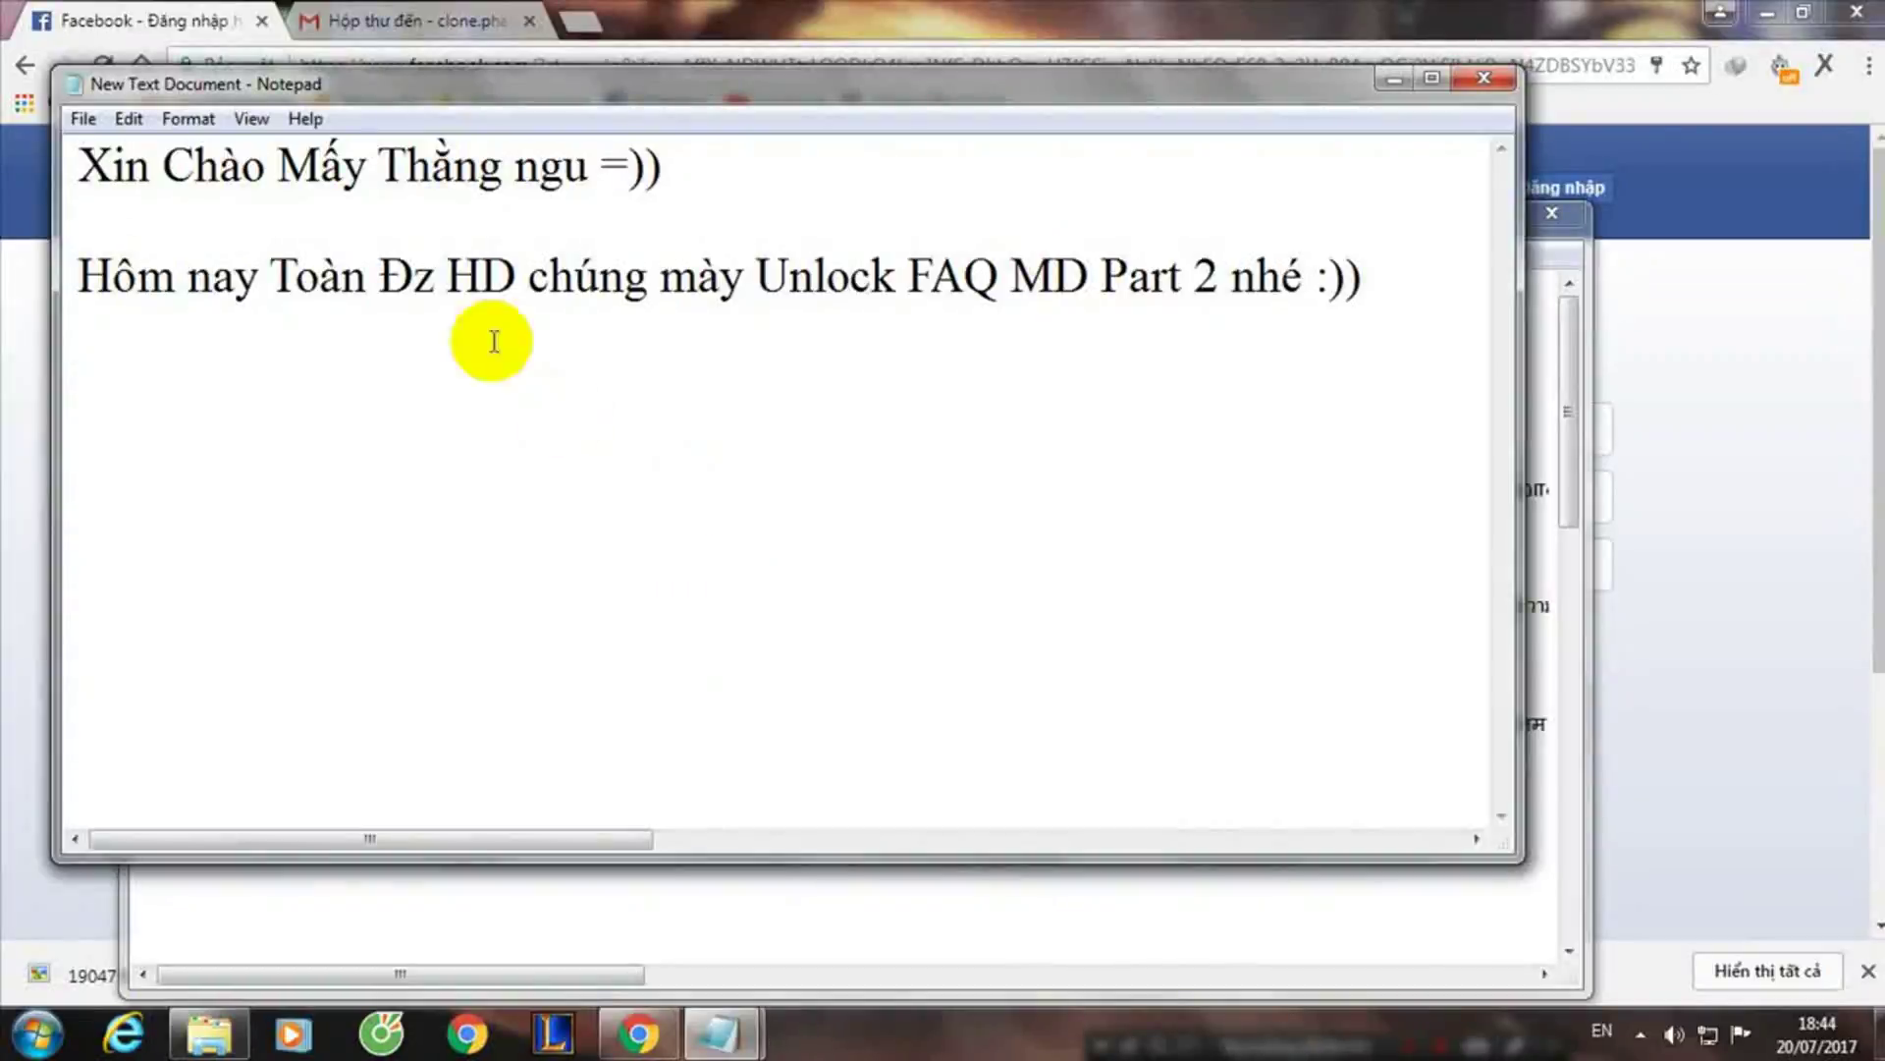
# Append new lines to the Notepad intro note, ending with 'Bắt đầu luôn :V'
pyautogui.moveTo(451, 280); pyautogui.dragTo(1077, 433)
pyautogui.click(1077, 433)
pyautogui.click(951, 447)
pyautogui.moveTo(280, 165)
pyautogui.mouseDown()
pyautogui.moveTo(886, 285)
pyautogui.moveTo(1220, 284)
pyautogui.mouseUp()
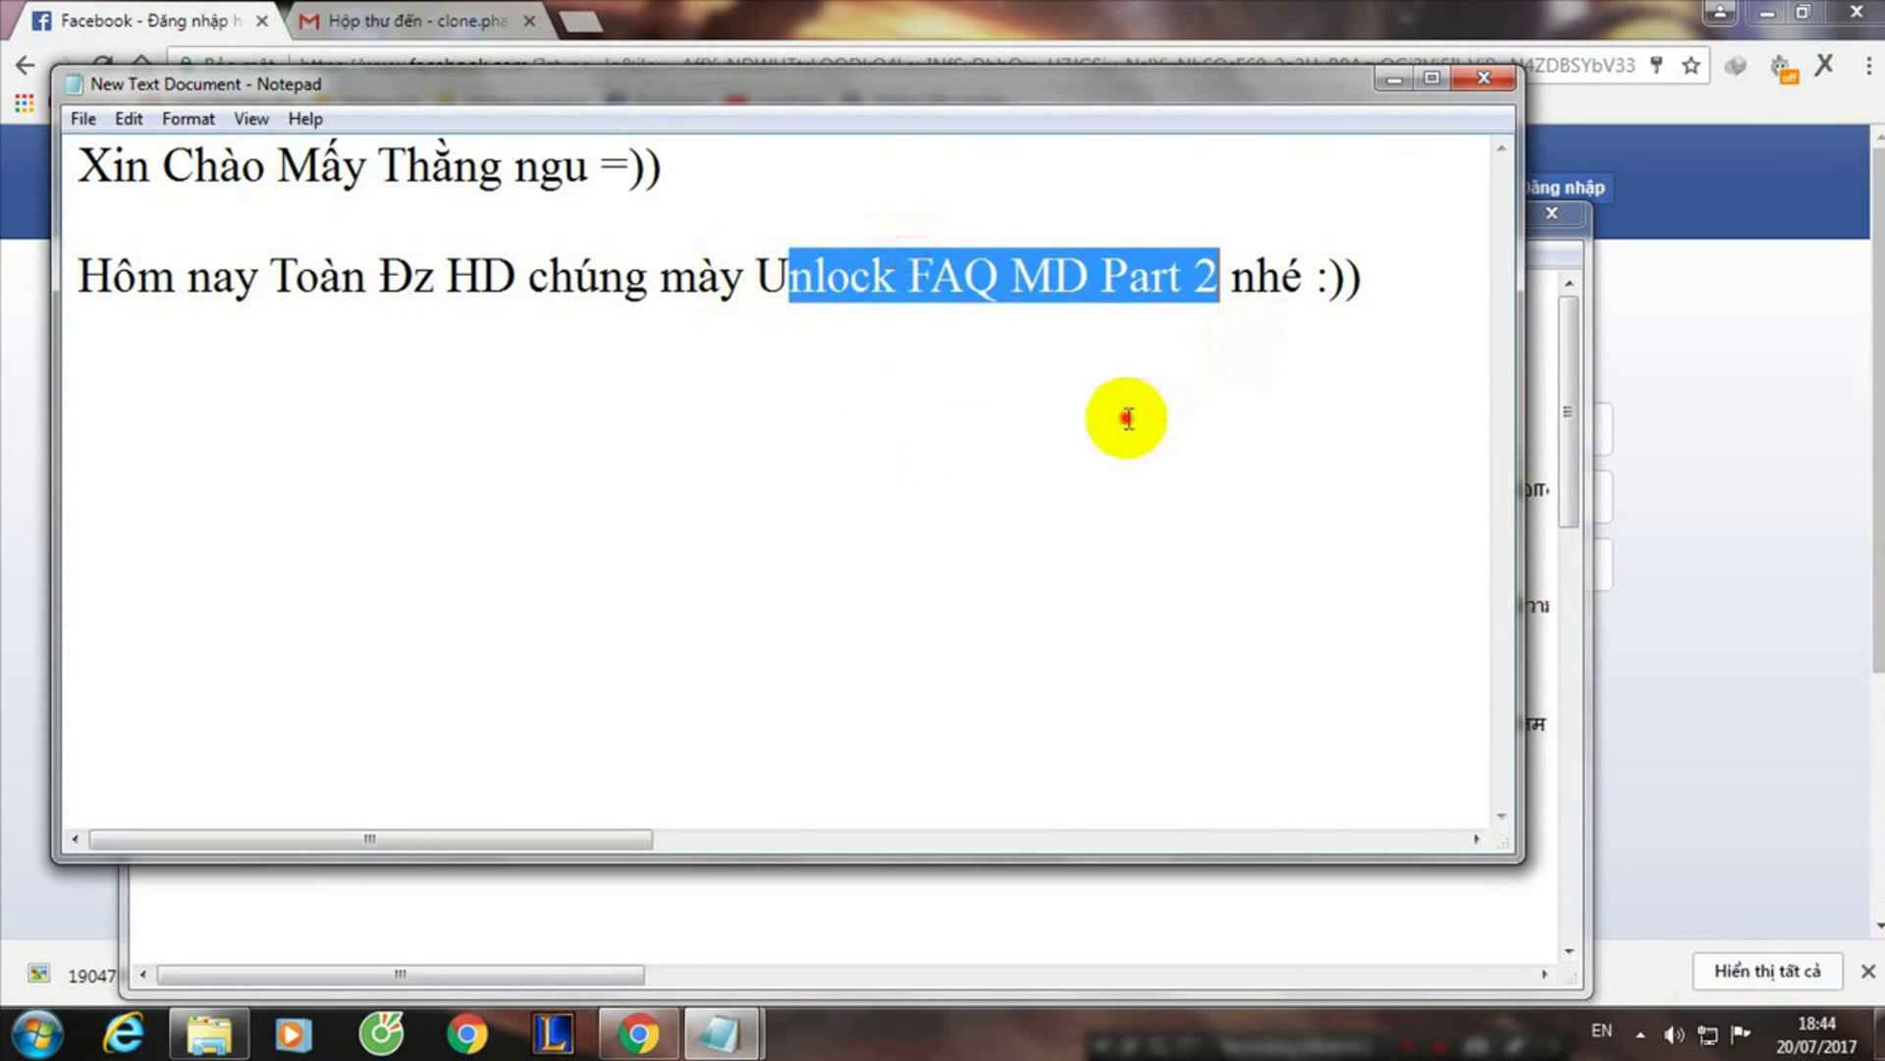
pyautogui.click(816, 422)
pyautogui.press('Return')
pyautogui.write('Bắt đầu luôn :V')
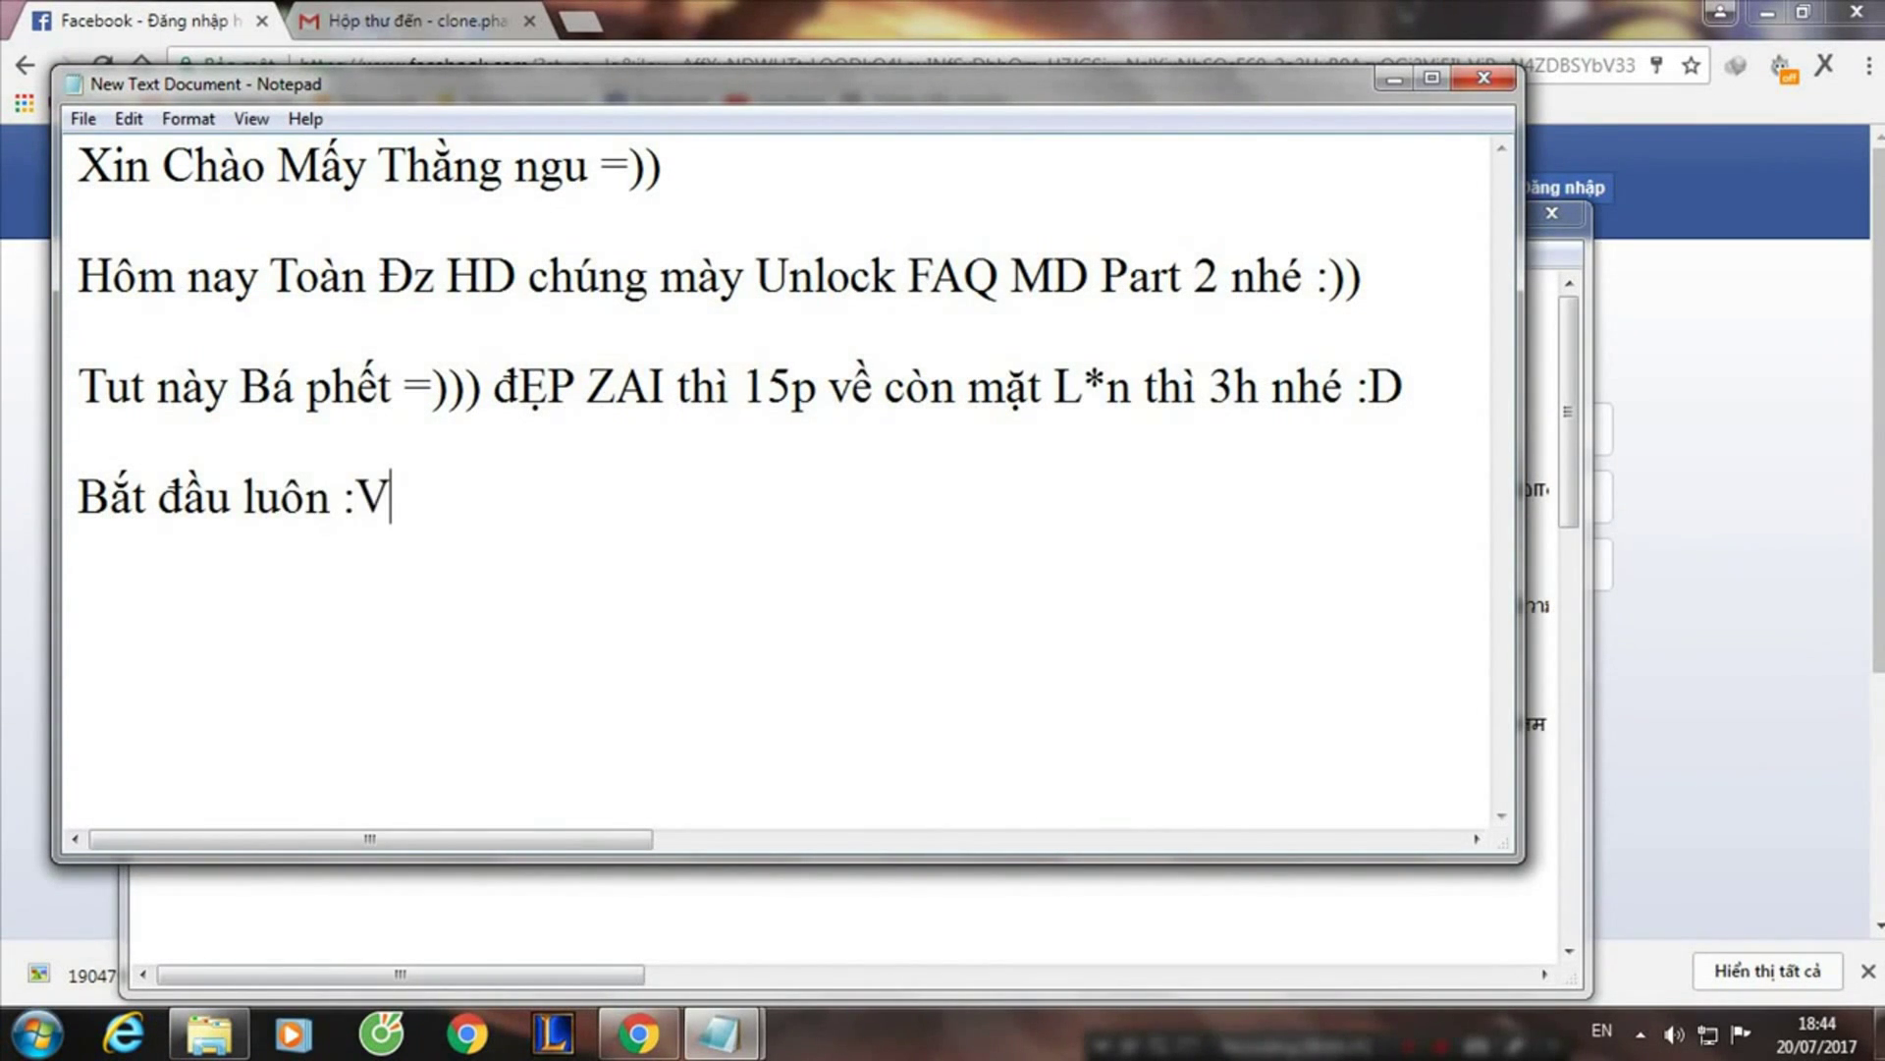
pyautogui.press('Return')
# Read through steps 1–3 of the Unlock FAQ guide, then open Facebook's Hola VPN panel
pyautogui.click(564, 894)
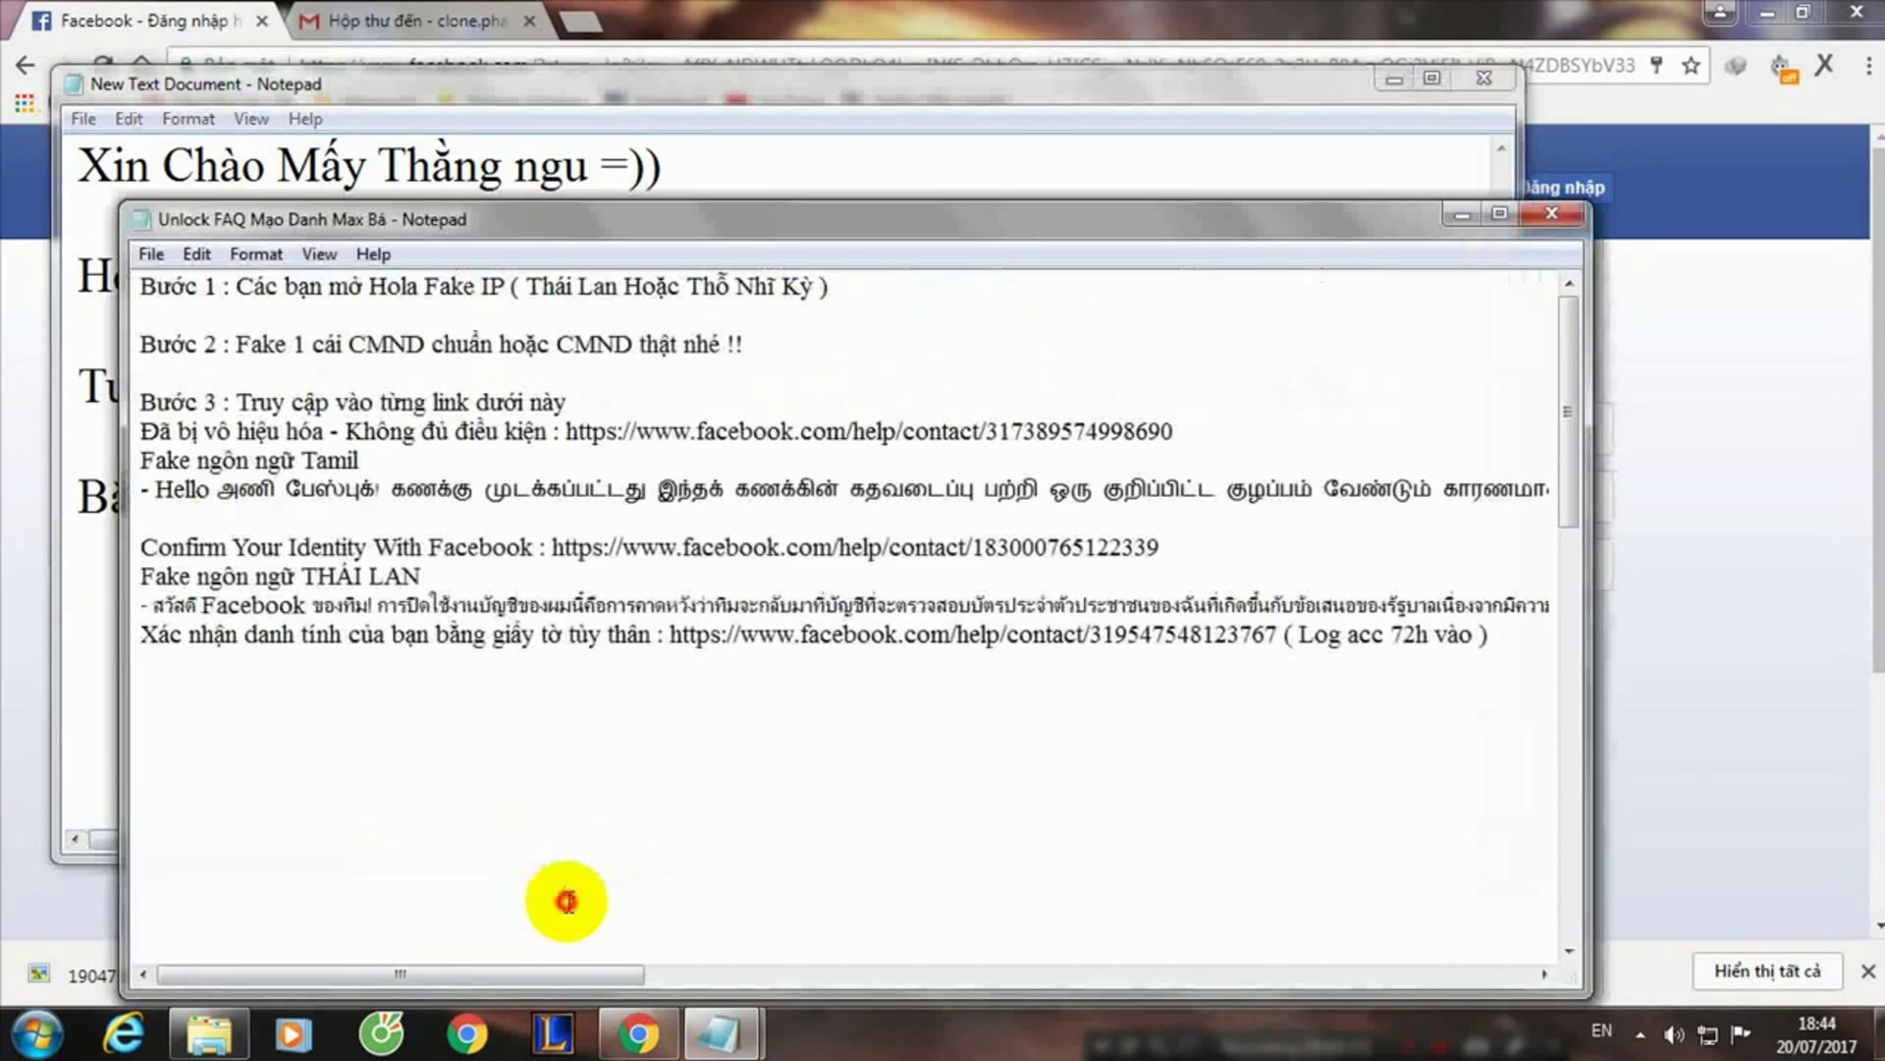
pyautogui.moveTo(398, 295)
pyautogui.mouseDown()
pyautogui.moveTo(862, 320)
pyautogui.moveTo(628, 289)
pyautogui.mouseUp()
pyautogui.click(889, 334)
pyautogui.click(842, 292)
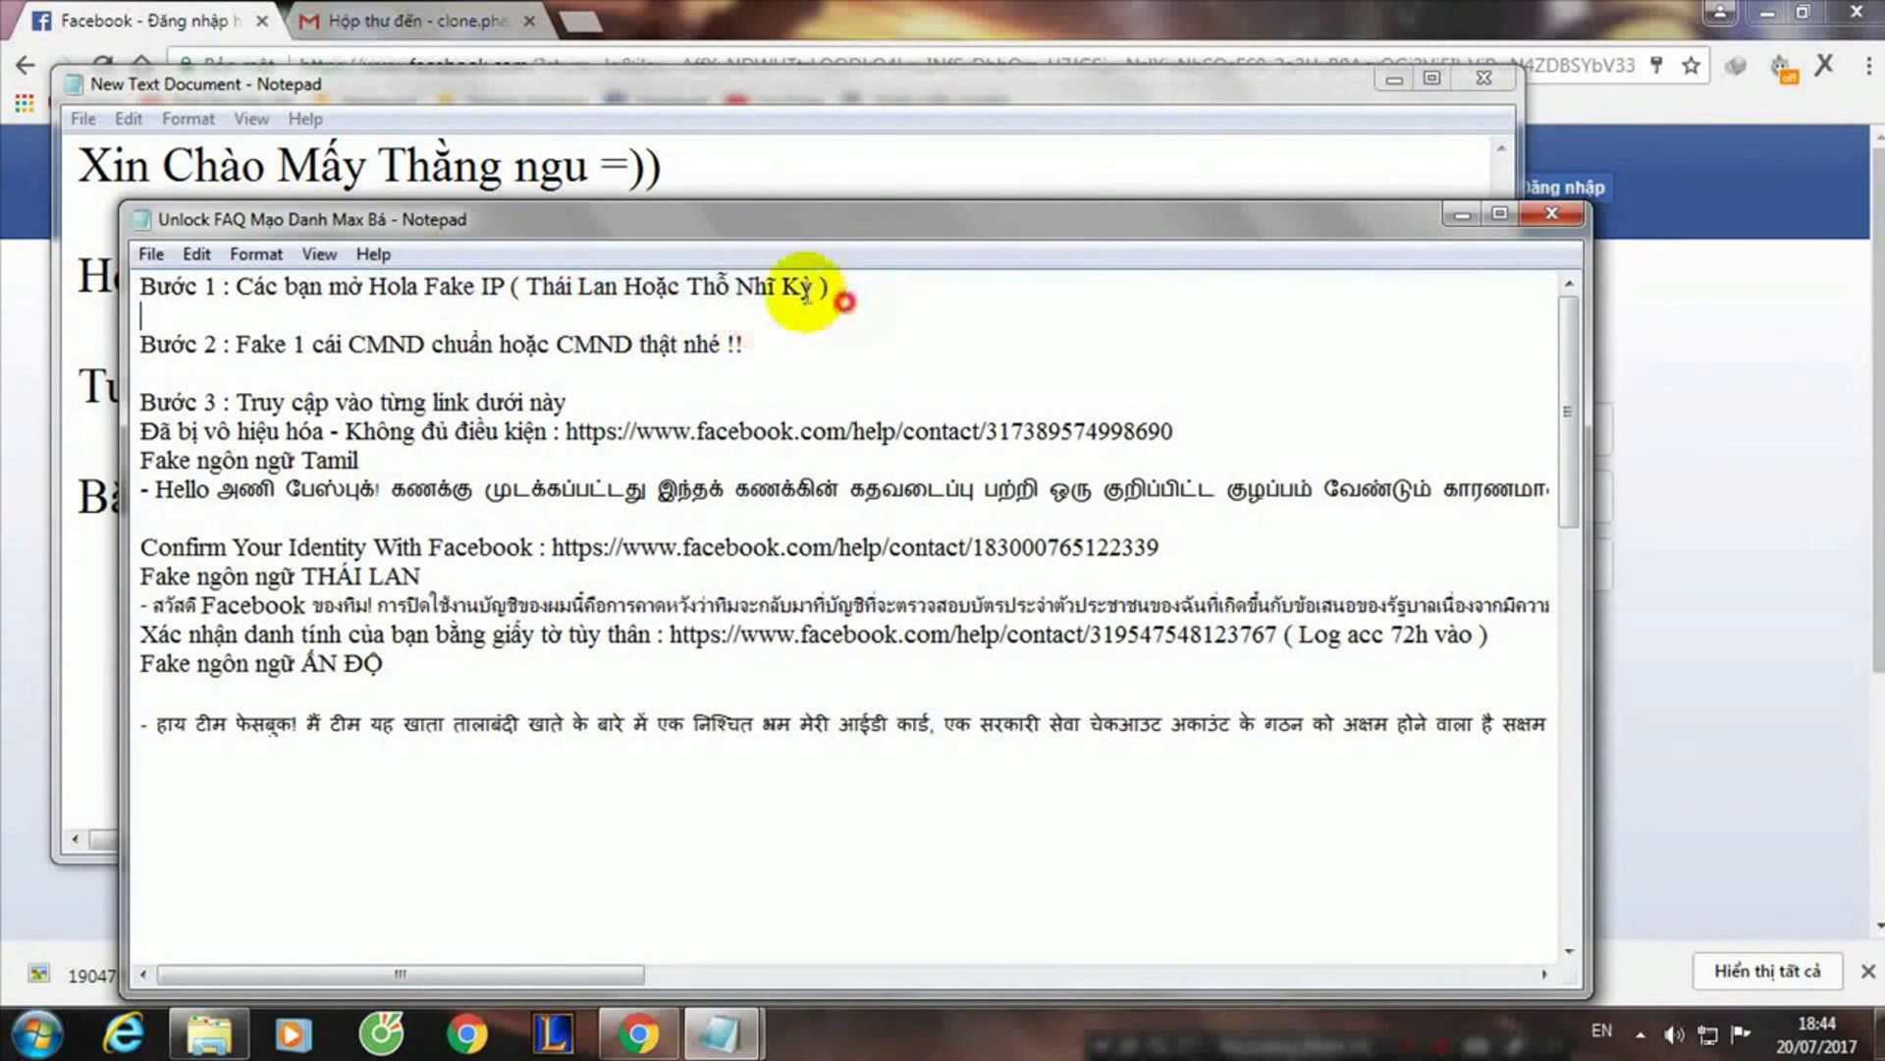
pyautogui.moveTo(750, 343); pyautogui.dragTo(353, 324)
pyautogui.click(423, 348)
pyautogui.moveTo(295, 403); pyautogui.dragTo(688, 398)
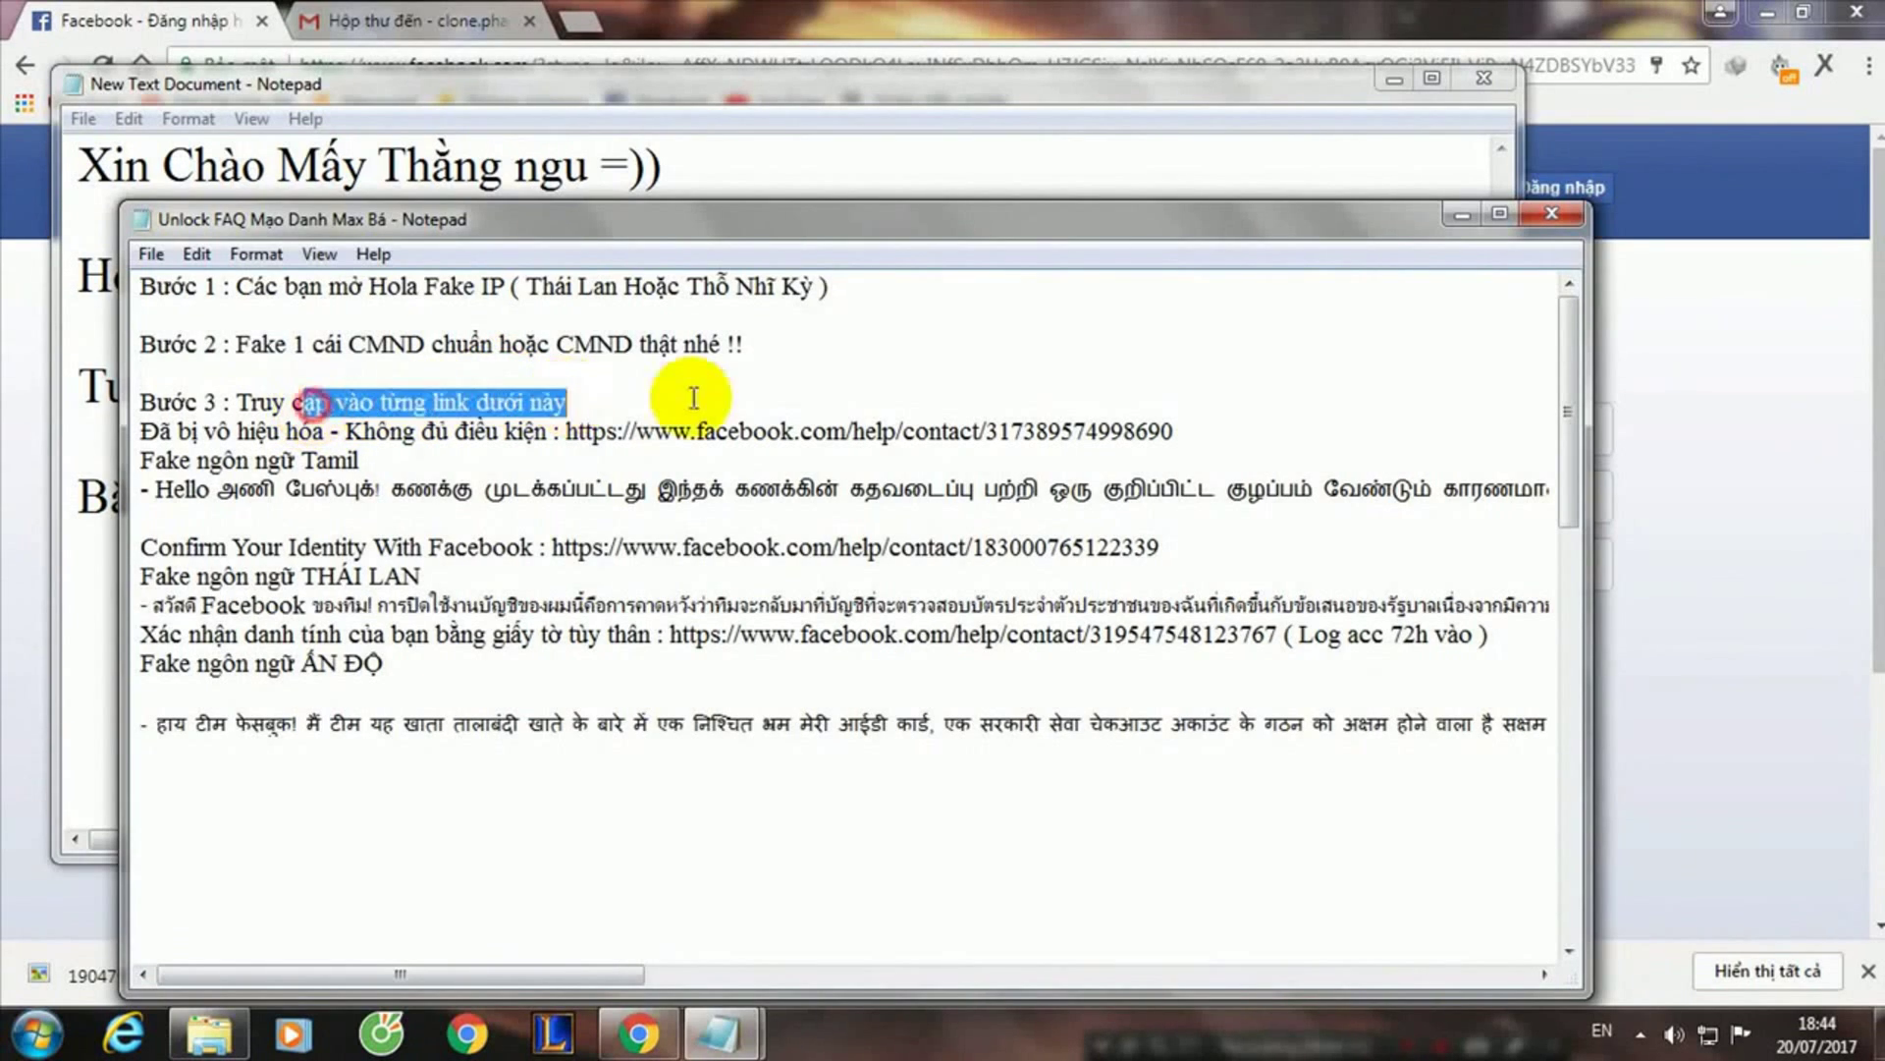
pyautogui.moveTo(716, 287)
pyautogui.mouseDown()
pyautogui.moveTo(1000, 322)
pyautogui.moveTo(611, 287)
pyautogui.mouseUp()
pyautogui.click(960, 379)
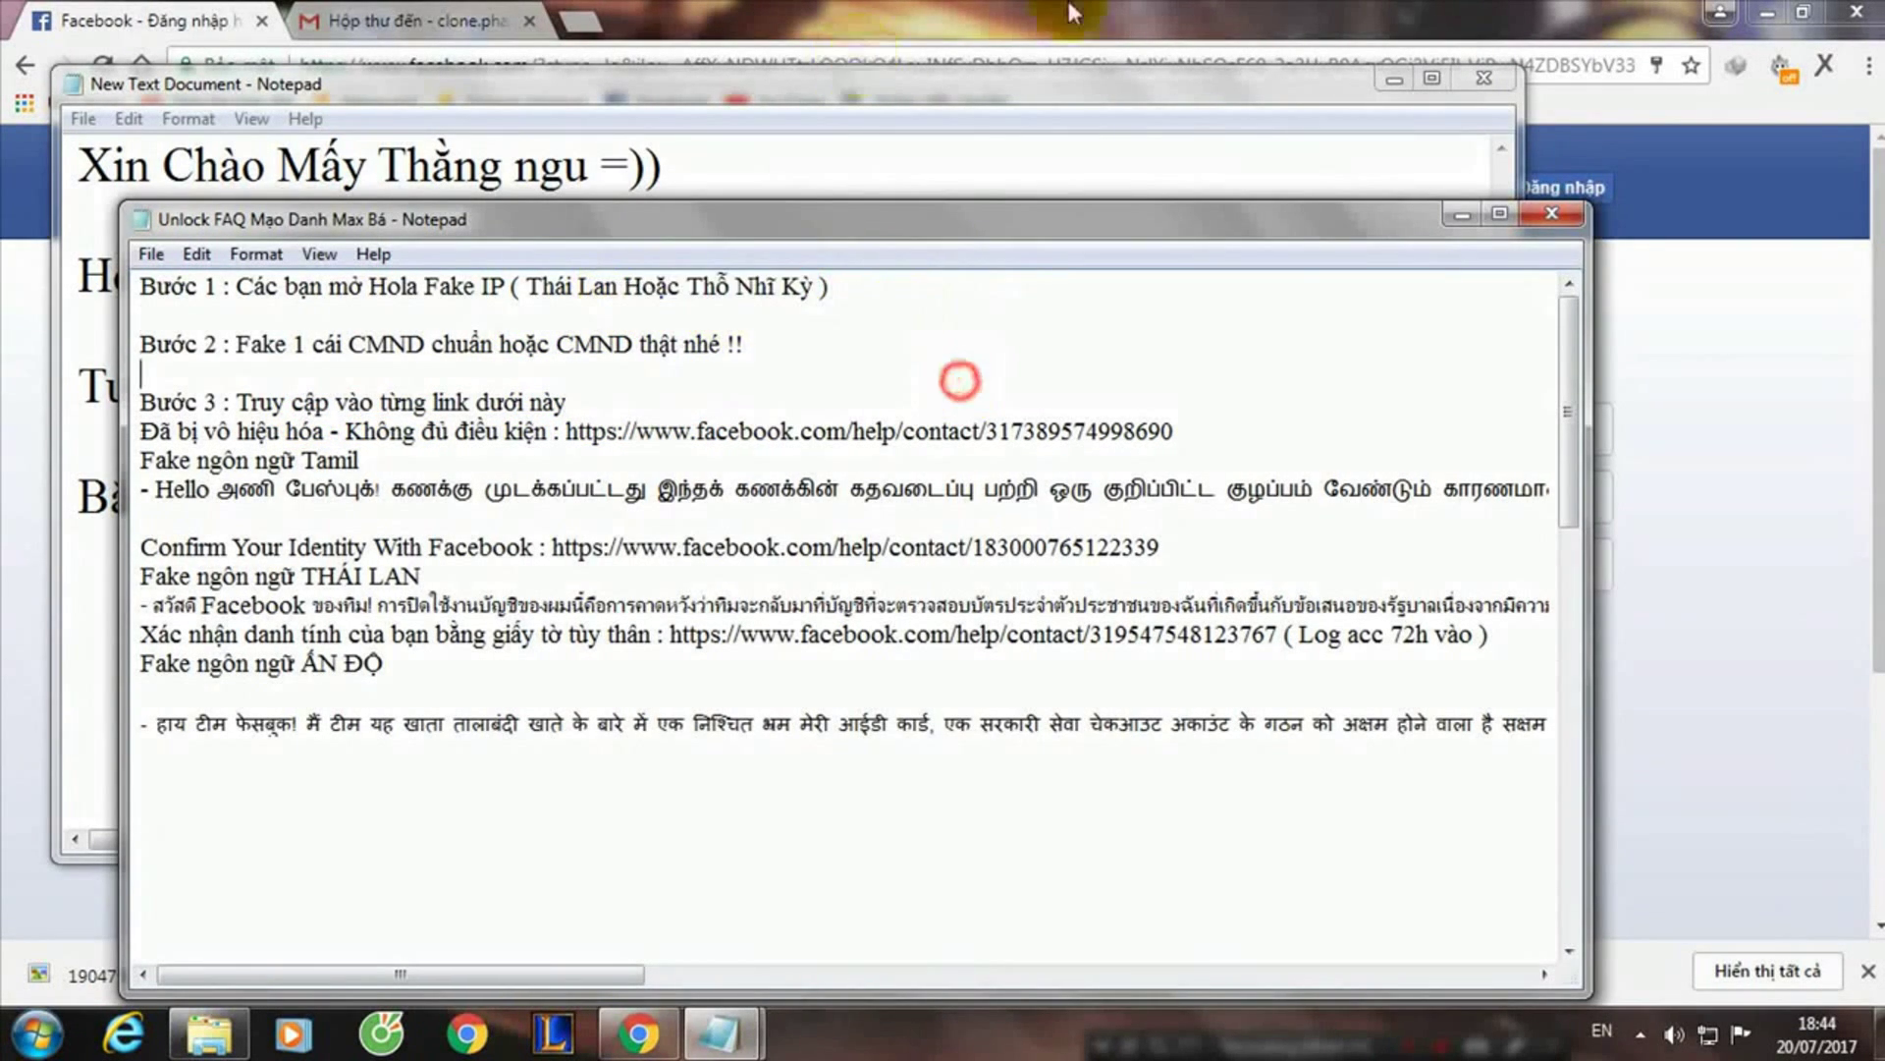
pyautogui.click(1621, 40)
pyautogui.click(1786, 67)
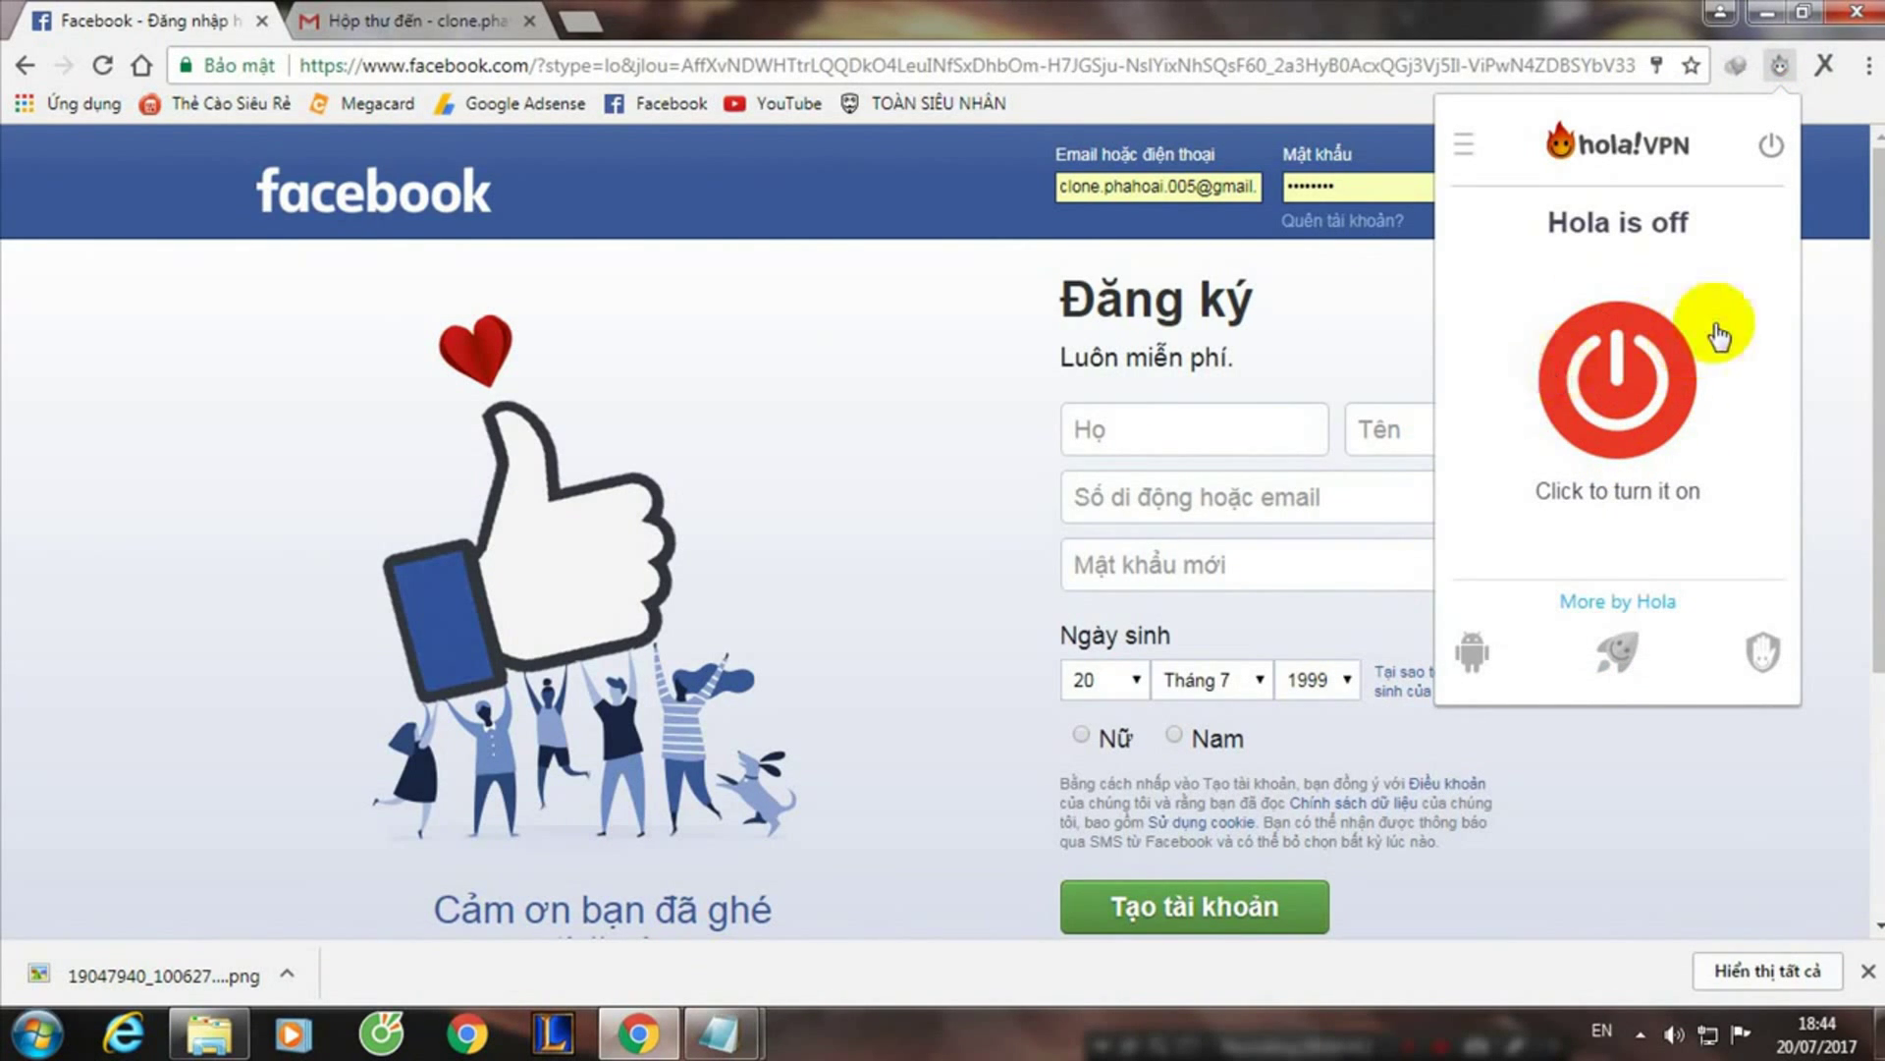
# Switch Hola VPN on to browse via Turkey and close its panel
pyautogui.click(1620, 359)
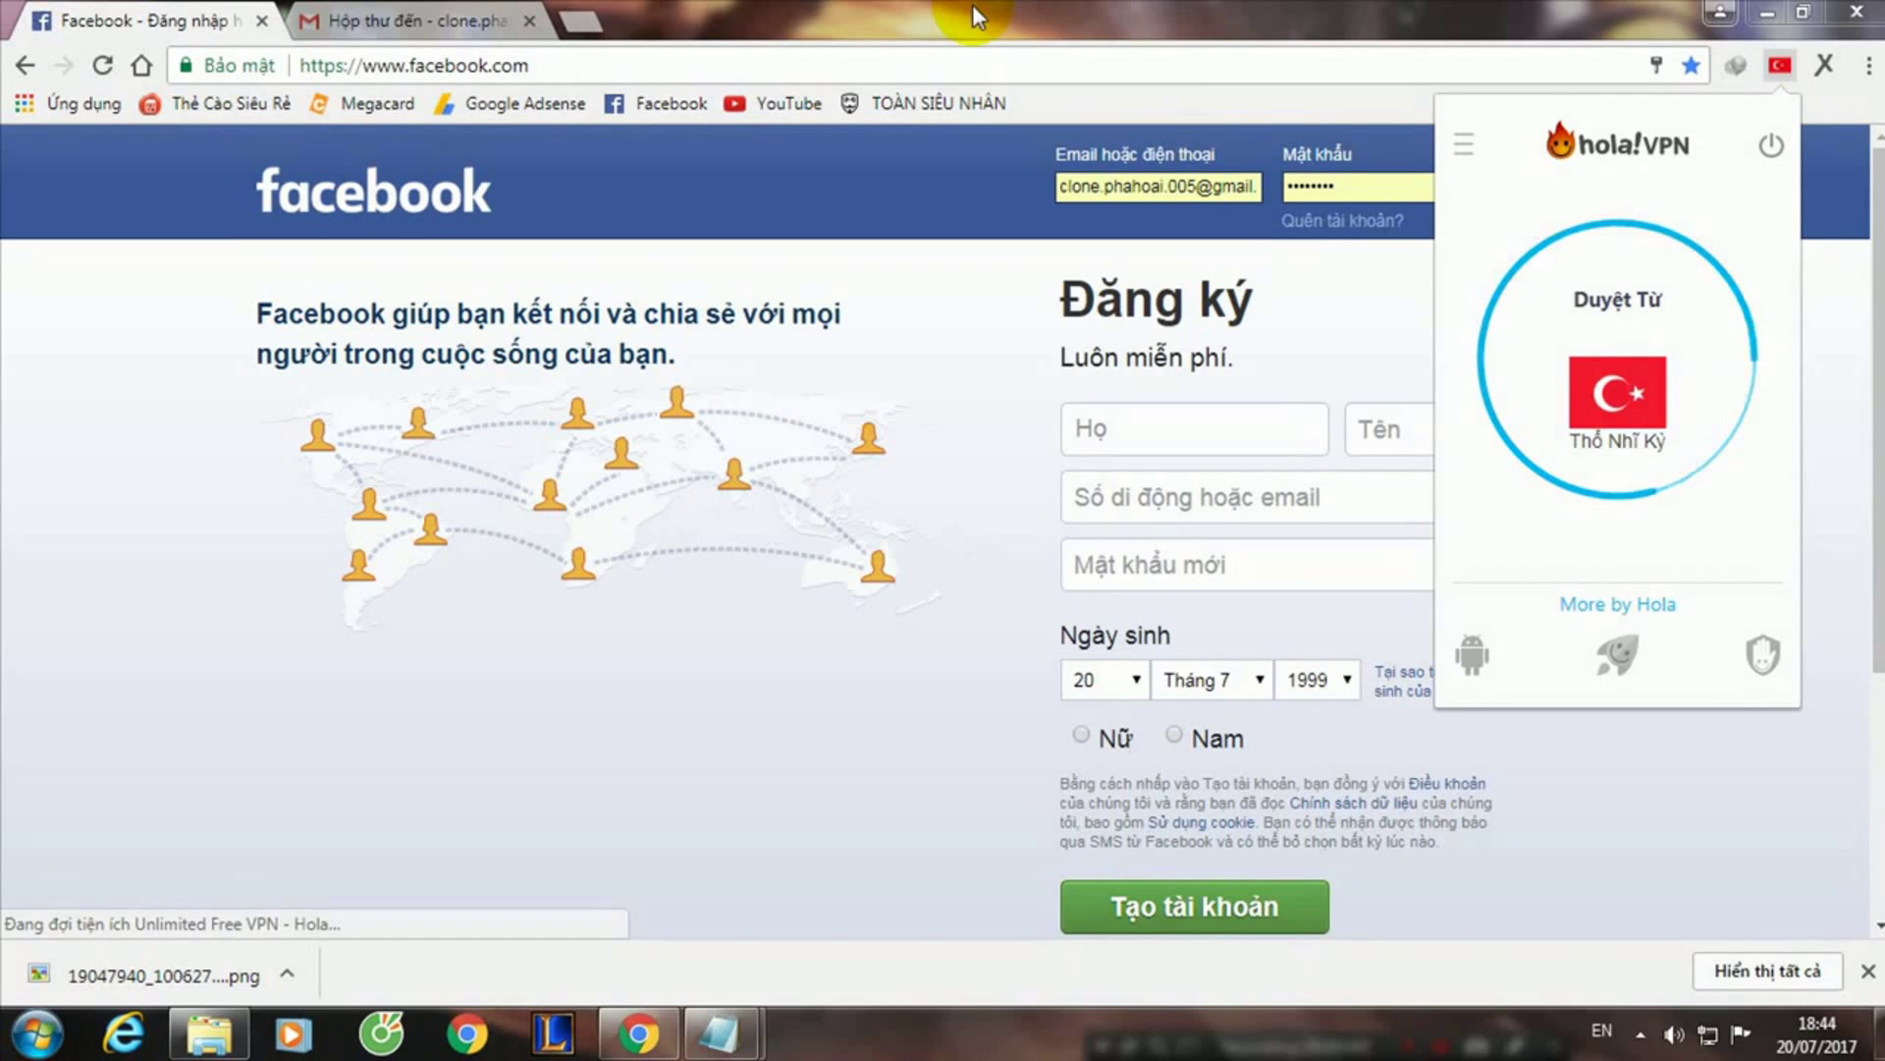
pyautogui.click(1003, 571)
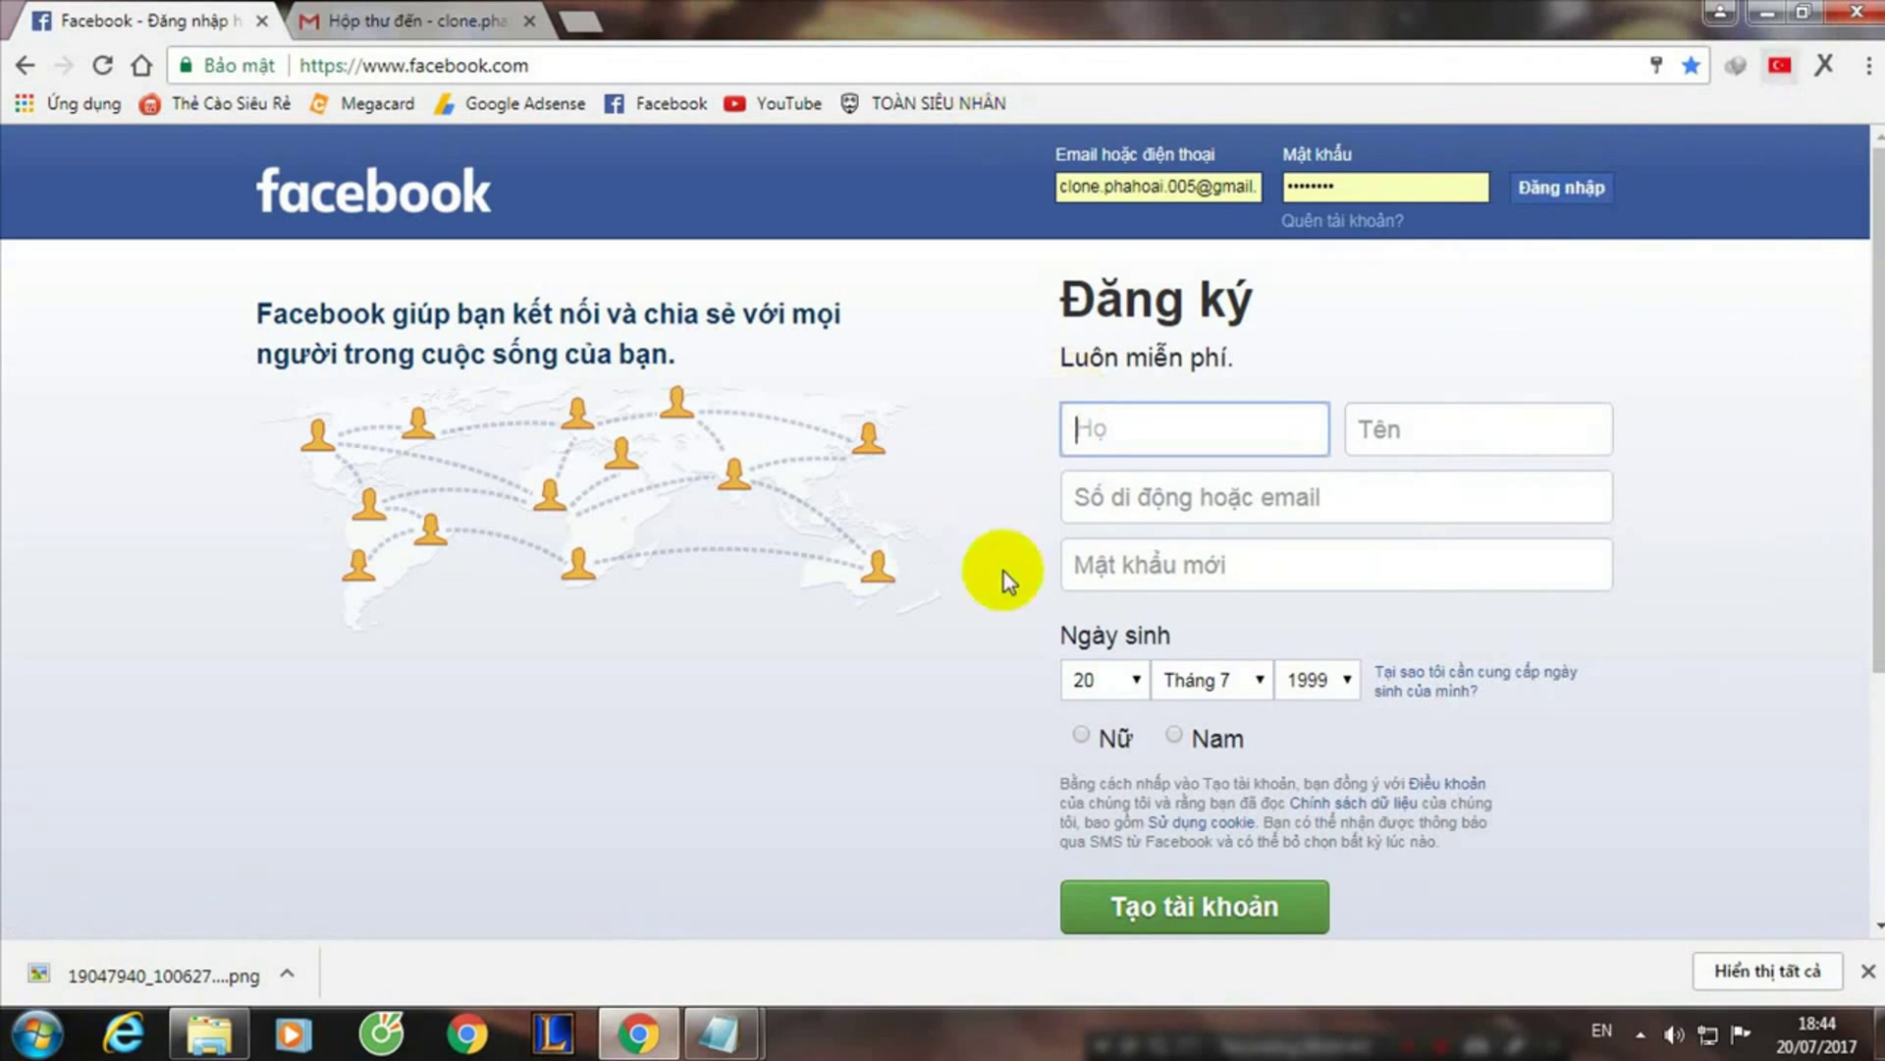
# Copy the disabled-account help link from the Unlock FAQ guide
pyautogui.moveTo(719, 1034)
pyautogui.click(917, 863)
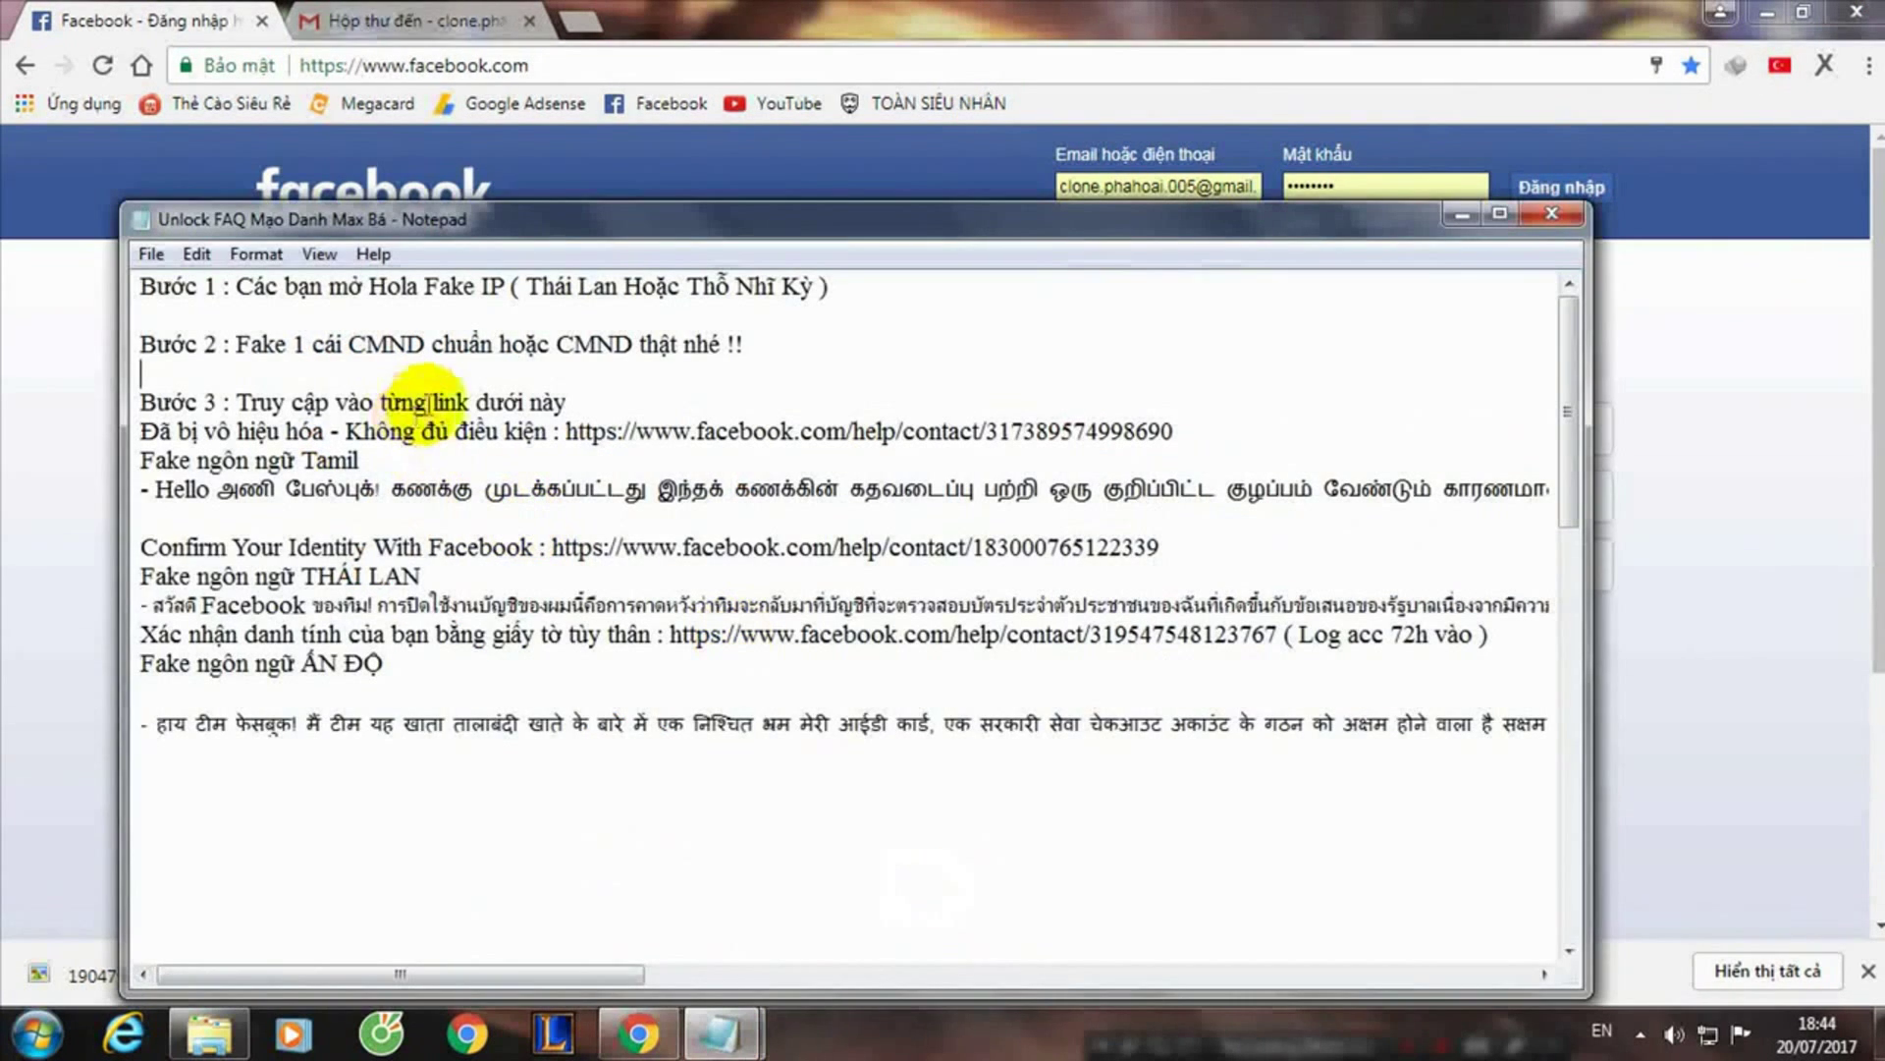
pyautogui.click(280, 380)
pyautogui.moveTo(329, 433); pyautogui.dragTo(775, 432)
pyautogui.click(764, 432)
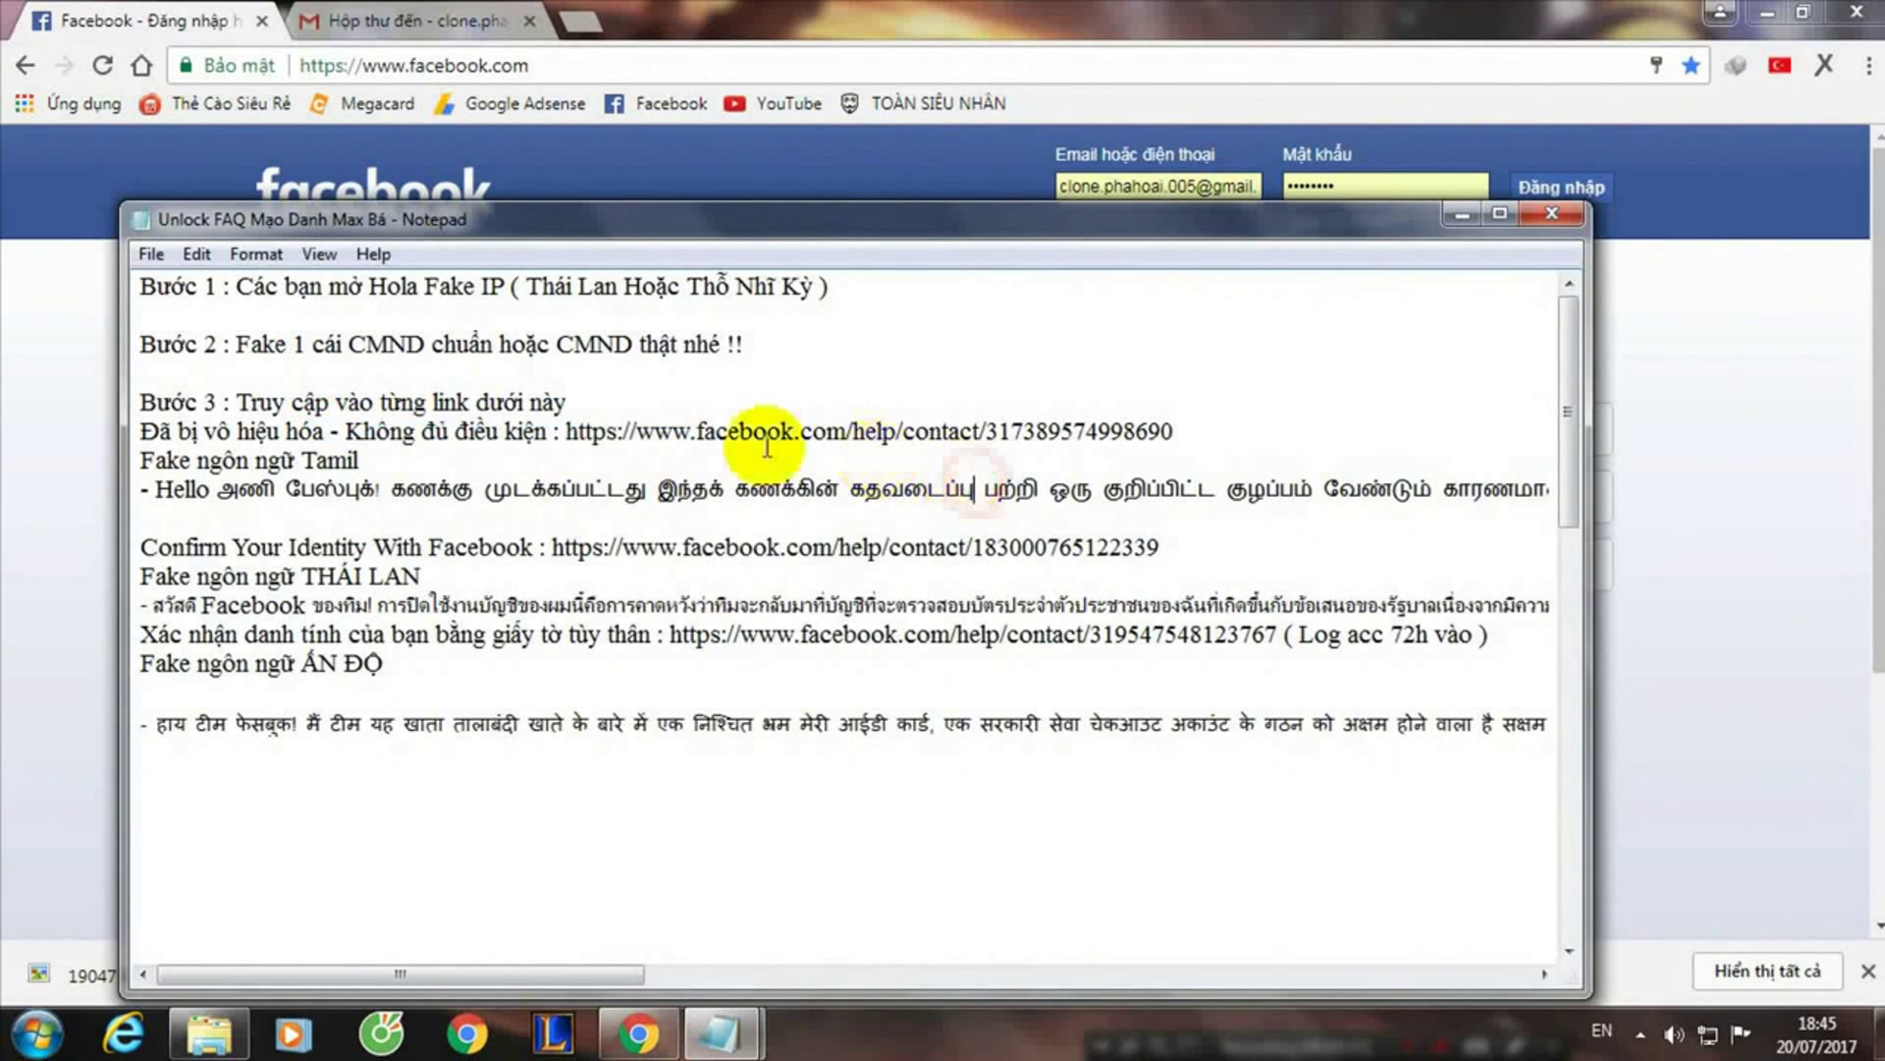
pyautogui.moveTo(570, 433); pyautogui.dragTo(1176, 432)
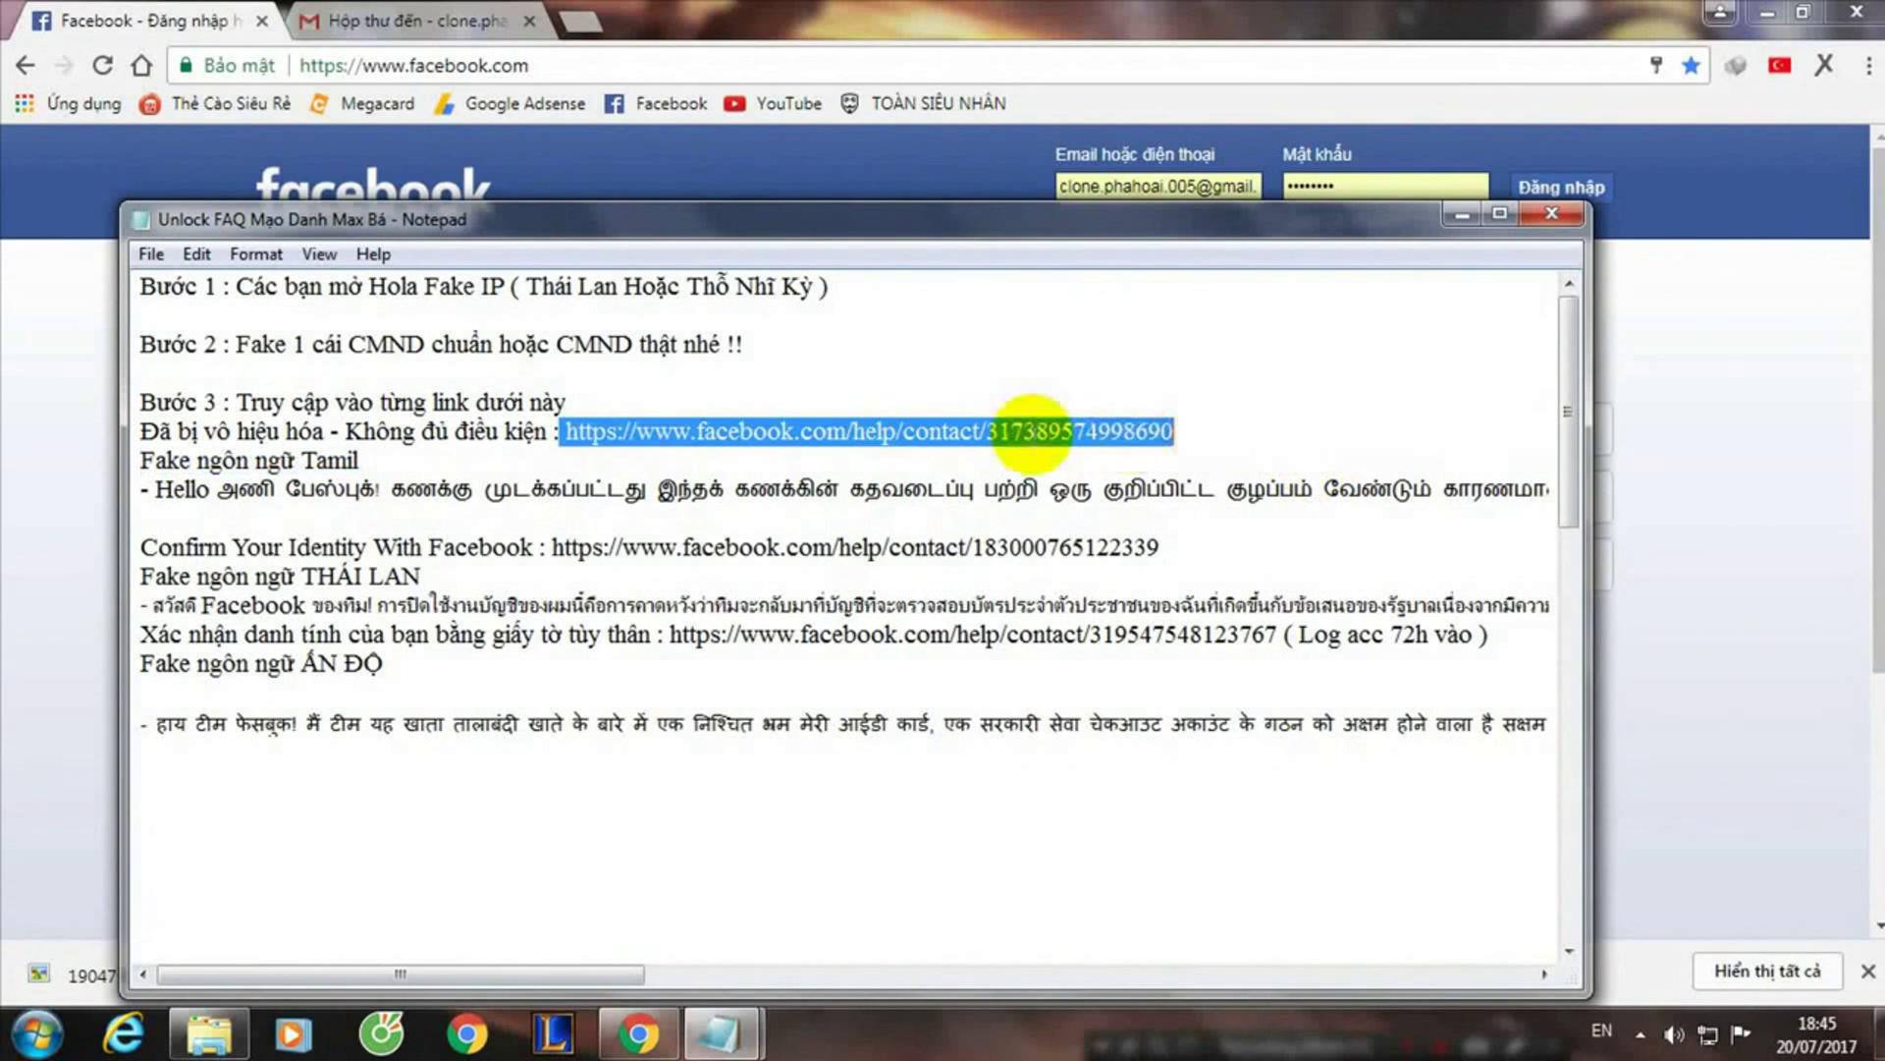
pyautogui.rightClick(1029, 434)
pyautogui.click(1118, 528)
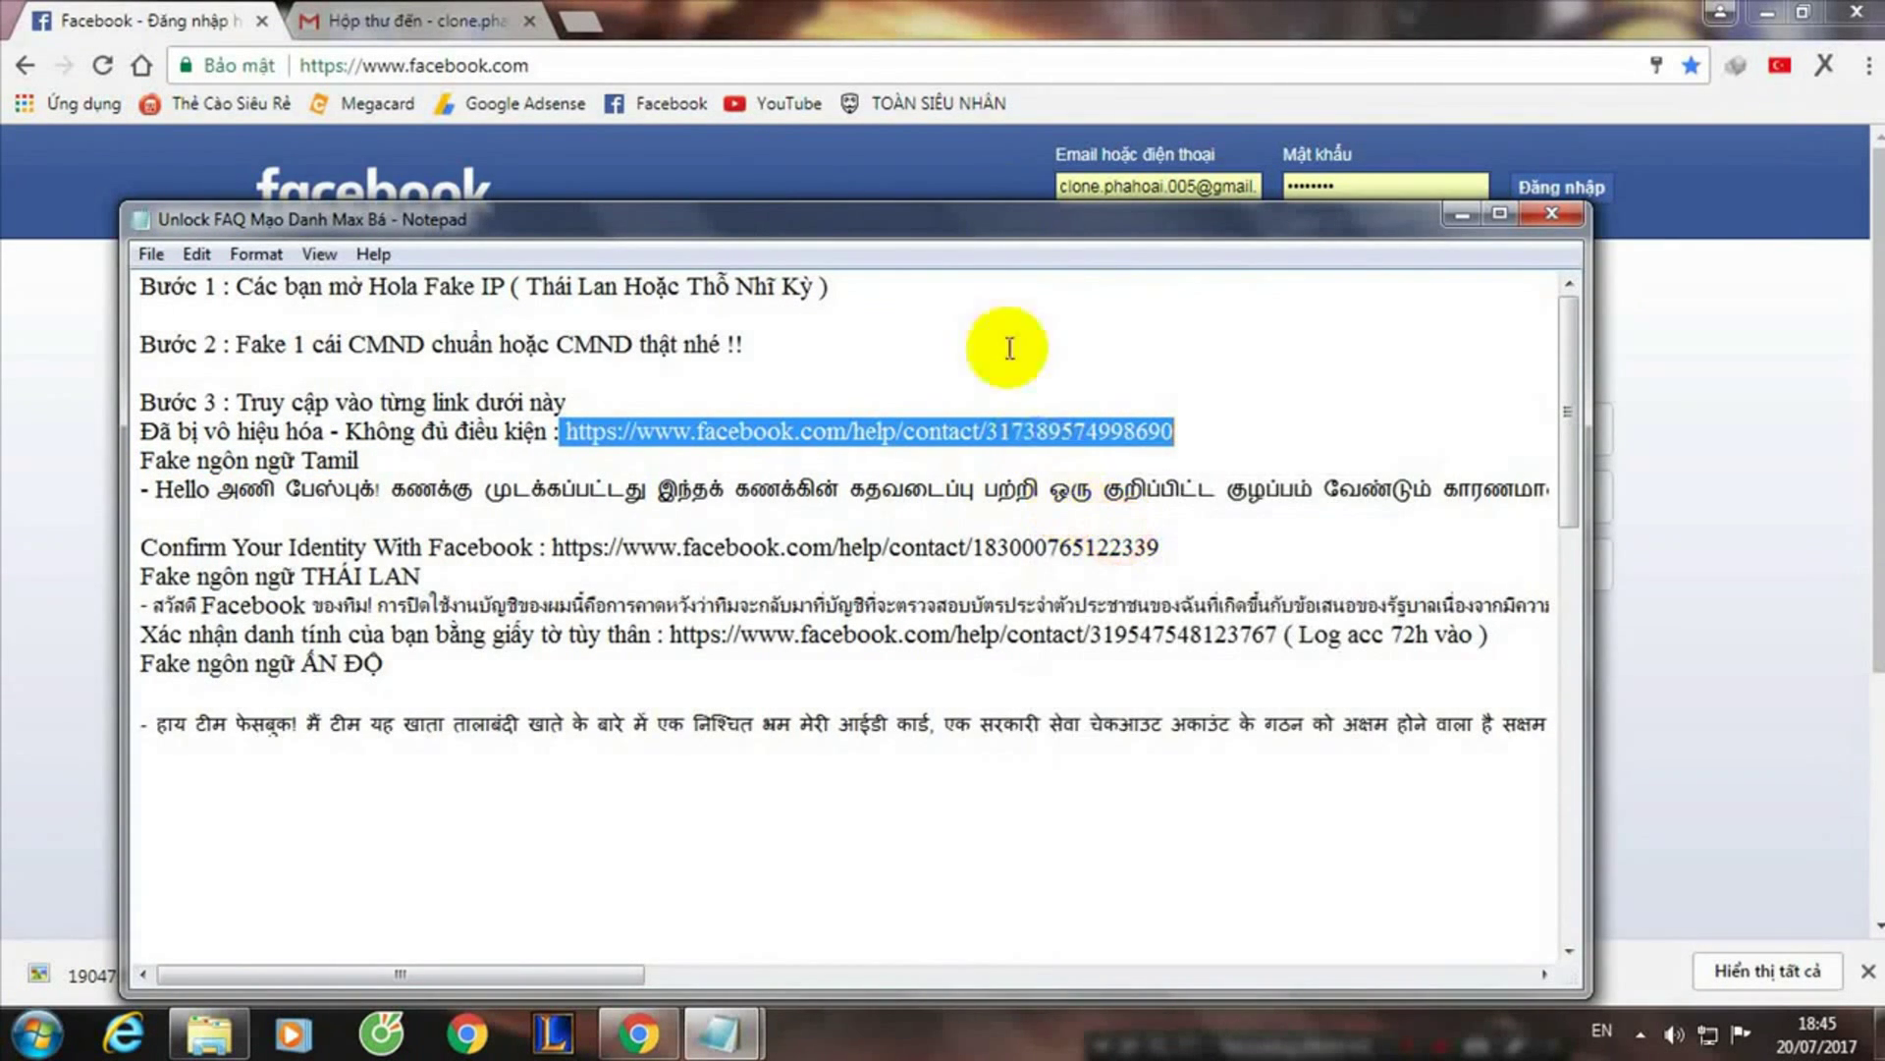
# Change Facebook's display language to Tamil (தமிழ்) from the footer language list
pyautogui.hotkey('alt', 'Tab')
pyautogui.scroll(-5, 1310, 898)
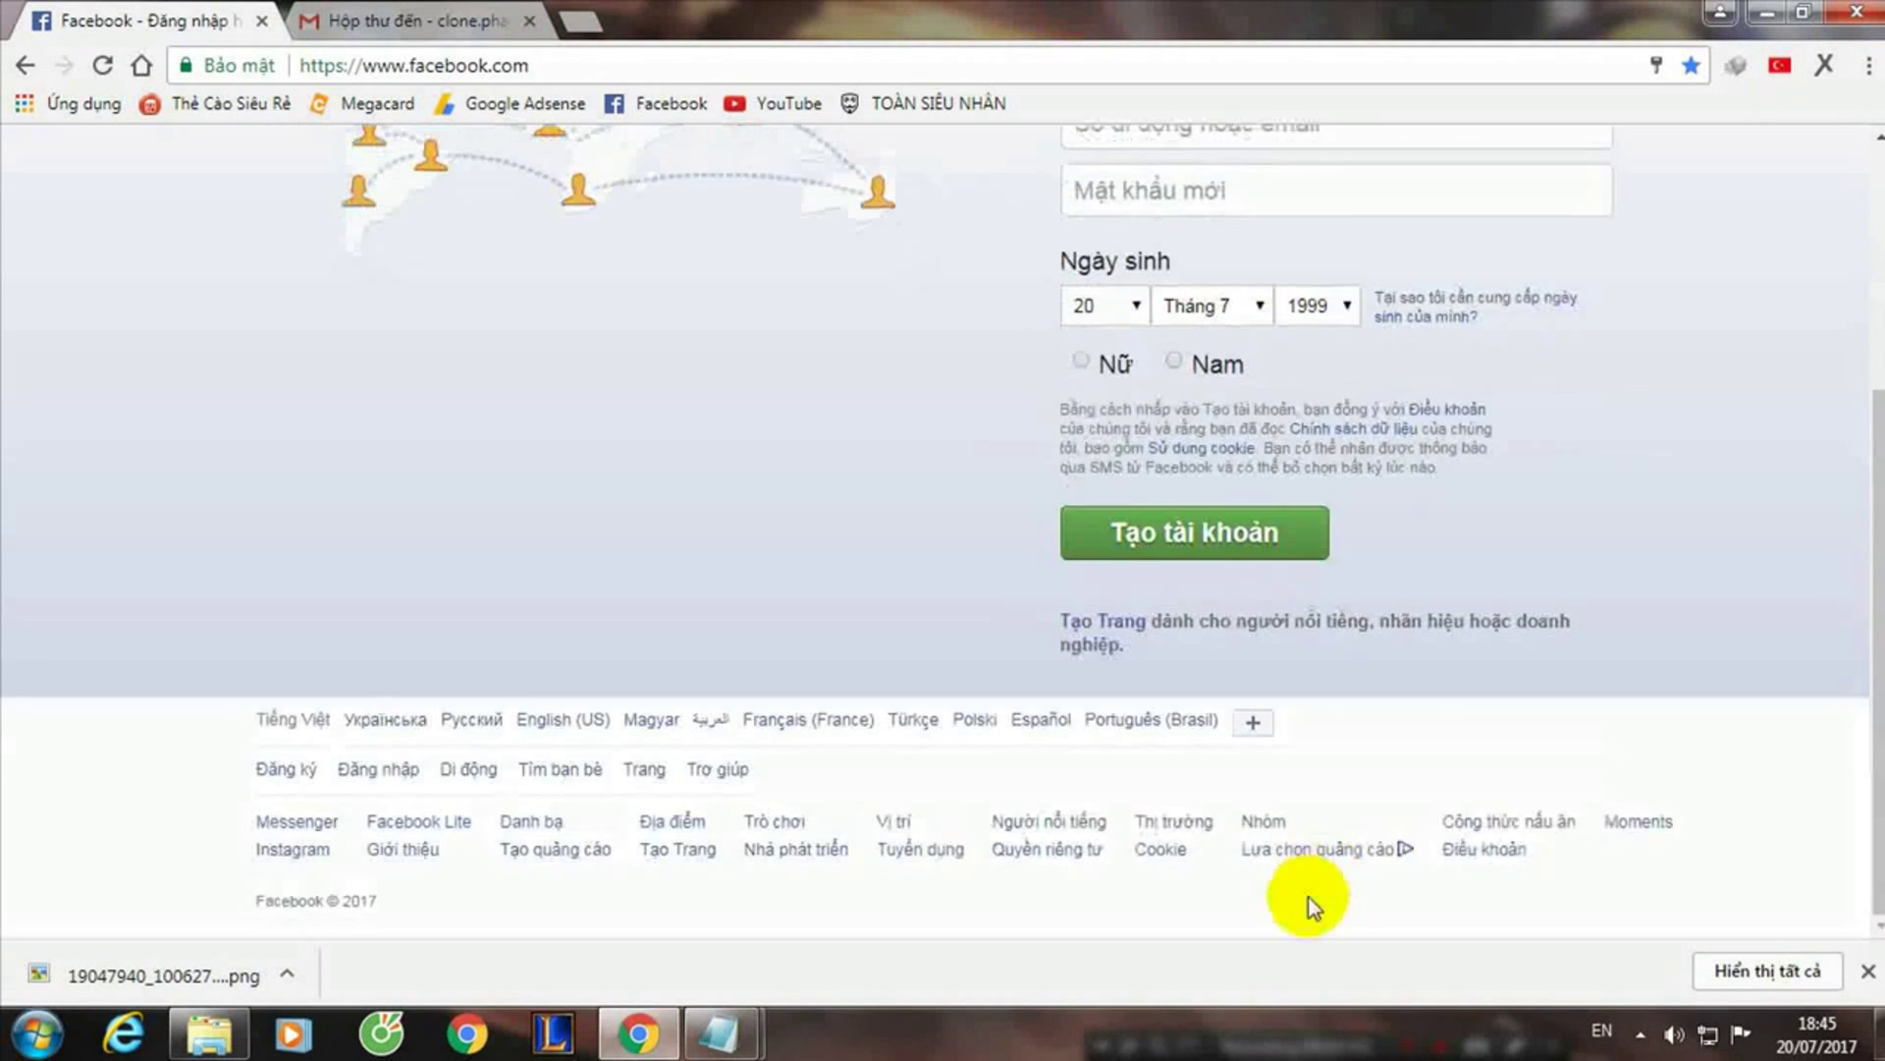
pyautogui.click(1253, 724)
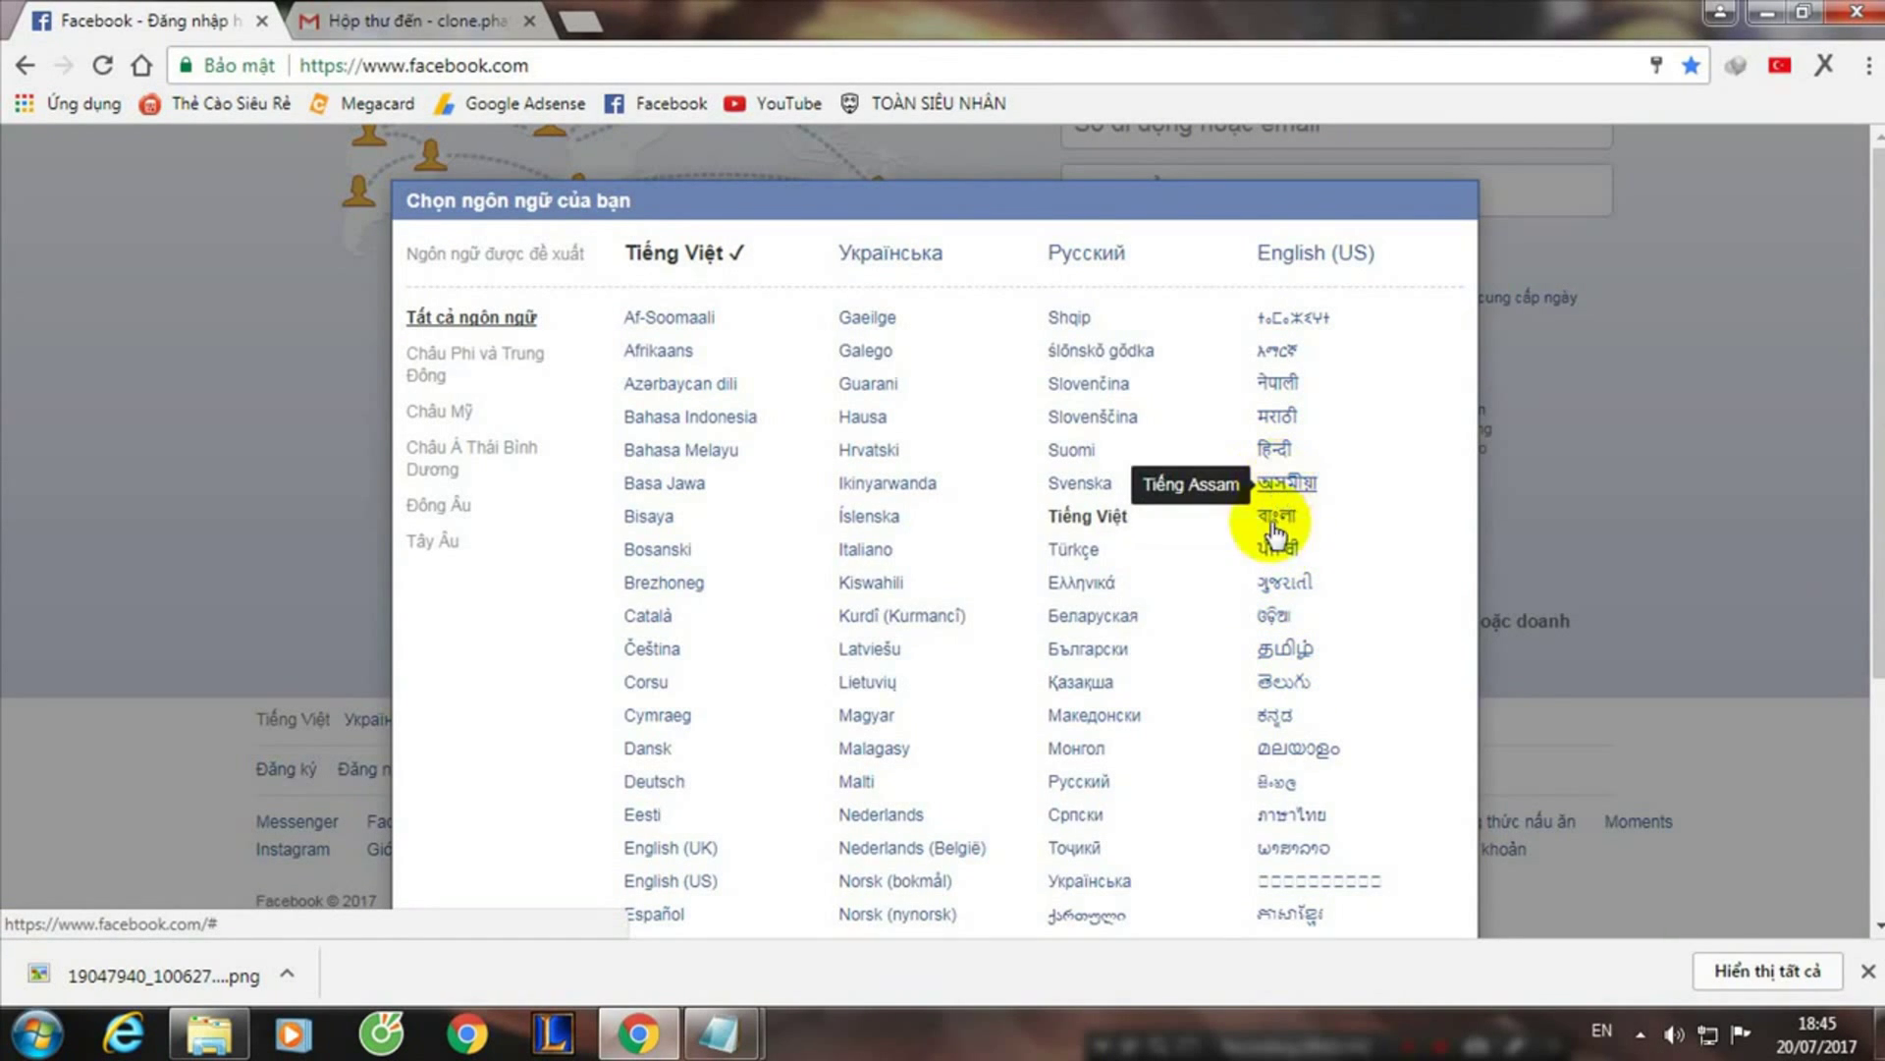
pyautogui.click(1286, 648)
pyautogui.moveTo(719, 1034)
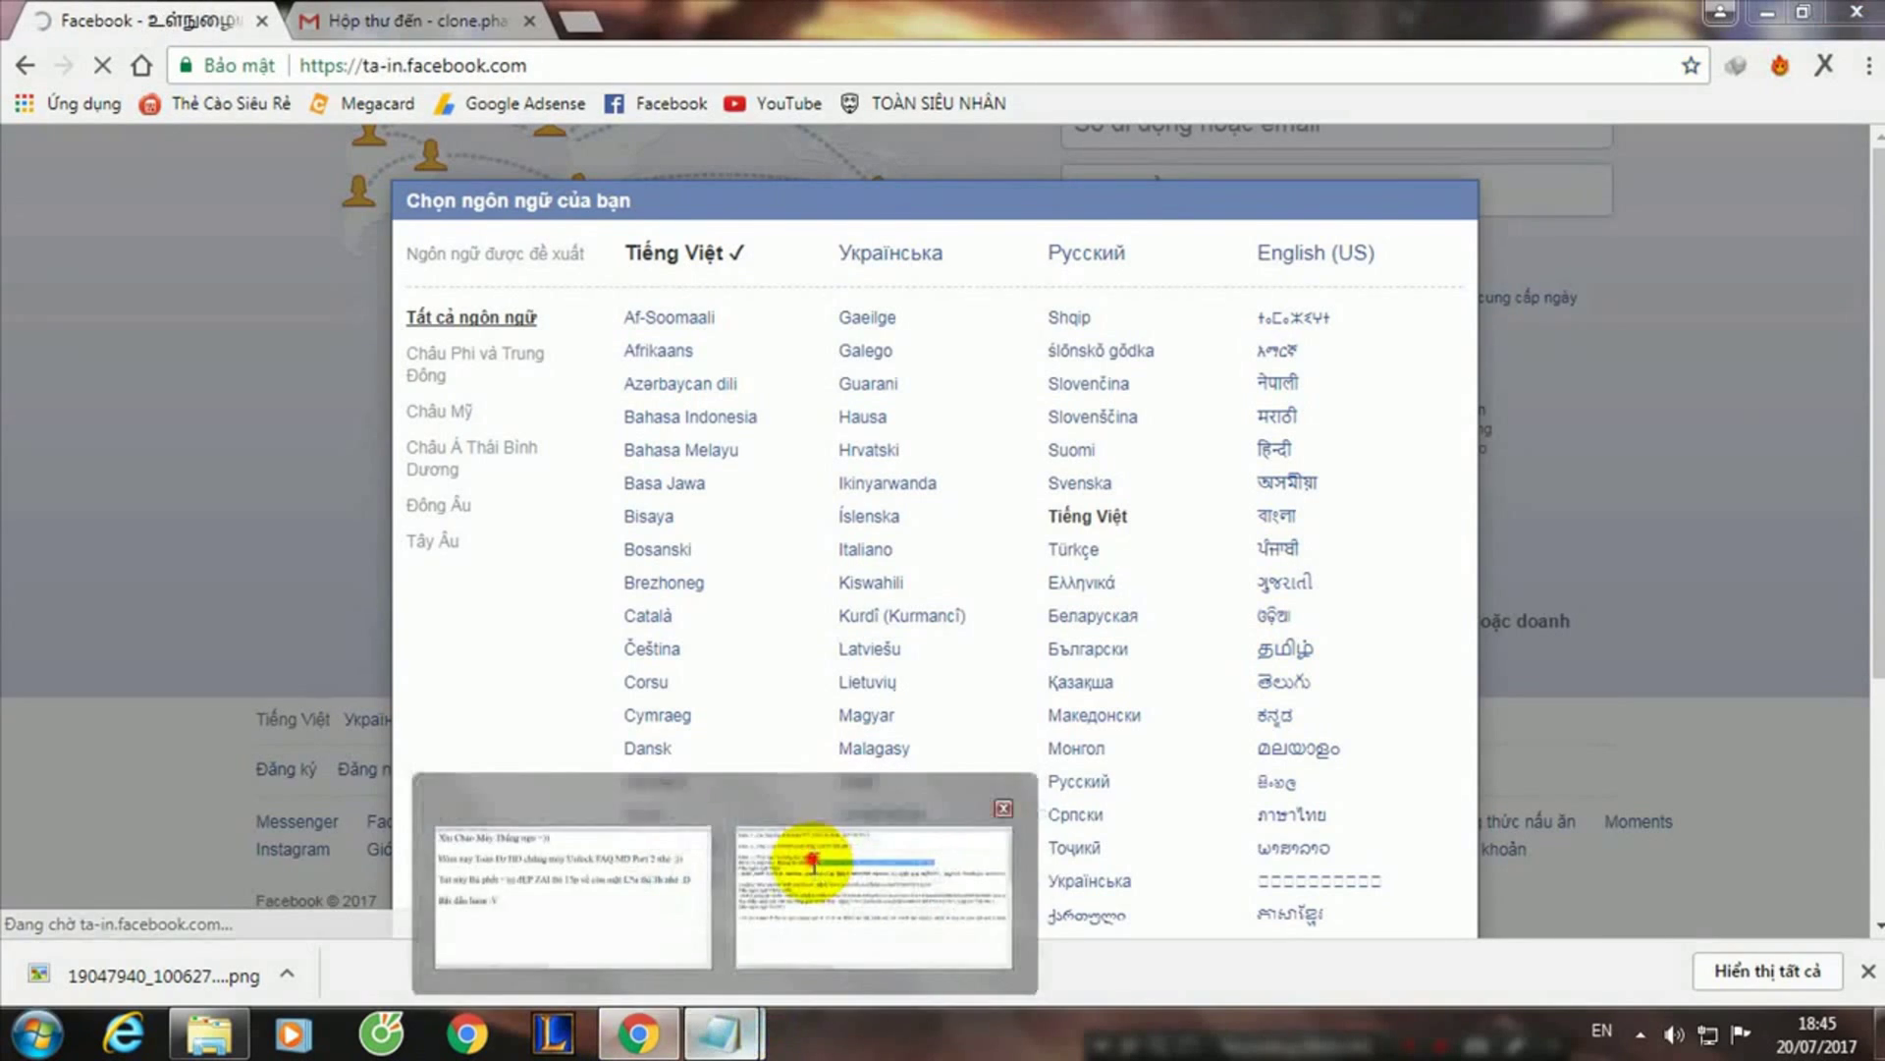
pyautogui.click(813, 862)
pyautogui.moveTo(360, 459); pyautogui.dragTo(329, 459)
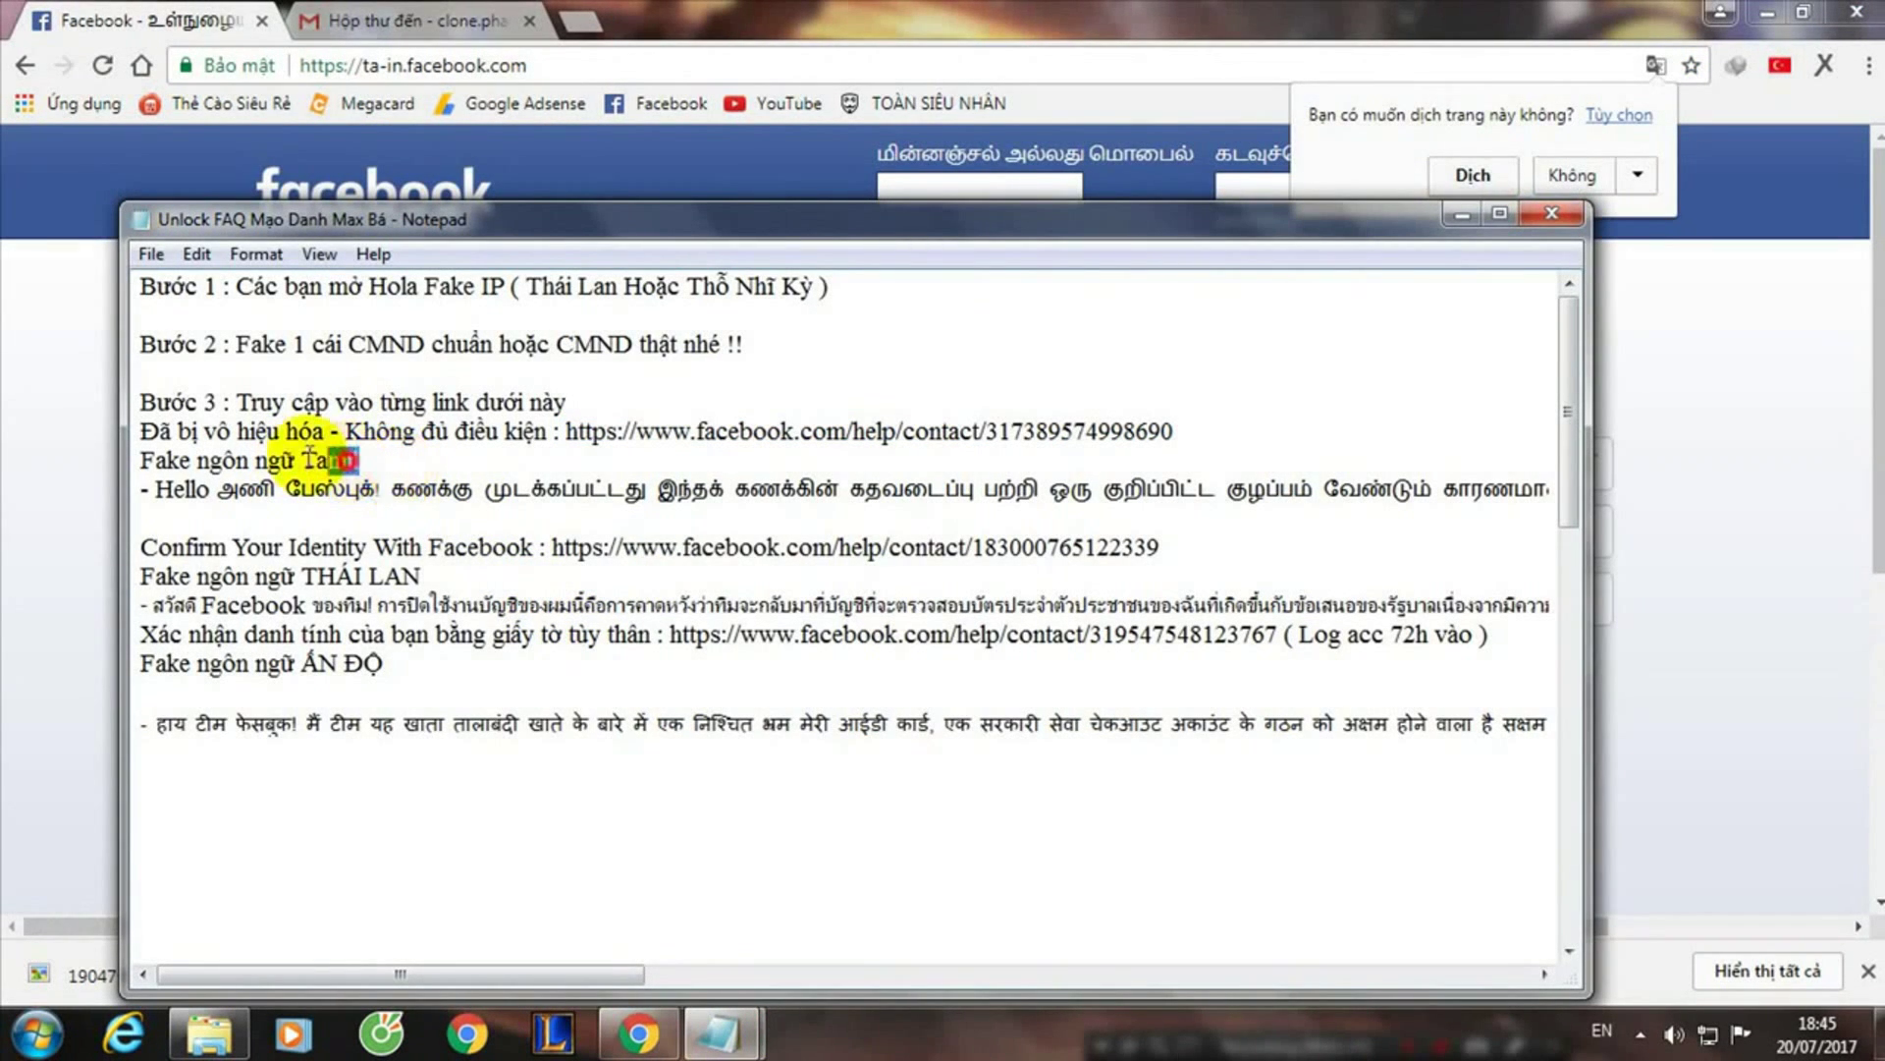
# Load the pasted help link and enter the account e-mail in the full-name field
pyautogui.click(486, 65)
pyautogui.hotkey('ctrl', 'v')
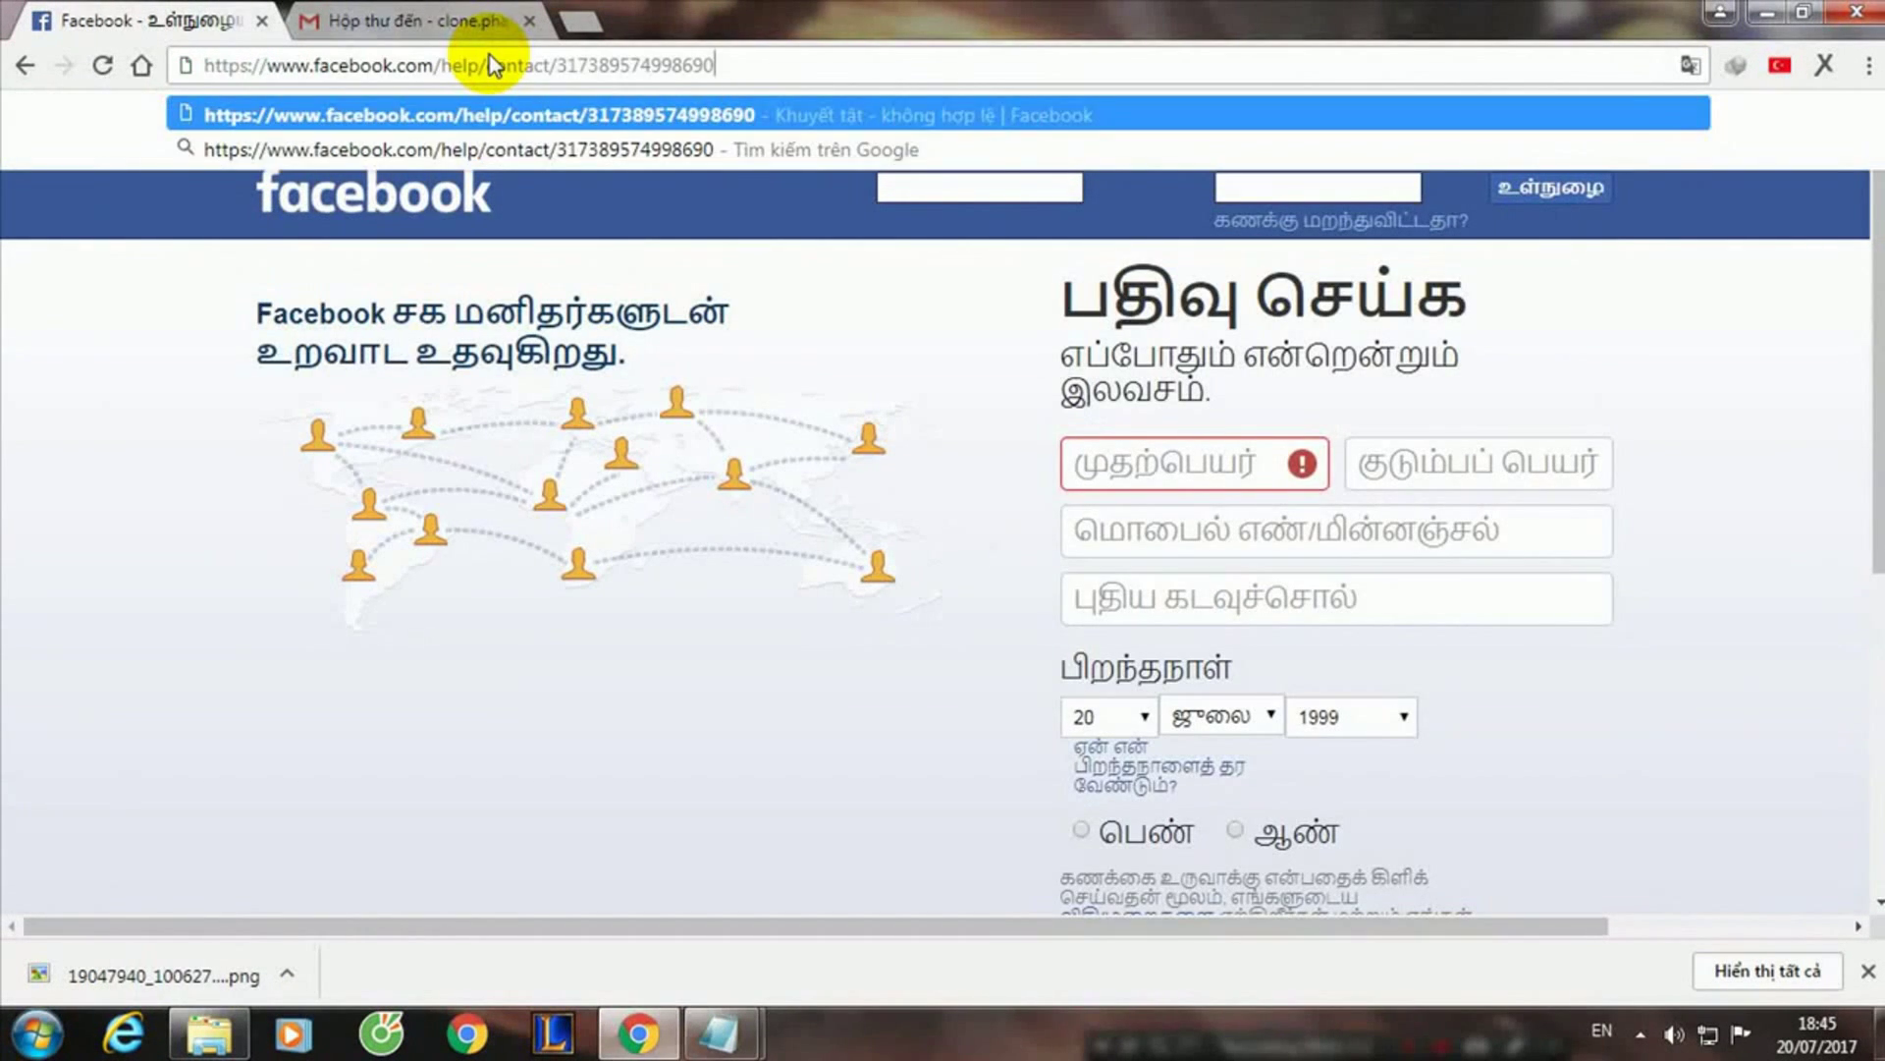
pyautogui.press('Return')
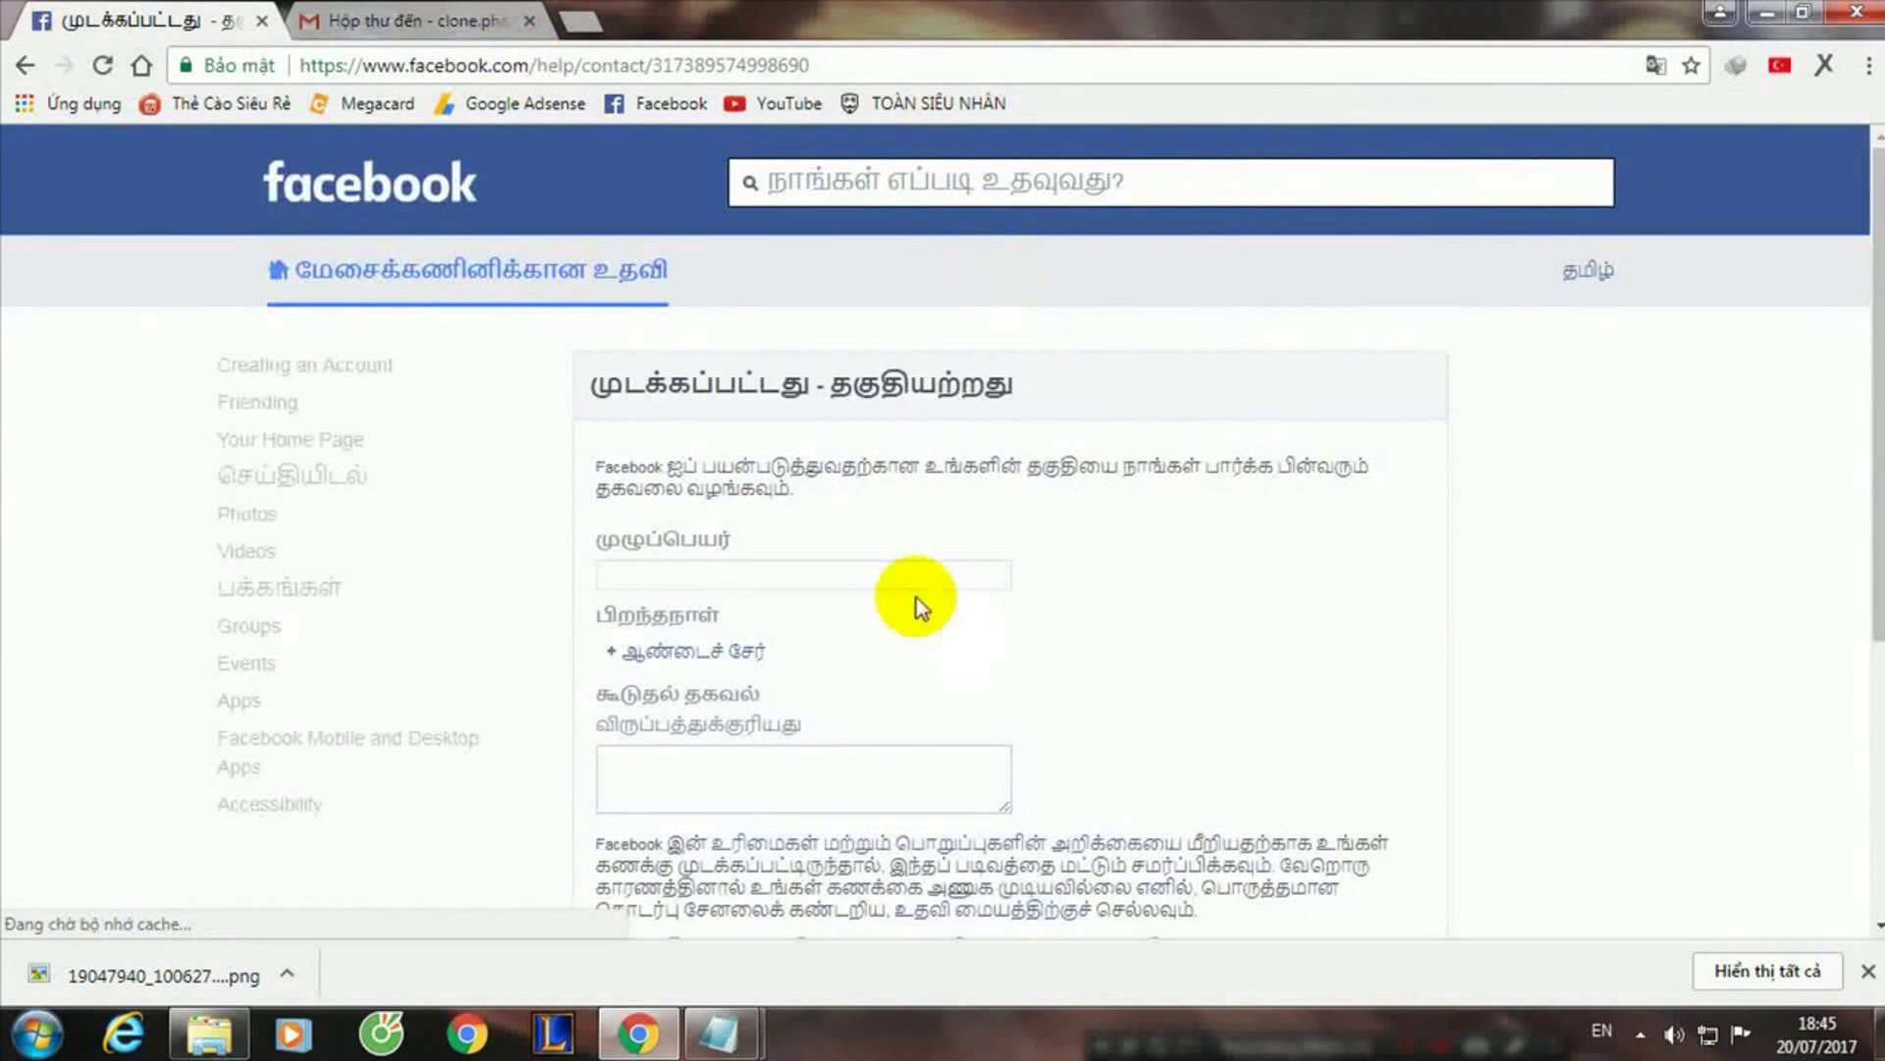
pyautogui.click(879, 579)
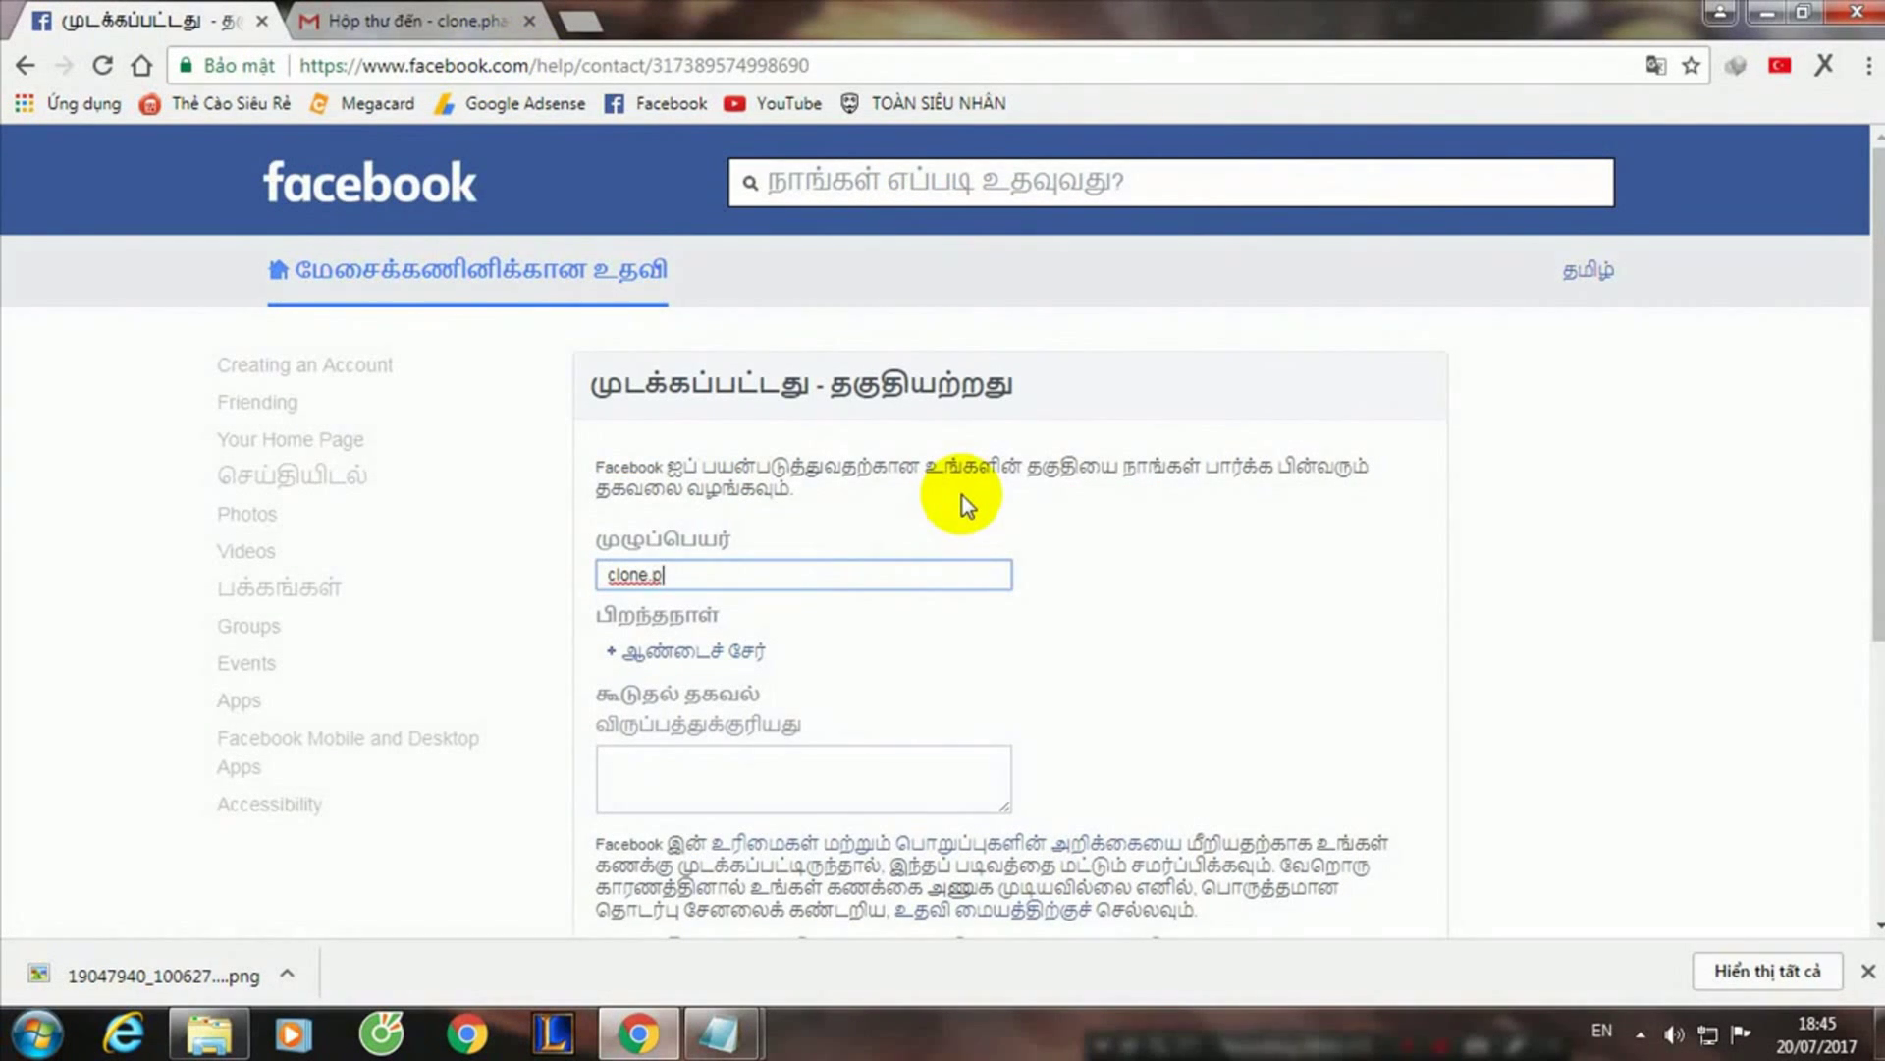
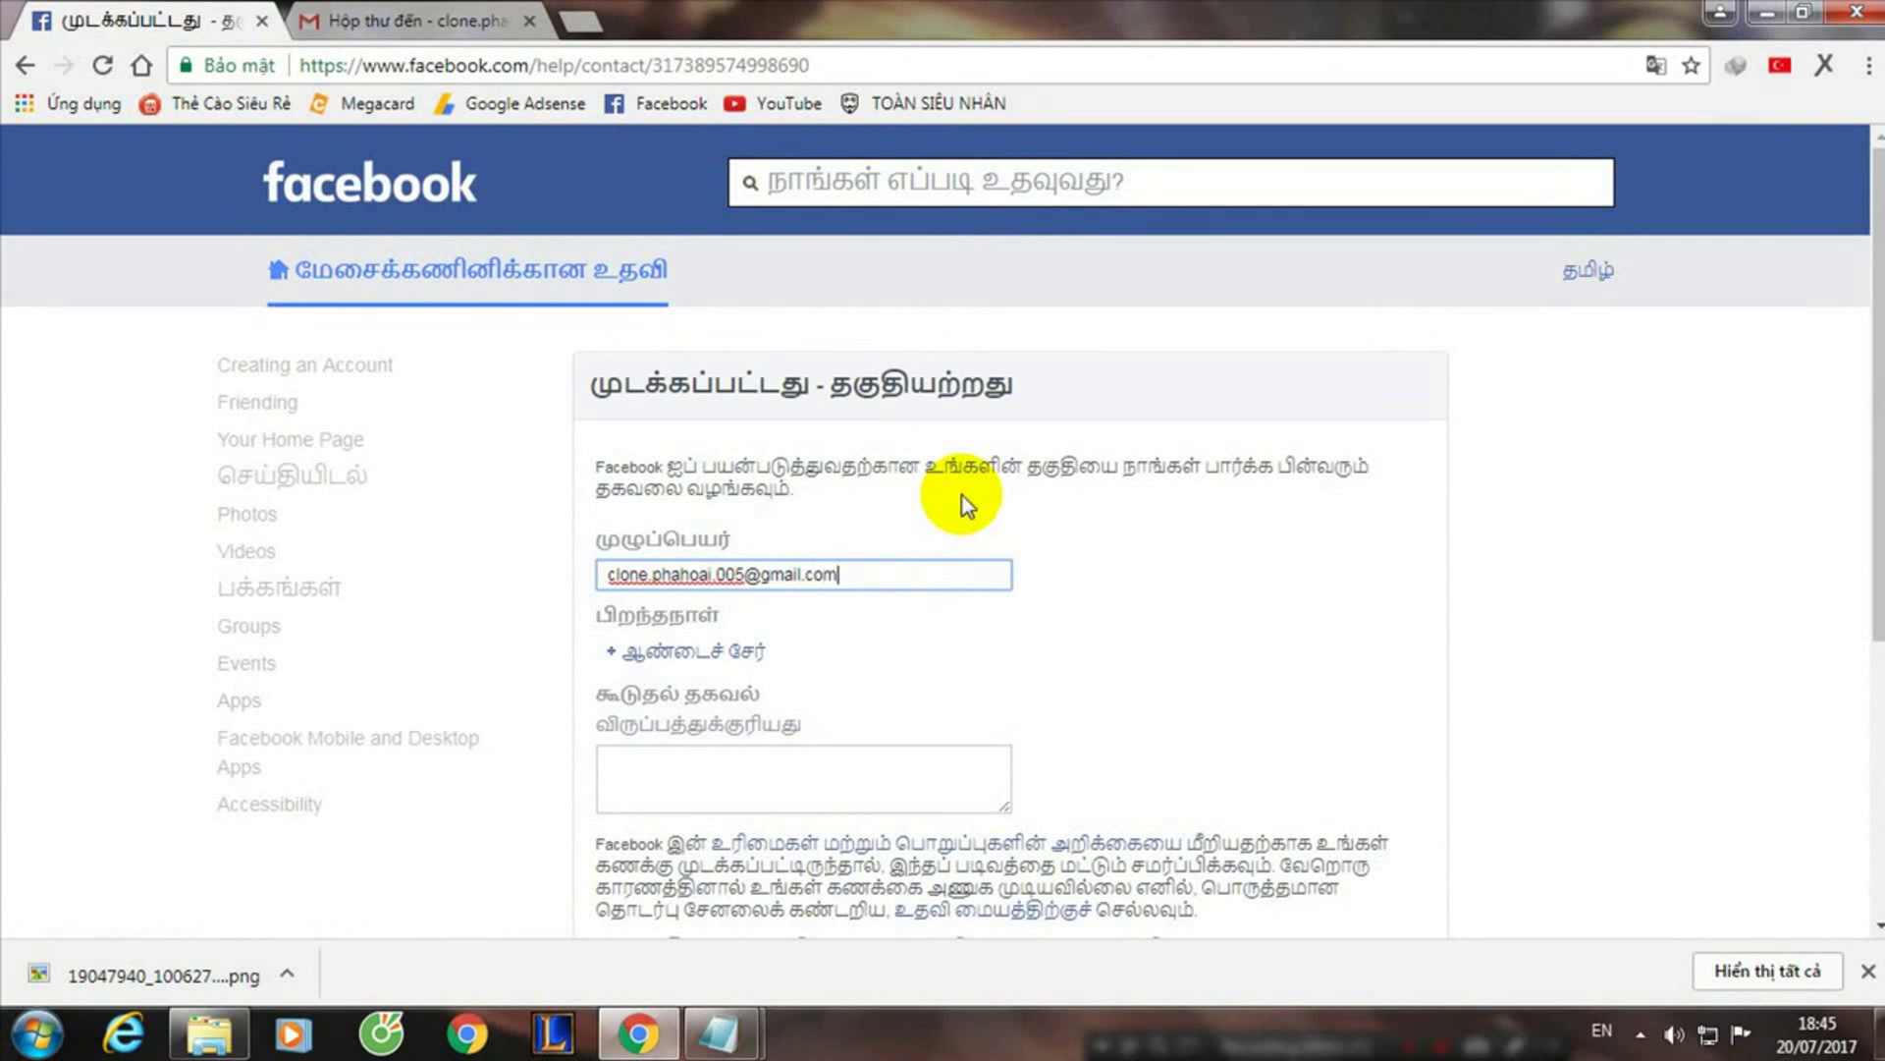
# Set the form's birth year to 1996
pyautogui.click(707, 651)
pyautogui.click(720, 652)
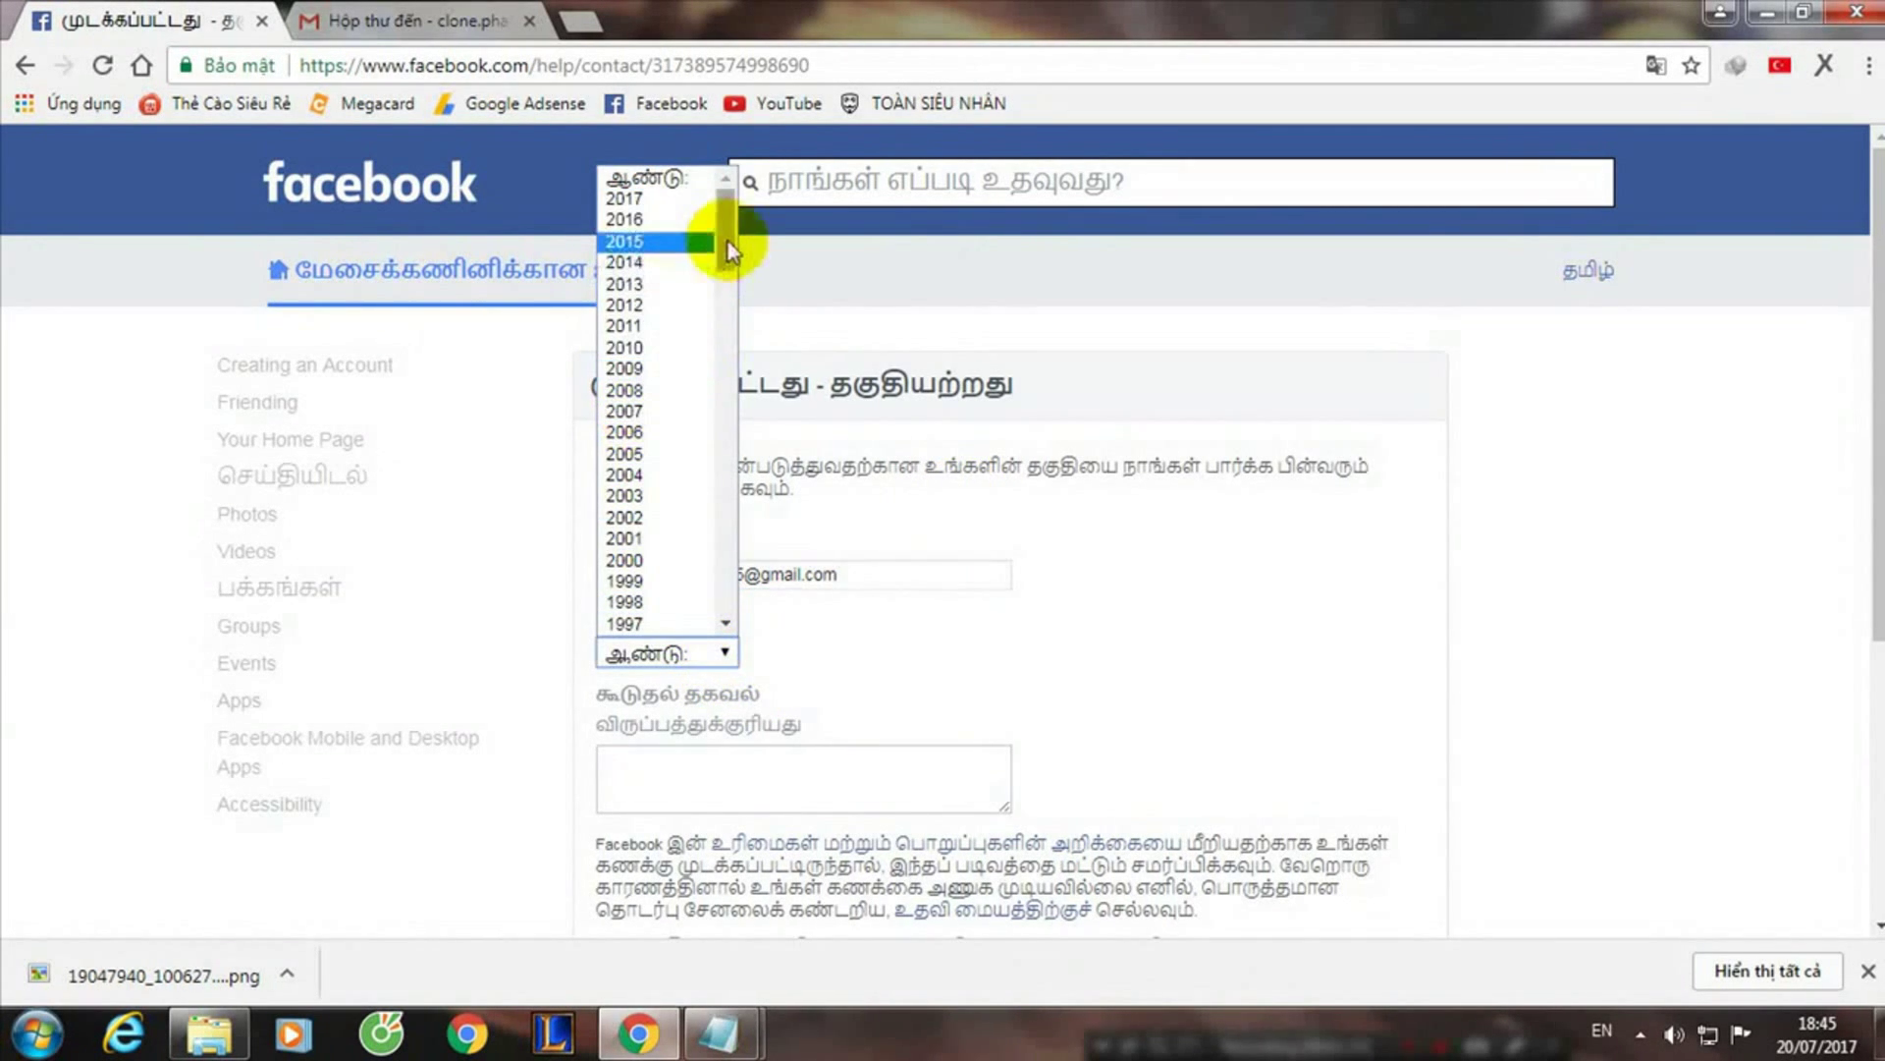
pyautogui.moveTo(731, 241); pyautogui.dragTo(732, 284)
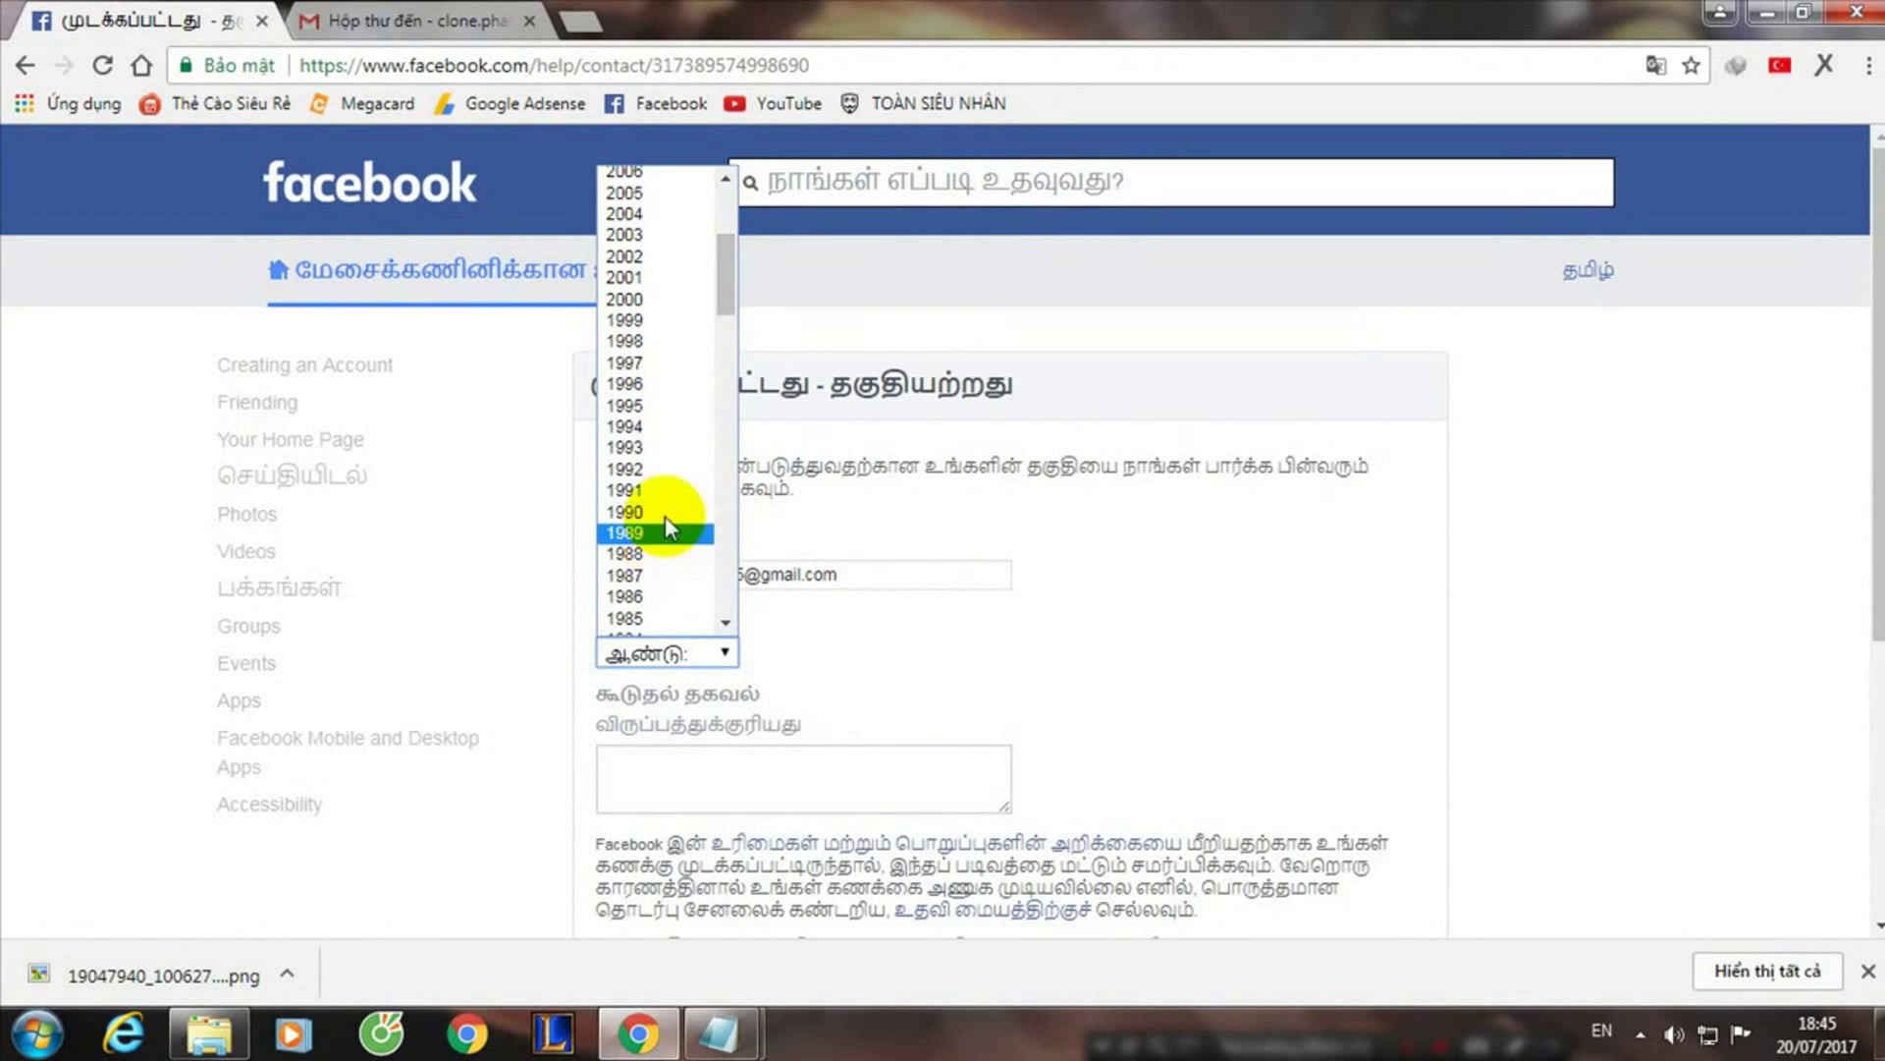
pyautogui.click(660, 385)
pyautogui.click(785, 651)
pyautogui.click(855, 651)
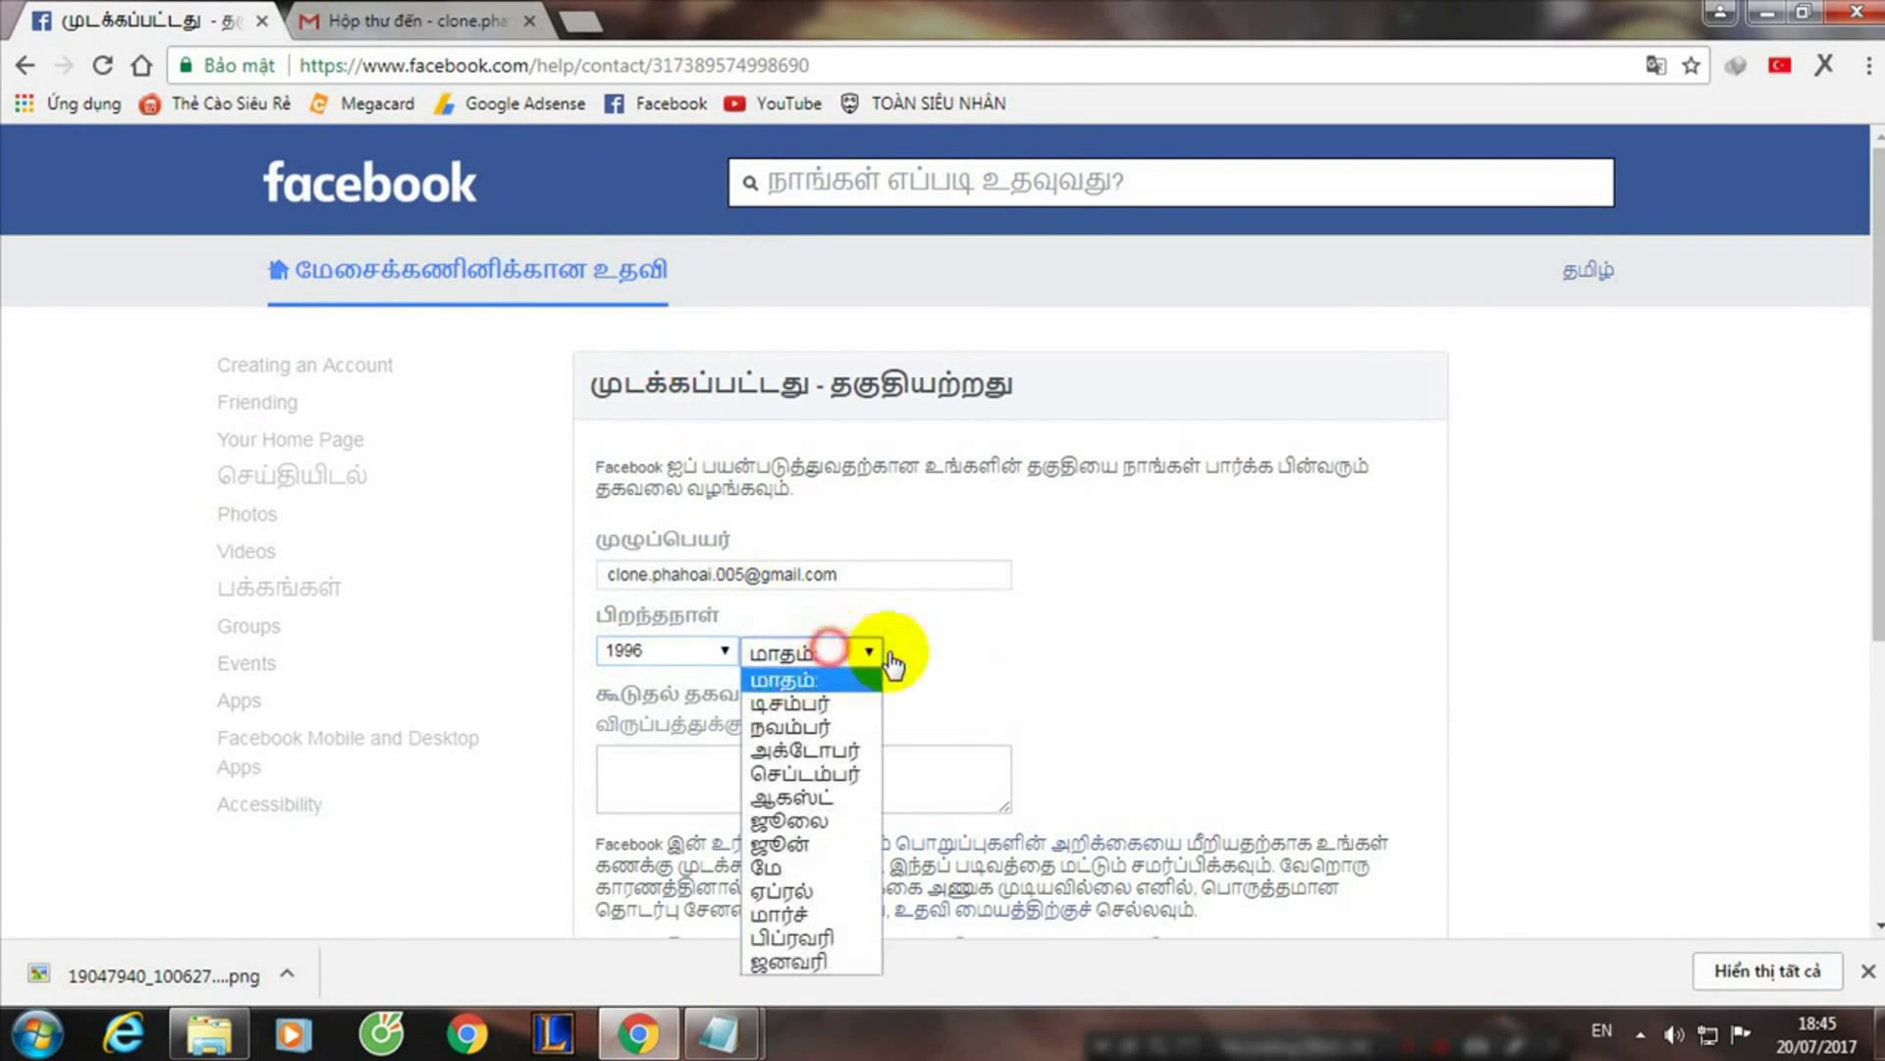
pyautogui.click(1358, 604)
pyautogui.rightClick(1394, 518)
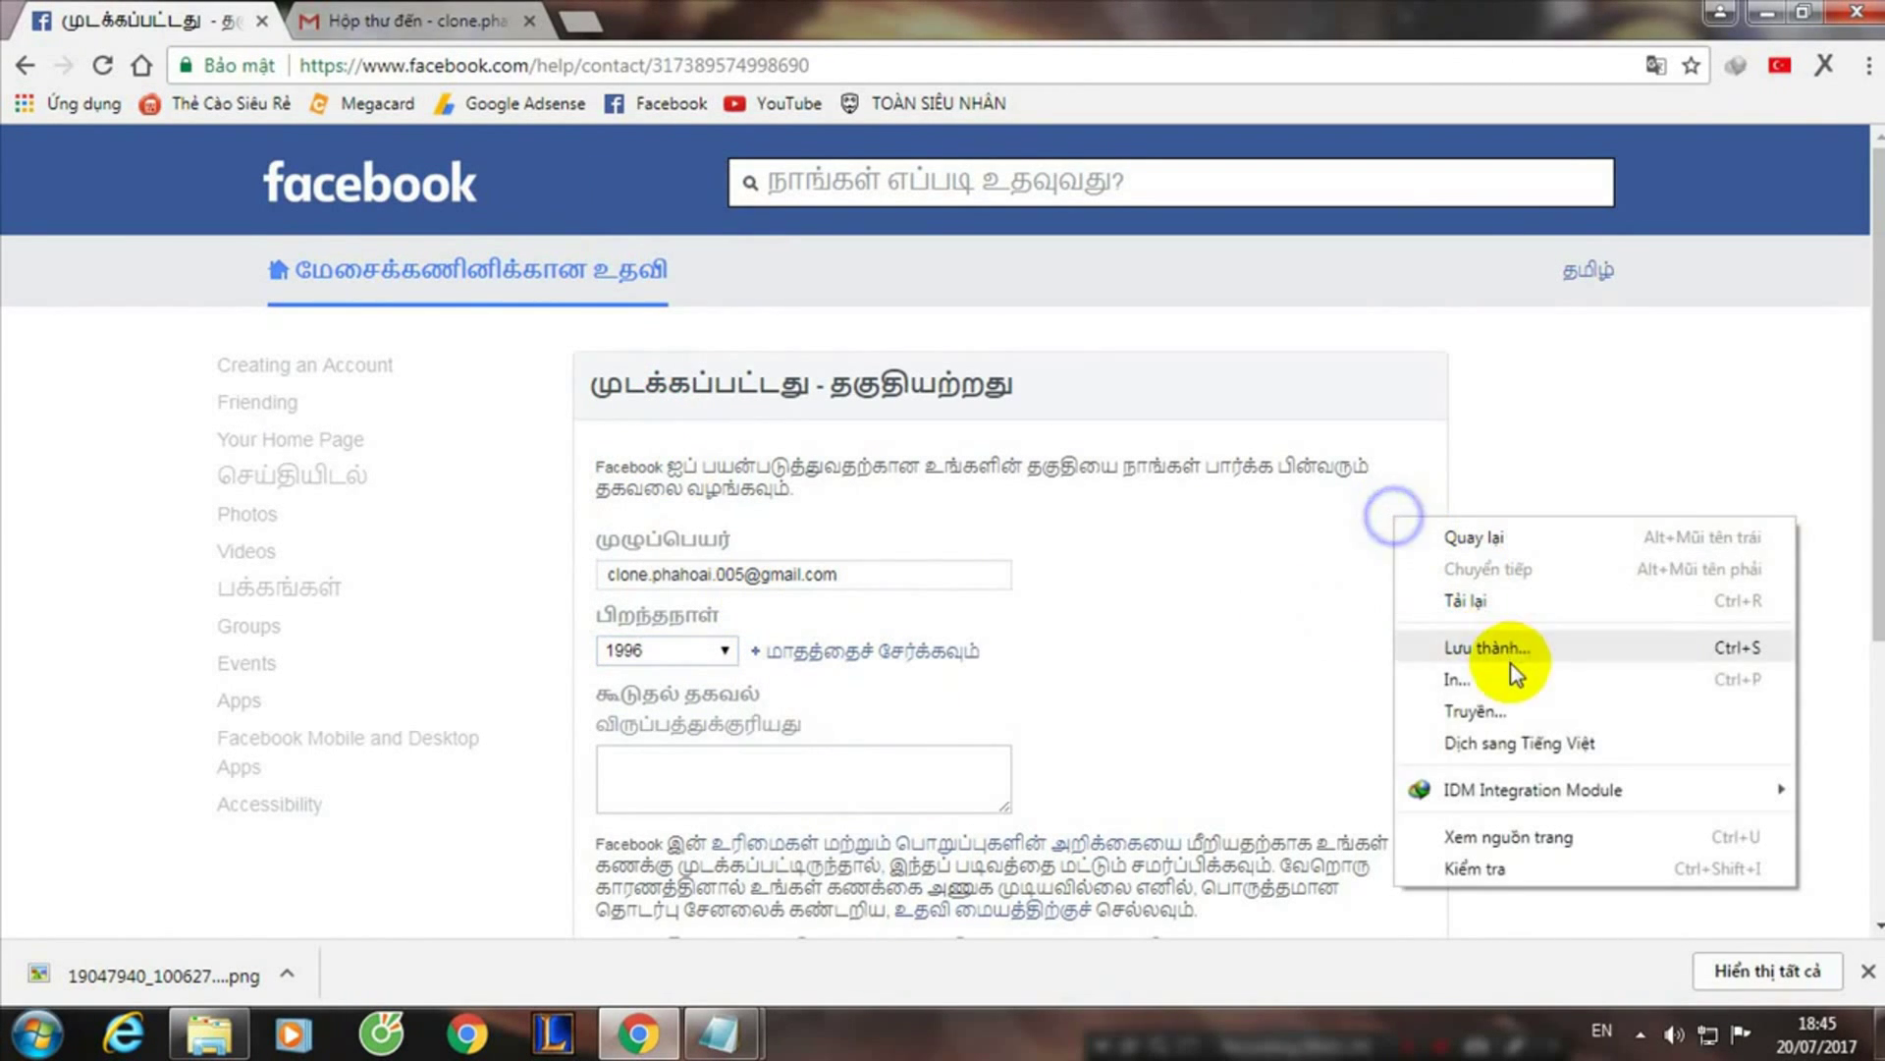
# Translate the form into Vietnamese and type 'd.m' in the personal notes
pyautogui.click(1532, 742)
pyautogui.click(611, 906)
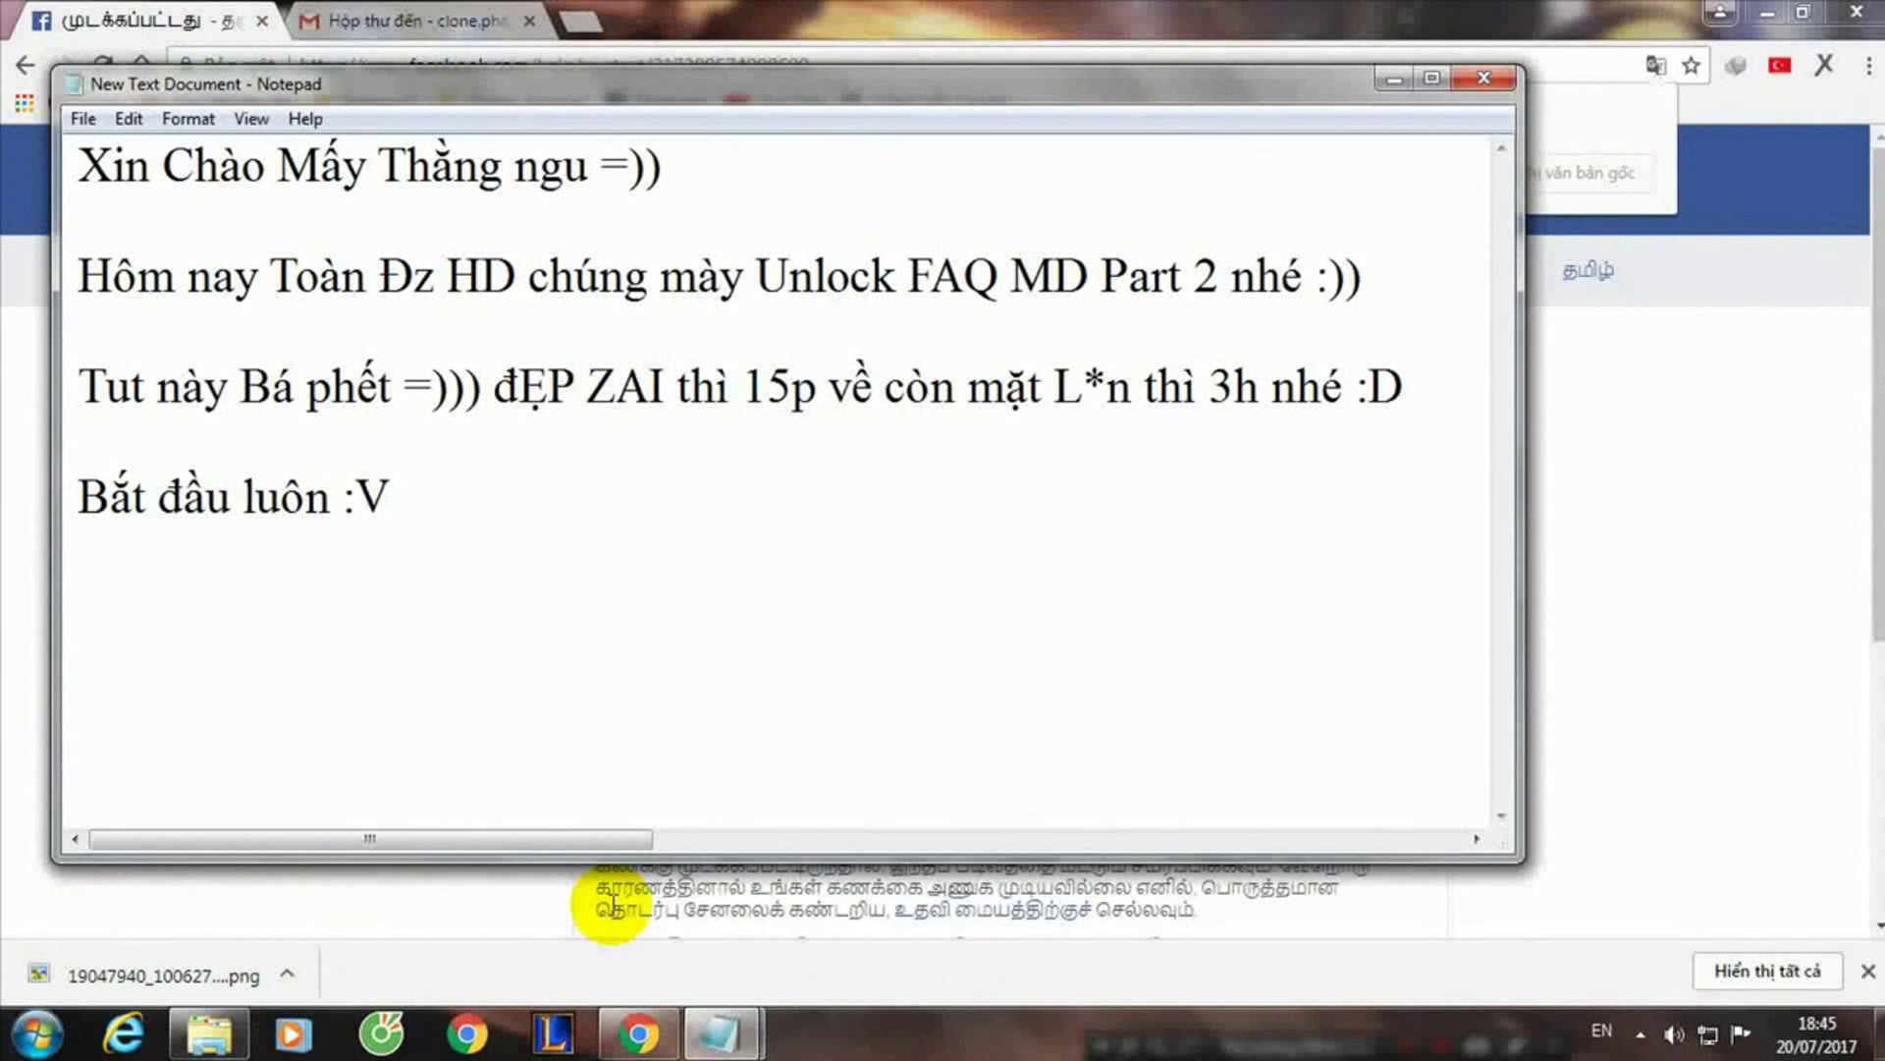
pyautogui.write('Dd.m')
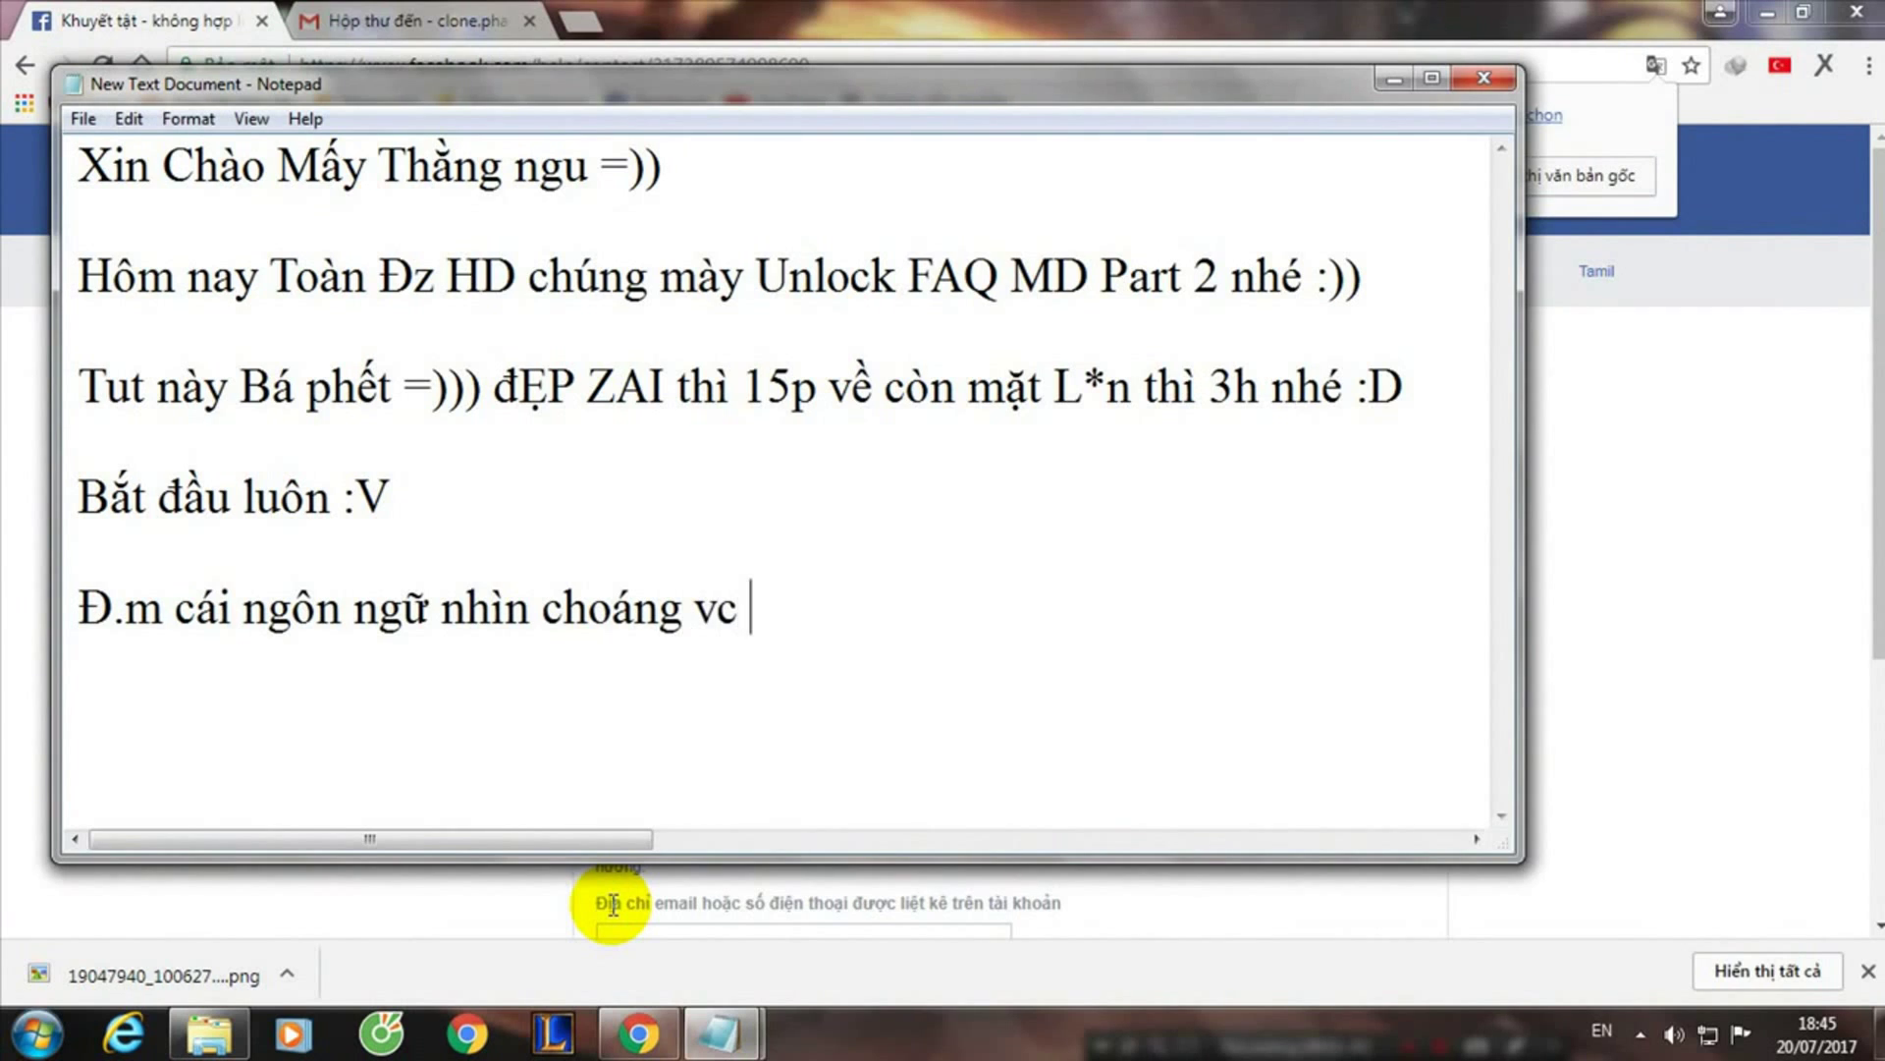
# Choose birth month tháng mười một and birth day 5 on the form
pyautogui.click(612, 904)
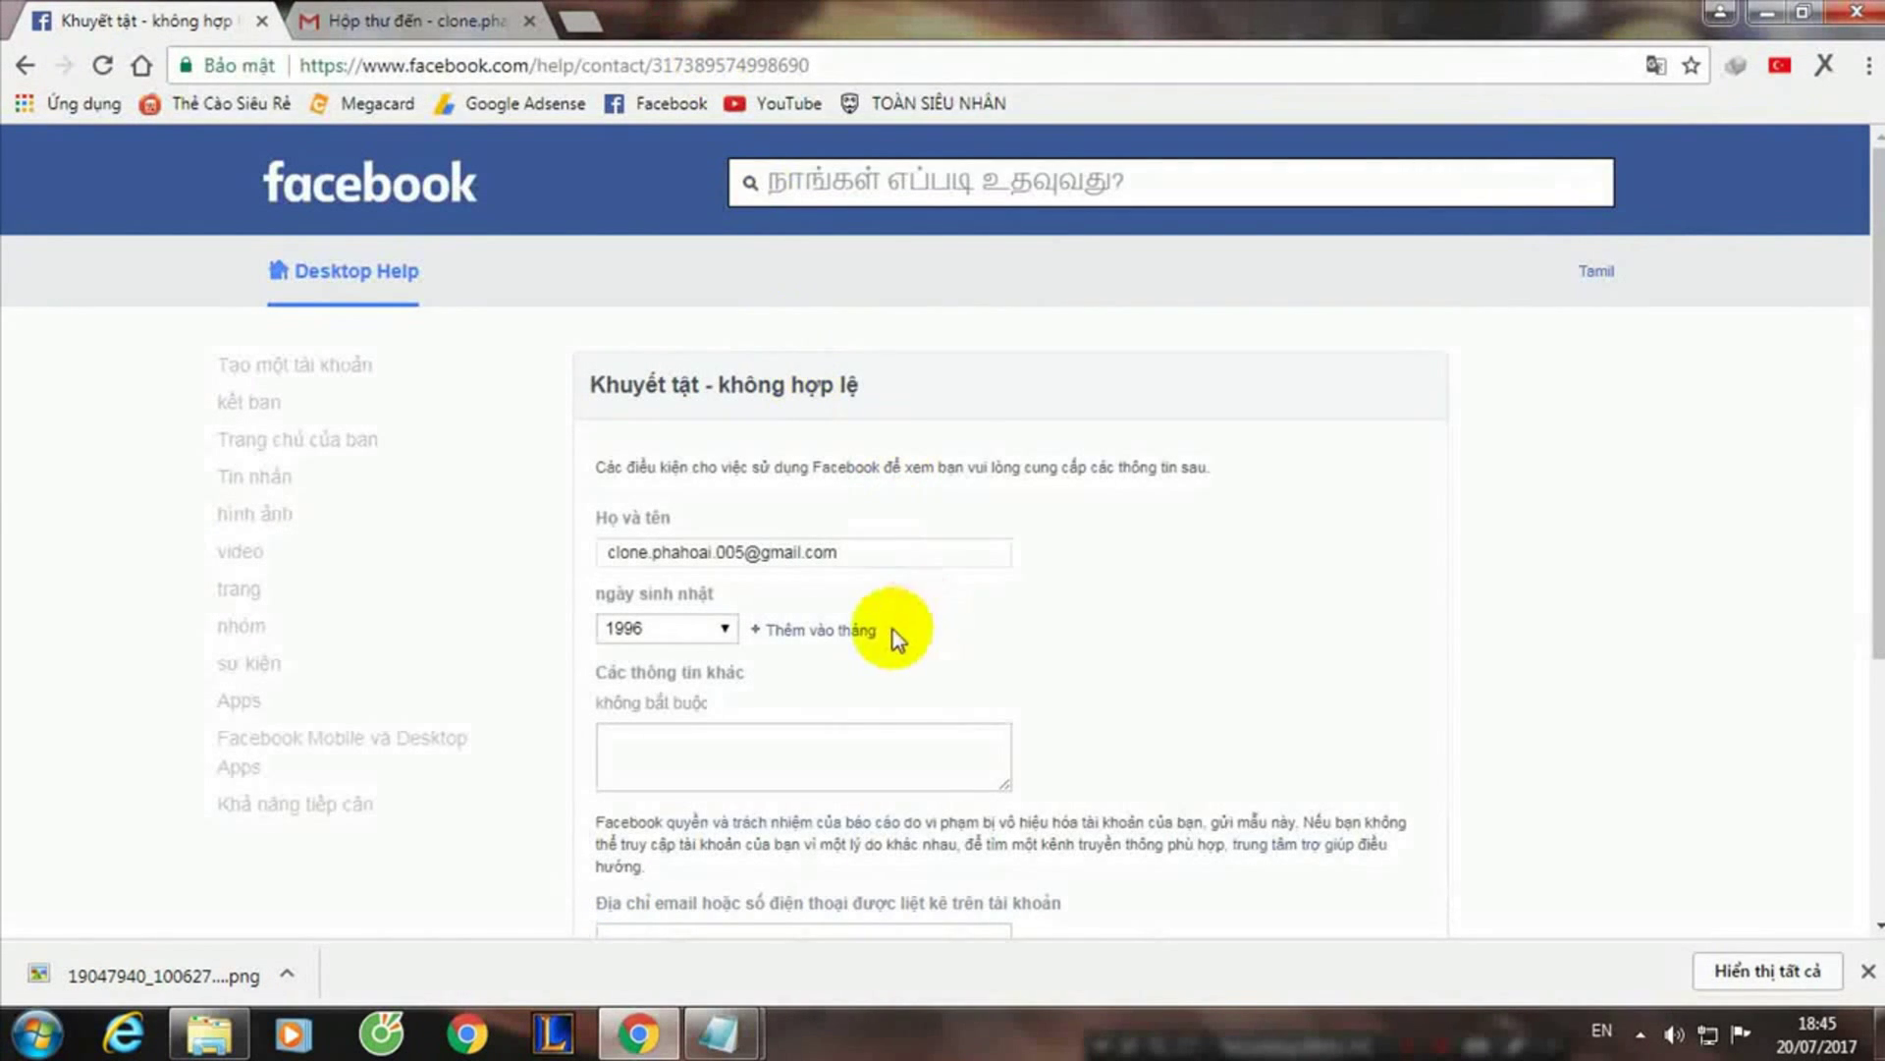
pyautogui.click(856, 636)
pyautogui.click(832, 700)
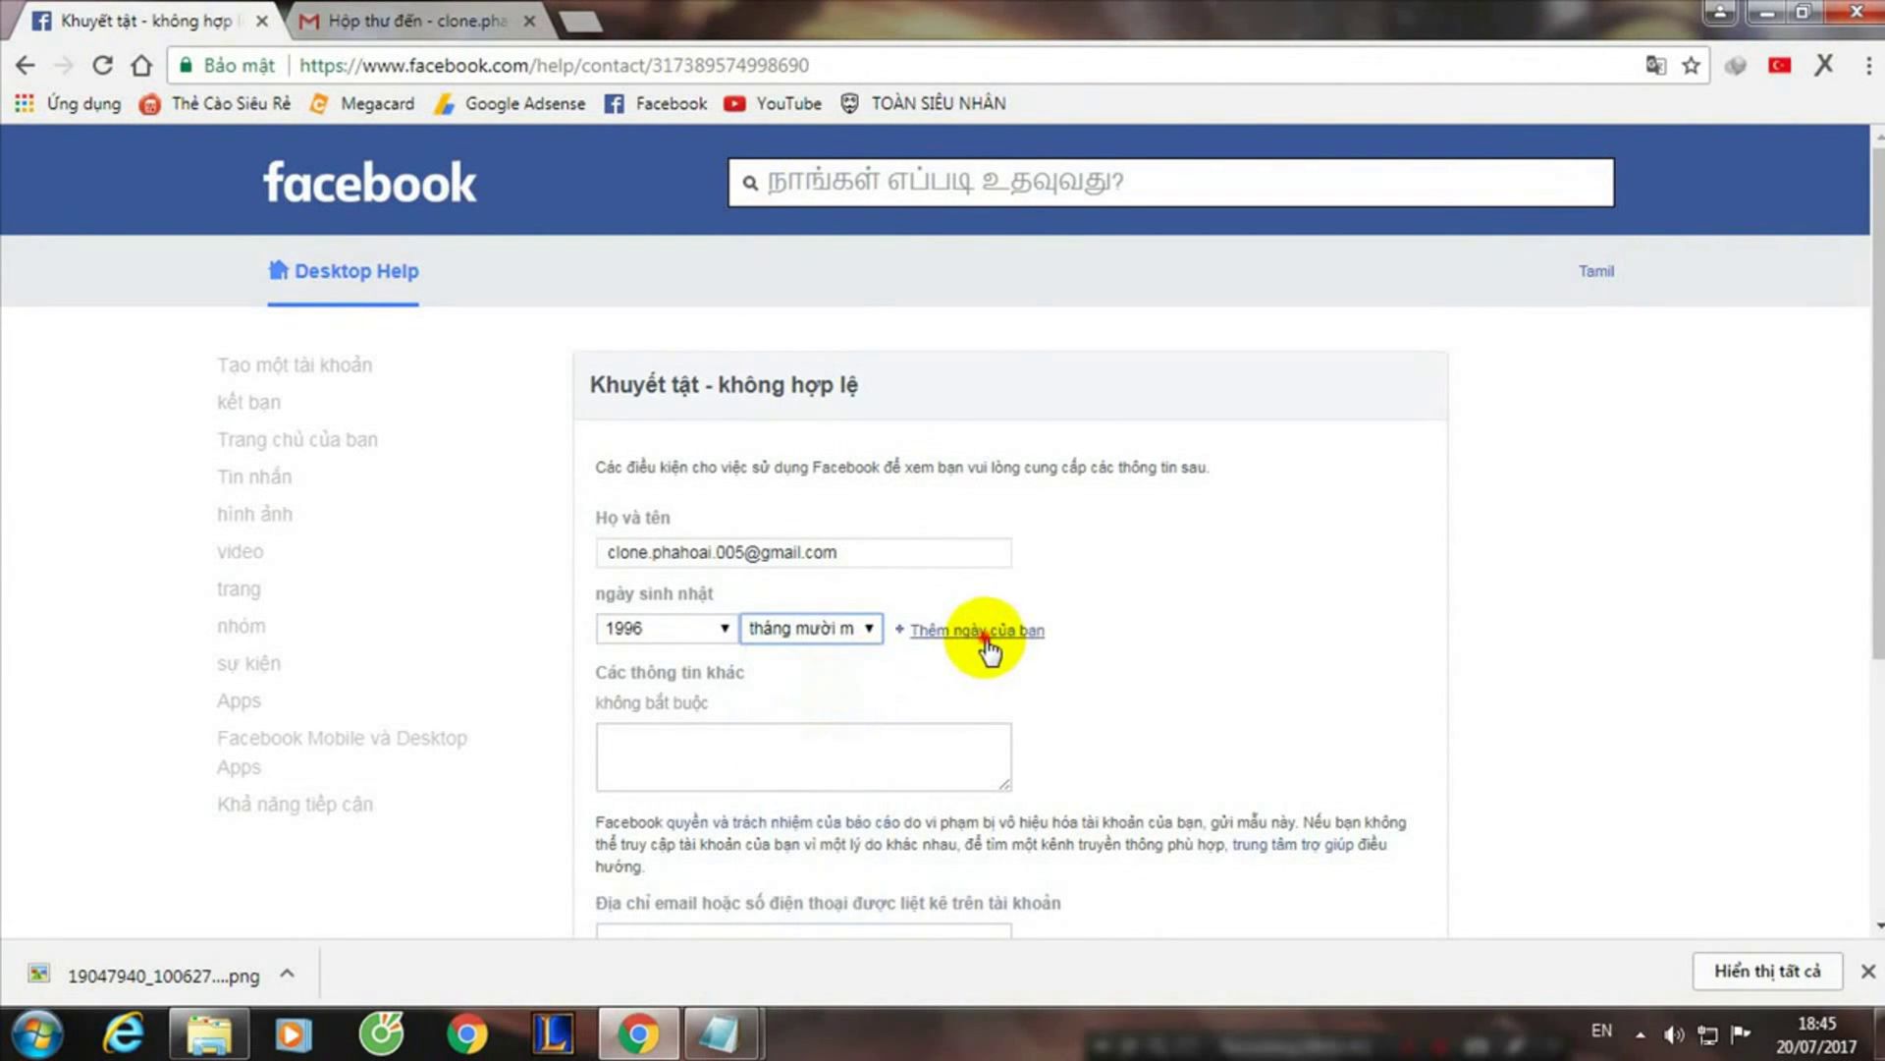
pyautogui.scroll(-4, 976, 550)
pyautogui.click(952, 222)
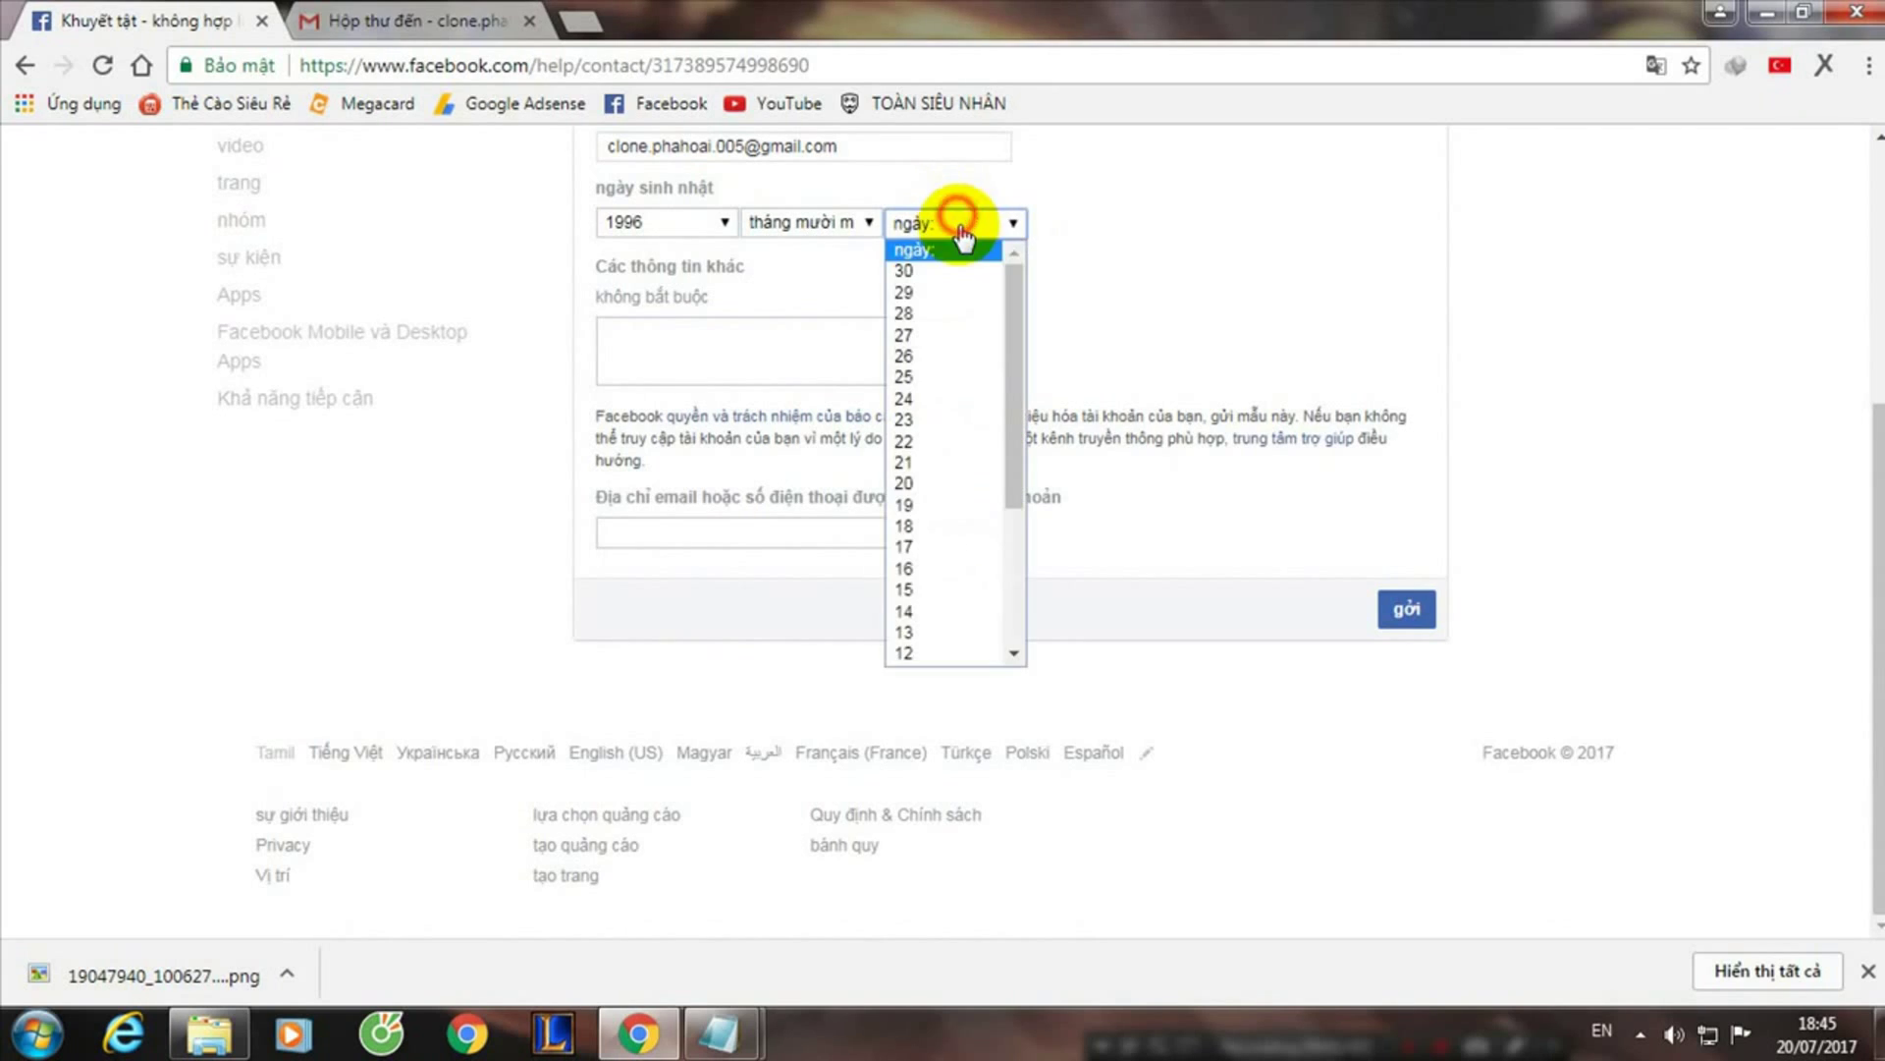
pyautogui.scroll(-4, 957, 510)
pyautogui.click(934, 567)
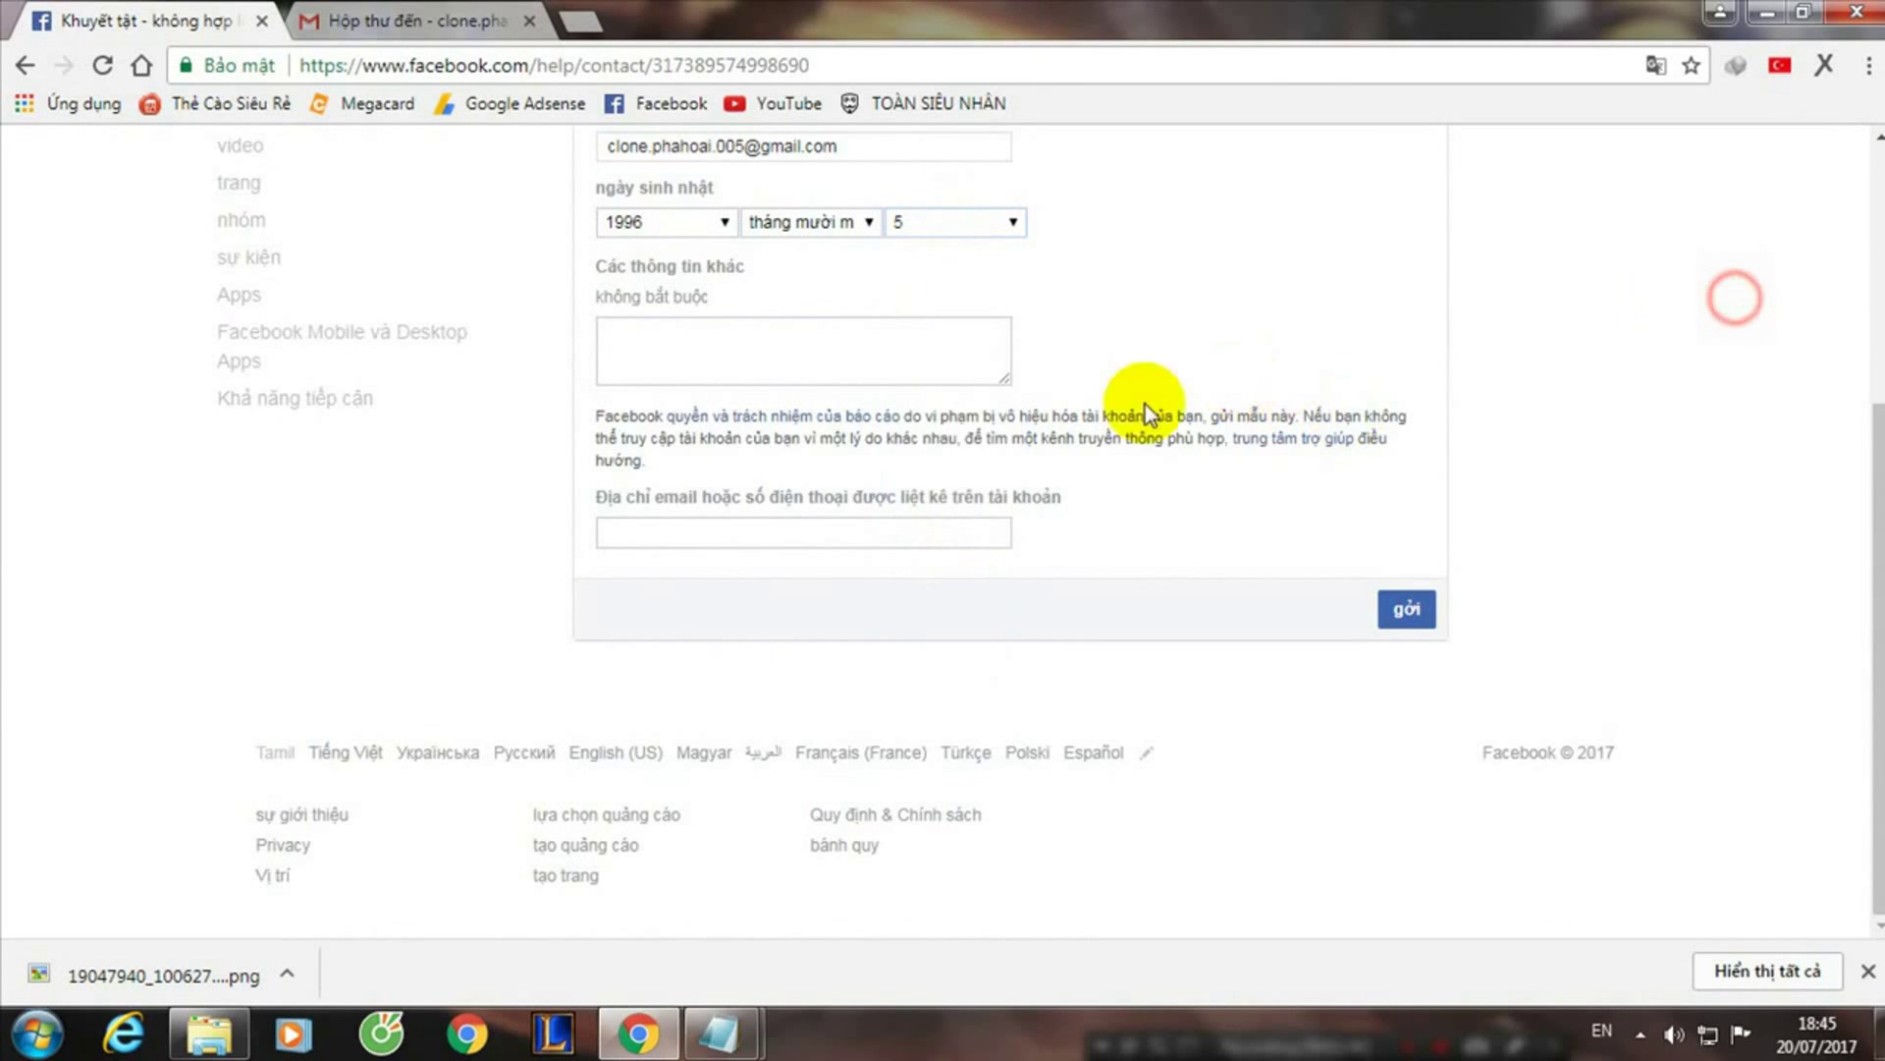
pyautogui.scroll(1, 1120, 398)
pyautogui.click(864, 484)
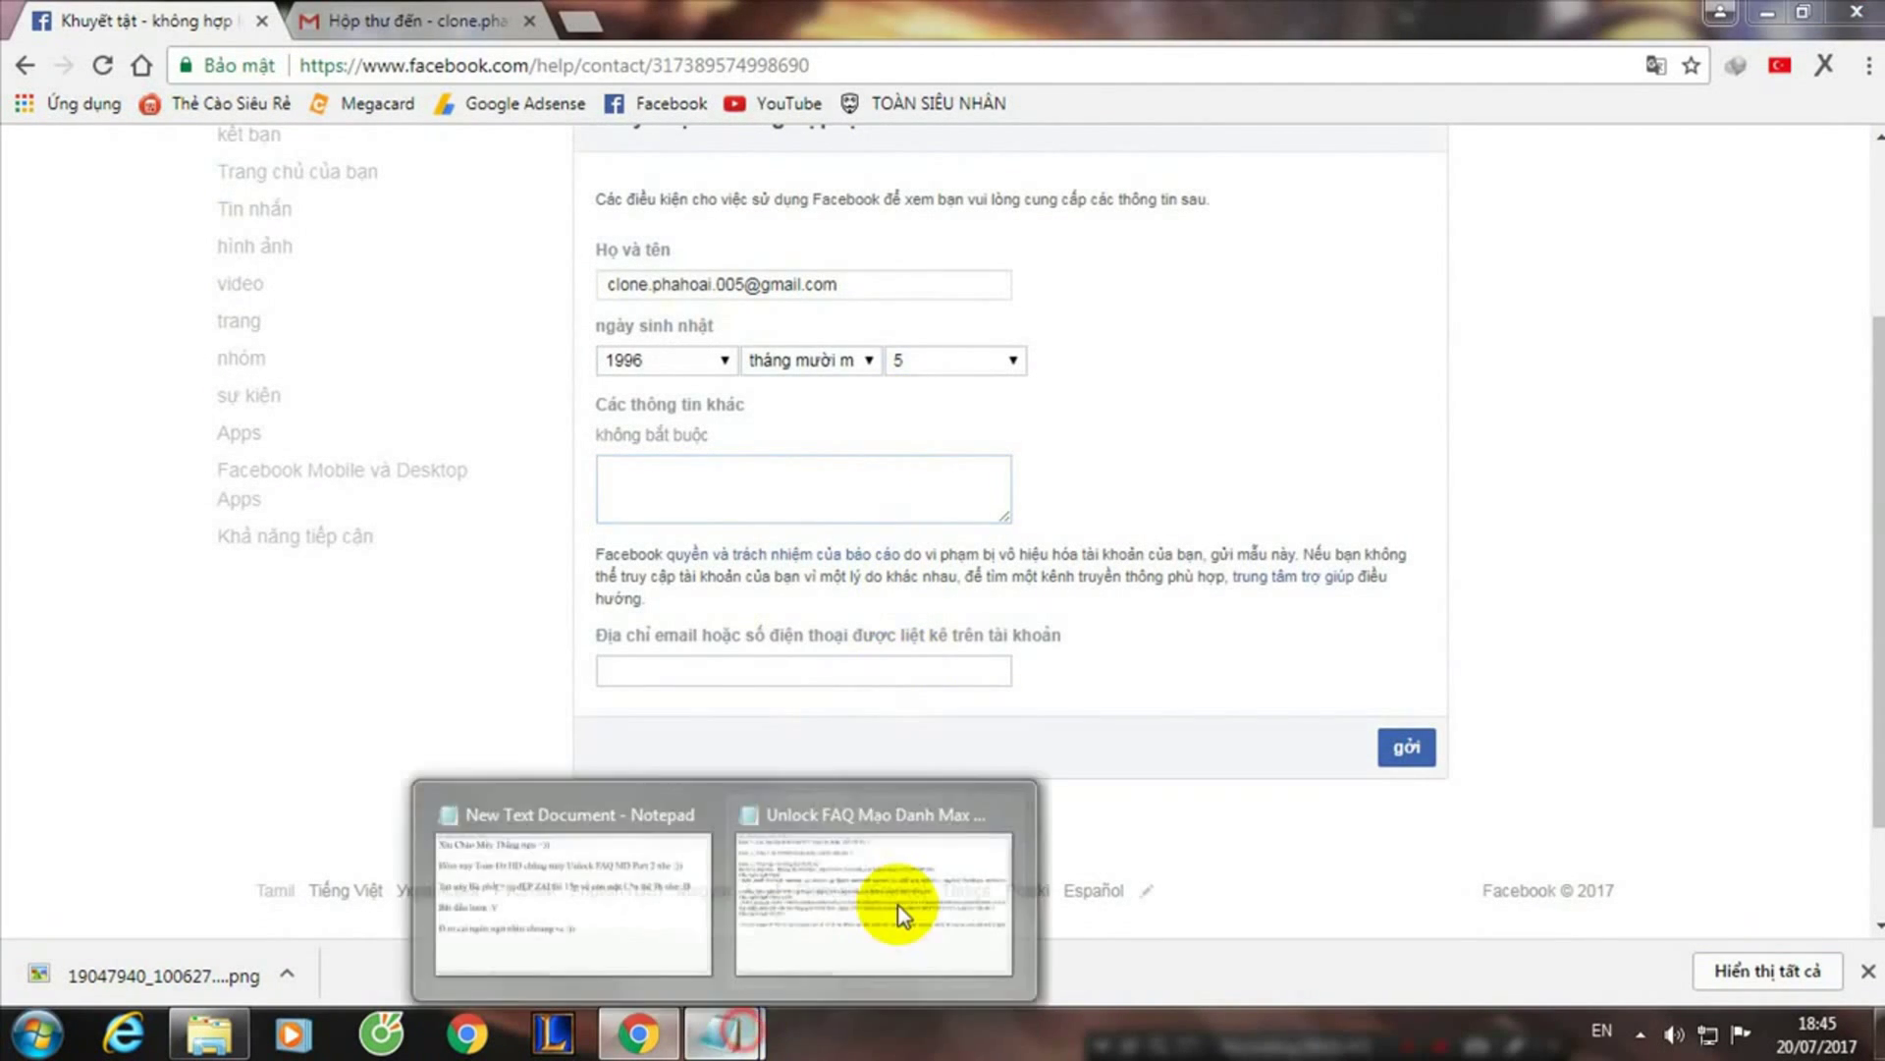
# Paste the Tamil Hello message from the notes into the other-information box
pyautogui.click(896, 904)
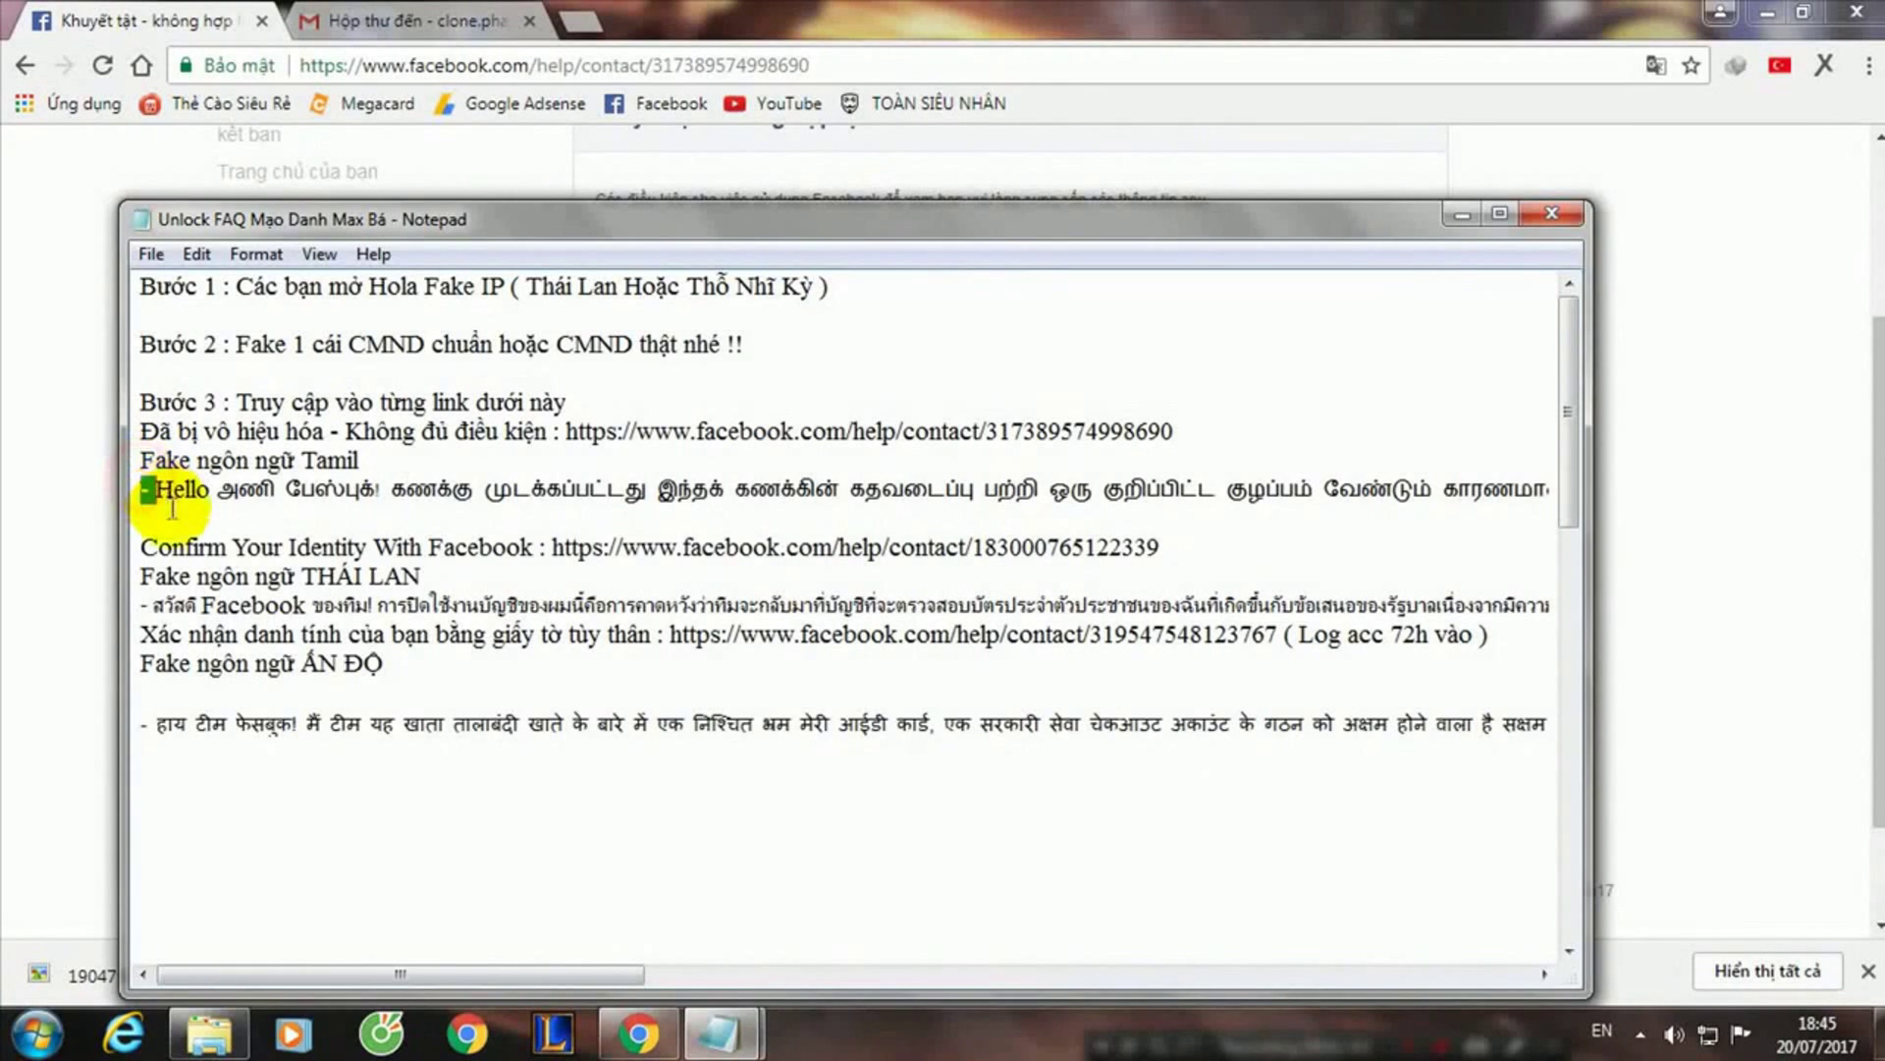
pyautogui.moveTo(139, 488); pyautogui.dragTo(140, 517)
pyautogui.rightClick(197, 488)
pyautogui.click(275, 573)
pyautogui.click(957, 147)
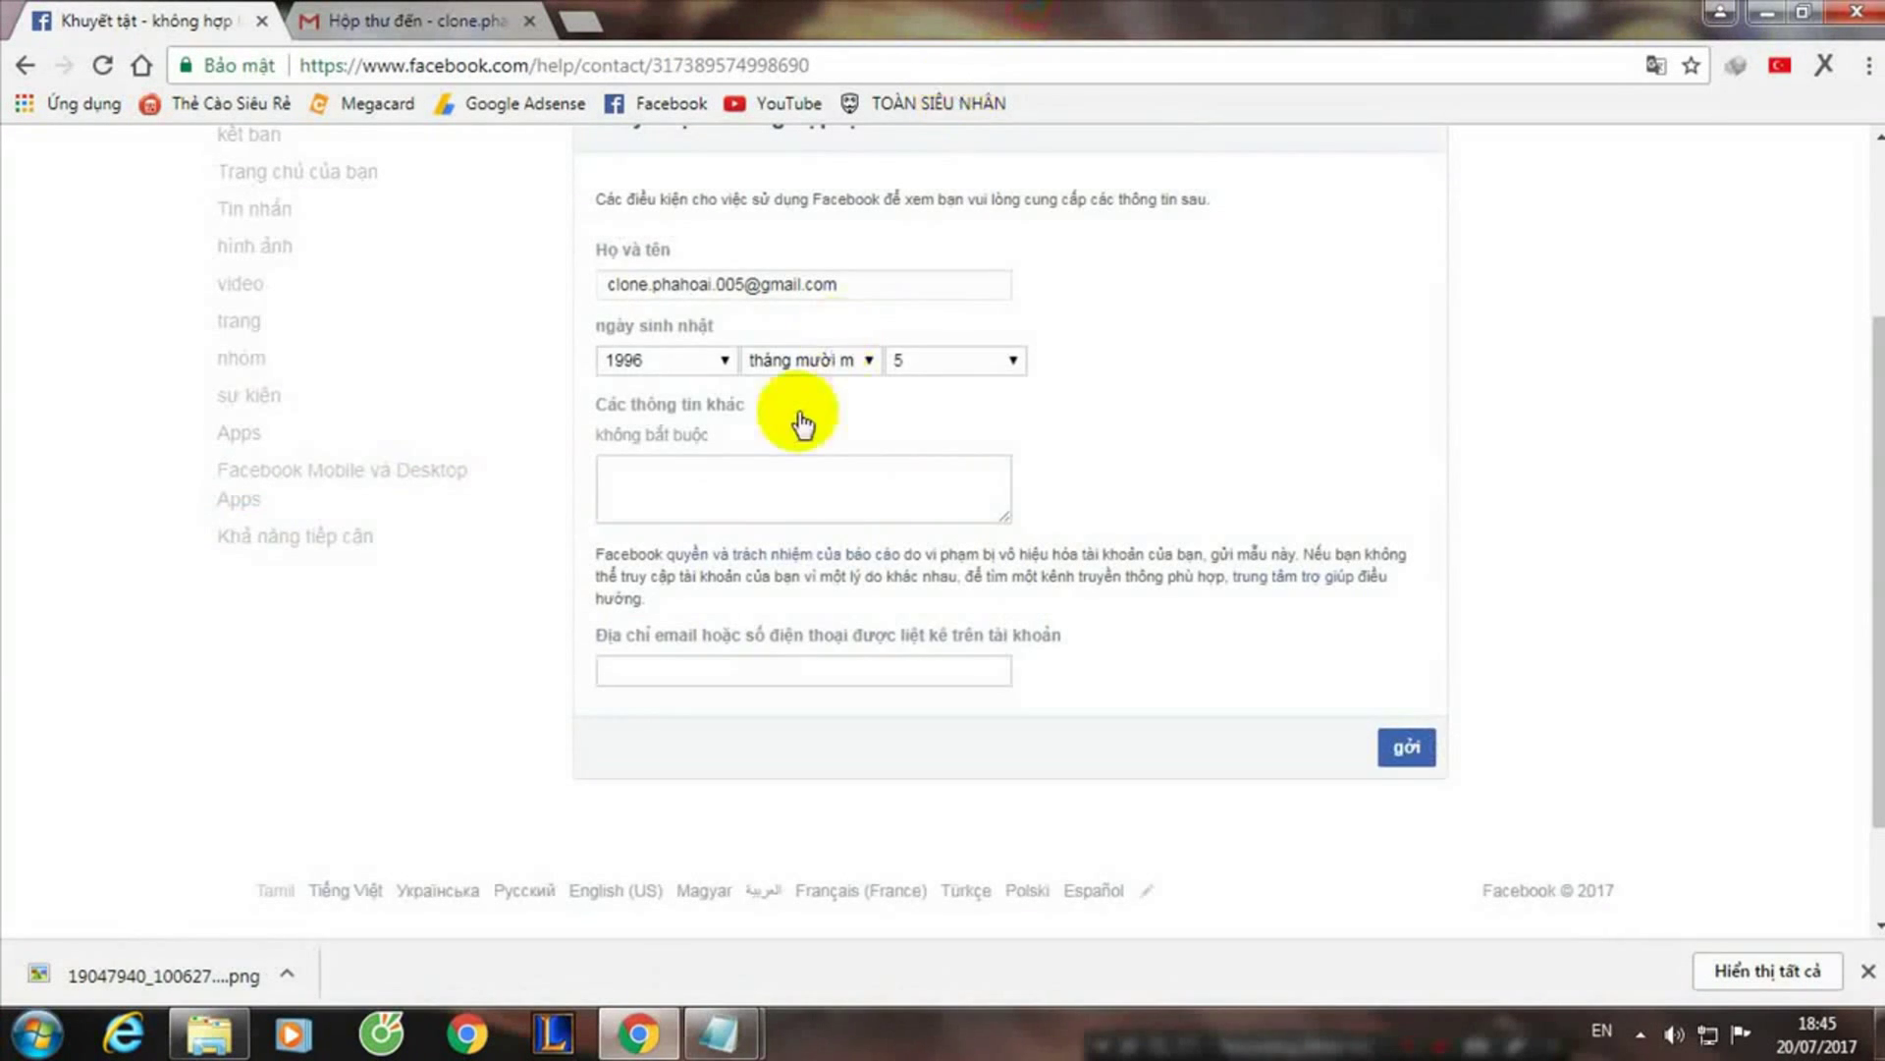
pyautogui.rightClick(785, 482)
pyautogui.click(838, 643)
# Move the account e-mail from the full-name field into the email/phone field
pyautogui.click(771, 668)
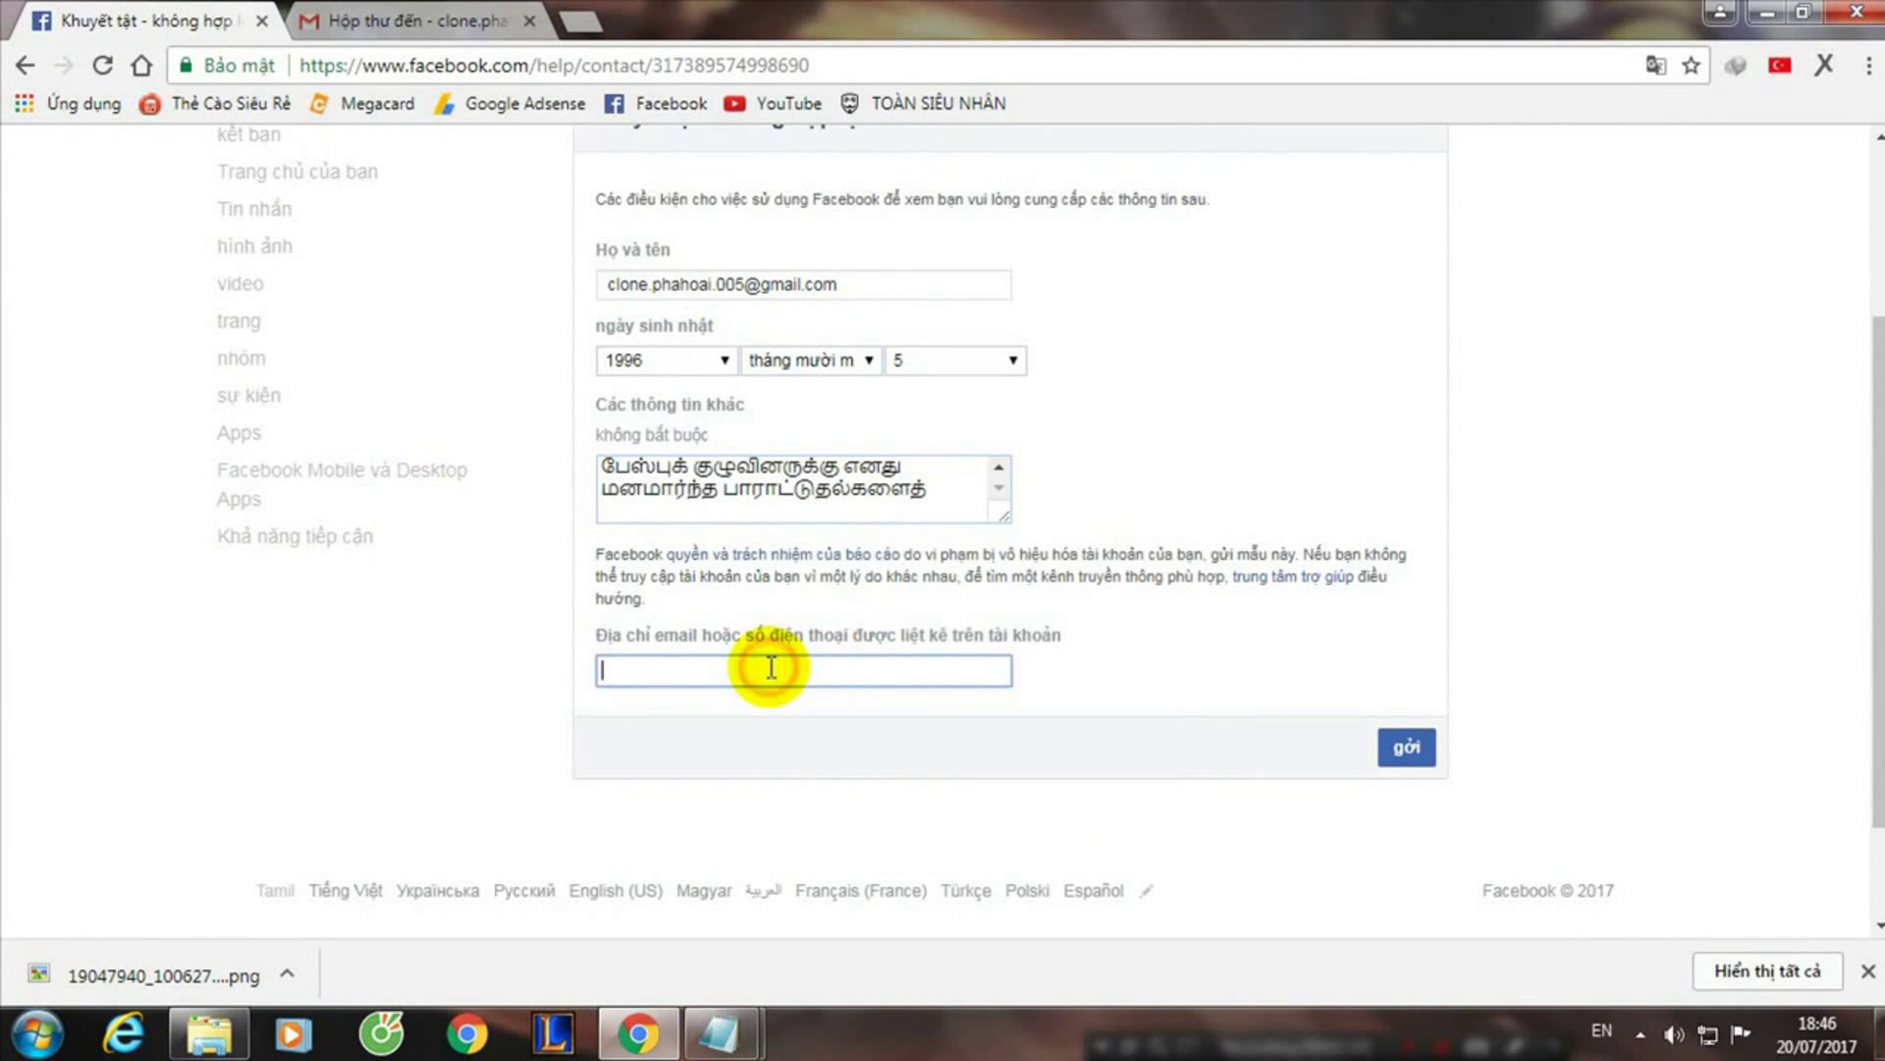
pyautogui.tripleClick(904, 286)
pyautogui.hotkey('ctrl', 'x')
pyautogui.click(800, 677)
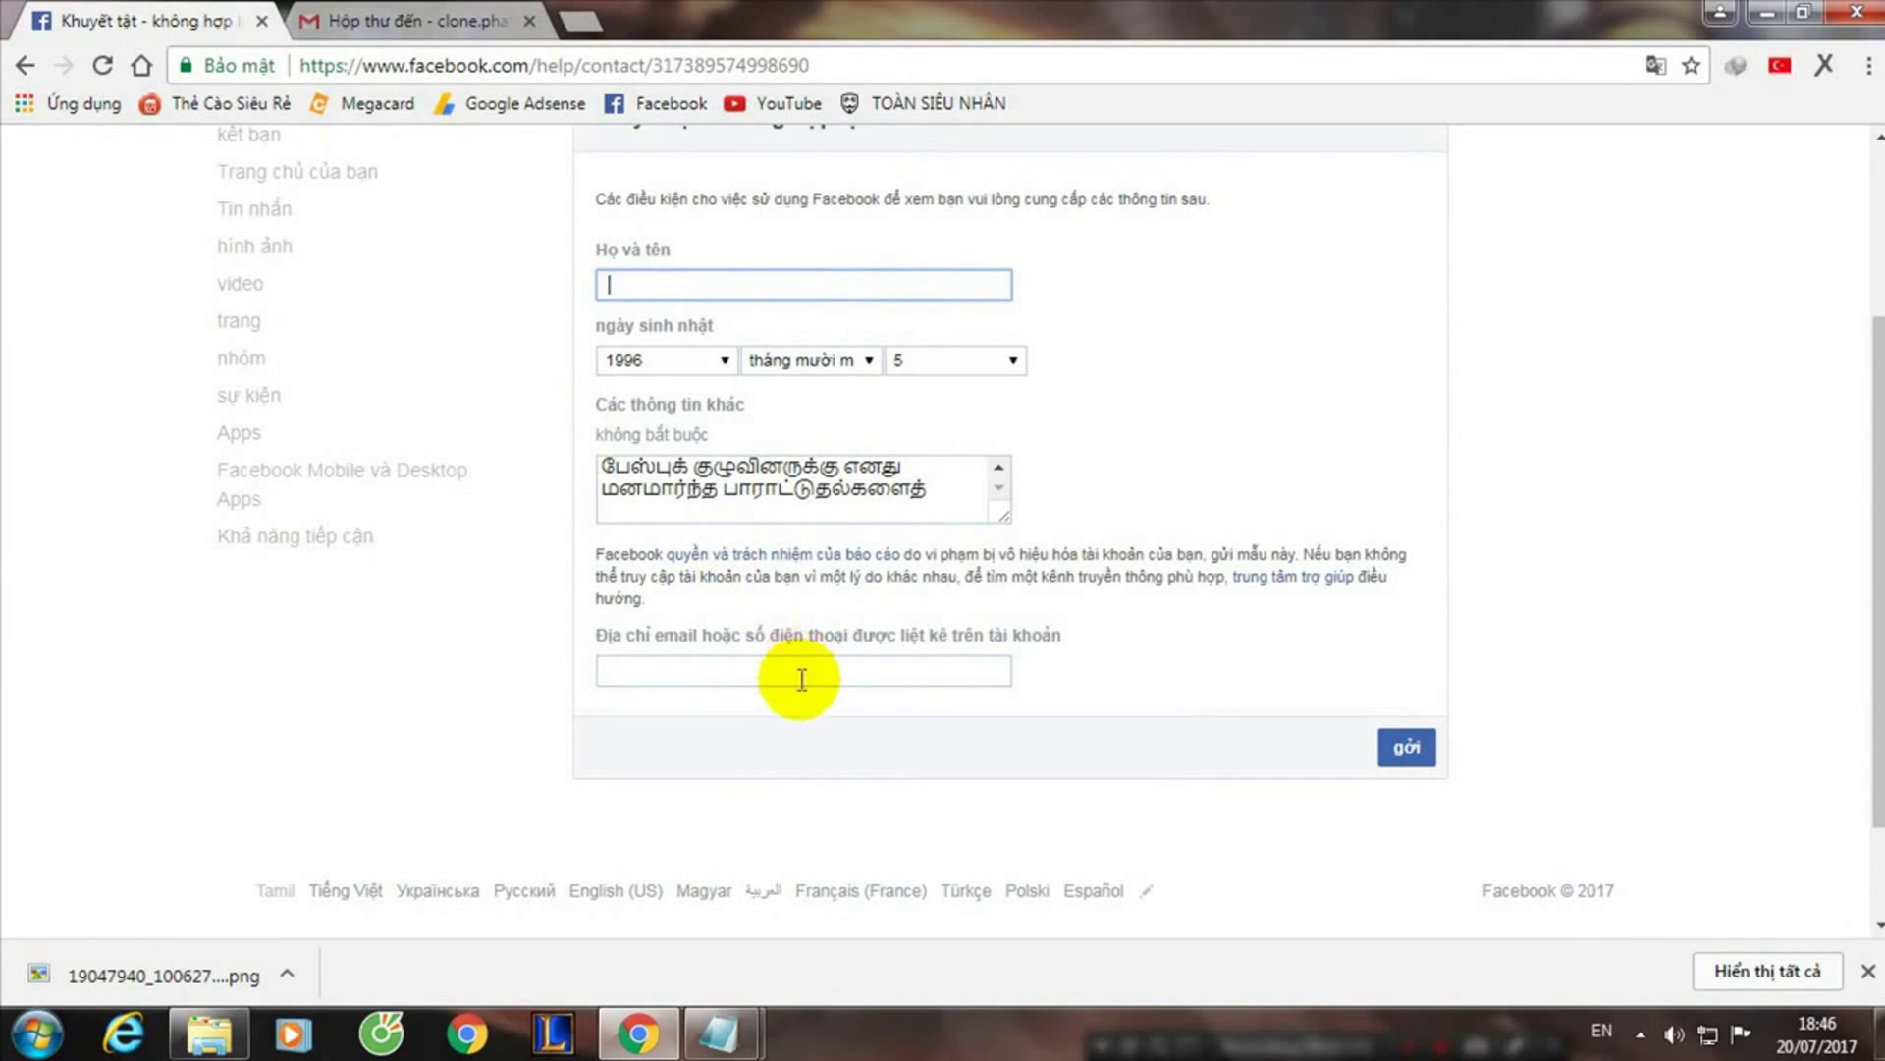
pyautogui.hotkey('ctrl', 'v')
# Enter a full name and submit the appeal form
pyautogui.click(763, 287)
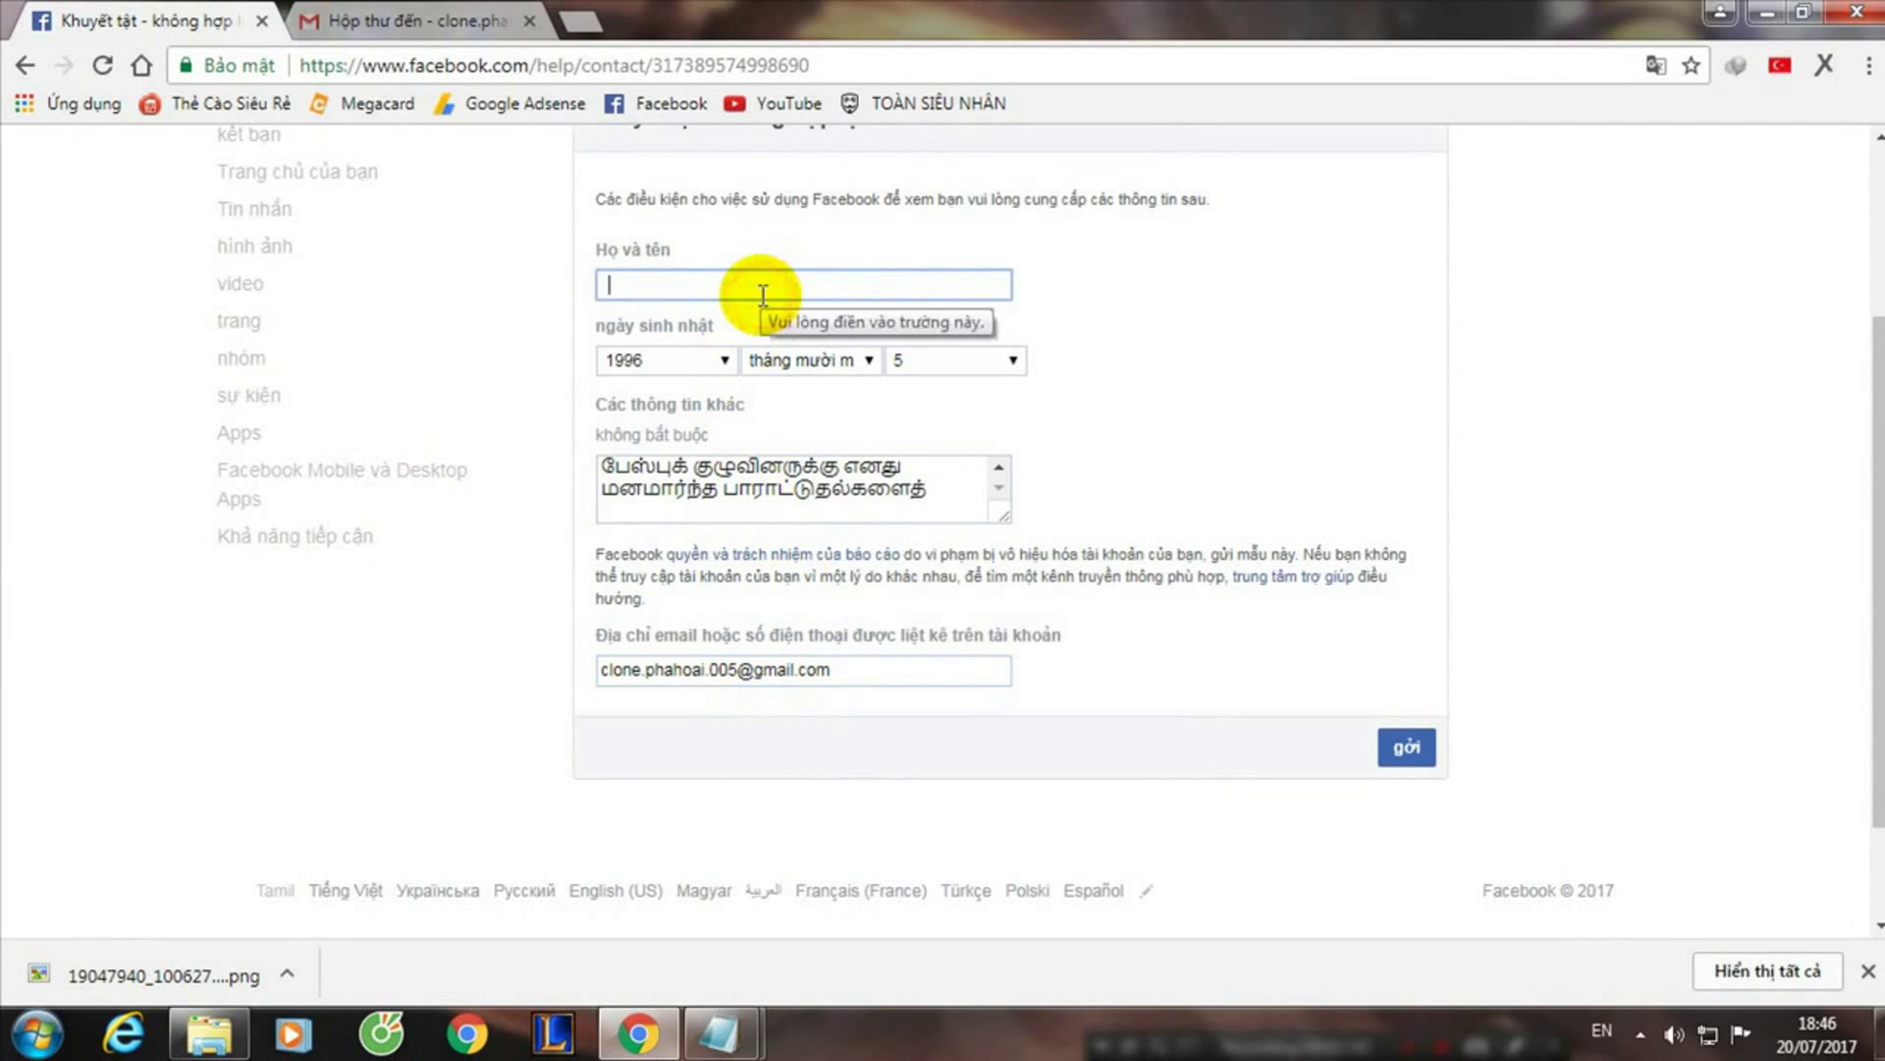
pyautogui.write('Nguyễn')
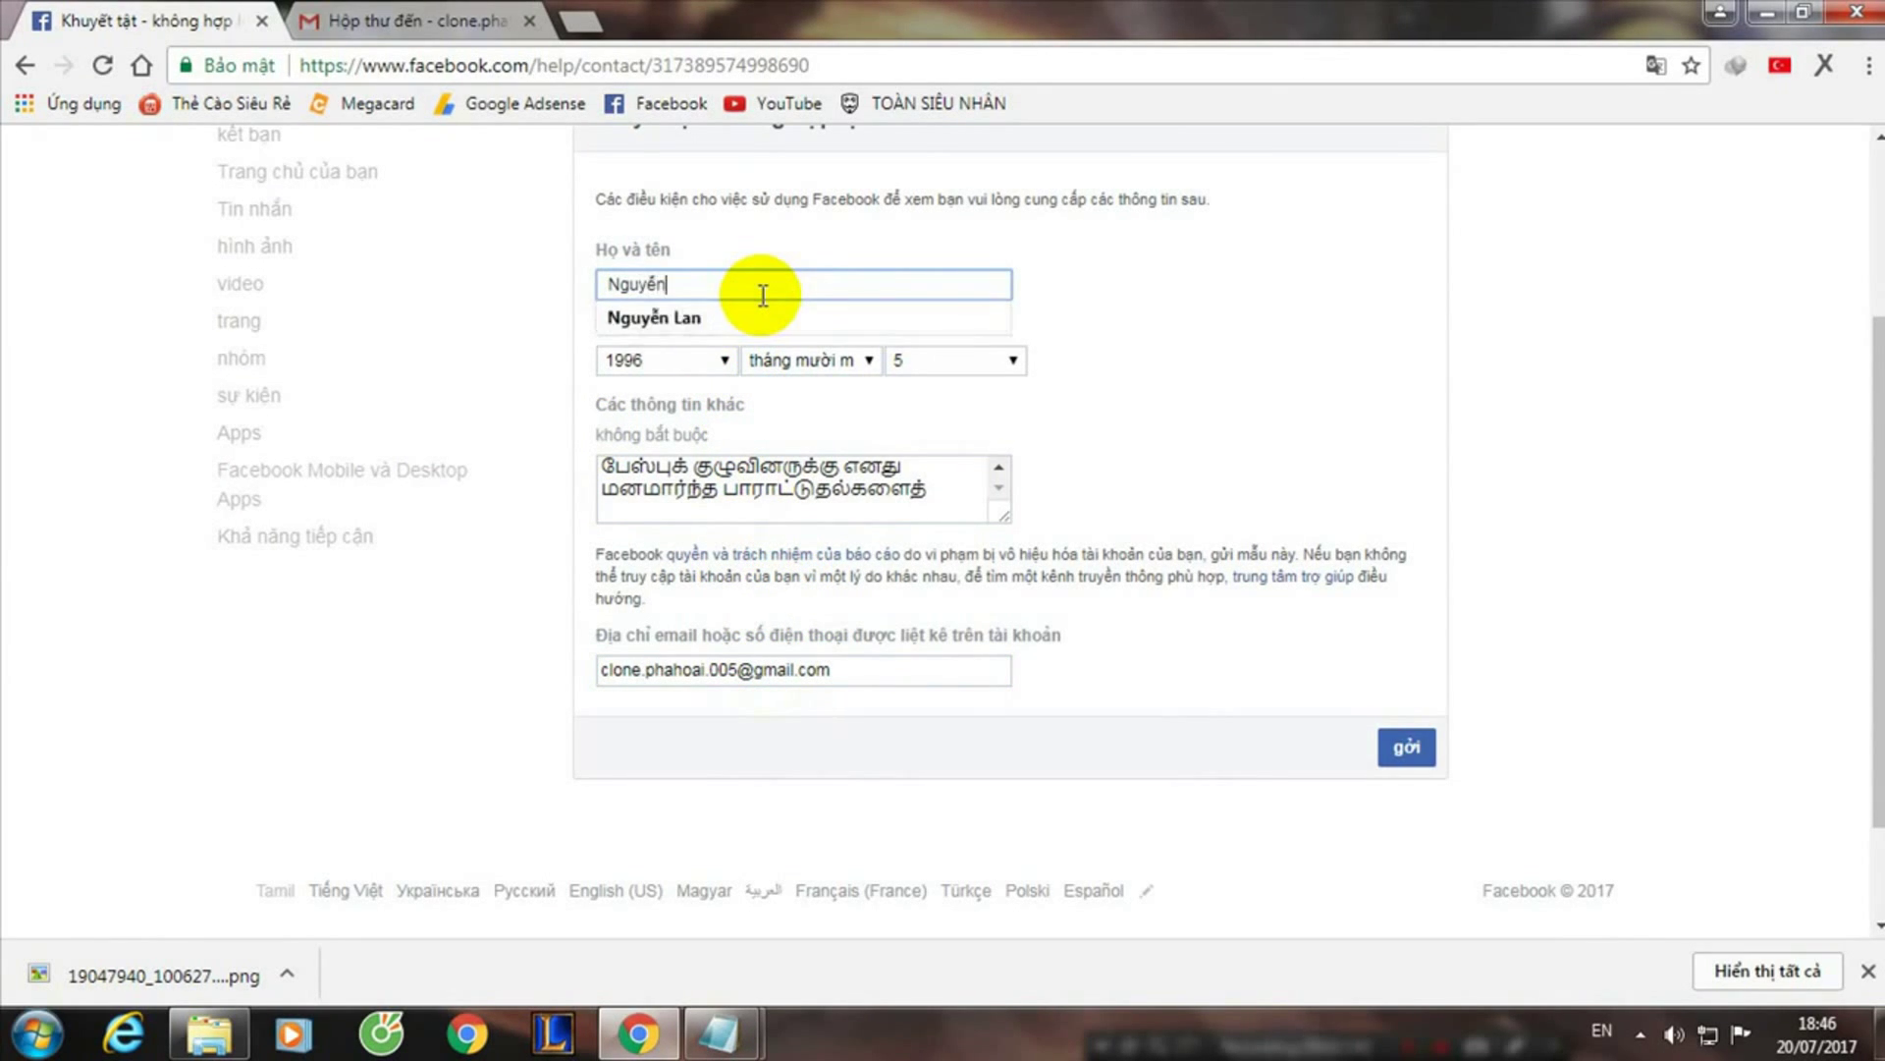
pyautogui.write('f')
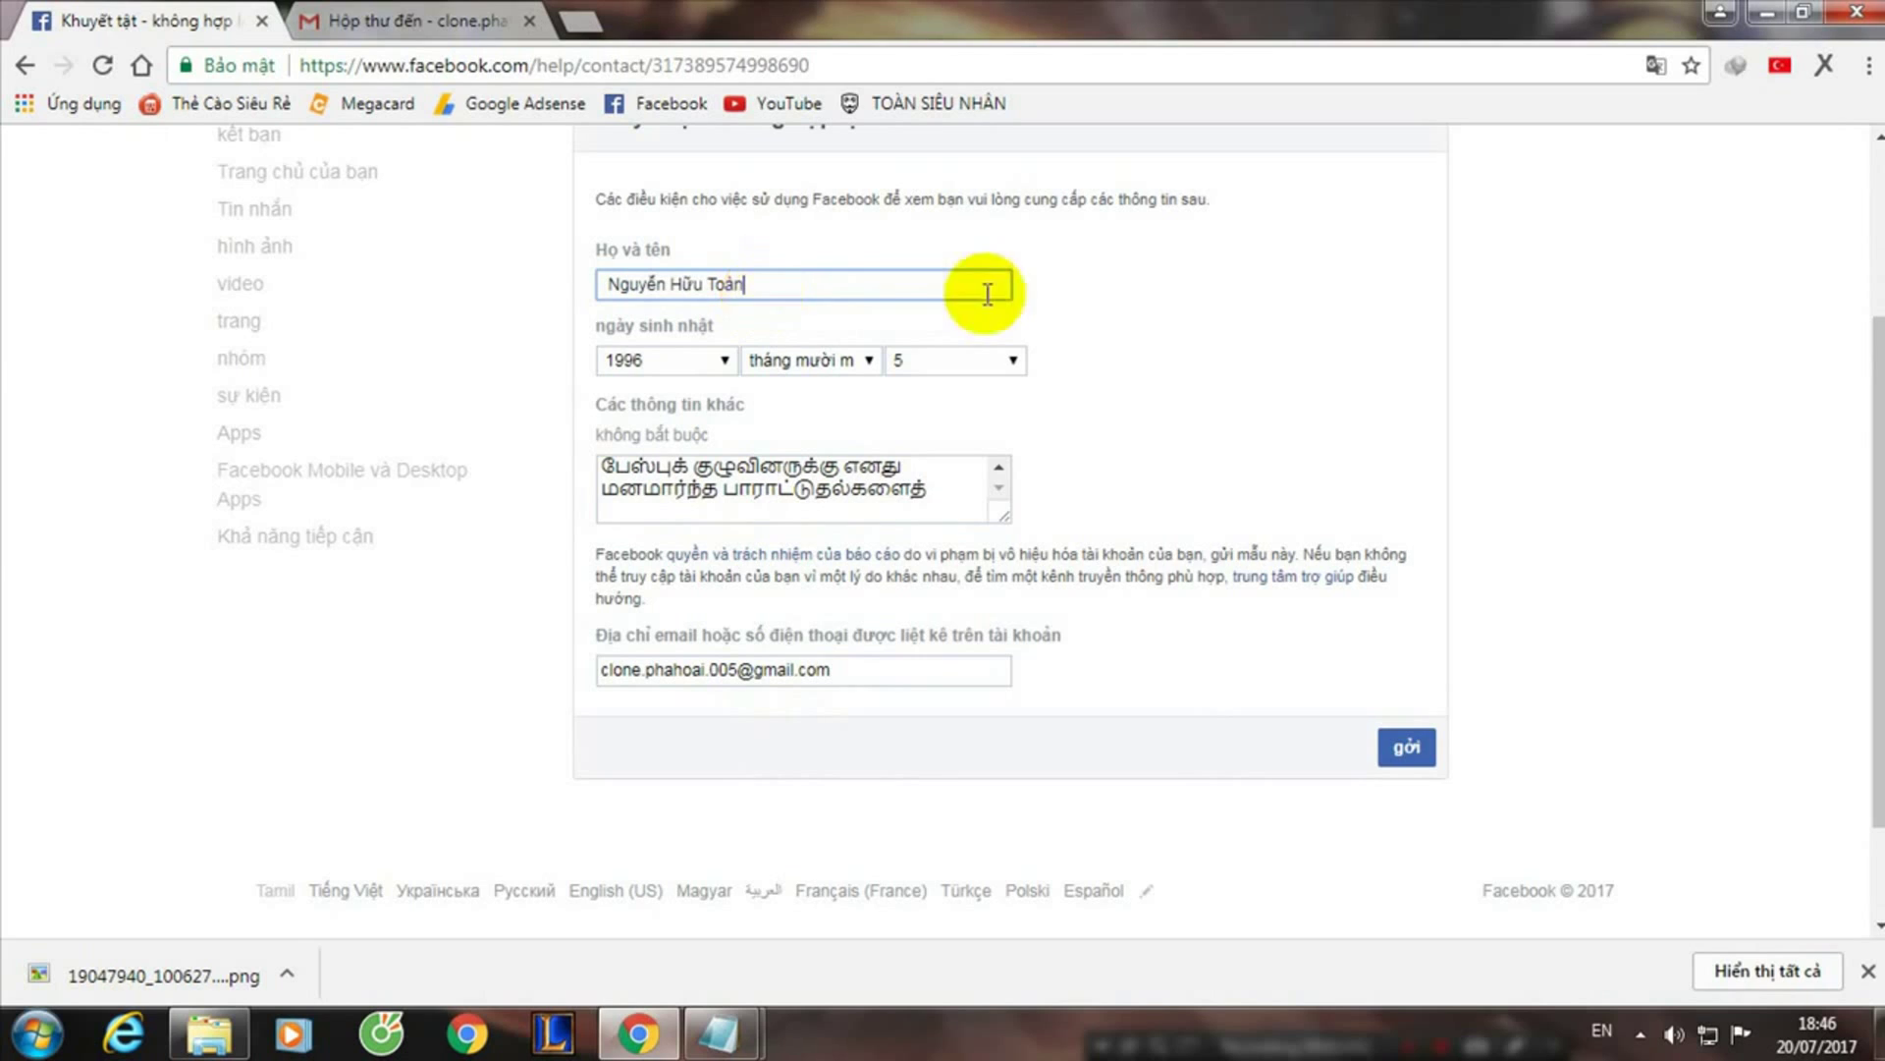
pyautogui.click(1723, 412)
pyautogui.click(1424, 748)
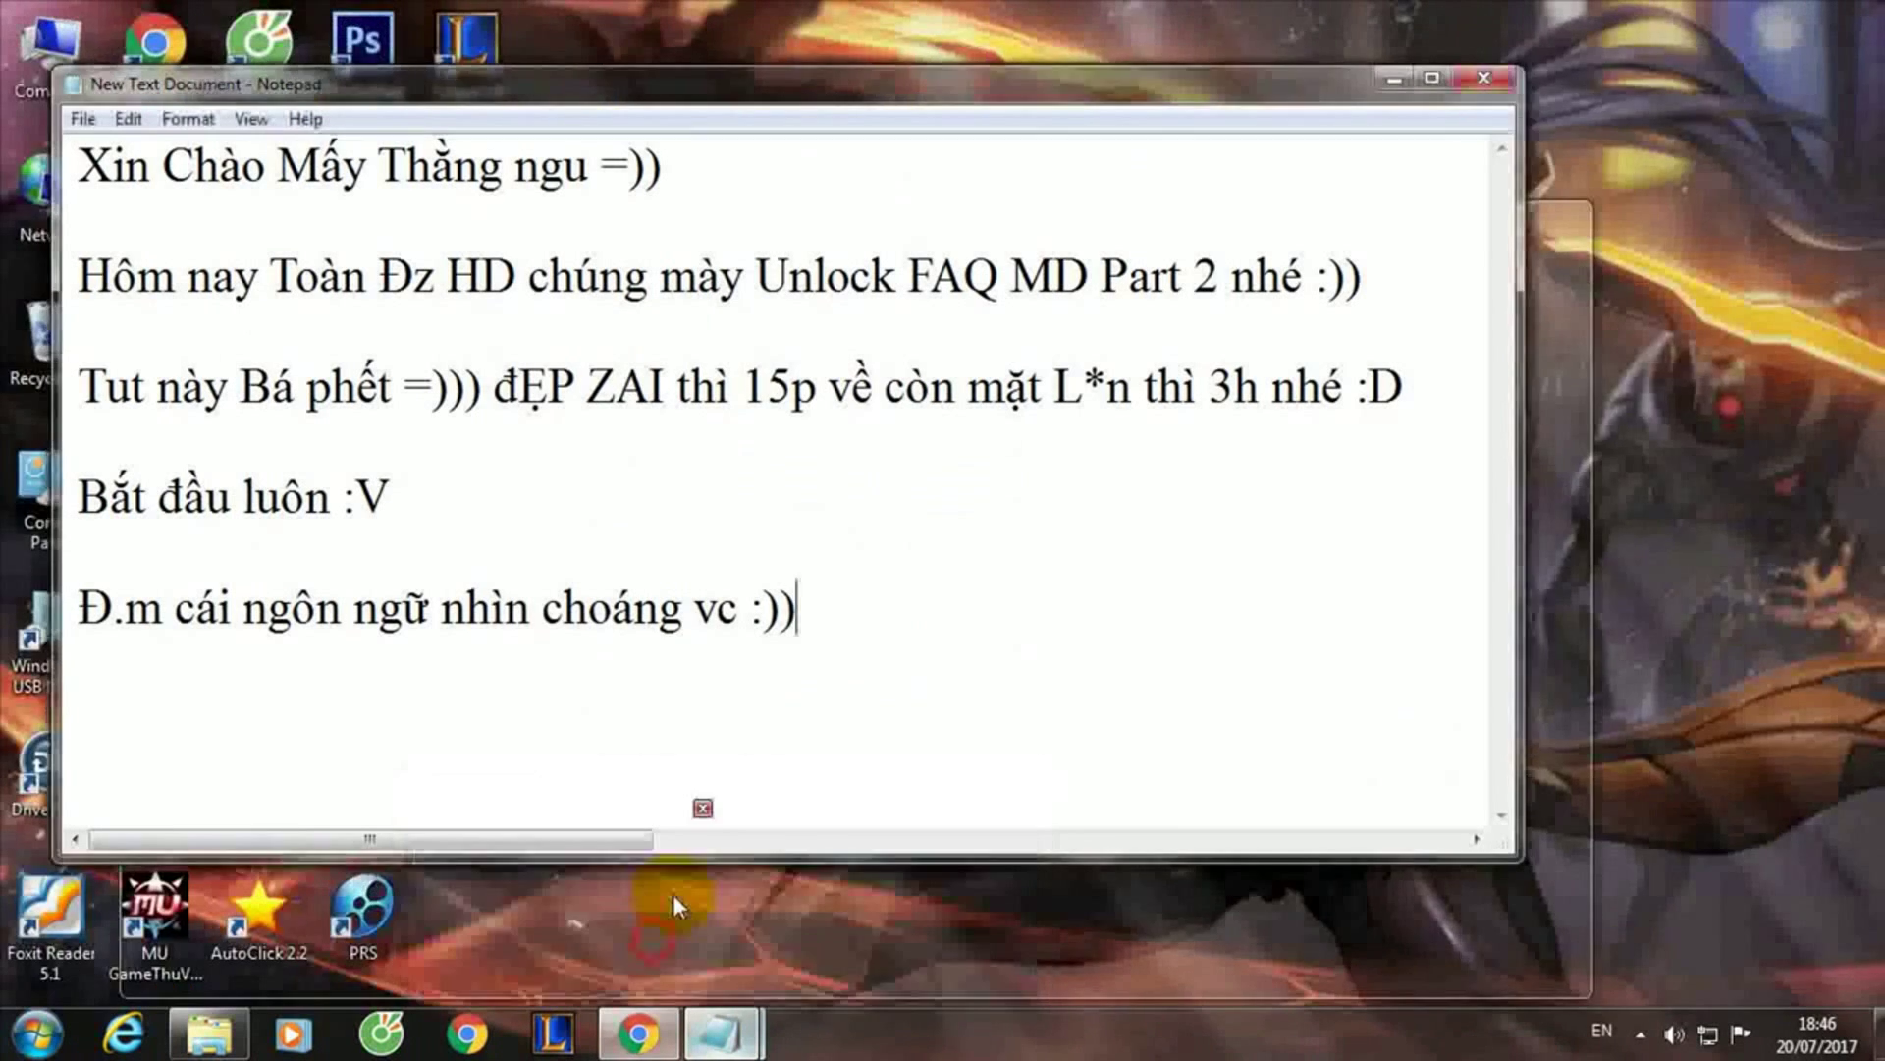
# Add the line 'Tiếp link nữa :))' to the closing notes
pyautogui.moveTo(718, 1034)
pyautogui.click(674, 894)
pyautogui.press('Return')
pyautogui.press('Return')
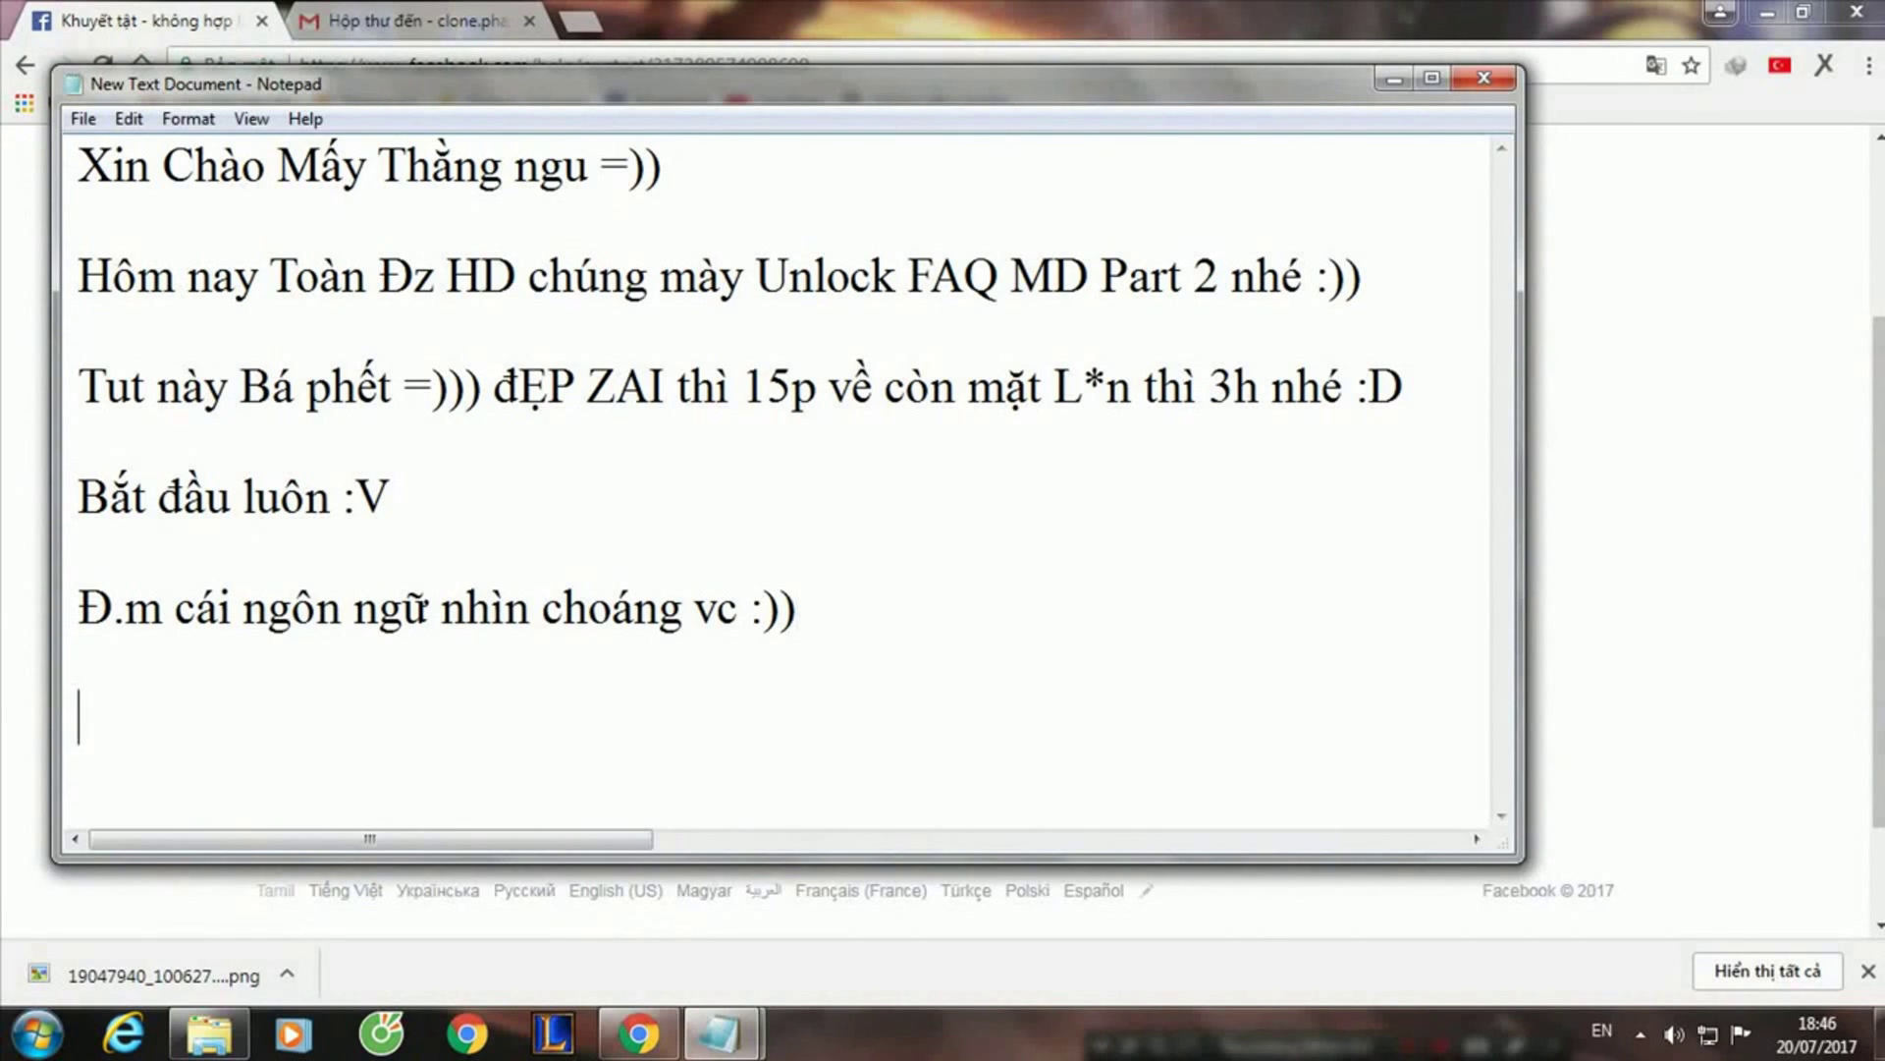
pyautogui.write('Tiếp link nư')
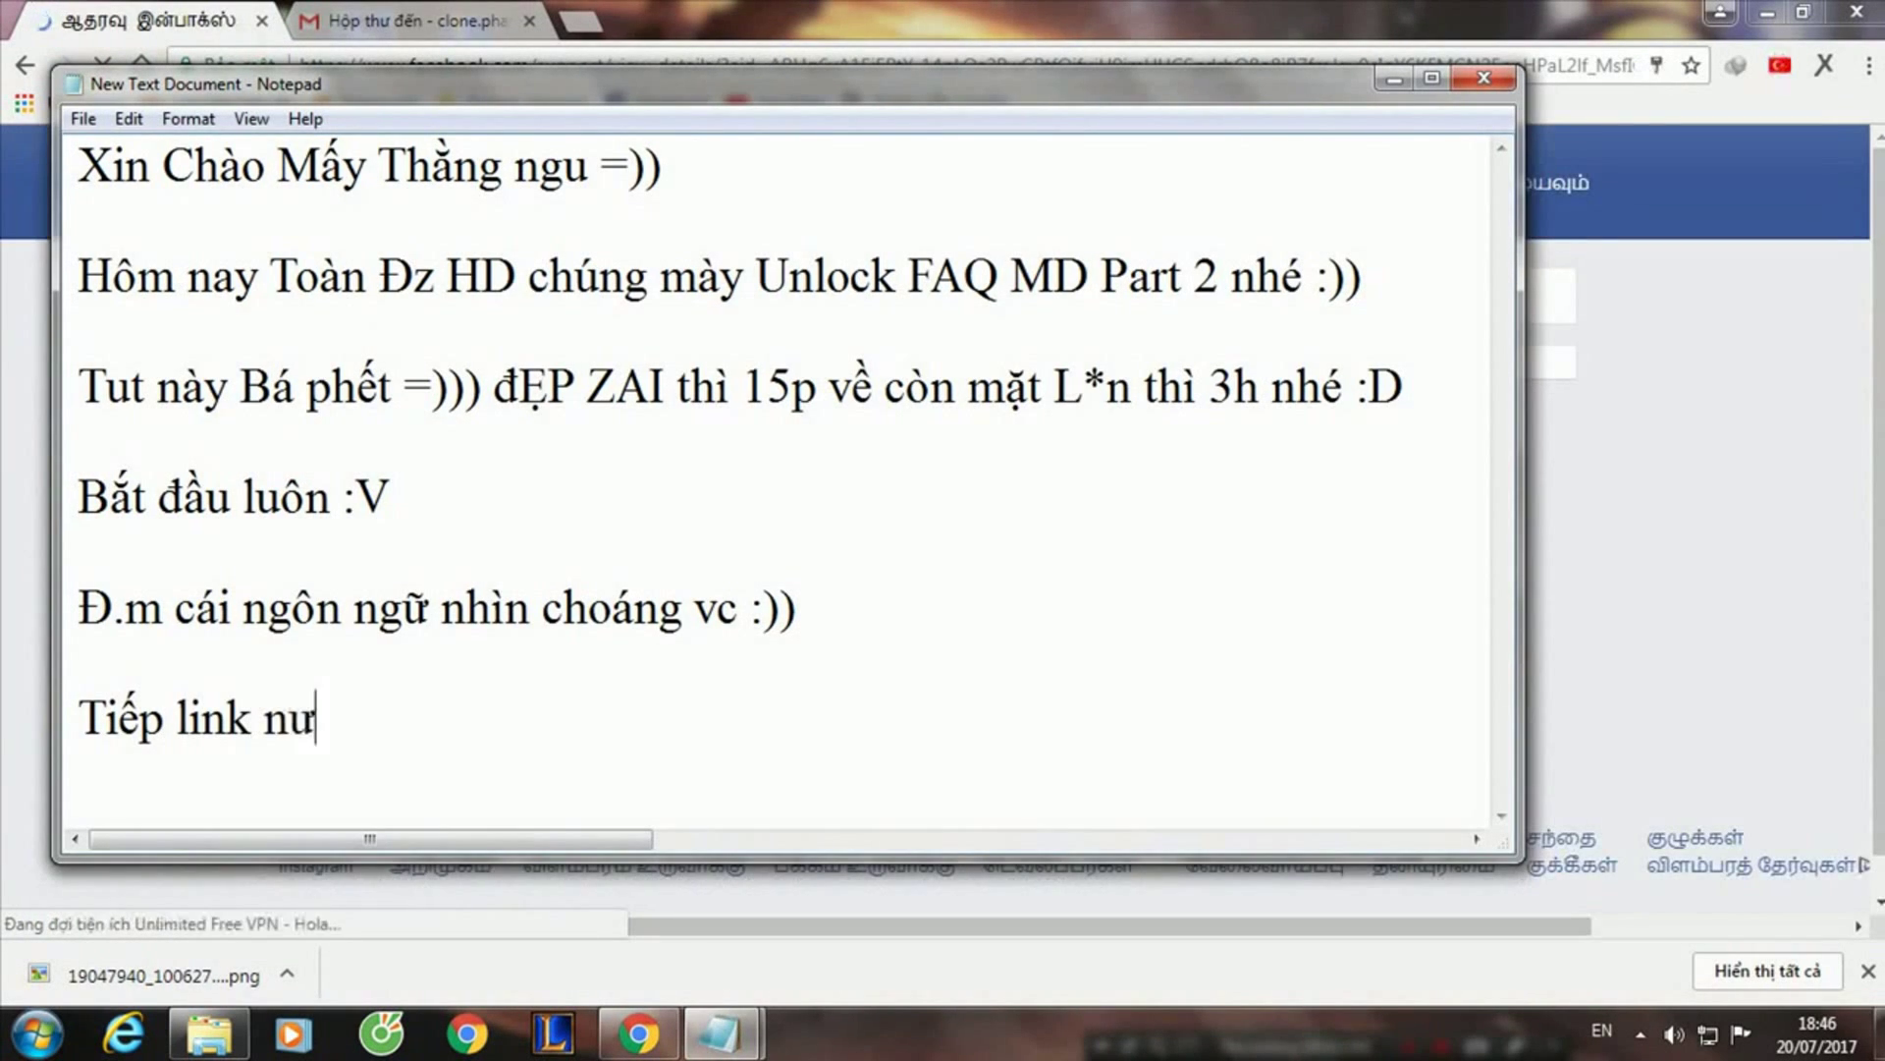
pyautogui.write('ữa')
pyautogui.hotkey('alt', 'space')
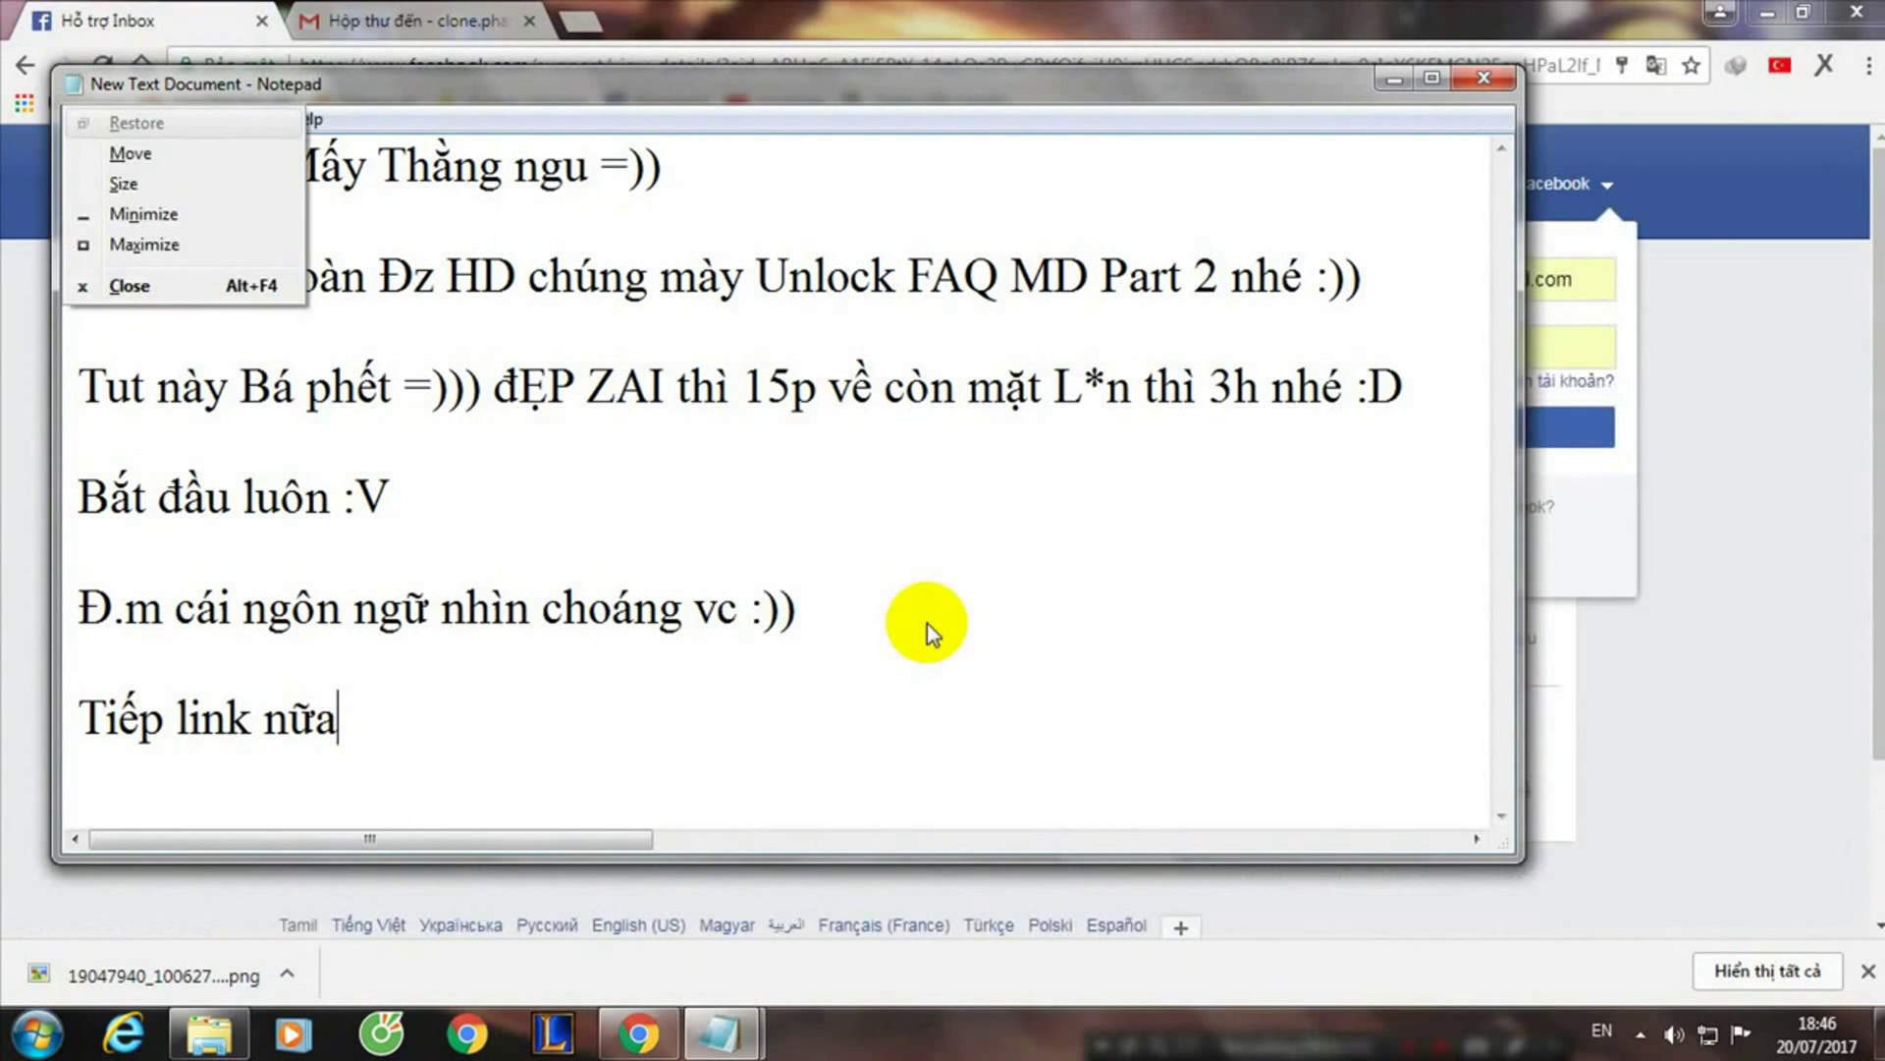
pyautogui.click(897, 640)
pyautogui.click(791, 699)
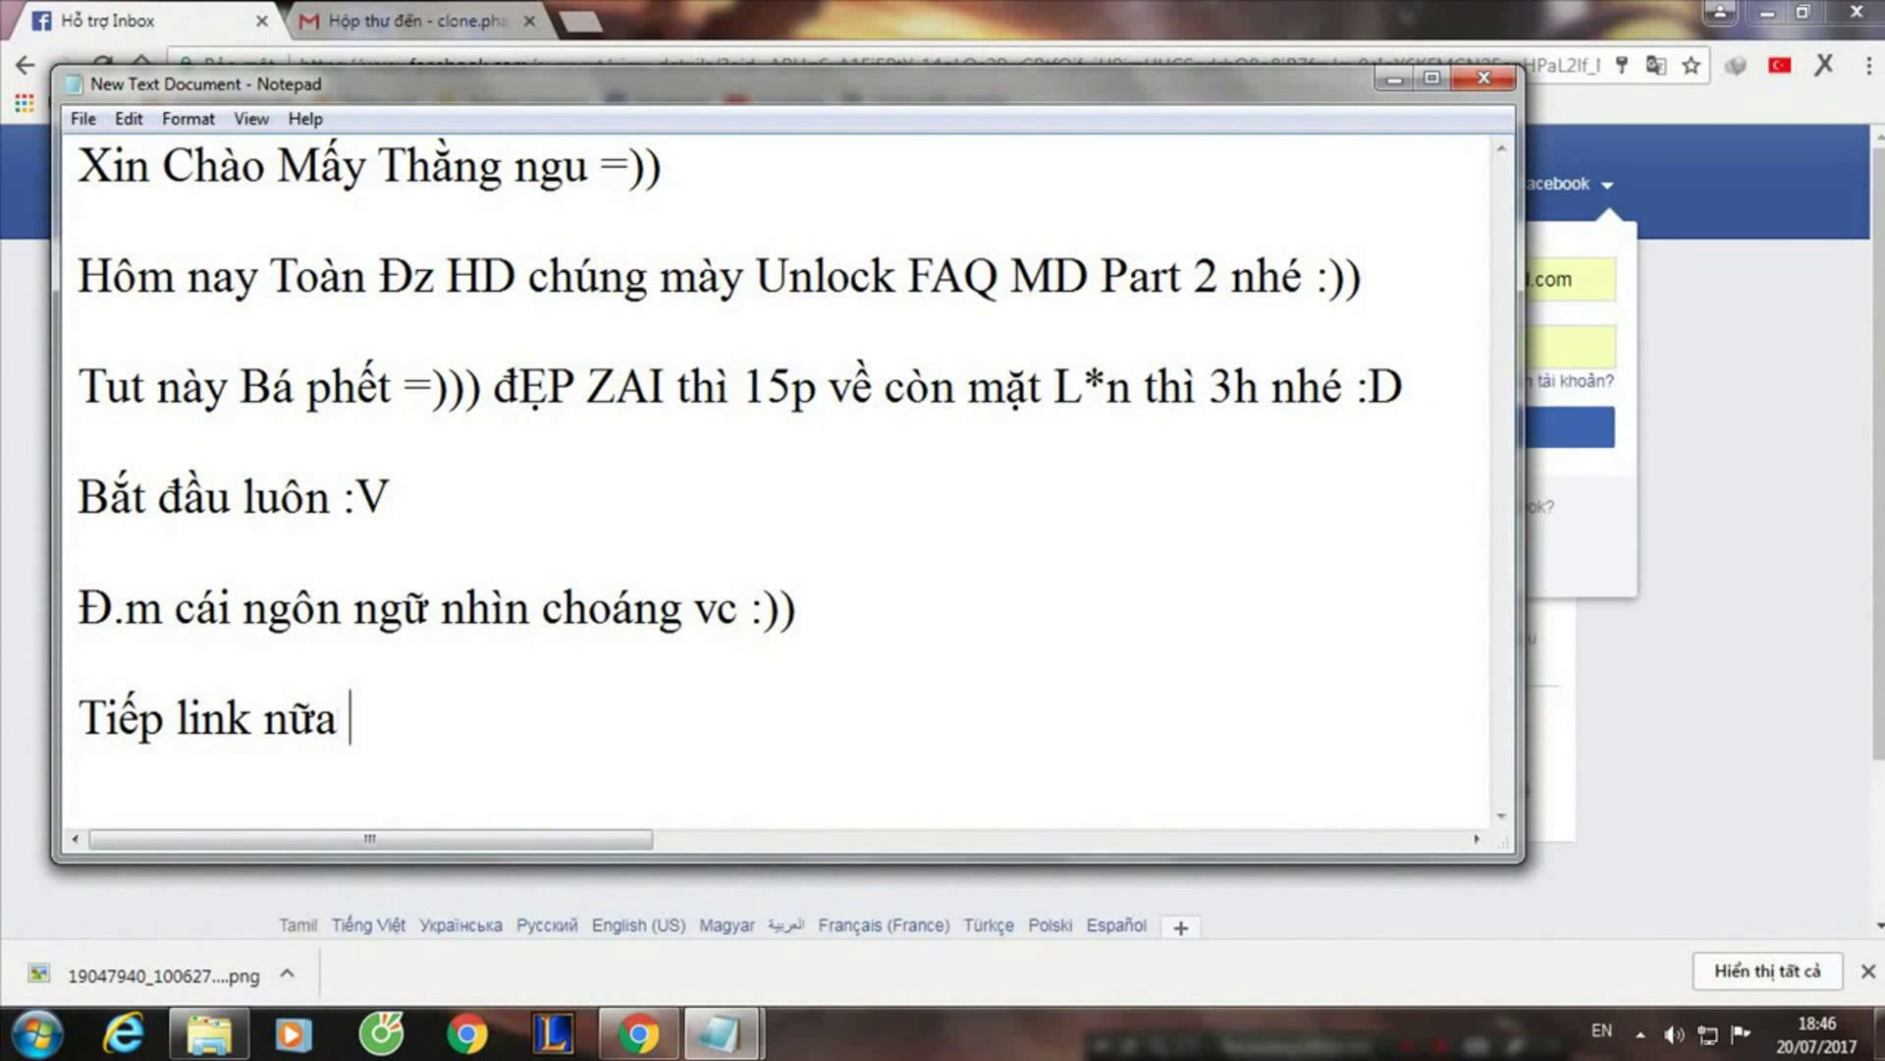
pyautogui.write(':)')
pyautogui.press('Return')
pyautogui.press('Return')
pyautogui.write('Lưu case lại đã')
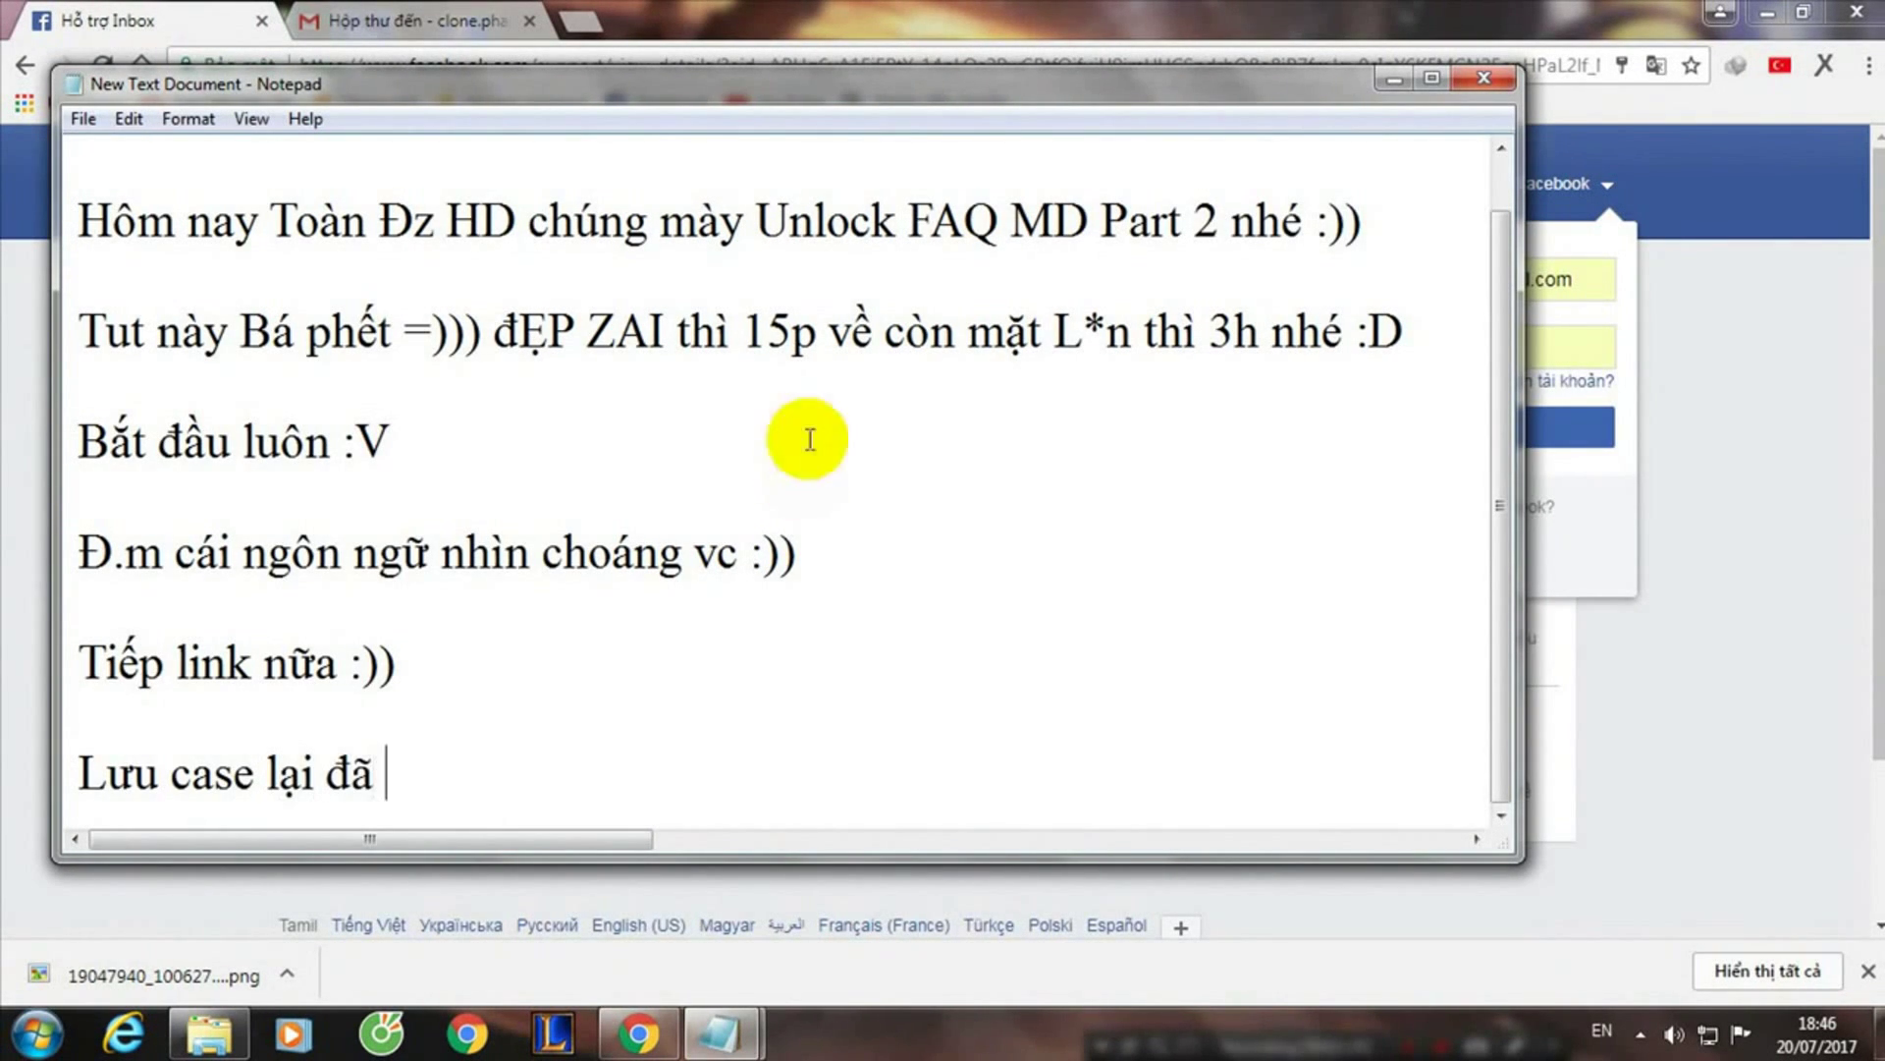
# Log the case number in the notes with the Facebook support-inbox link beneath it
pyautogui.click(1025, 20)
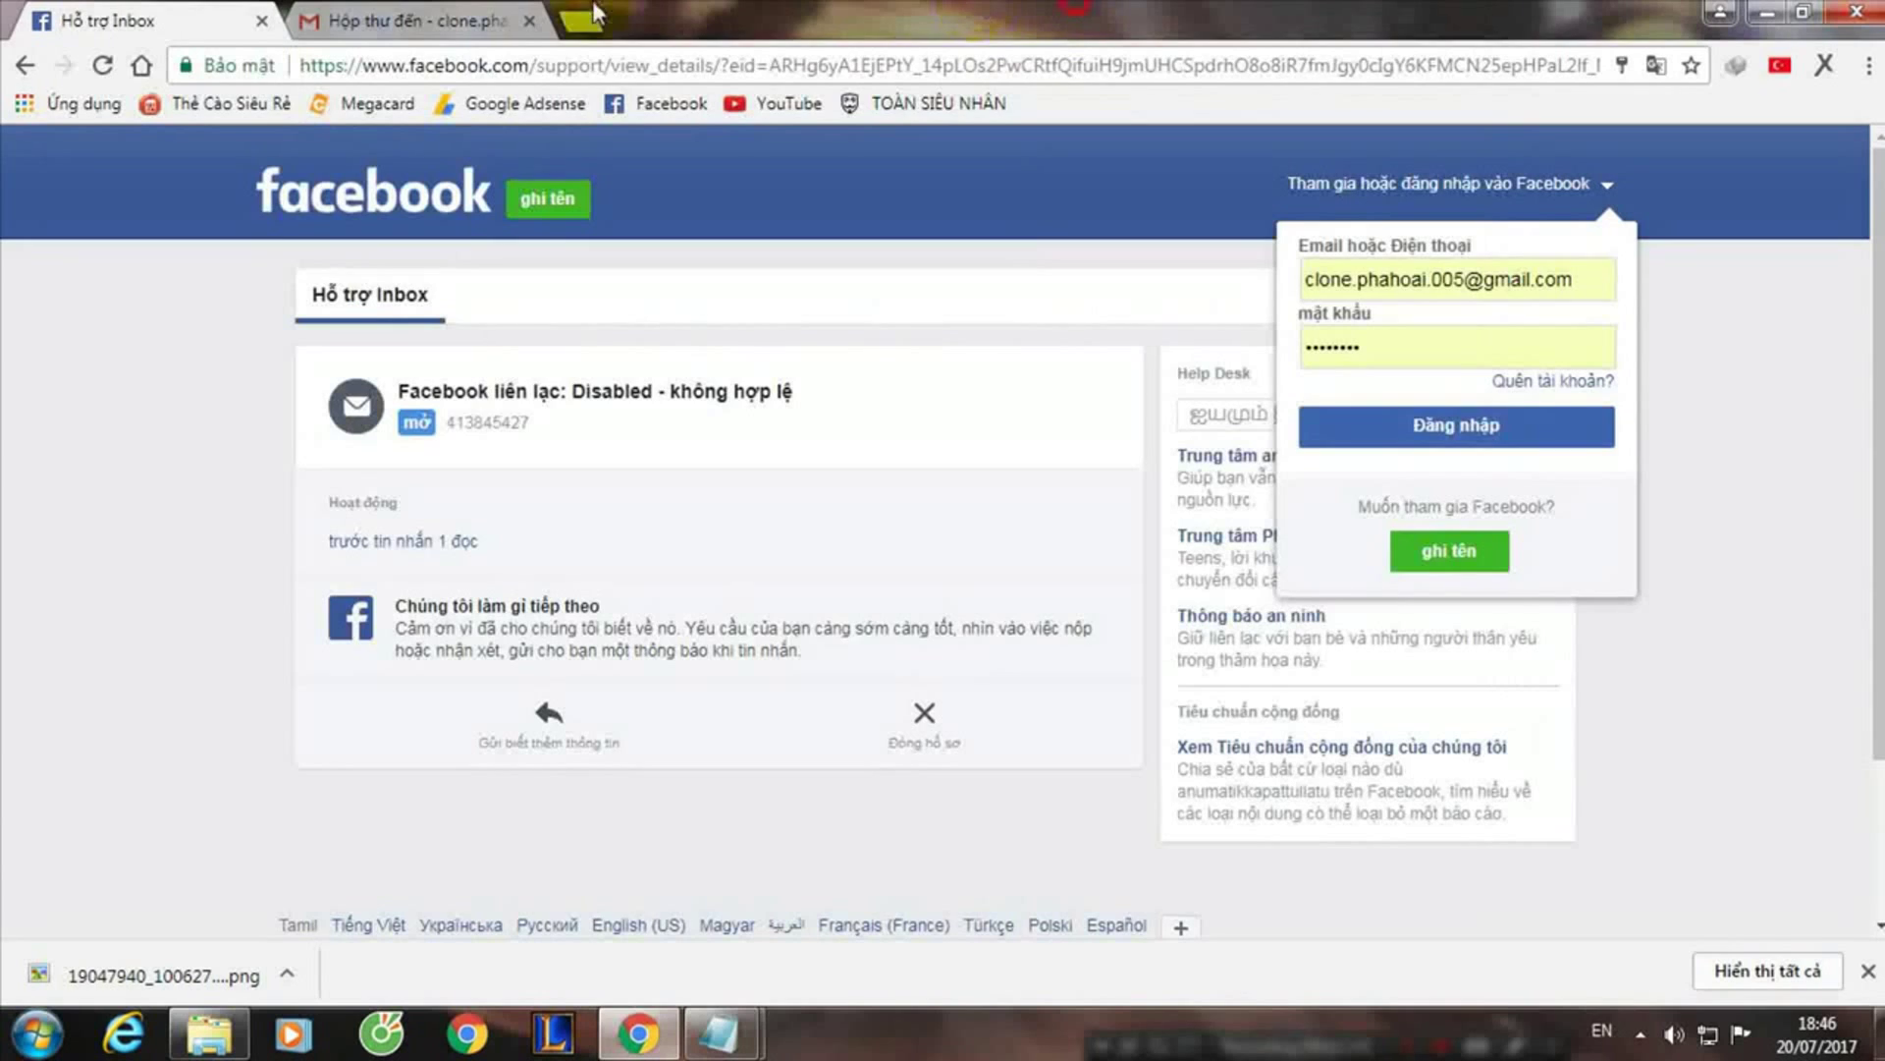
pyautogui.click(609, 65)
pyautogui.click(697, 1026)
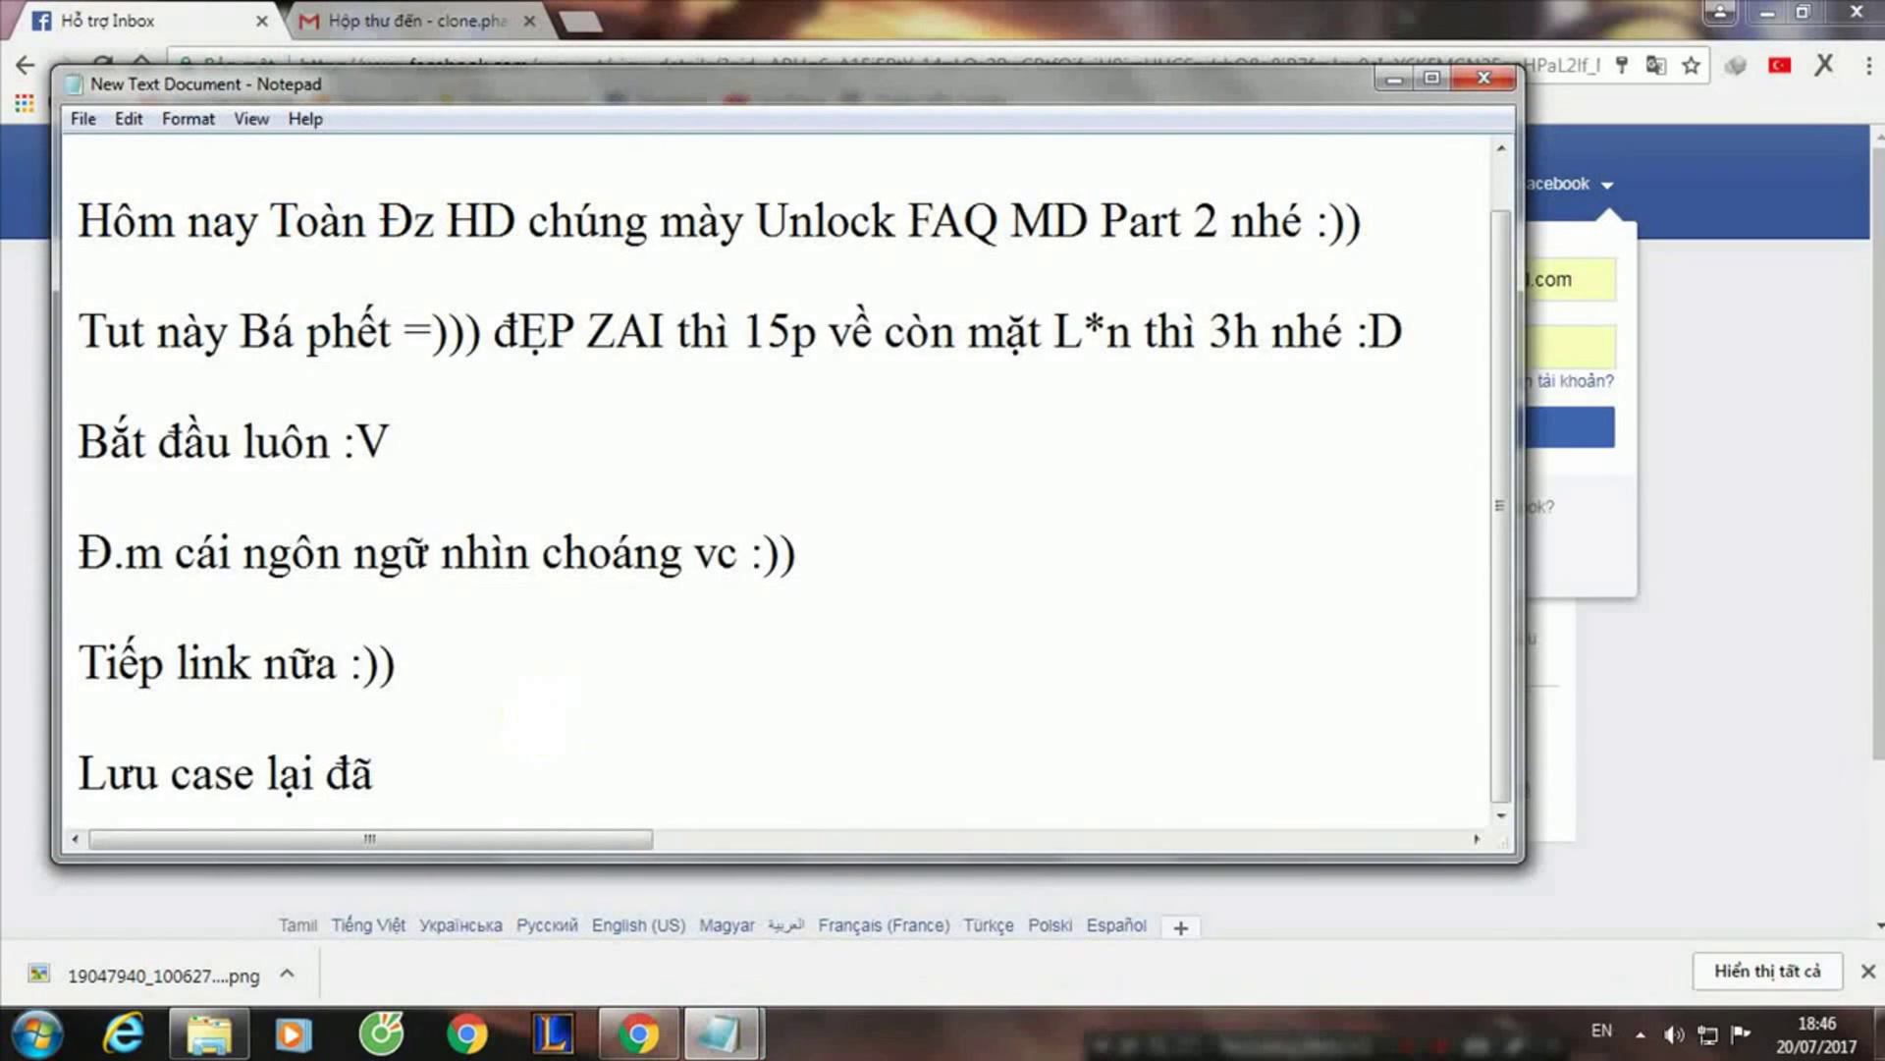
pyautogui.press('Return')
pyautogui.press('Return')
pyautogui.write('Case 690')
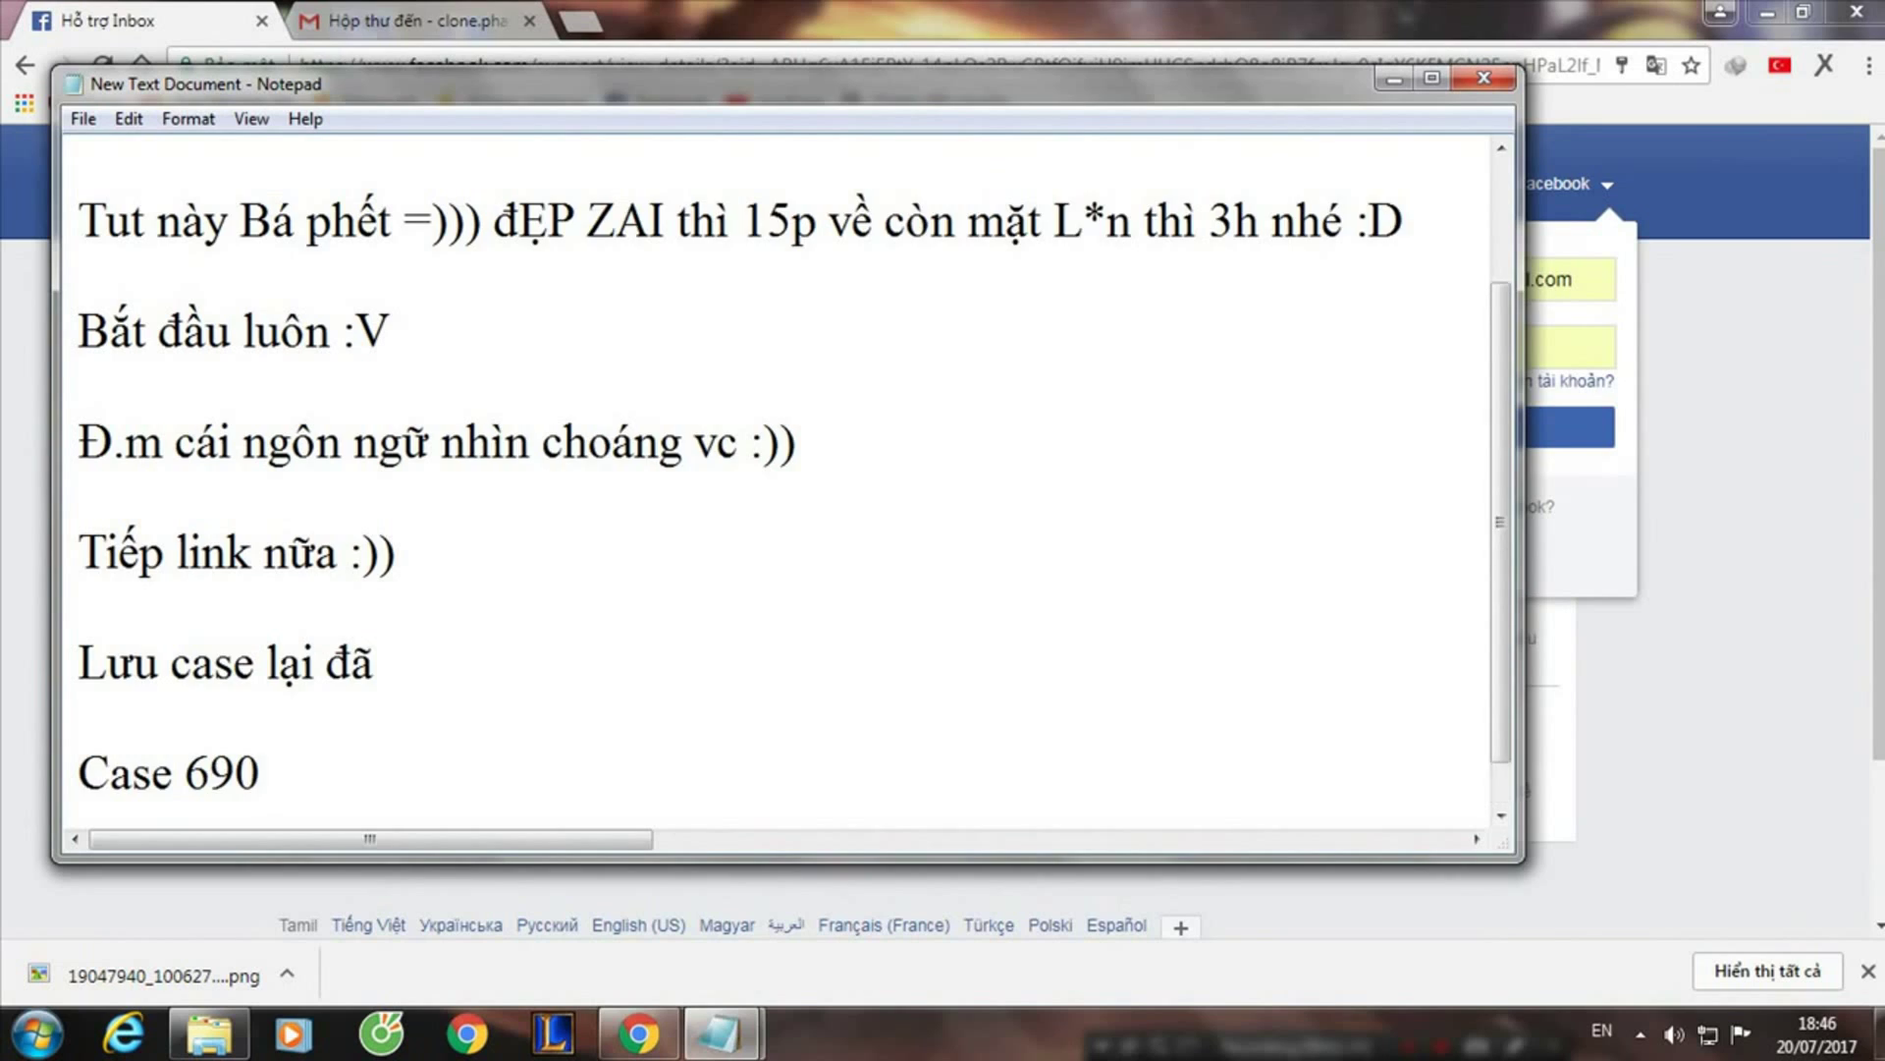
pyautogui.press('Return')
pyautogui.hotkey('ctrl', 'v')
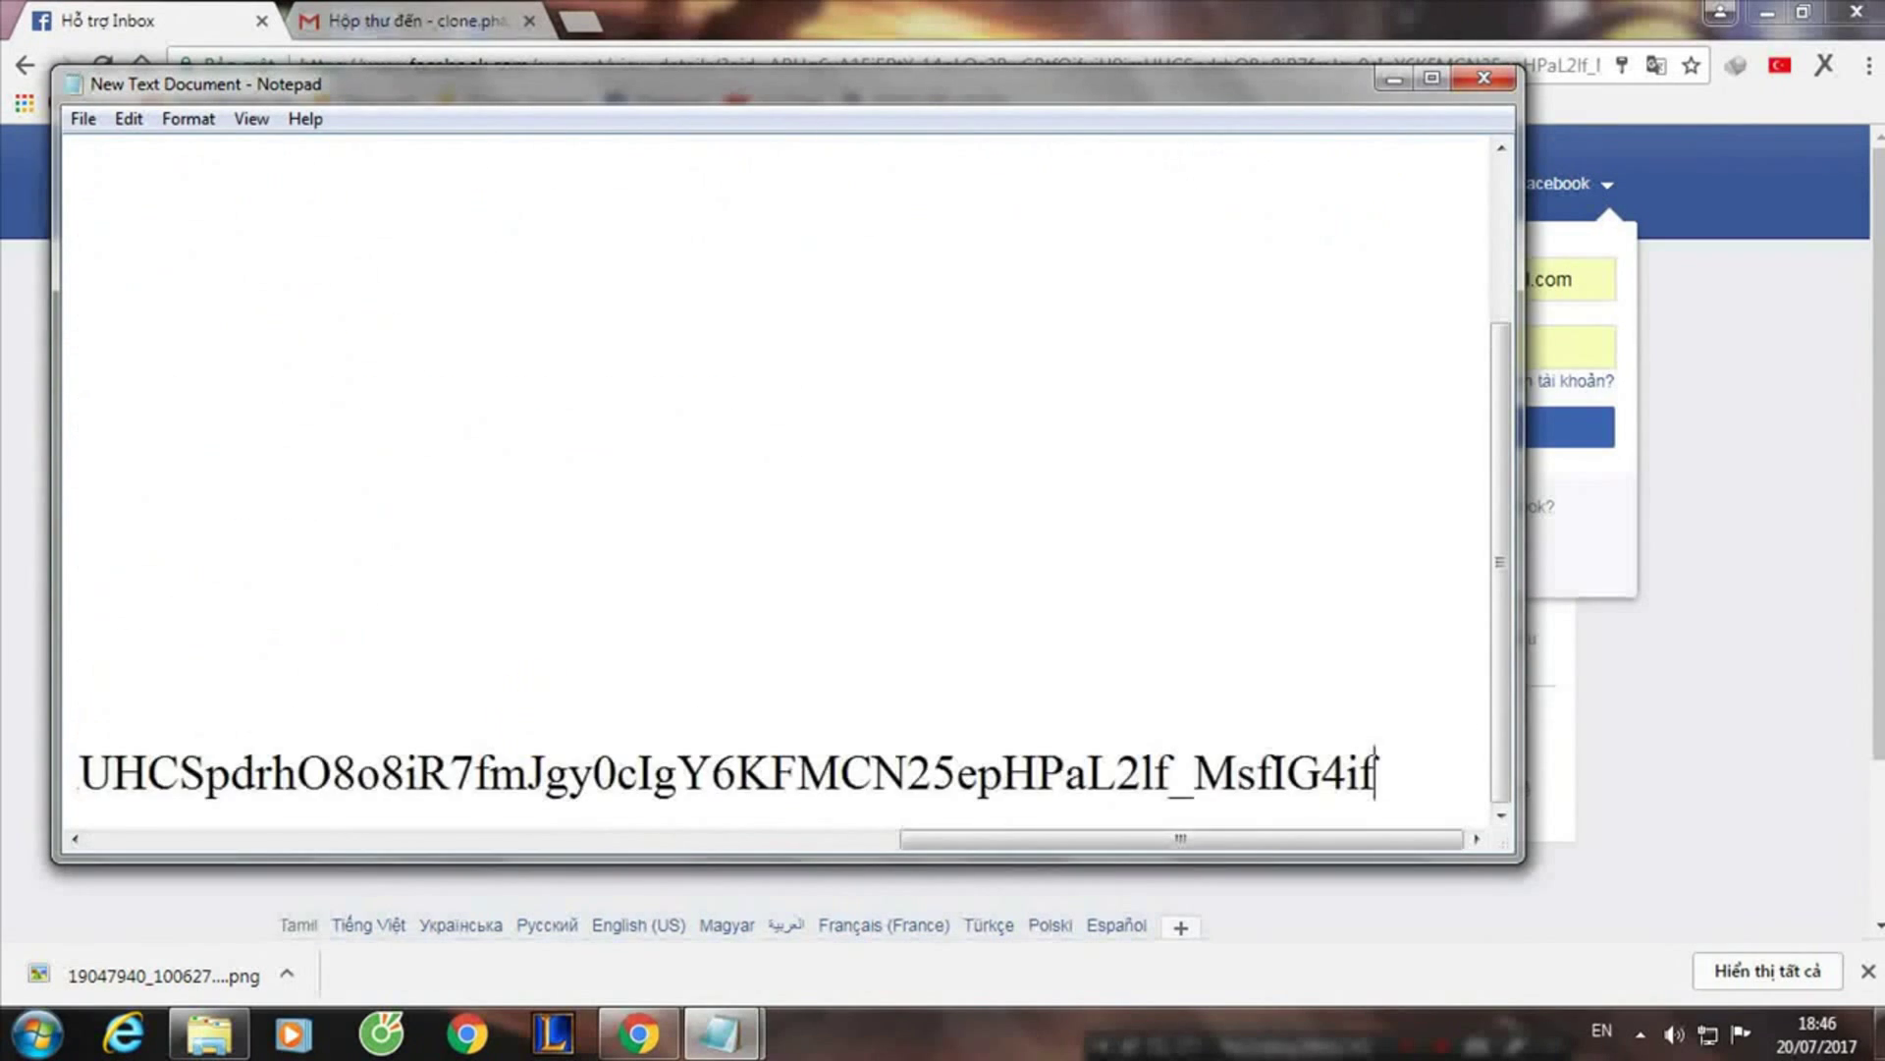
pyautogui.press('Return')
pyautogui.hotkey('alt', 'Tab')
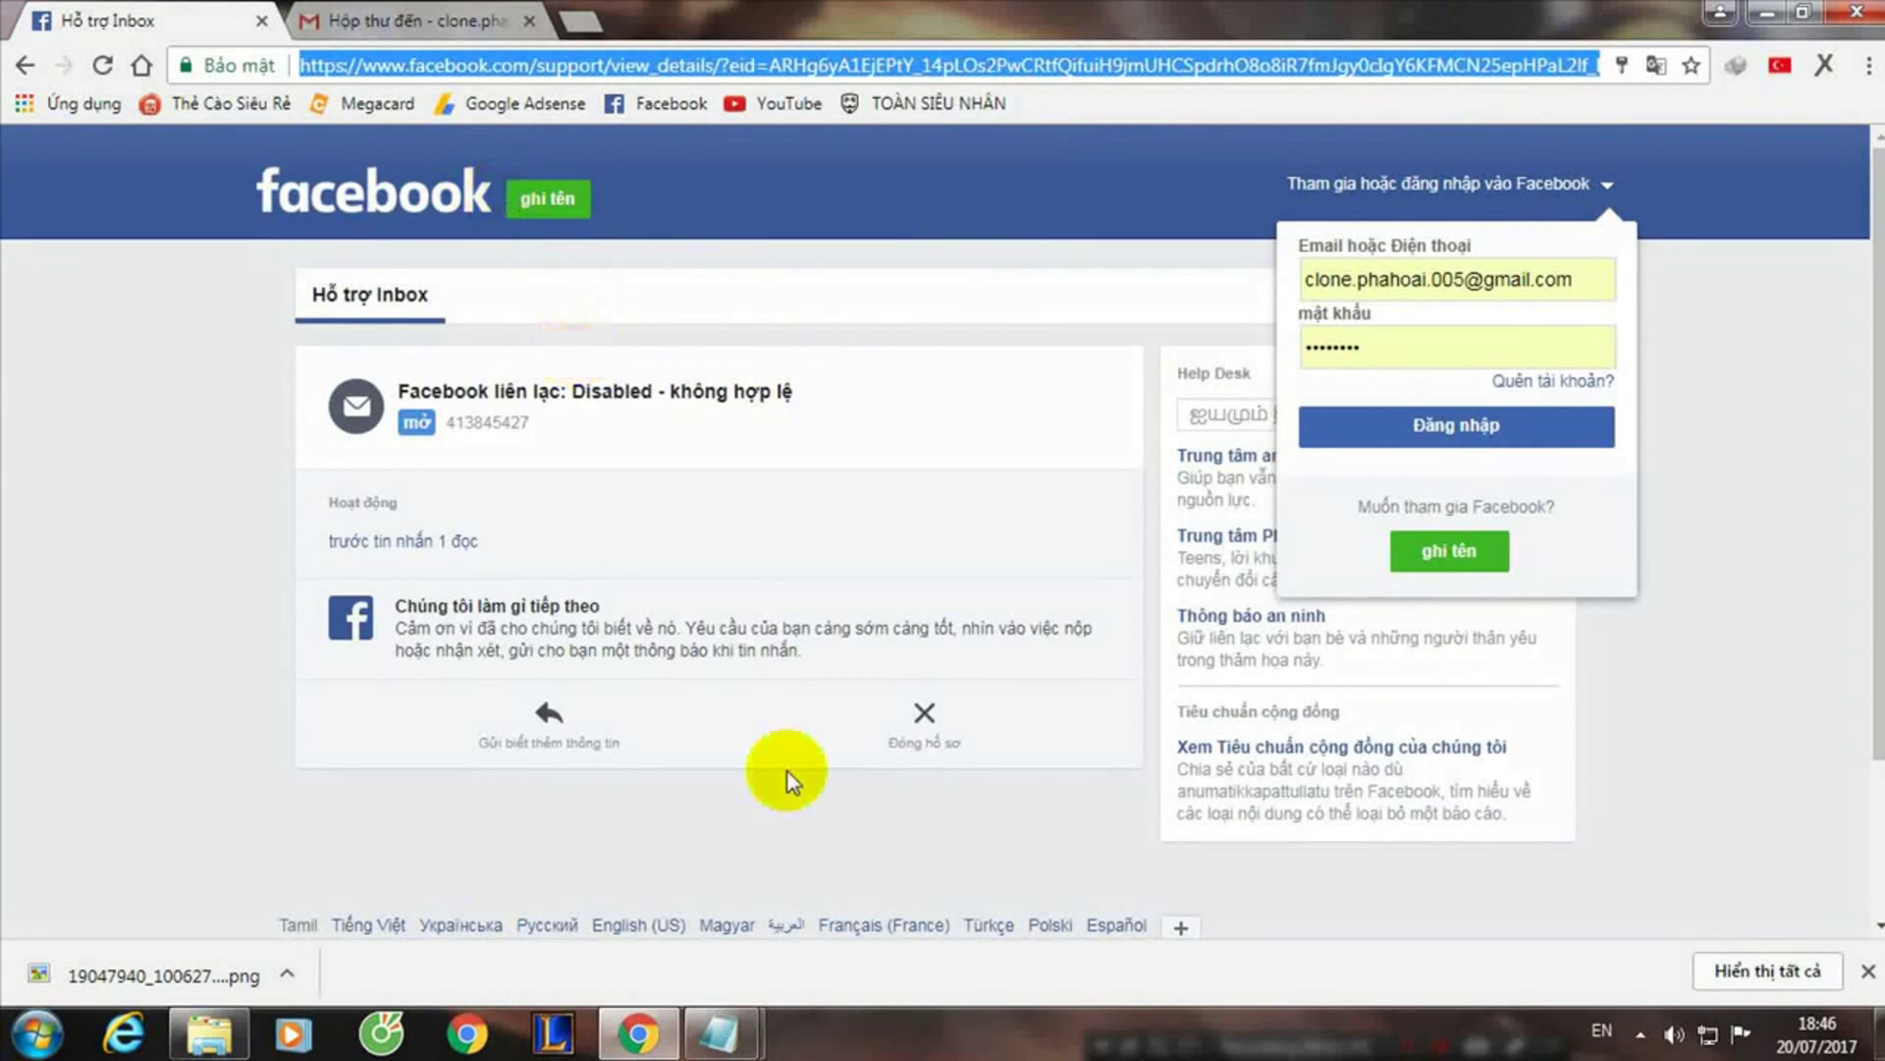
# Copy the Confirm Your Identity link from the guide notes
pyautogui.click(722, 1031)
pyautogui.moveTo(250, 546); pyautogui.dragTo(428, 578)
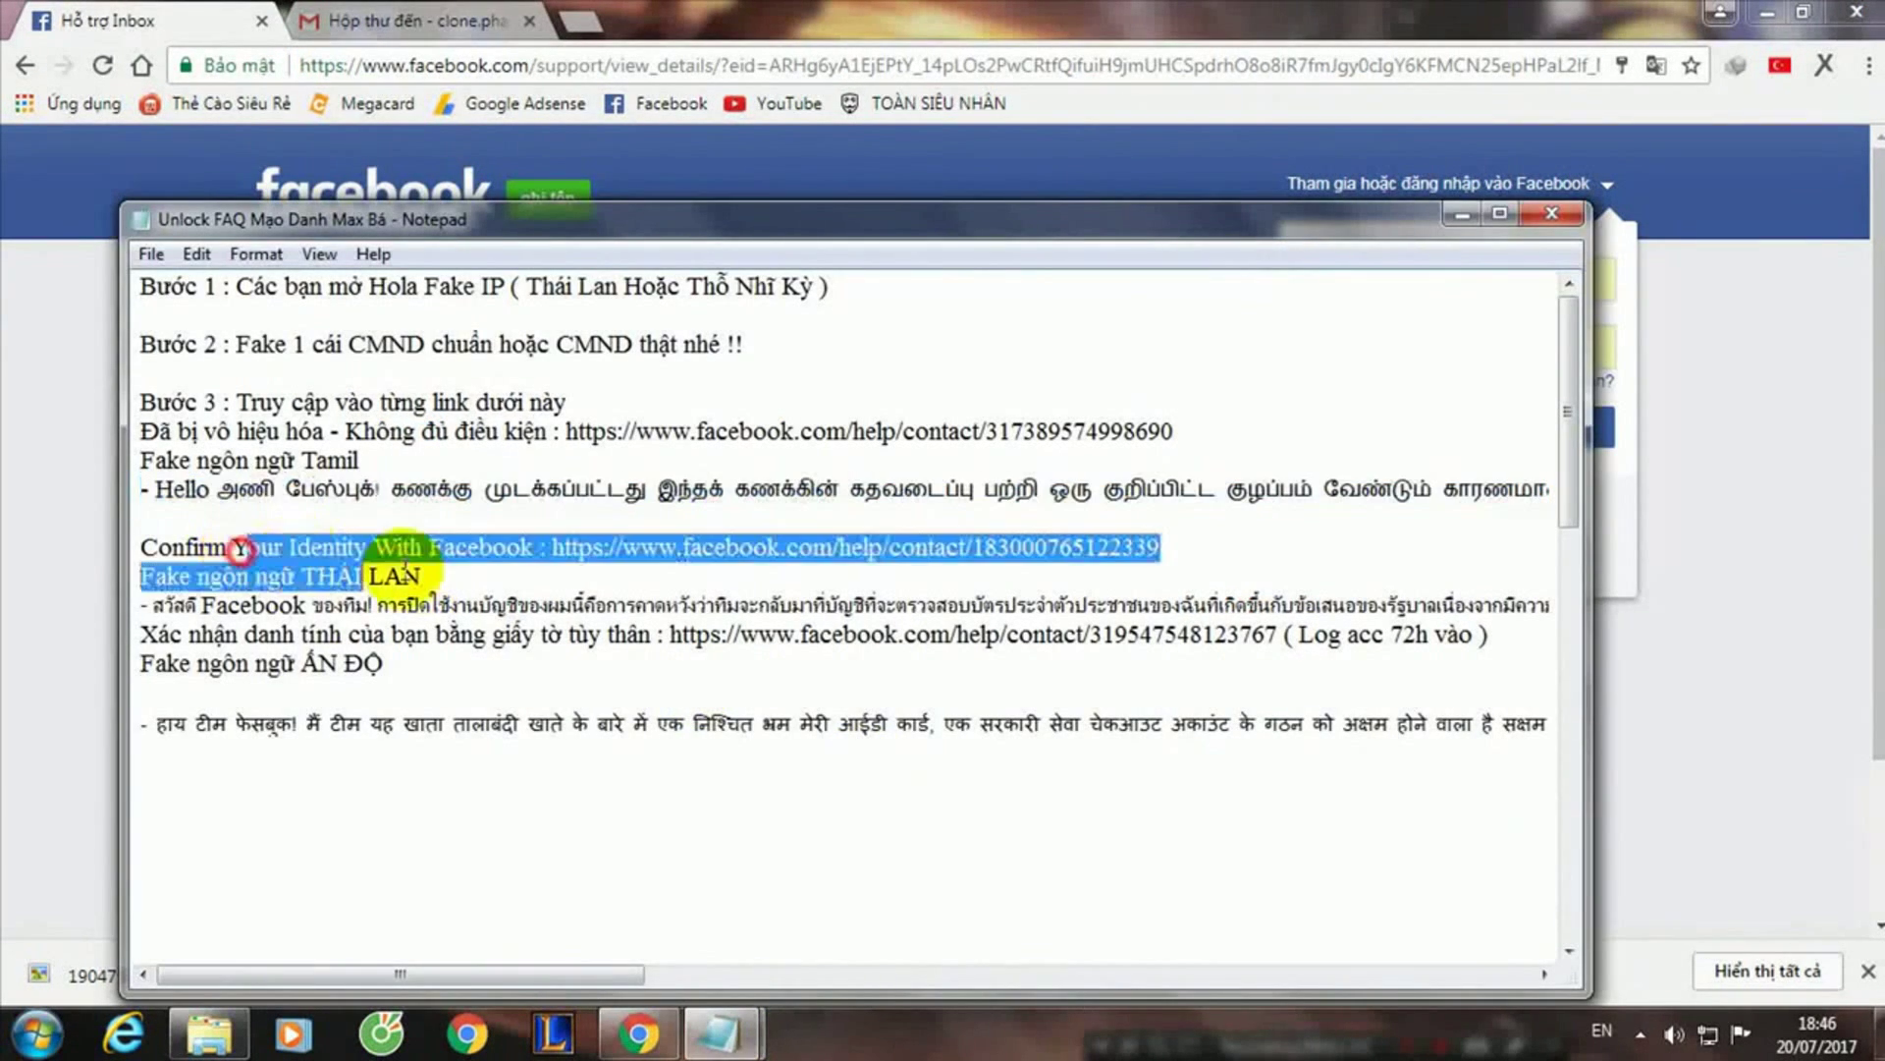
pyautogui.doubleClick(552, 634)
pyautogui.moveTo(552, 547); pyautogui.dragTo(1198, 548)
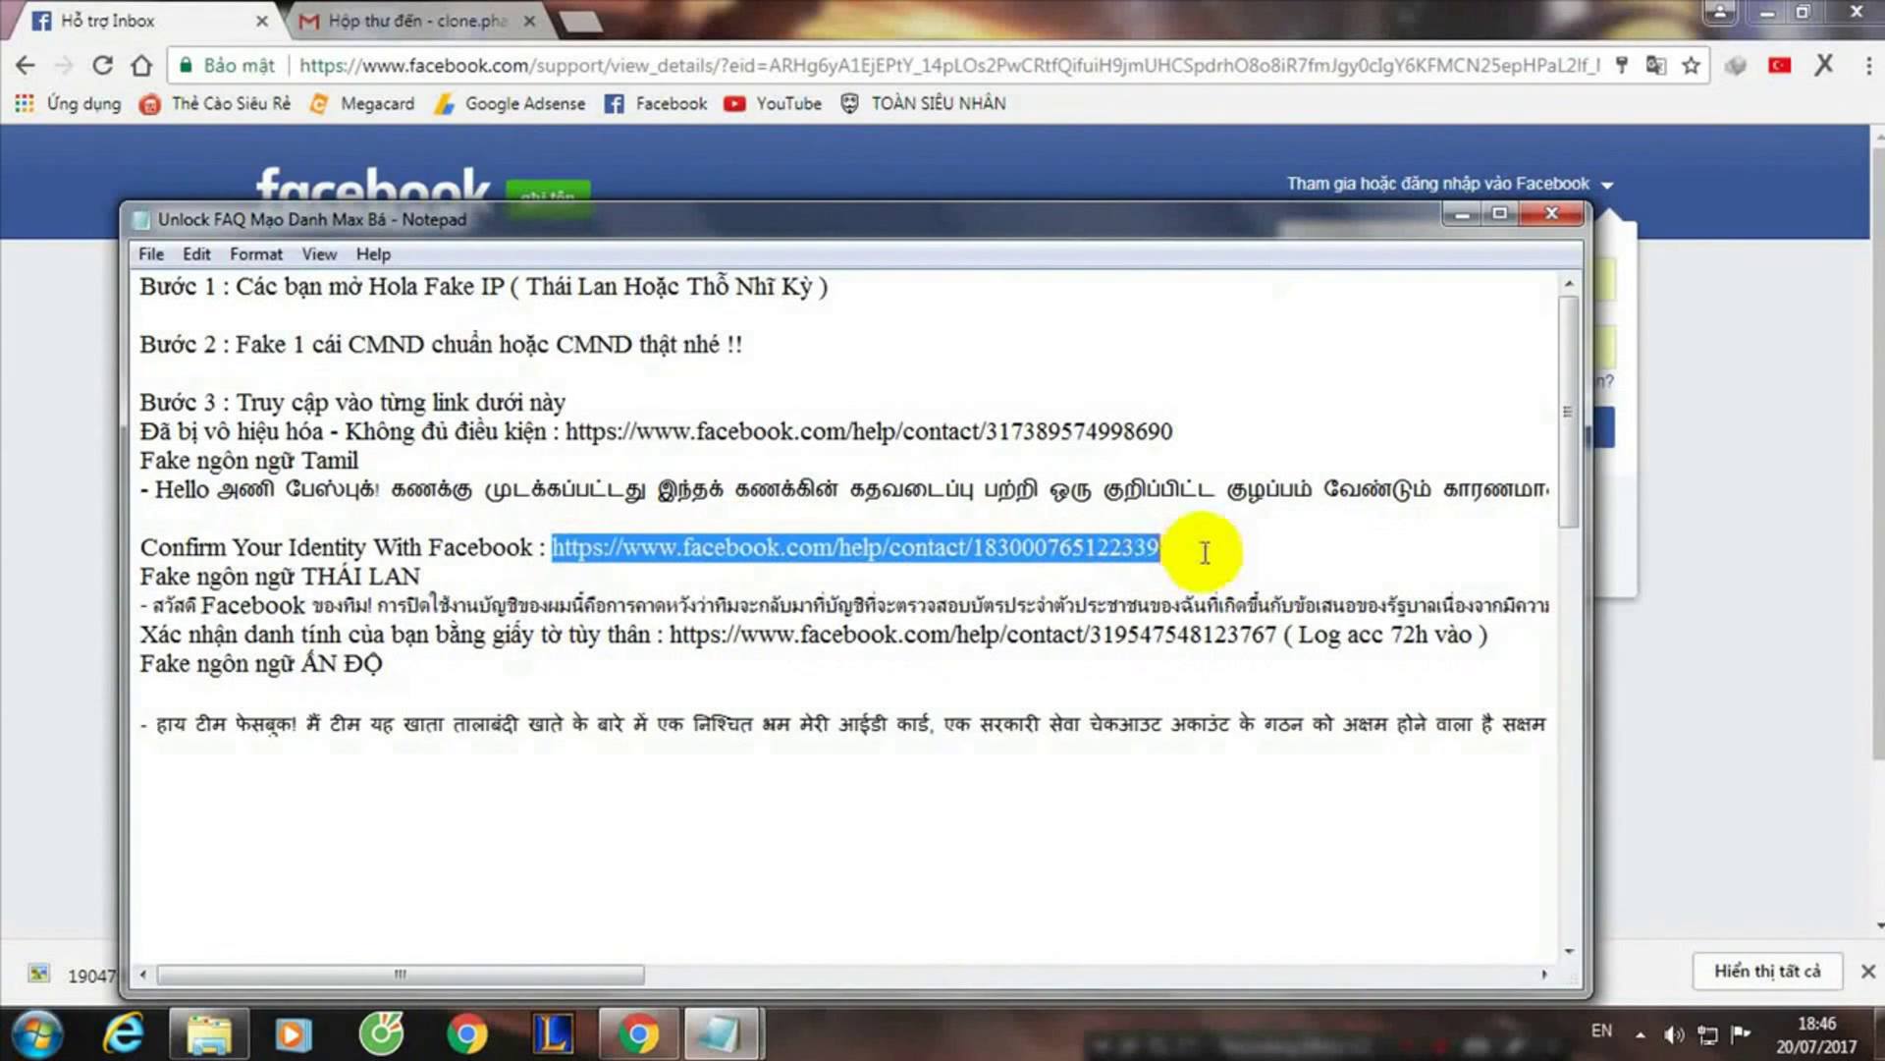
pyautogui.rightClick(1075, 553)
pyautogui.click(1139, 645)
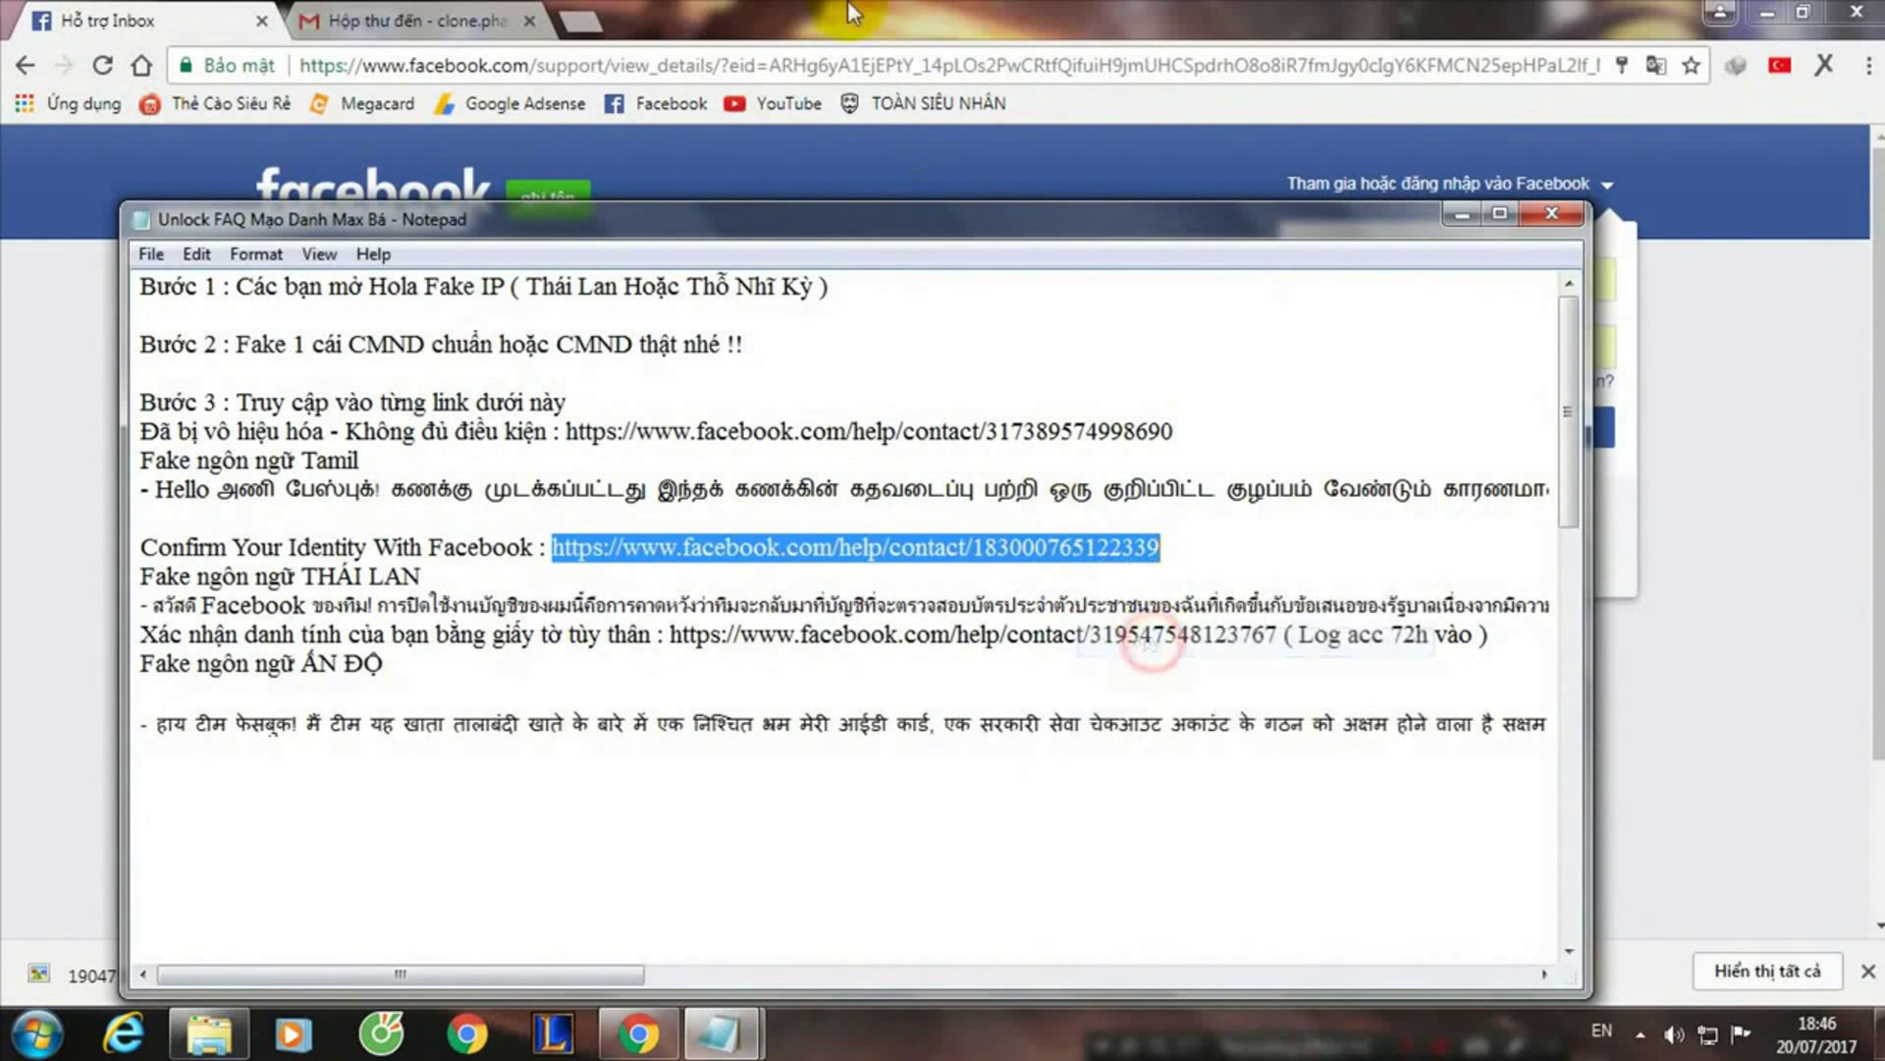
# Replace Chrome's address with the Confirm Your Identity link and load it
pyautogui.click(836, 47)
pyautogui.doubleClick(732, 65)
pyautogui.rightClick(741, 69)
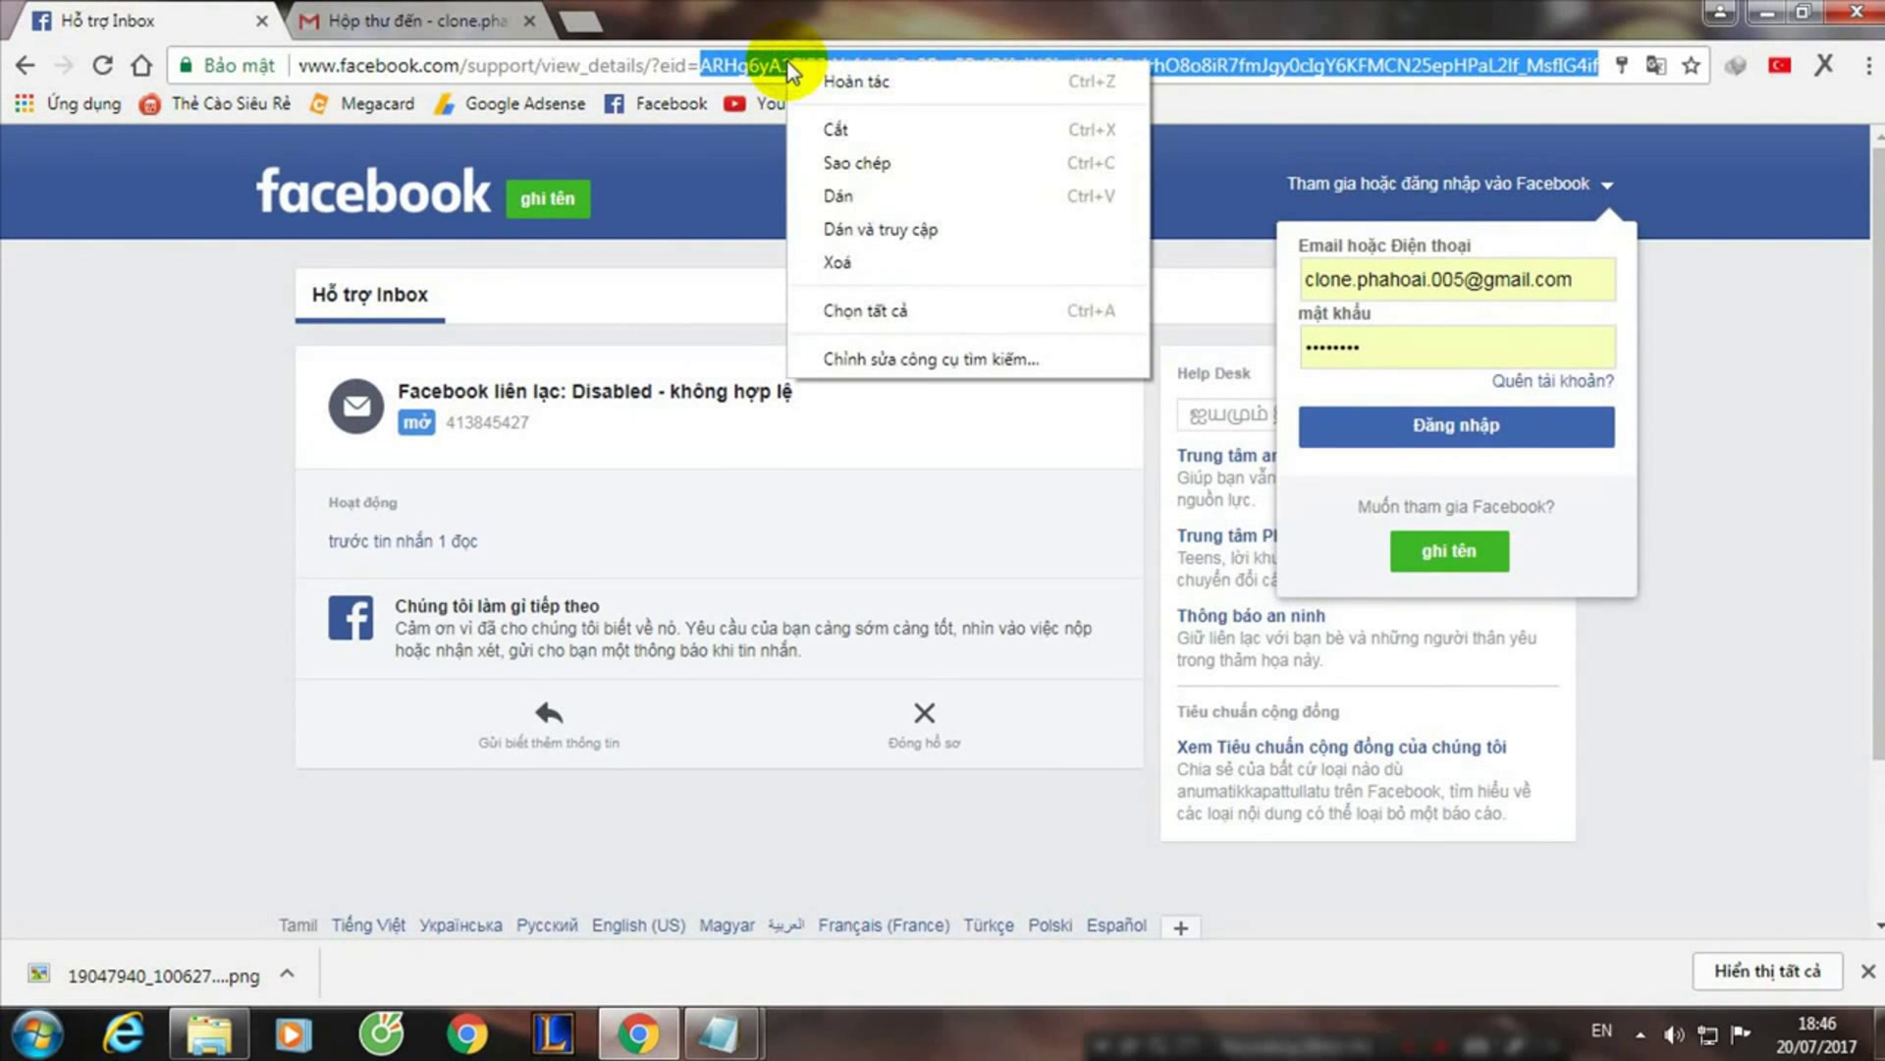
pyautogui.click(864, 156)
pyautogui.tripleClick(713, 66)
pyautogui.hotkey('ctrl', 'v')
pyautogui.press('Return')
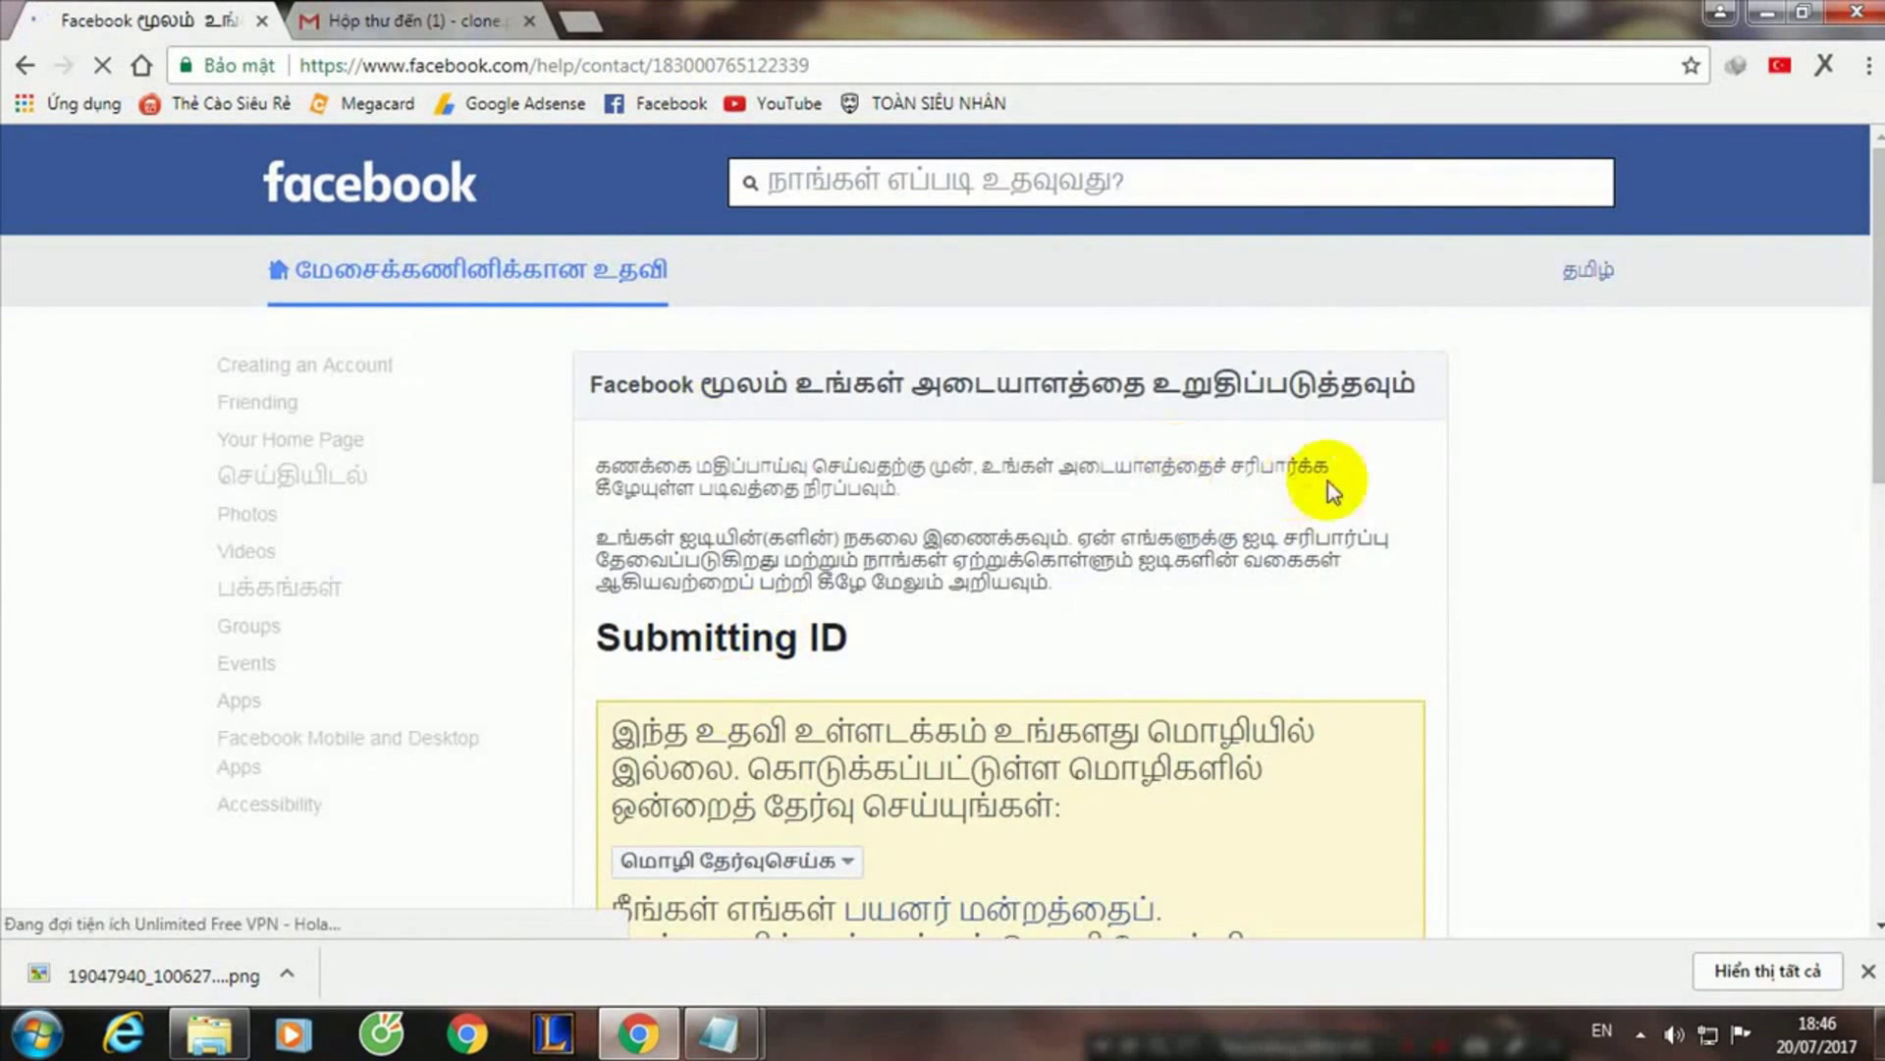
# Switch the Confirm Your Identity page language to Thai (ภาษาไทย)
pyautogui.scroll(-9, 1022, 783)
pyautogui.scroll(-1, 917, 792)
pyautogui.scroll(-2, 1014, 835)
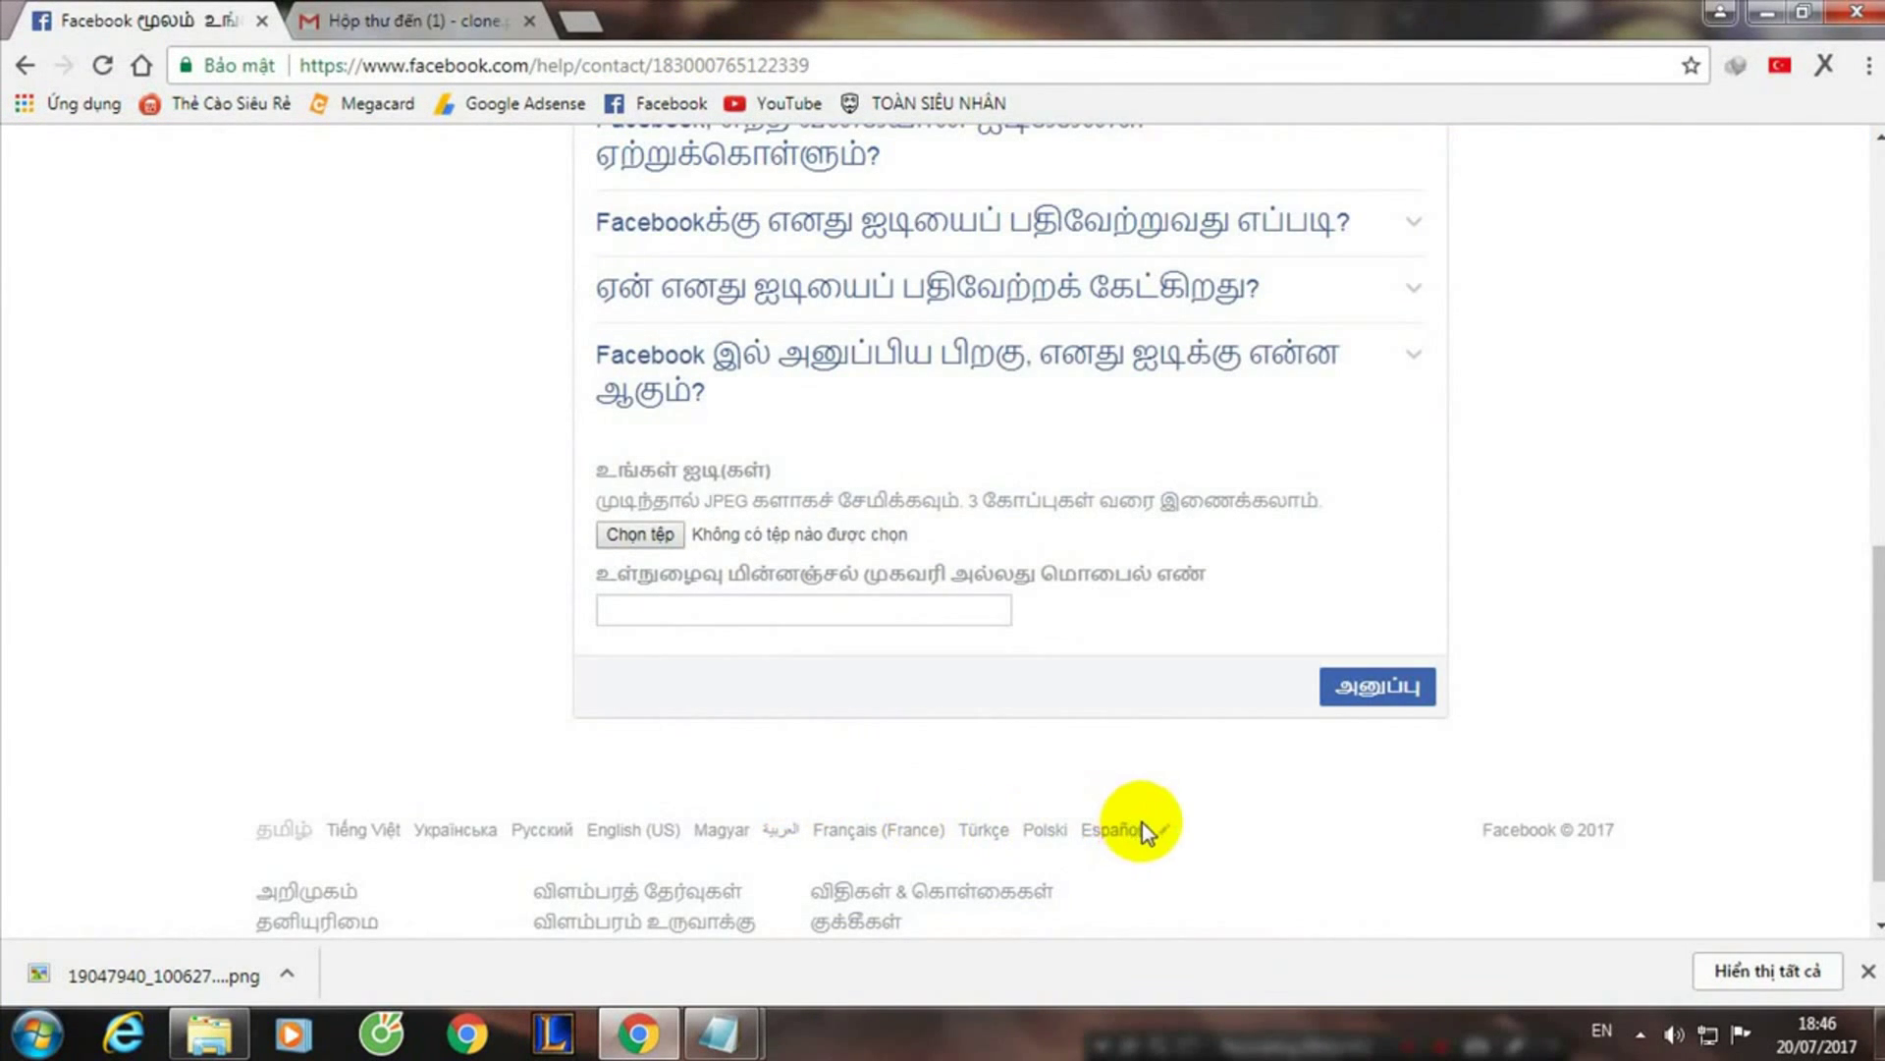
pyautogui.click(1168, 833)
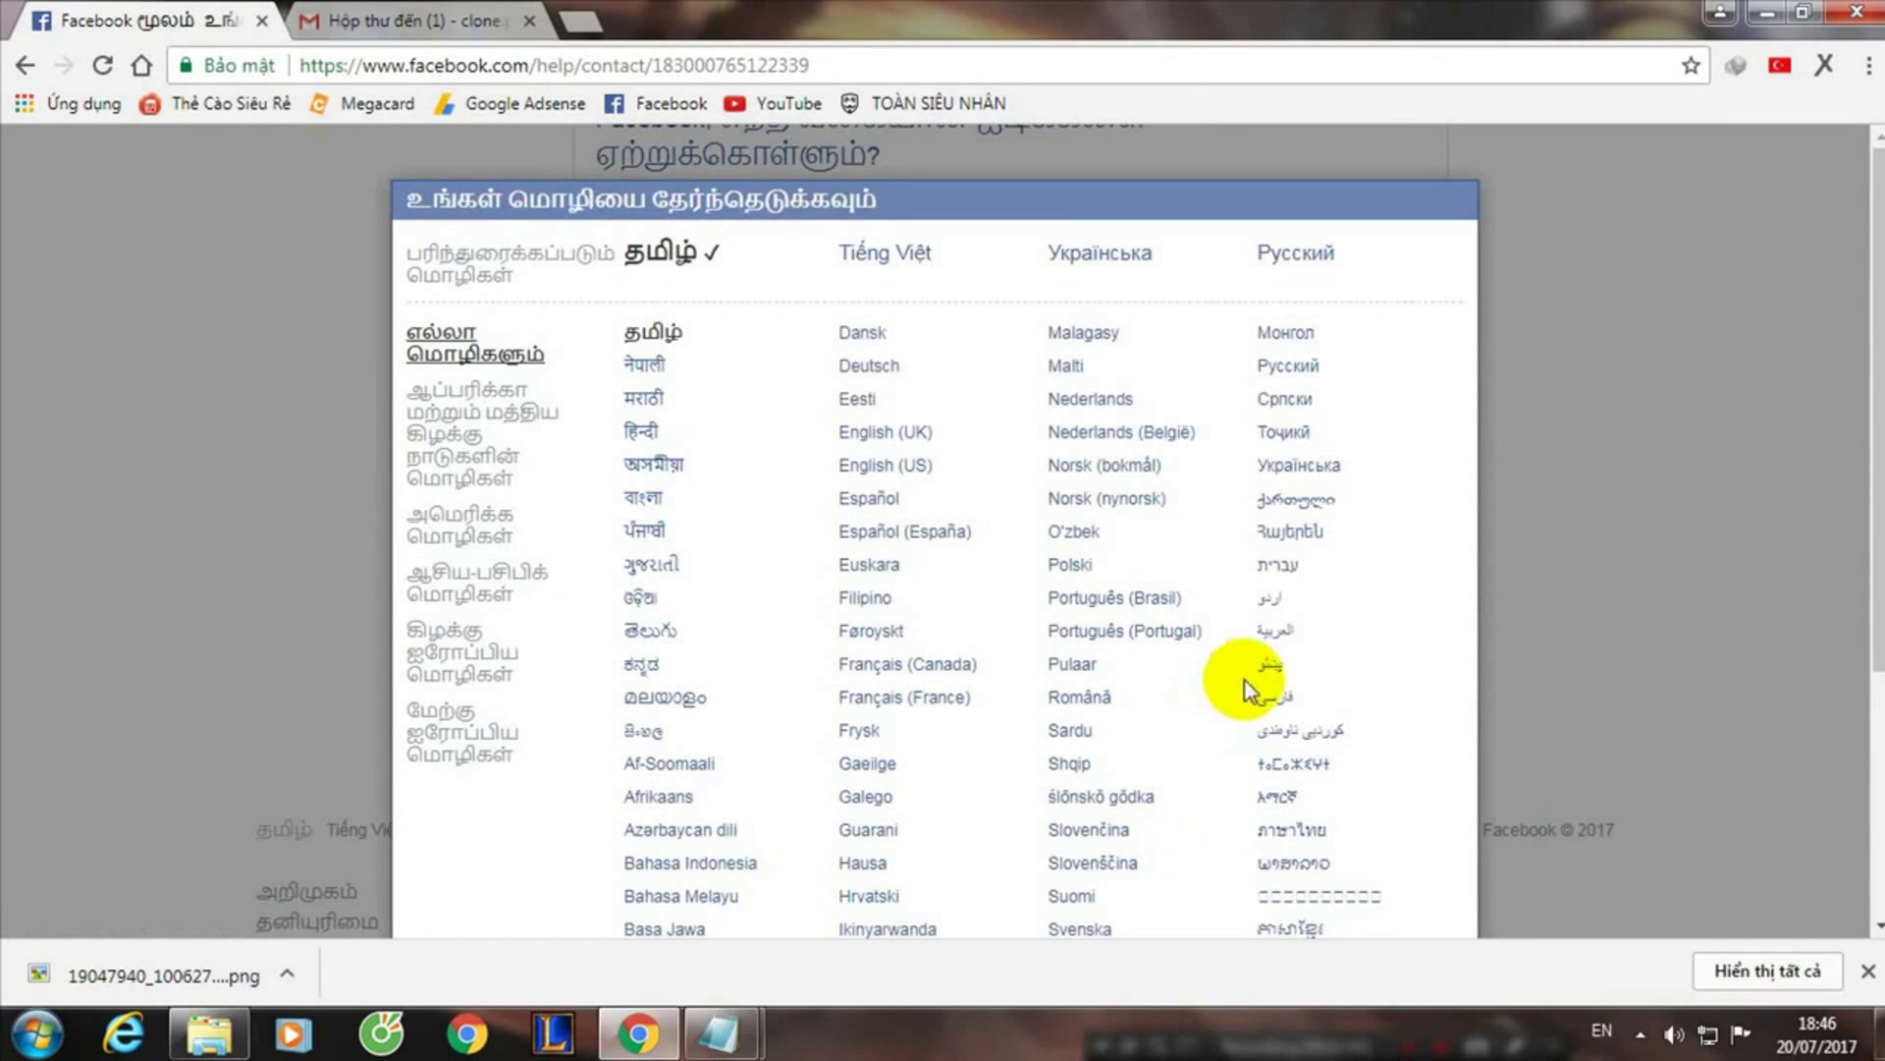
pyautogui.scroll(-3, 1298, 729)
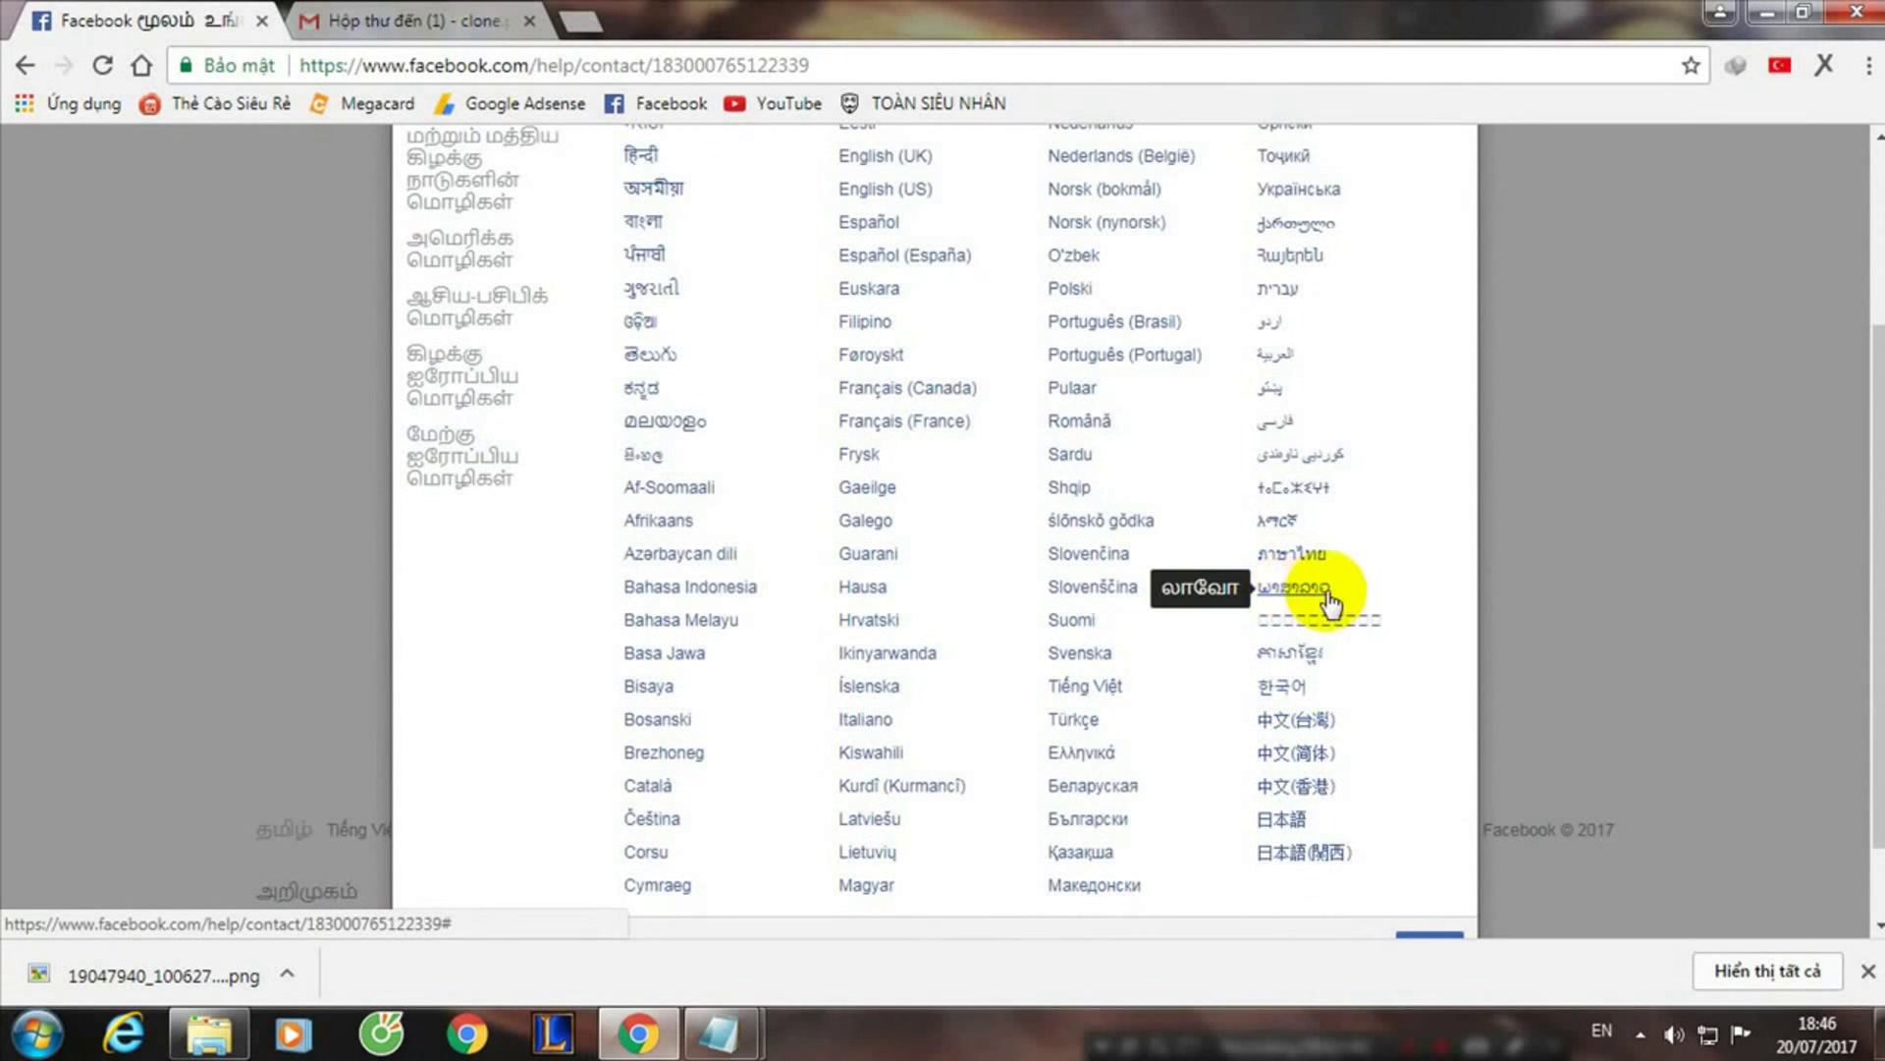
pyautogui.click(1278, 553)
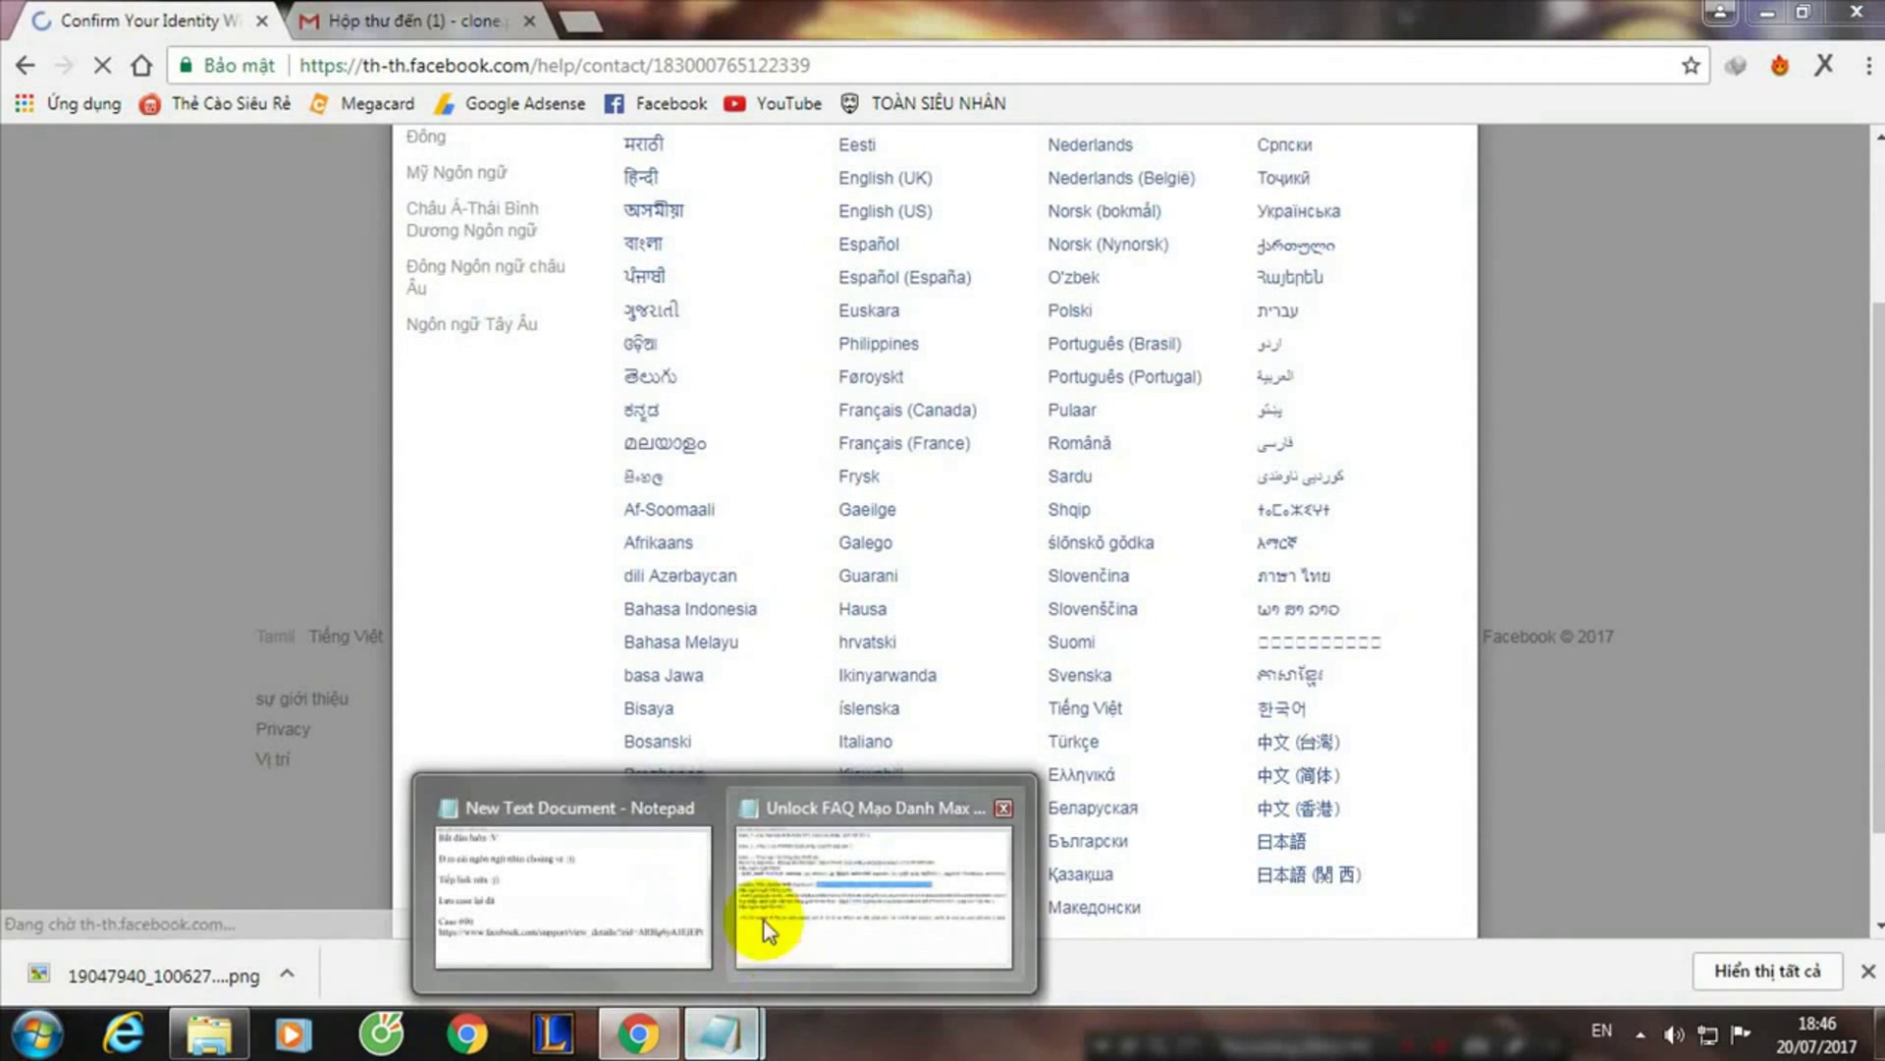
# Paste the support link under the case entry and add the note 'Tiếng Thái vẫn giữ IP'
pyautogui.click(622, 876)
pyautogui.press('Return')
pyautogui.hotkey('ctrl', 'v')
pyautogui.press('Return')
pyautogui.press('Return')
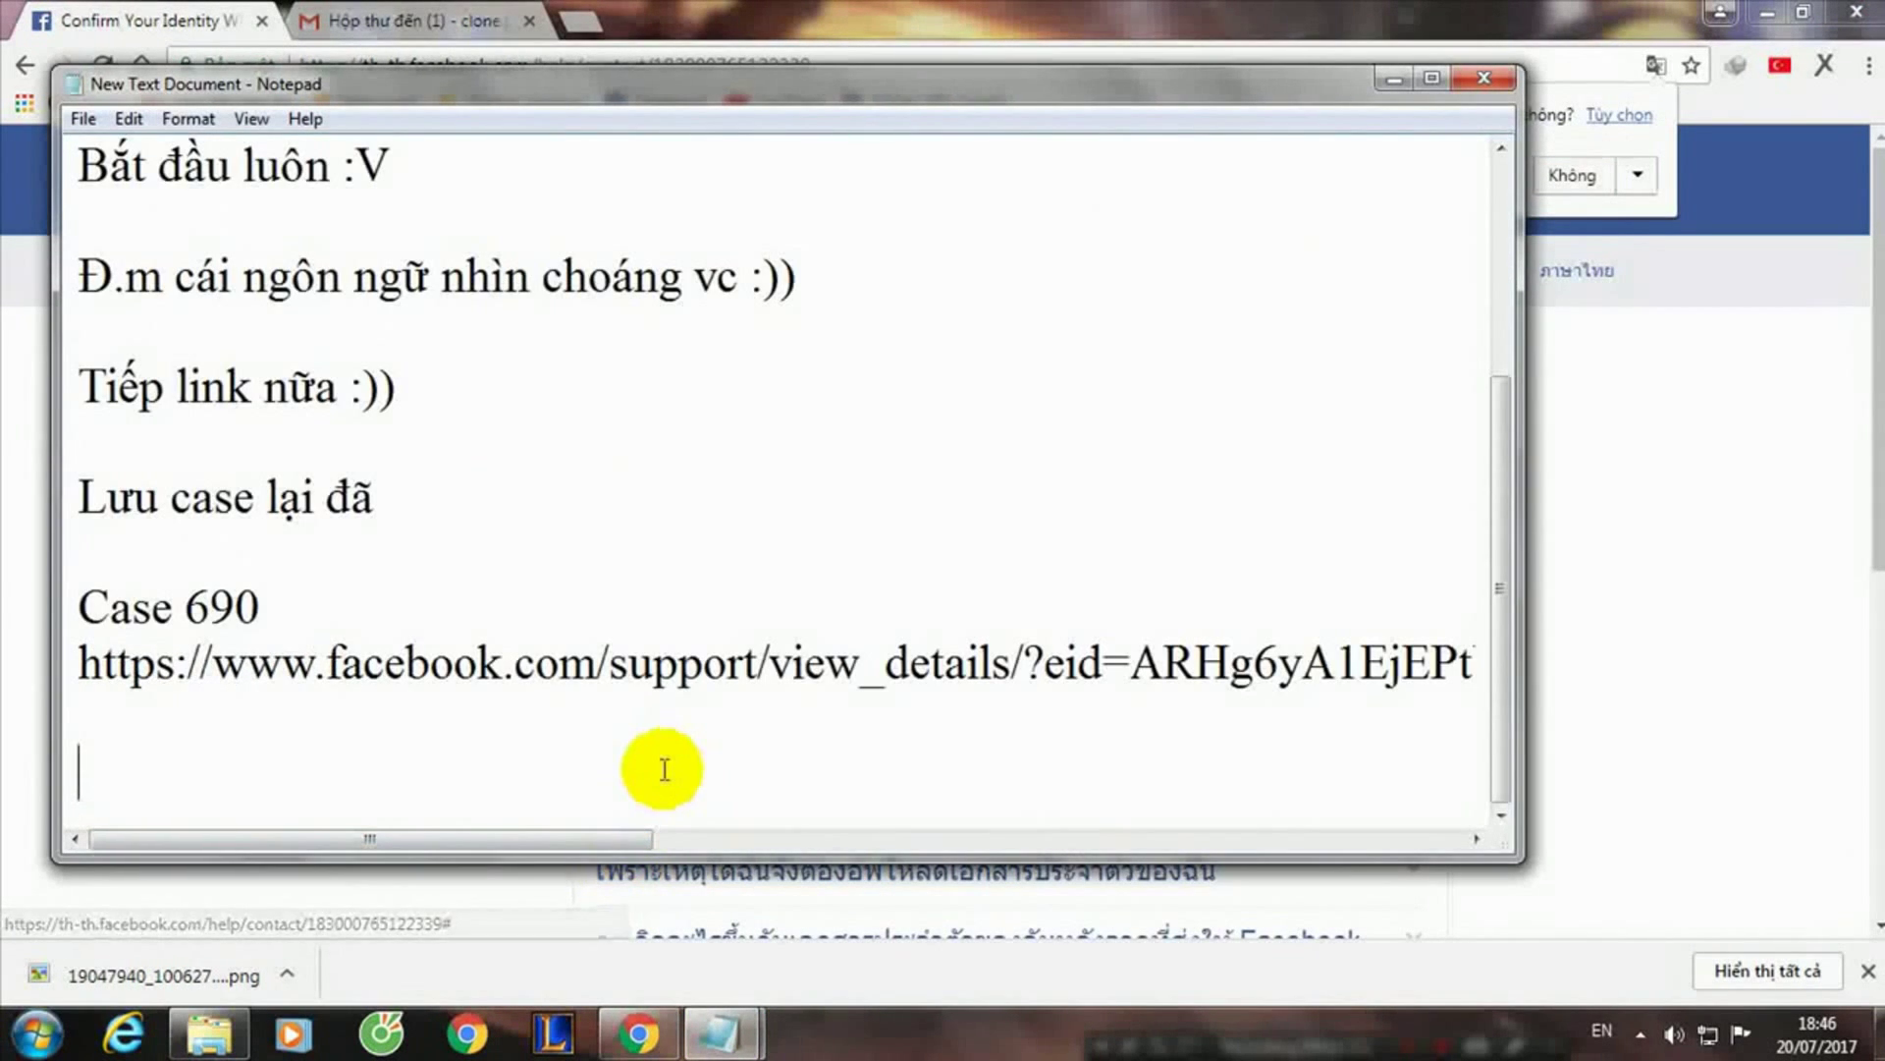
pyautogui.write('Tie')
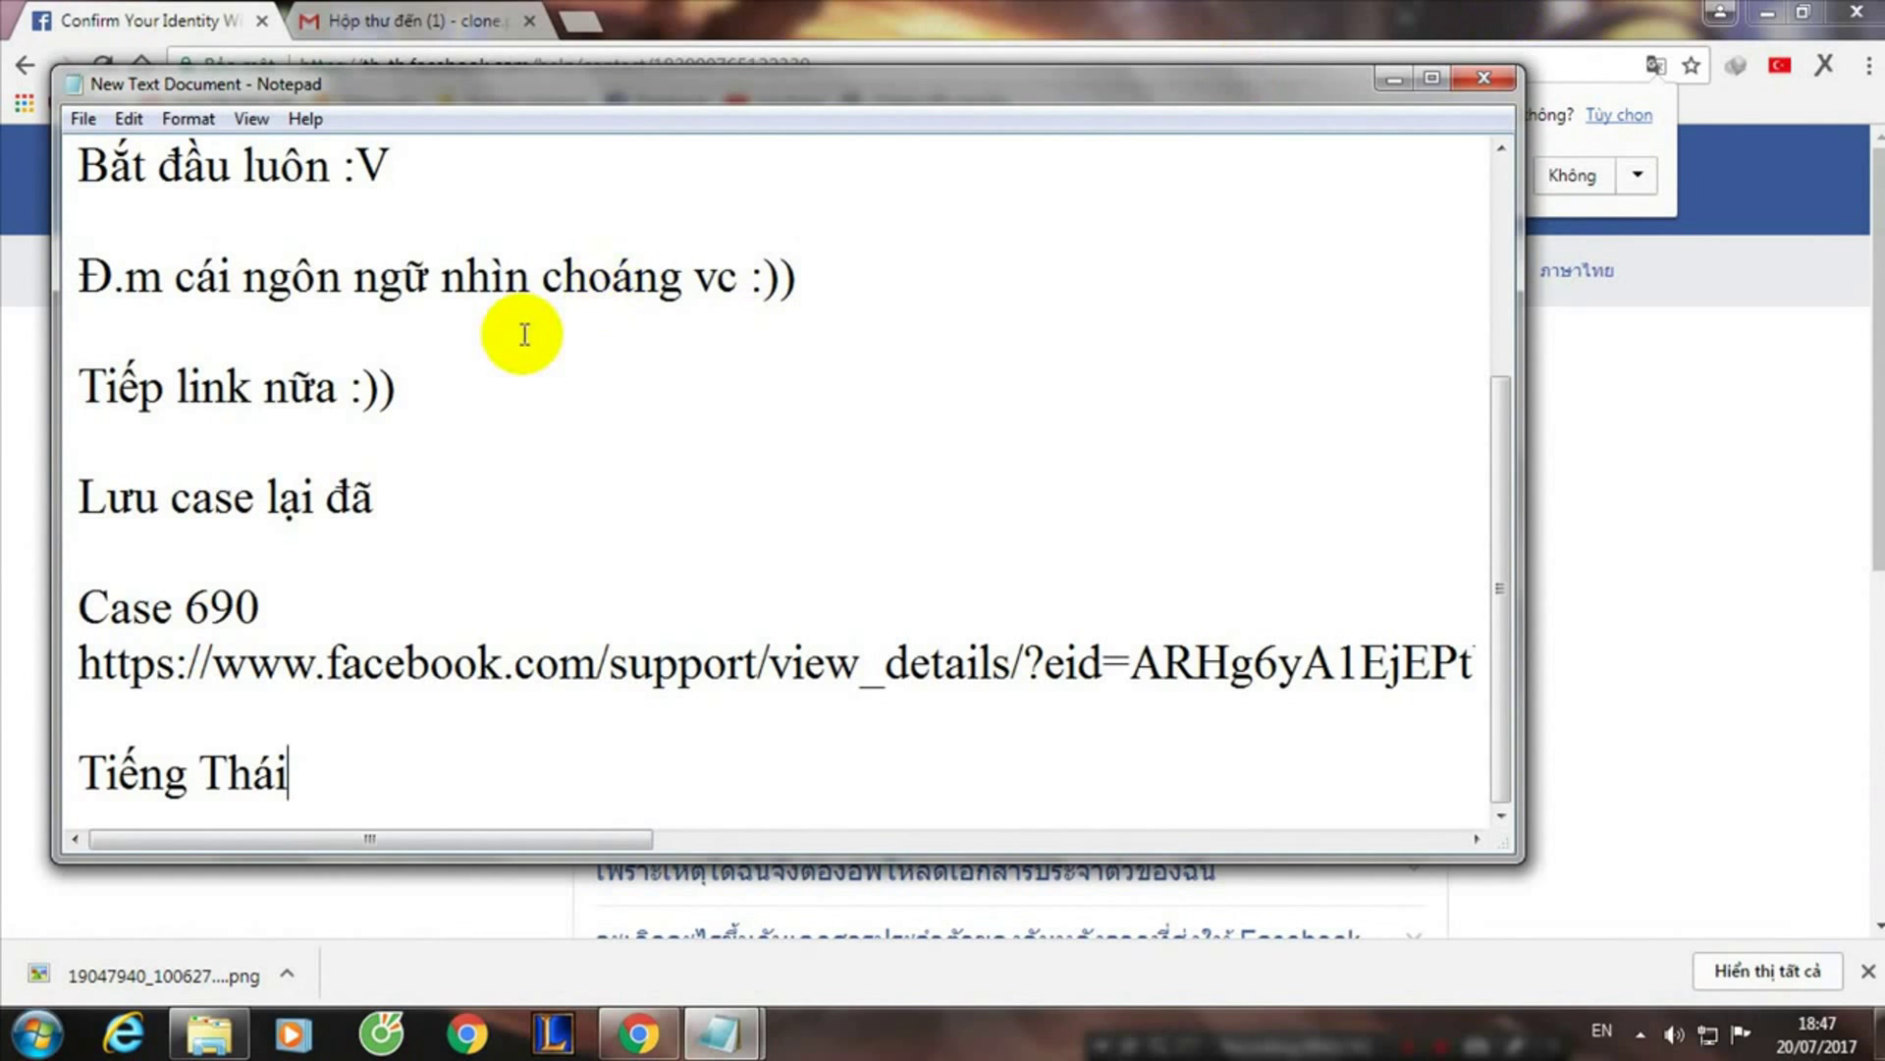
pyautogui.write(' vẫn giữ IP')
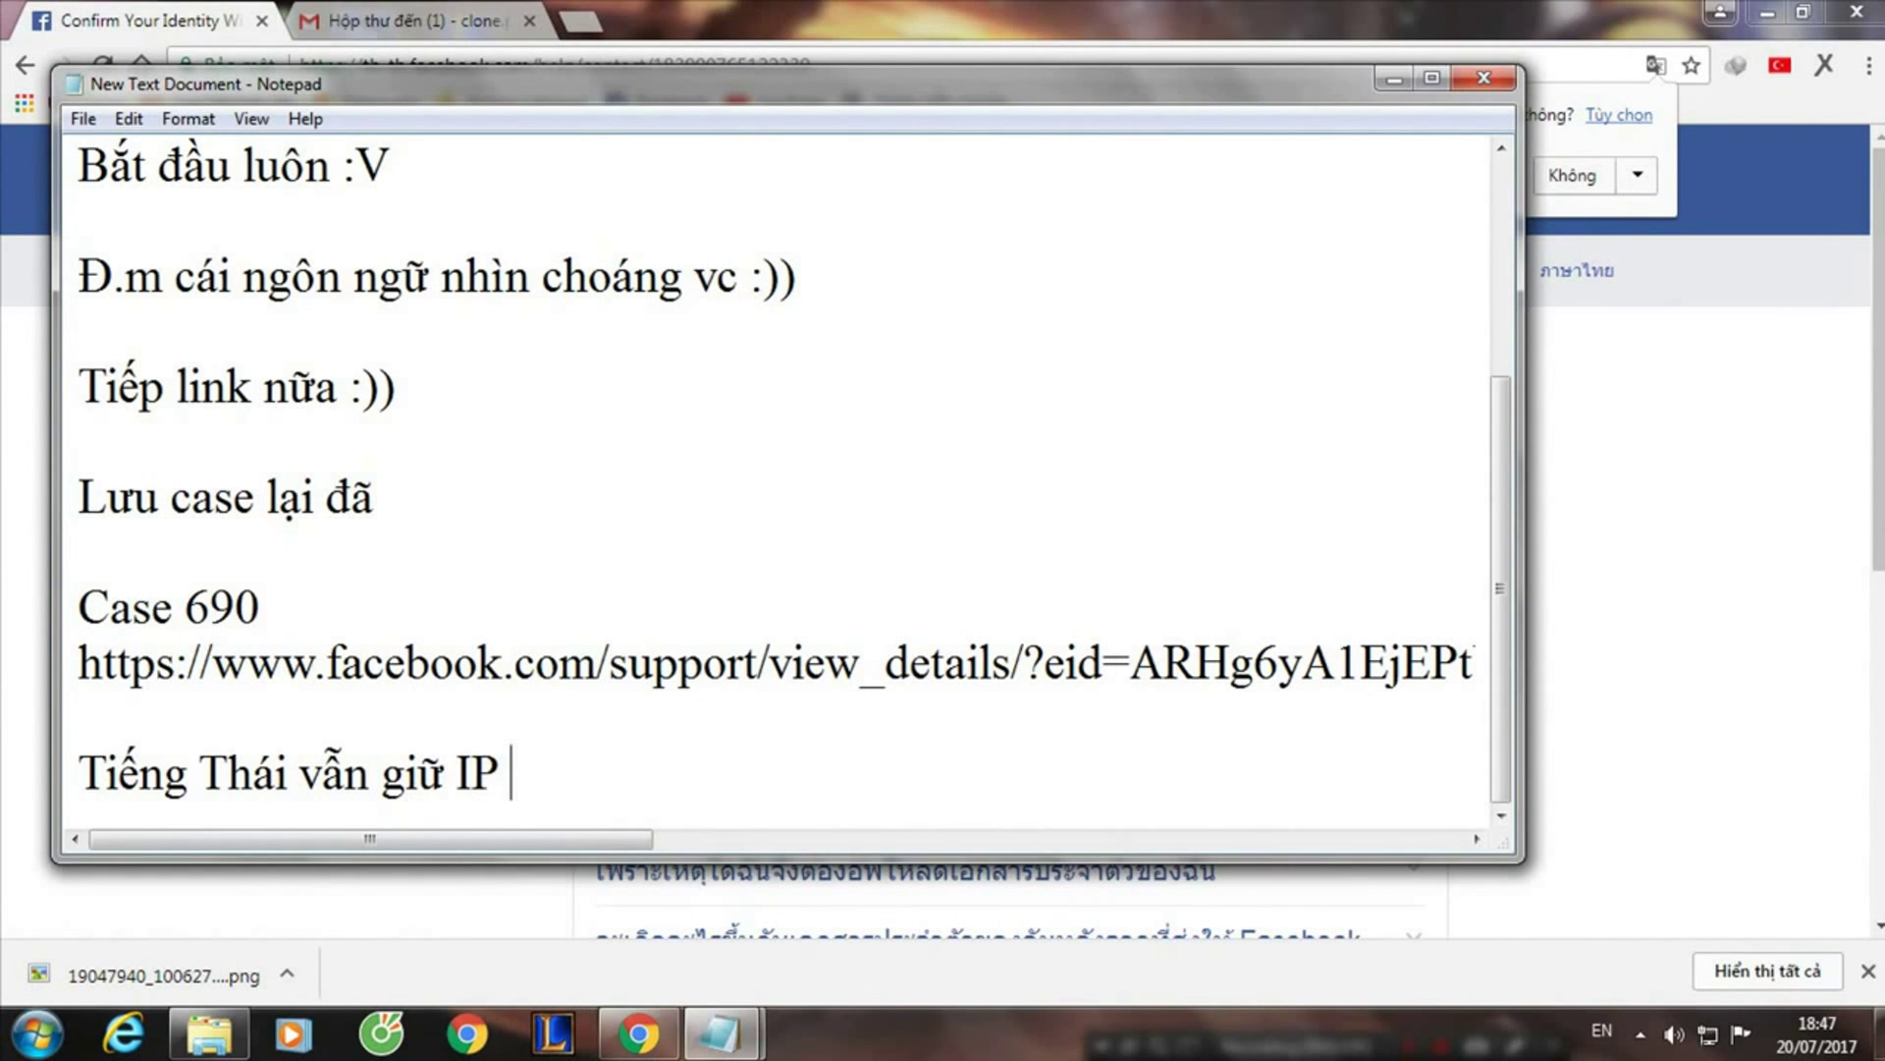
pyautogui.write('K')
pyautogui.click(855, 12)
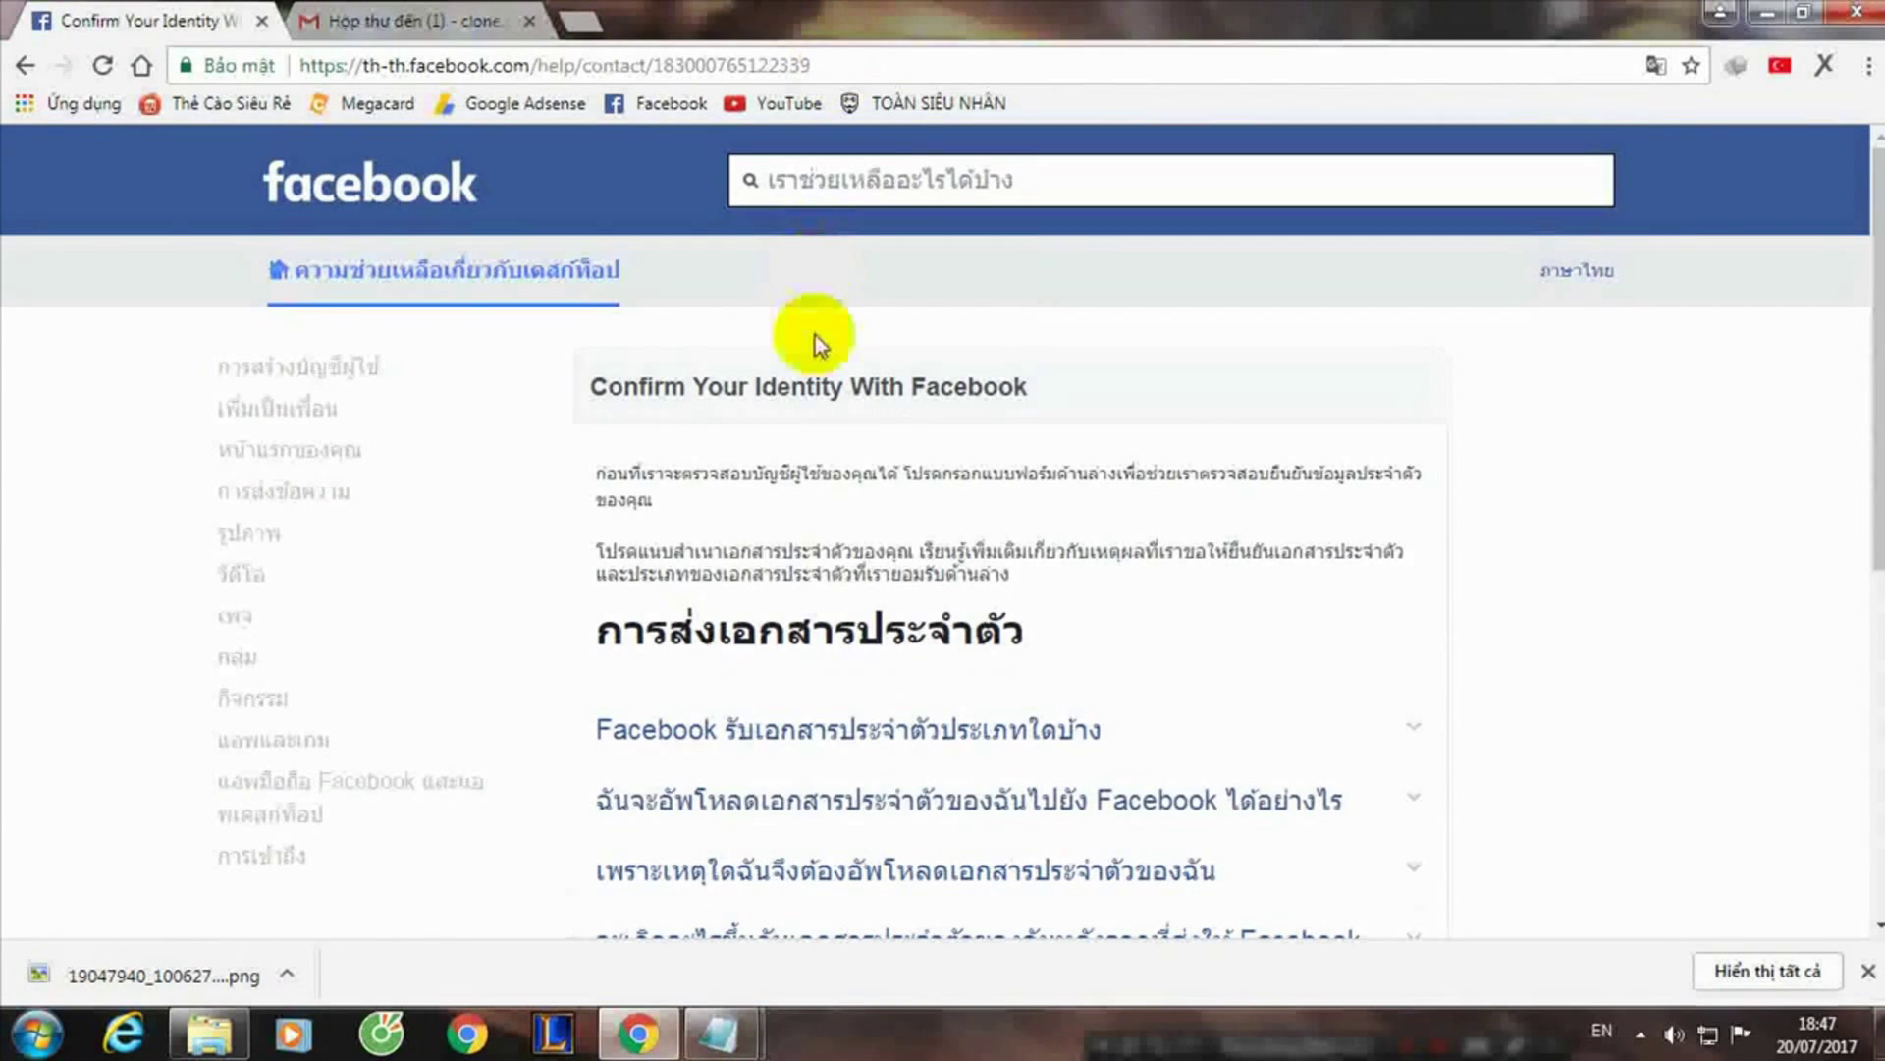
# Fill the form's e-mail field with the suggested account address
pyautogui.scroll(-2, 815, 334)
pyautogui.scroll(-3, 834, 451)
pyautogui.click(752, 619)
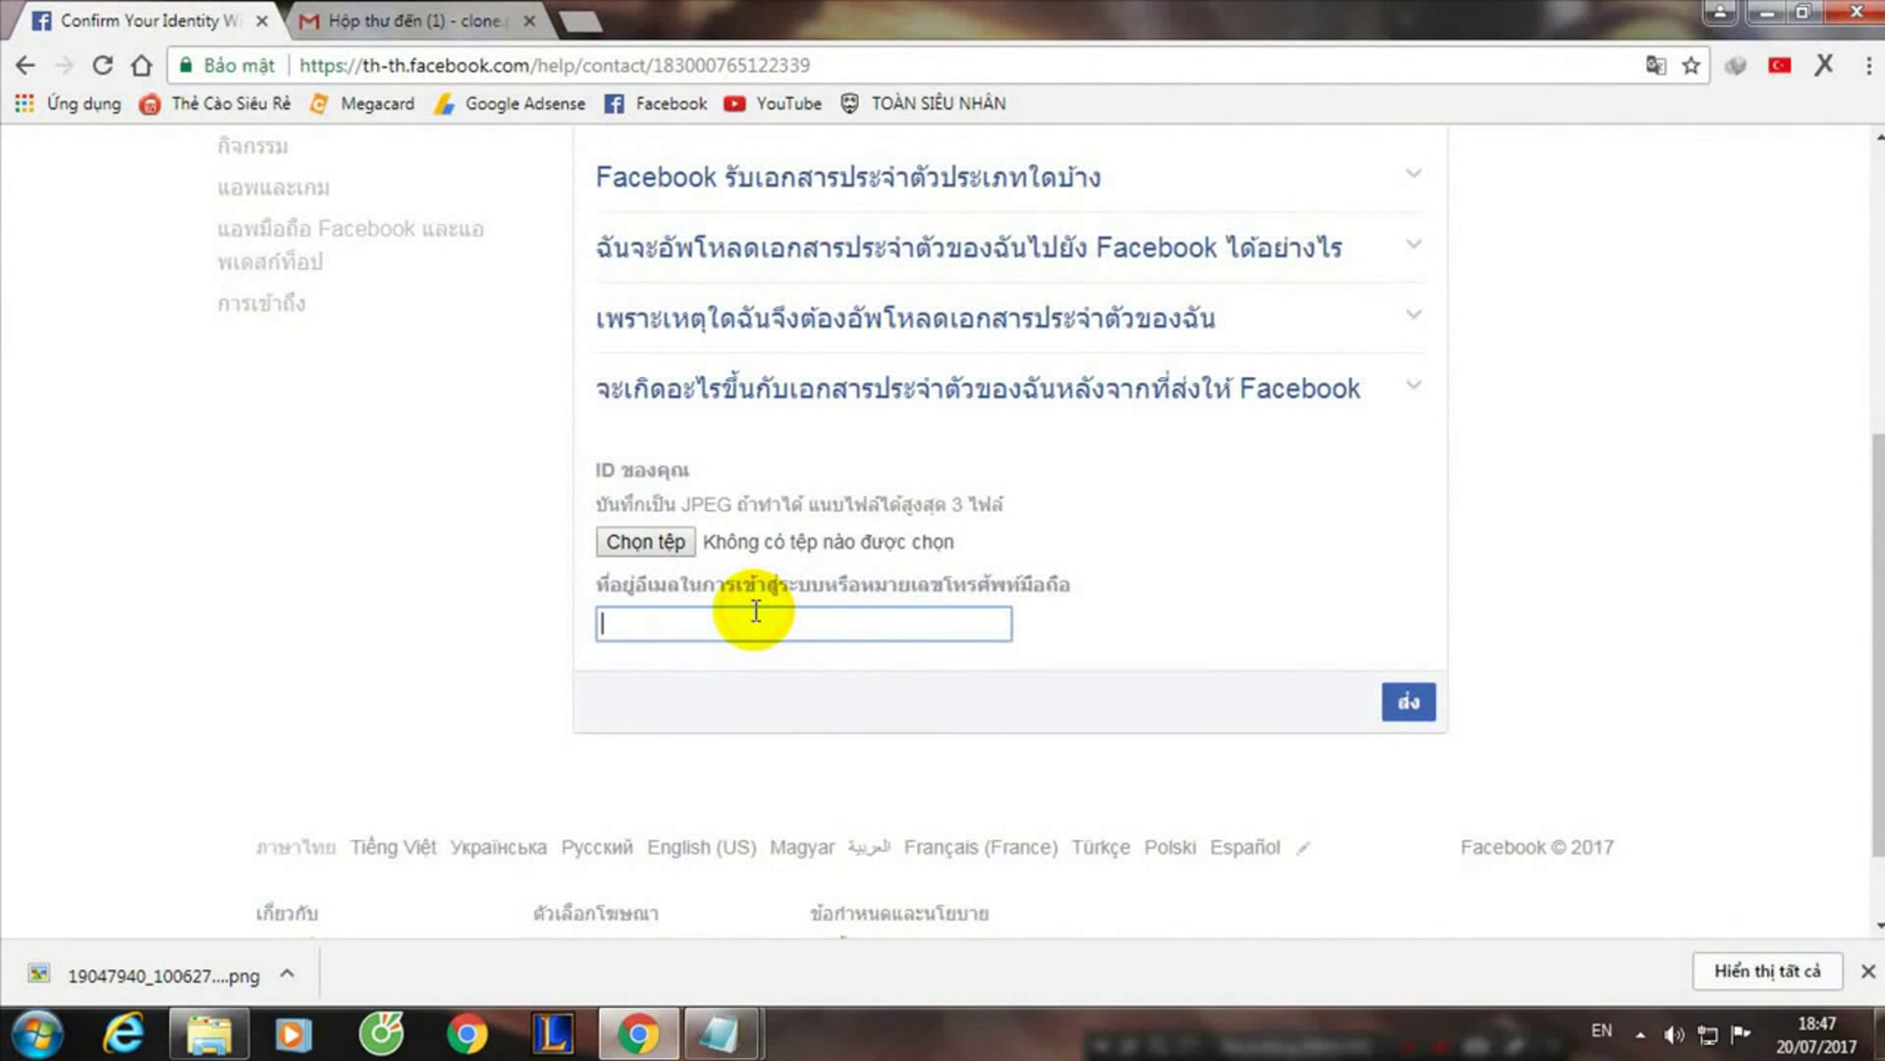
pyautogui.write('c')
pyautogui.click(727, 725)
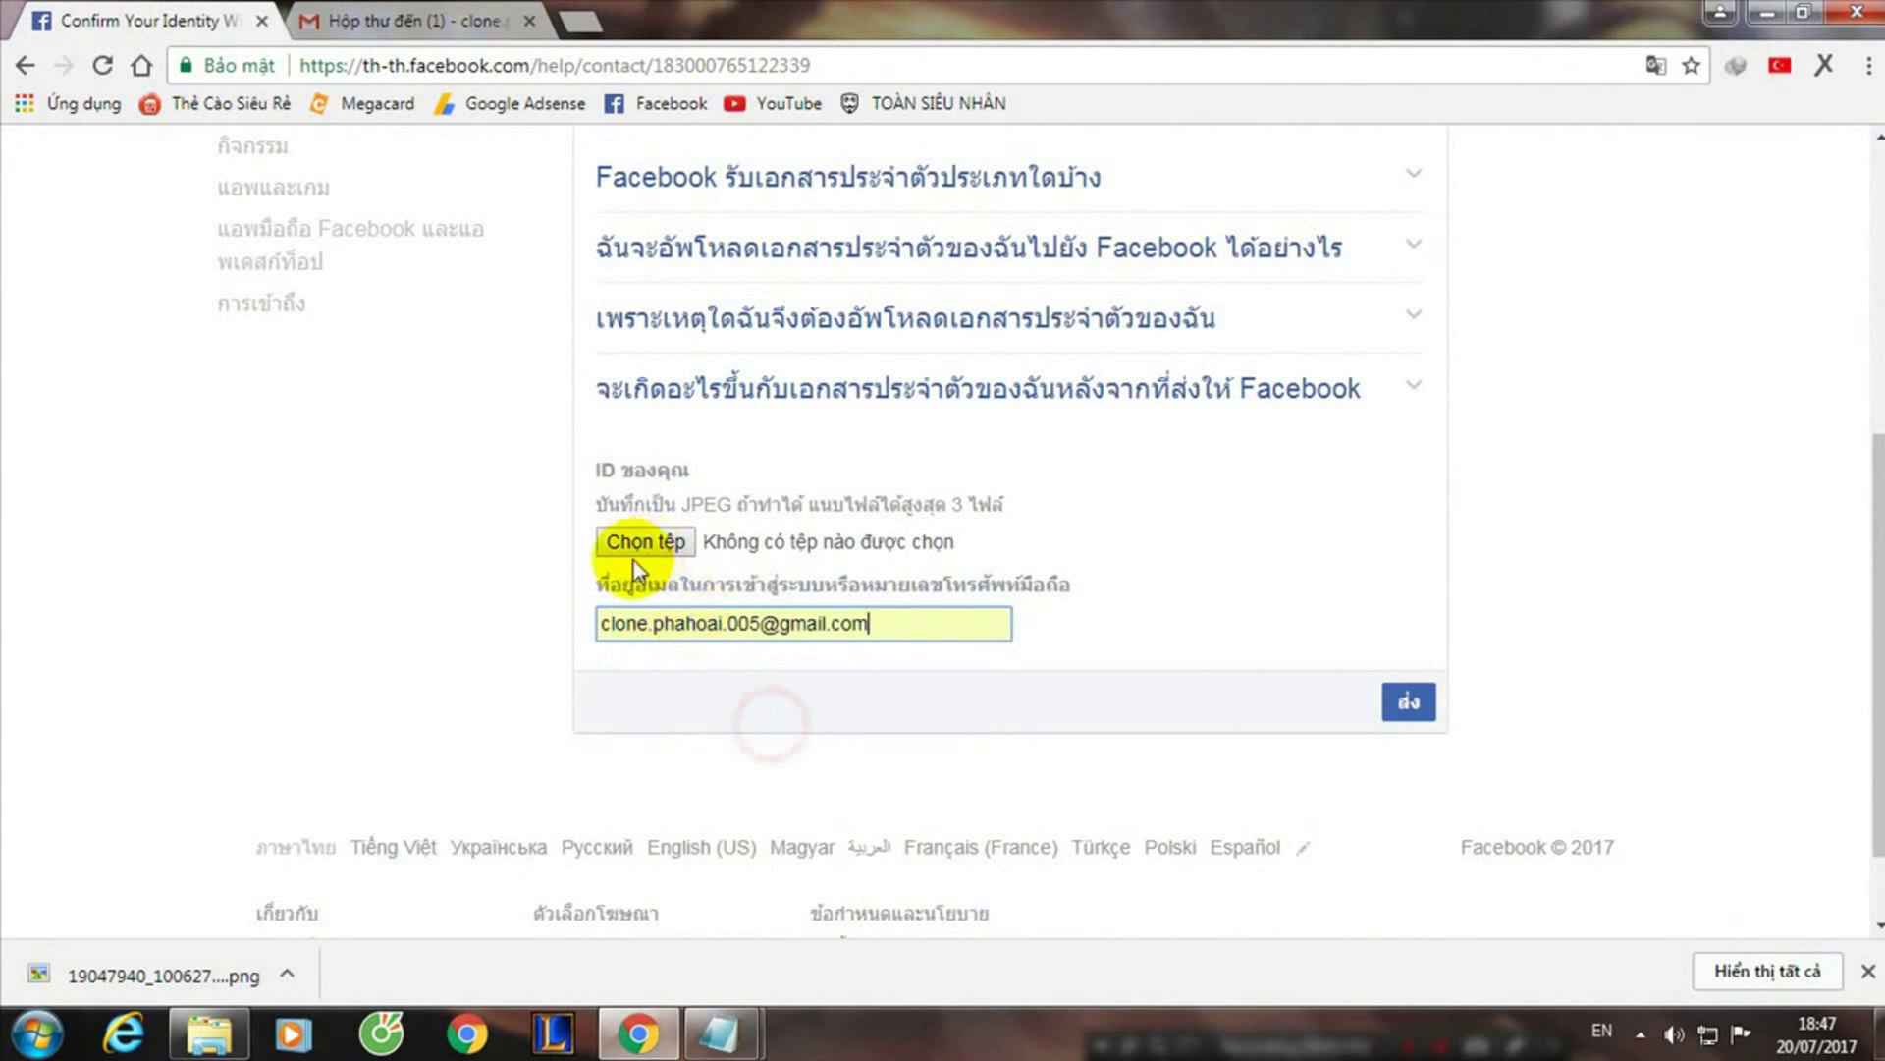
pyautogui.click(644, 542)
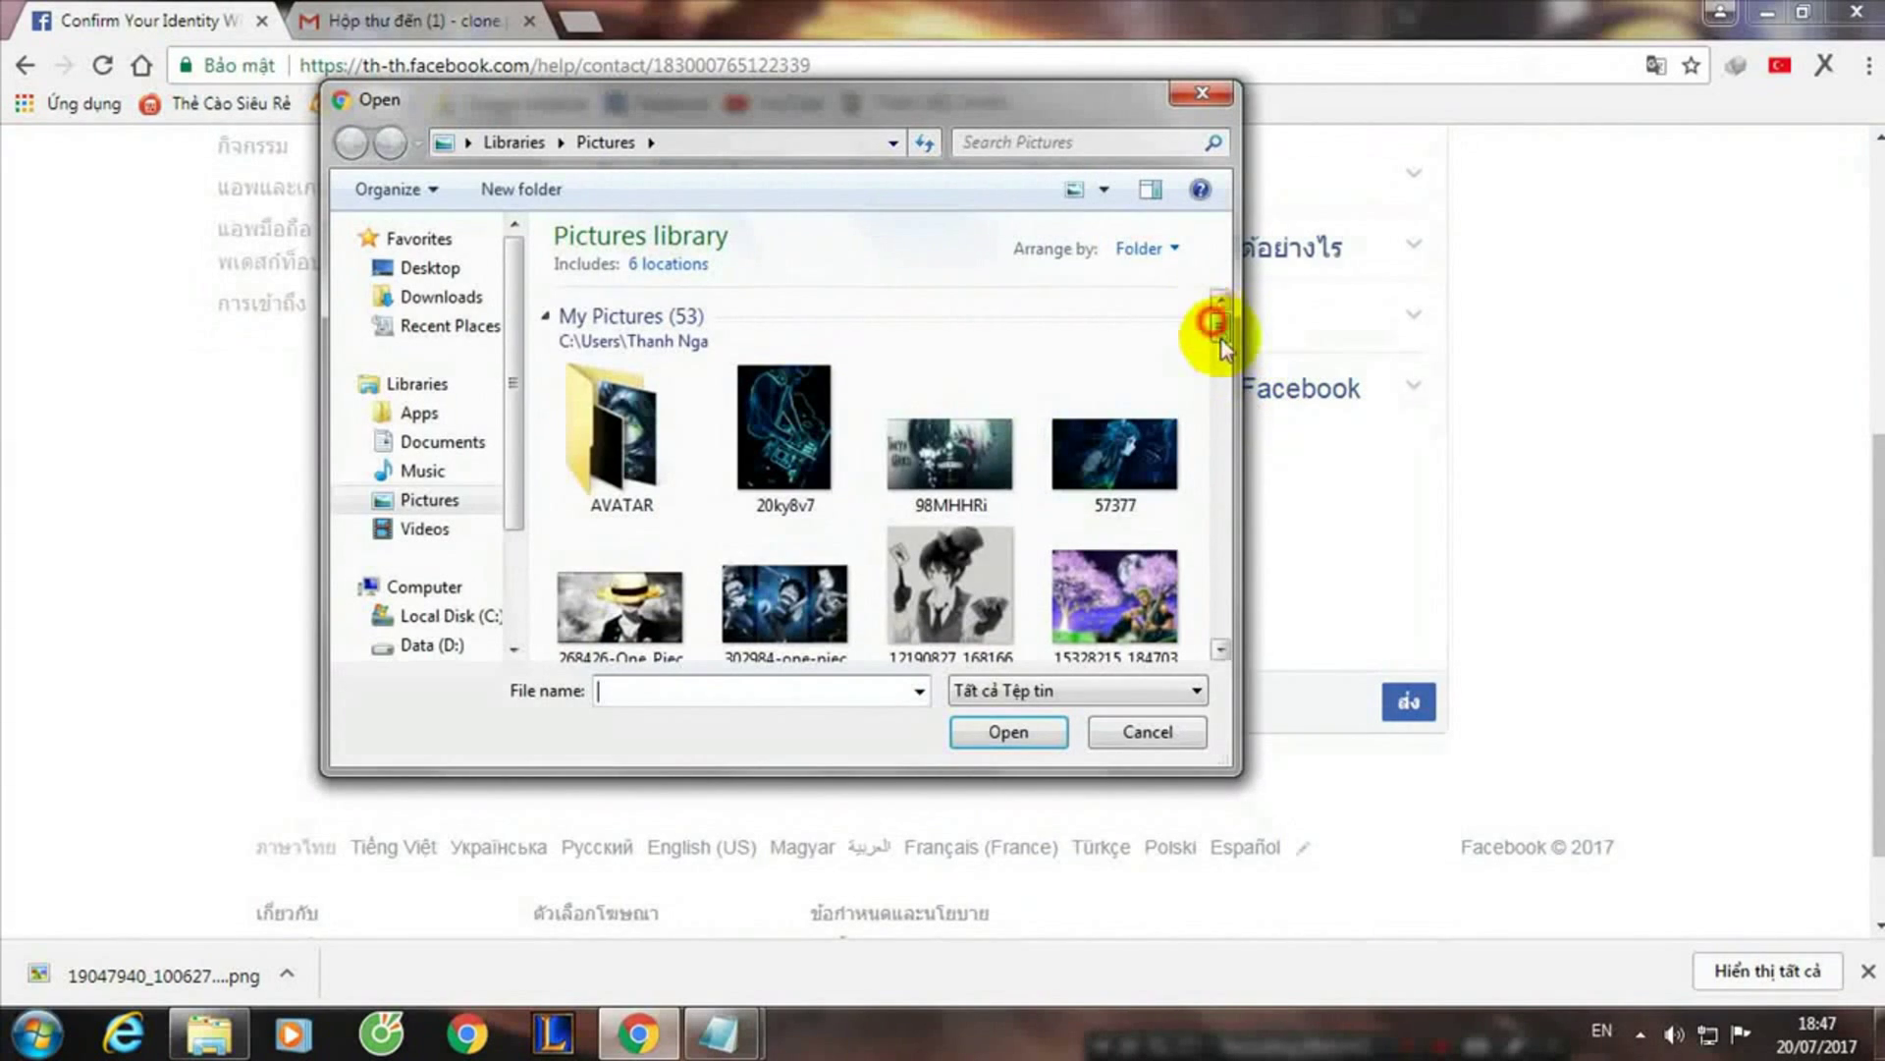
pyautogui.moveTo(1221, 324); pyautogui.dragTo(1221, 398)
pyautogui.scroll(3, 1208, 312)
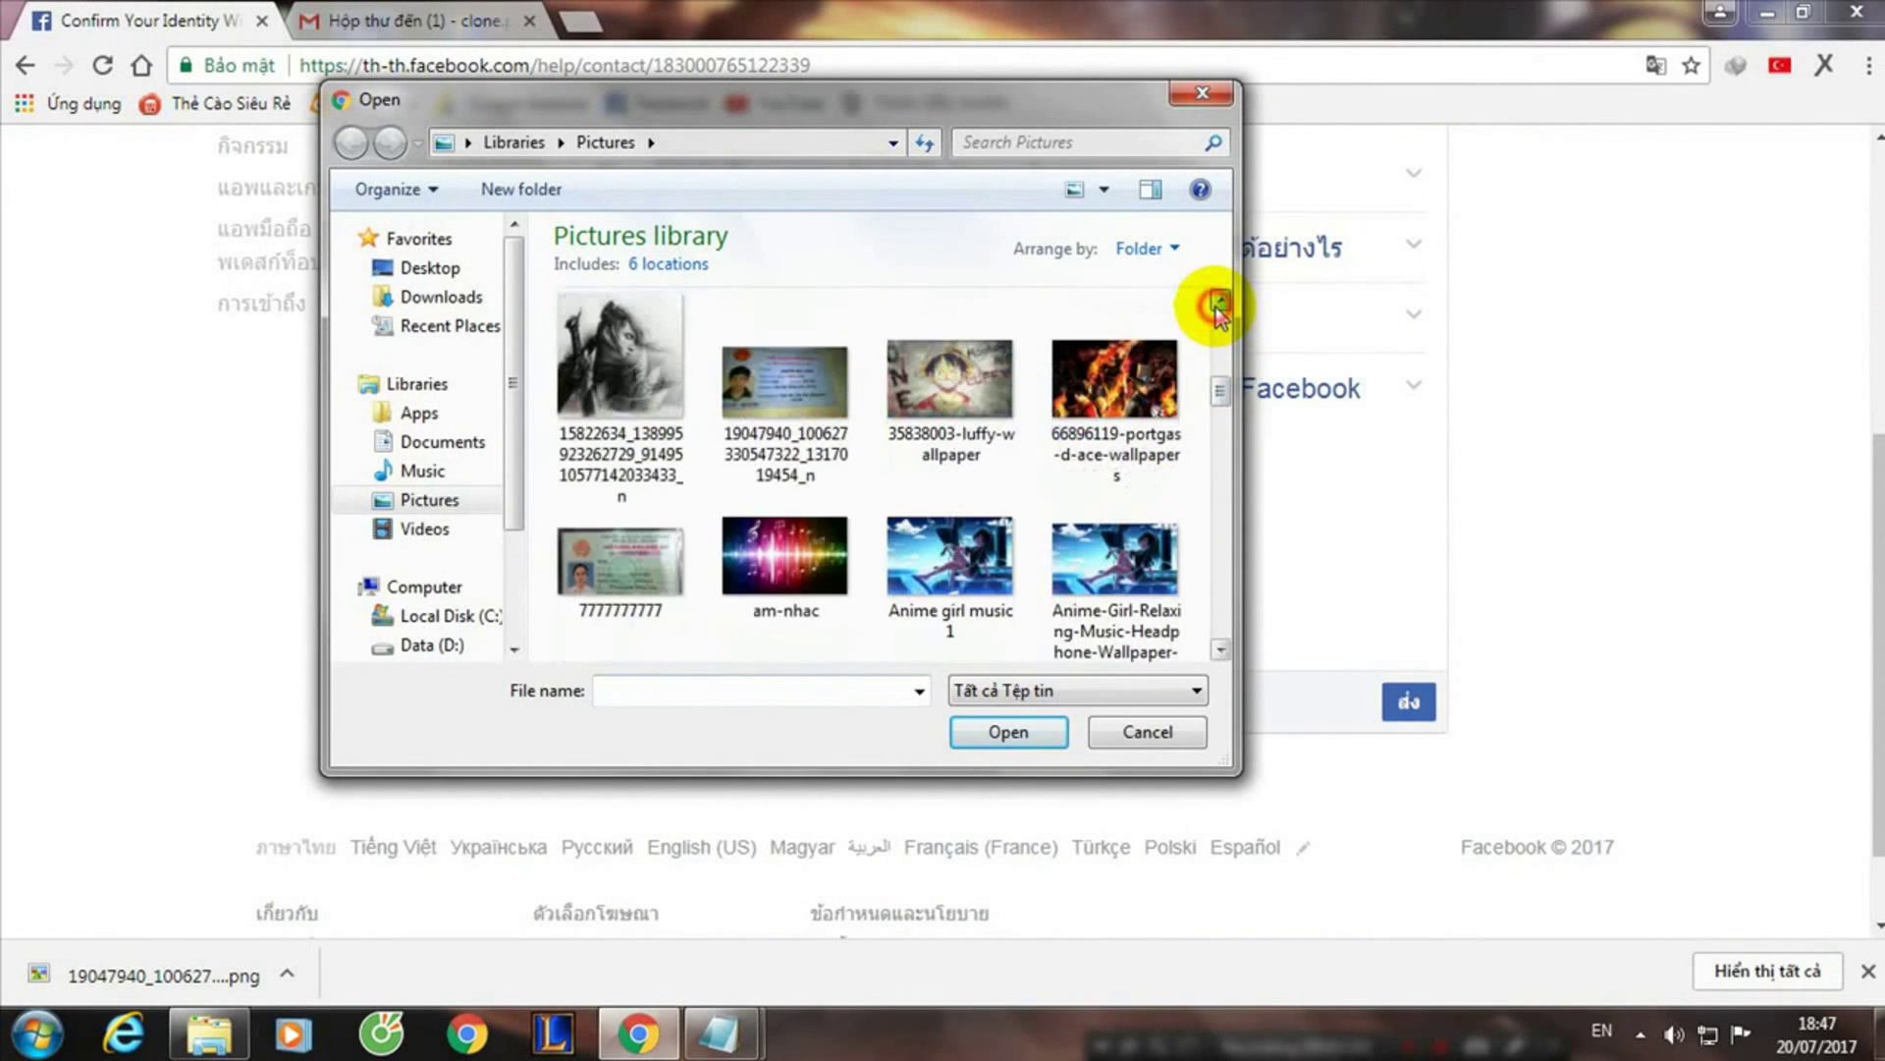
pyautogui.scroll(3, 842, 505)
pyautogui.click(835, 511)
pyautogui.click(993, 728)
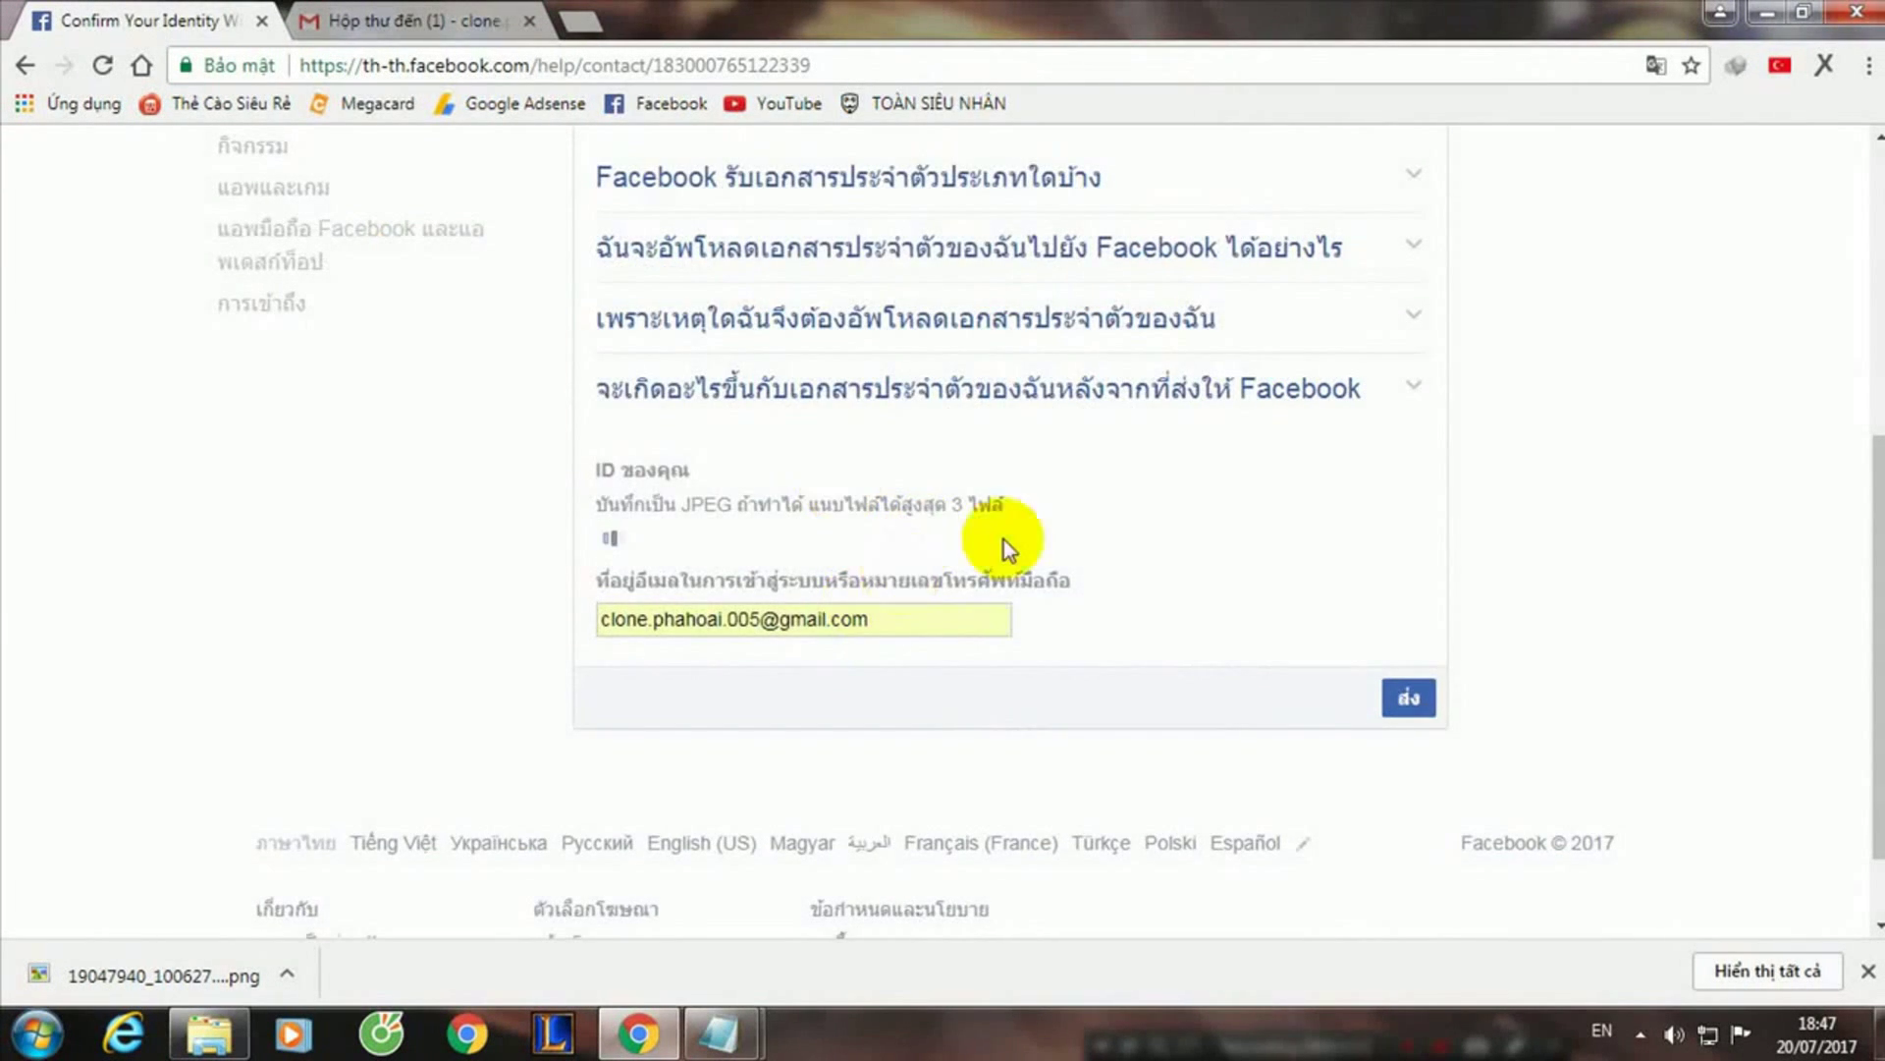
pyautogui.scroll(3, 1003, 539)
pyautogui.scroll(-3, 863, 547)
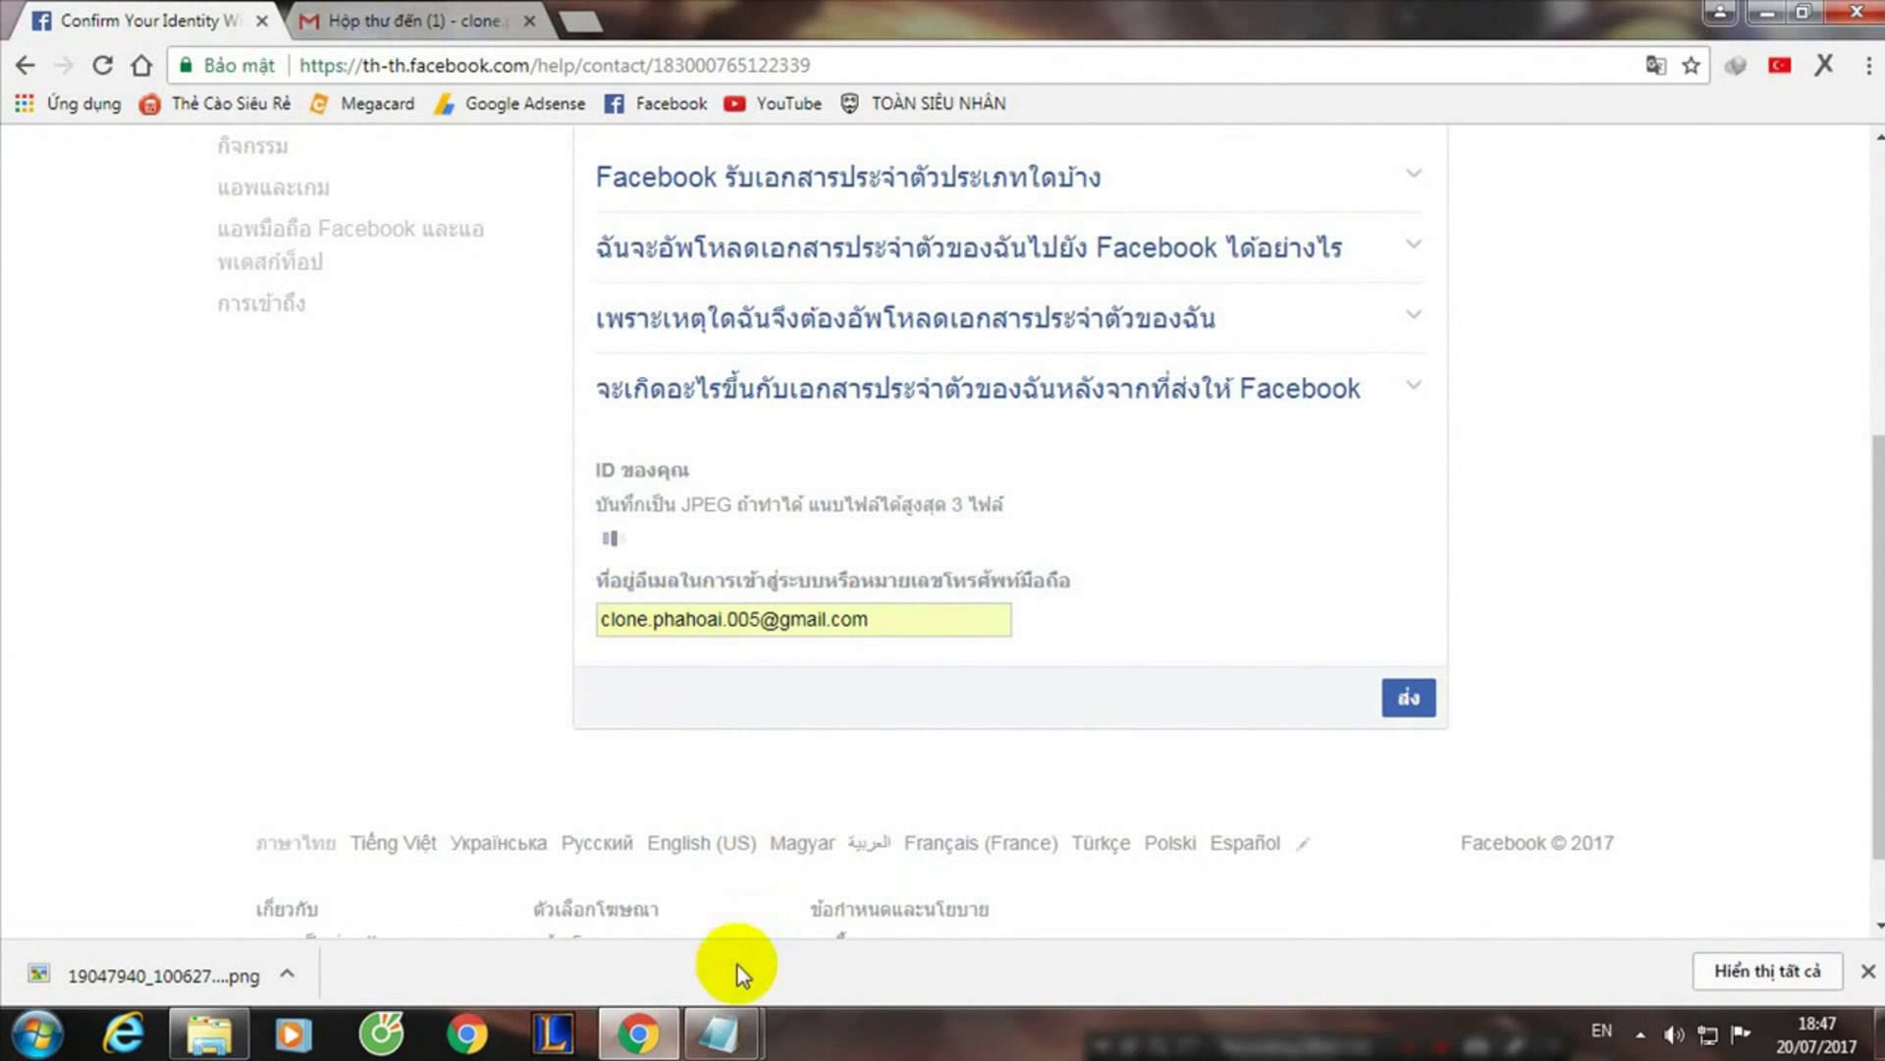
# Check the case-log notes, then submit the appeal with ส่ง once the upload finishes
pyautogui.moveTo(719, 1034)
pyautogui.click(588, 933)
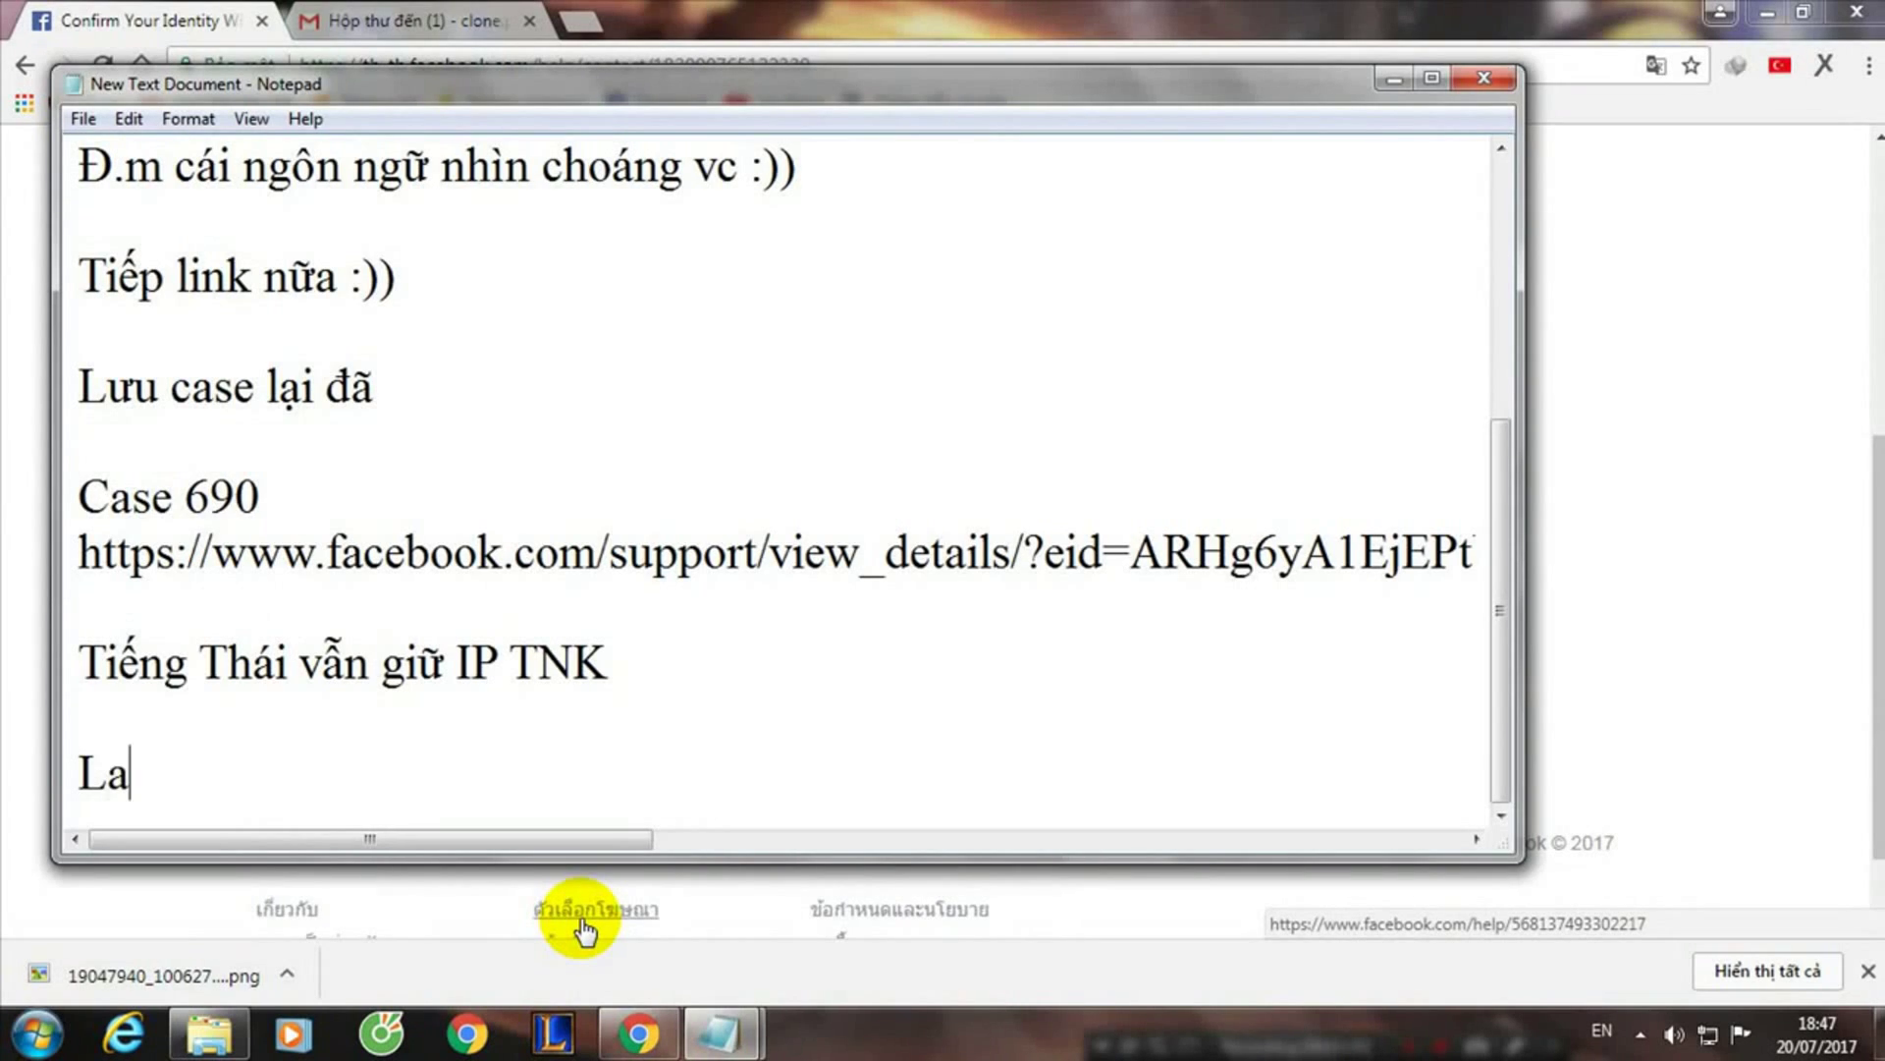
pyautogui.click(550, 888)
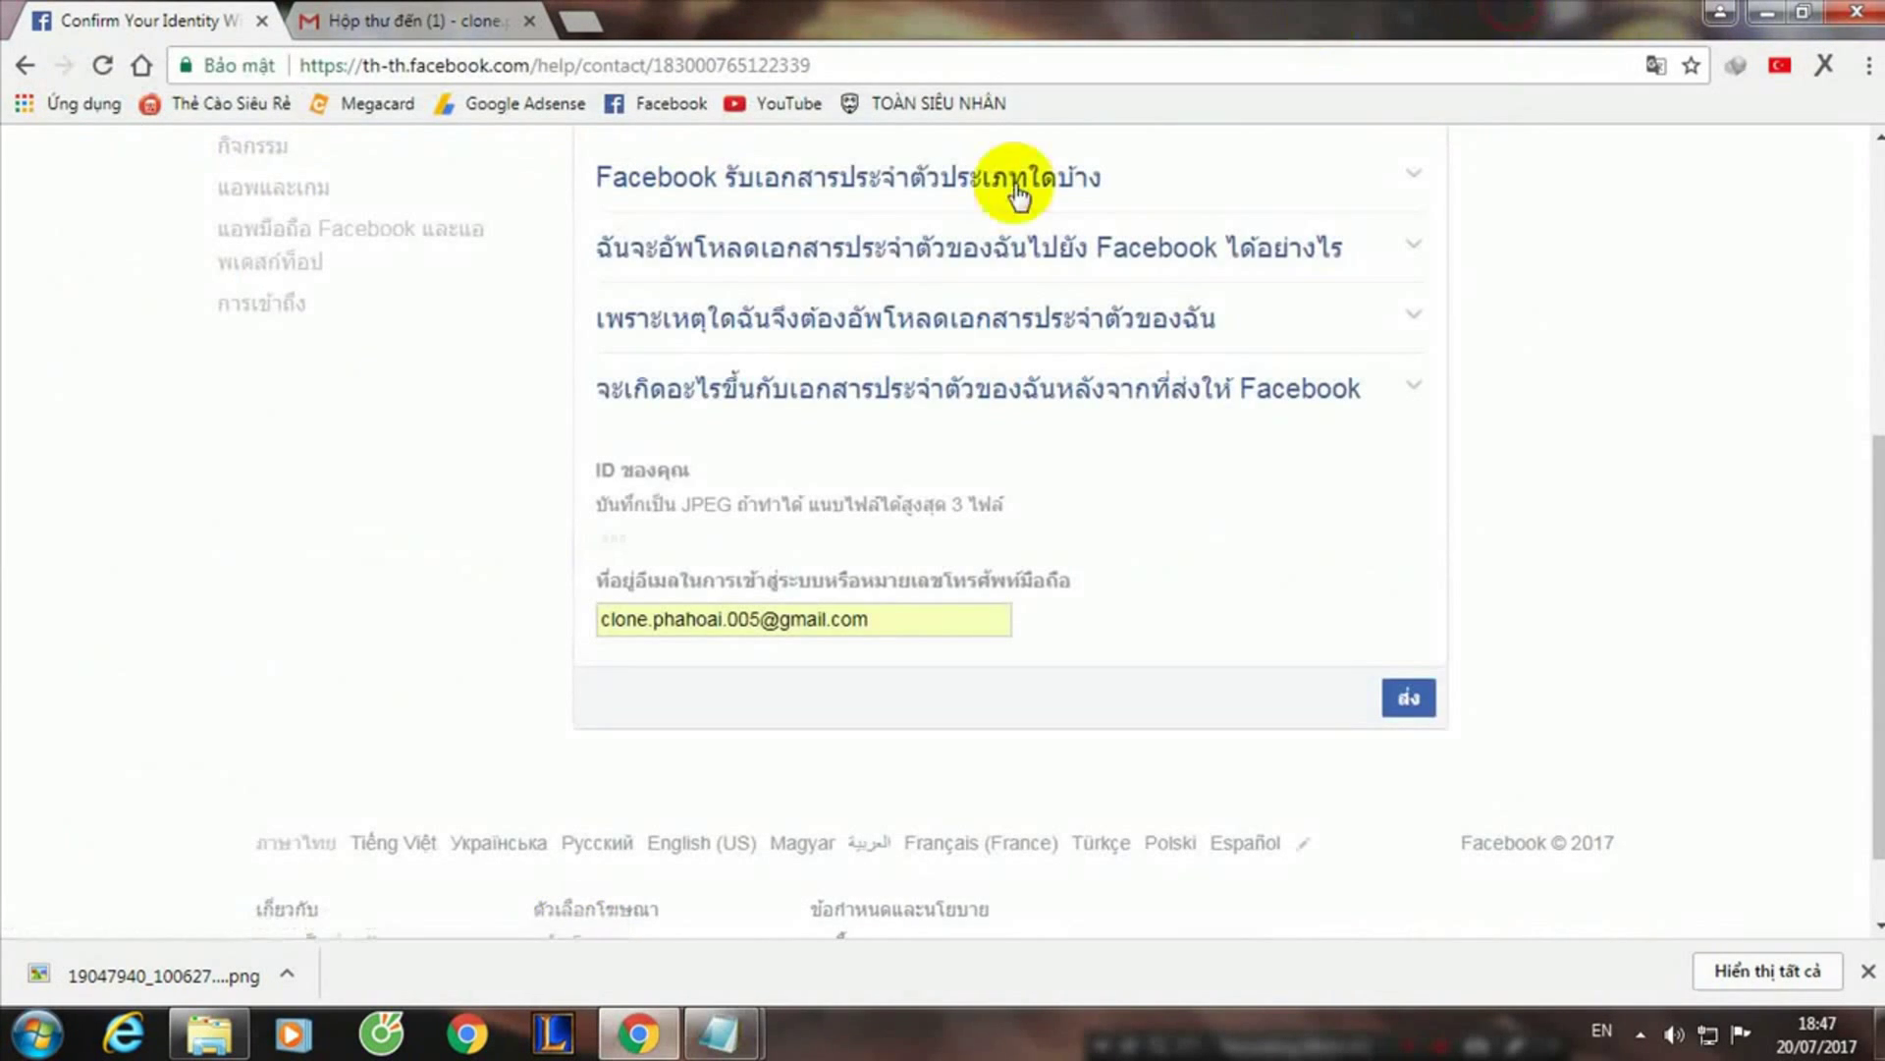
pyautogui.scroll(4, 1076, 632)
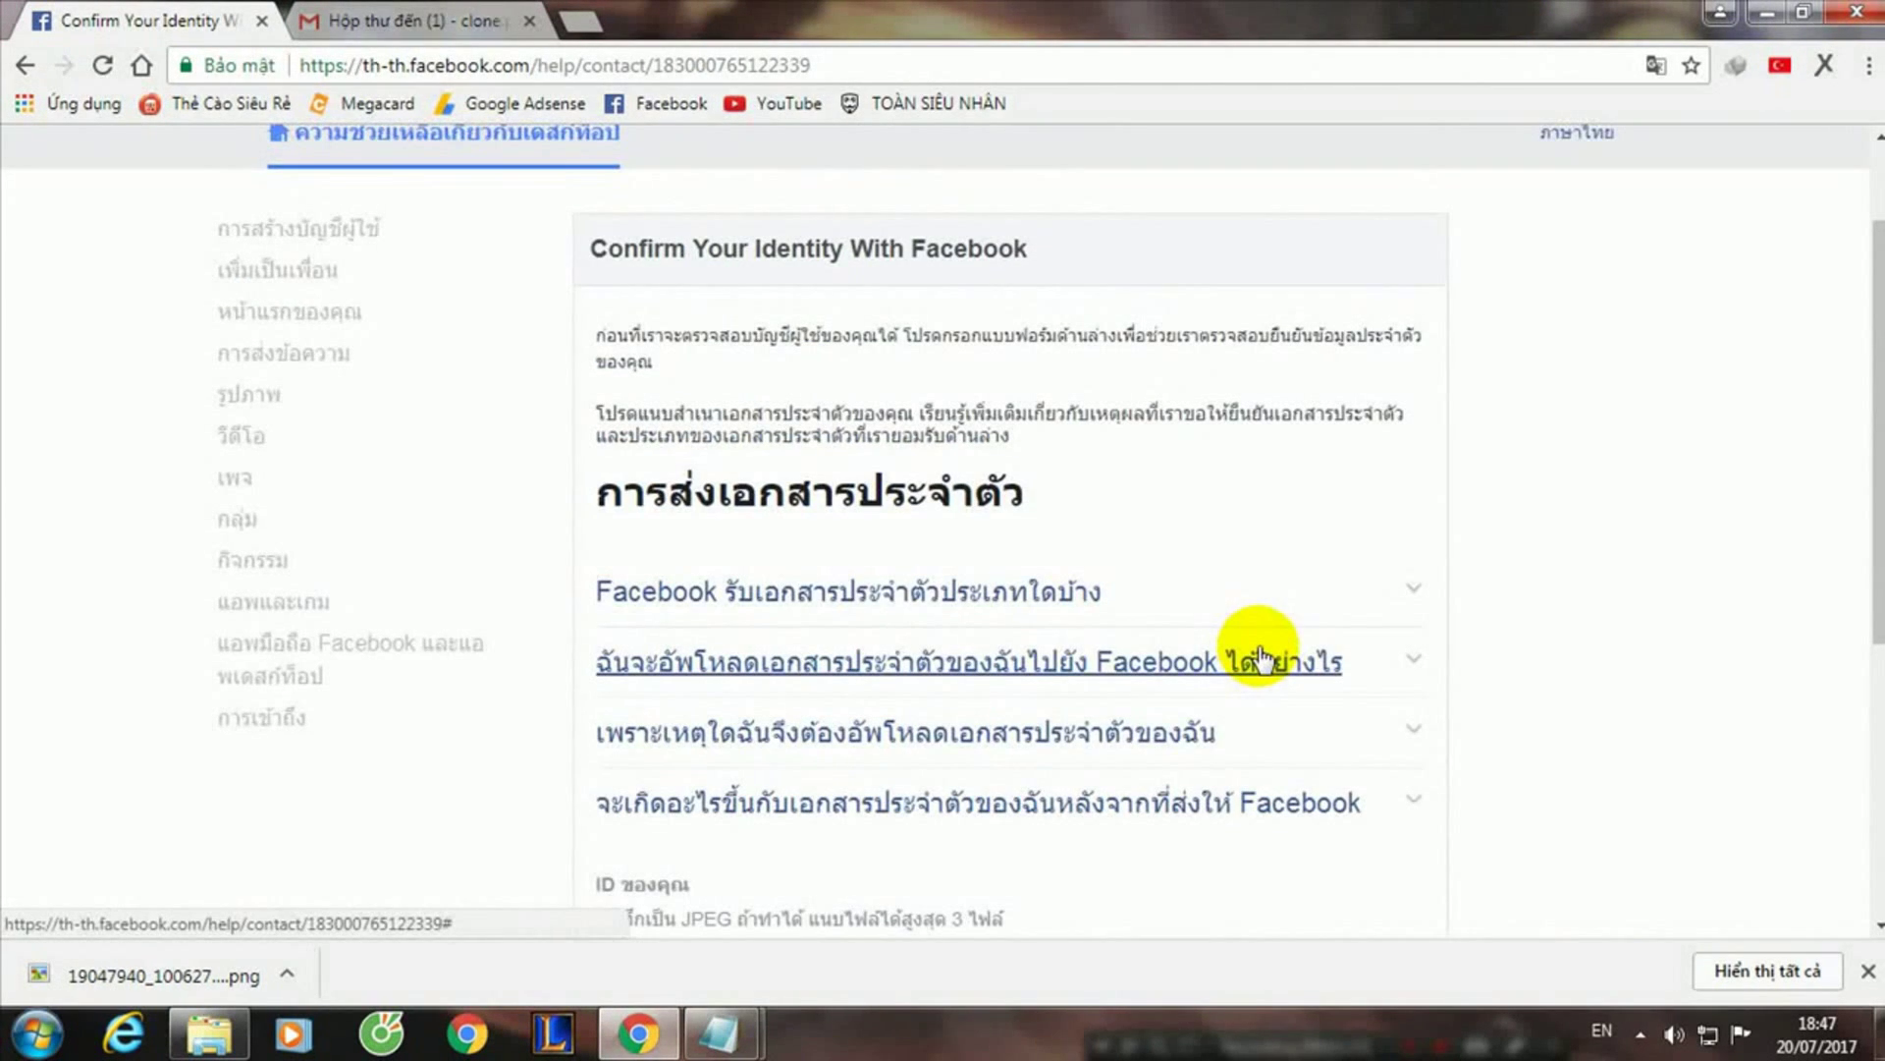
pyautogui.scroll(-4, 1027, 616)
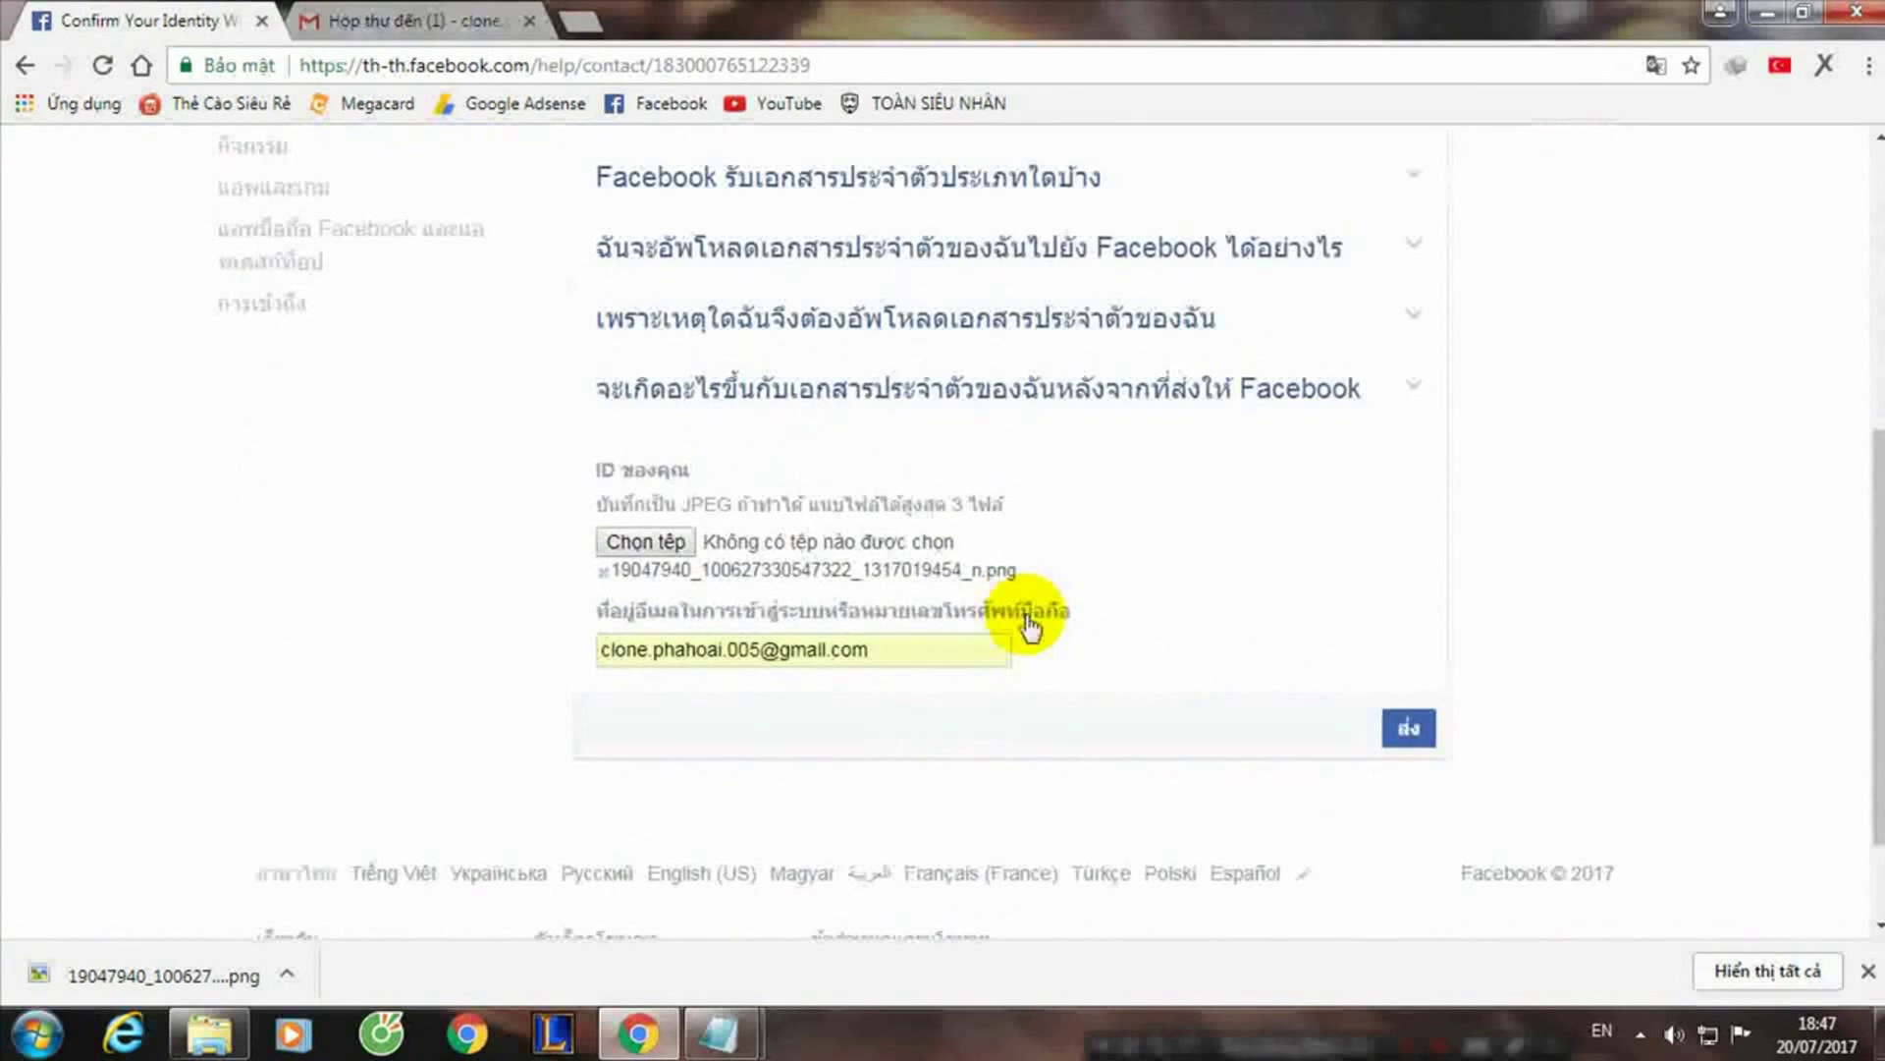
pyautogui.click(1390, 739)
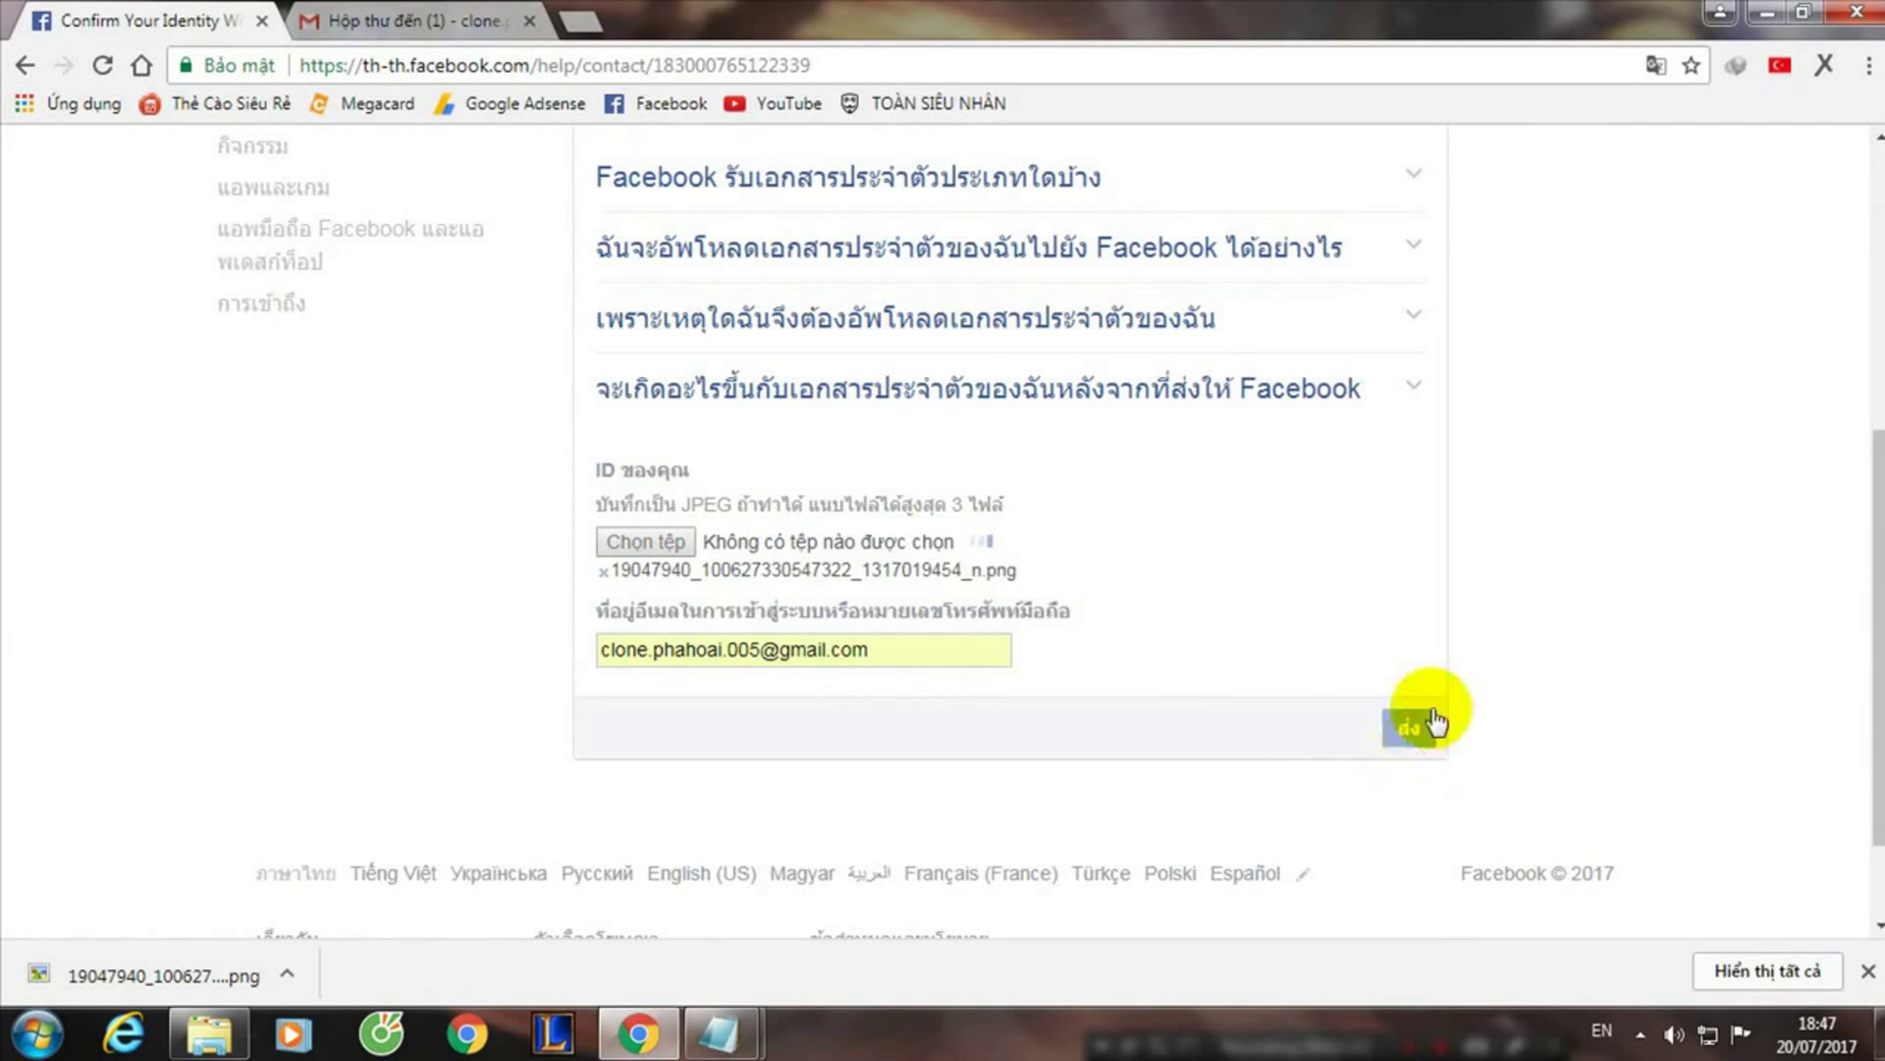
pyautogui.click(1414, 727)
# Add the note 'Ok ra case tiếp' to the case log
pyautogui.click(709, 1036)
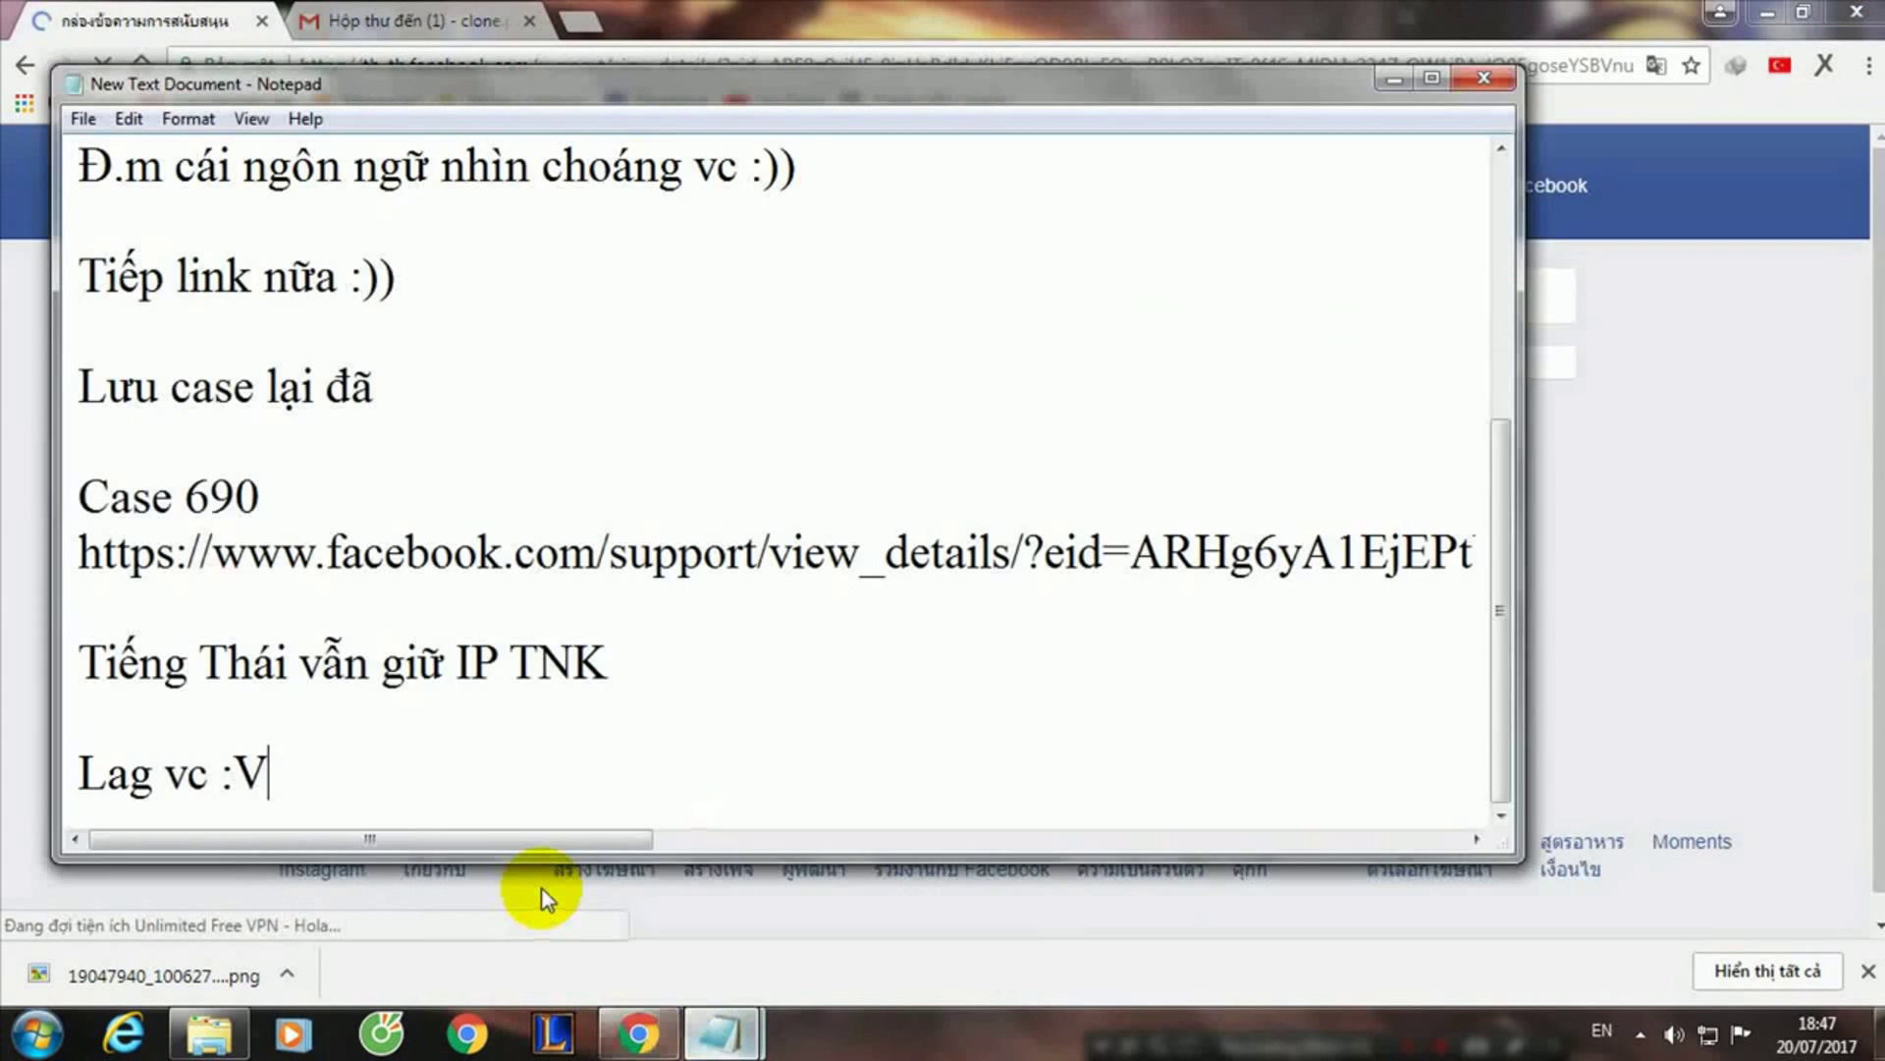
pyautogui.press('Return')
pyautogui.press('Return')
pyautogui.write('Ok ra ')
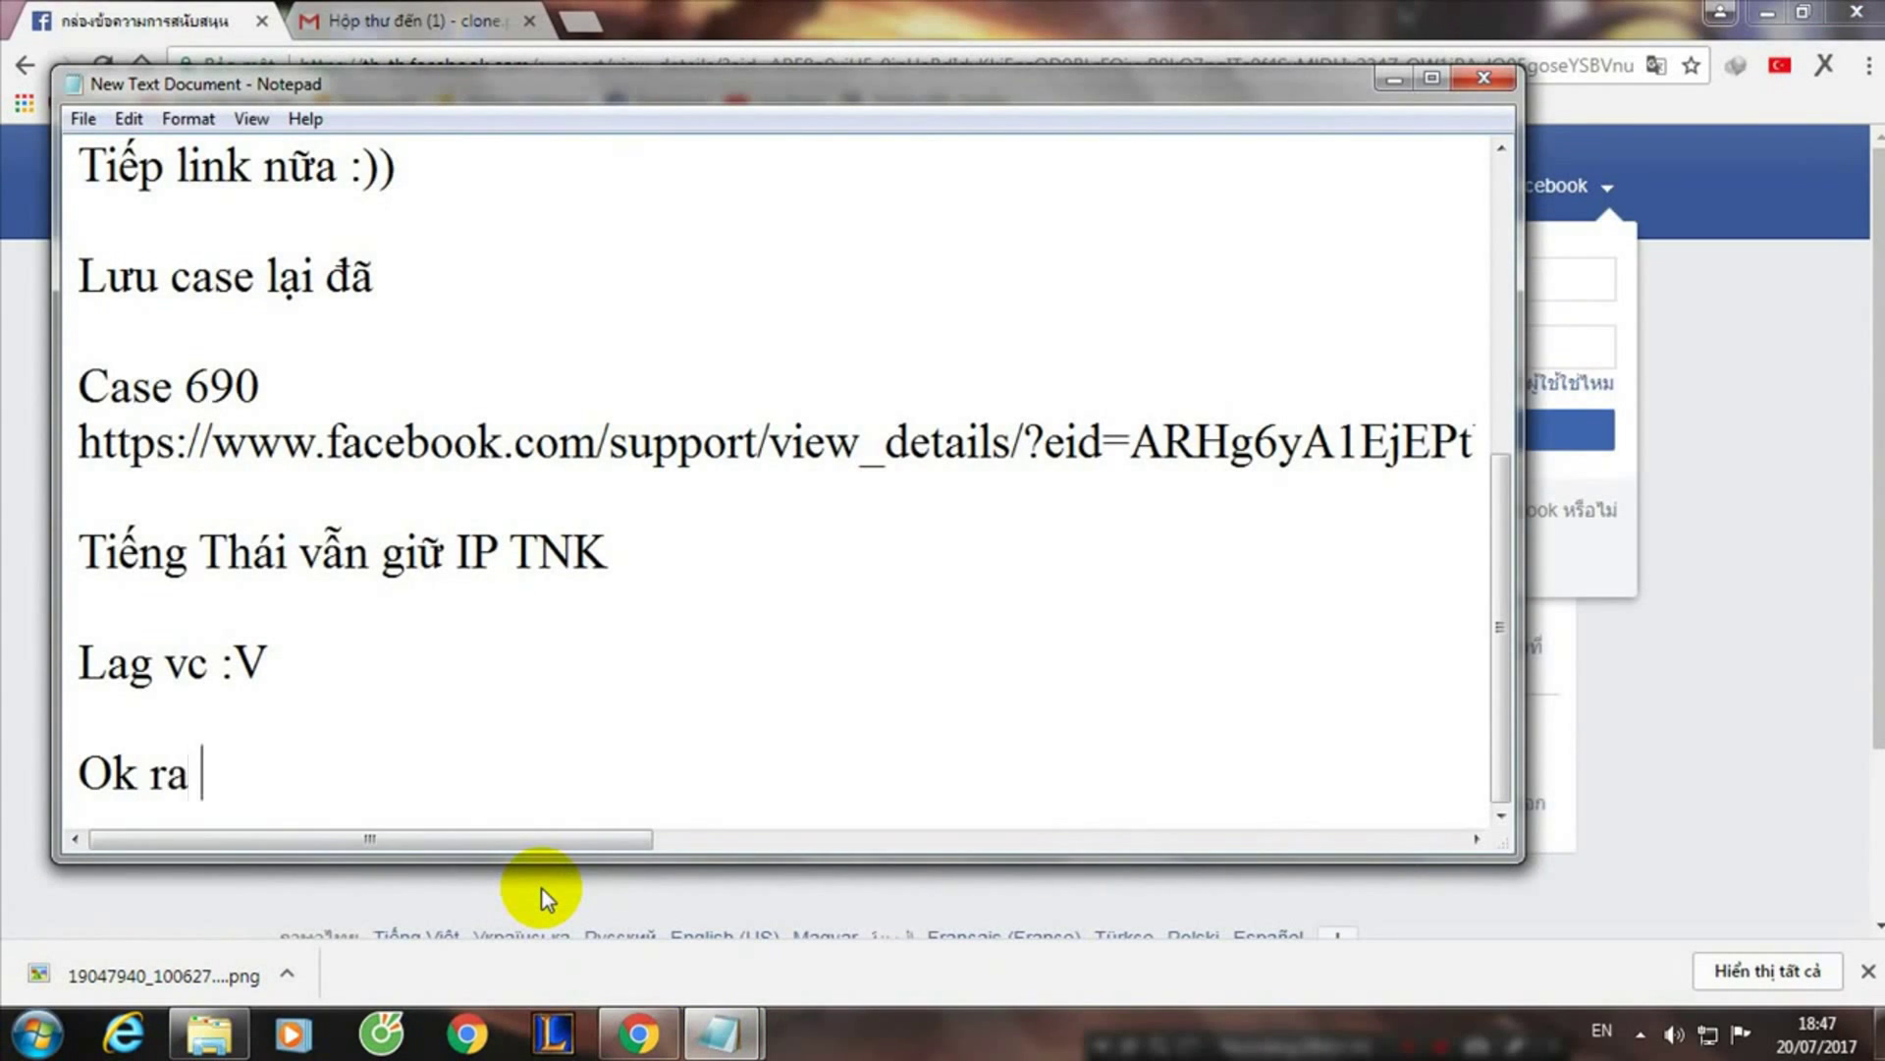
pyautogui.write('case tiếp')
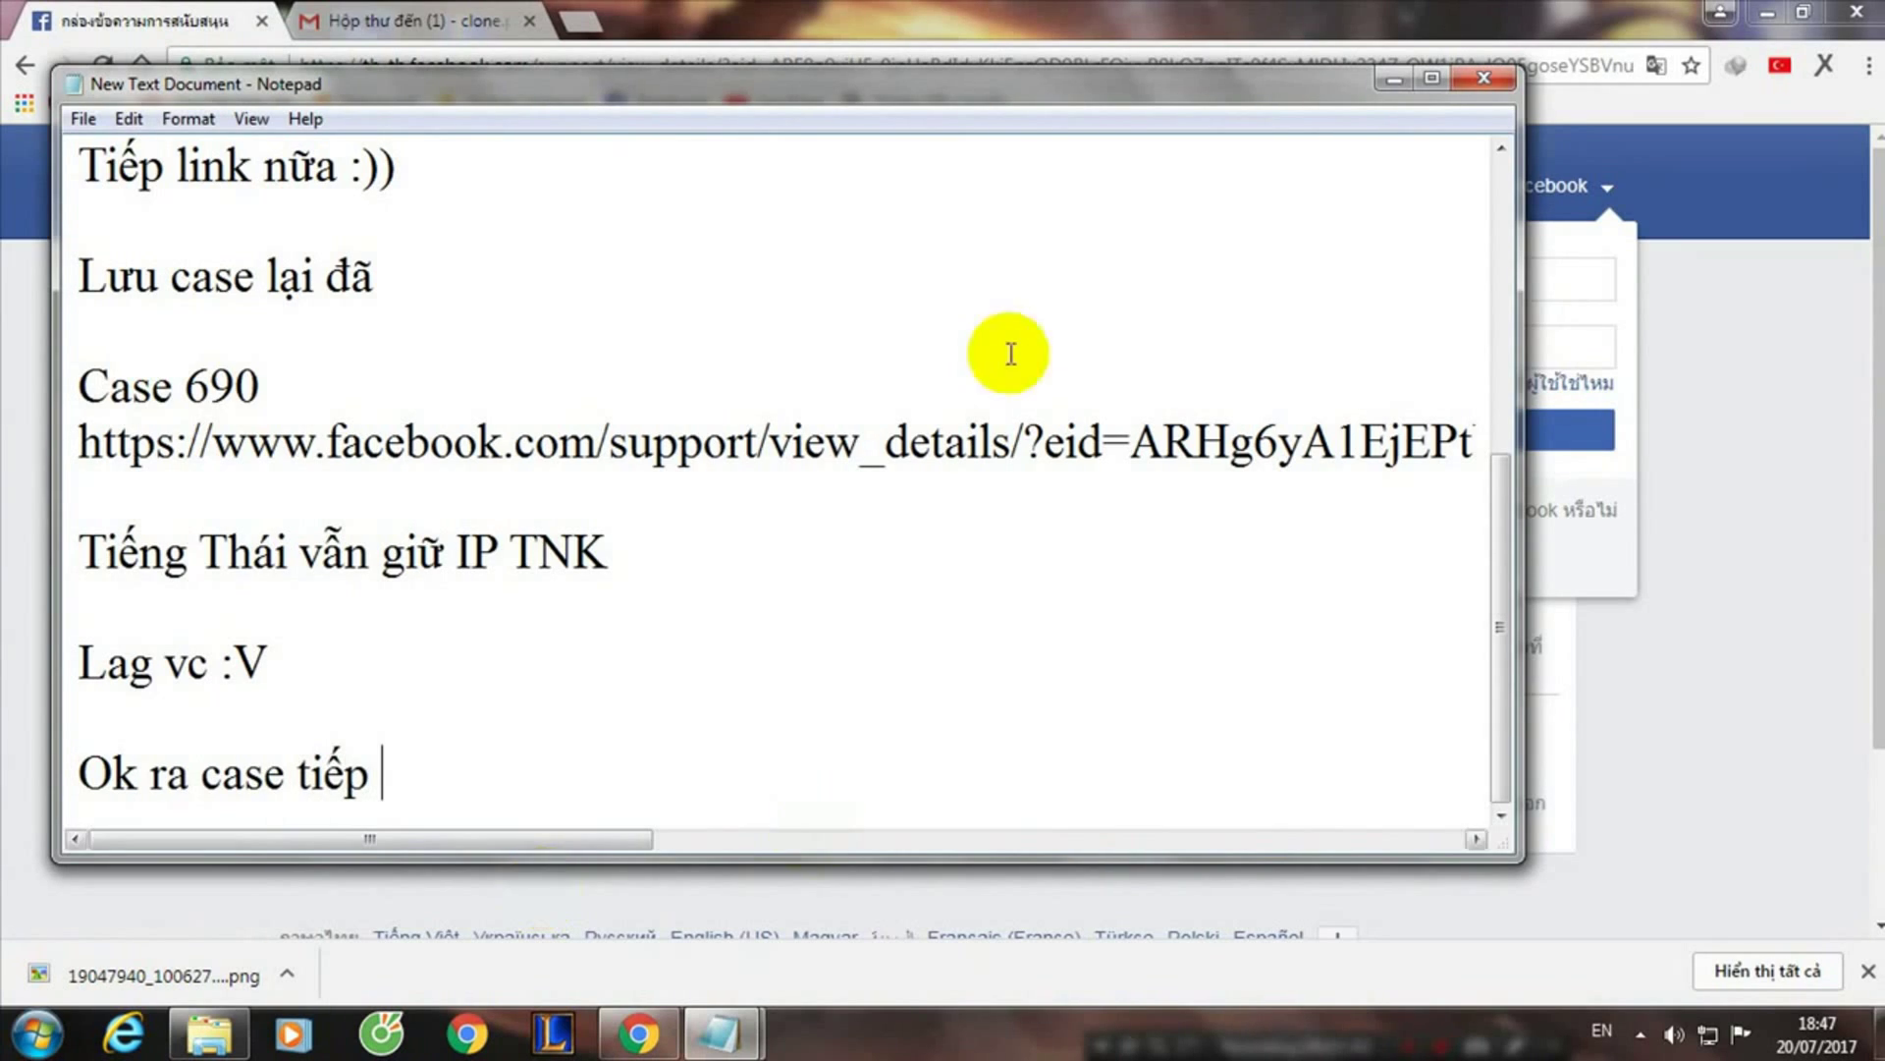
pyautogui.press('Return')
# Log 'Case 339' with its copied support-case link below it, then minimize Notepad
pyautogui.click(889, 18)
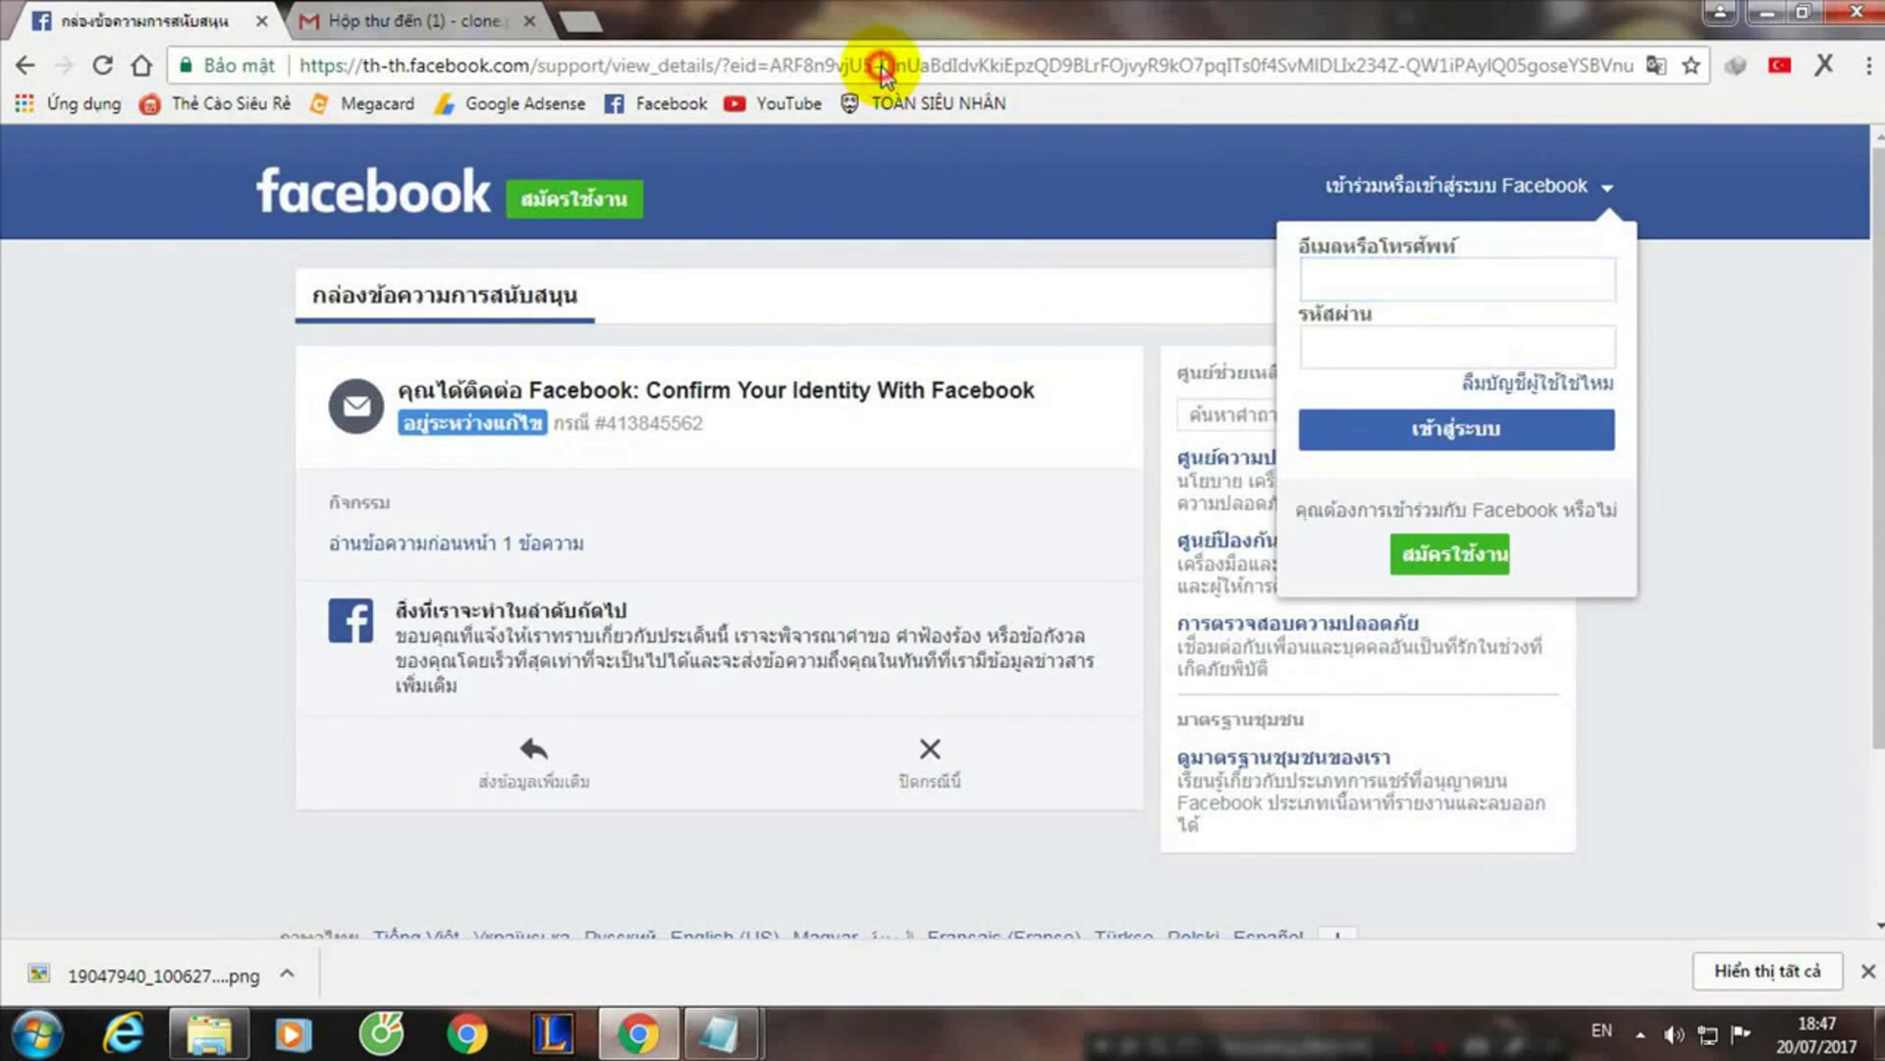
pyautogui.click(880, 67)
pyautogui.moveTo(719, 1034)
pyautogui.click(589, 917)
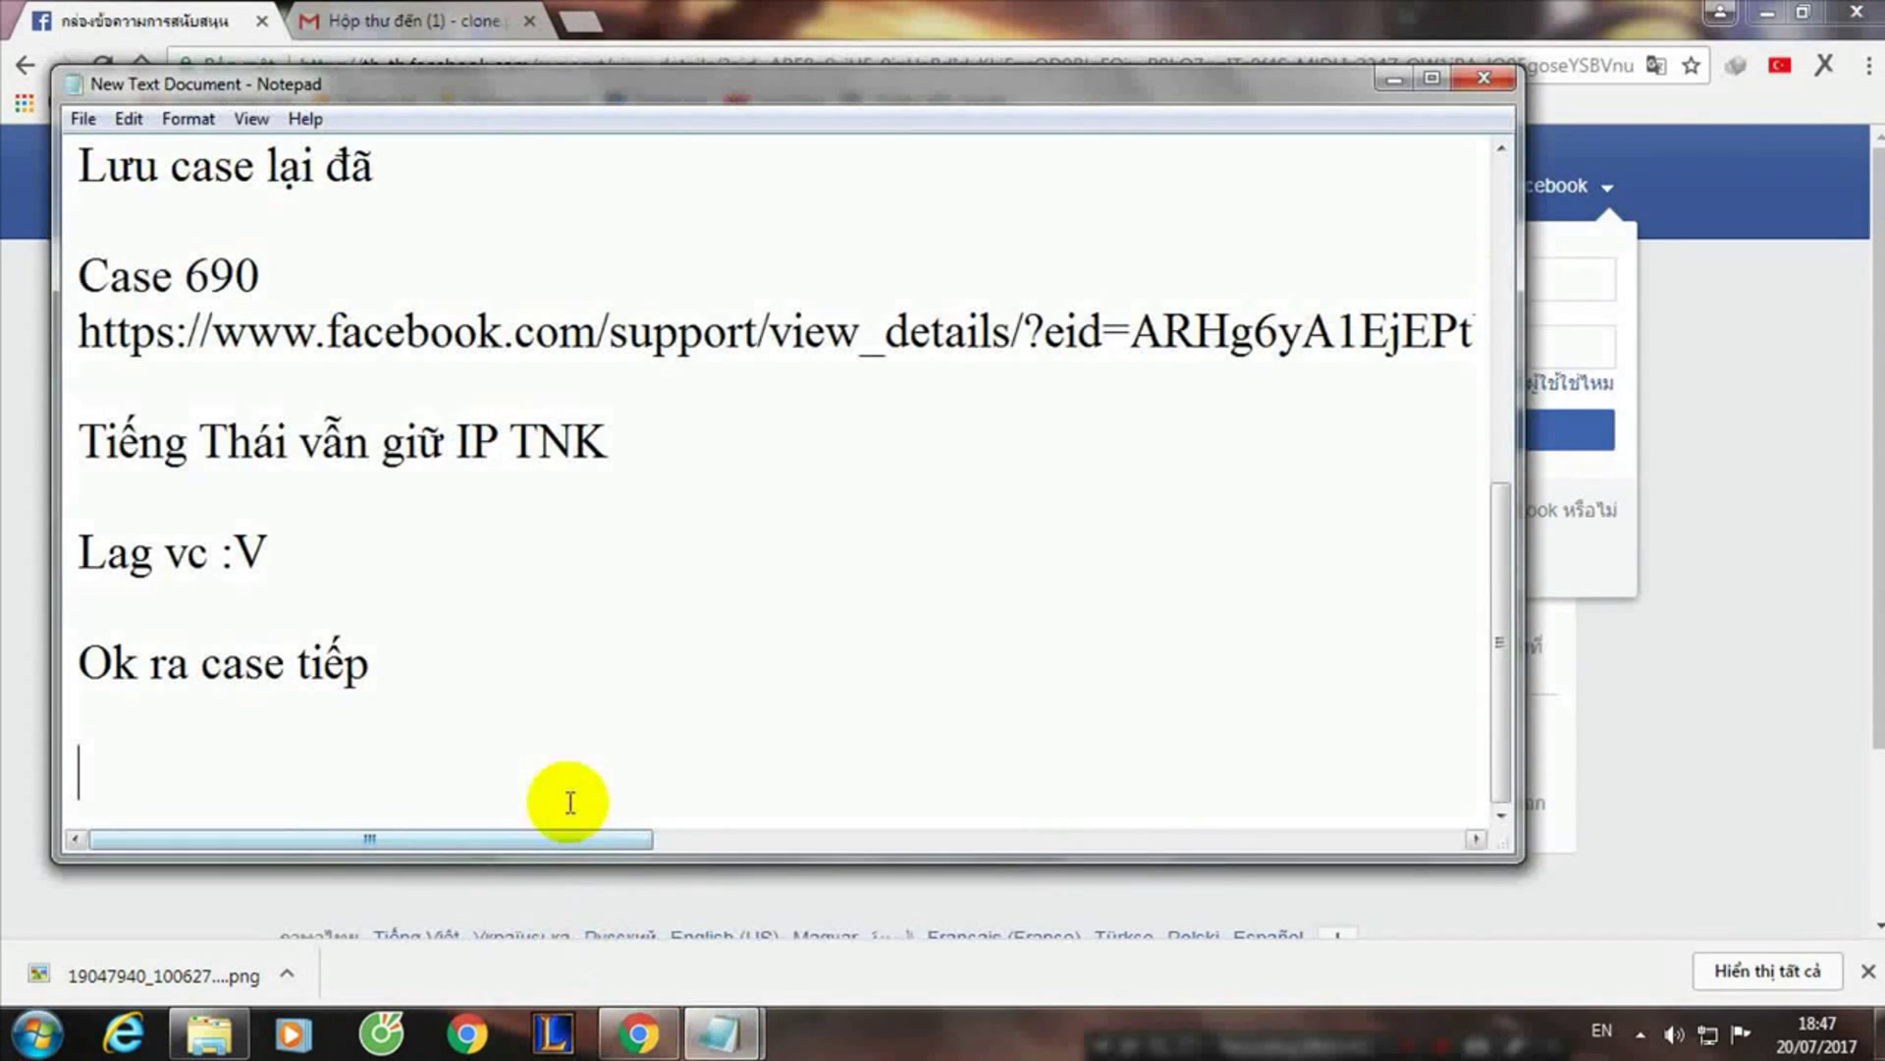
pyautogui.write('Case ')
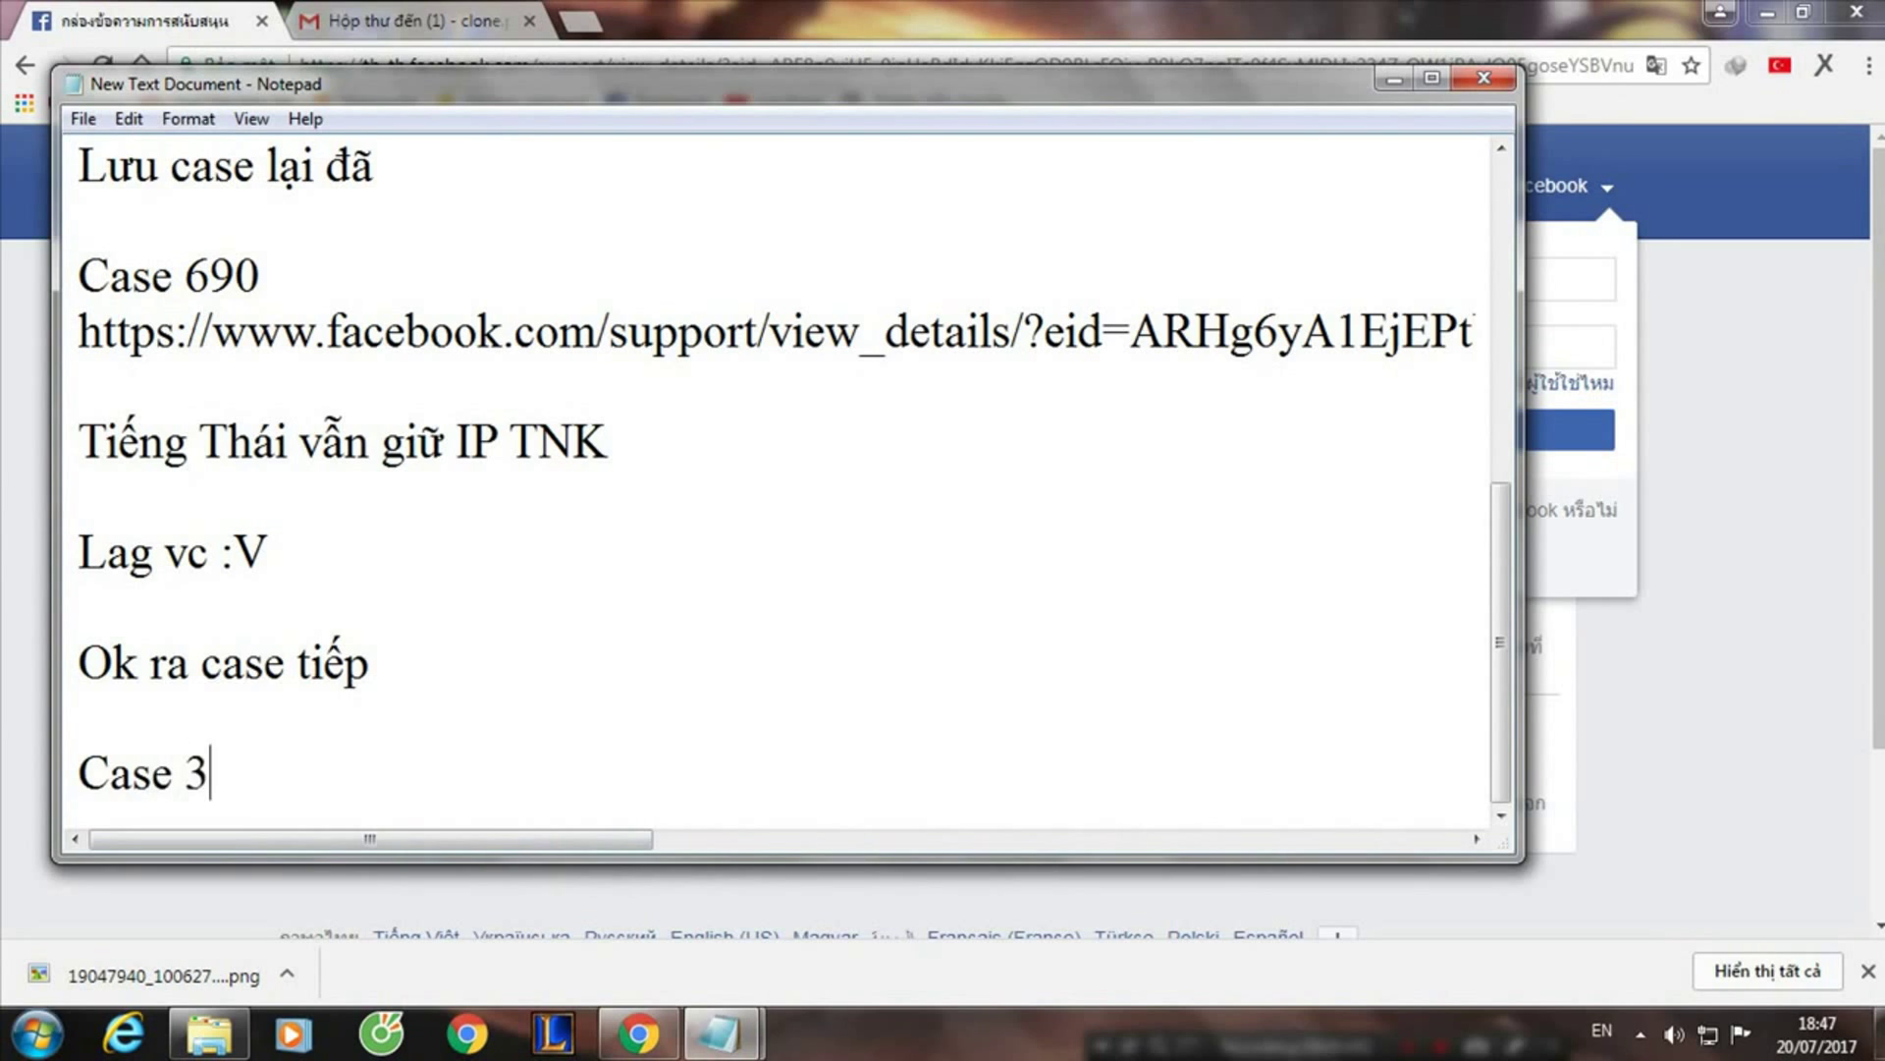
pyautogui.write('339')
pyautogui.press('Return')
pyautogui.hotkey('ctrl', 'v')
pyautogui.press('Return')
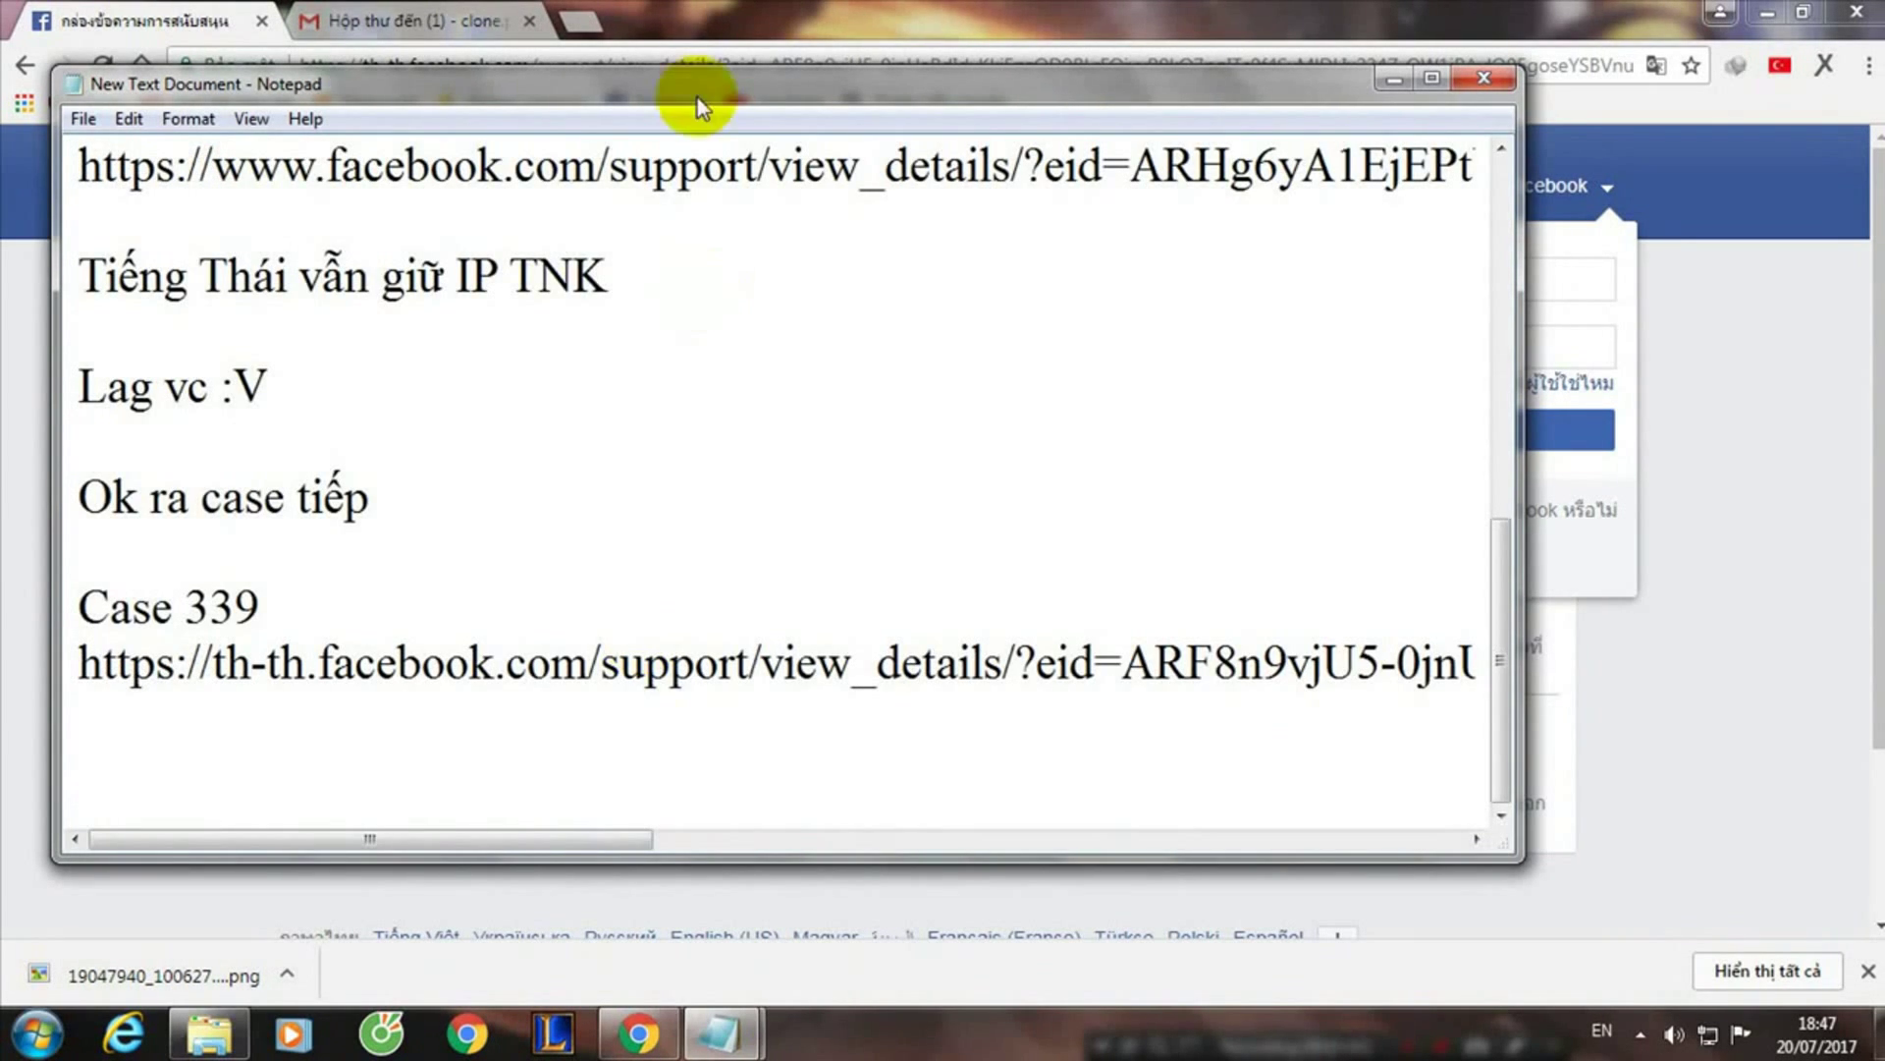
pyautogui.press('super+Down')
# Highlight the '( Log acc 72h vào )' note in the Unlock FAQ file, then return to the case log
pyautogui.click(849, 908)
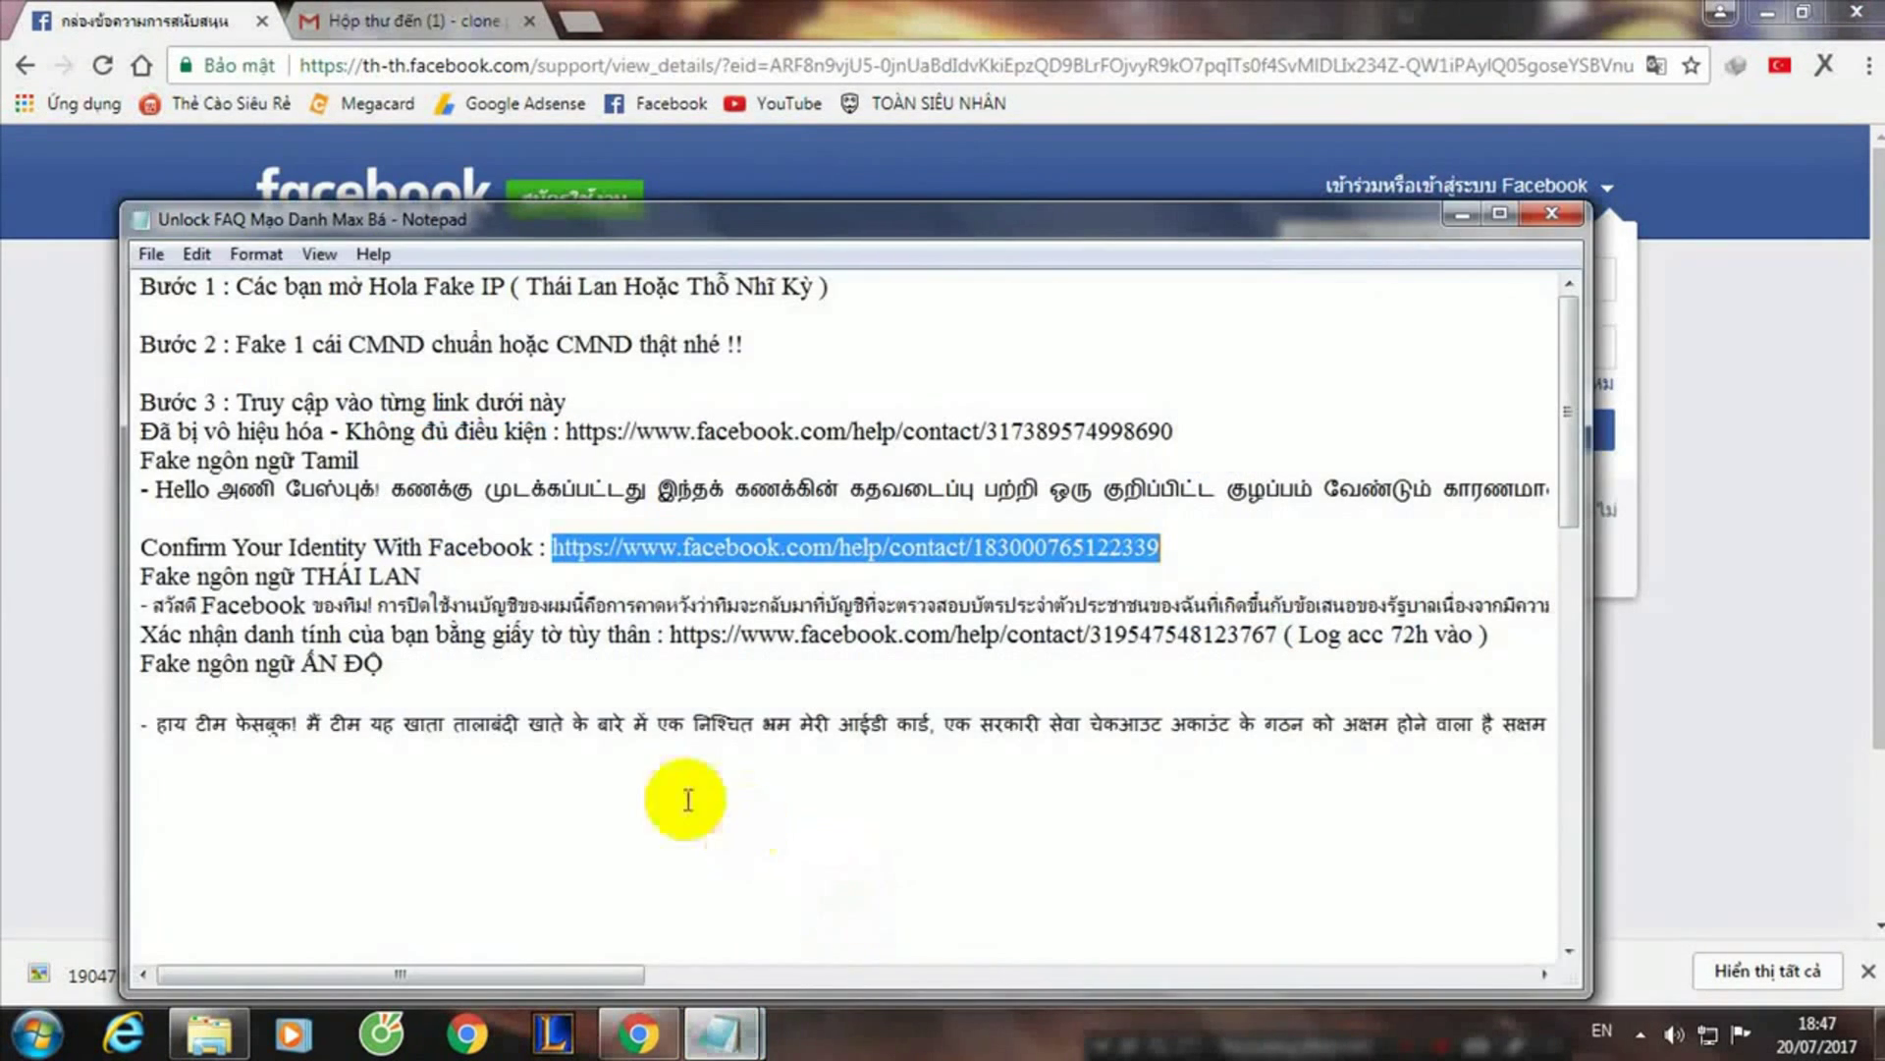
pyautogui.moveTo(355, 605)
pyautogui.mouseDown()
pyautogui.moveTo(730, 668)
pyautogui.moveTo(1279, 636)
pyautogui.moveTo(1468, 685)
pyautogui.mouseUp()
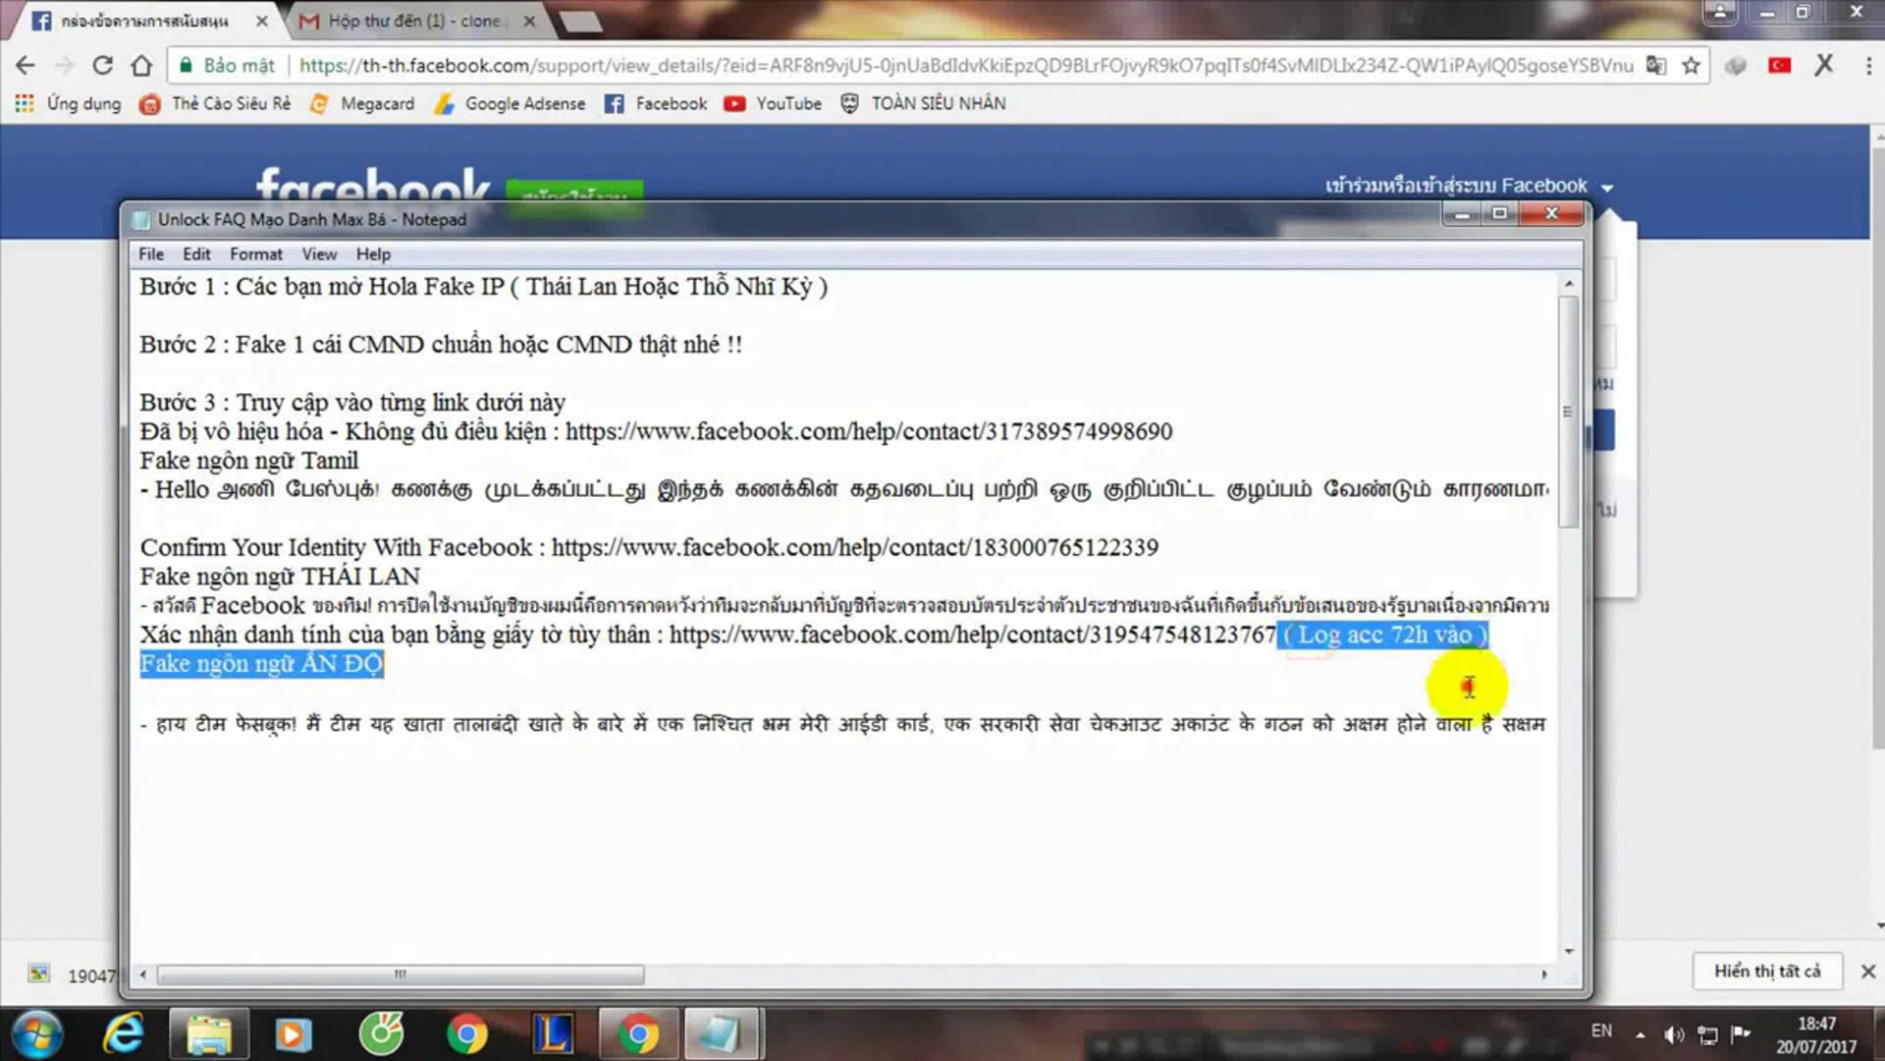
pyautogui.click(633, 903)
pyautogui.write('Đến link 767 thì ae kiếm acc 767 vào log nhé')
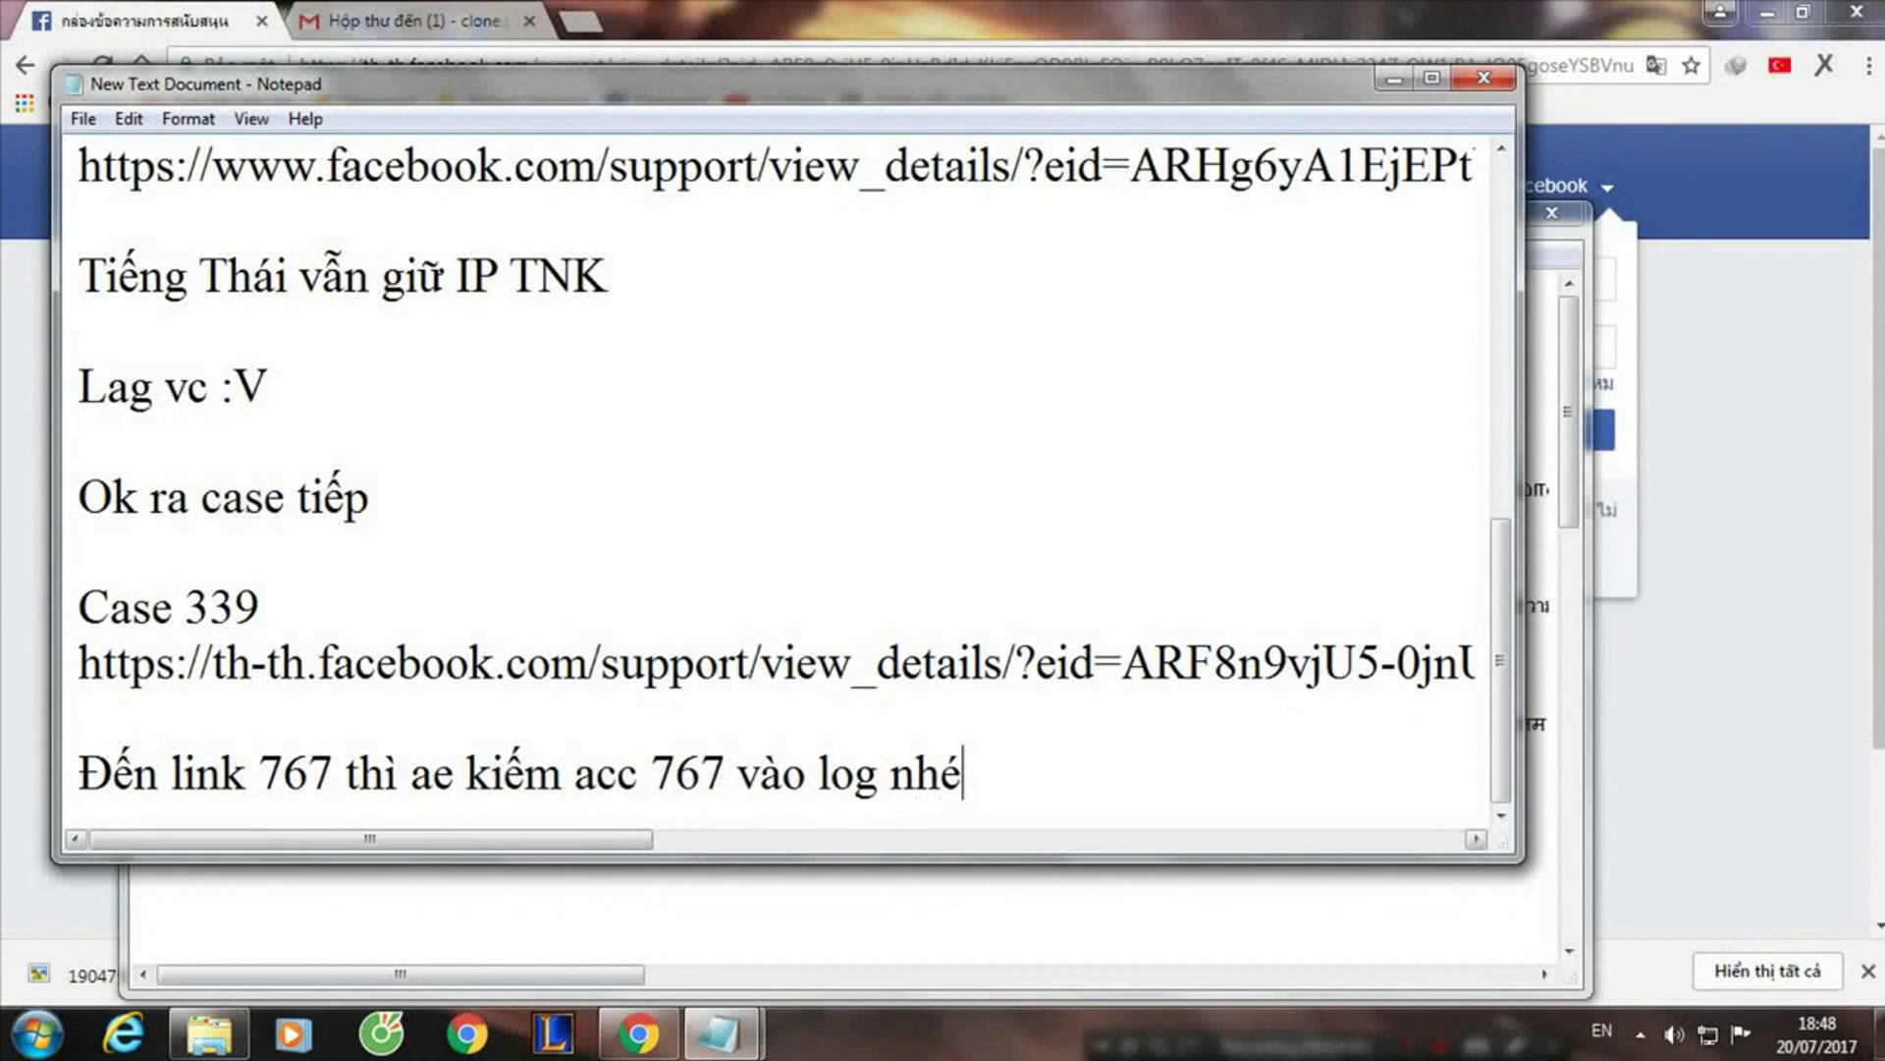
# Start a new line below the 767 login note
pyautogui.press('Return')
pyautogui.press('Return')
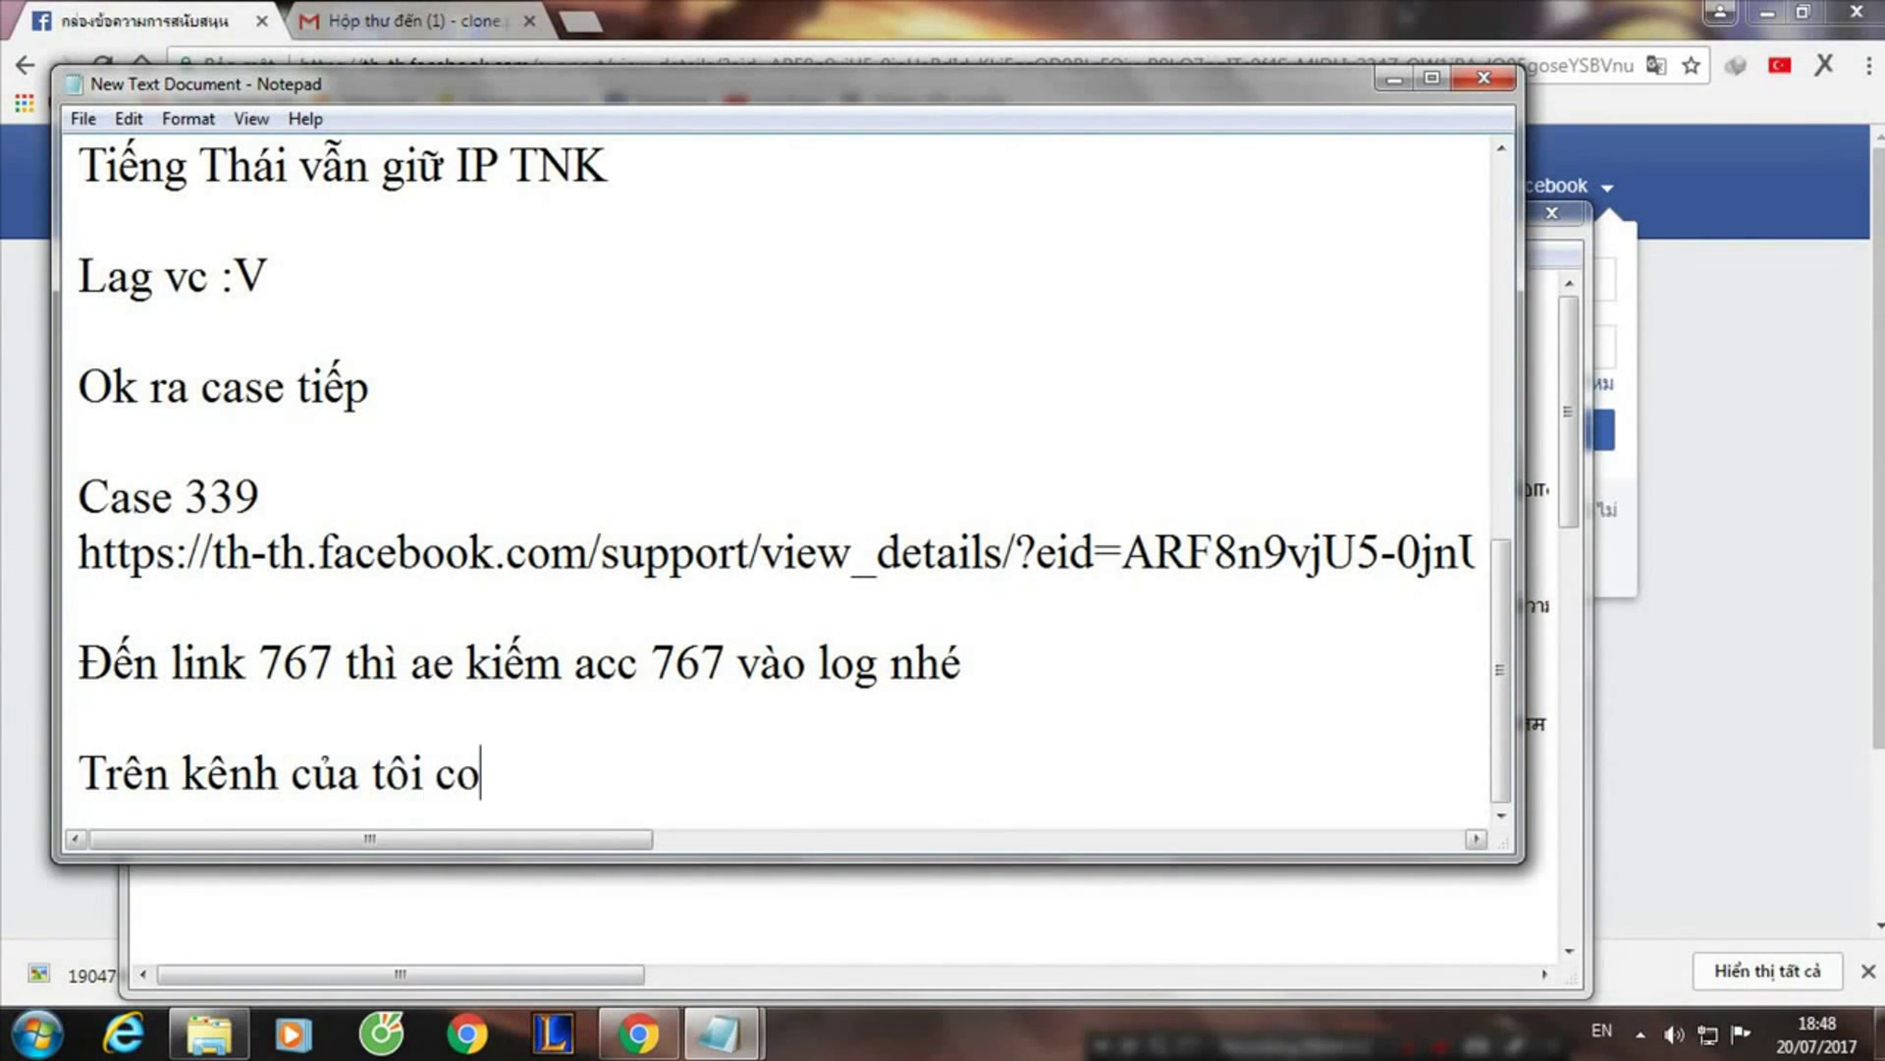
# Search YouTube for Toàn Siêu Nhân in a new incognito window
pyautogui.hotkey('alt', 'Tab')
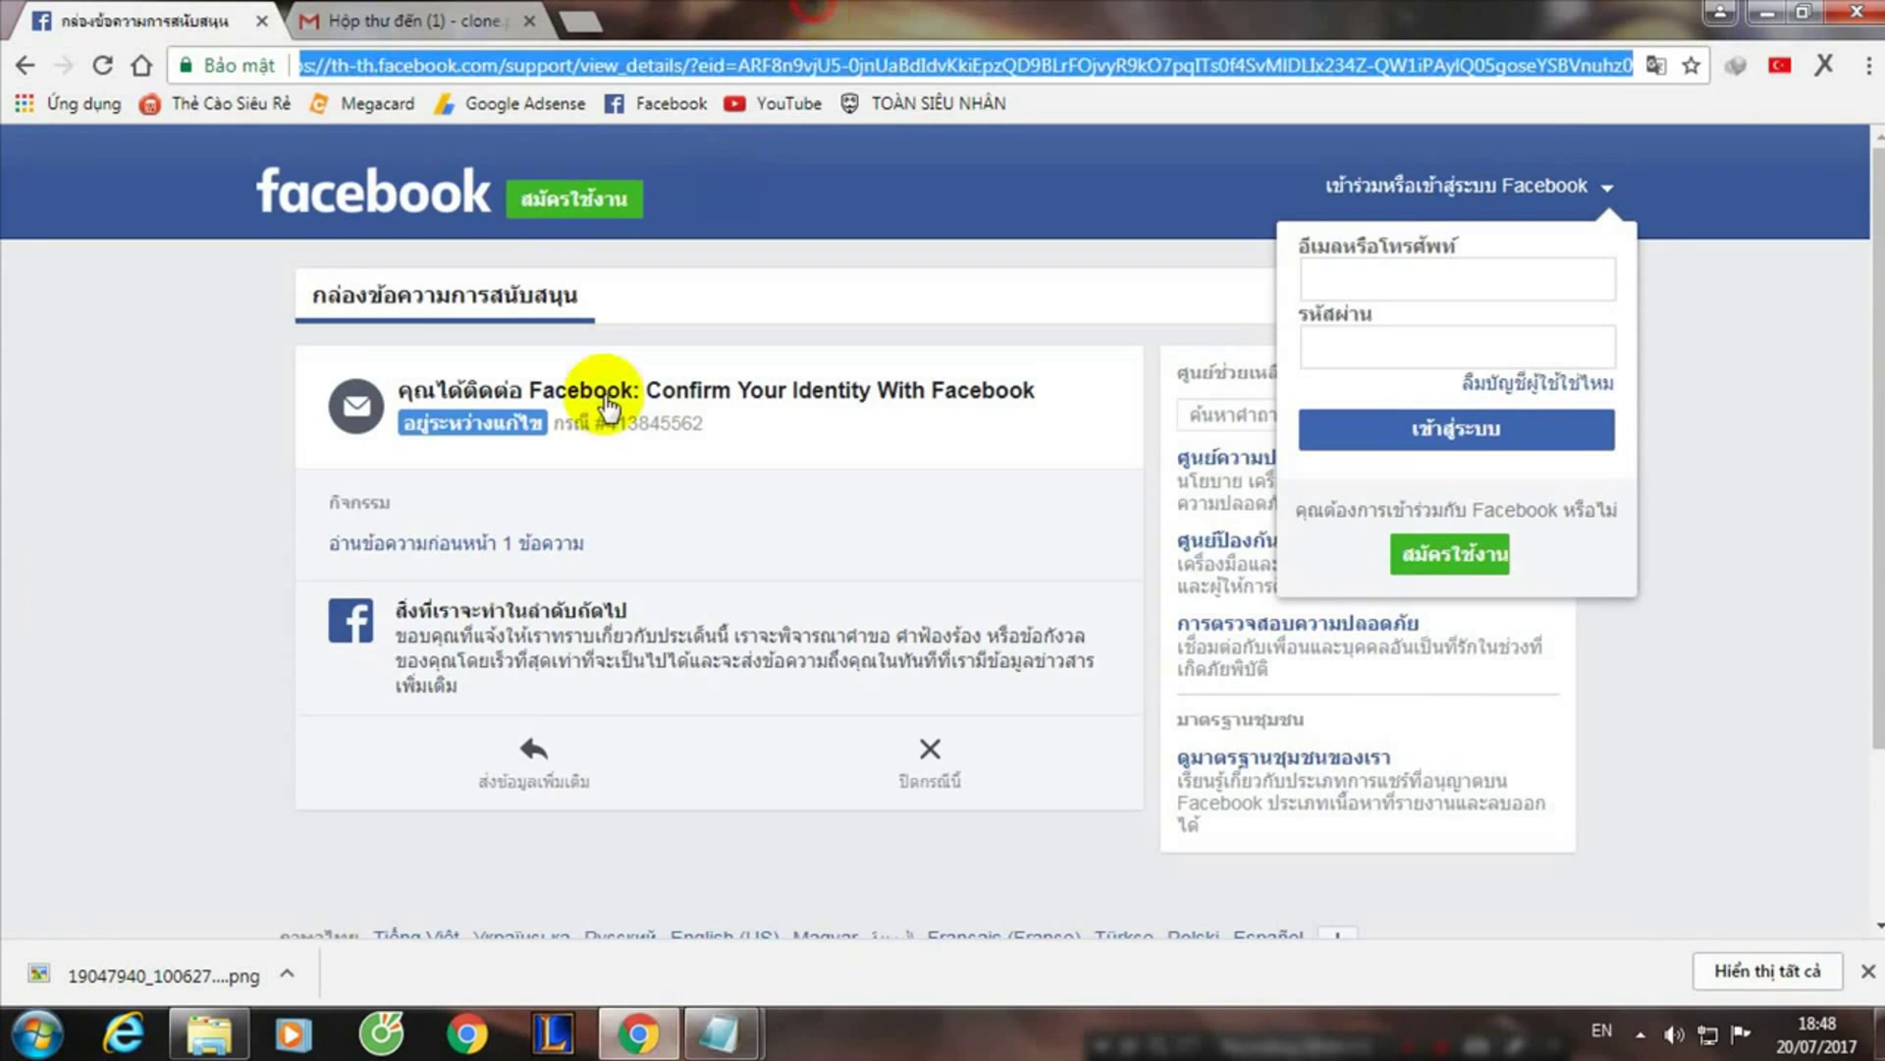
pyautogui.hotkey('ctrl', 'shift', 'n')
pyautogui.write('youtube.com')
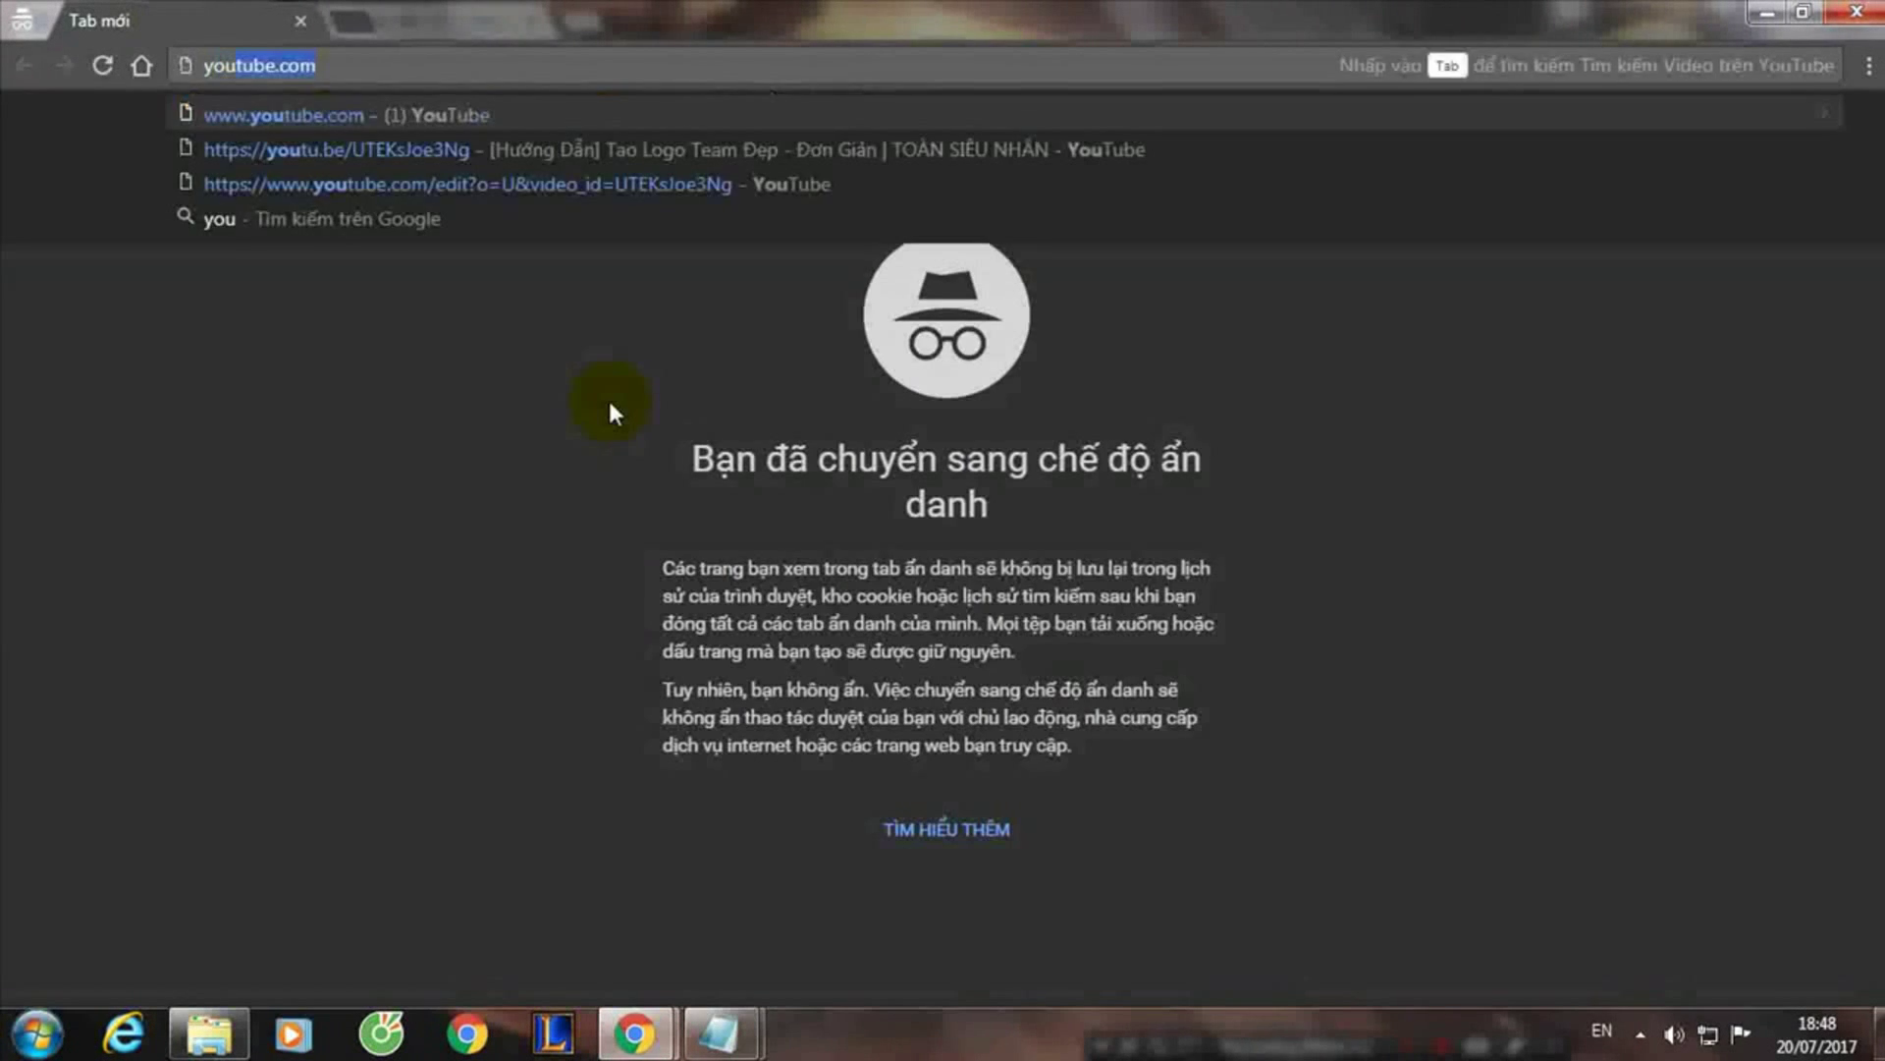
pyautogui.press('Return')
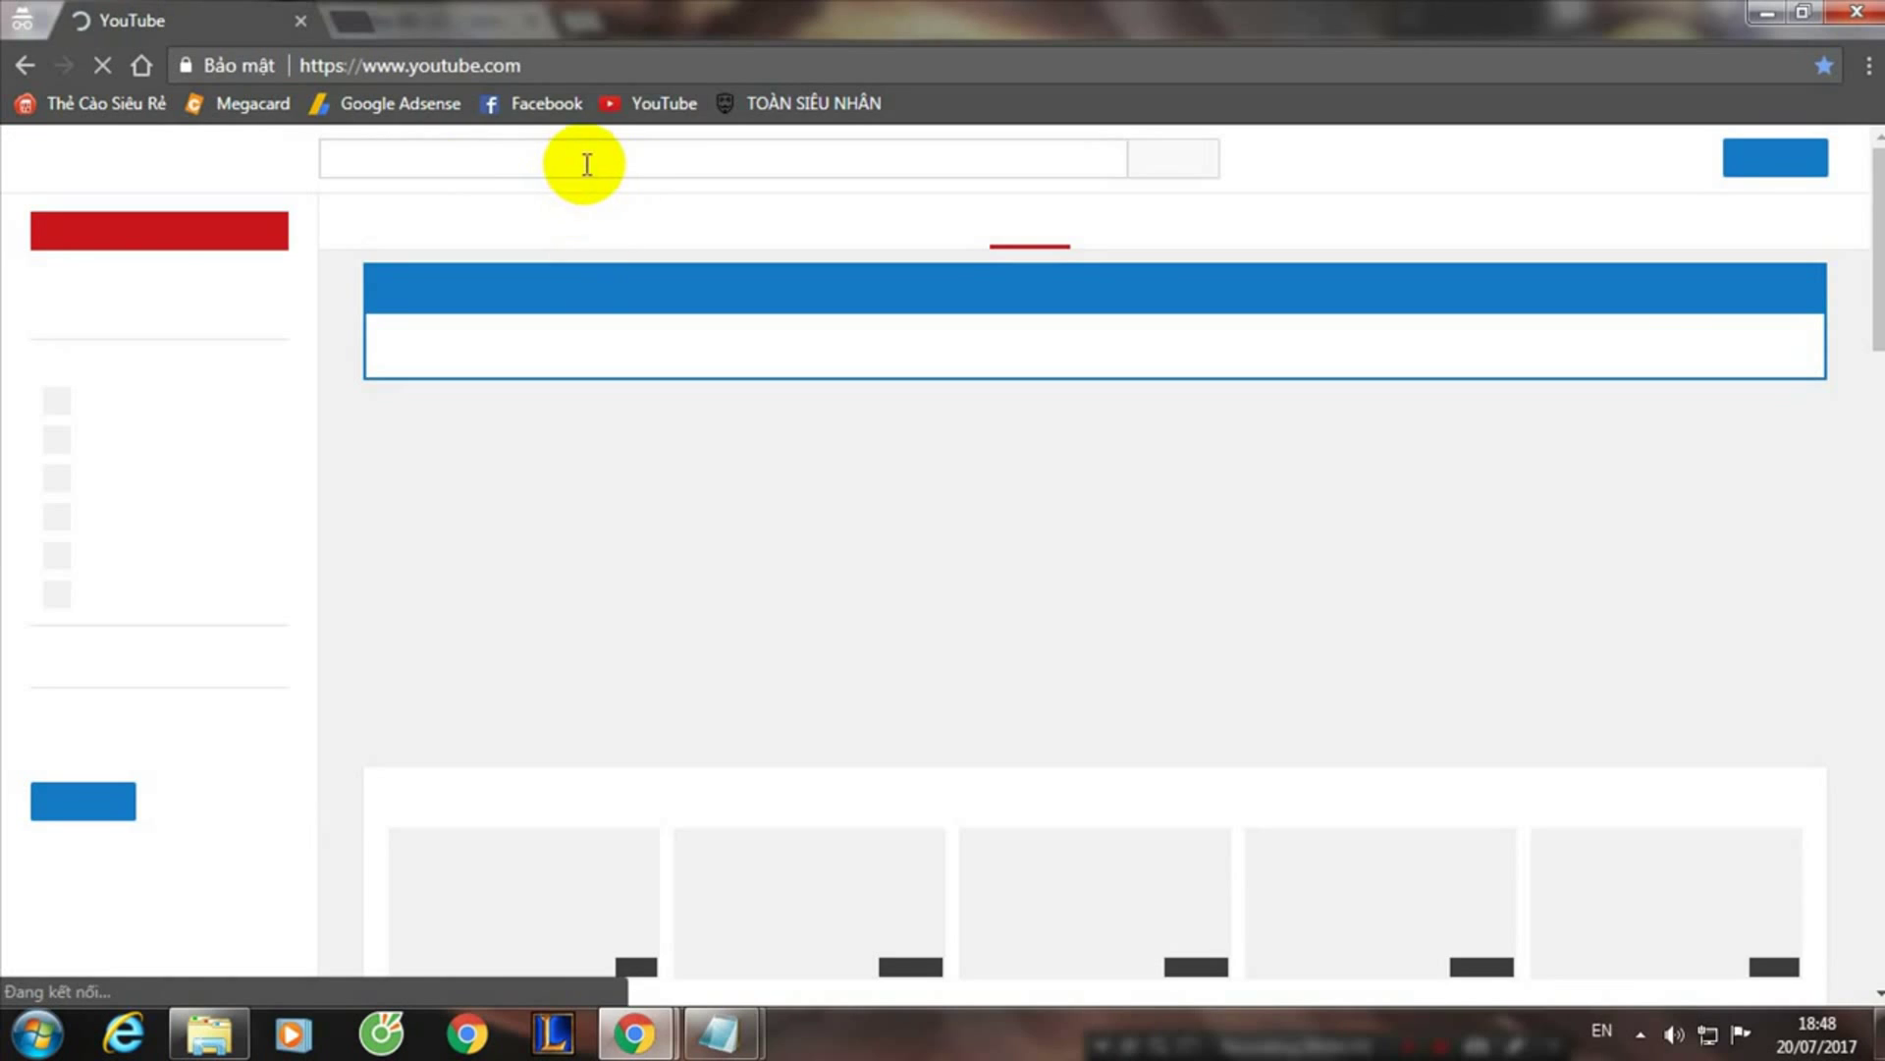
pyautogui.write('Toàn Si')
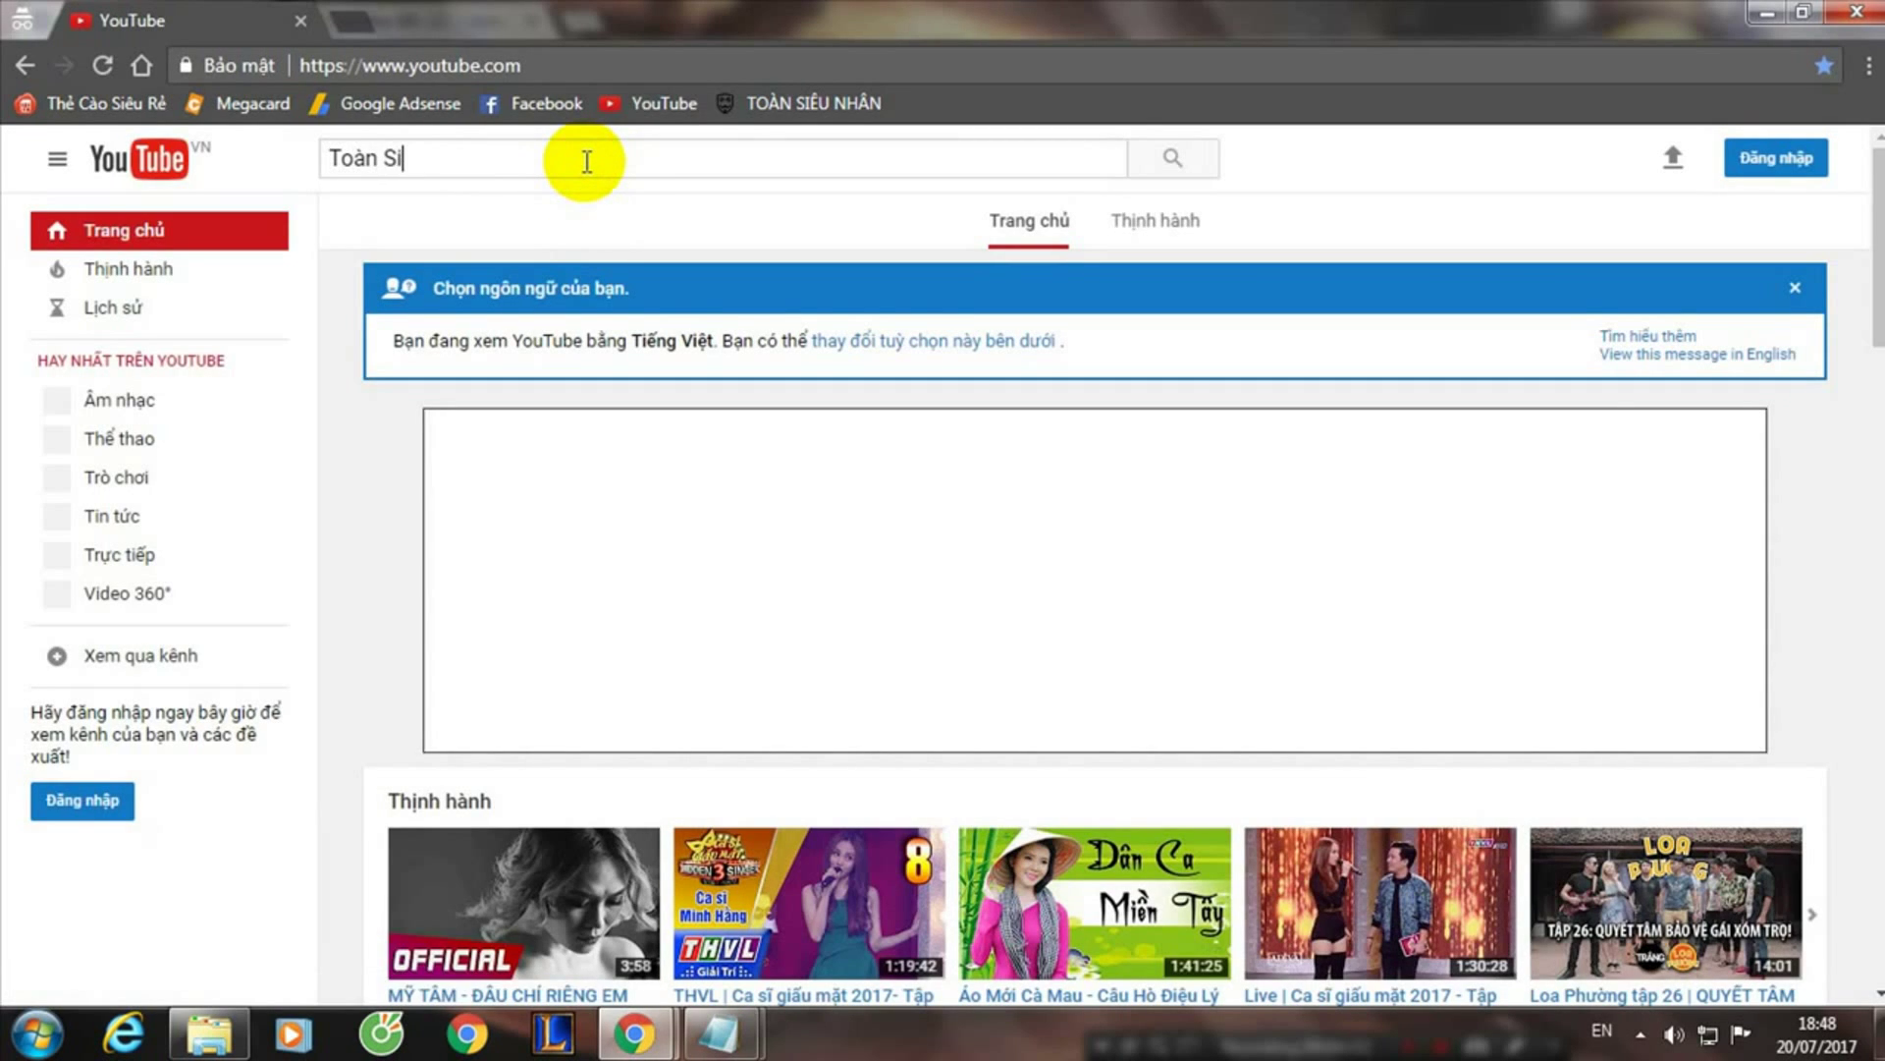
pyautogui.write('êu Nhân')
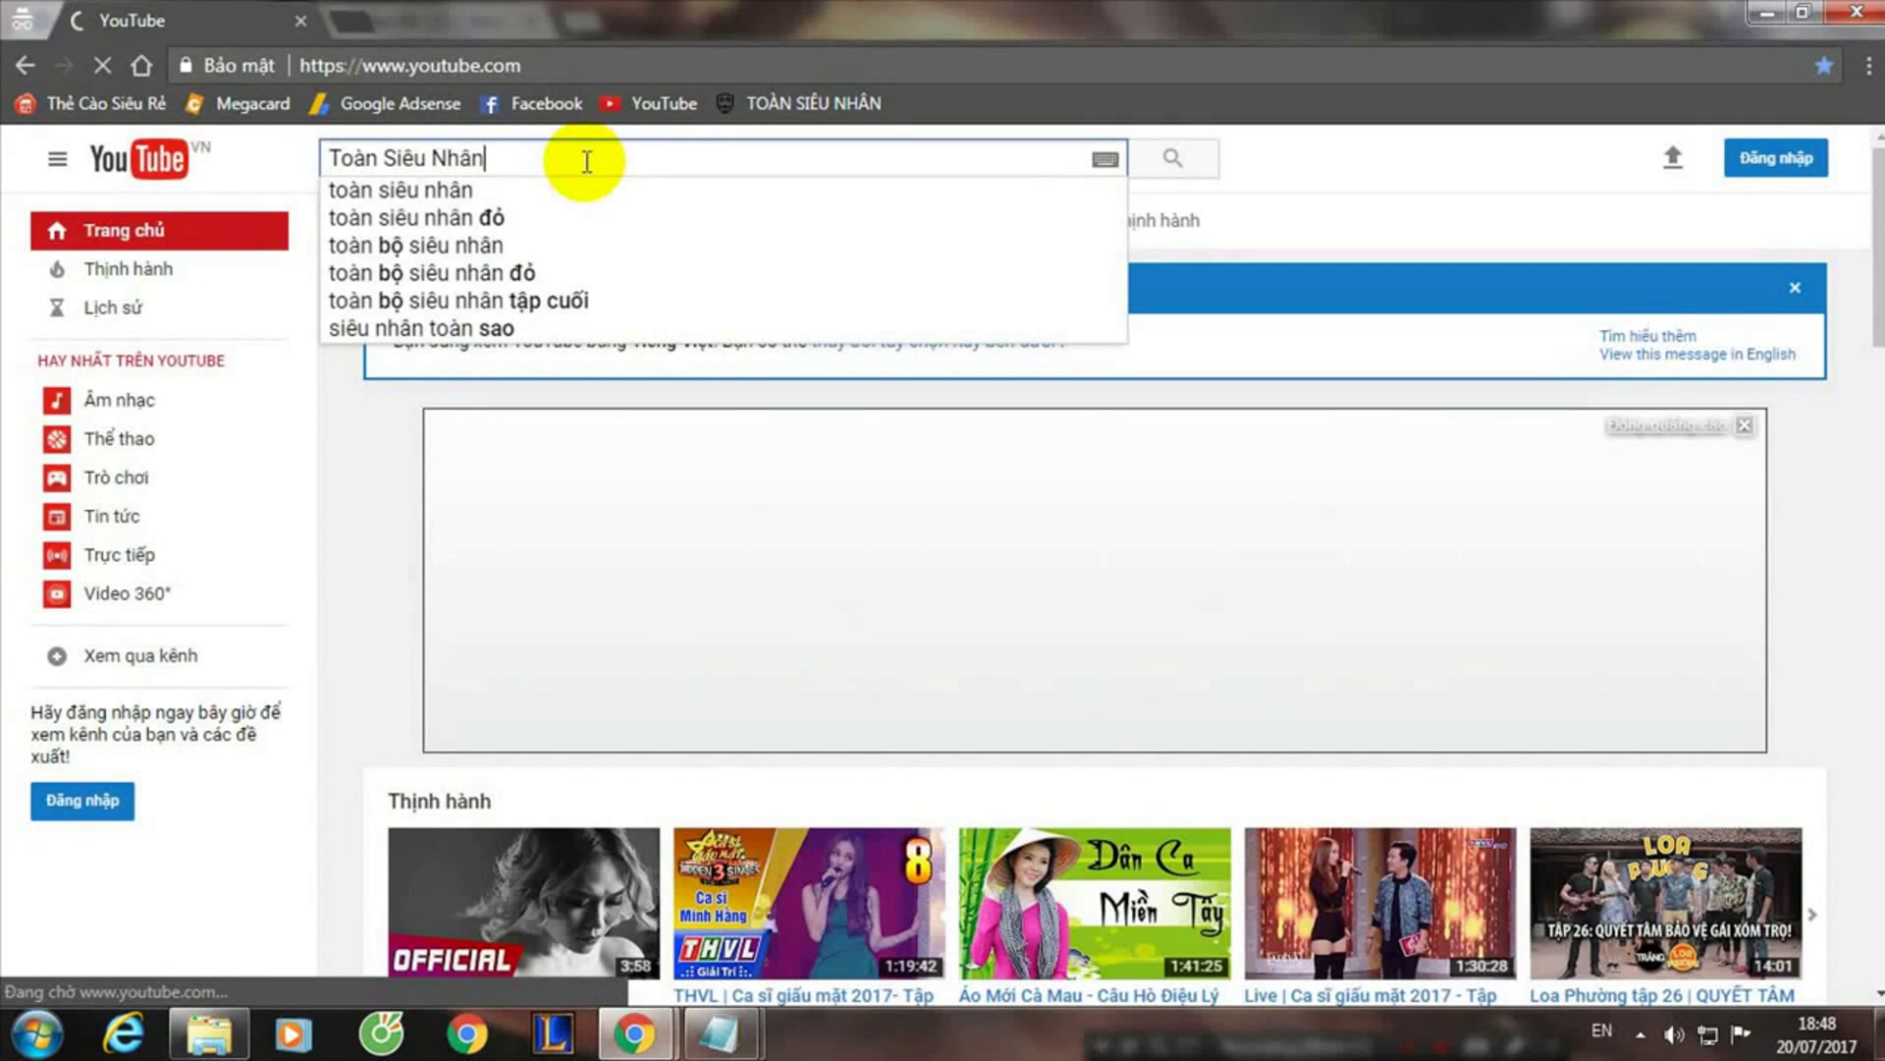
pyautogui.press('Return')
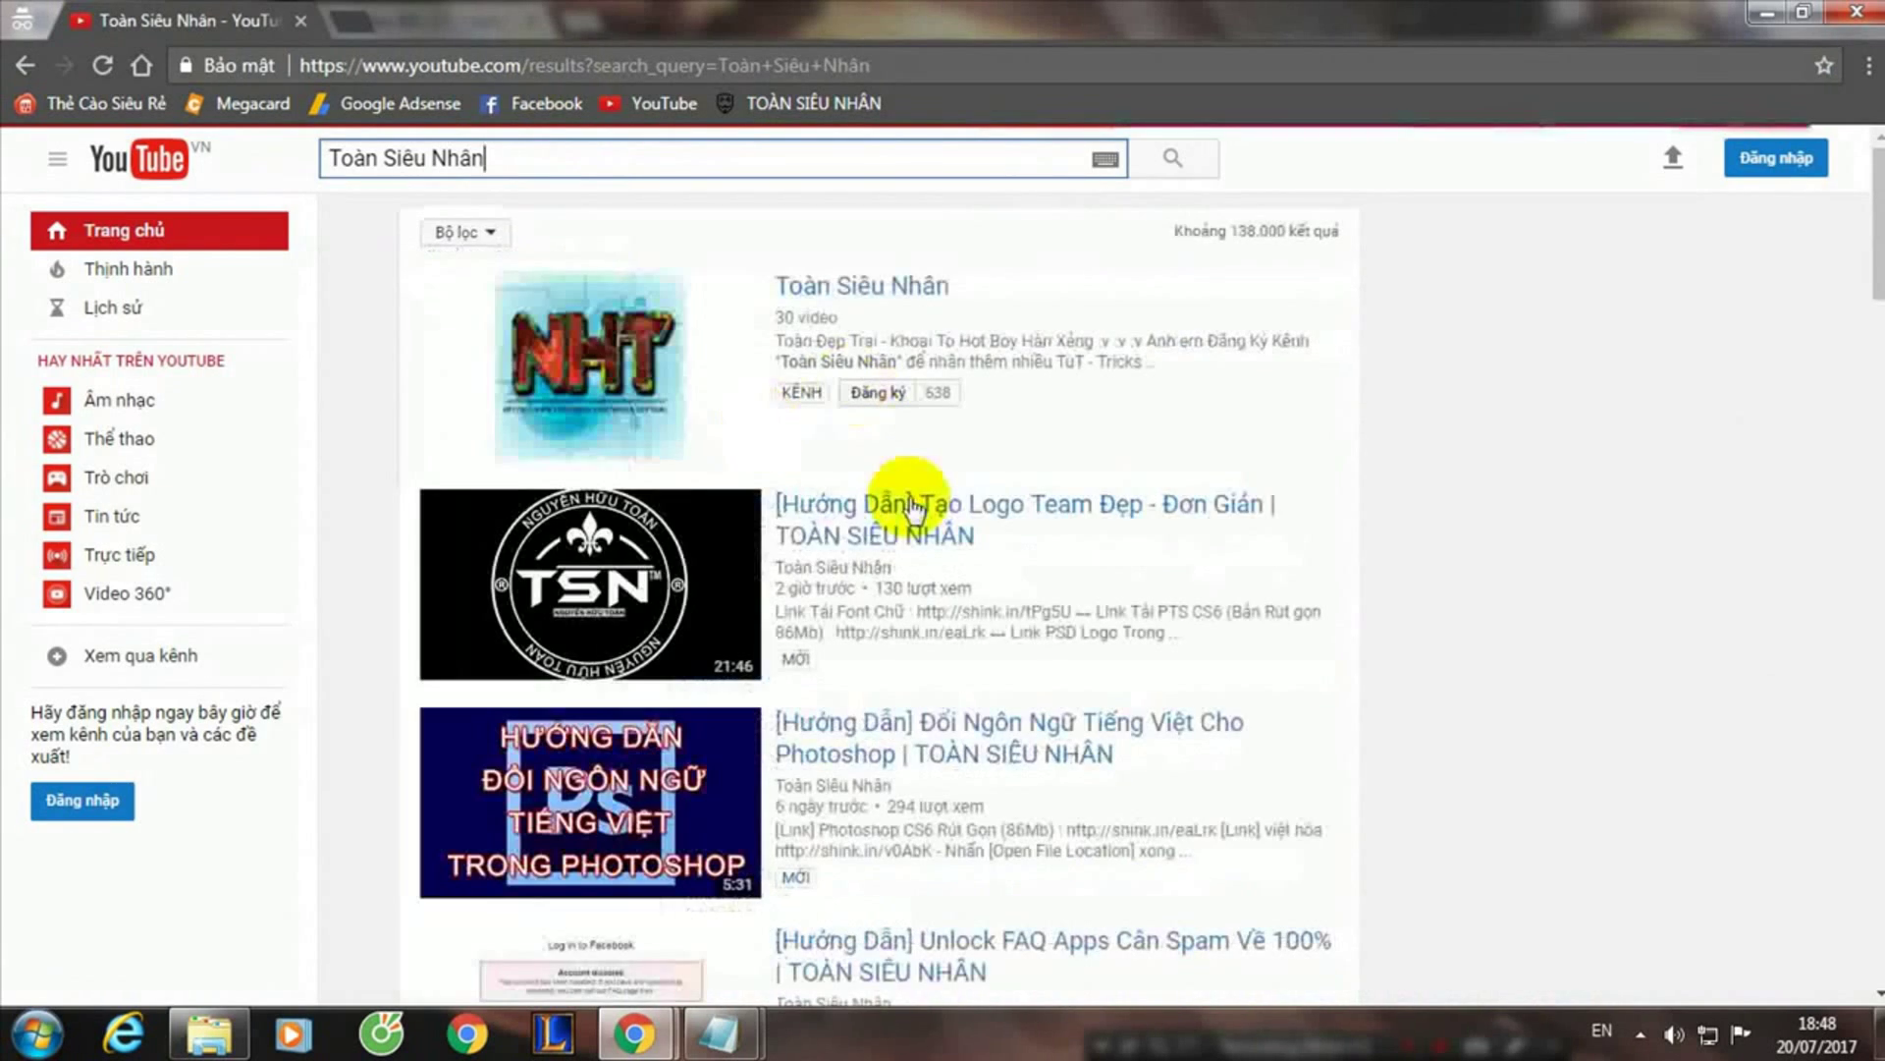
# Open the channel's contact 767 account-creation video and expand its description
pyautogui.click(891, 287)
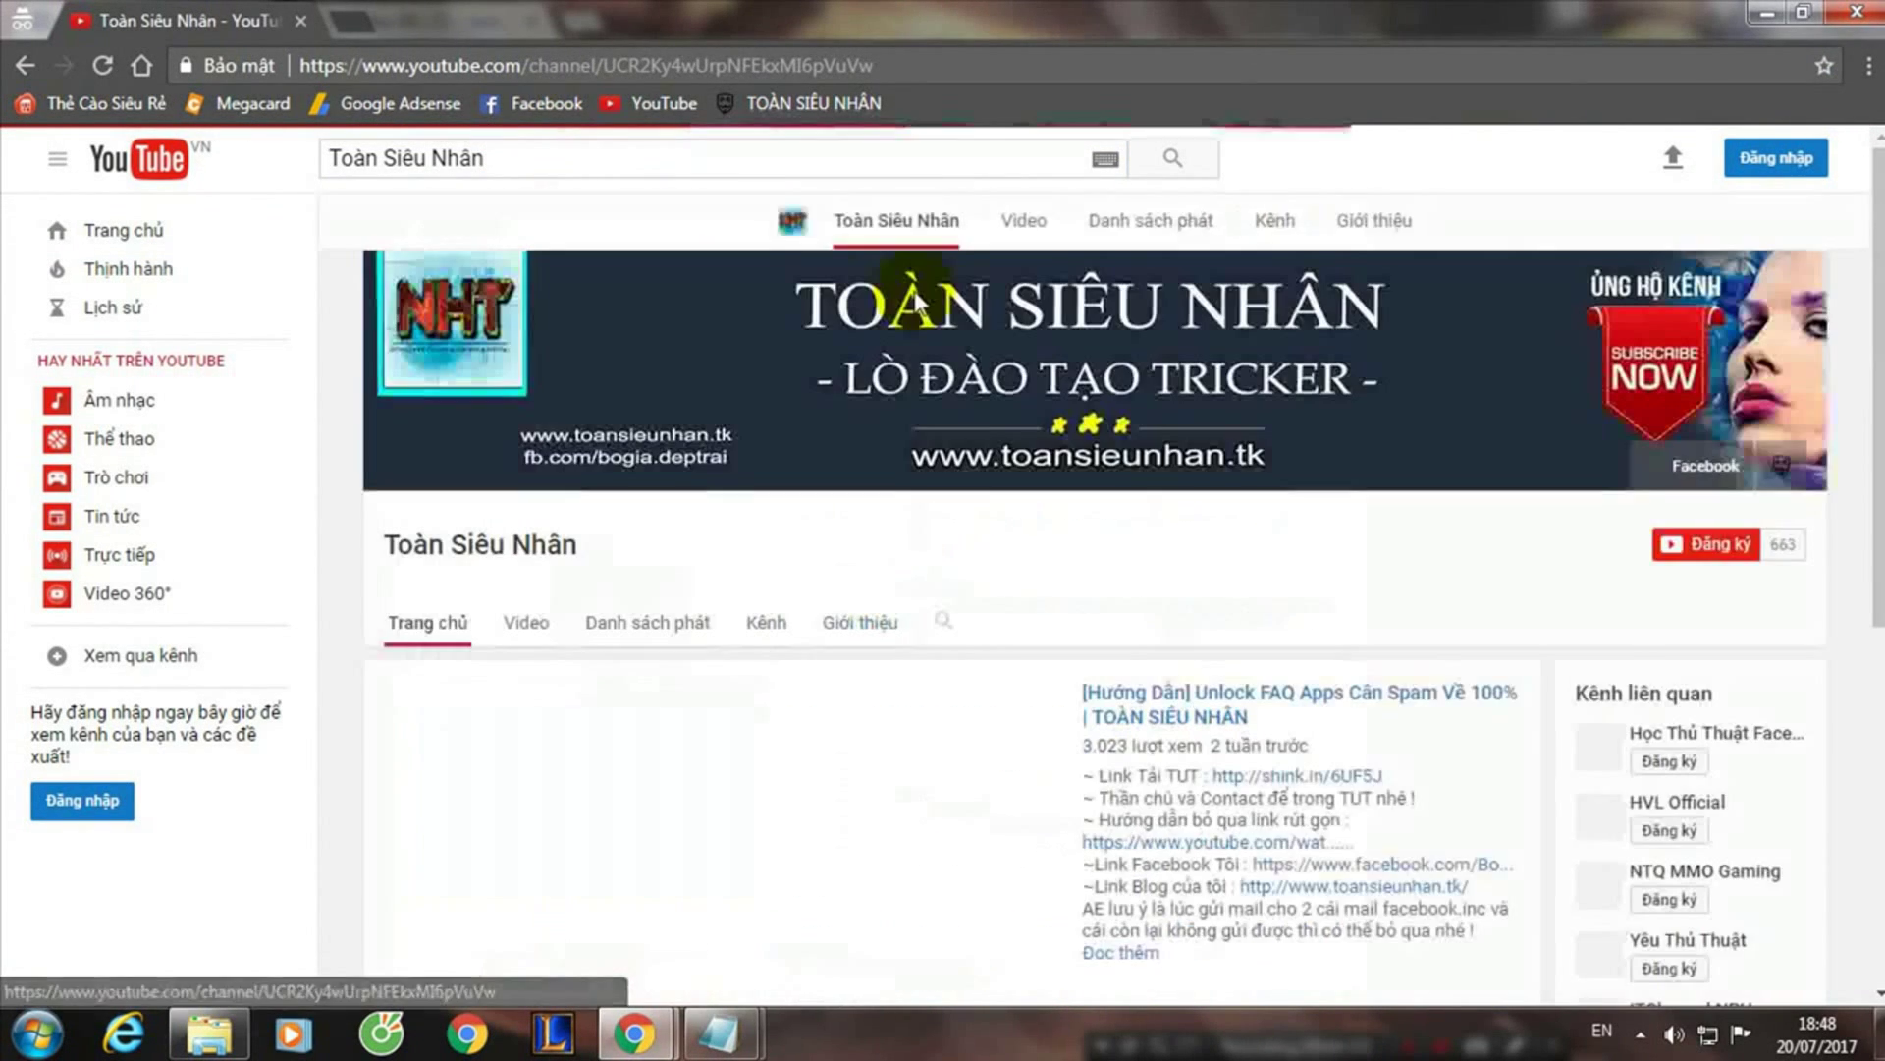
pyautogui.click(515, 562)
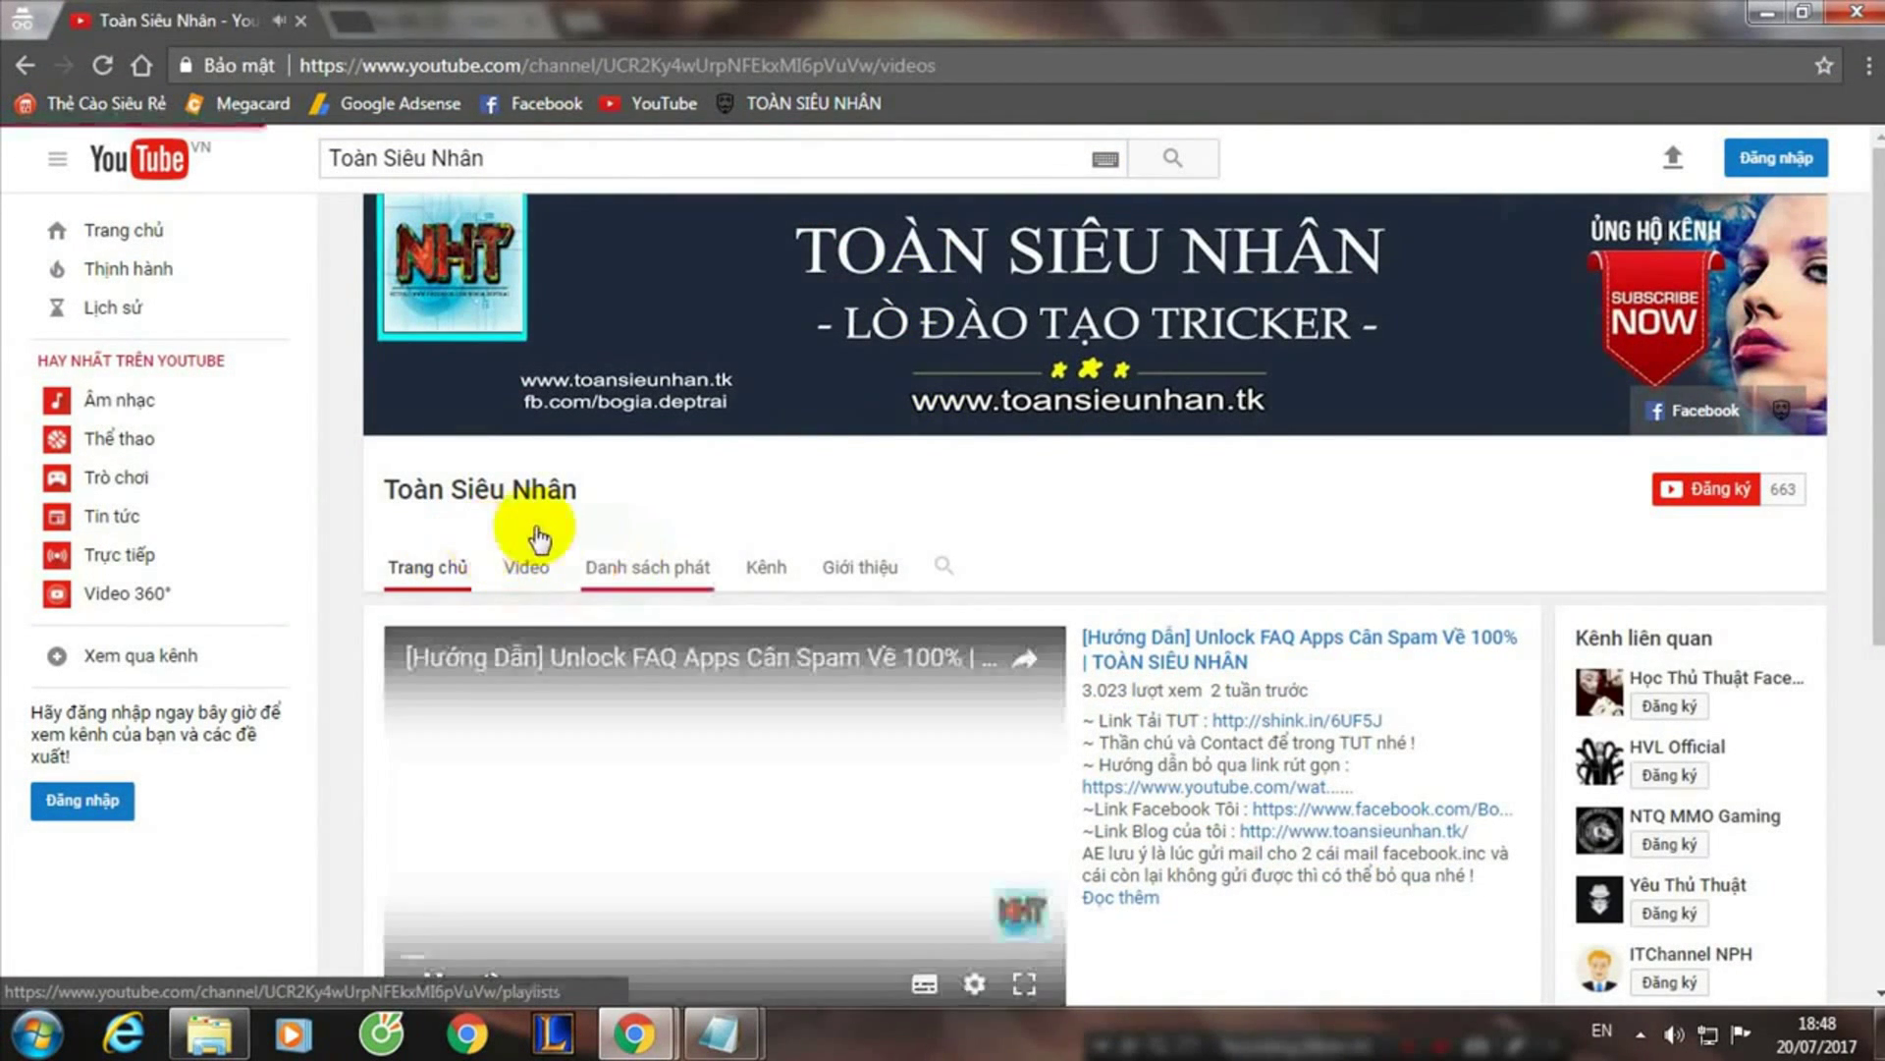
pyautogui.click(1616, 535)
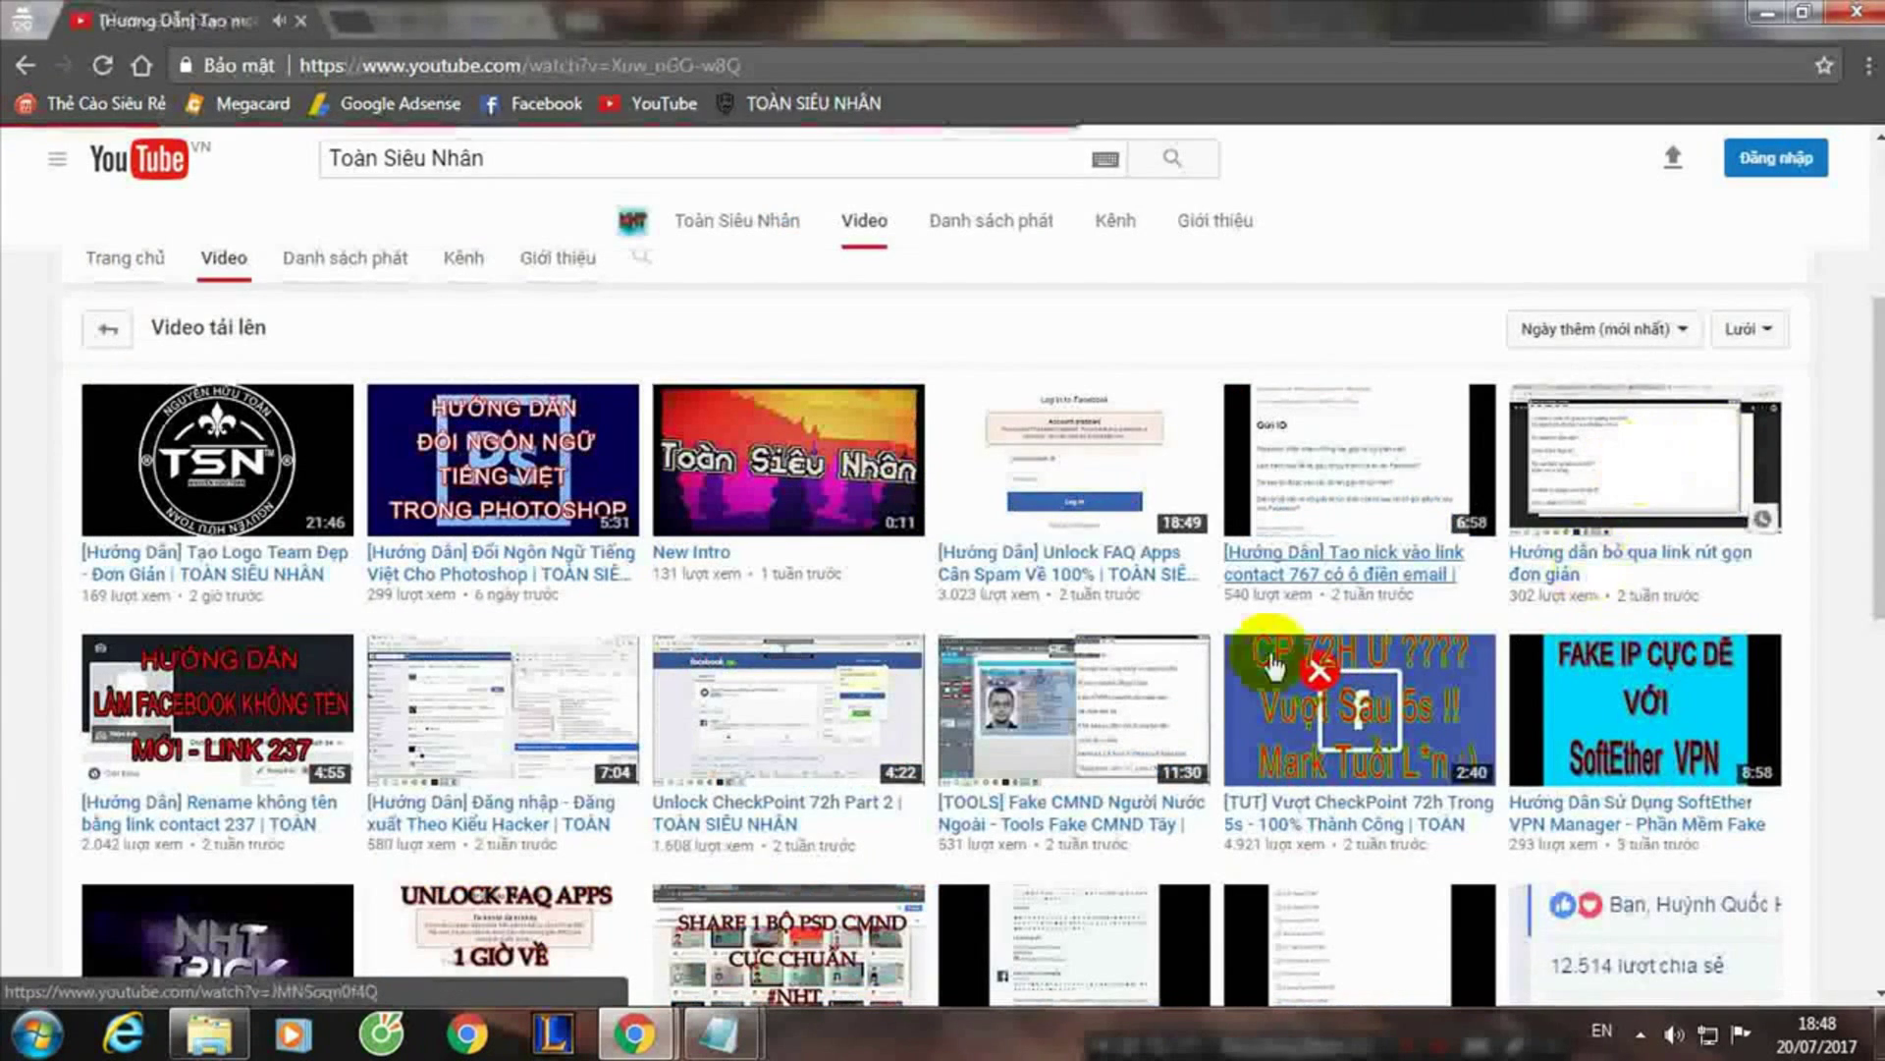
pyautogui.scroll(-2, 521, 547)
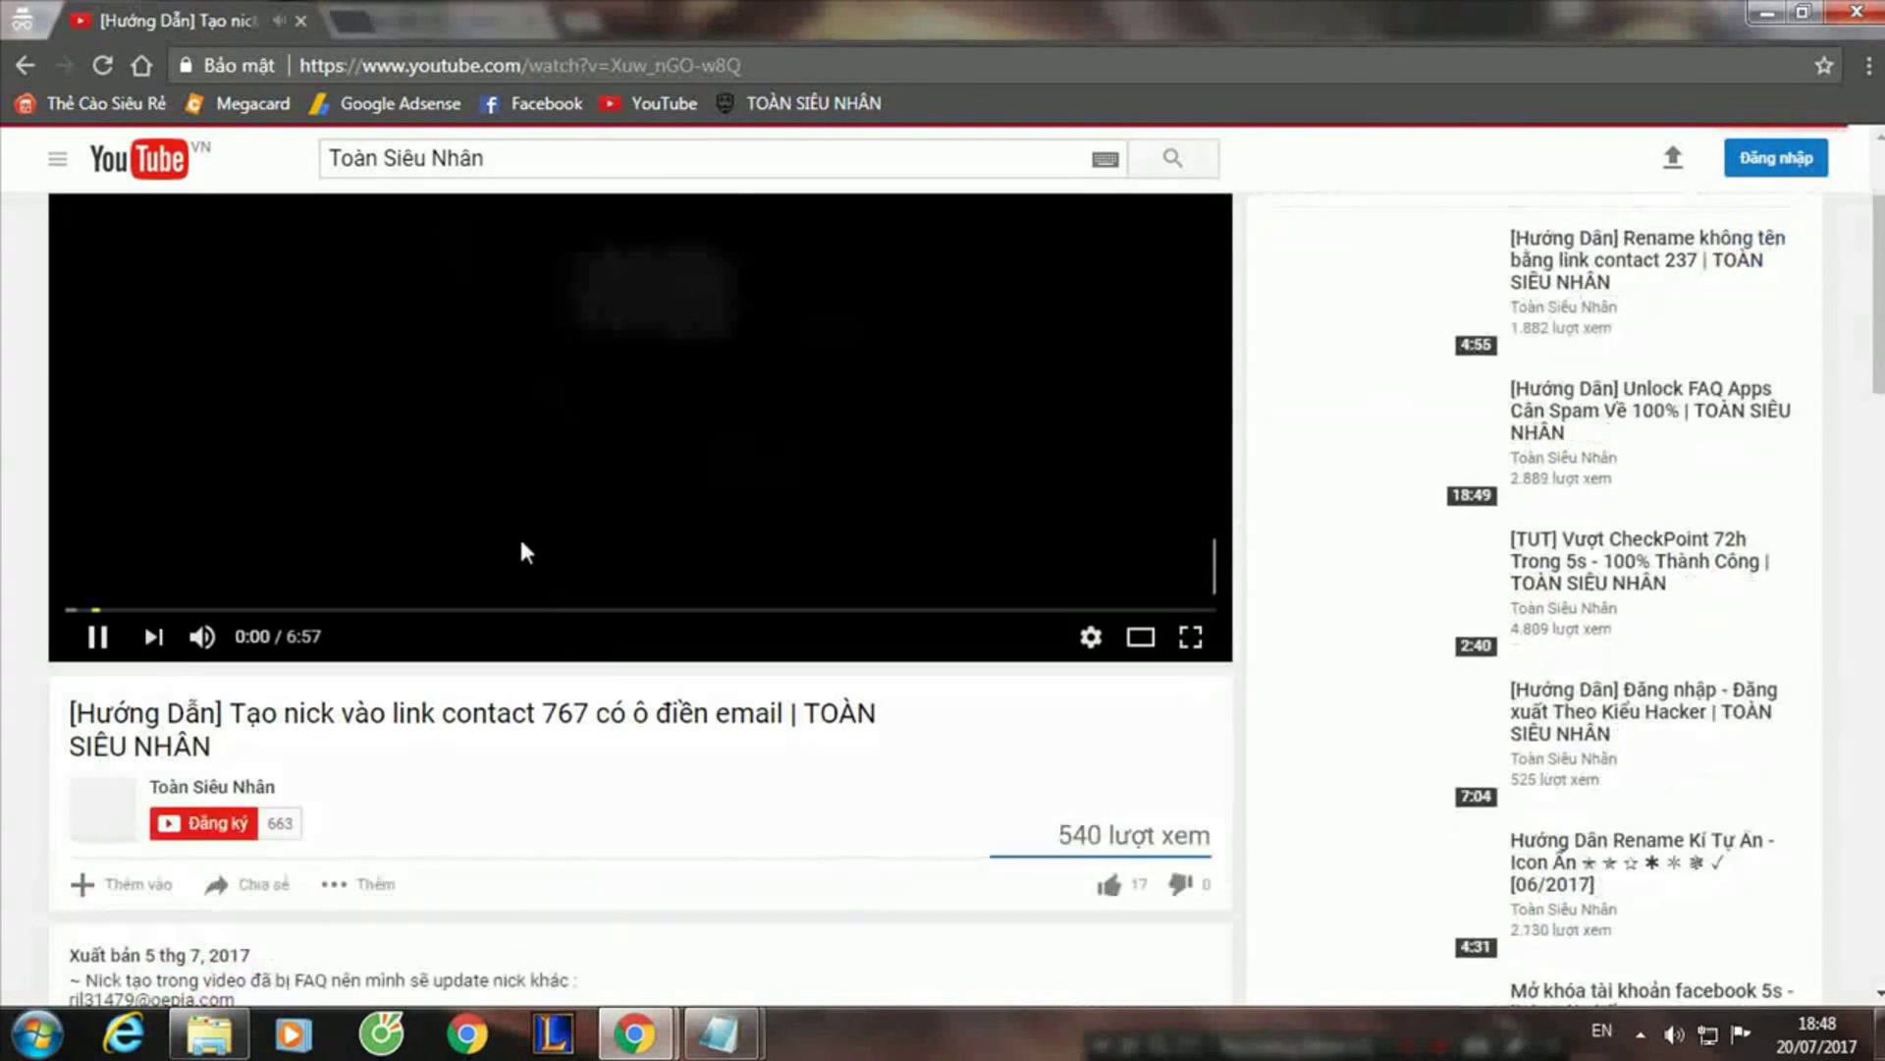
pyautogui.scroll(-1, 589, 589)
pyautogui.scroll(-4, 550, 579)
pyautogui.click(641, 591)
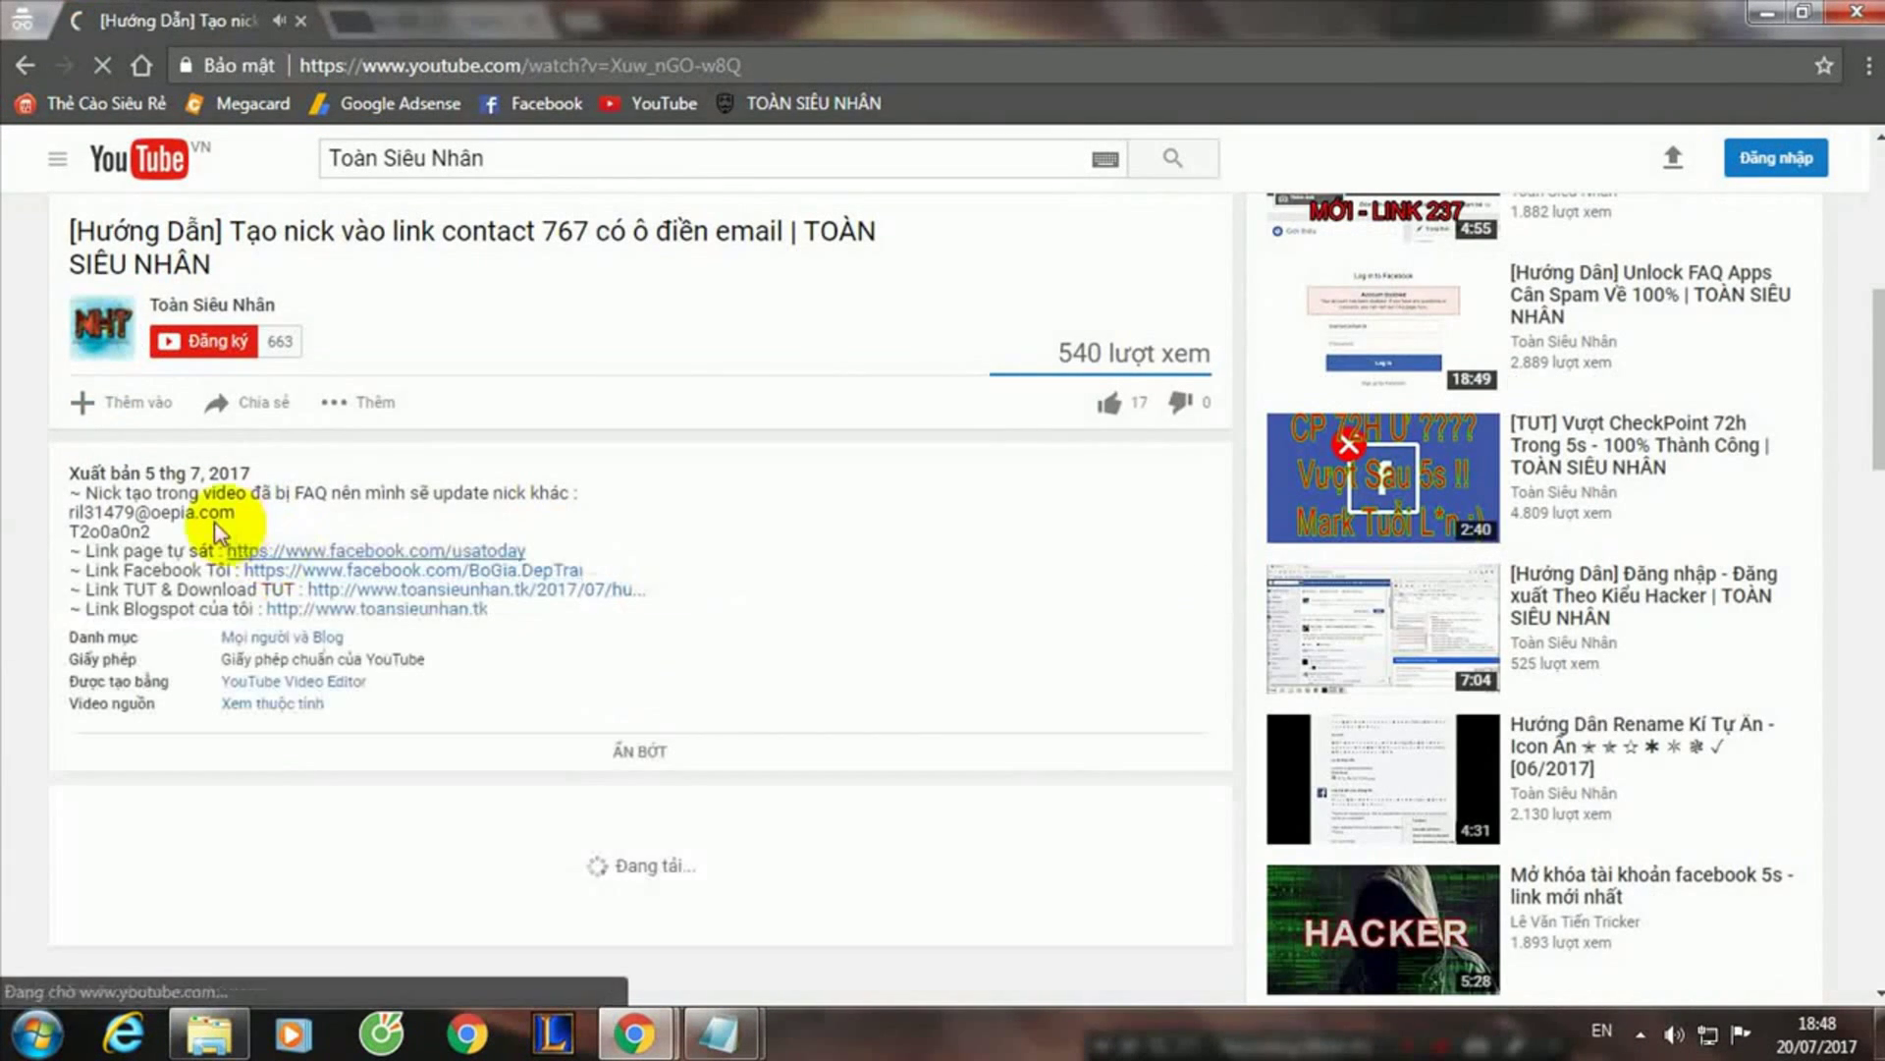
# Copy the login e-mail from the description and return to the Facebook window
pyautogui.moveTo(236, 517); pyautogui.dragTo(70, 512)
pyautogui.hotkey('ctrl', 'c')
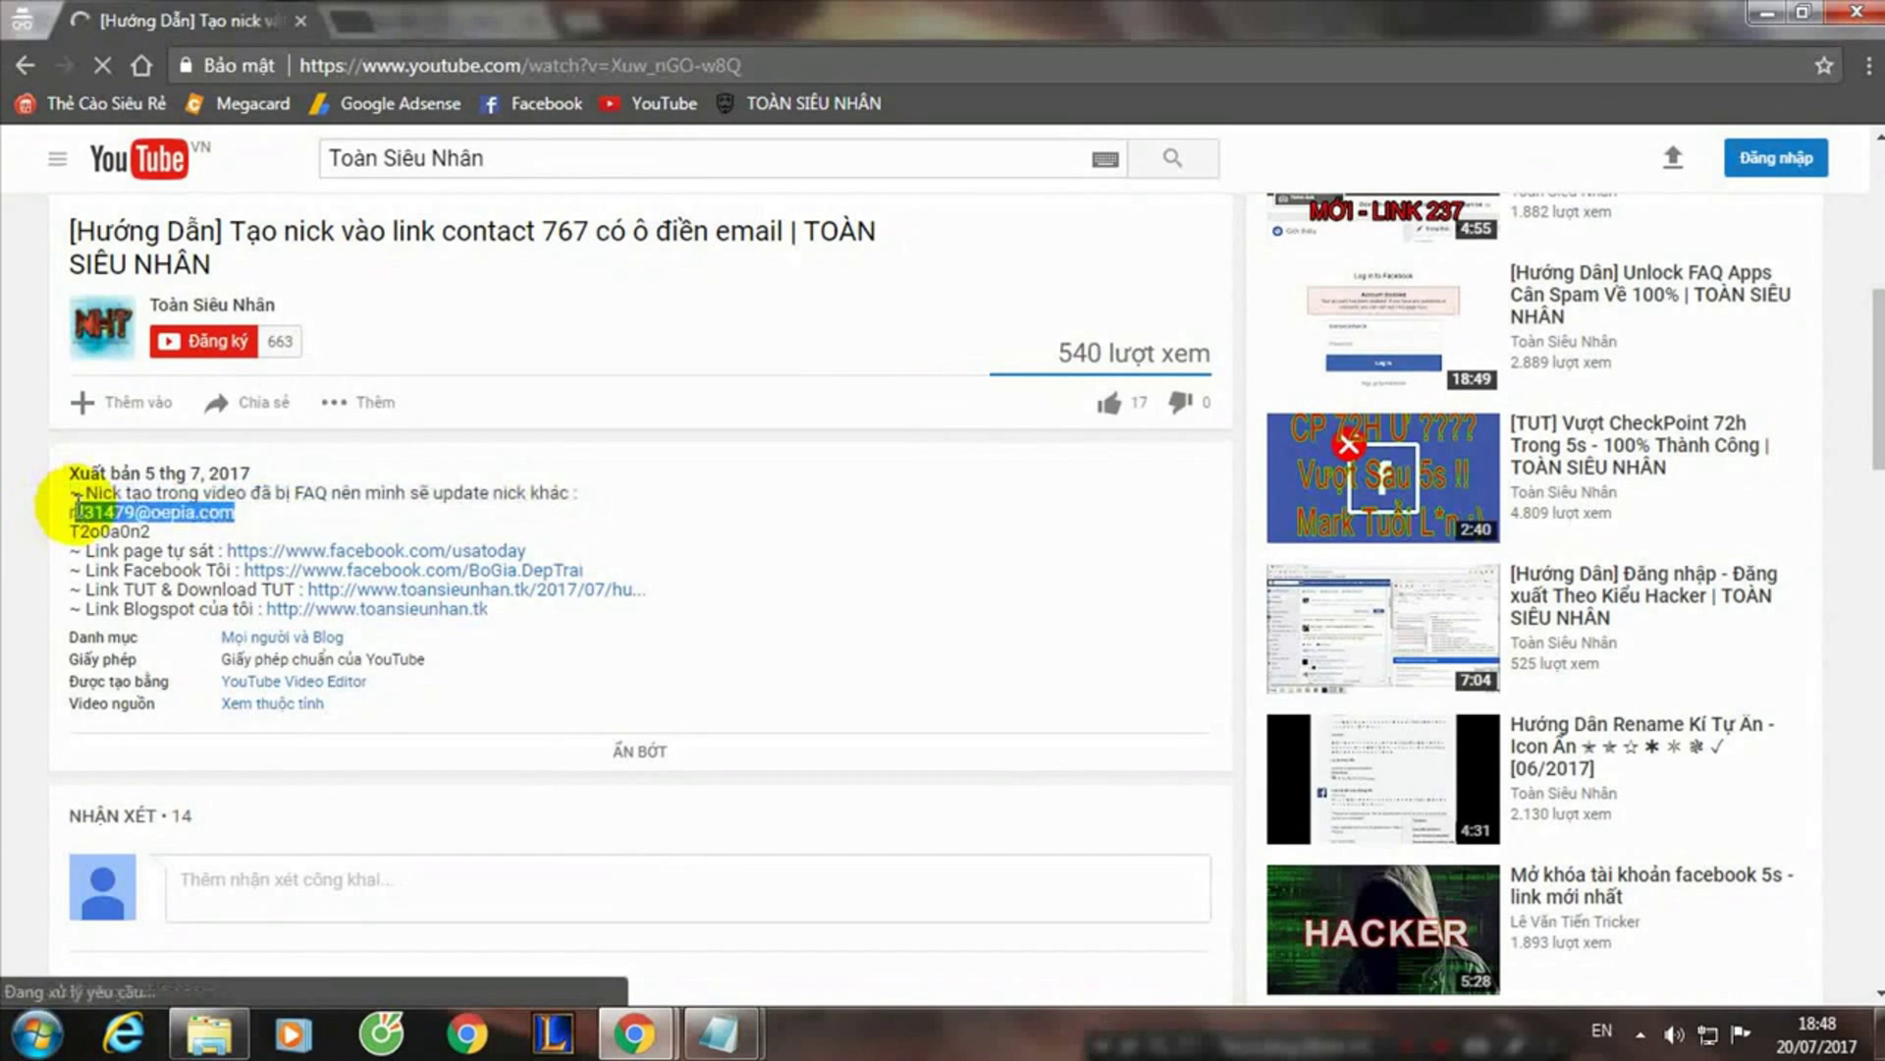
pyautogui.rightClick(86, 511)
pyautogui.click(152, 526)
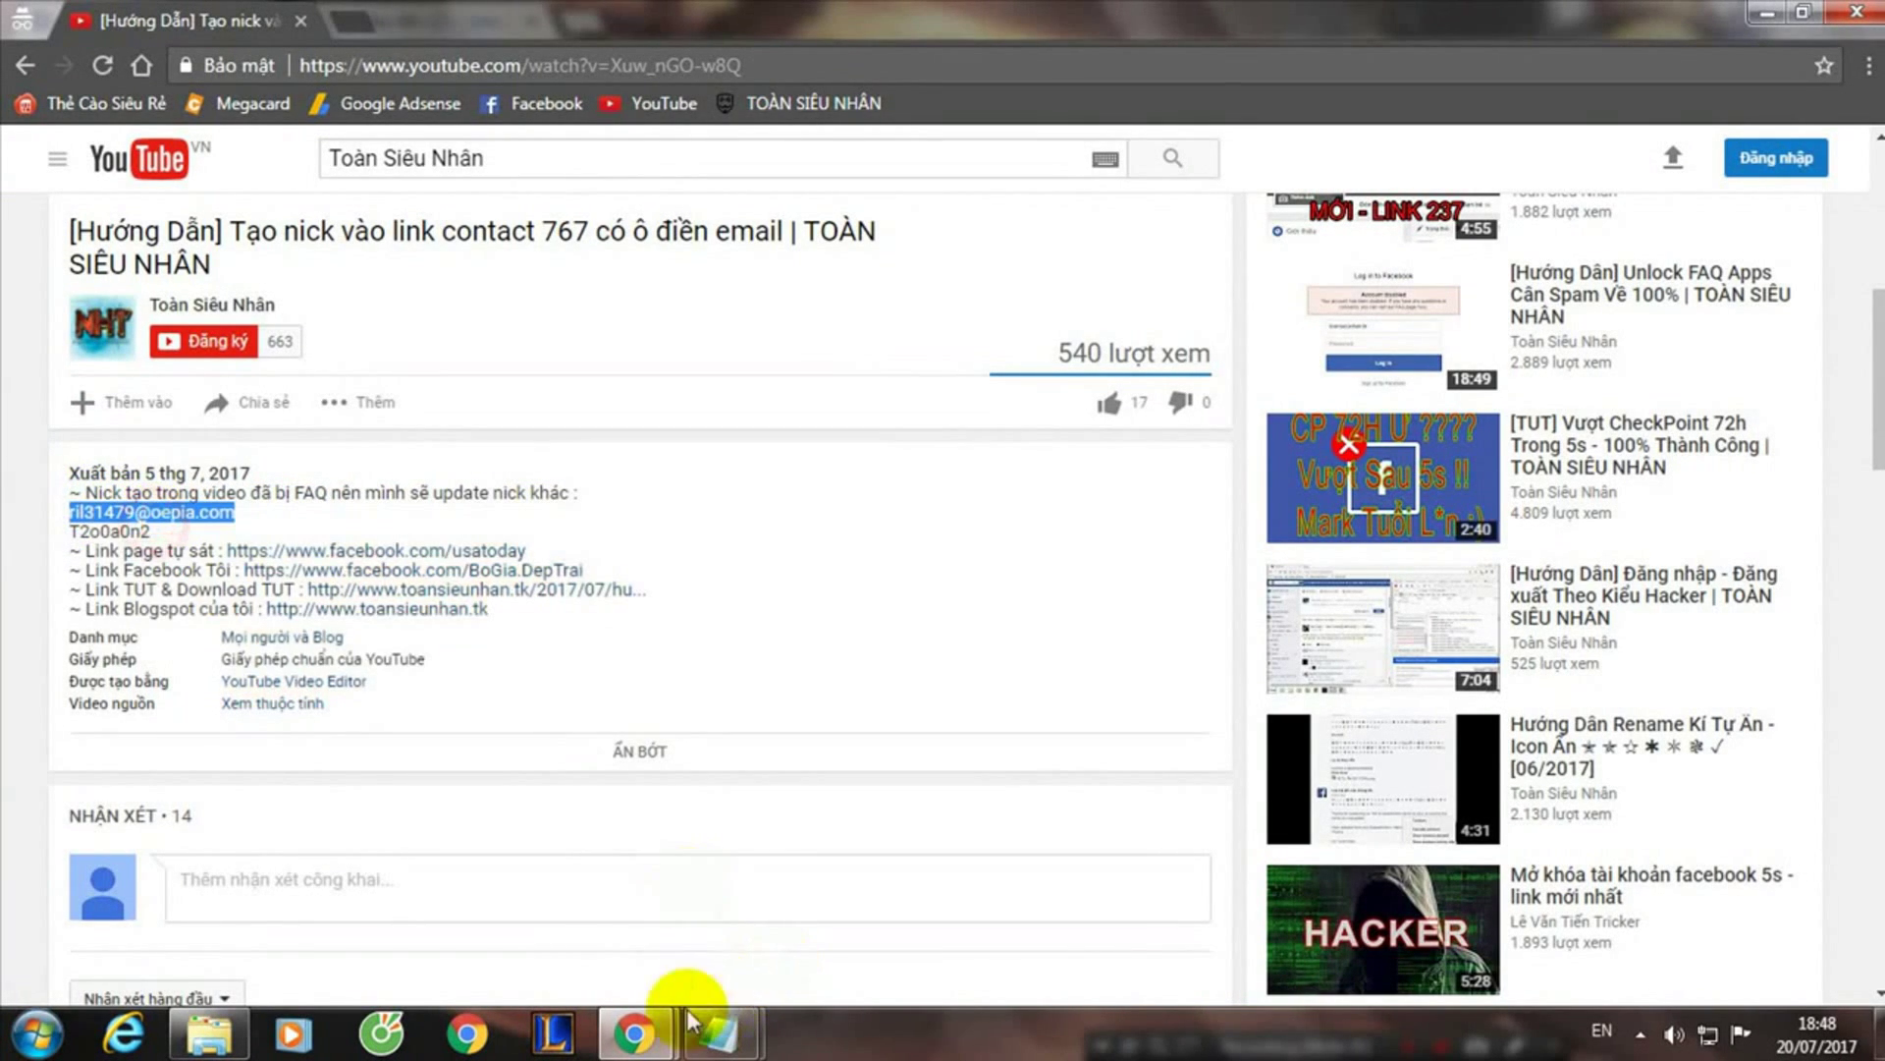
pyautogui.click(513, 876)
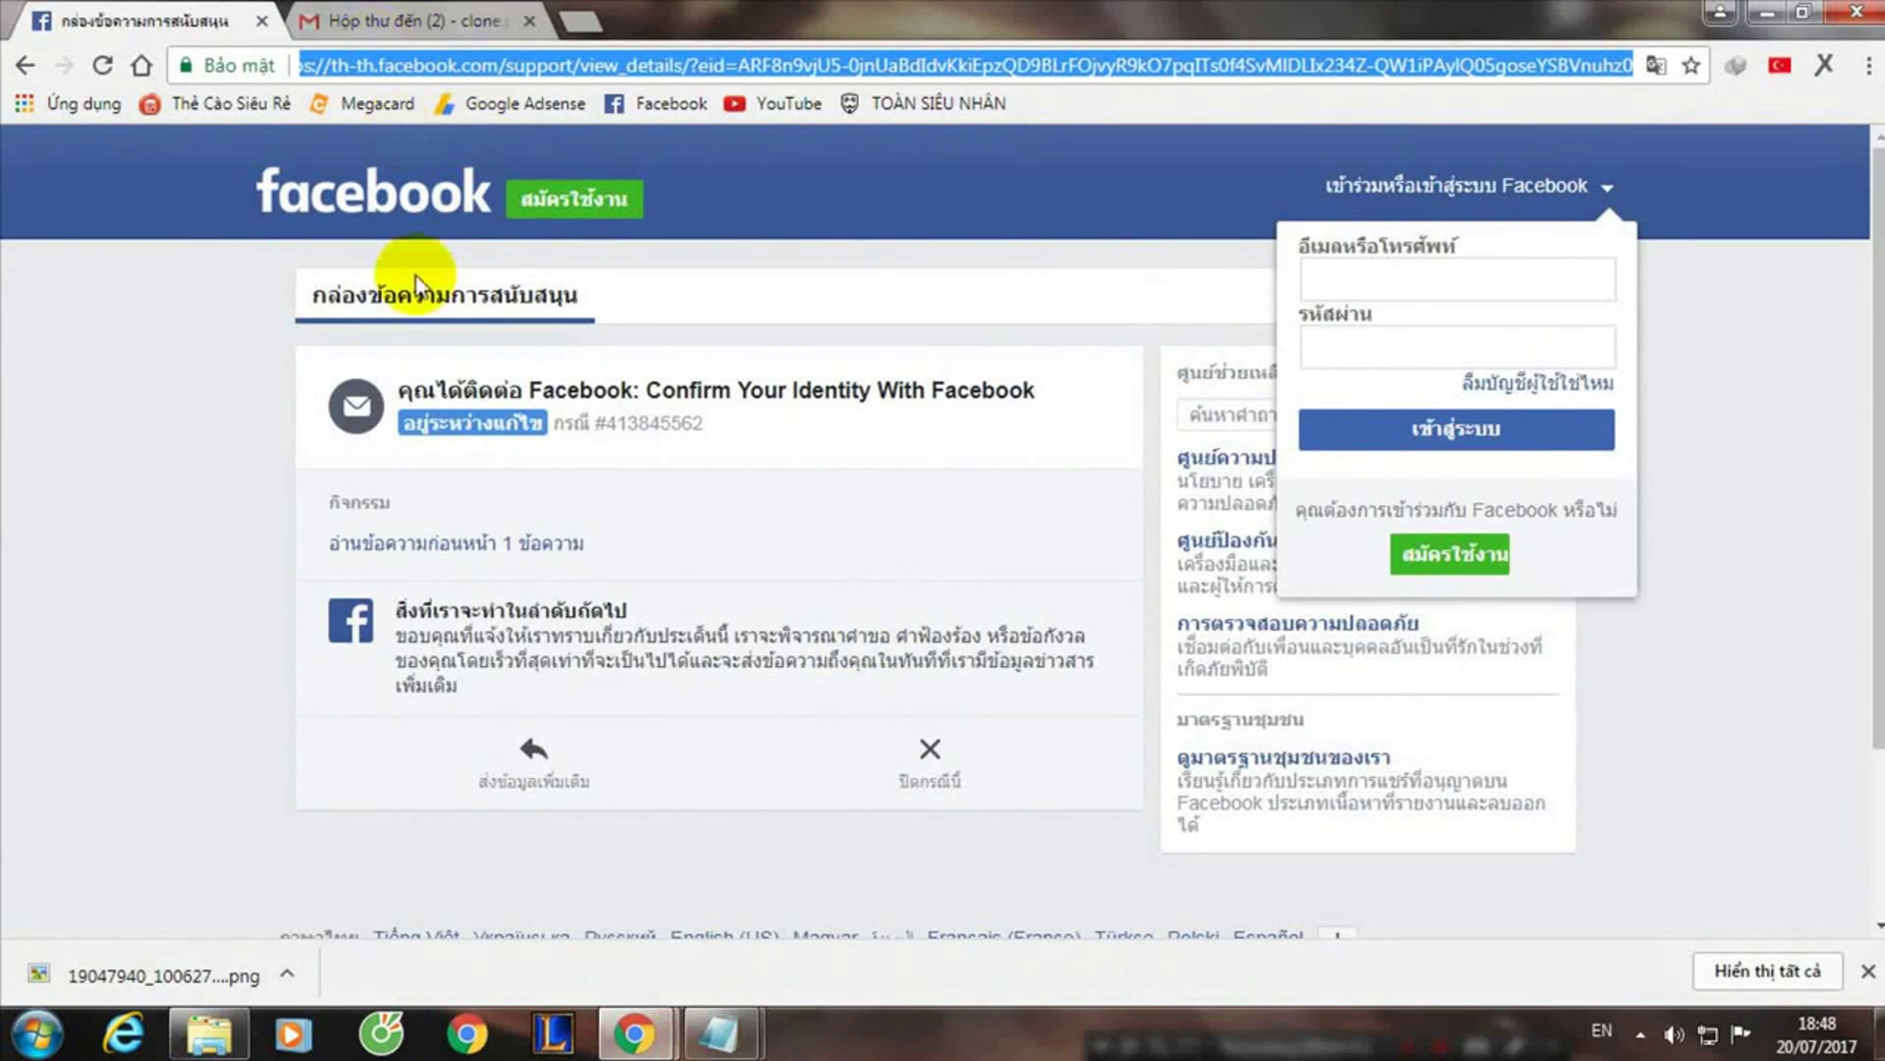
# Paste the copied e-mail into the Facebook login field
pyautogui.click(412, 198)
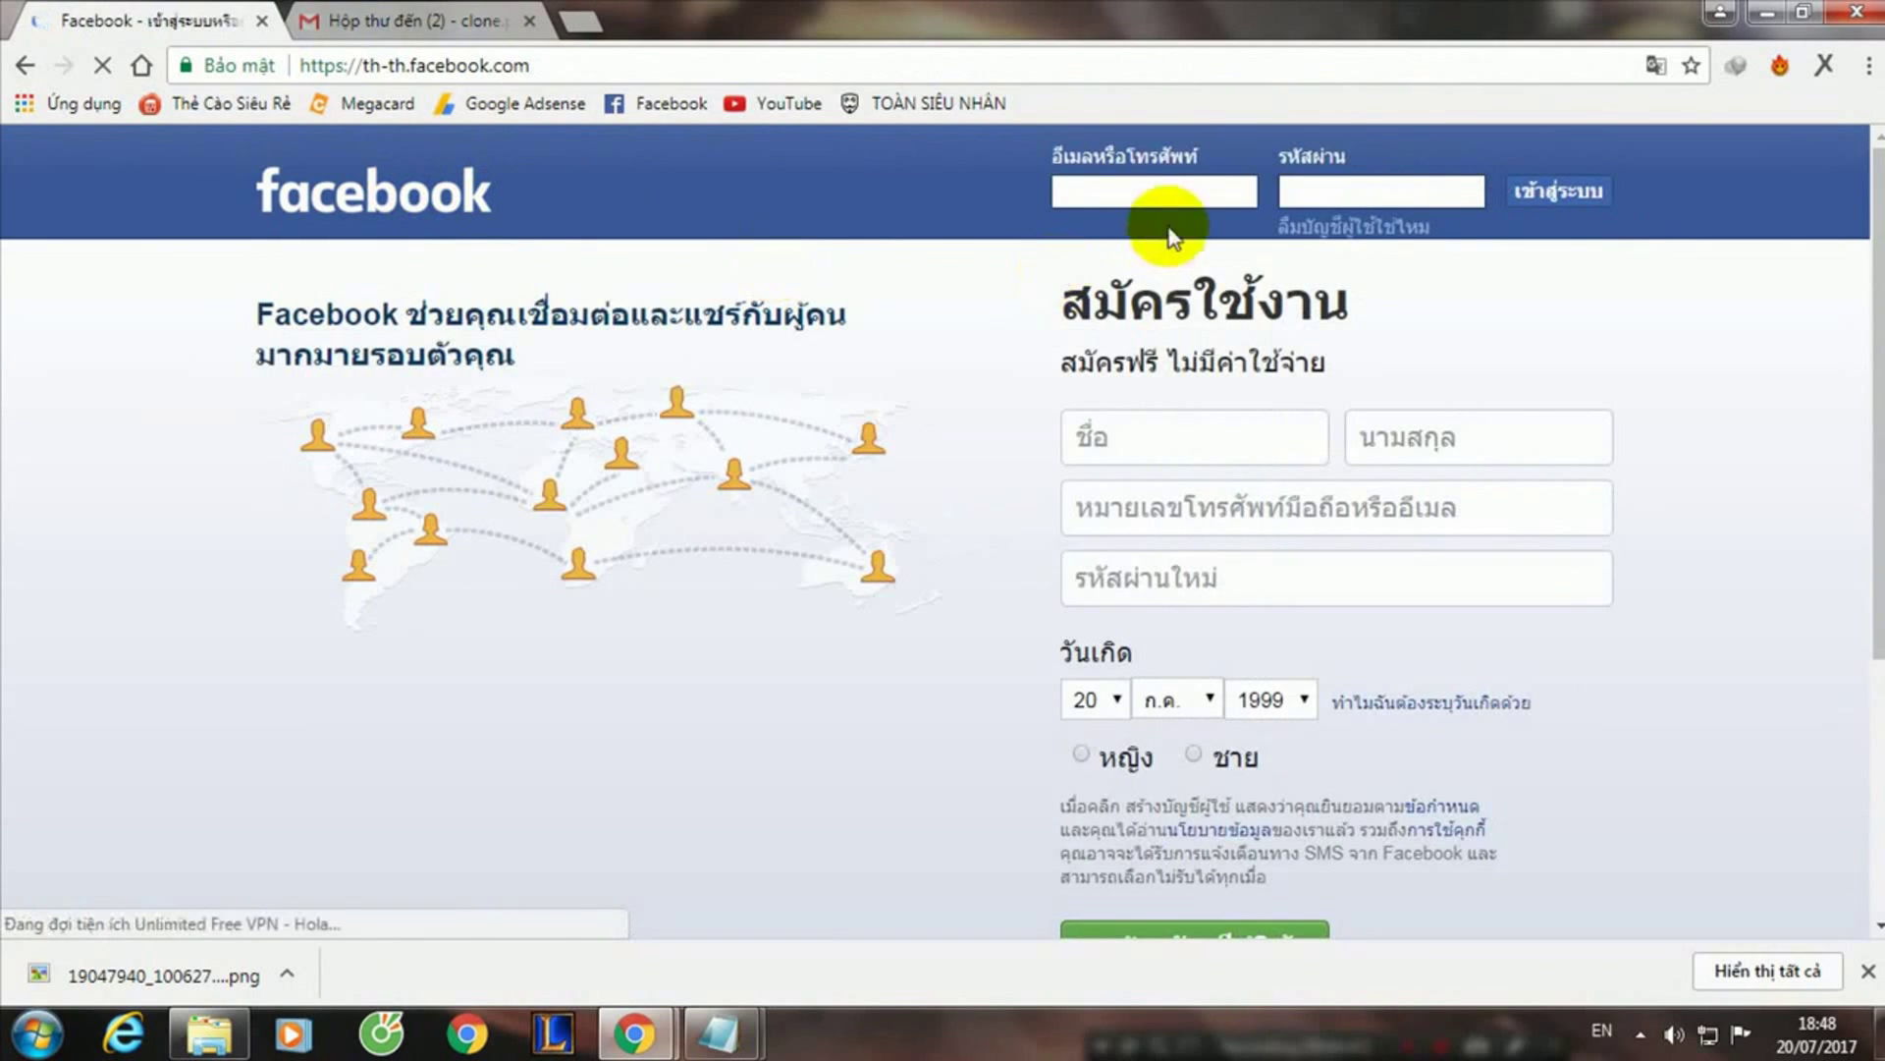
pyautogui.click(1169, 191)
pyautogui.hotkey('ctrl', 'v')
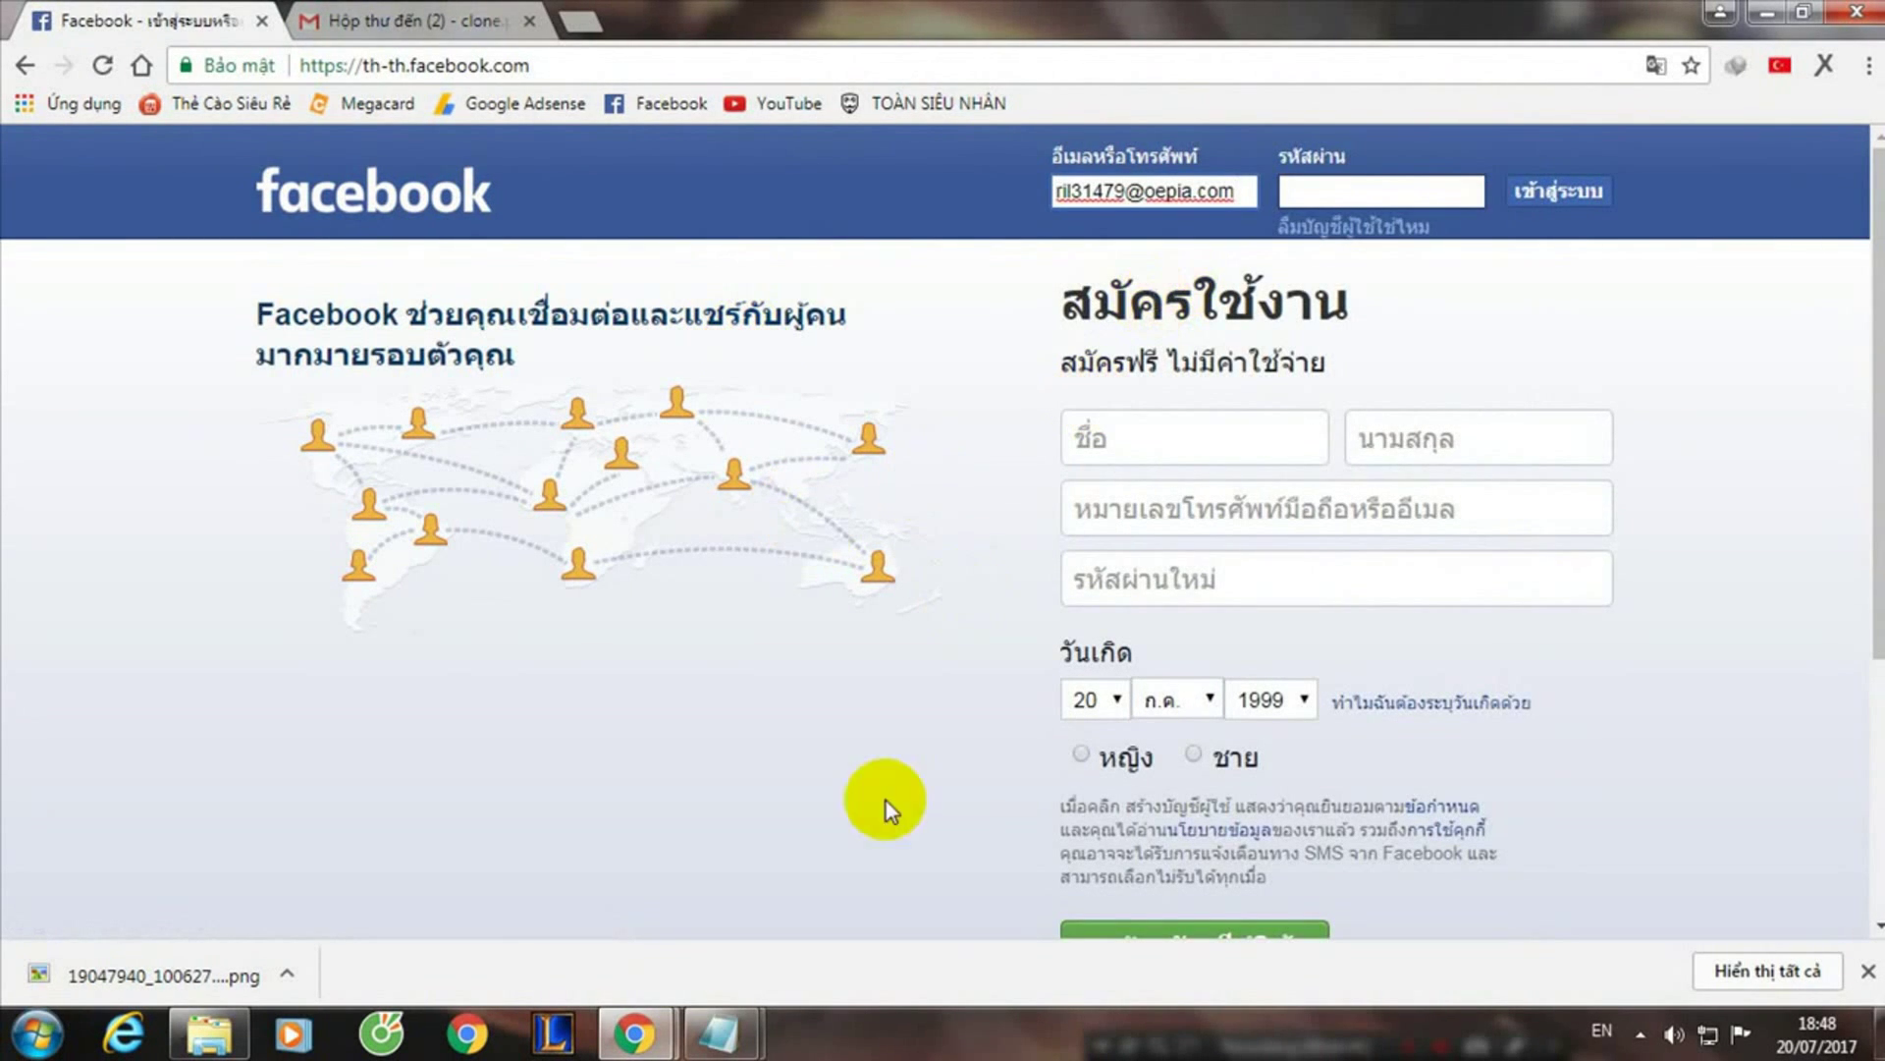
# Copy the password from the video description, paste it, and log in
pyautogui.click(720, 960)
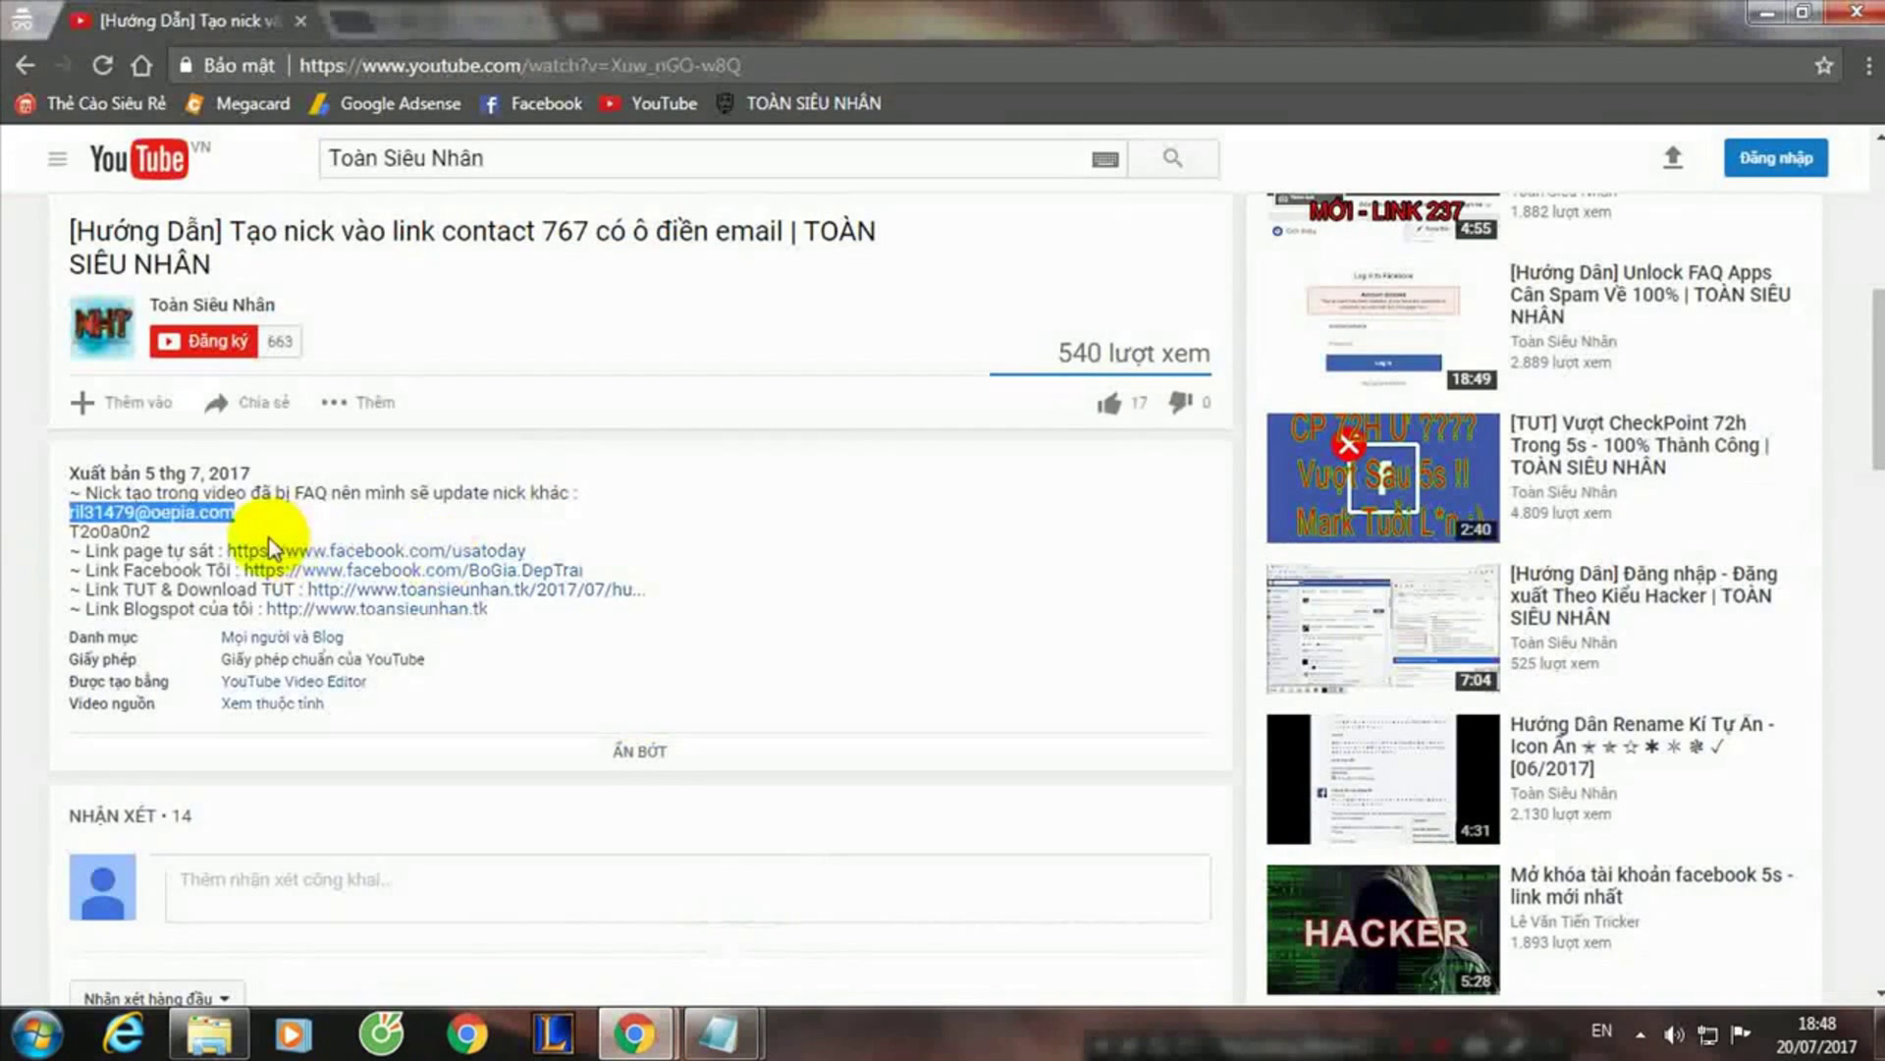
pyautogui.moveTo(152, 531); pyautogui.dragTo(64, 535)
pyautogui.hotkey('ctrl', 'c')
pyautogui.hotkey('alt', 'Tab')
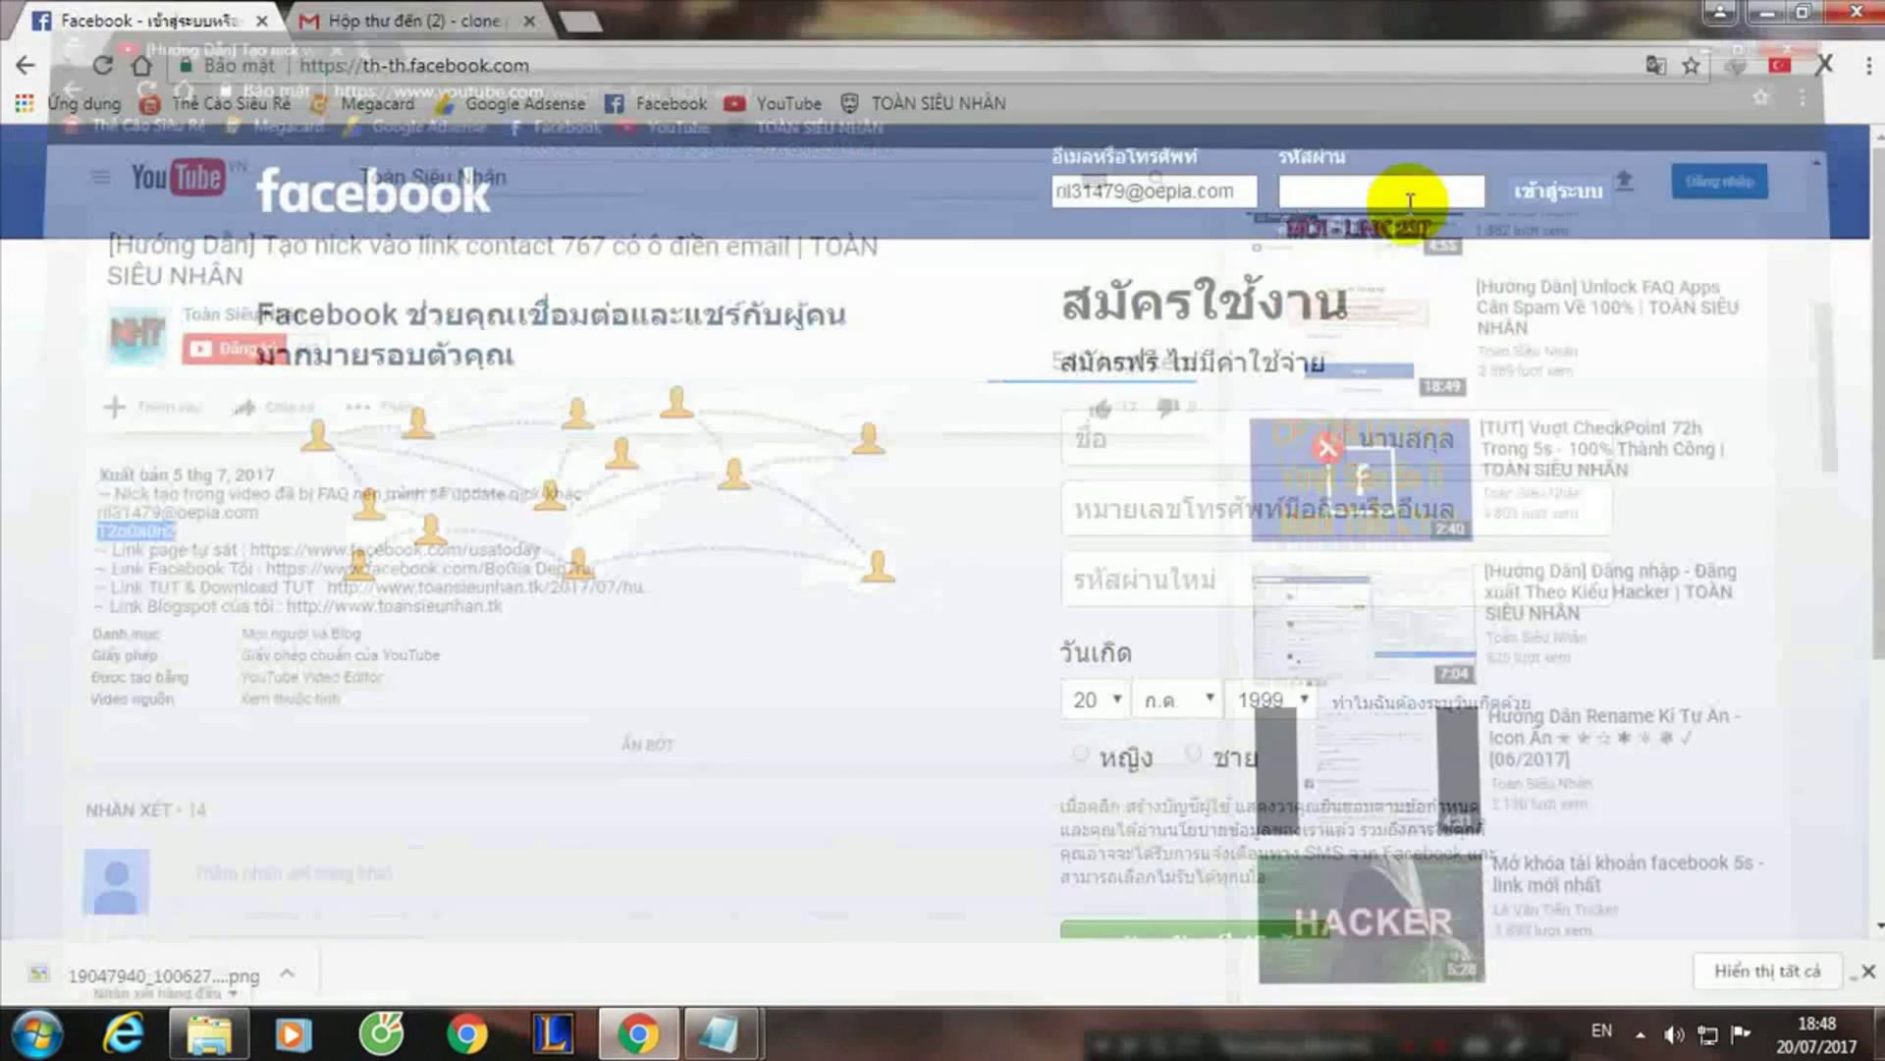
pyautogui.click(1353, 192)
pyautogui.hotkey('ctrl', 'v')
pyautogui.click(1558, 190)
pyautogui.moveTo(717, 1034)
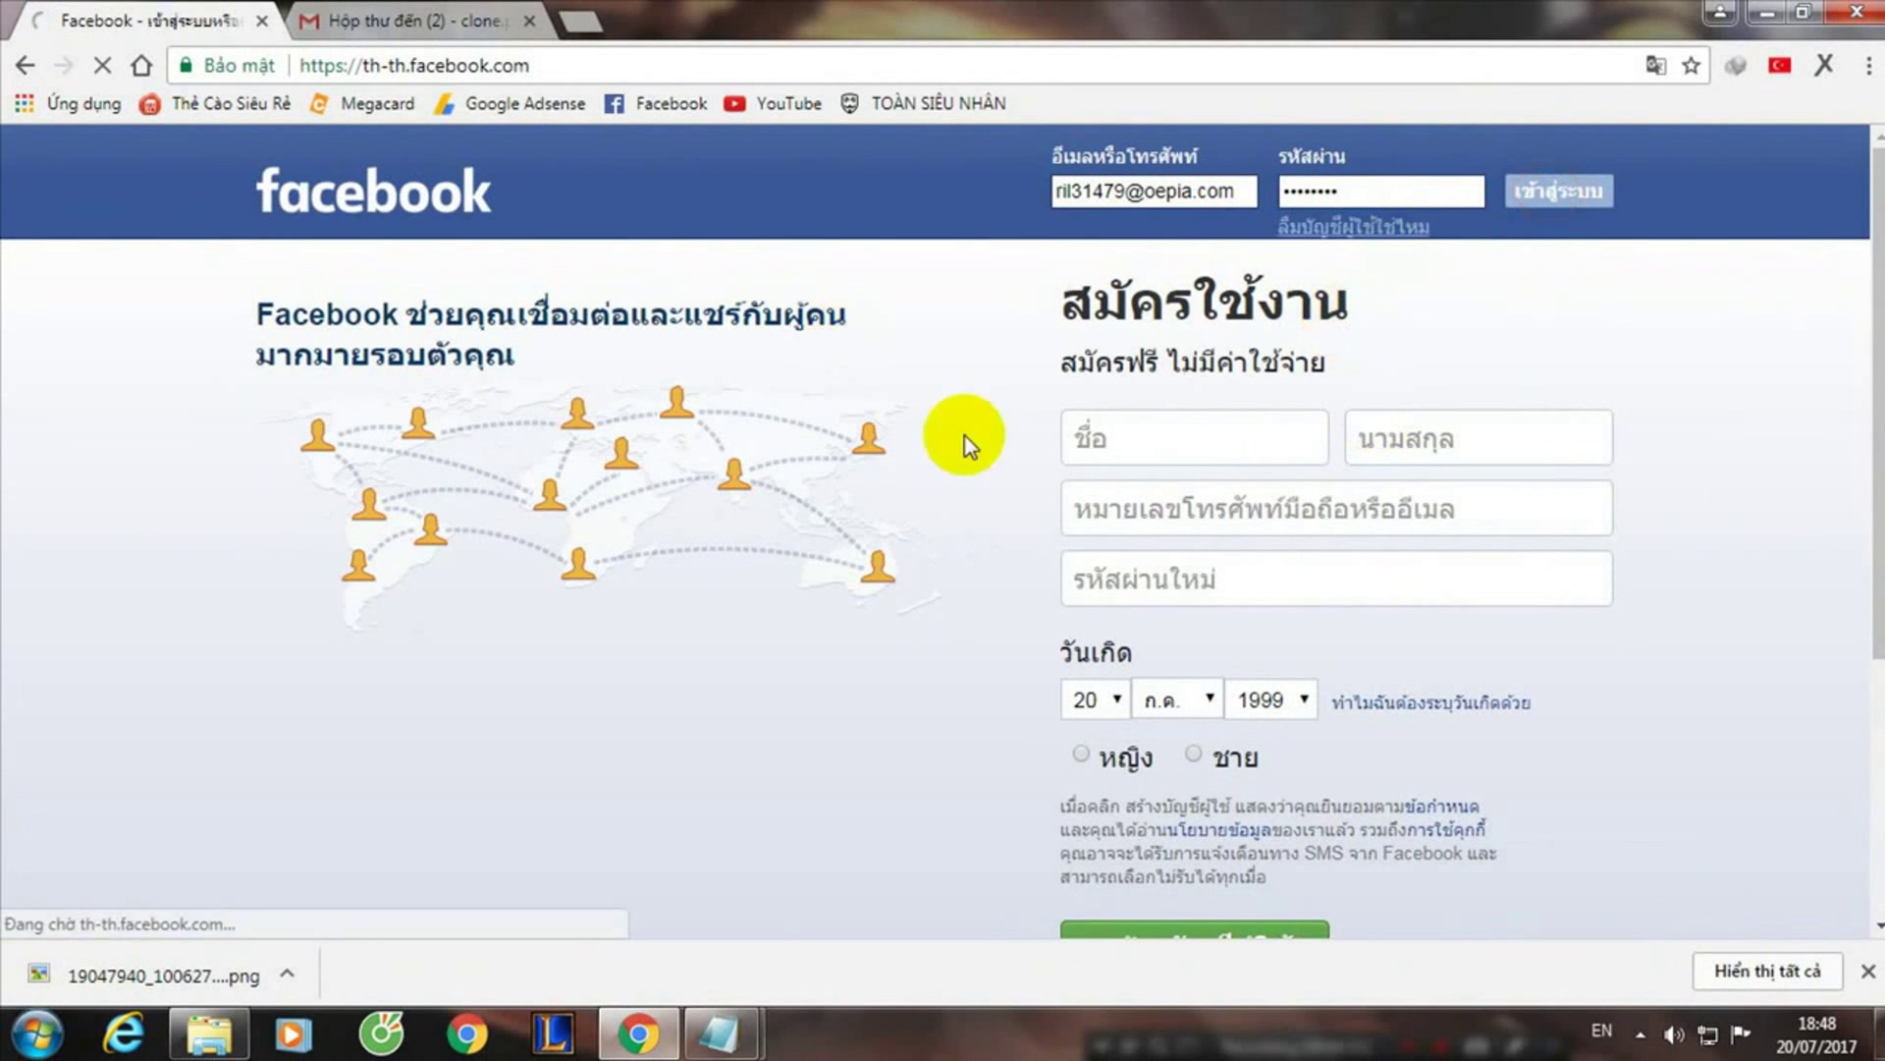
pyautogui.click(818, 911)
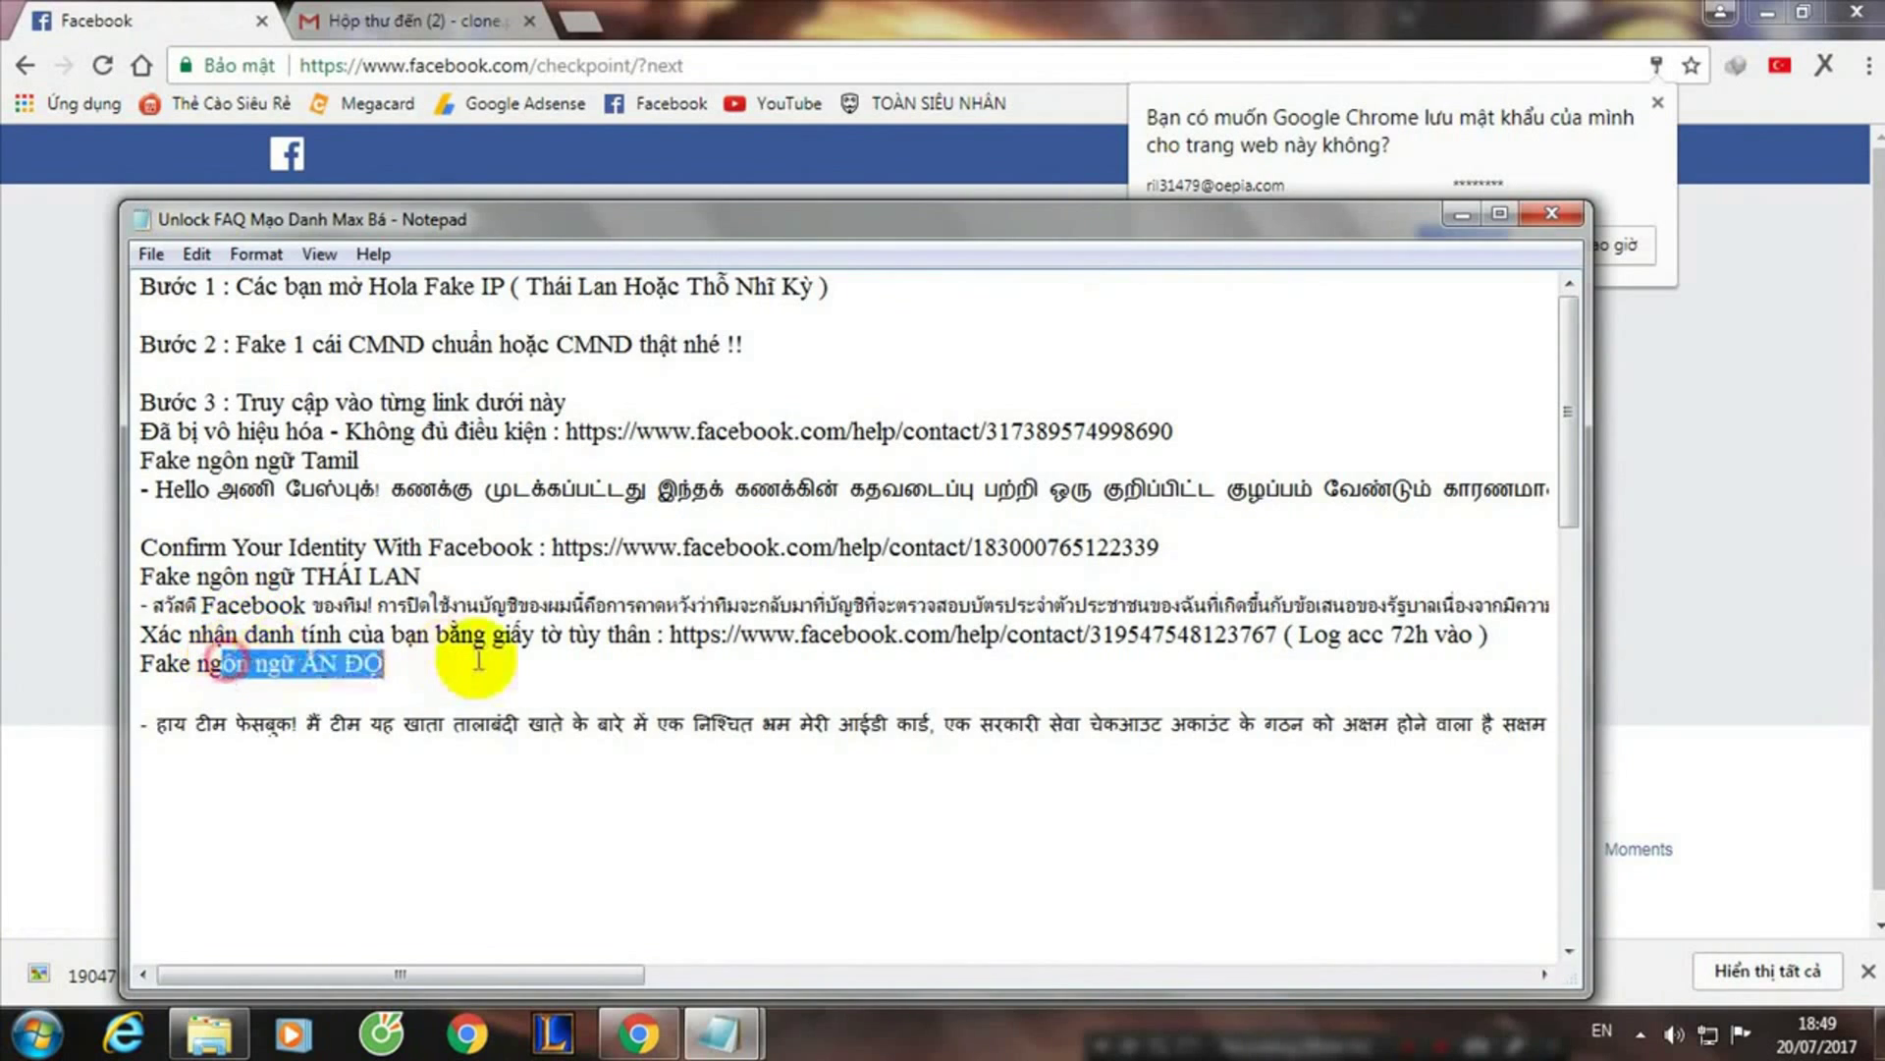
# Switch the Facebook checkpoint page's language to हिन्दी (Hindi)
pyautogui.click(417, 668)
pyautogui.moveTo(300, 663); pyautogui.dragTo(420, 666)
pyautogui.click(68, 661)
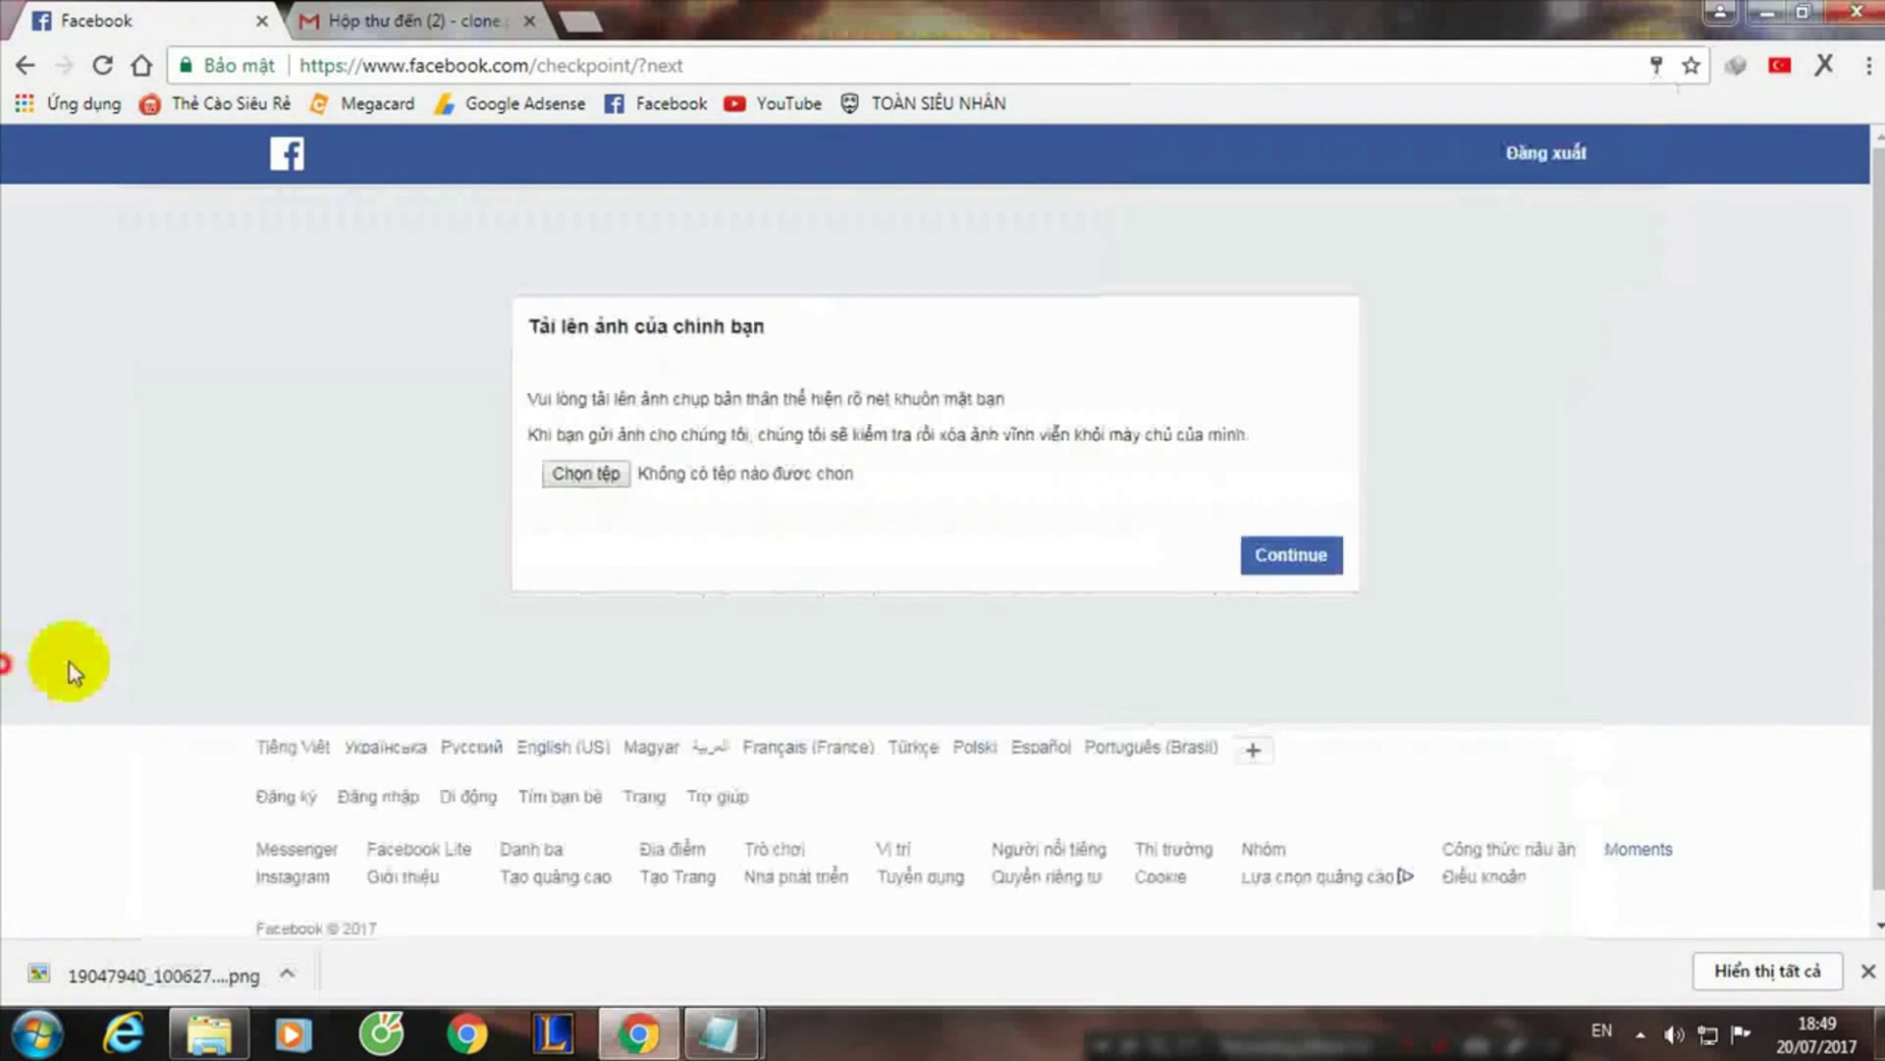
pyautogui.scroll(-1, 1080, 707)
pyautogui.click(1250, 729)
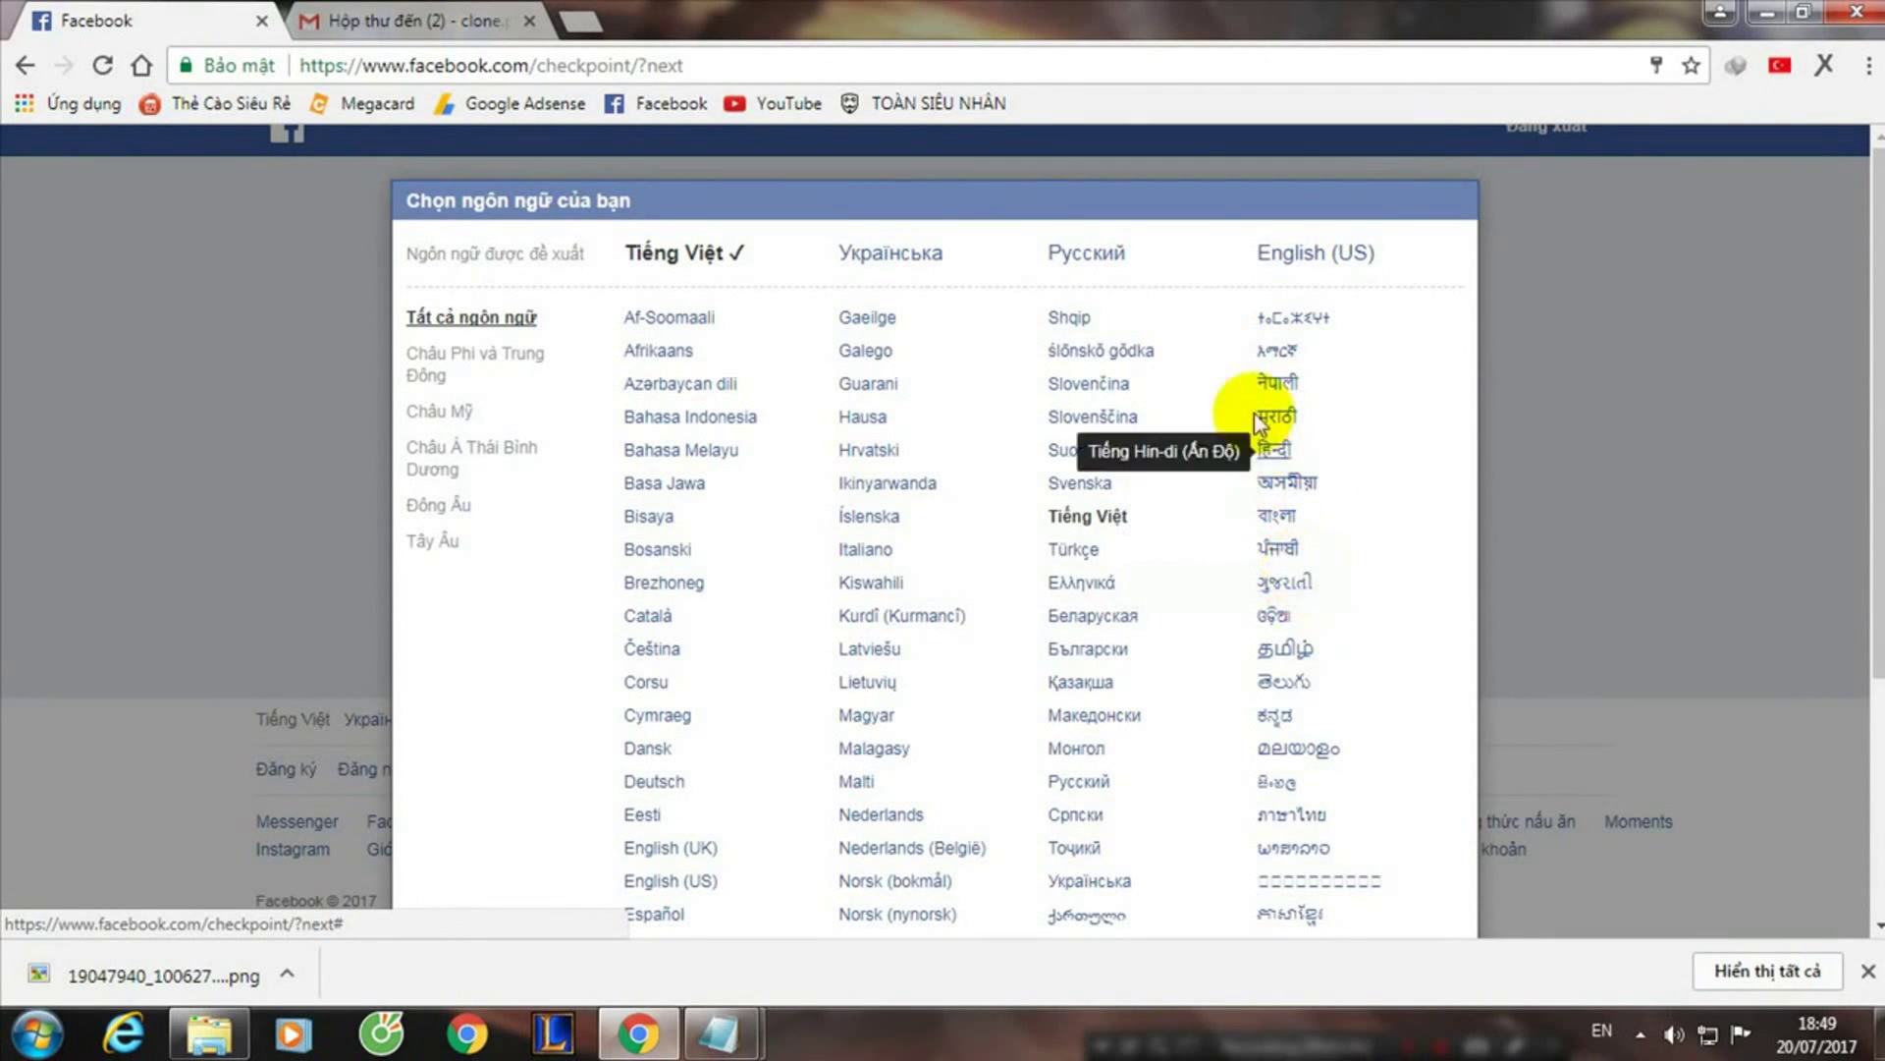
pyautogui.scroll(-1, 1275, 353)
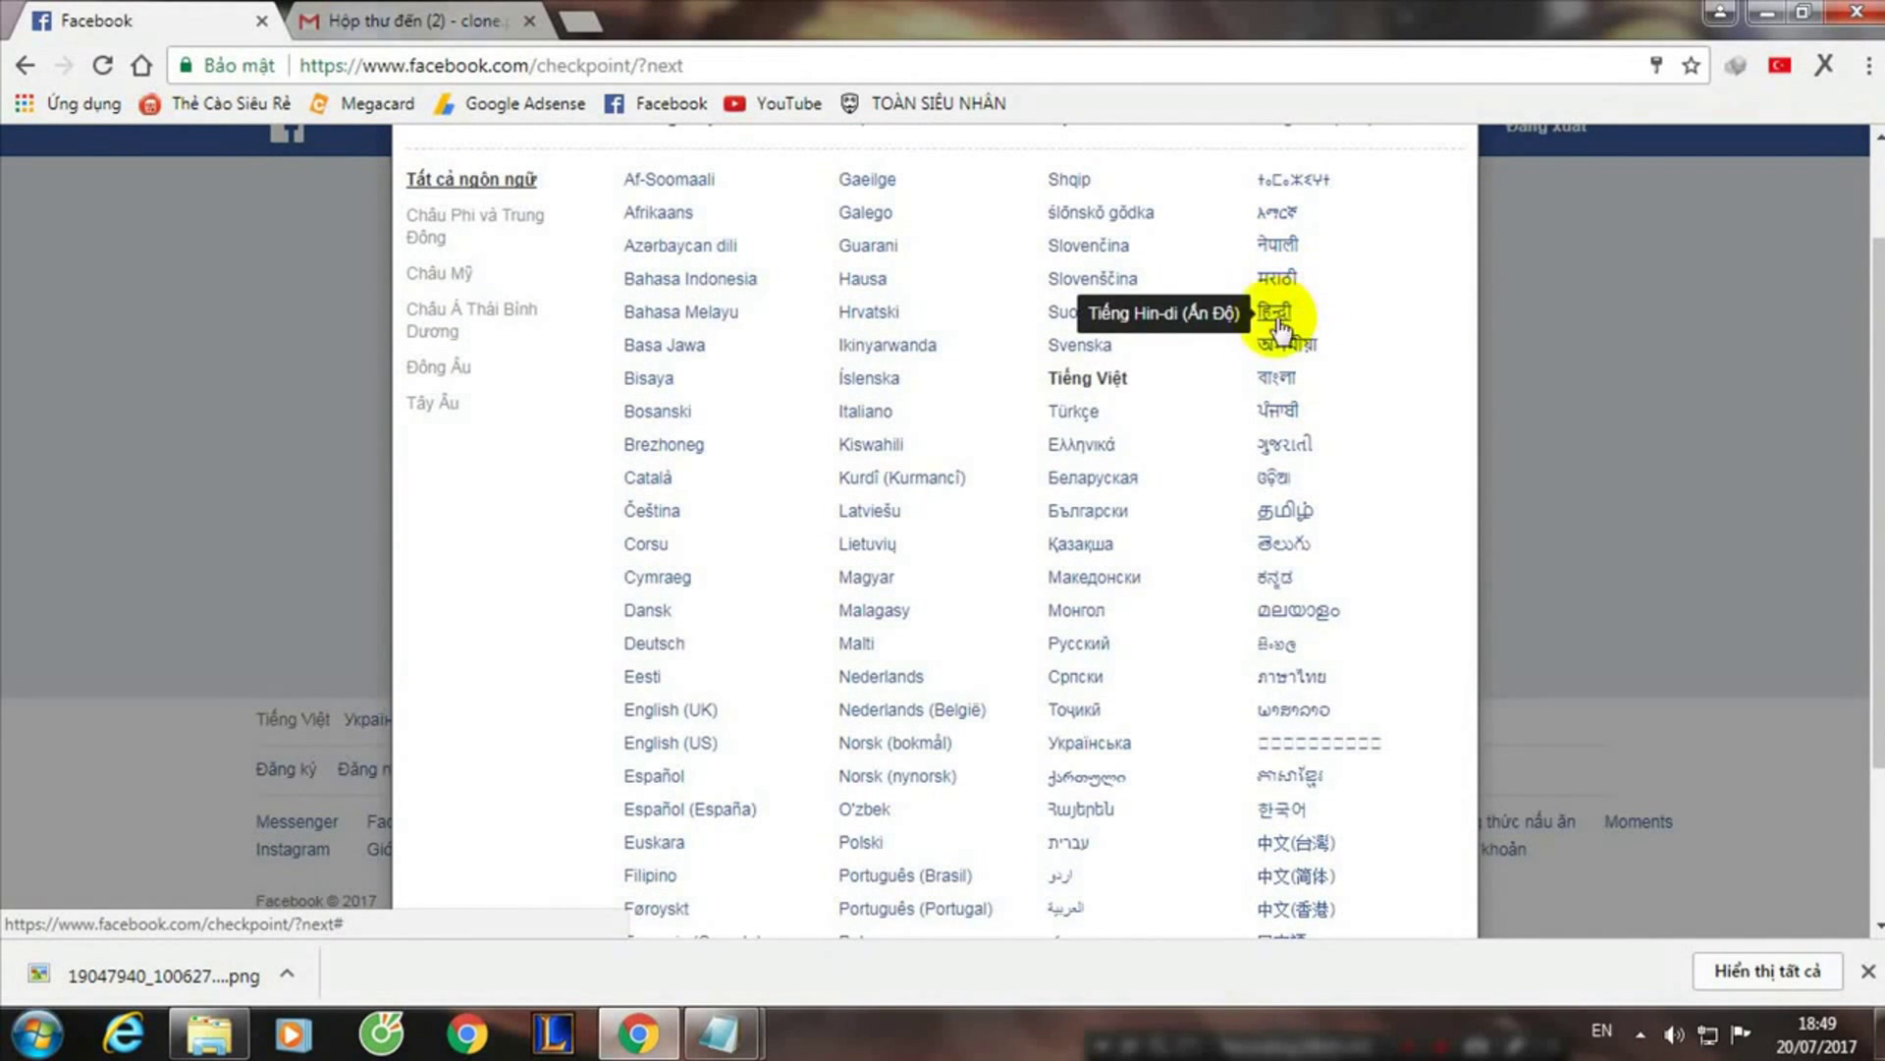
pyautogui.click(1277, 317)
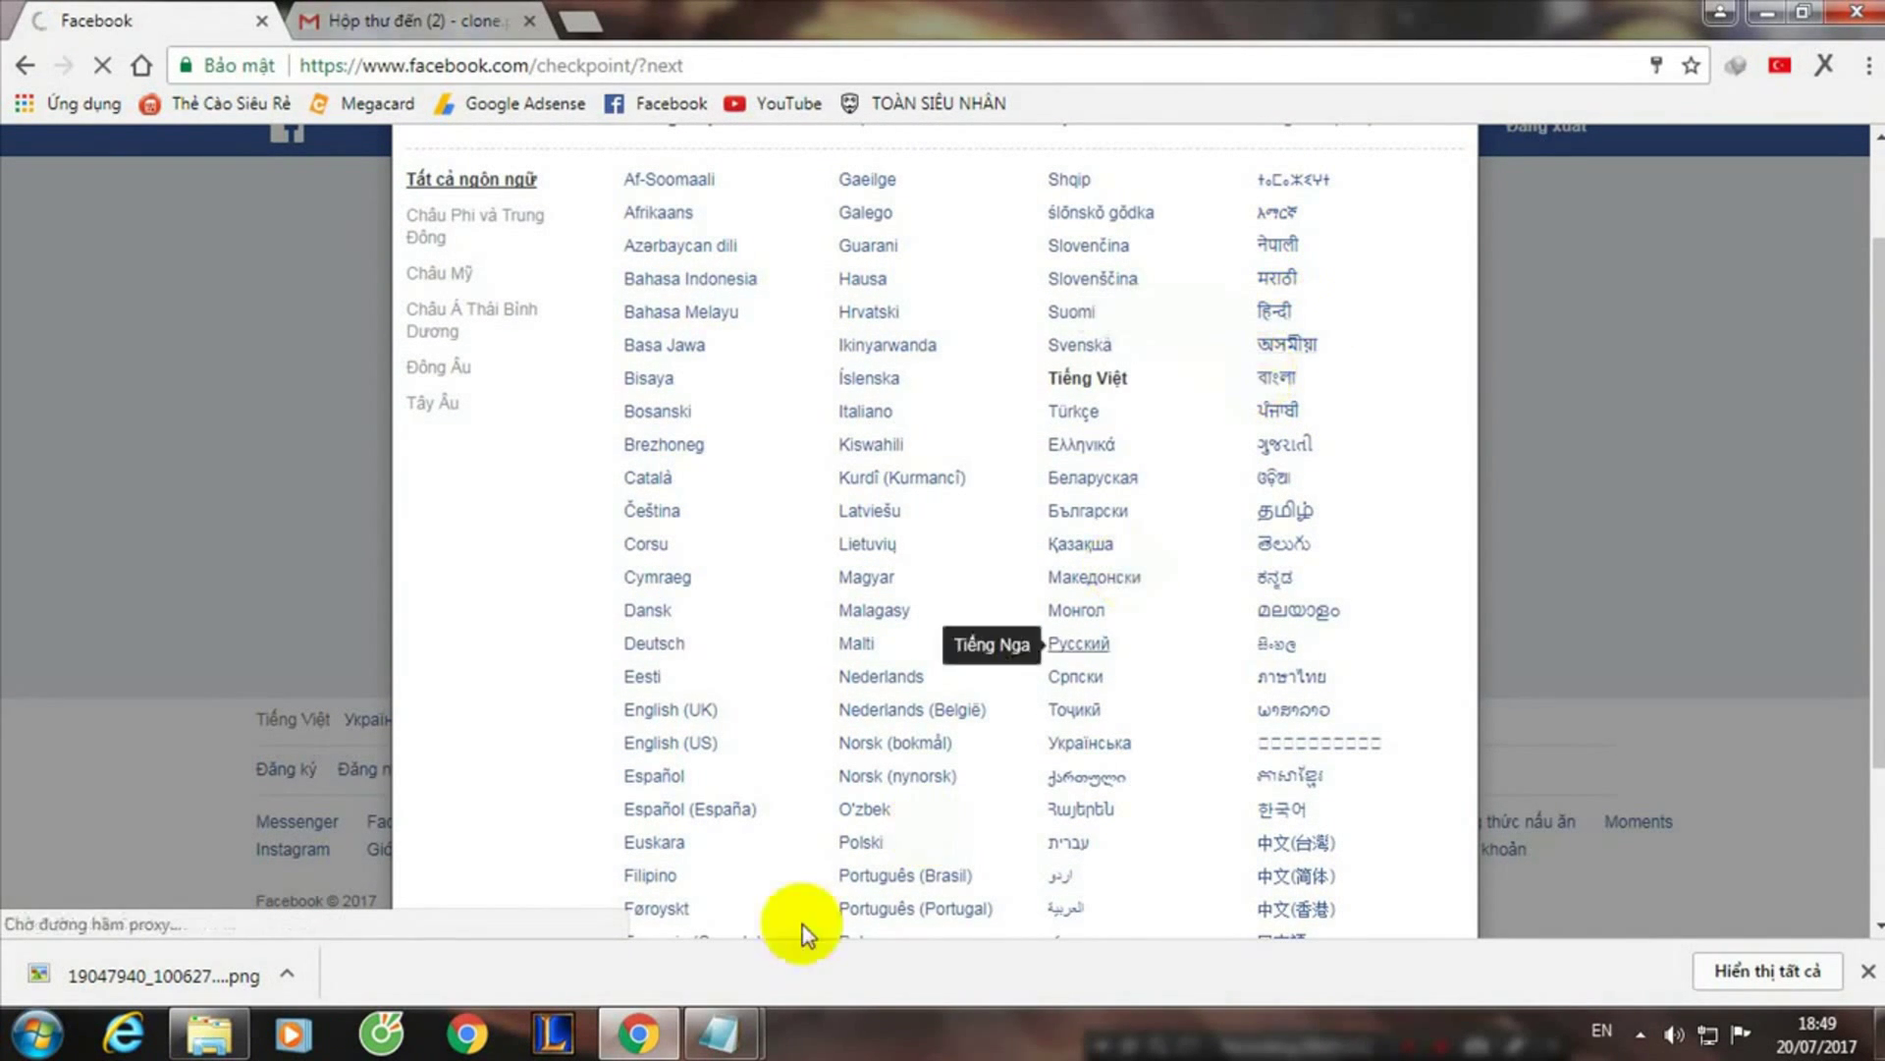
# Copy the ID-confirmation help/contact link from the notes for Chrome's address bar
pyautogui.click(865, 884)
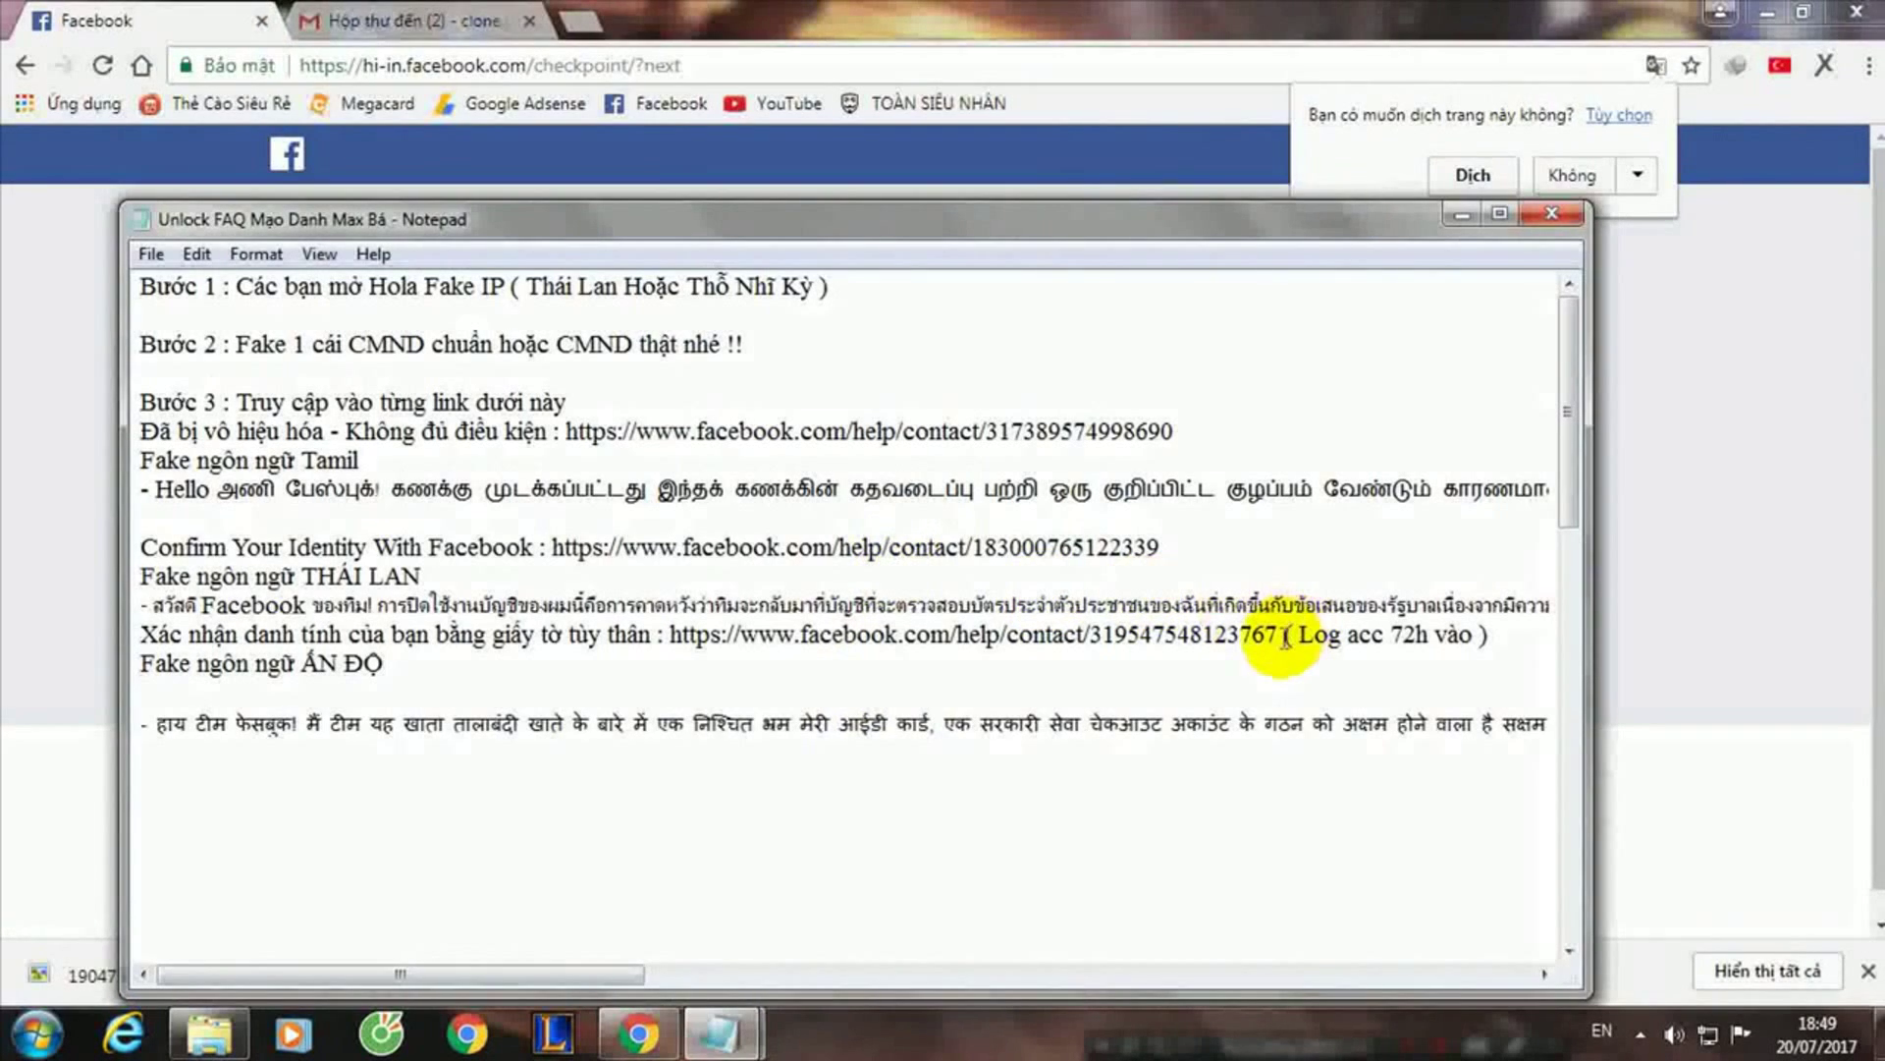
pyautogui.moveTo(1279, 636); pyautogui.dragTo(675, 636)
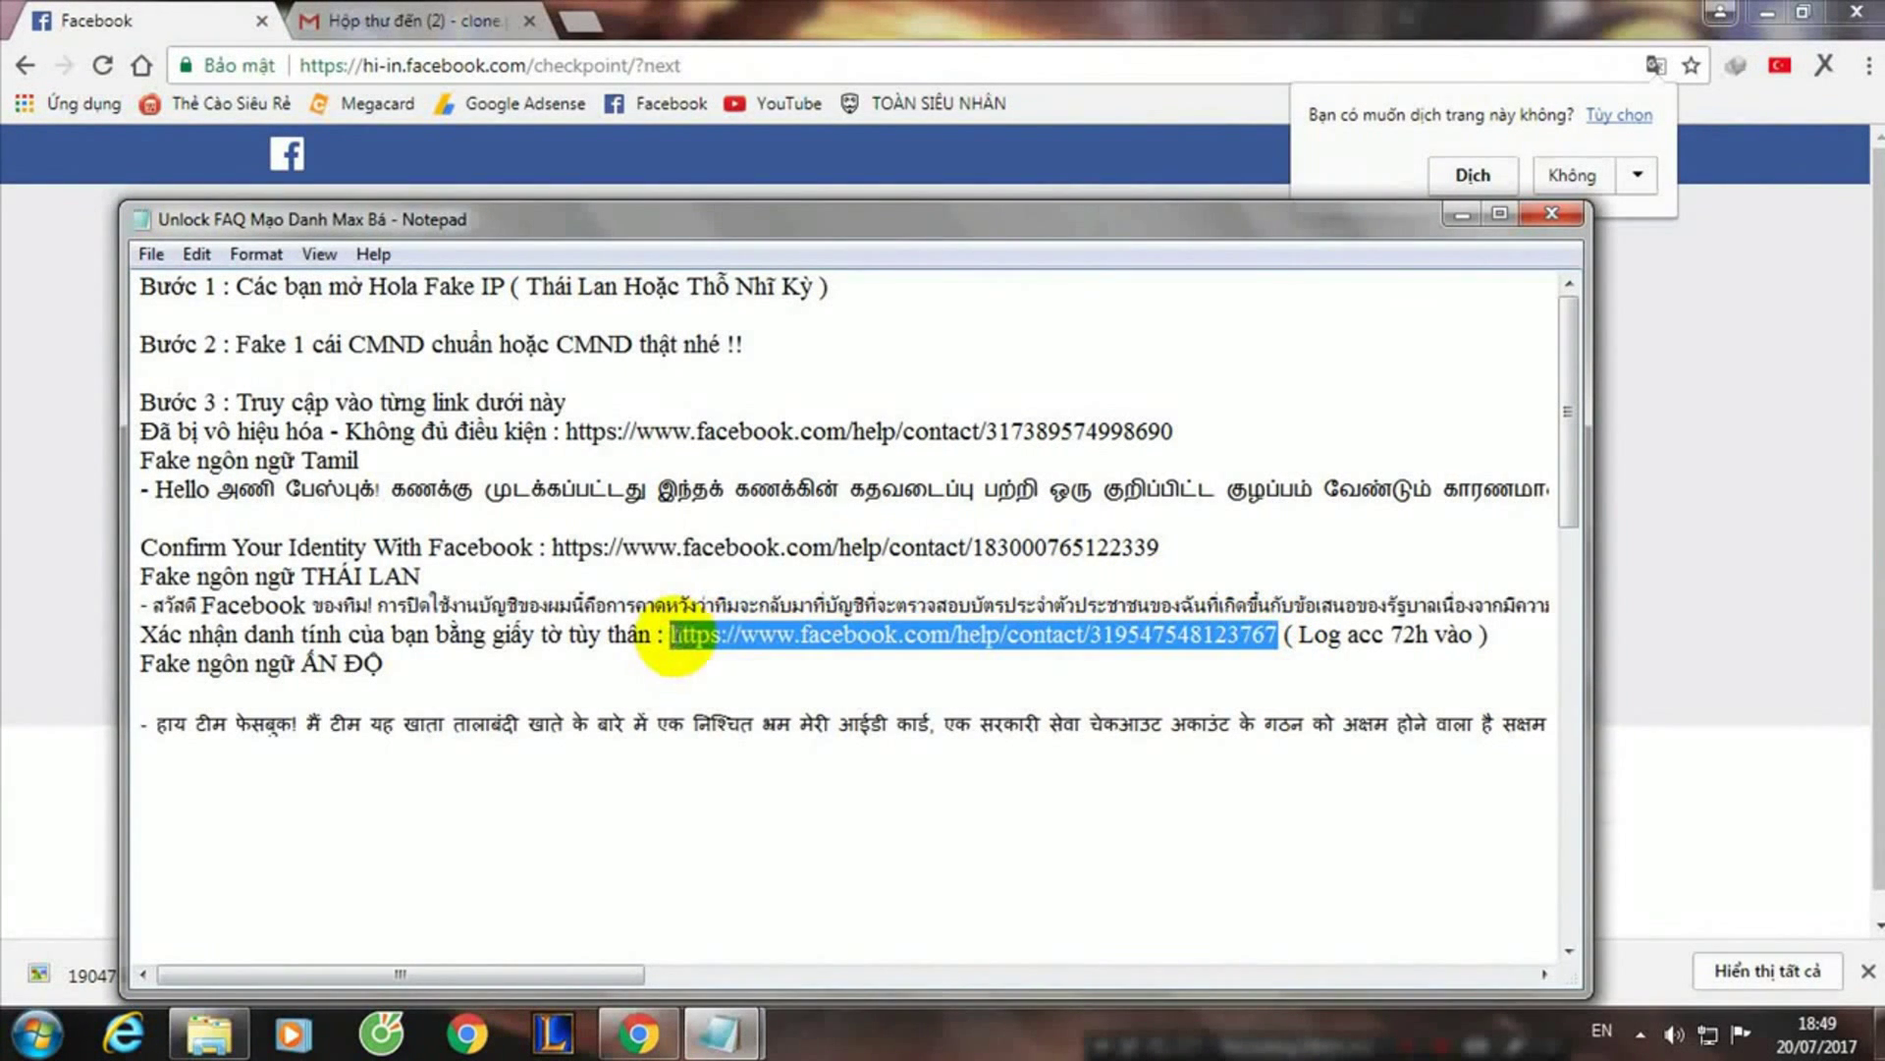
pyautogui.rightClick(674, 636)
pyautogui.click(785, 337)
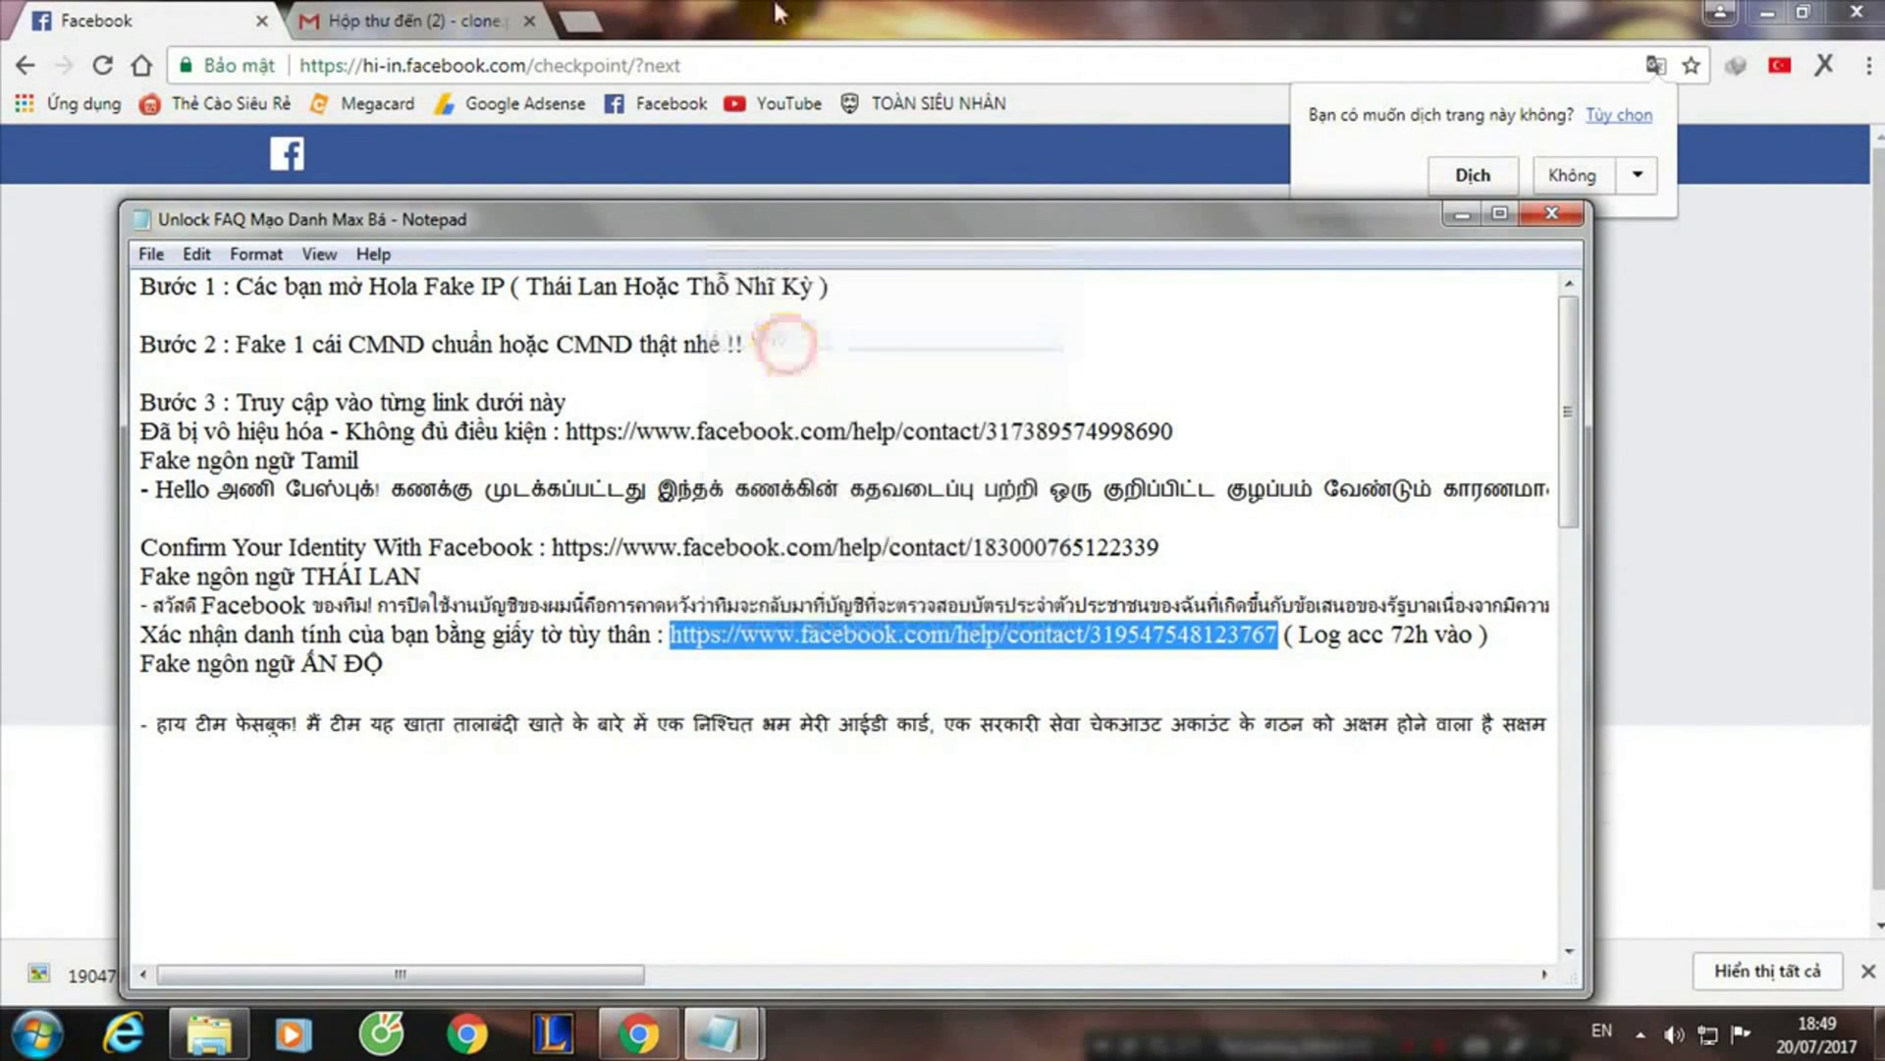
pyautogui.click(779, 65)
pyautogui.rightClick(781, 64)
# Open the pasted Hindi help/contact form and fill in the suggested login e-mail
pyautogui.click(835, 185)
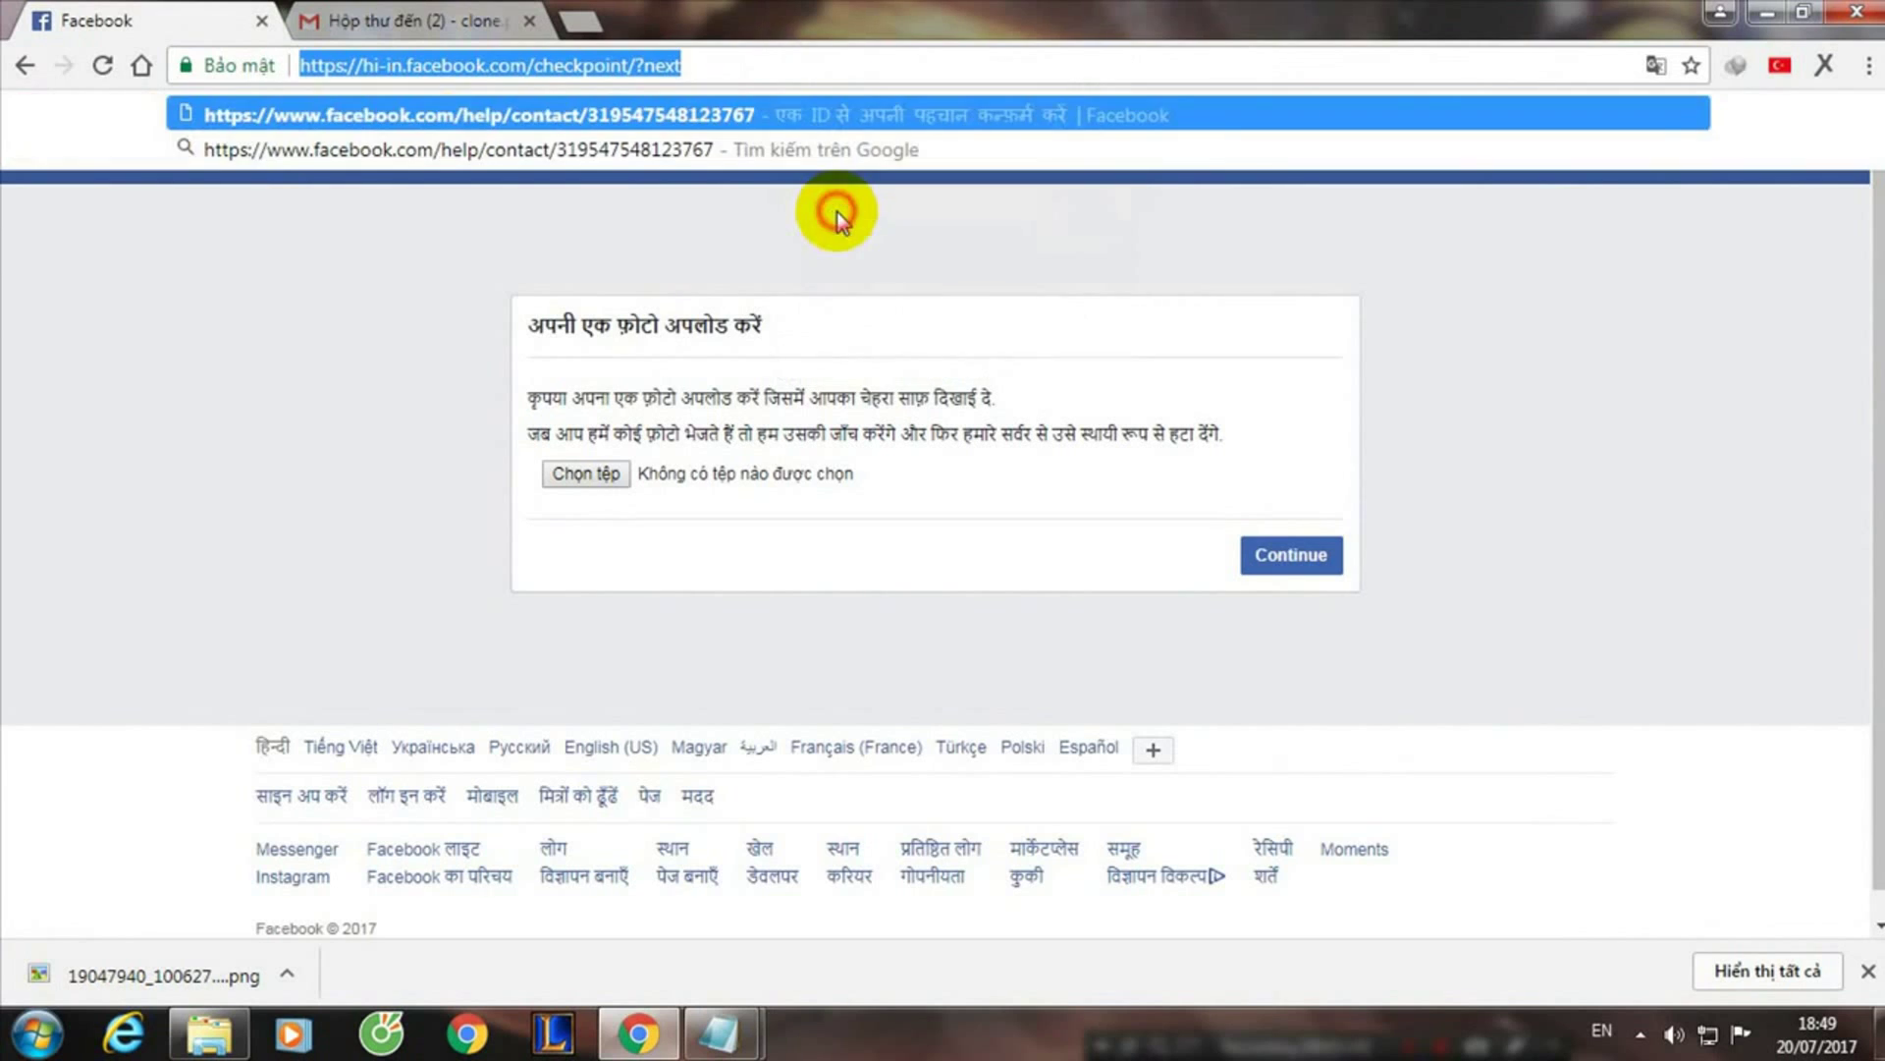
pyautogui.press('Return')
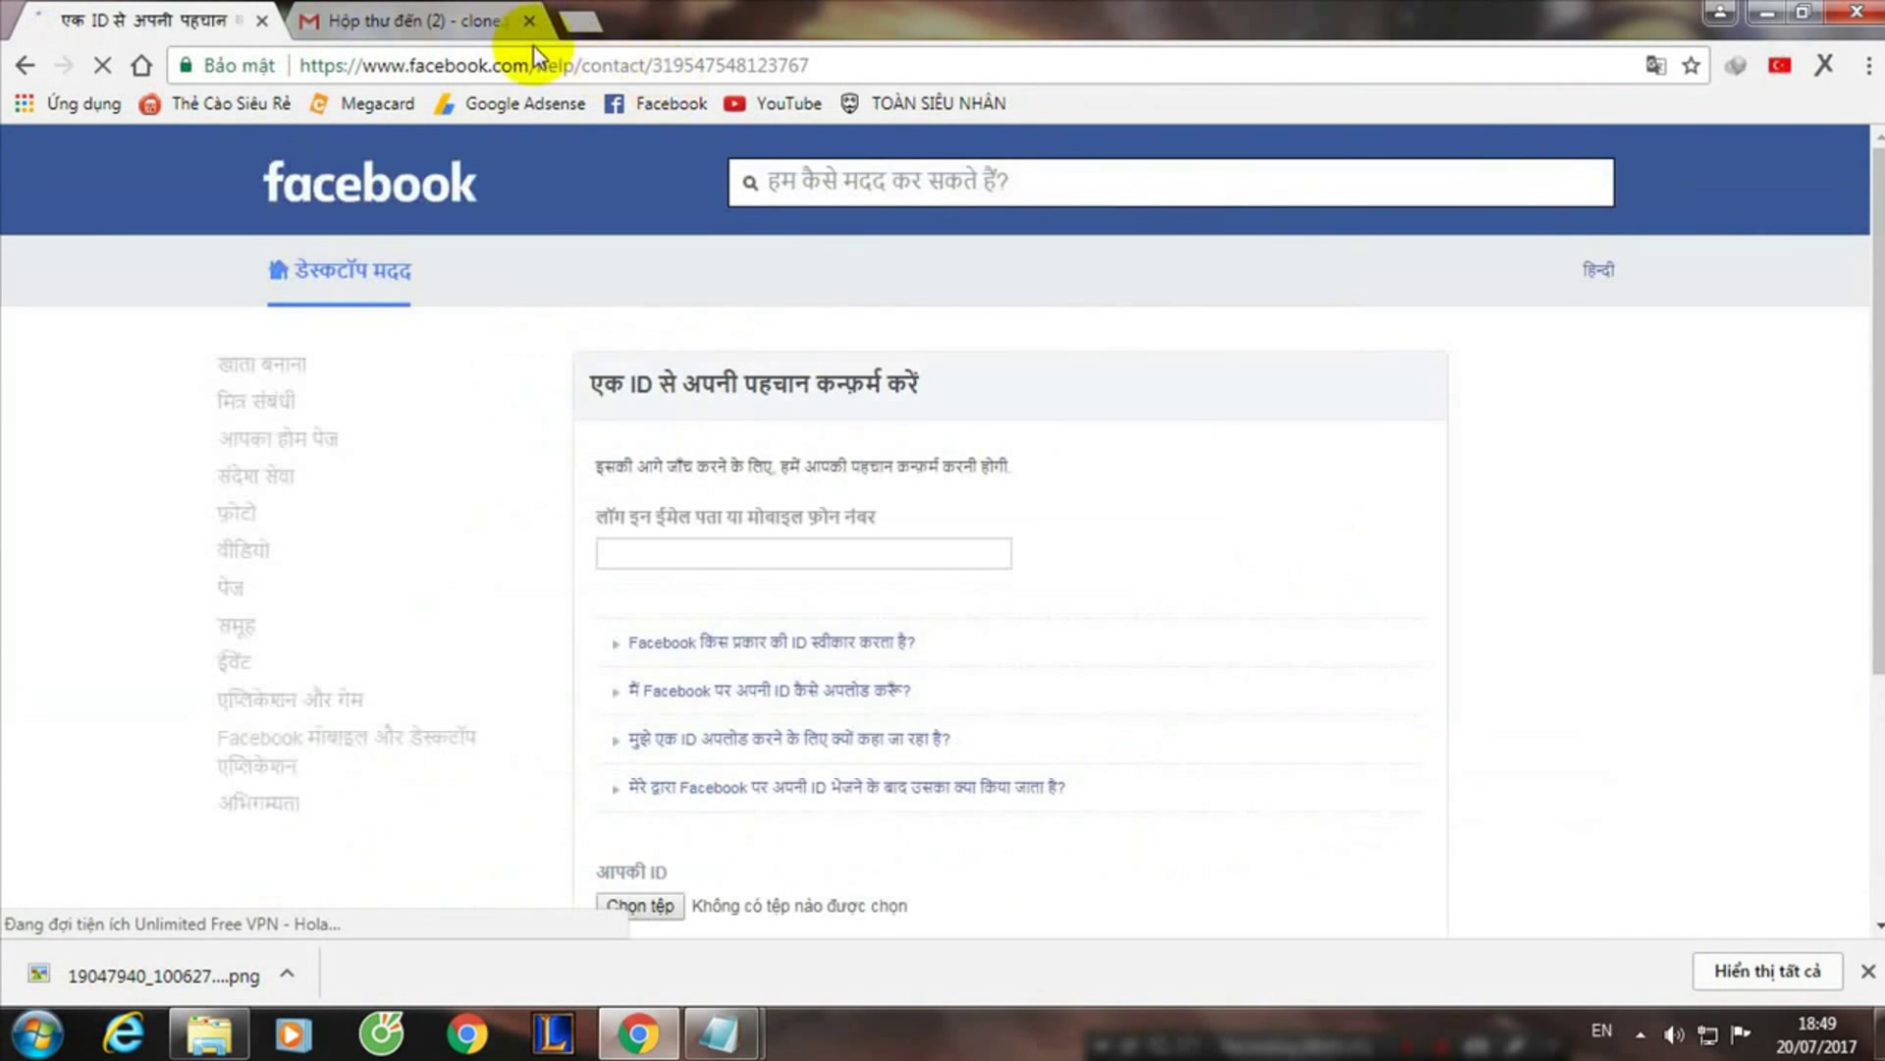
pyautogui.click(529, 20)
pyautogui.scroll(-1, 789, 391)
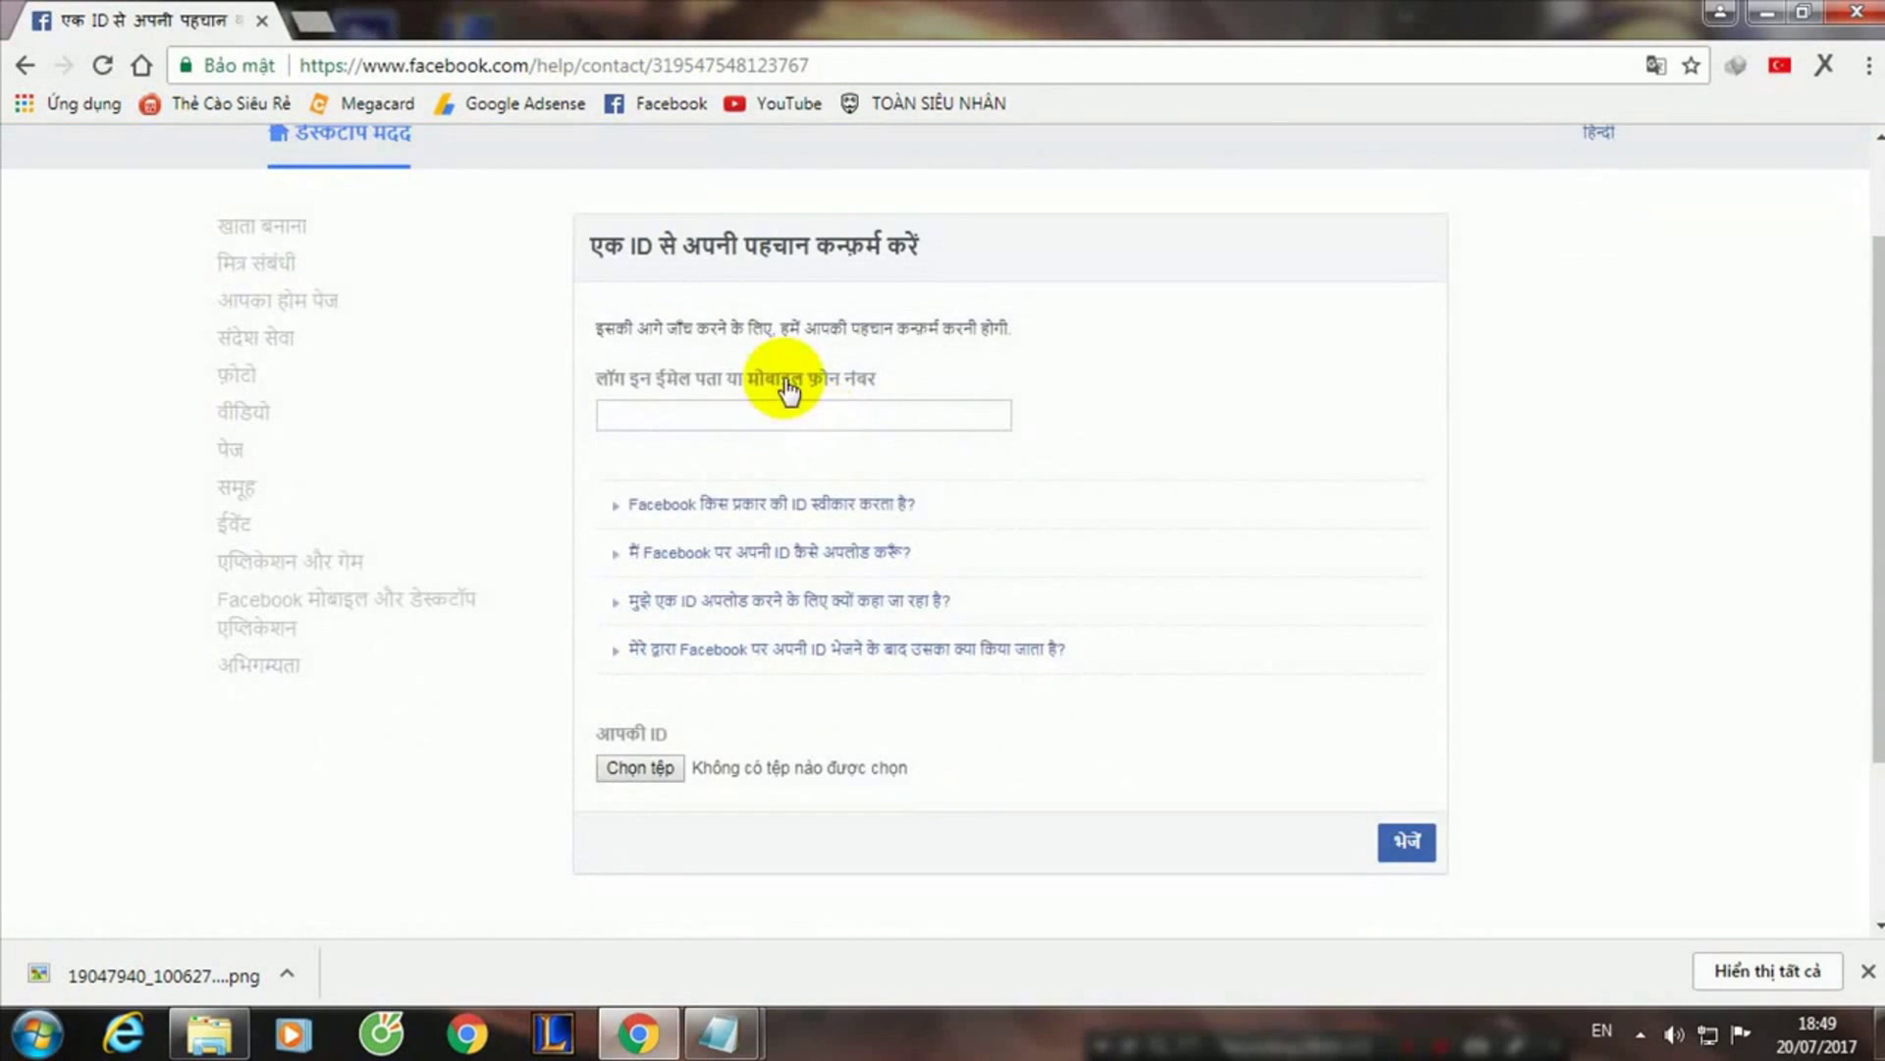
pyautogui.click(800, 410)
pyautogui.write('clo')
pyautogui.press('Down')
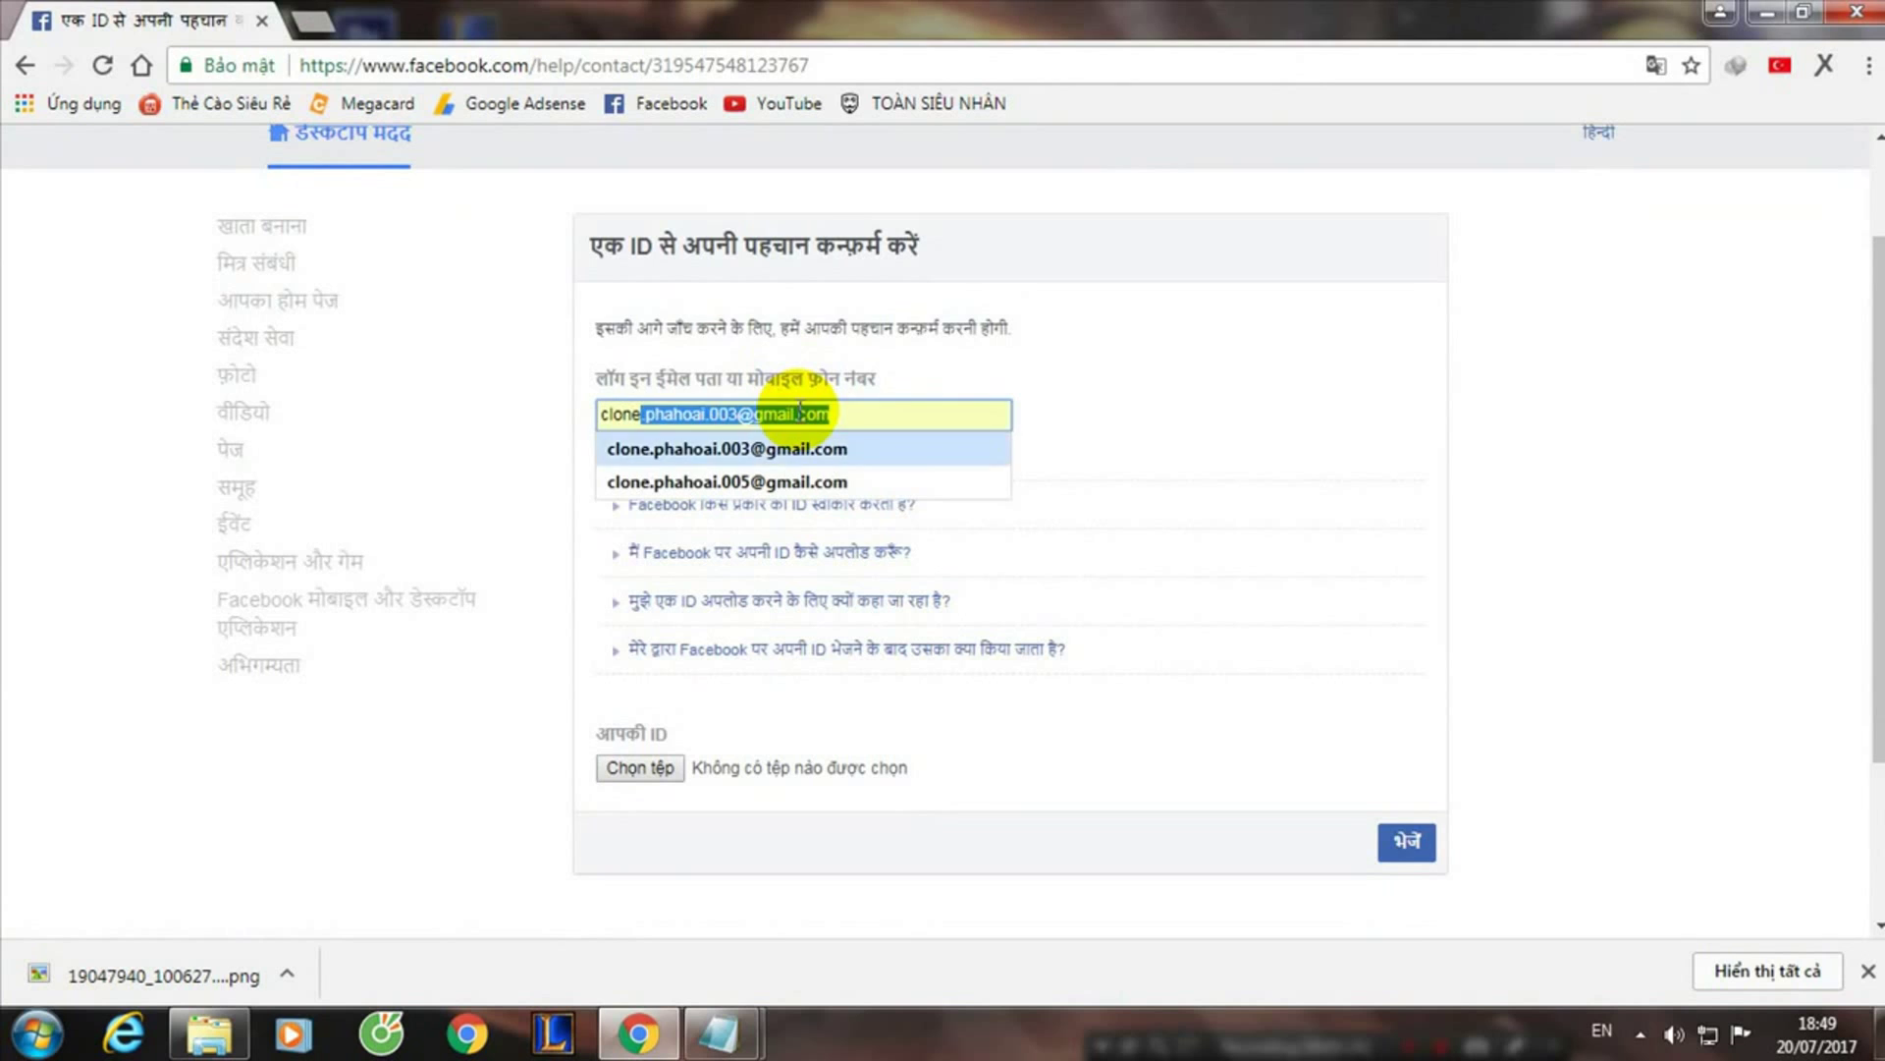
pyautogui.press('Down')
pyautogui.press('Return')
# Attach the ID card image in the 'आपकी ID' upload section
pyautogui.click(668, 769)
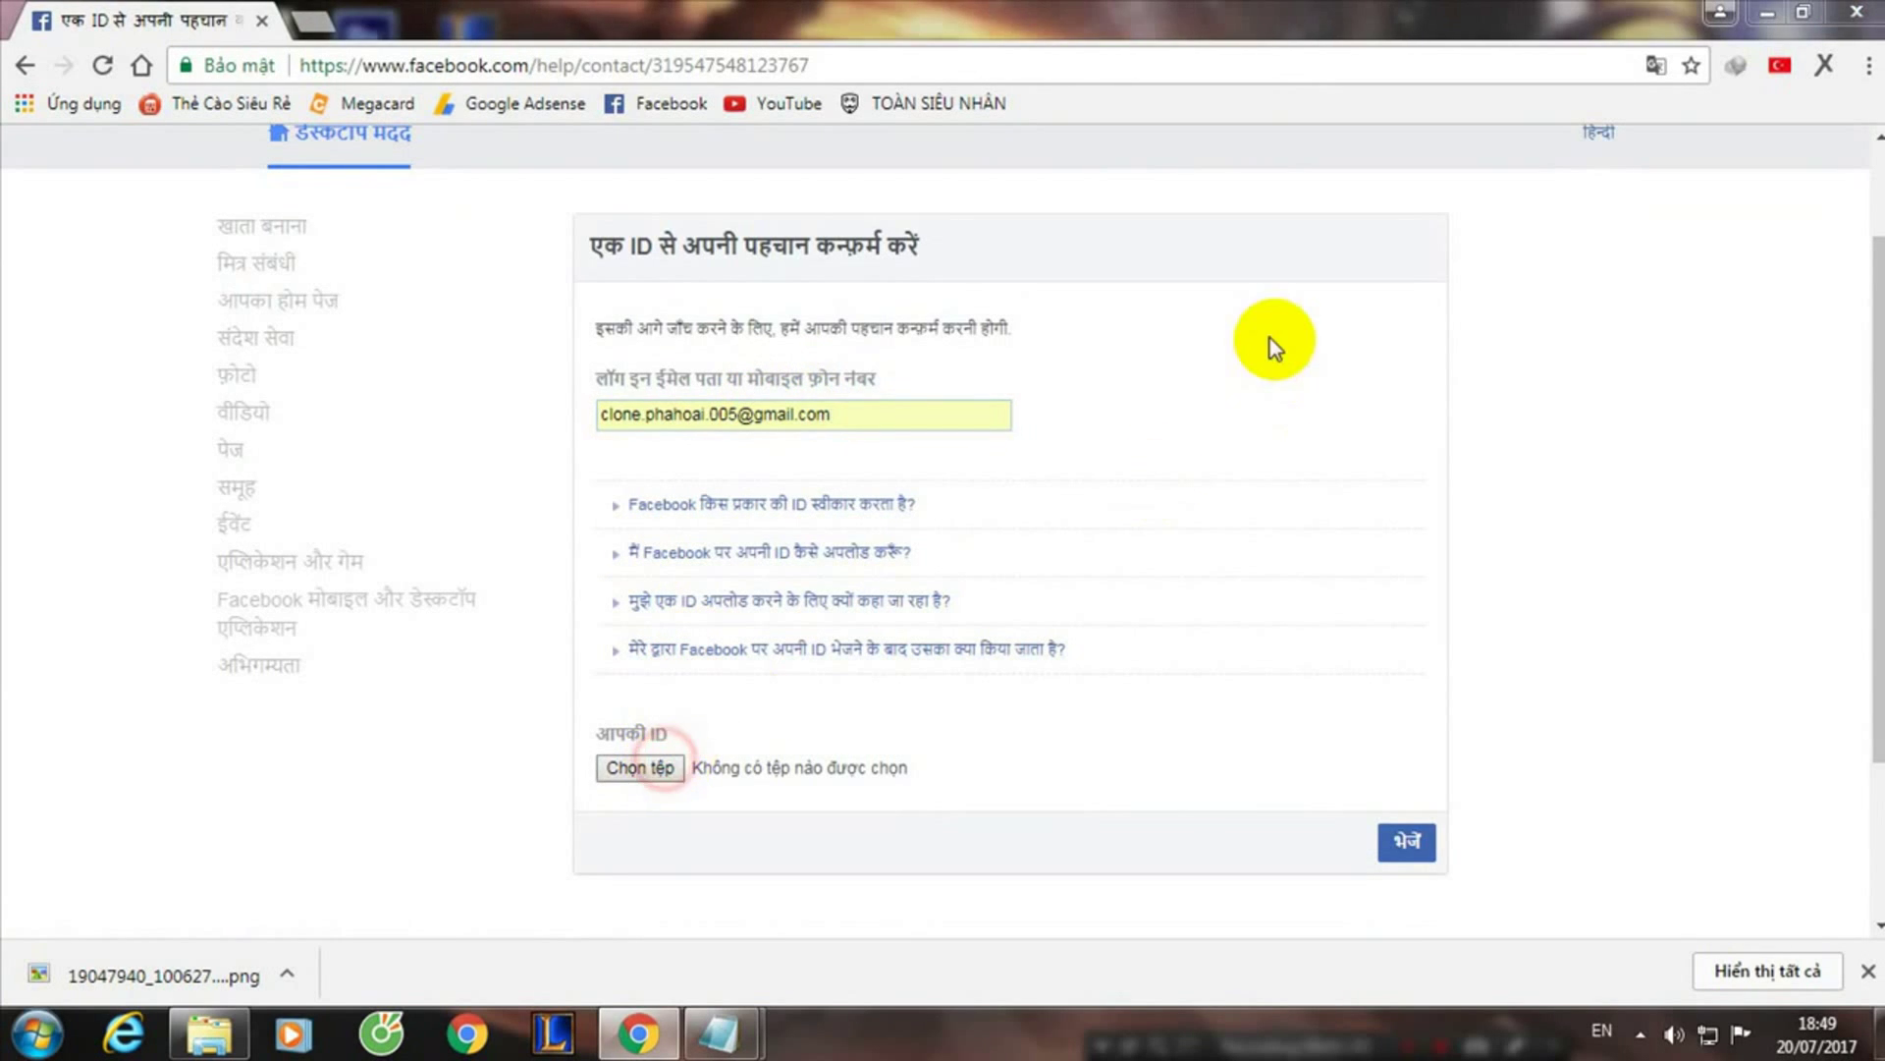
pyautogui.scroll(-5, 1220, 648)
pyautogui.scroll(-3, 1220, 639)
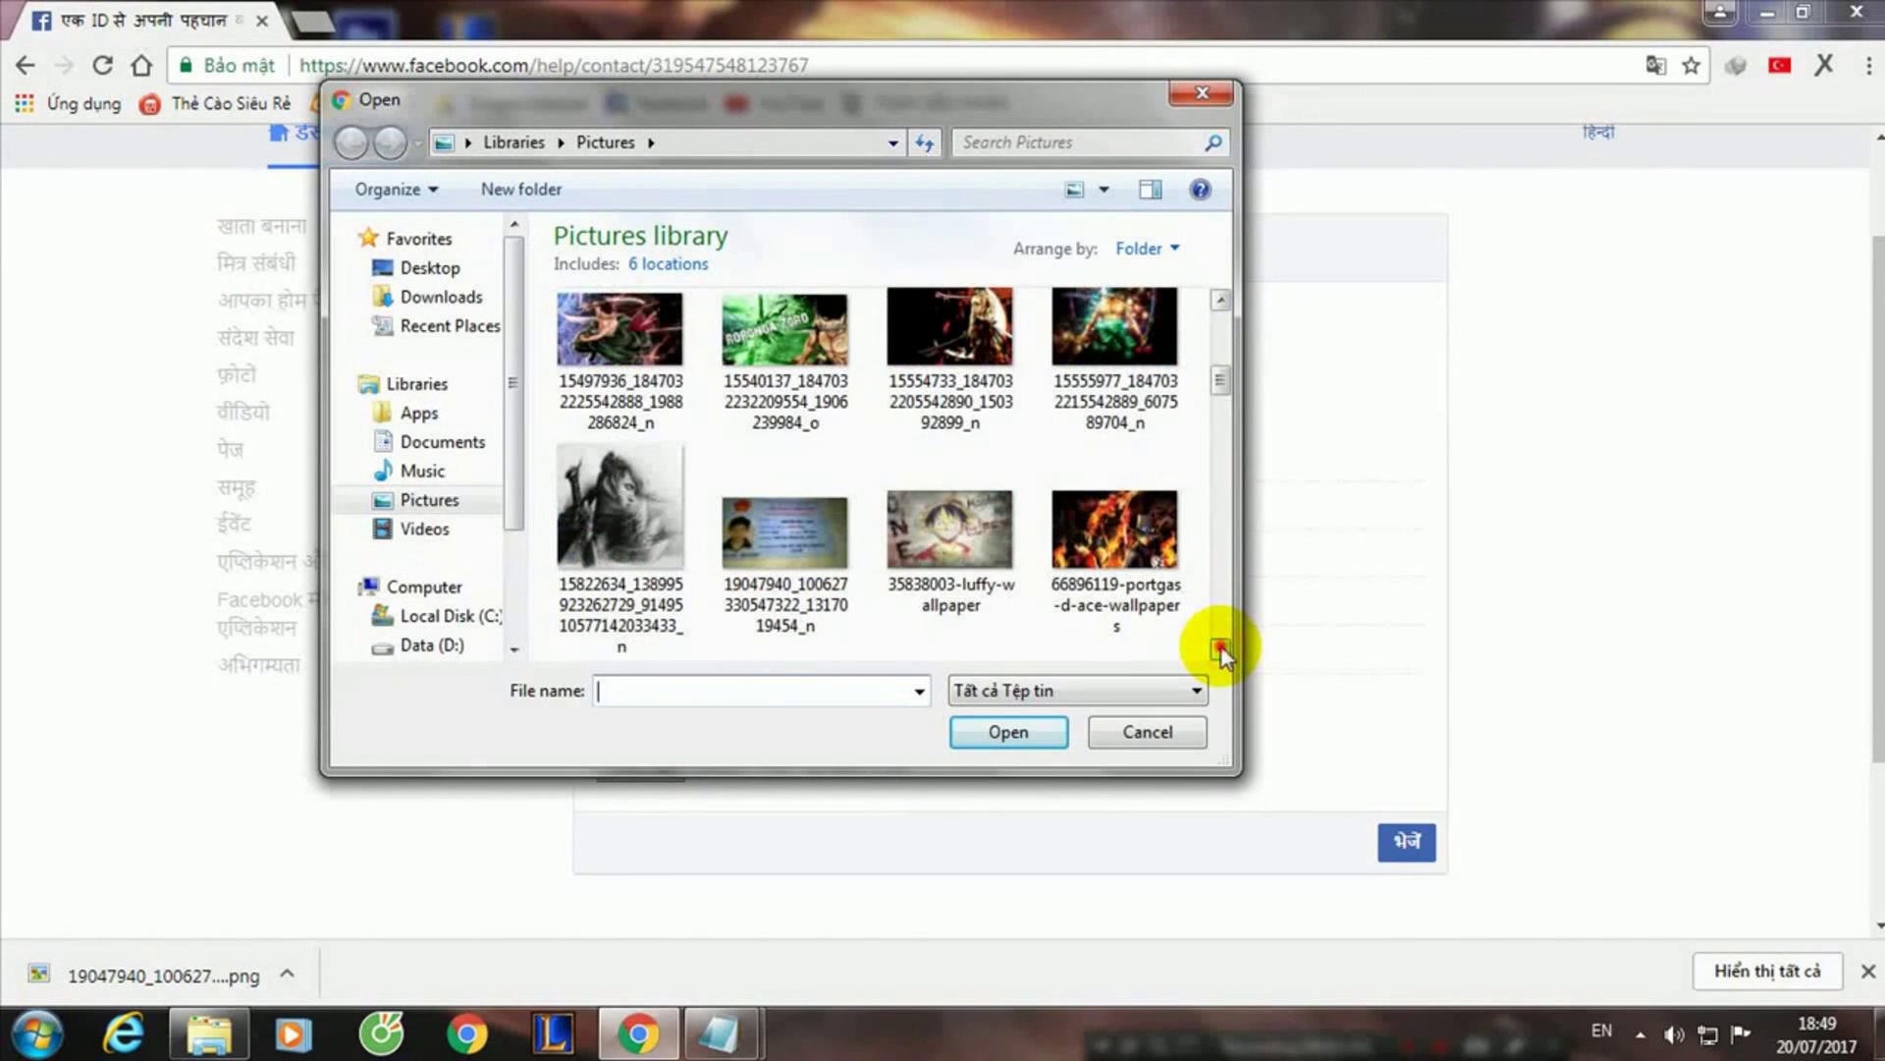
pyautogui.click(800, 346)
pyautogui.click(996, 735)
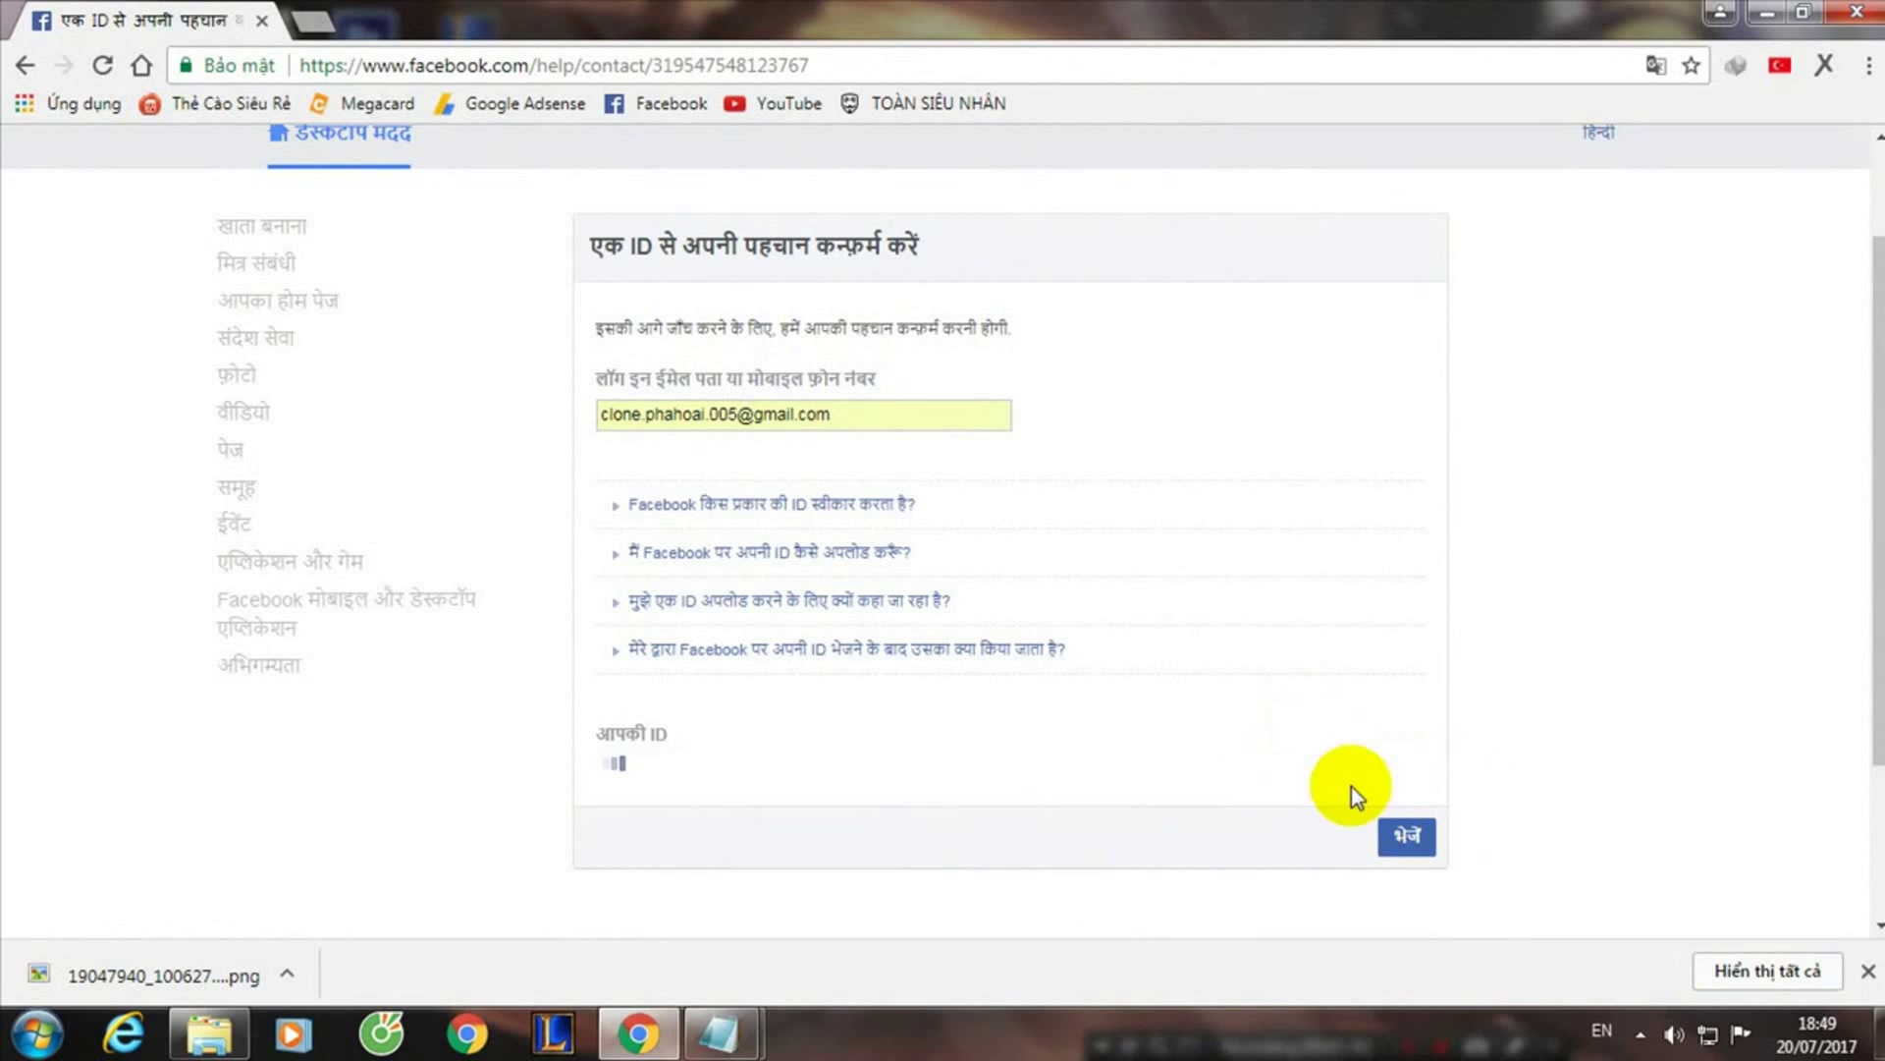
pyautogui.scroll(1, 1105, 551)
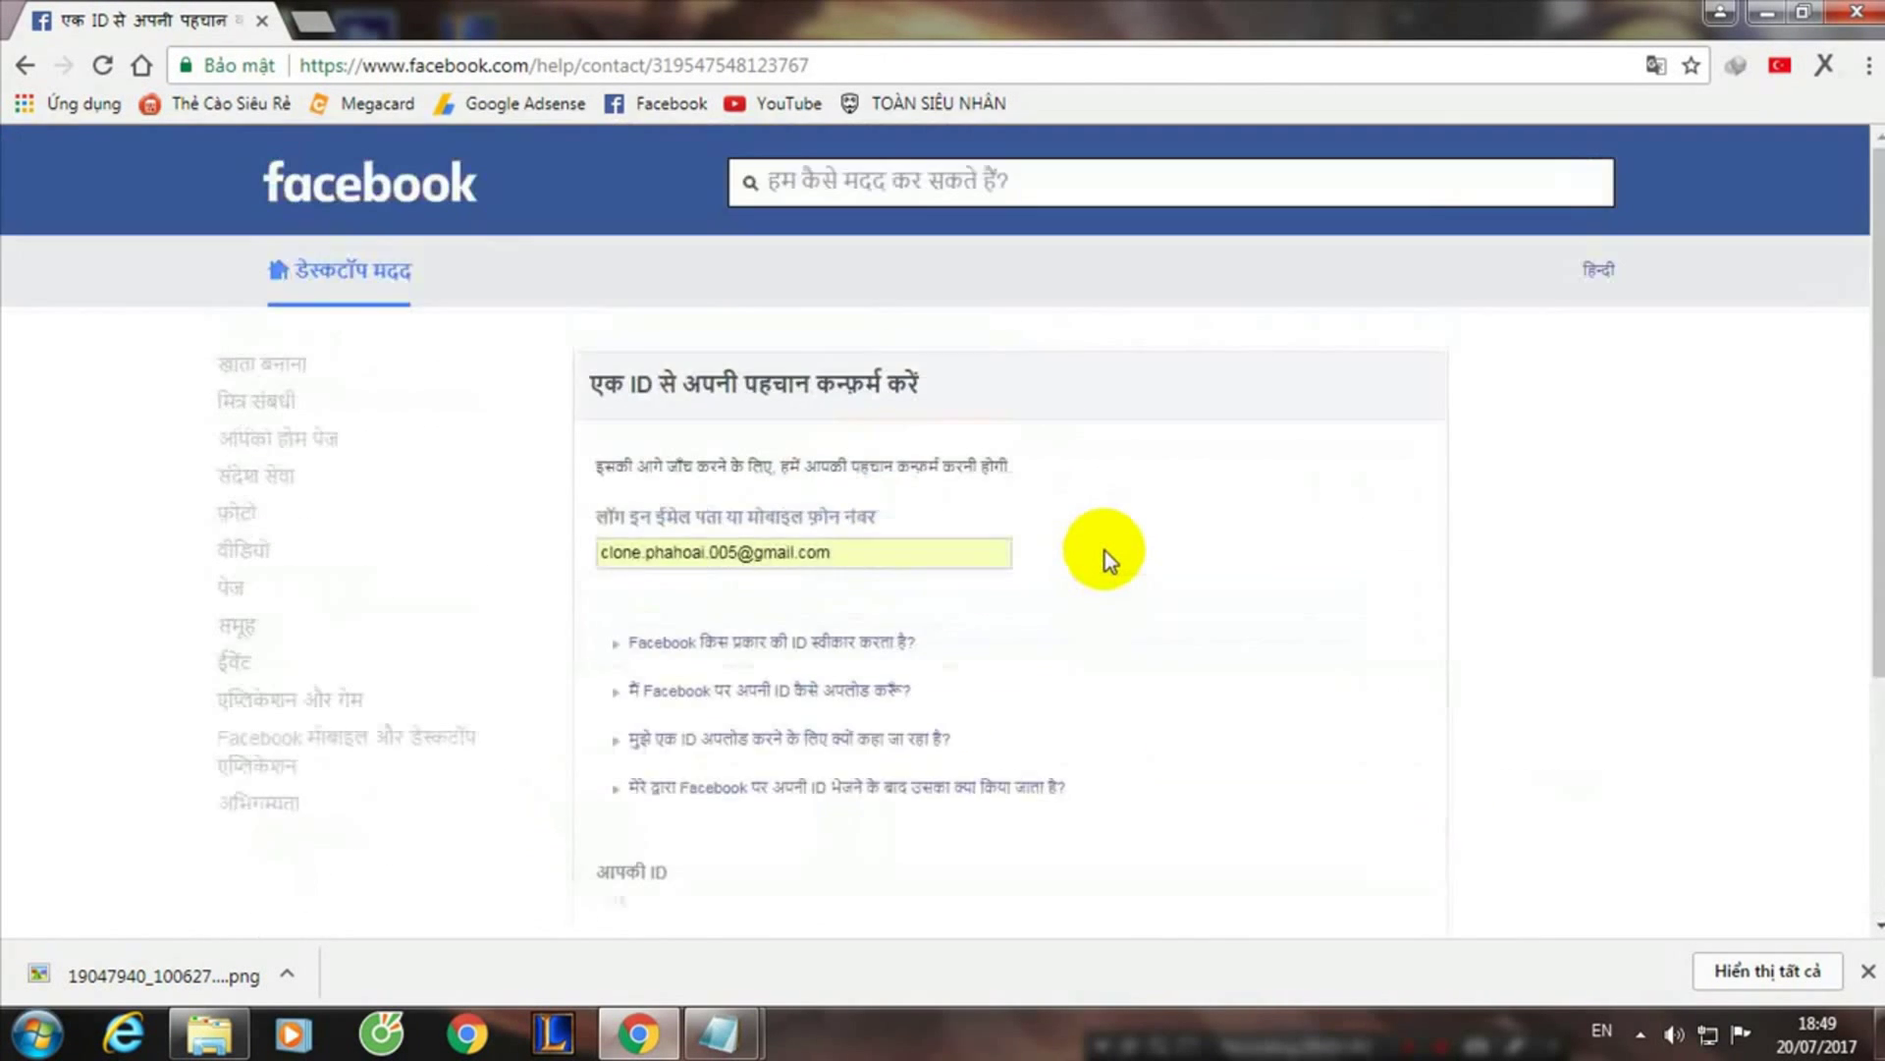
pyautogui.scroll(-2, 1105, 551)
# Type the lag remark 'Đ.m-' in the case log
pyautogui.click(594, 901)
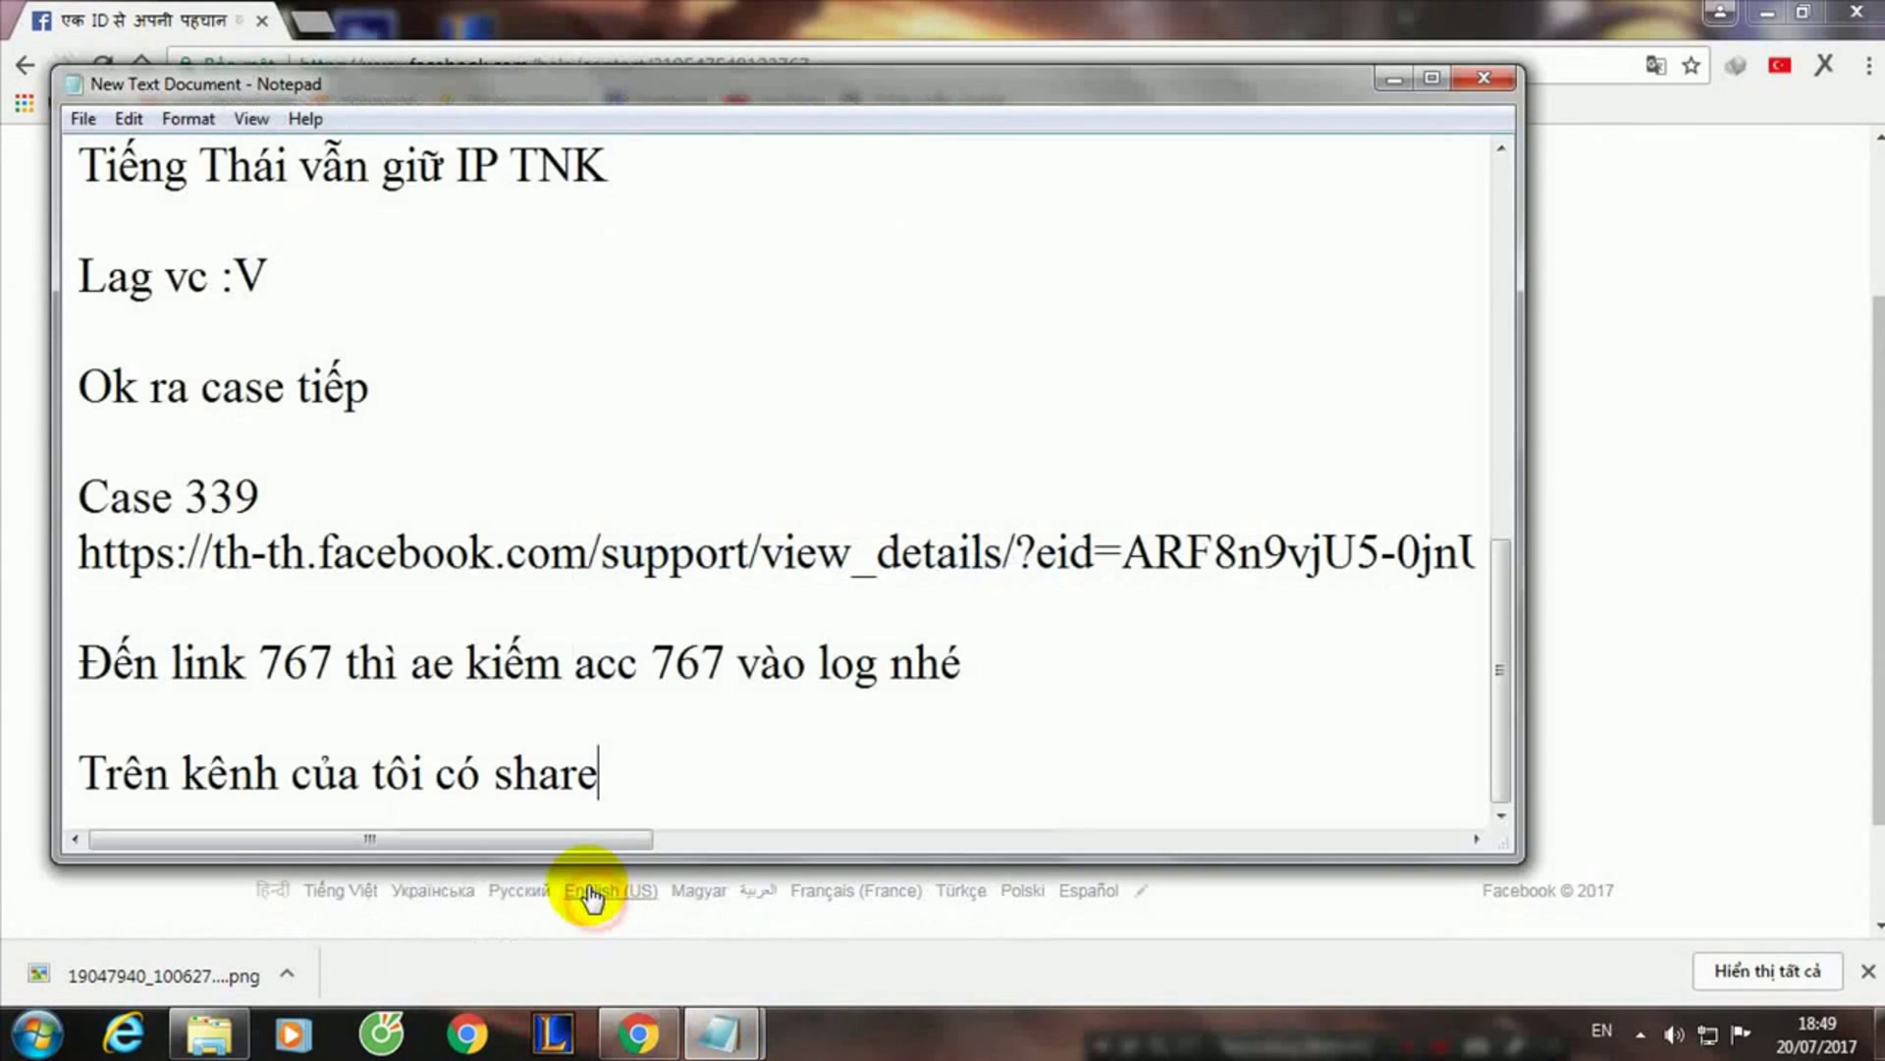
pyautogui.write('Đ.m l')
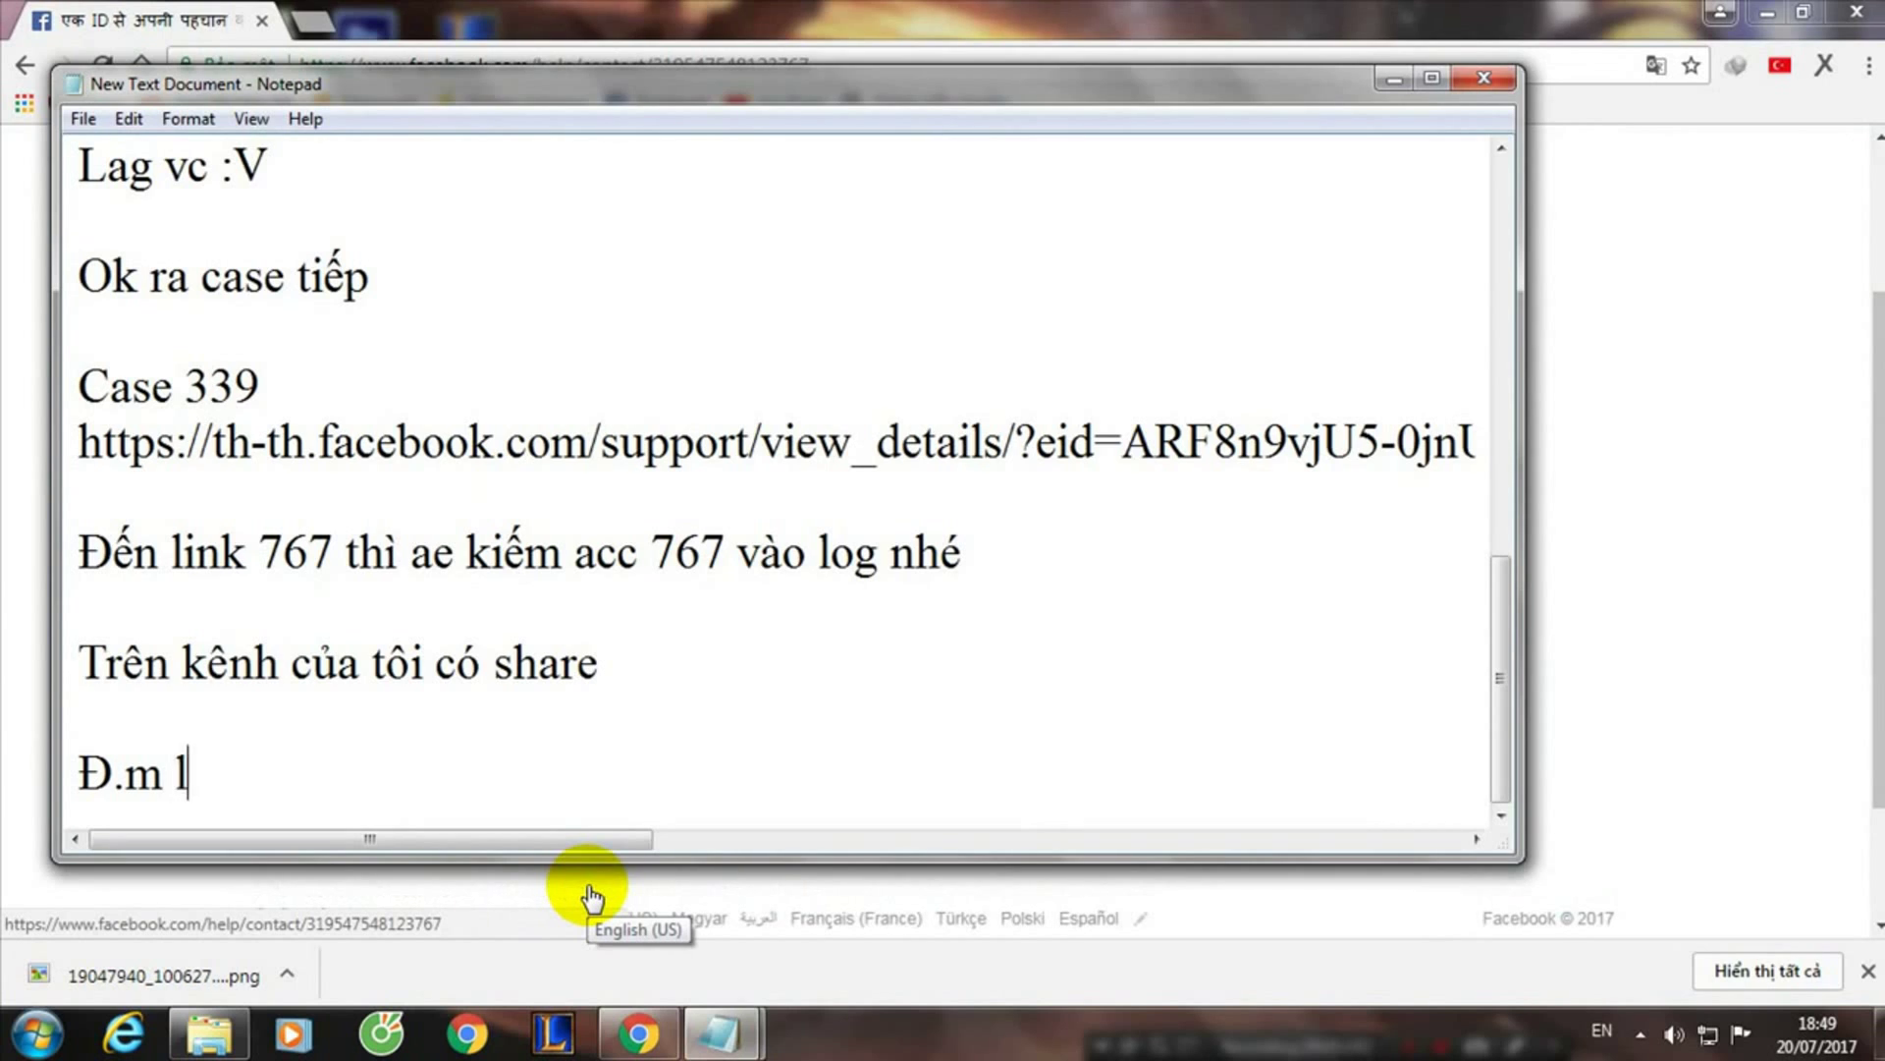
pyautogui.write('-_')
pyautogui.press('Return')
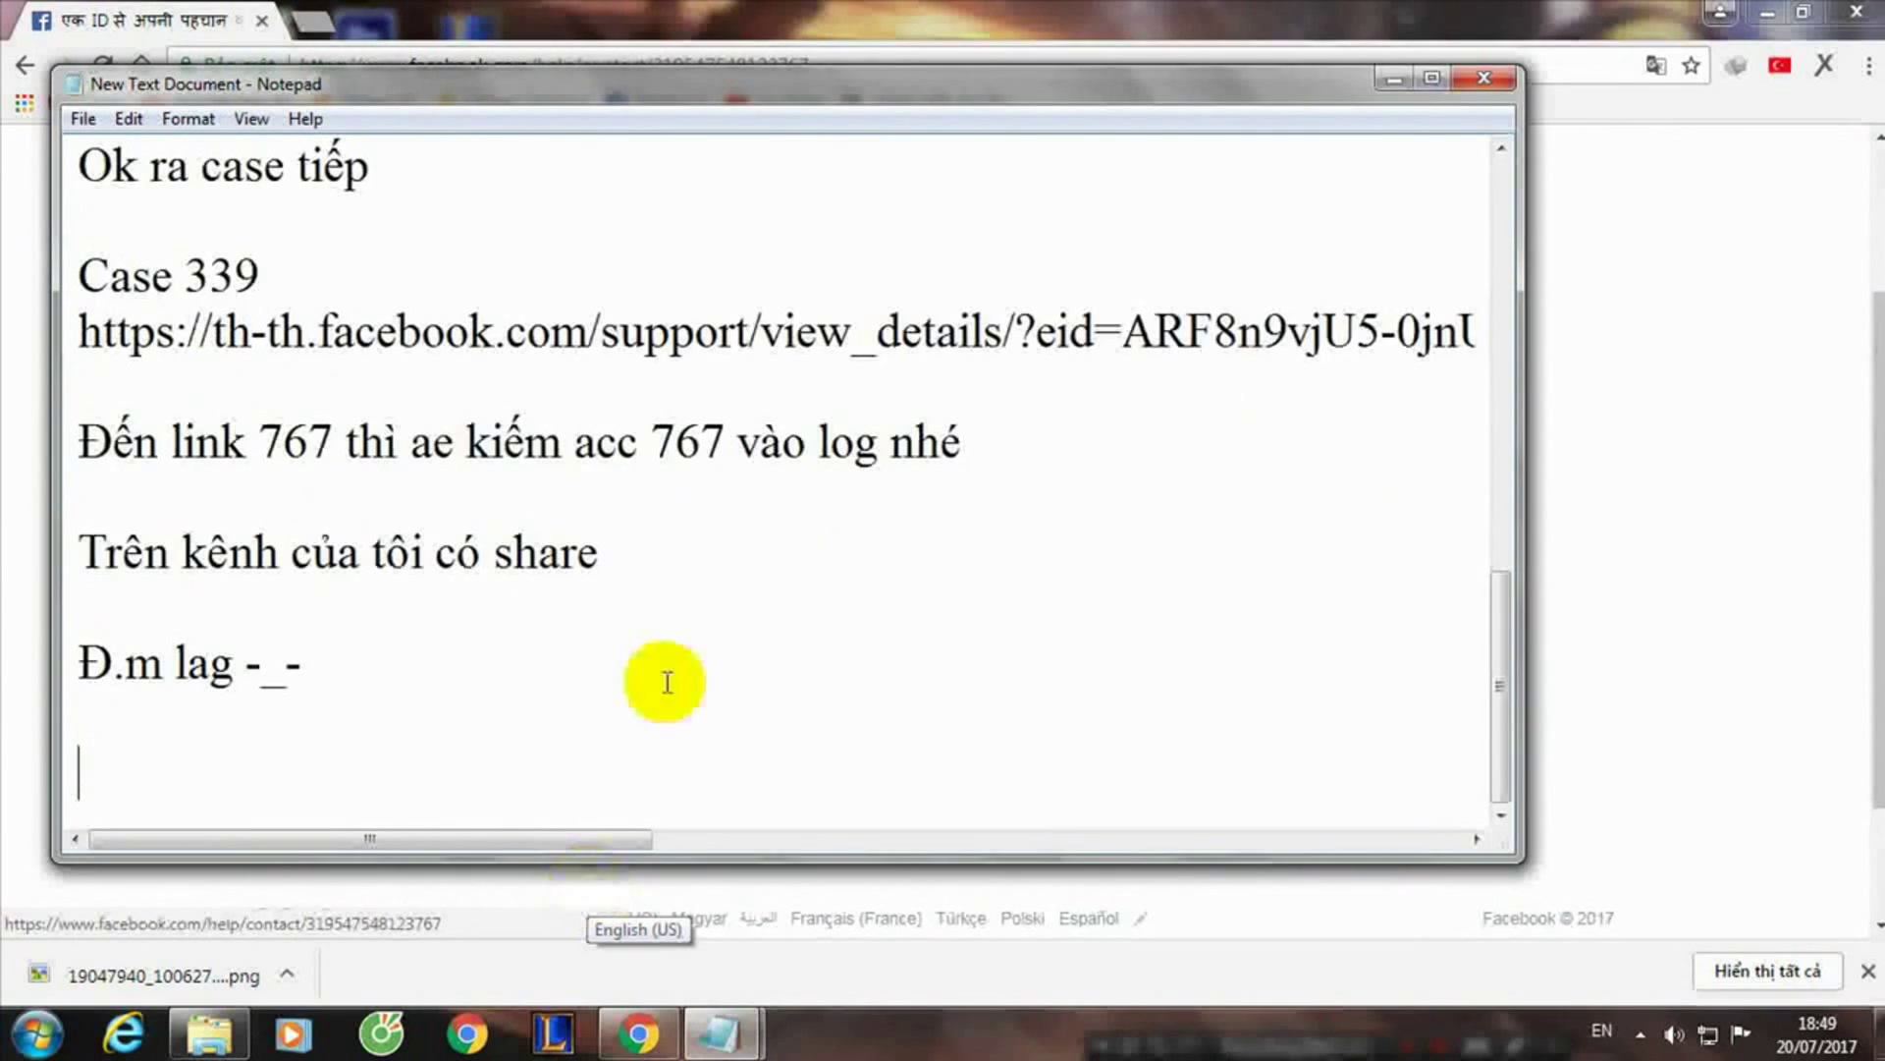
pyautogui.hotkey('alt', 'Tab')
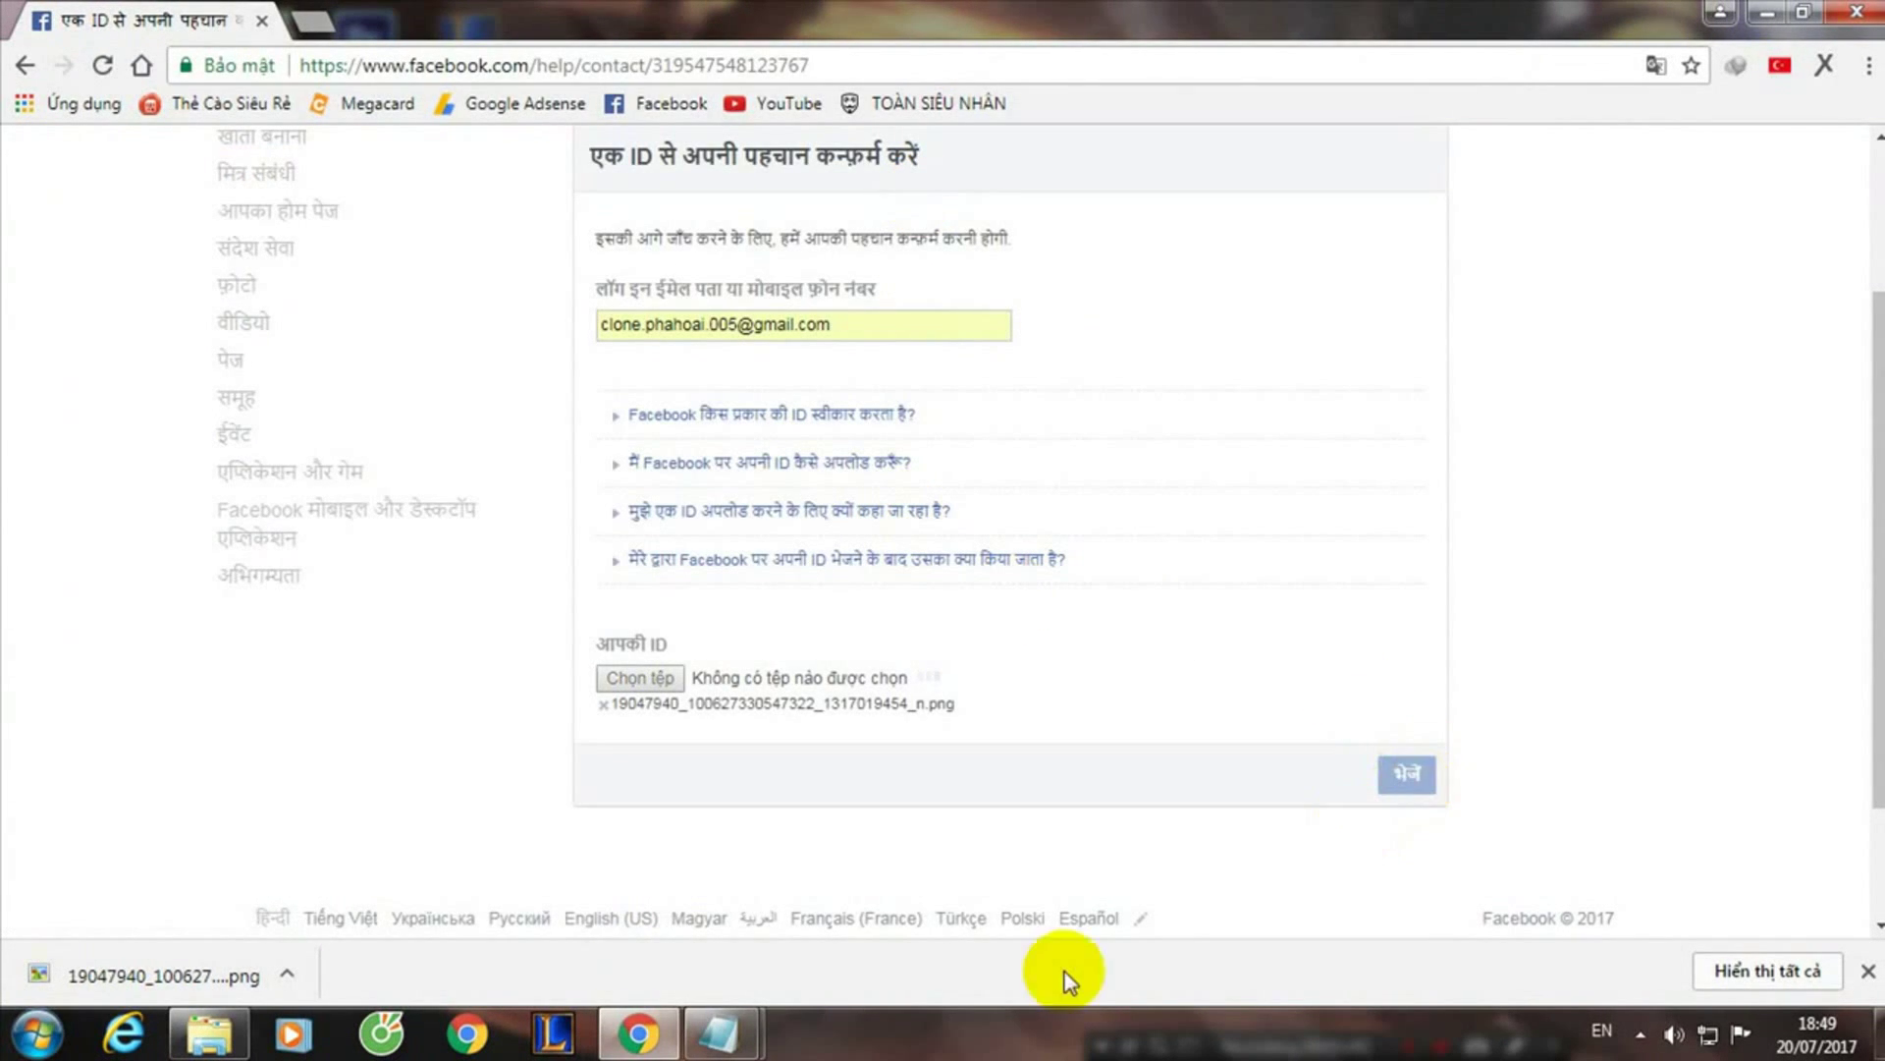
# Add the note 'Gửi xog all ta quay lại các case để rep nhé !'
pyautogui.moveTo(719, 1033)
pyautogui.click(562, 909)
pyautogui.write('G')
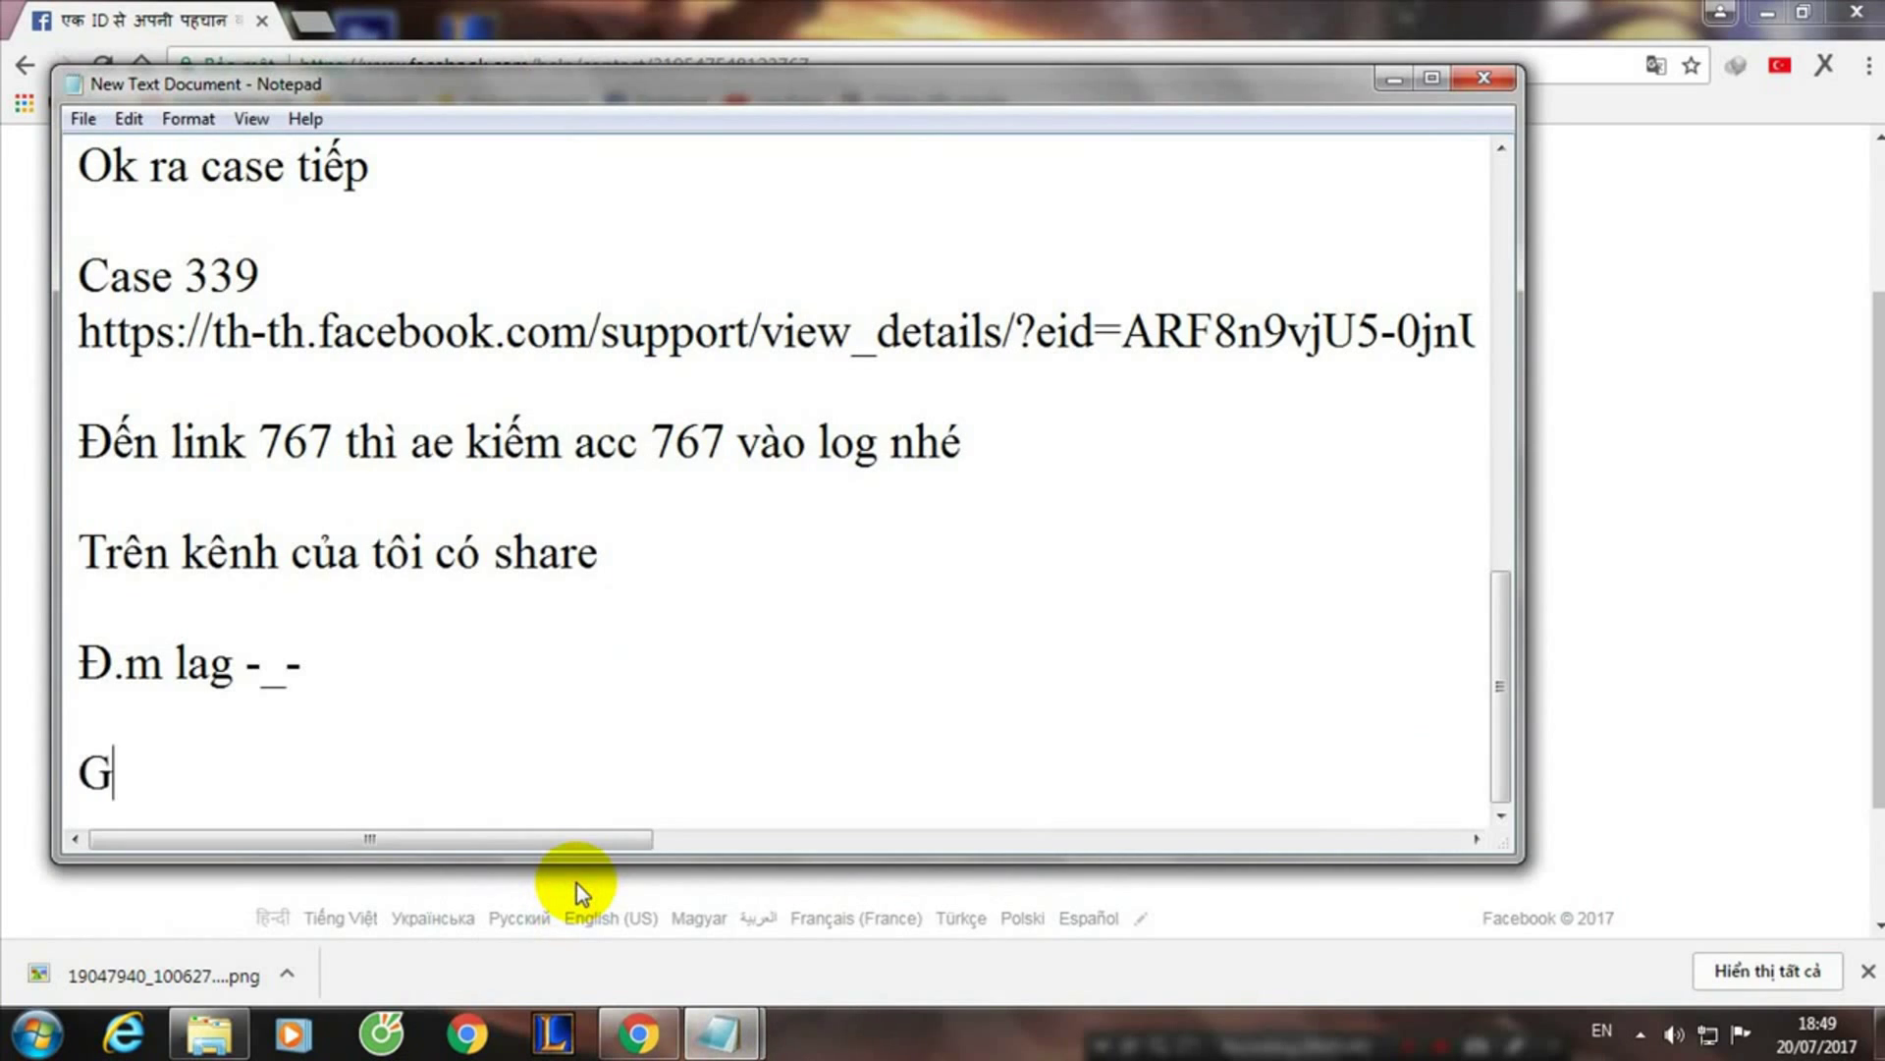
pyautogui.write('all r')
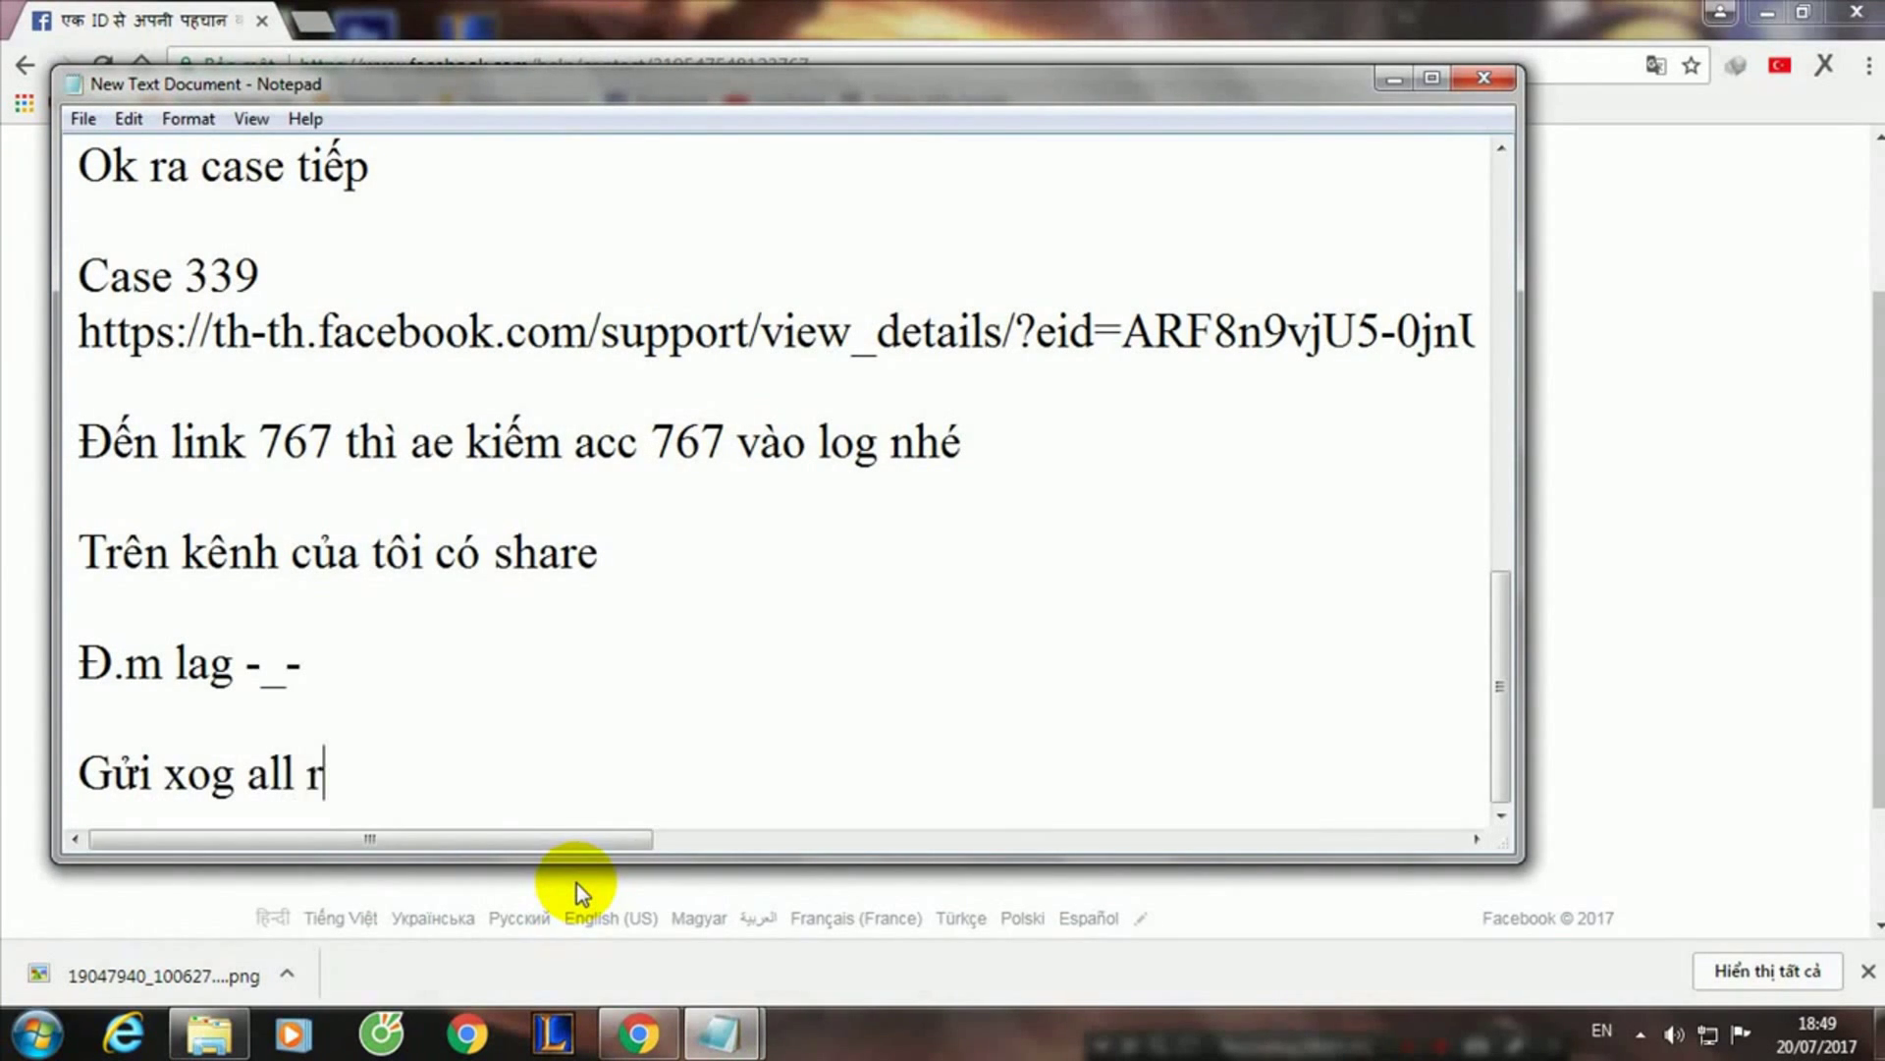
pyautogui.press('BackSpace')
pyautogui.write('ta quay lại ')
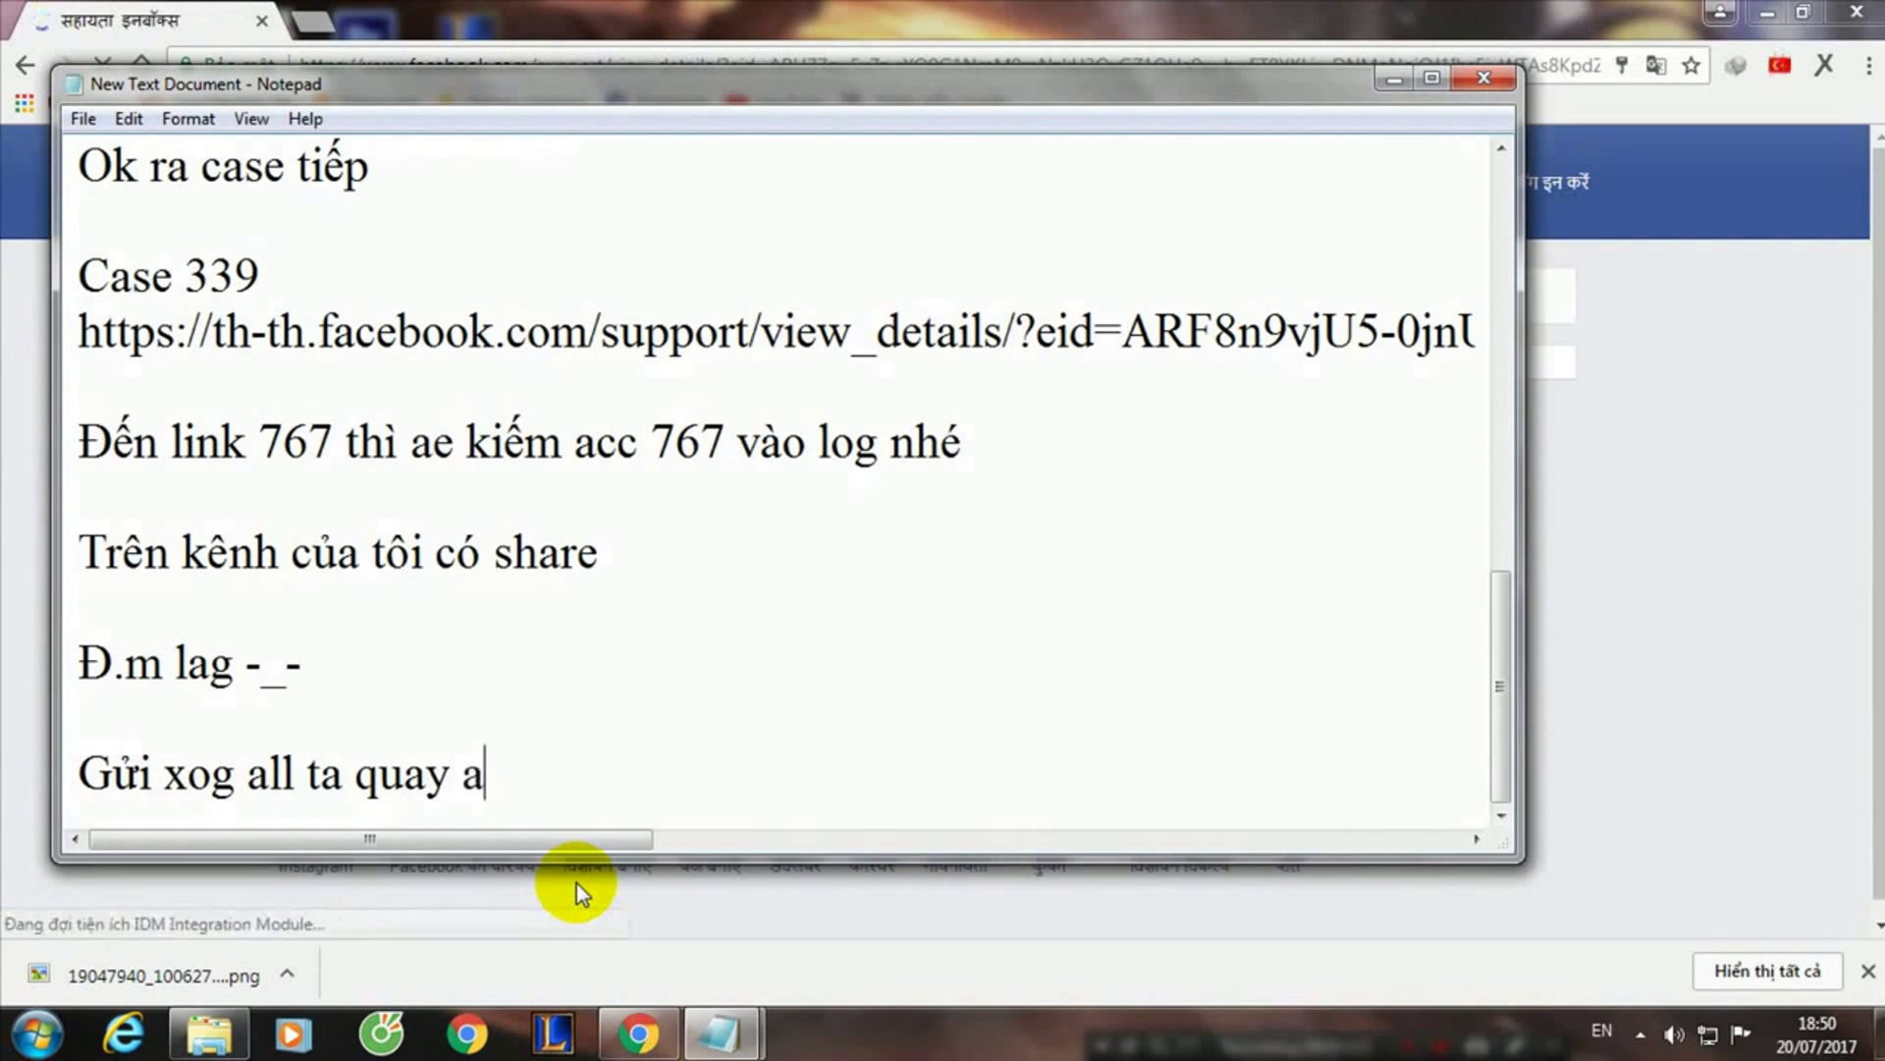
pyautogui.write('cac')
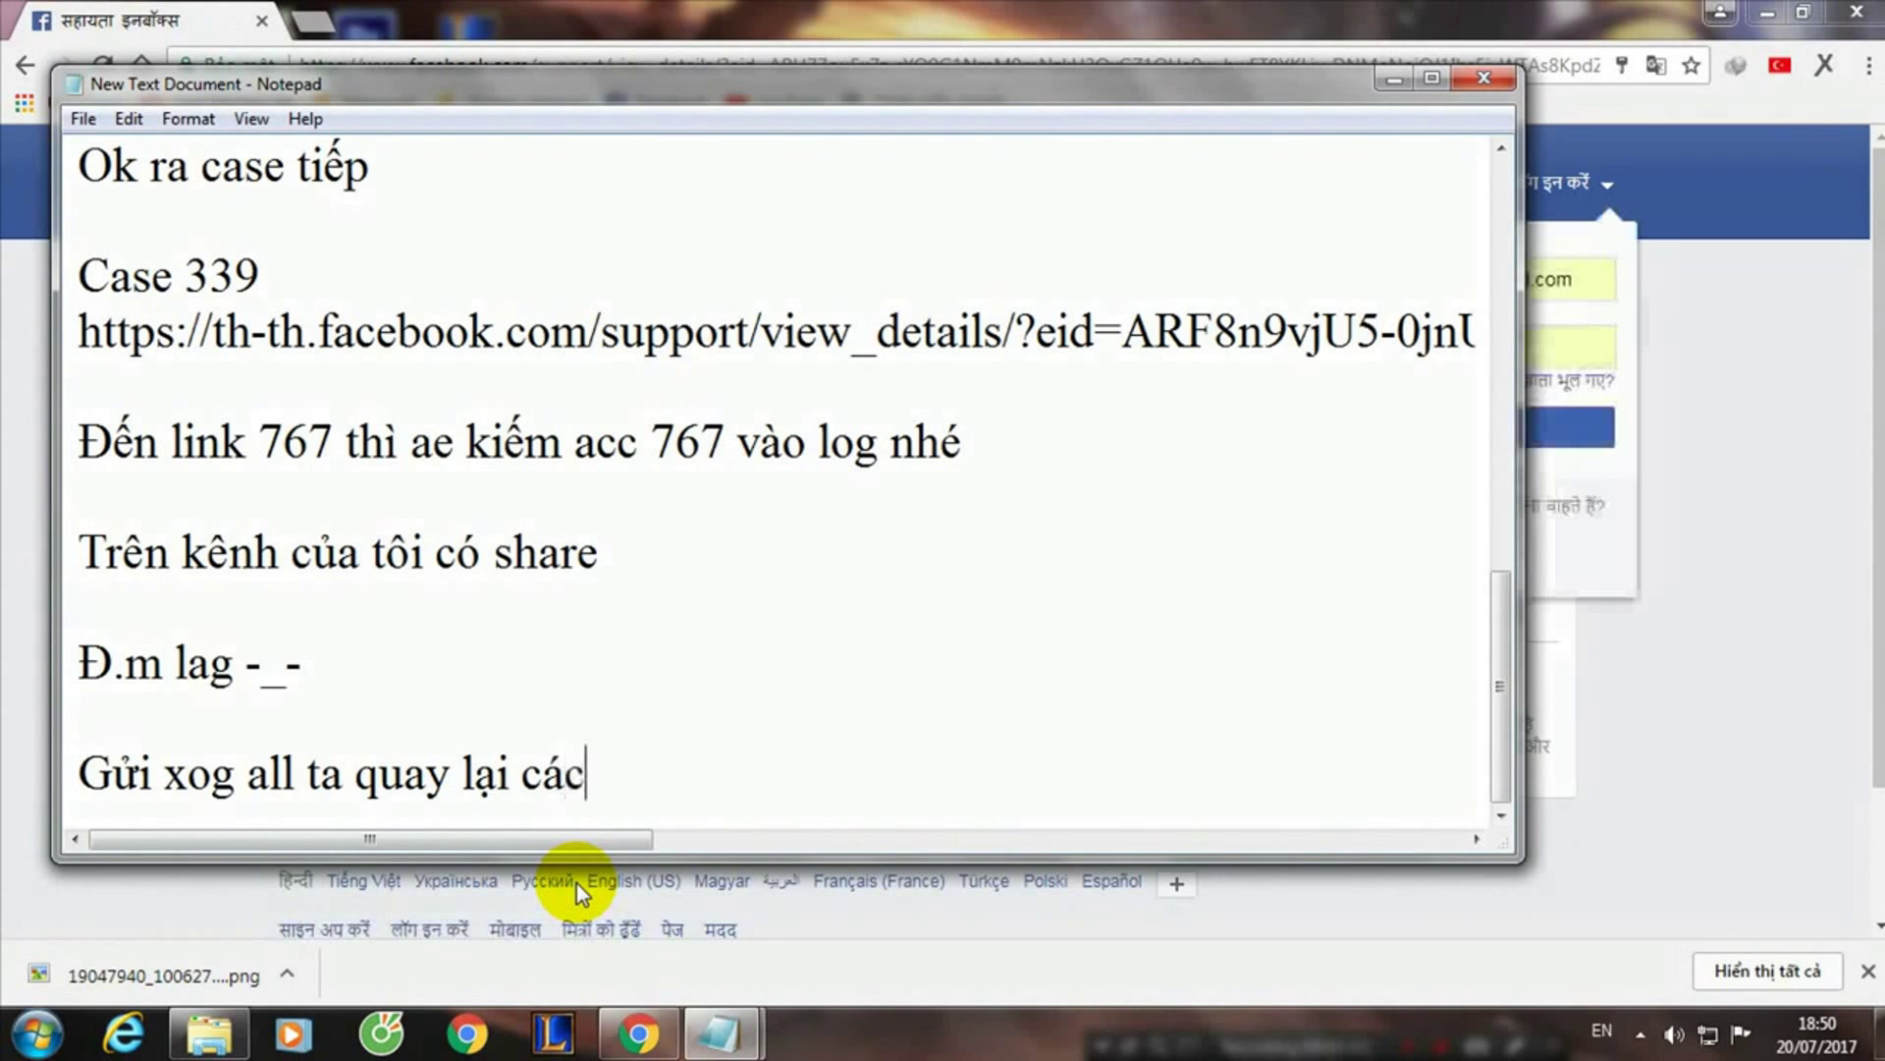
pyautogui.write(' c ase')
pyautogui.press('BackSpace')
pyautogui.press('BackSpace')
pyautogui.press('BackSpace')
pyautogui.press('BackSpace')
pyautogui.write('a')
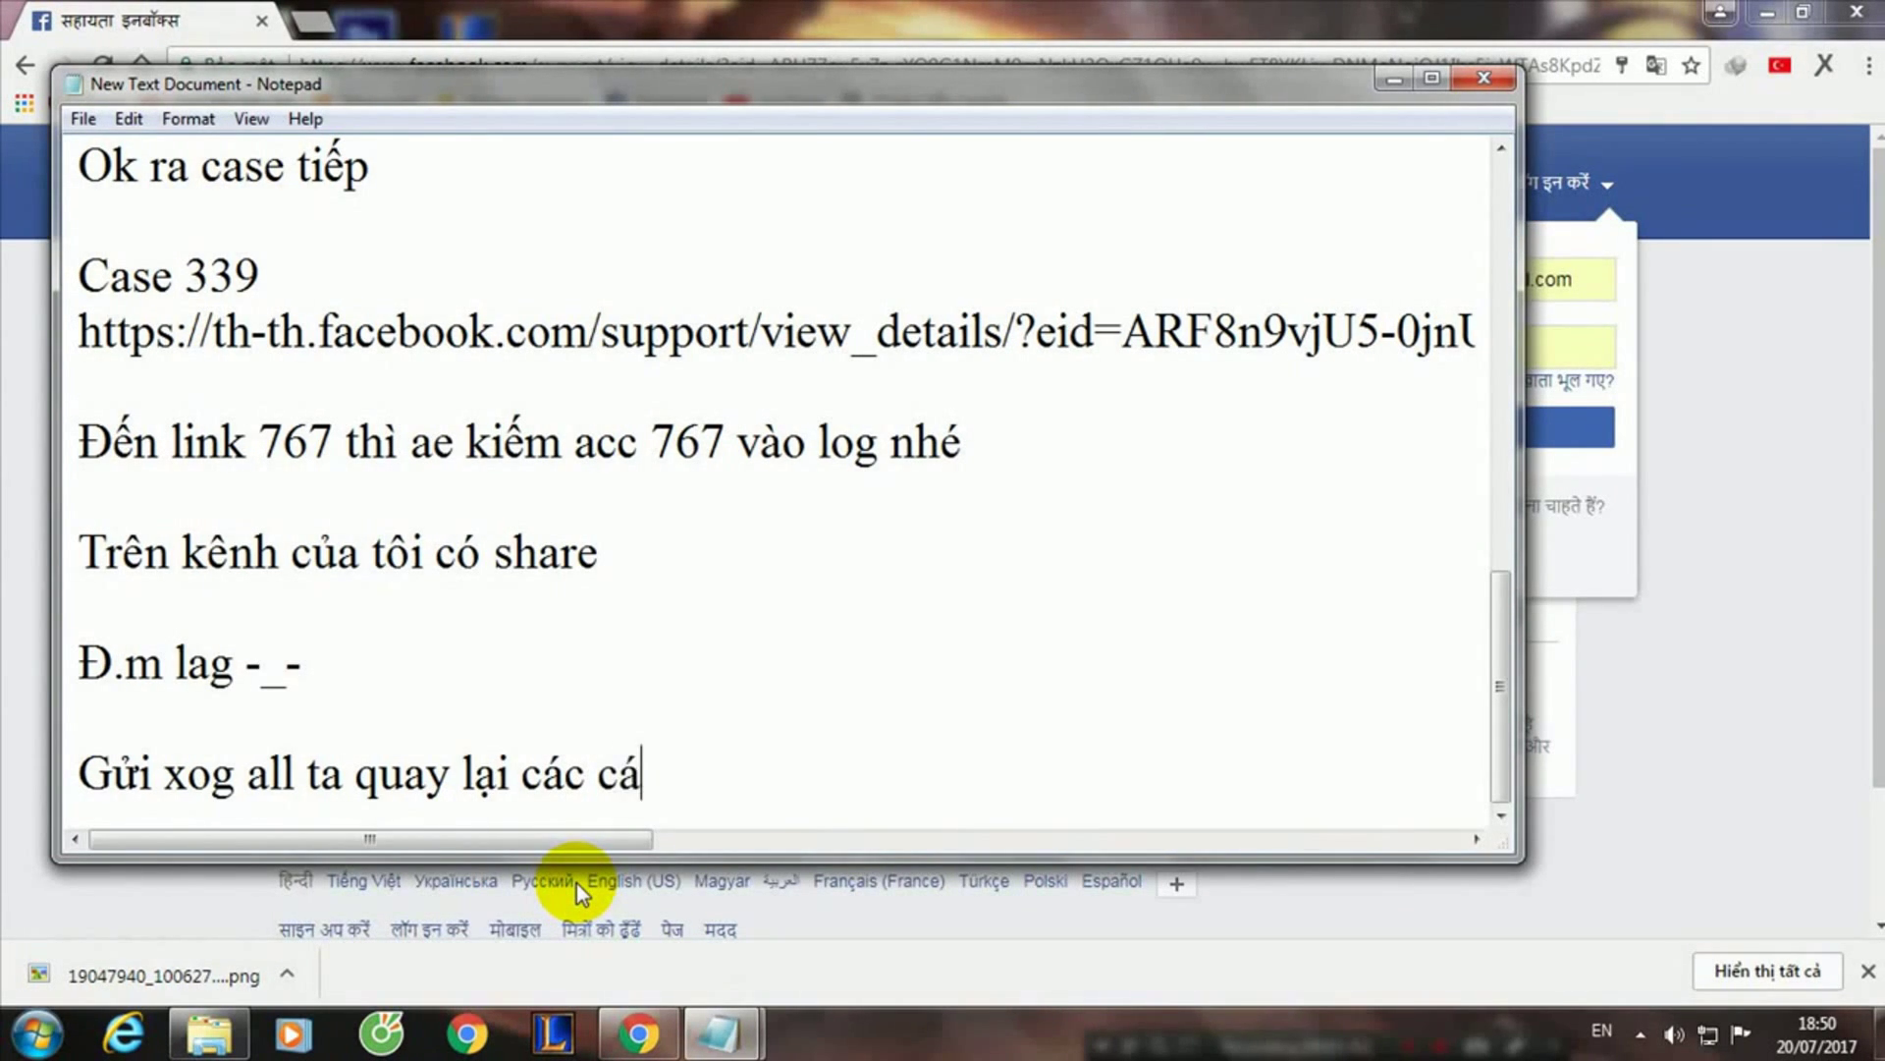
pyautogui.write('se đeể rep ')
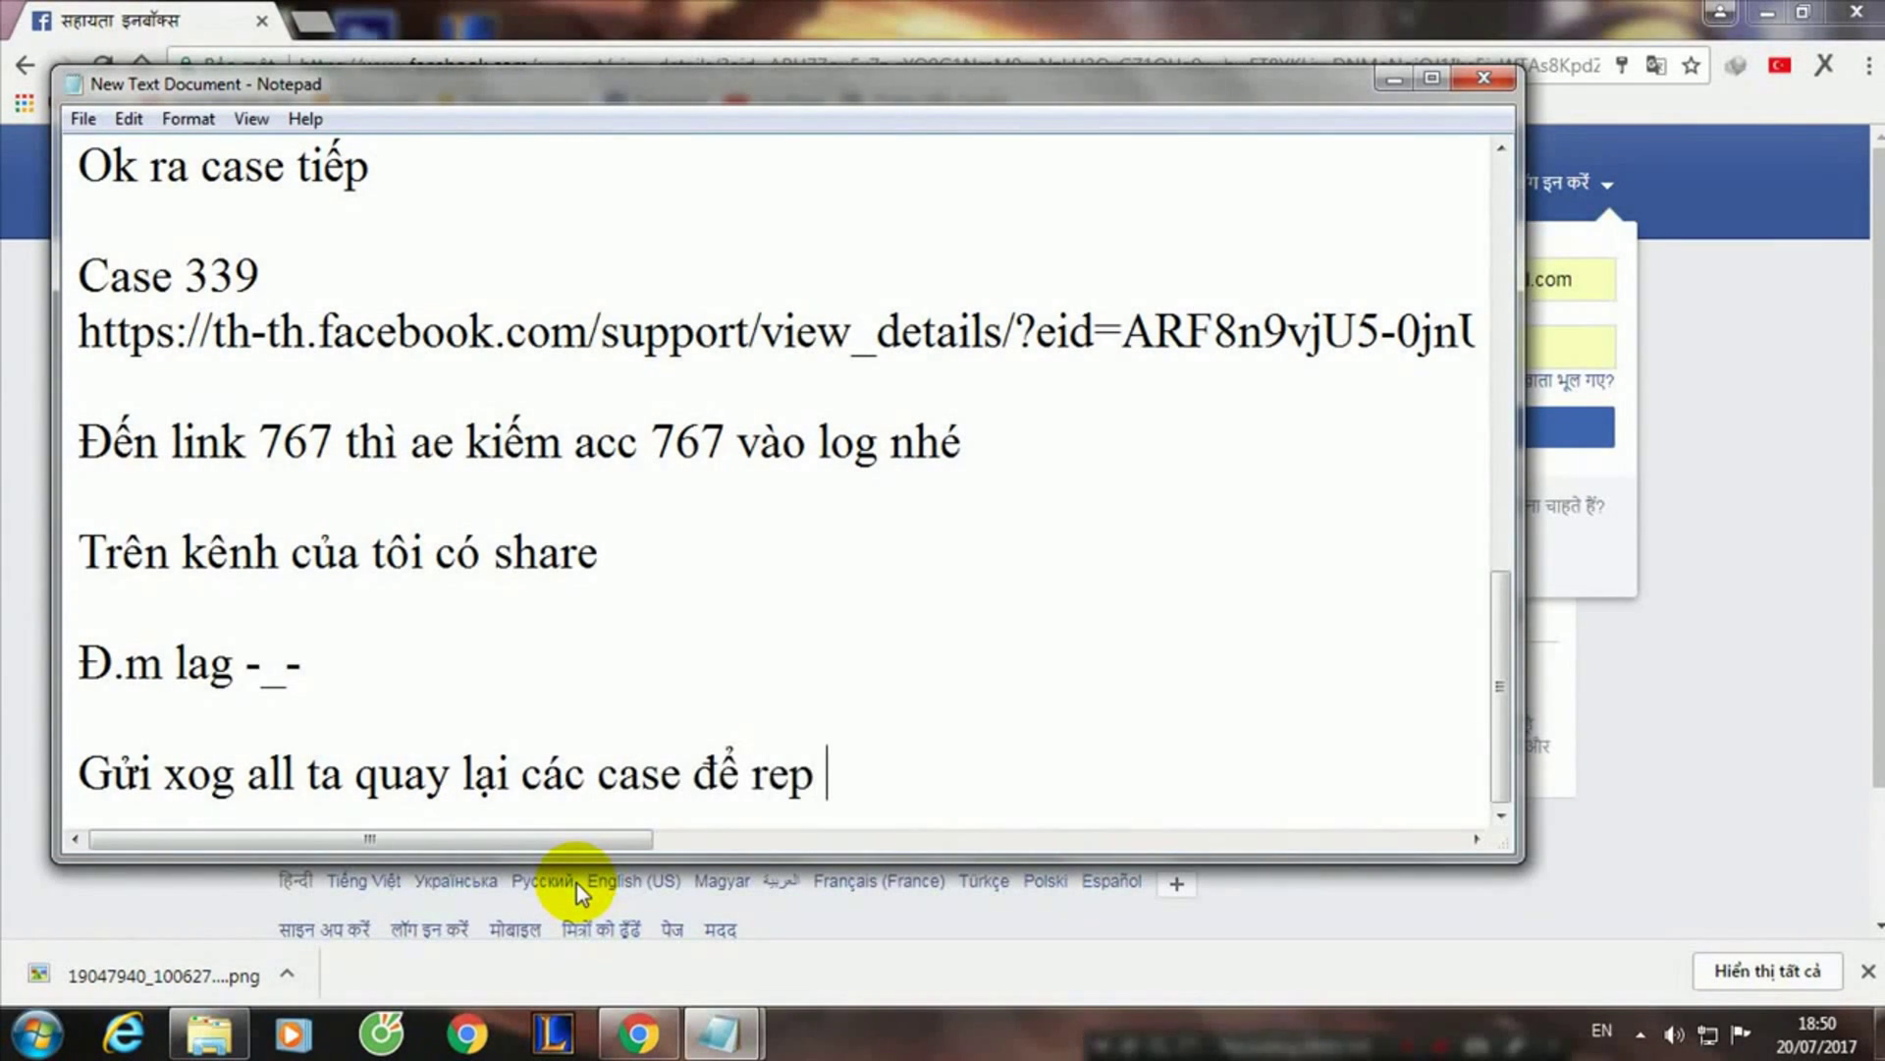
pyautogui.write('nhé !')
pyautogui.press('Return')
# Cut the case page URL from Chrome and paste it under Case 767 in the notes
pyautogui.click(740, 24)
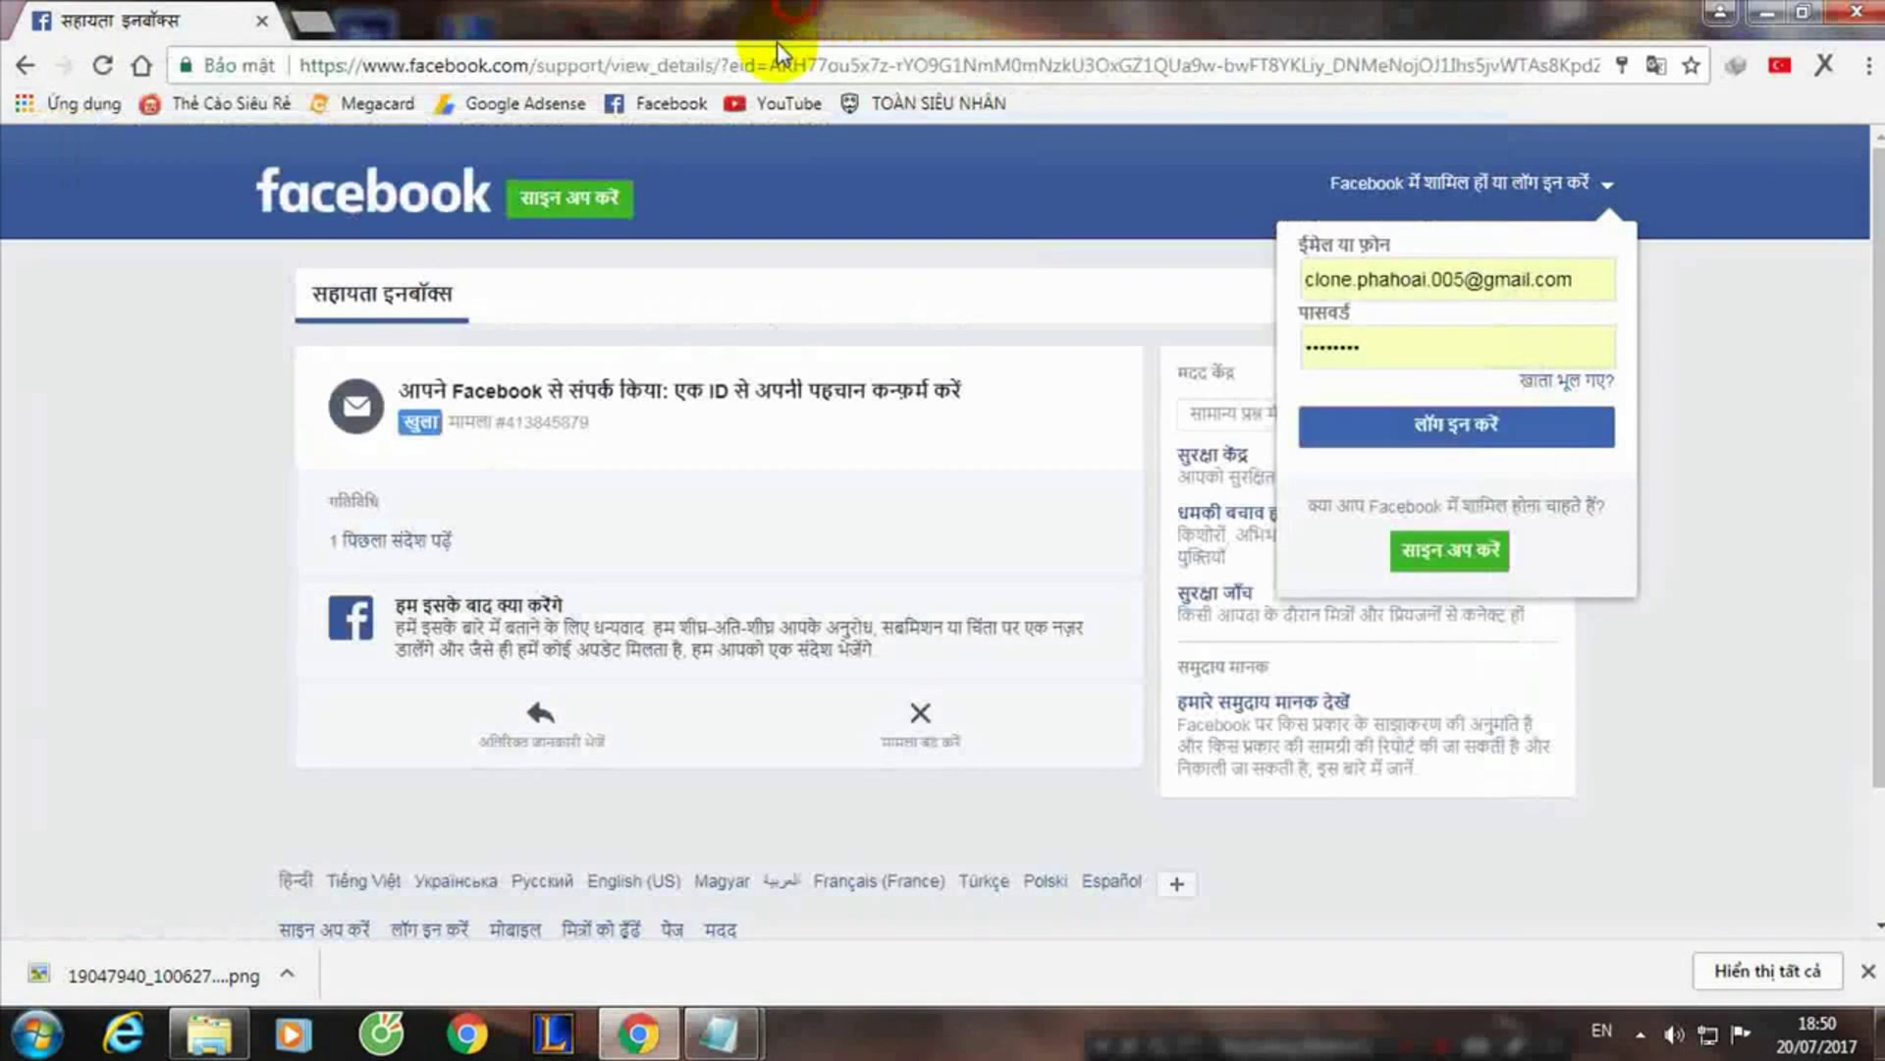
pyautogui.click(746, 65)
pyautogui.hotkey('ctrl', 'x')
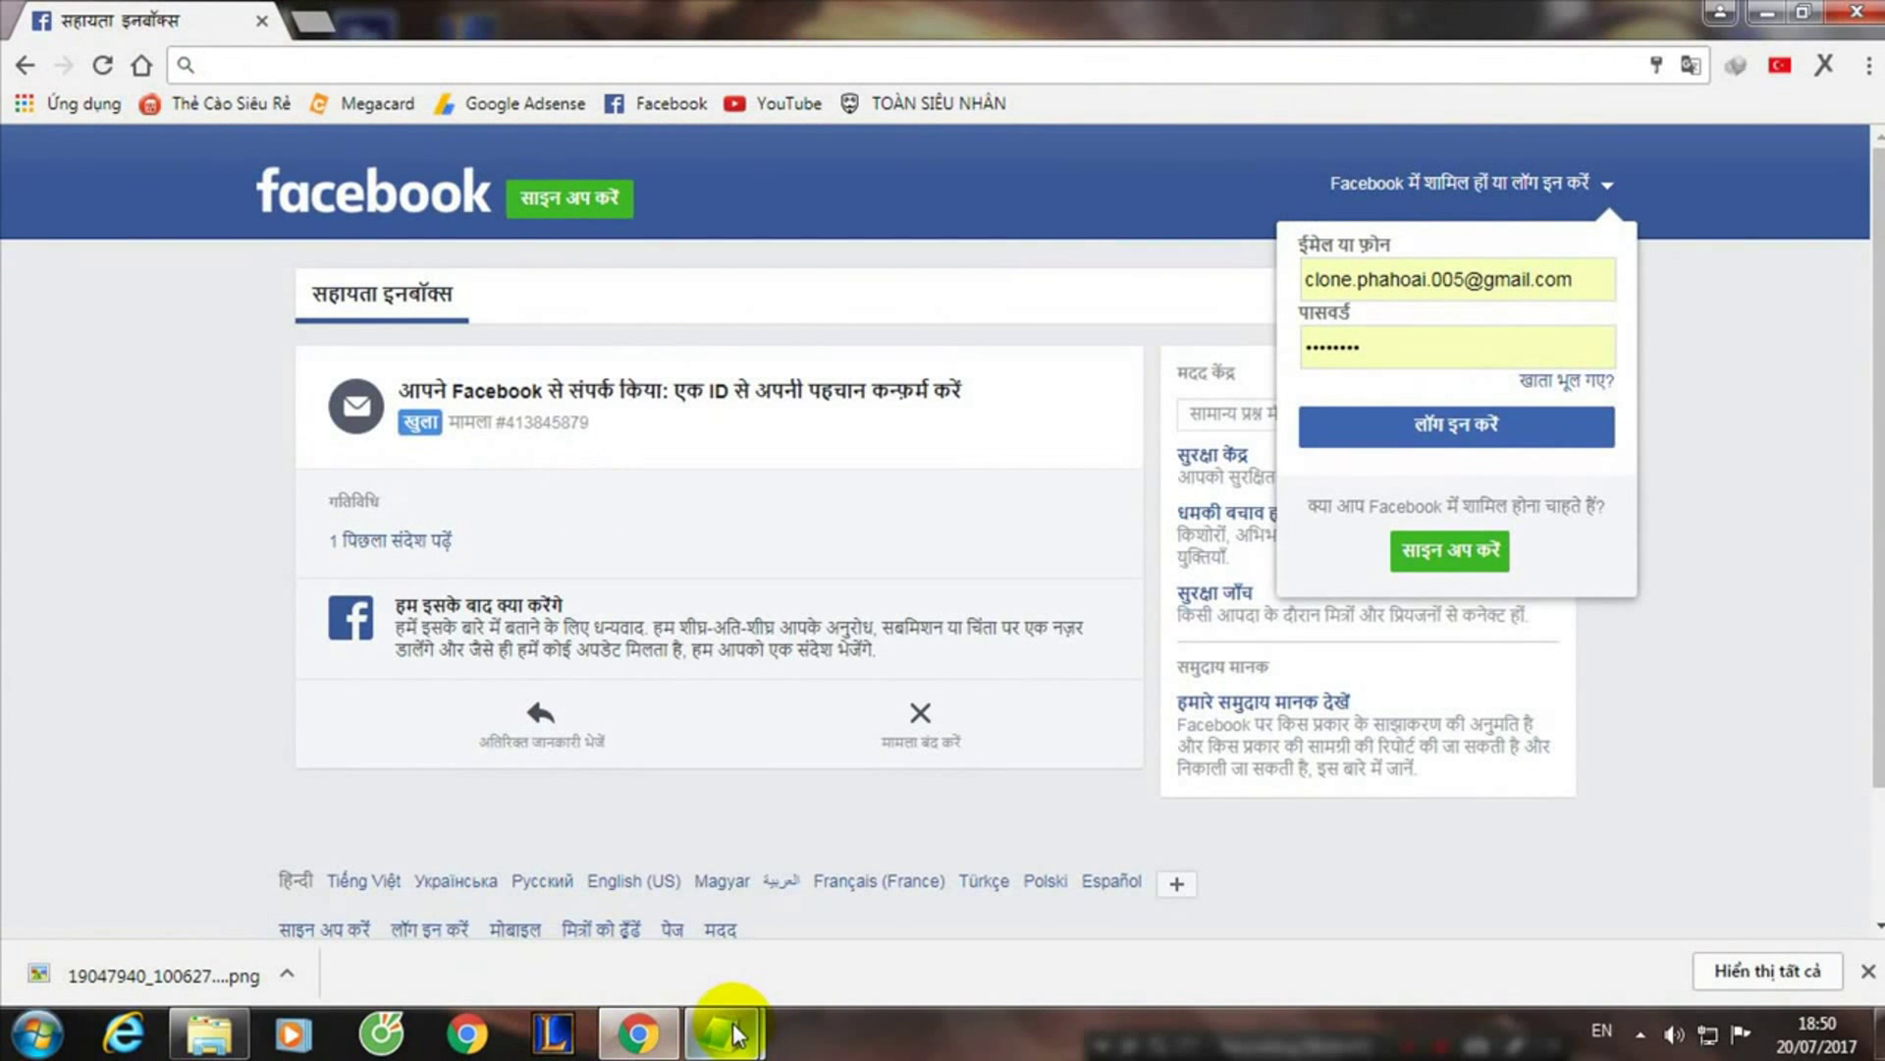
pyautogui.click(734, 1033)
pyautogui.write('Case 767')
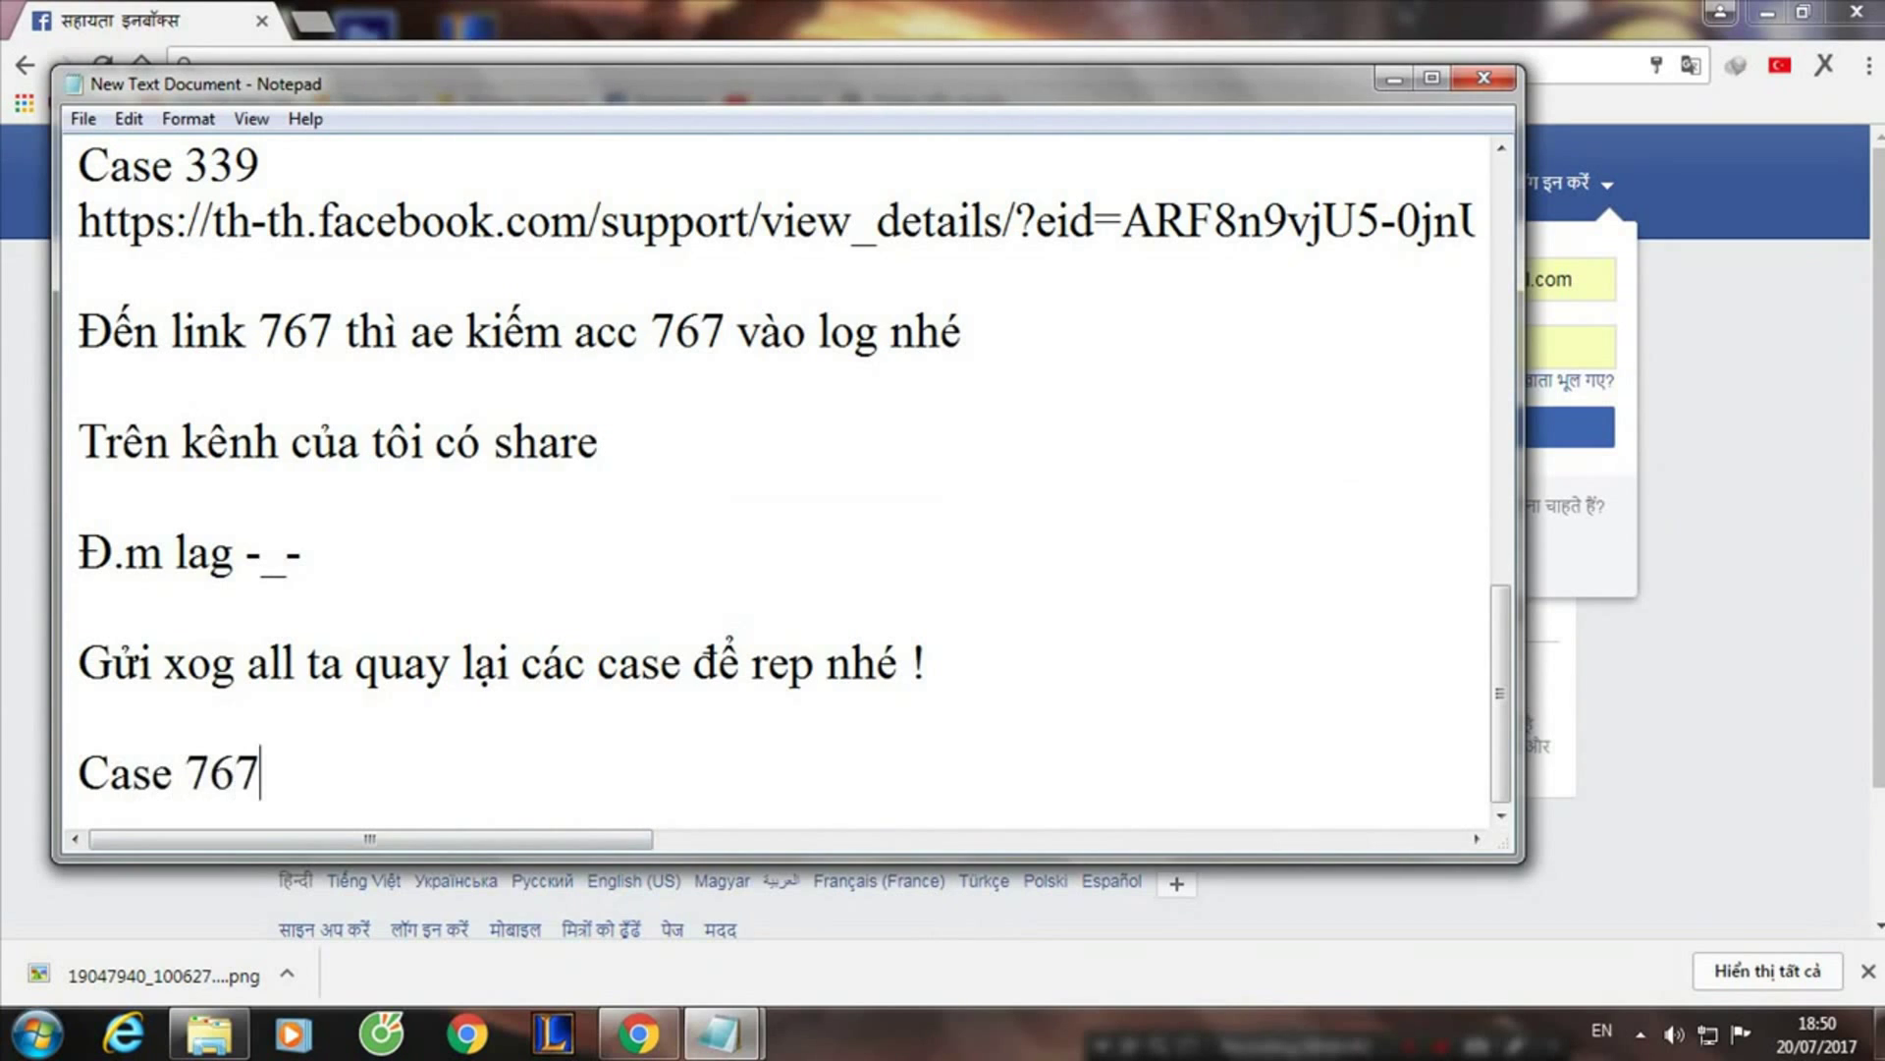
pyautogui.press('Return')
pyautogui.press('Return')
pyautogui.hotkey('ctrl', 'v')
pyautogui.press('Return')
pyautogui.press('Return')
pyautogui.scroll(3, 526, 566)
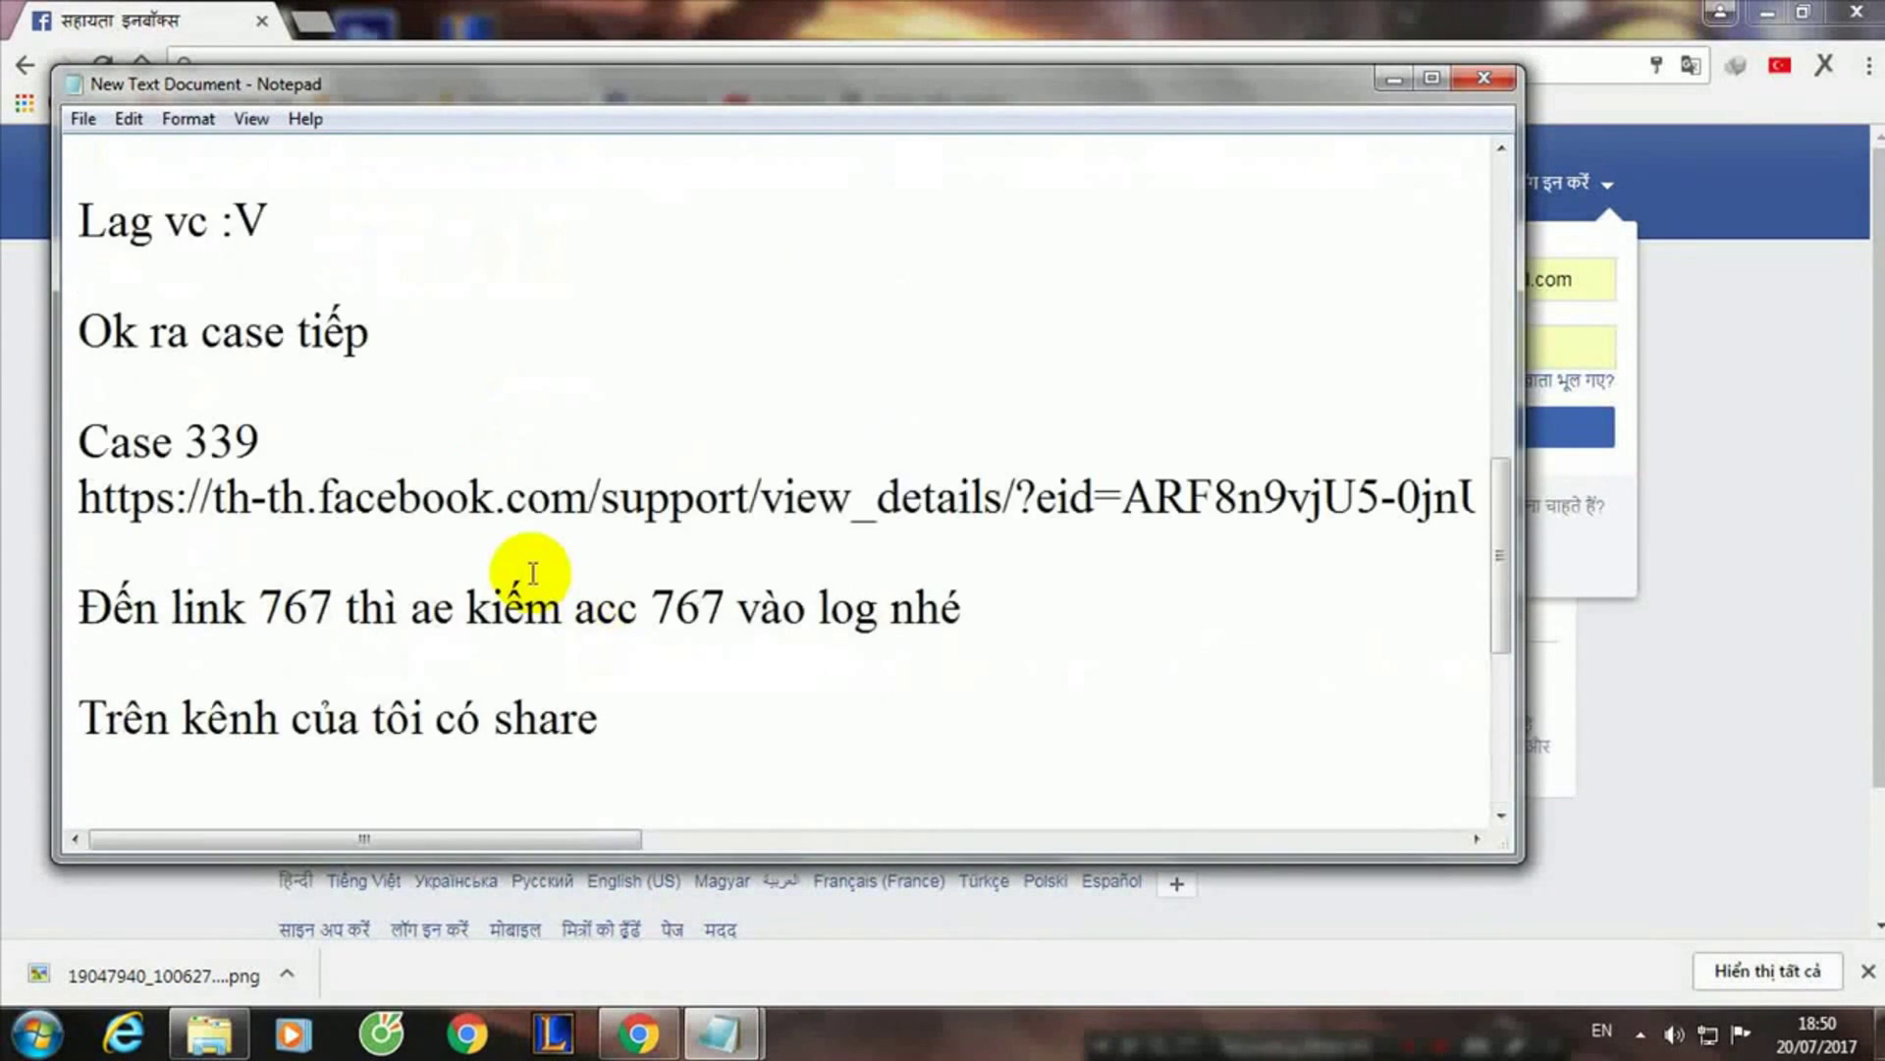
pyautogui.scroll(5, 535, 601)
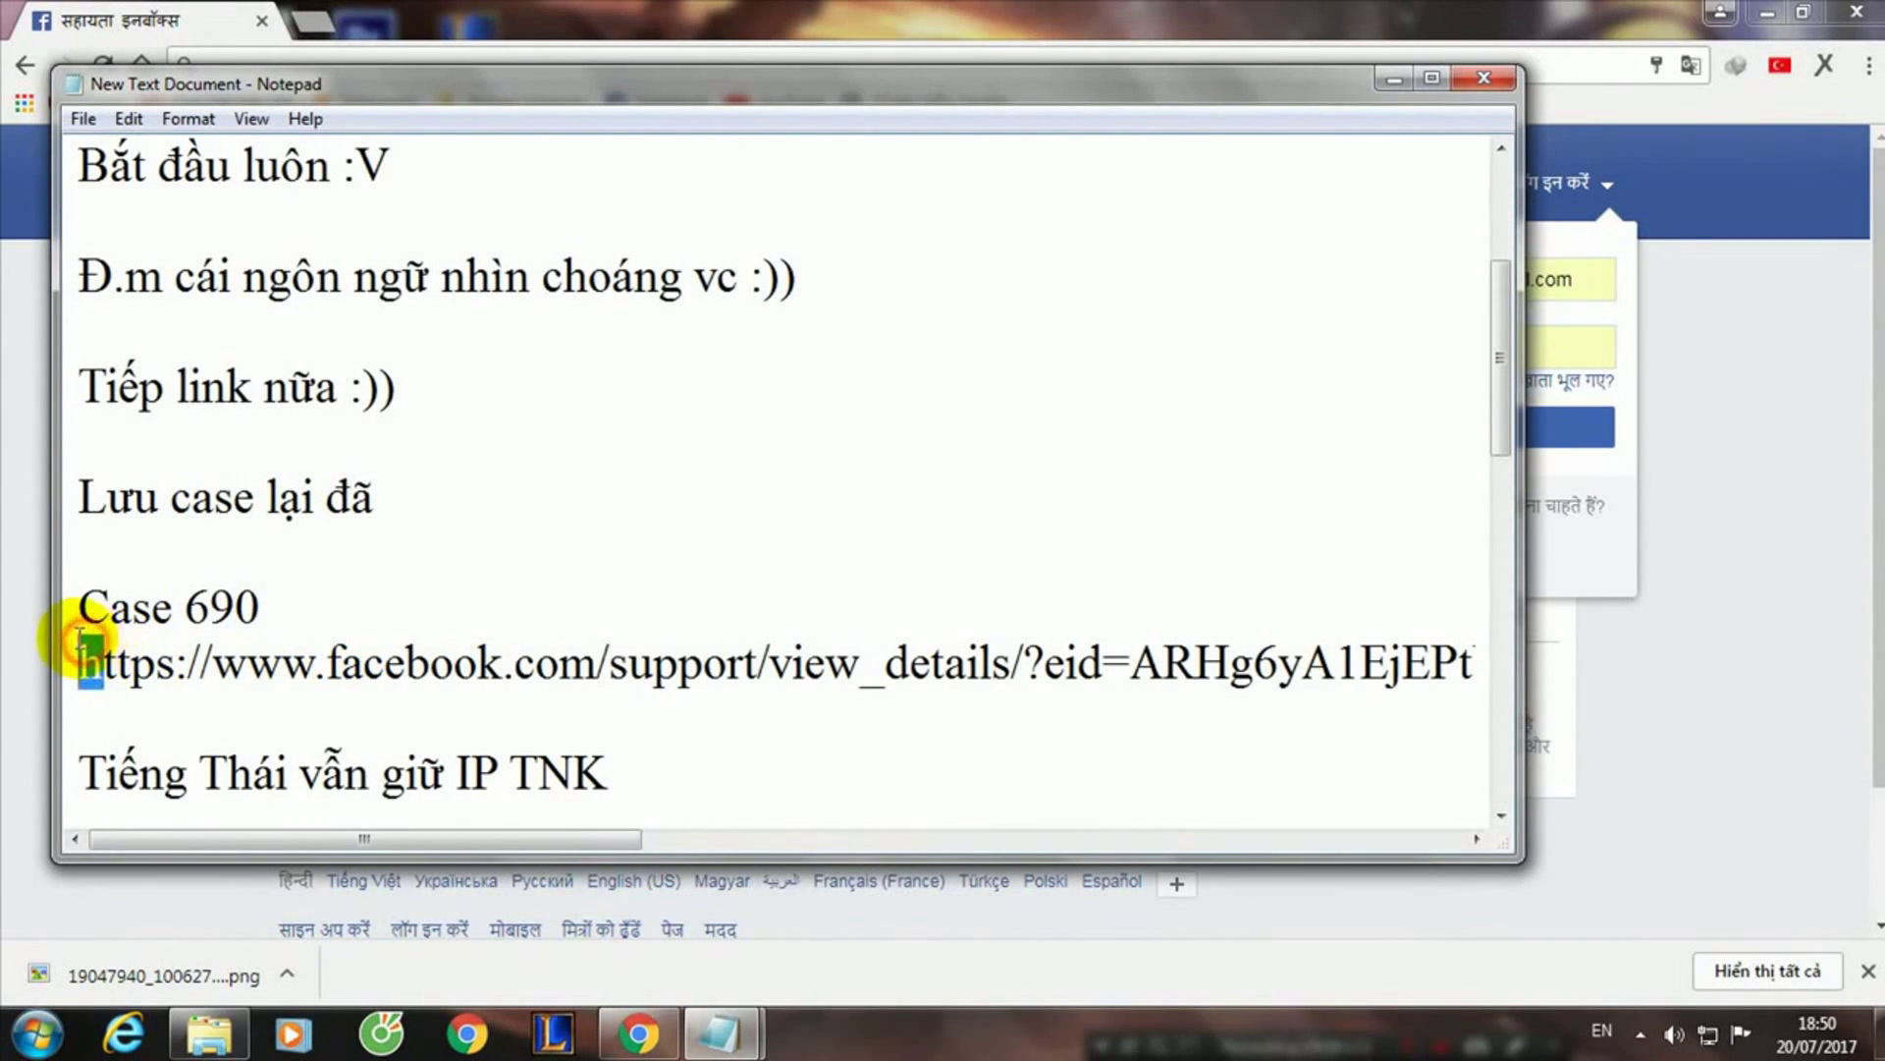
# Copy the Case 690 link from the notes and load it in Chrome
pyautogui.moveTo(83, 648); pyautogui.dragTo(85, 697)
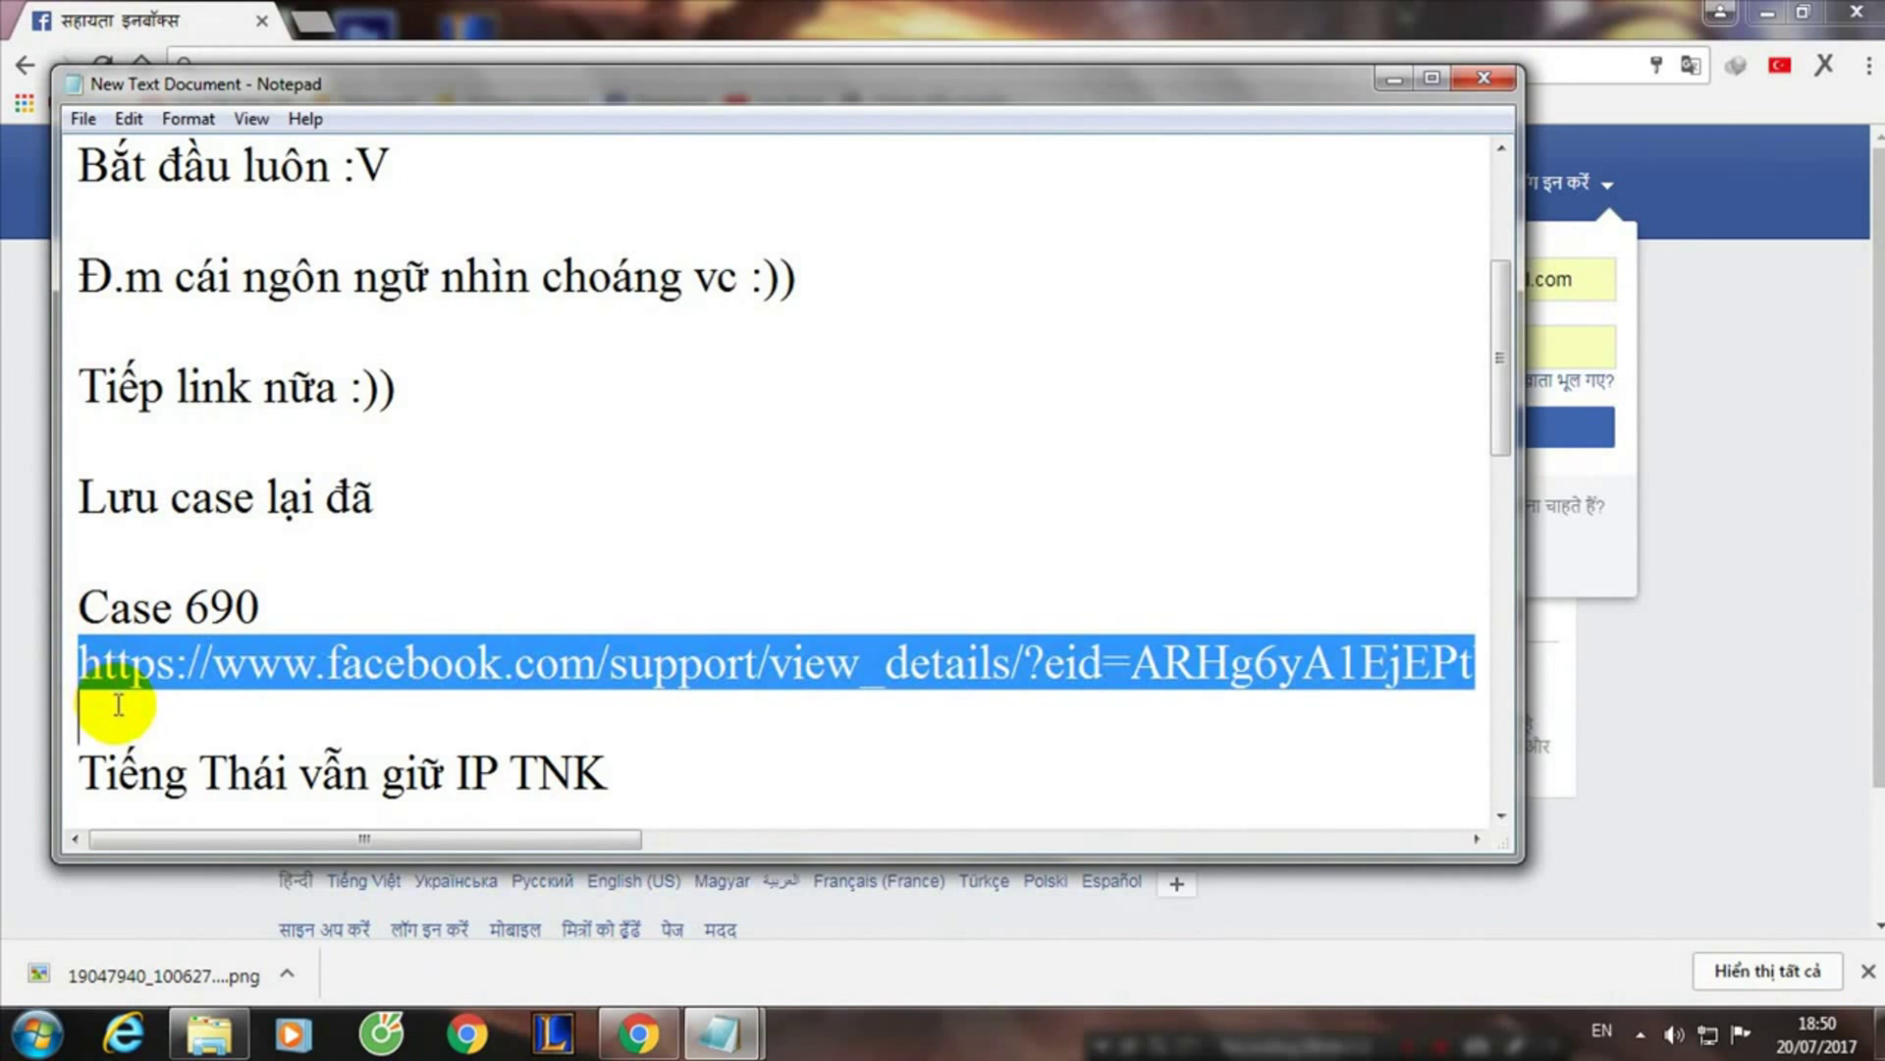
pyautogui.rightClick(145, 661)
pyautogui.click(218, 366)
pyautogui.click(511, 59)
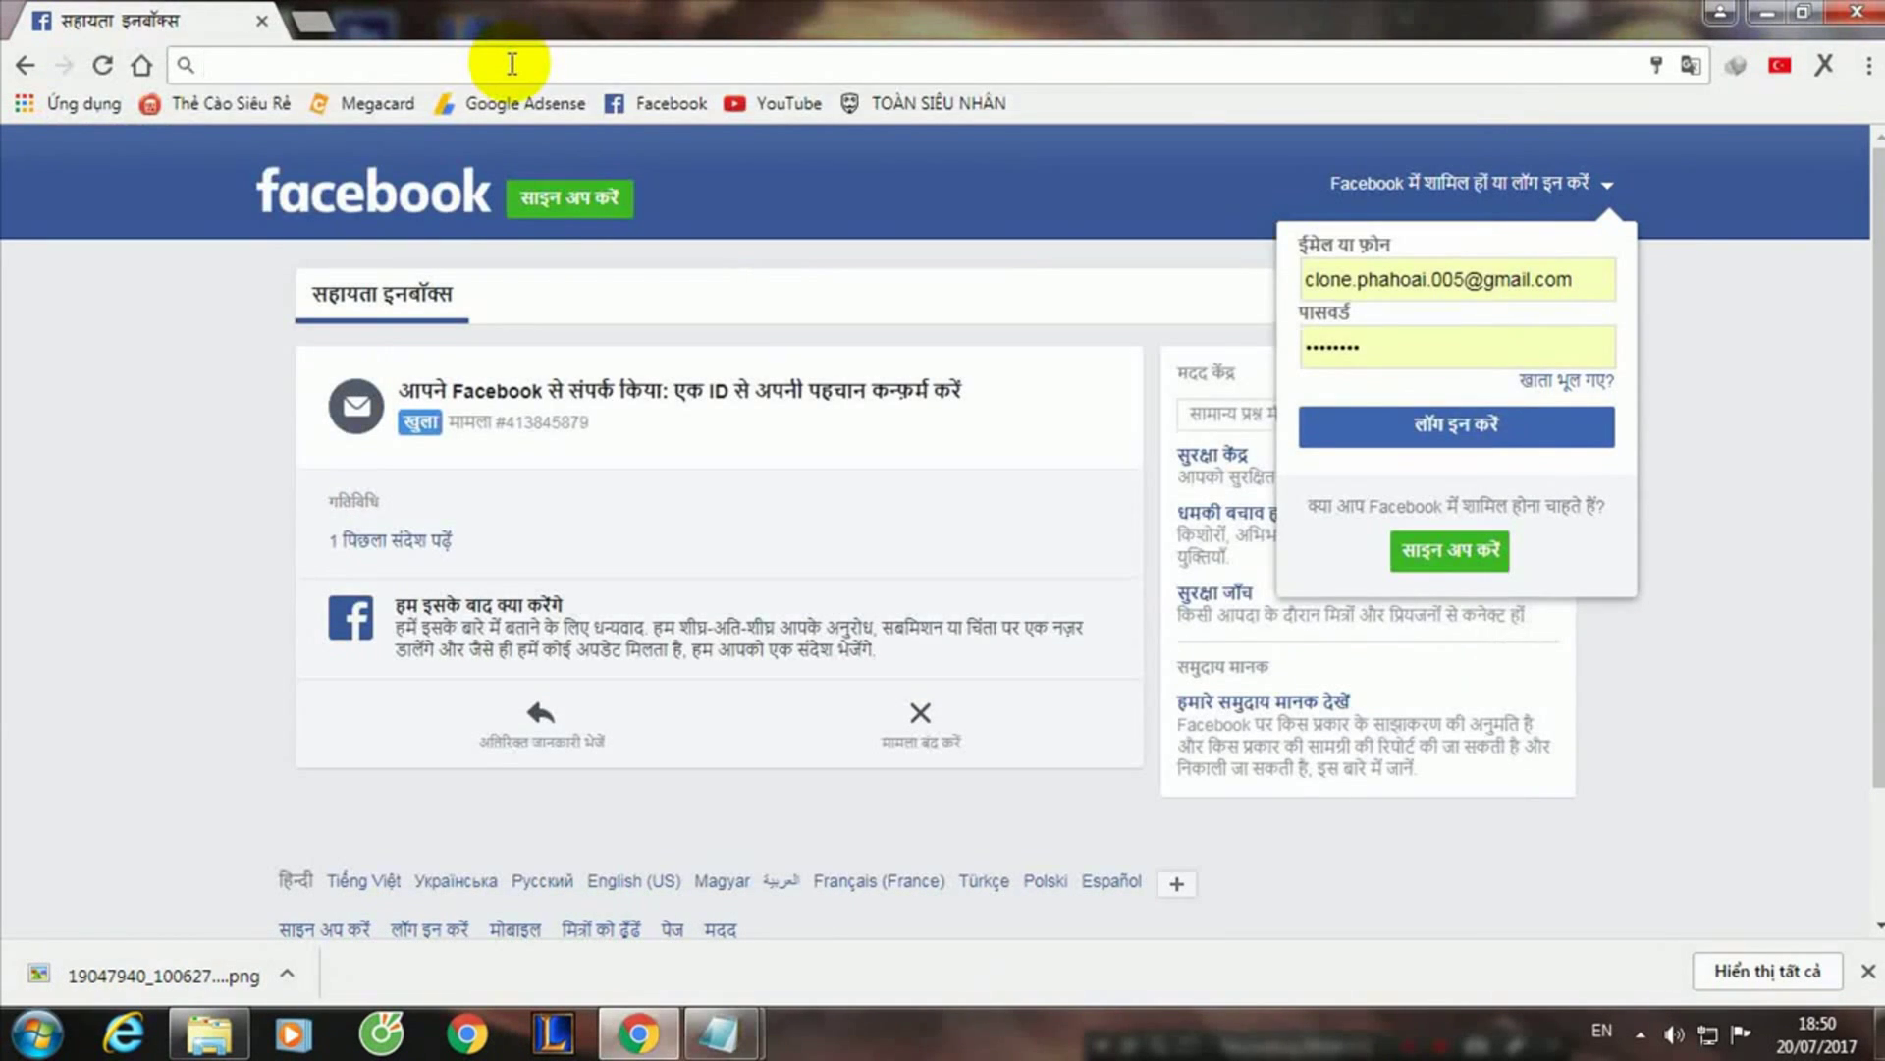
pyautogui.hotkey('ctrl', 'v')
pyautogui.press('Return')
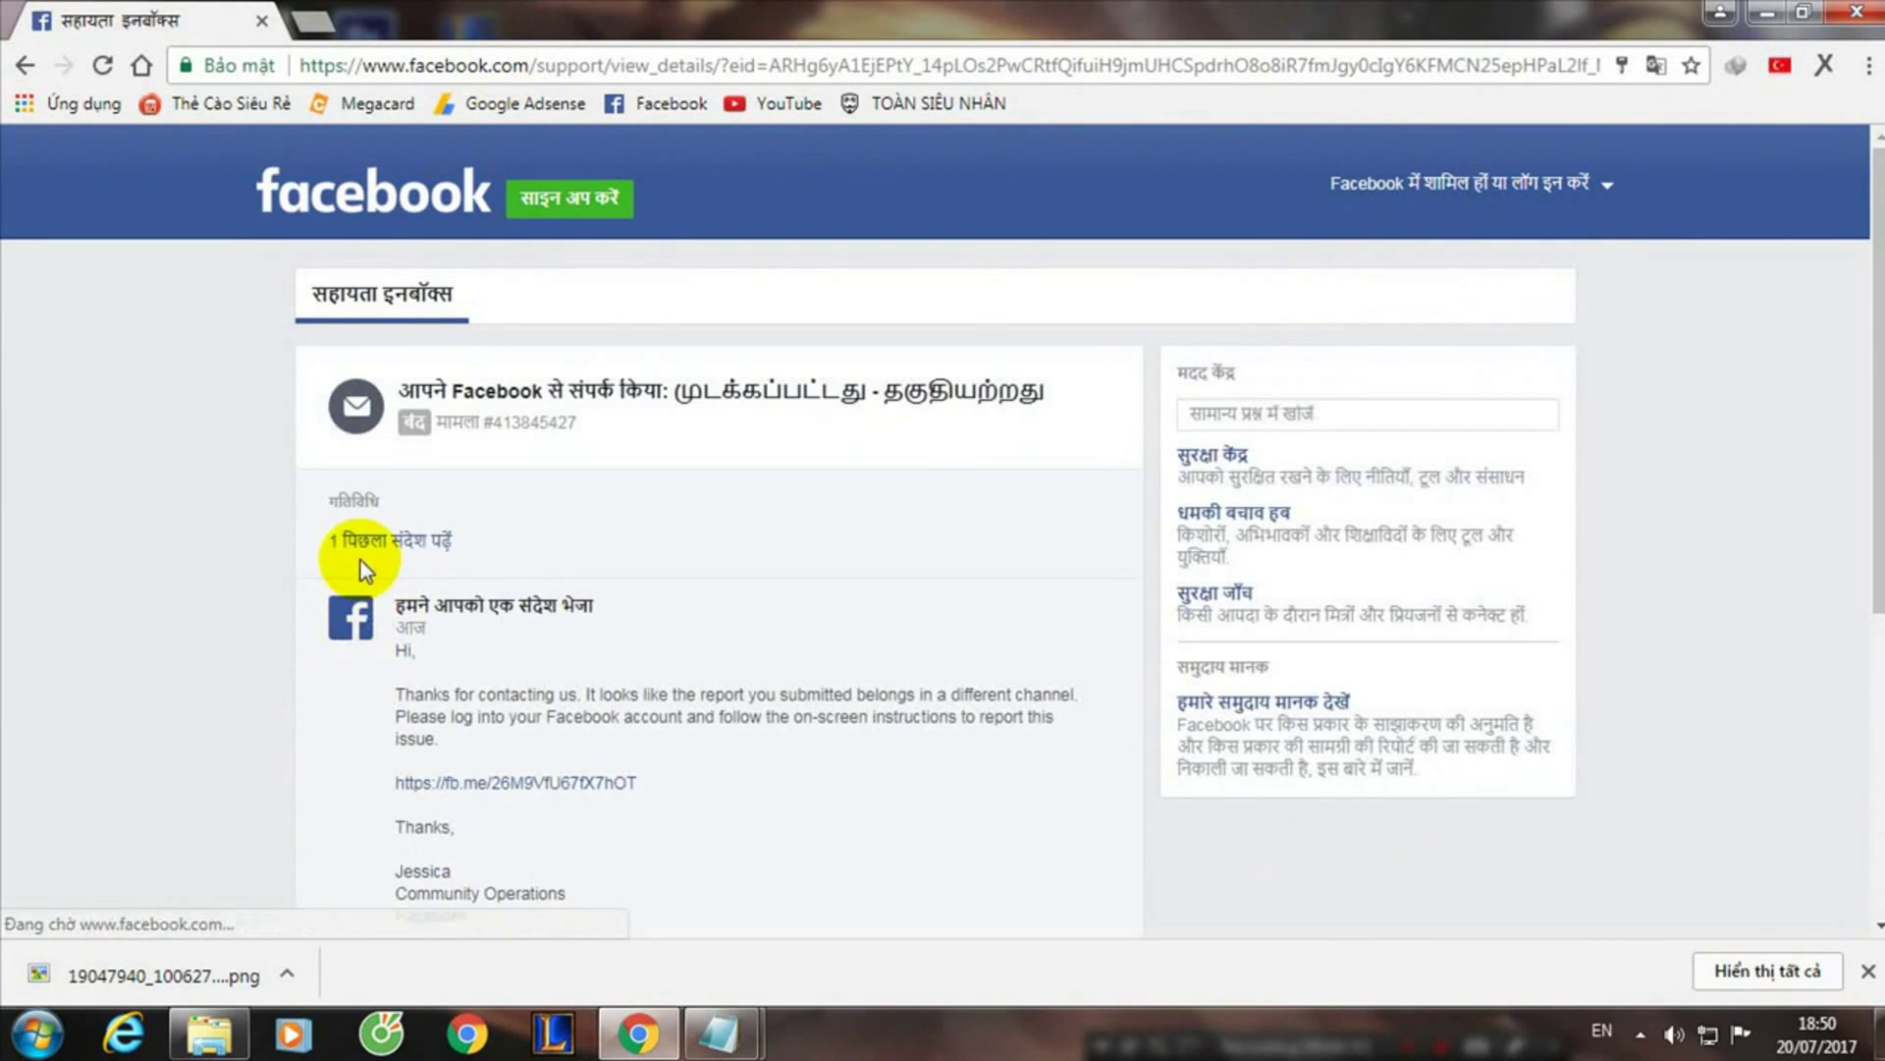
# Read Facebook's reply that the report belongs in a different channel, then return to the notes
pyautogui.click(418, 518)
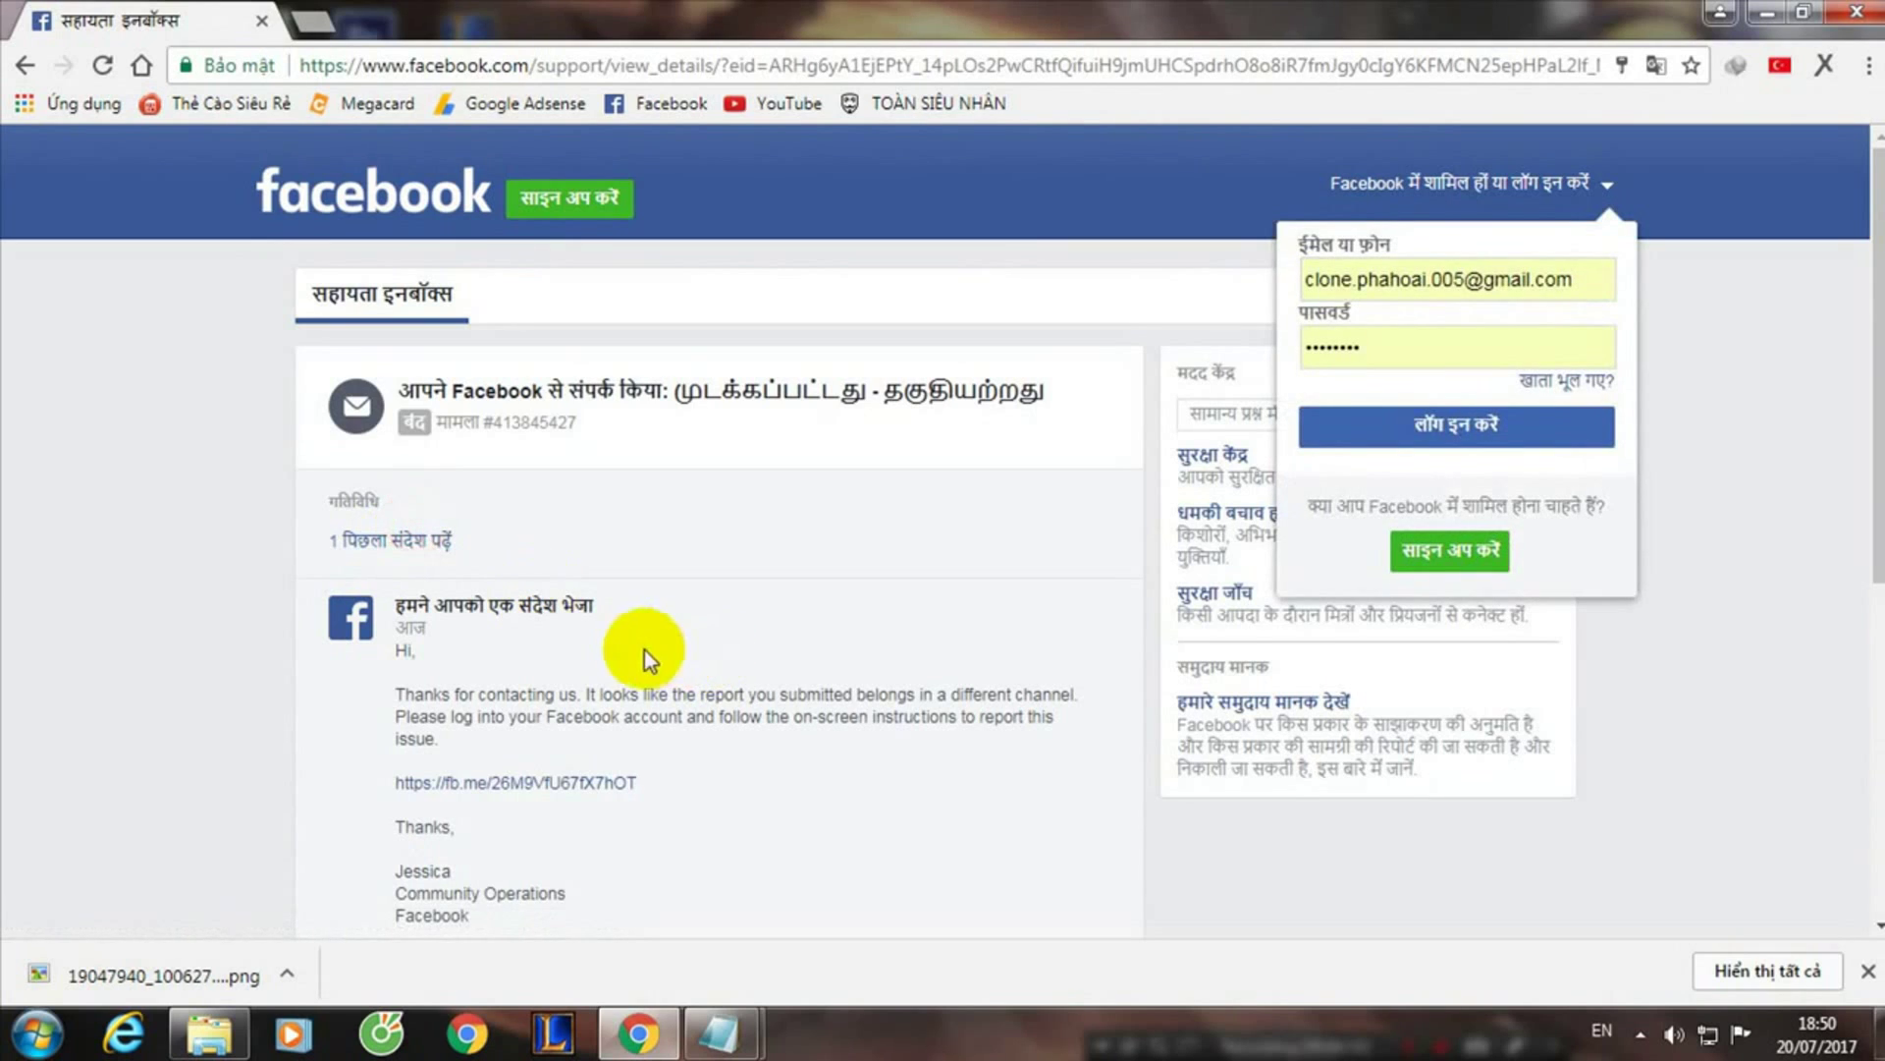
pyautogui.moveTo(550, 694); pyautogui.dragTo(1022, 756)
pyautogui.click(684, 687)
pyautogui.scroll(-3, 870, 670)
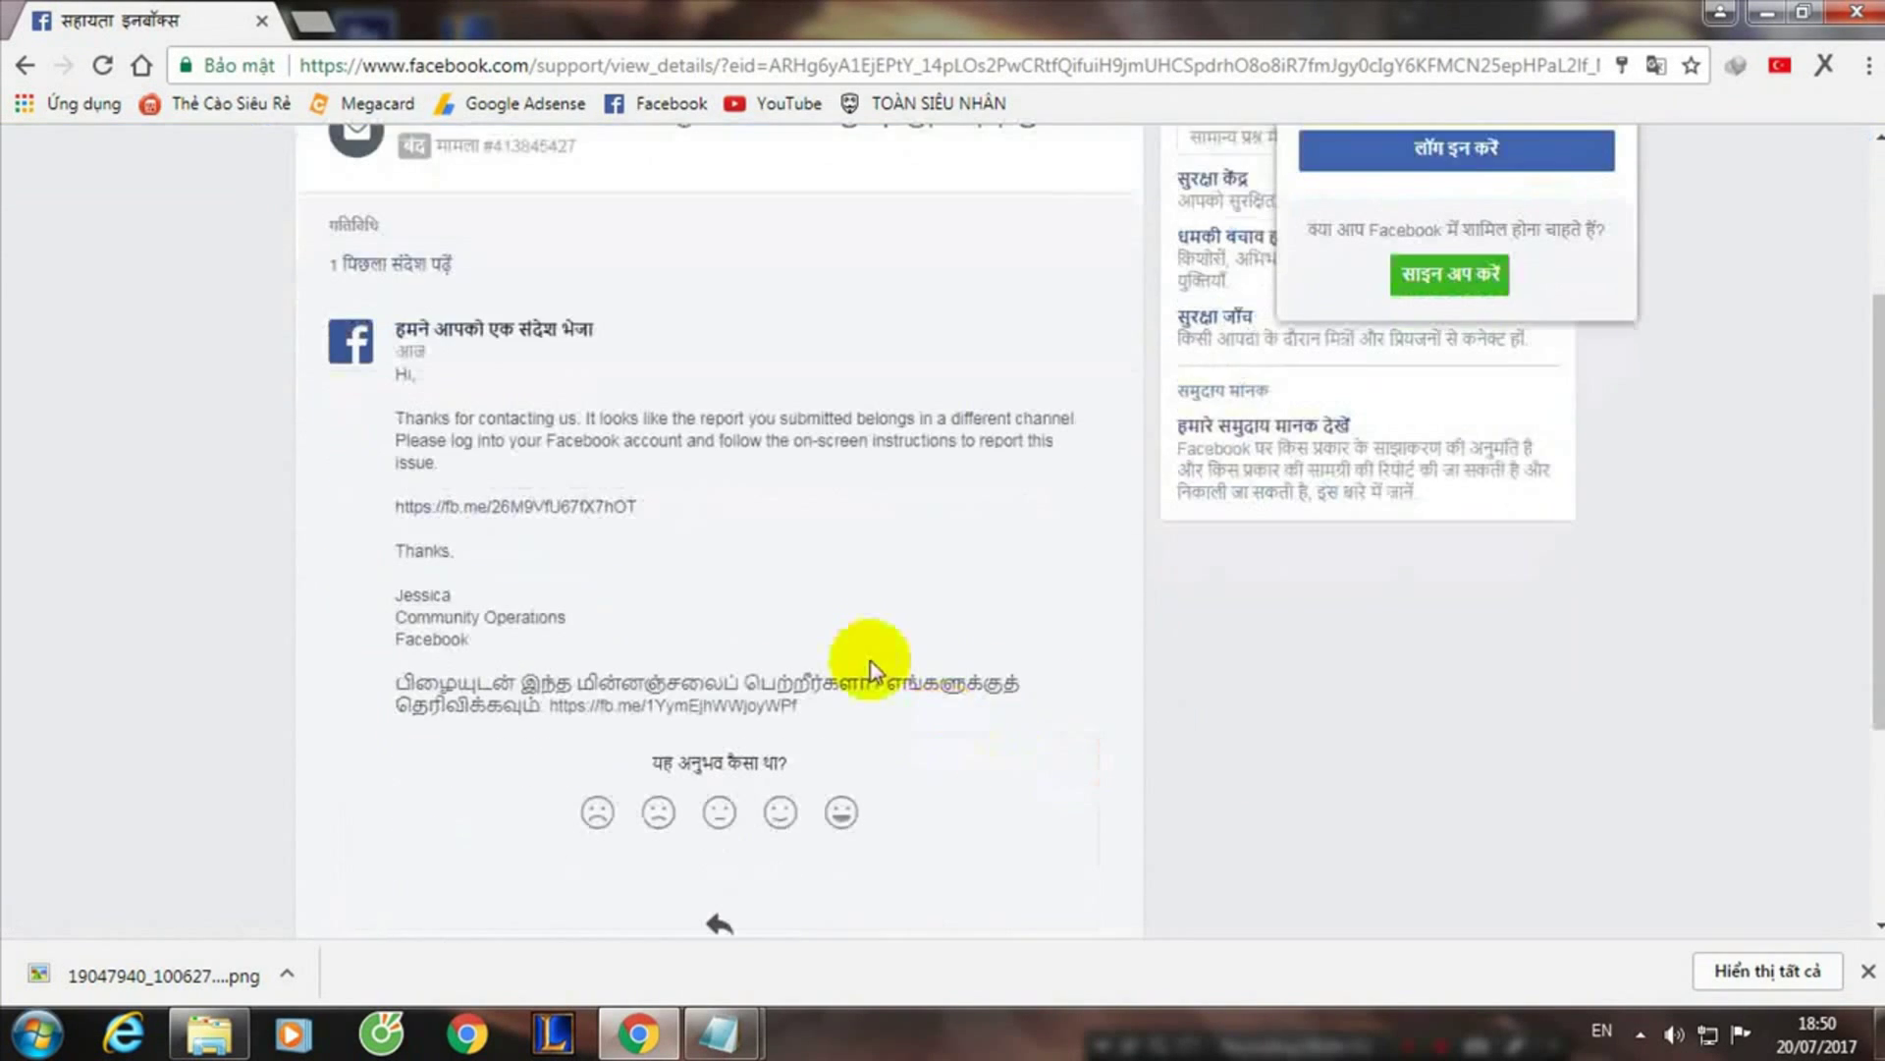
pyautogui.scroll(-3, 870, 670)
pyautogui.scroll(3, 716, 530)
pyautogui.moveTo(682, 395); pyautogui.dragTo(918, 475)
pyautogui.click(786, 424)
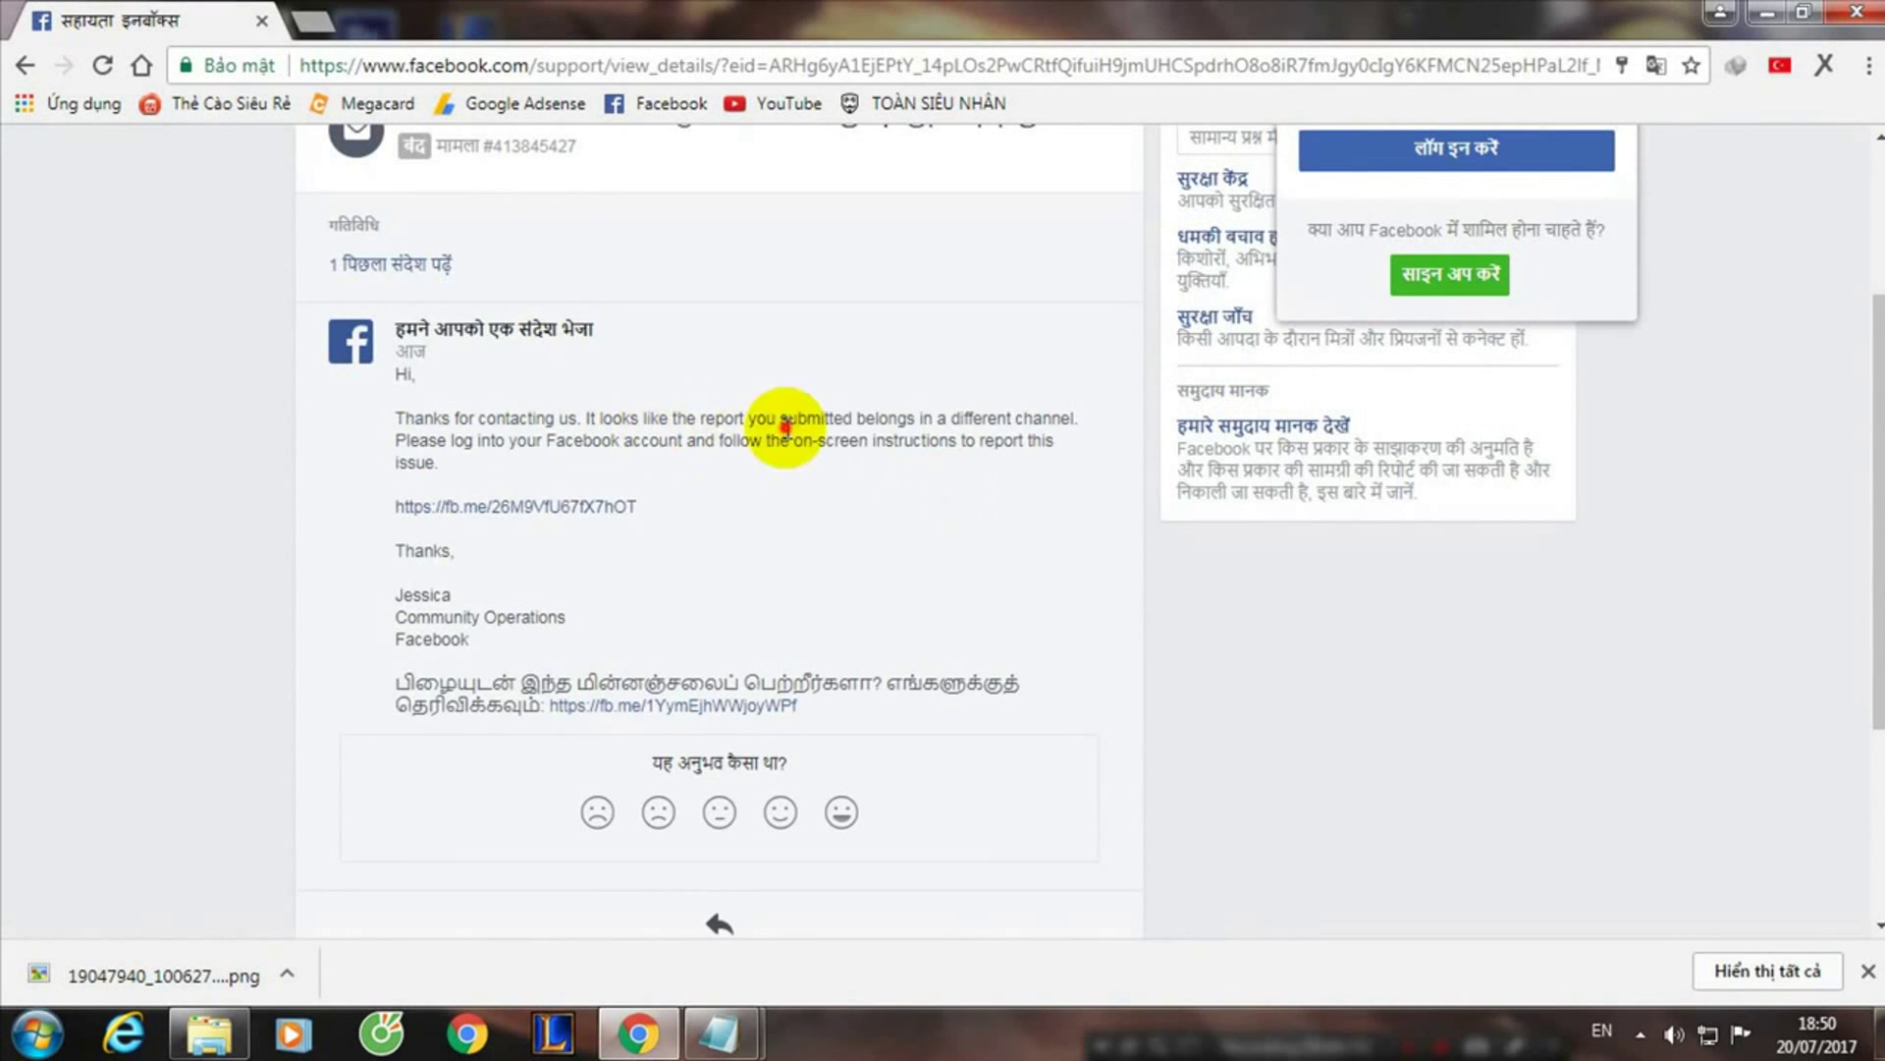
pyautogui.click(720, 1033)
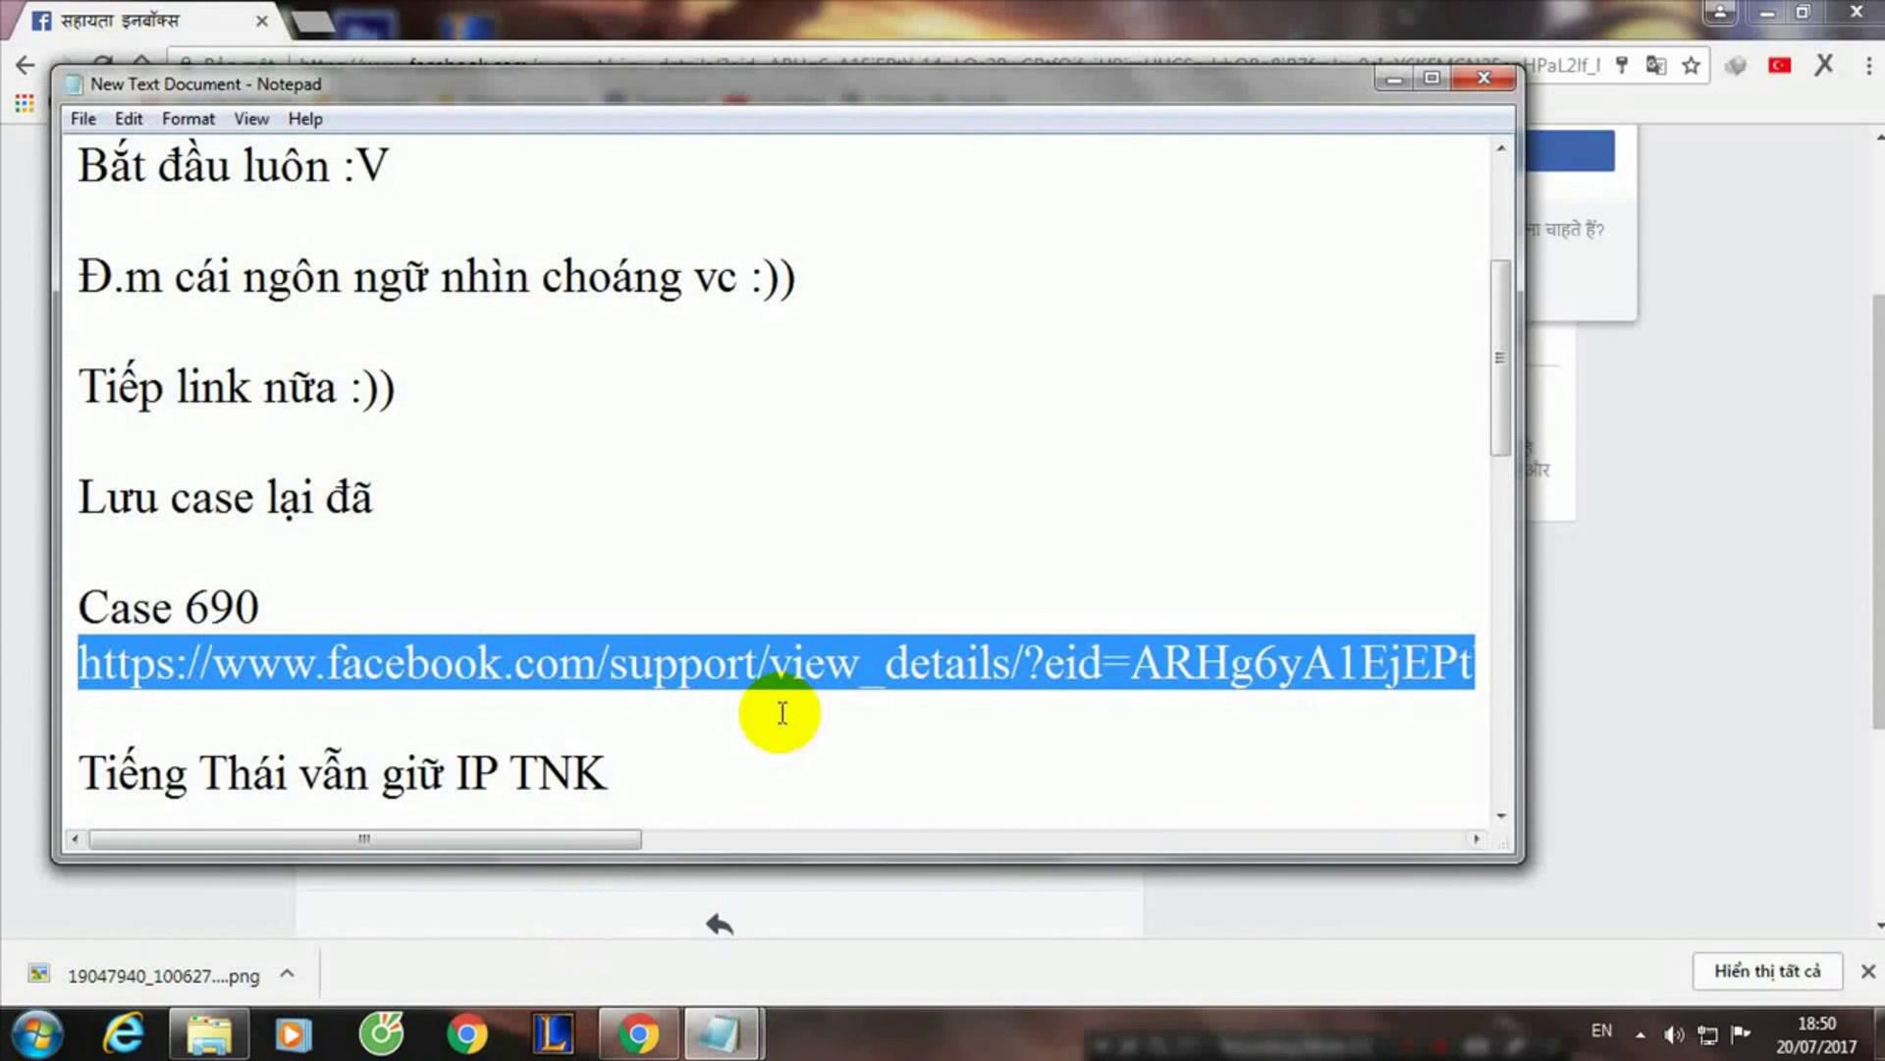
# Type 'Nó rep sai kênh E mặc kệ nhé' and 'Rep thật lực lên spam cũng được' as two note lines, then return to Facebook
pyautogui.click(782, 713)
pyautogui.scroll(-10, 812, 736)
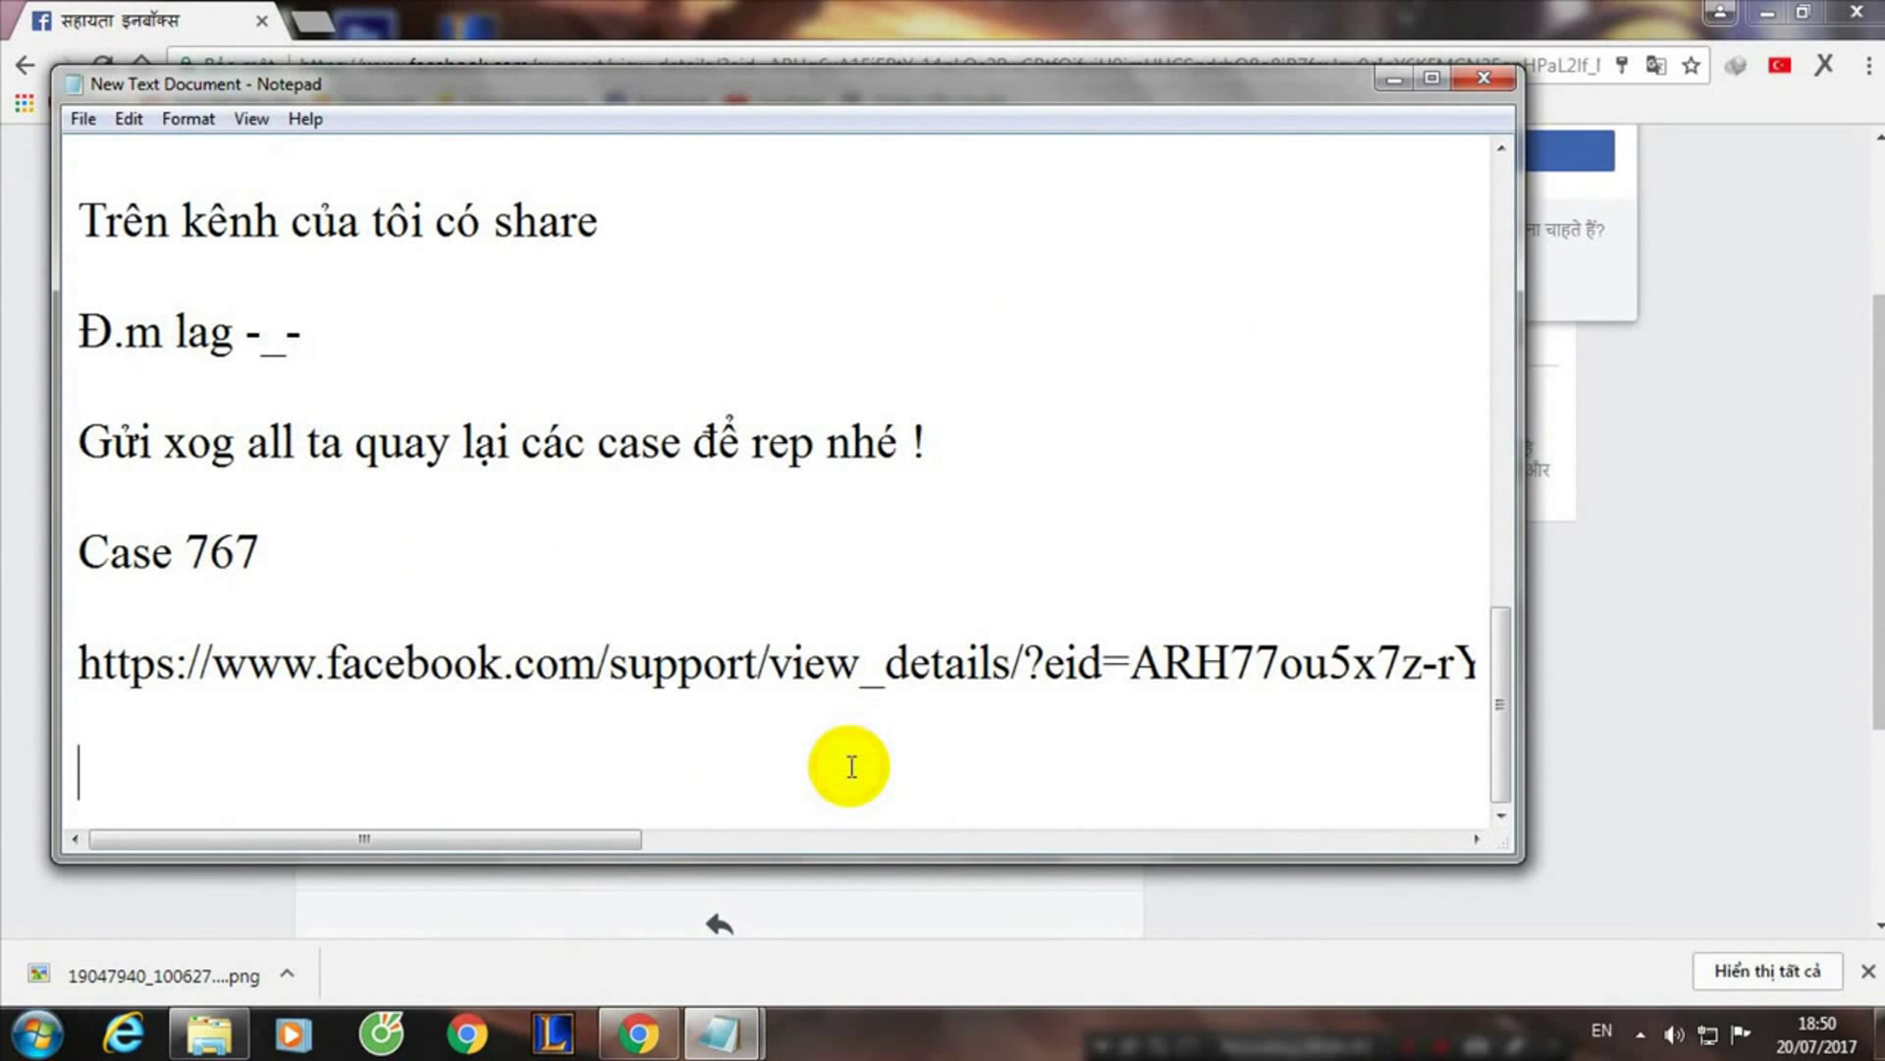
pyautogui.write('No')
pyautogui.write('sai ')
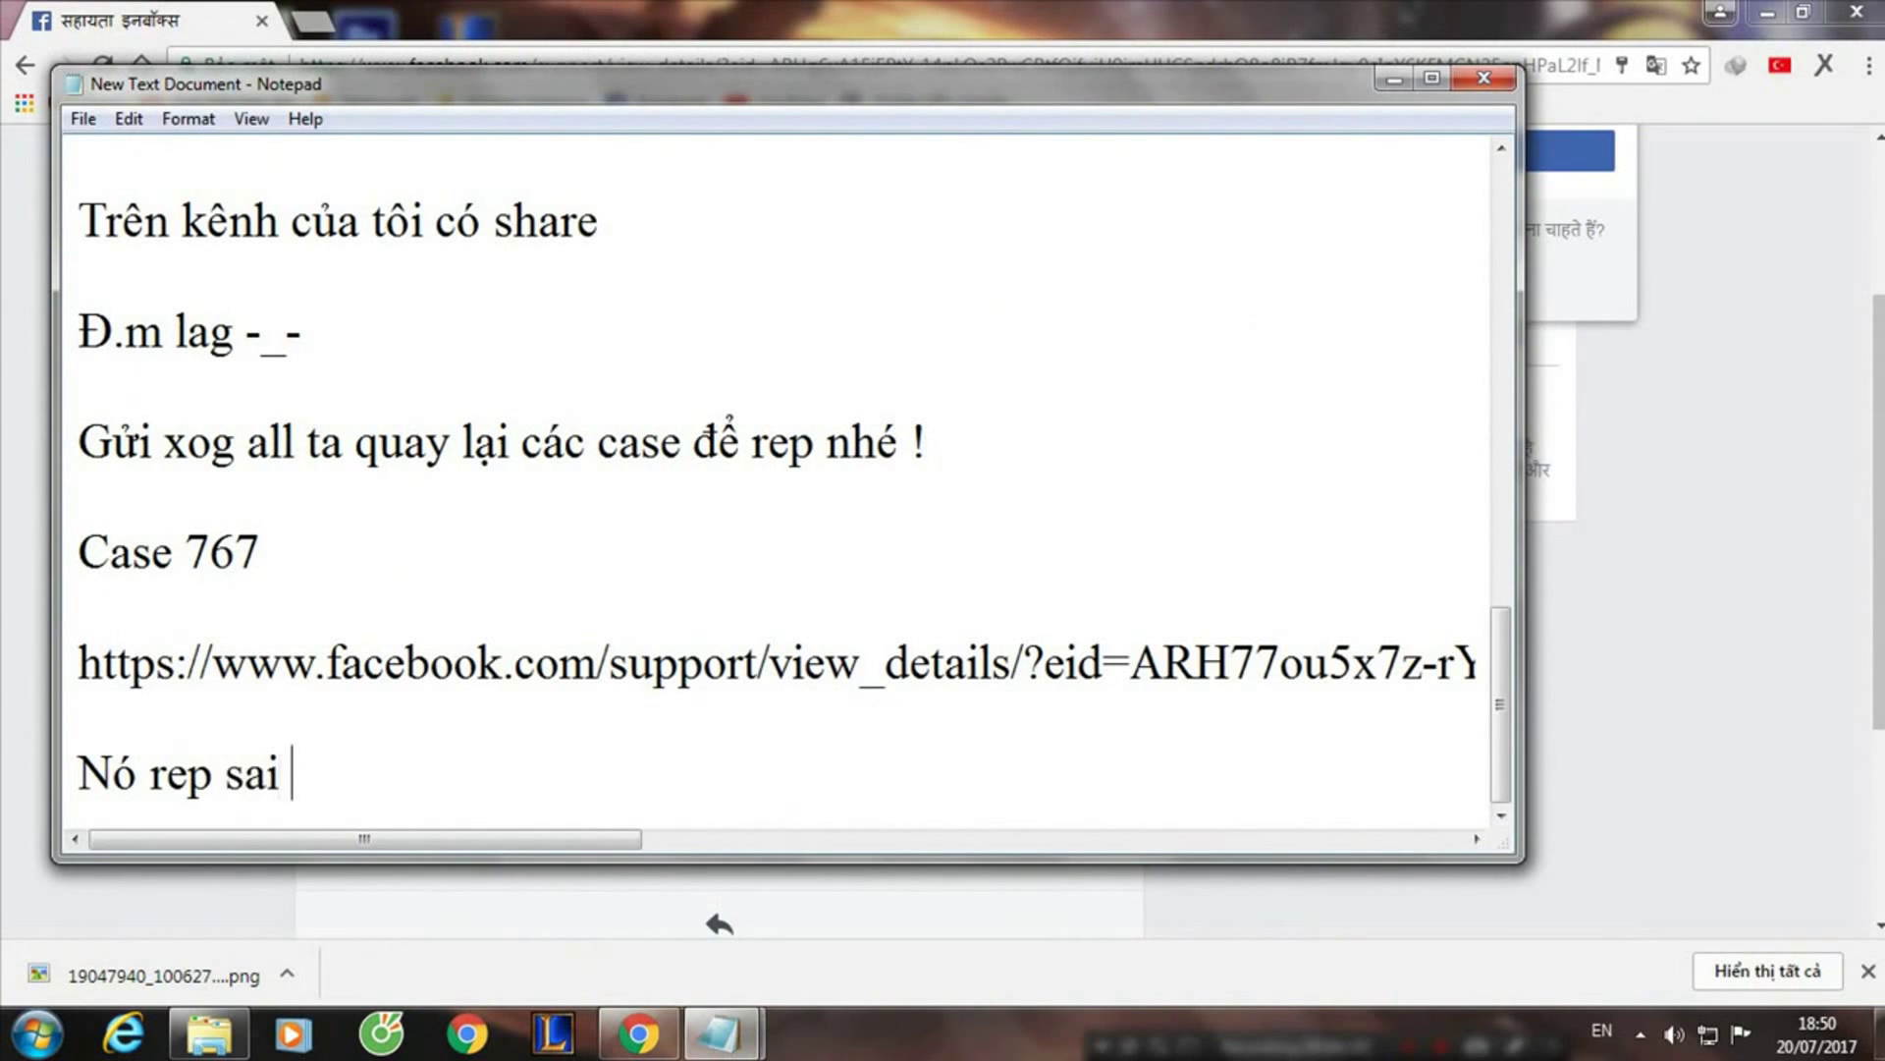
pyautogui.write('kên')
pyautogui.write(' ma')
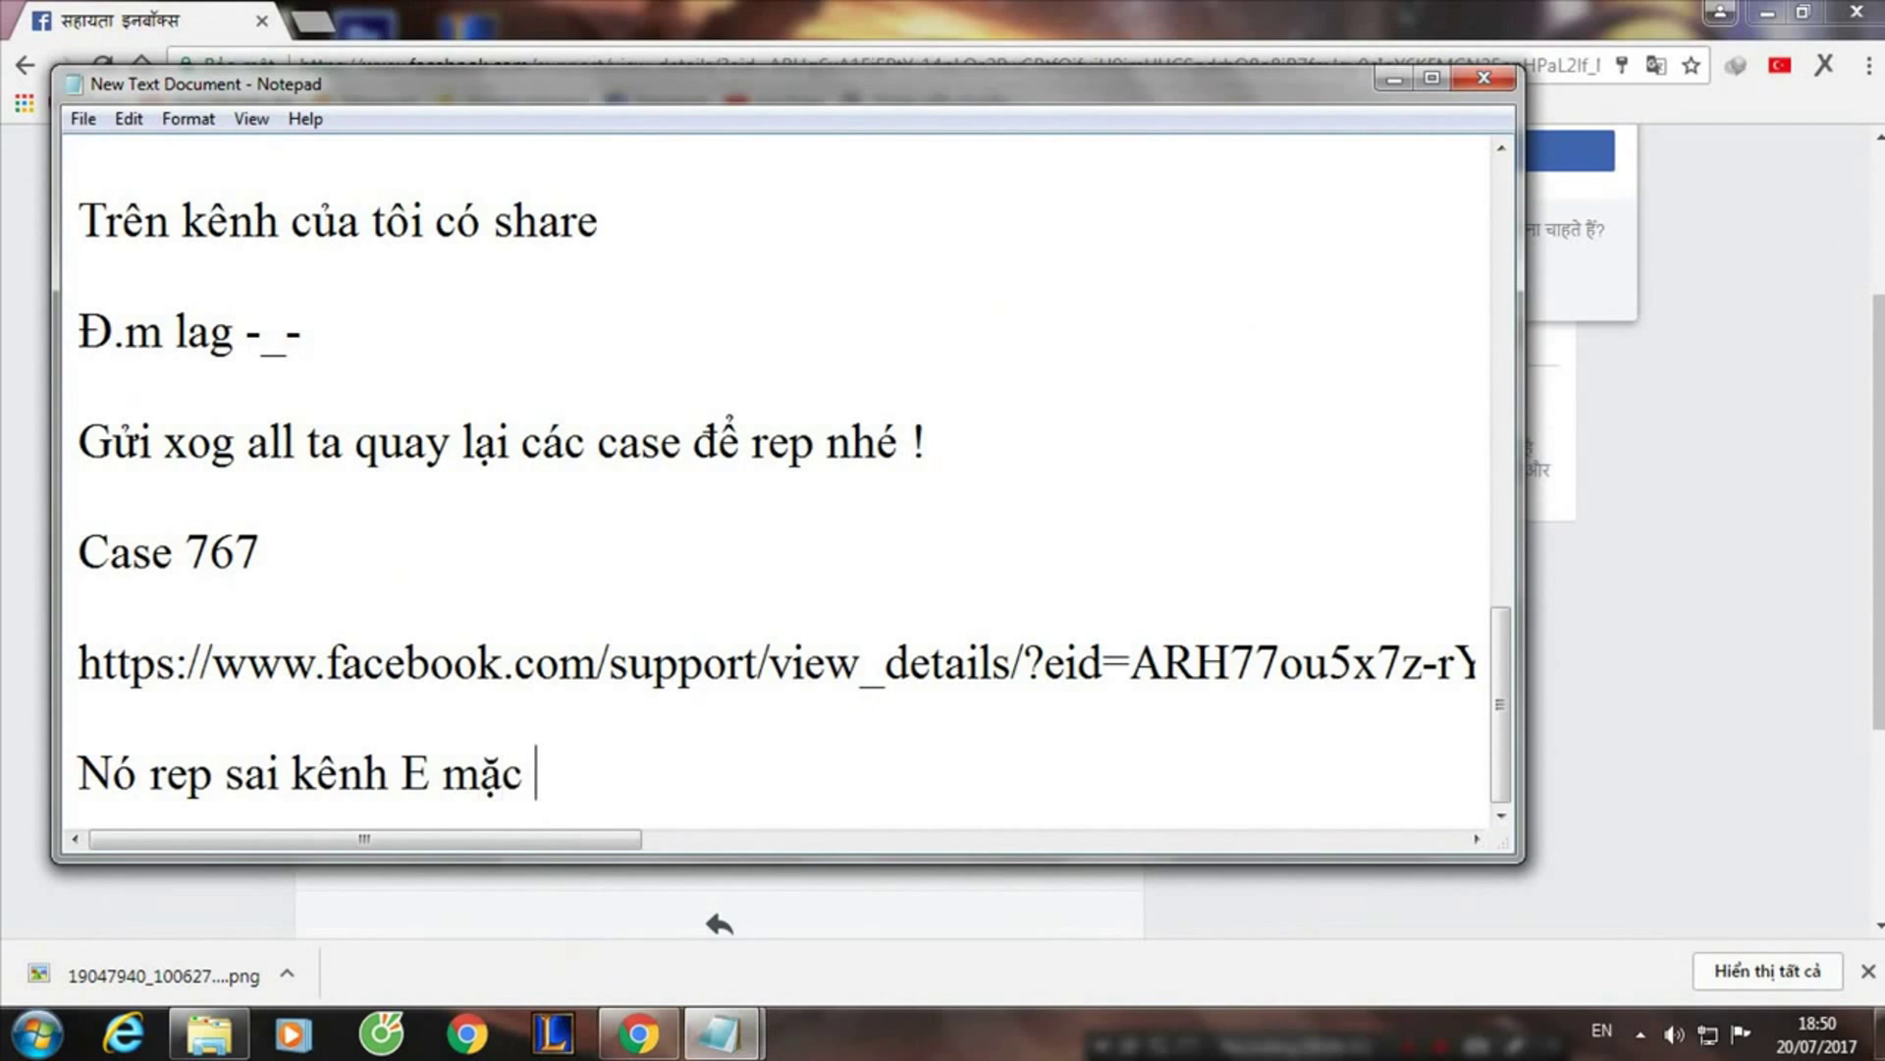
pyautogui.write('kệ nheé')
pyautogui.press('Return')
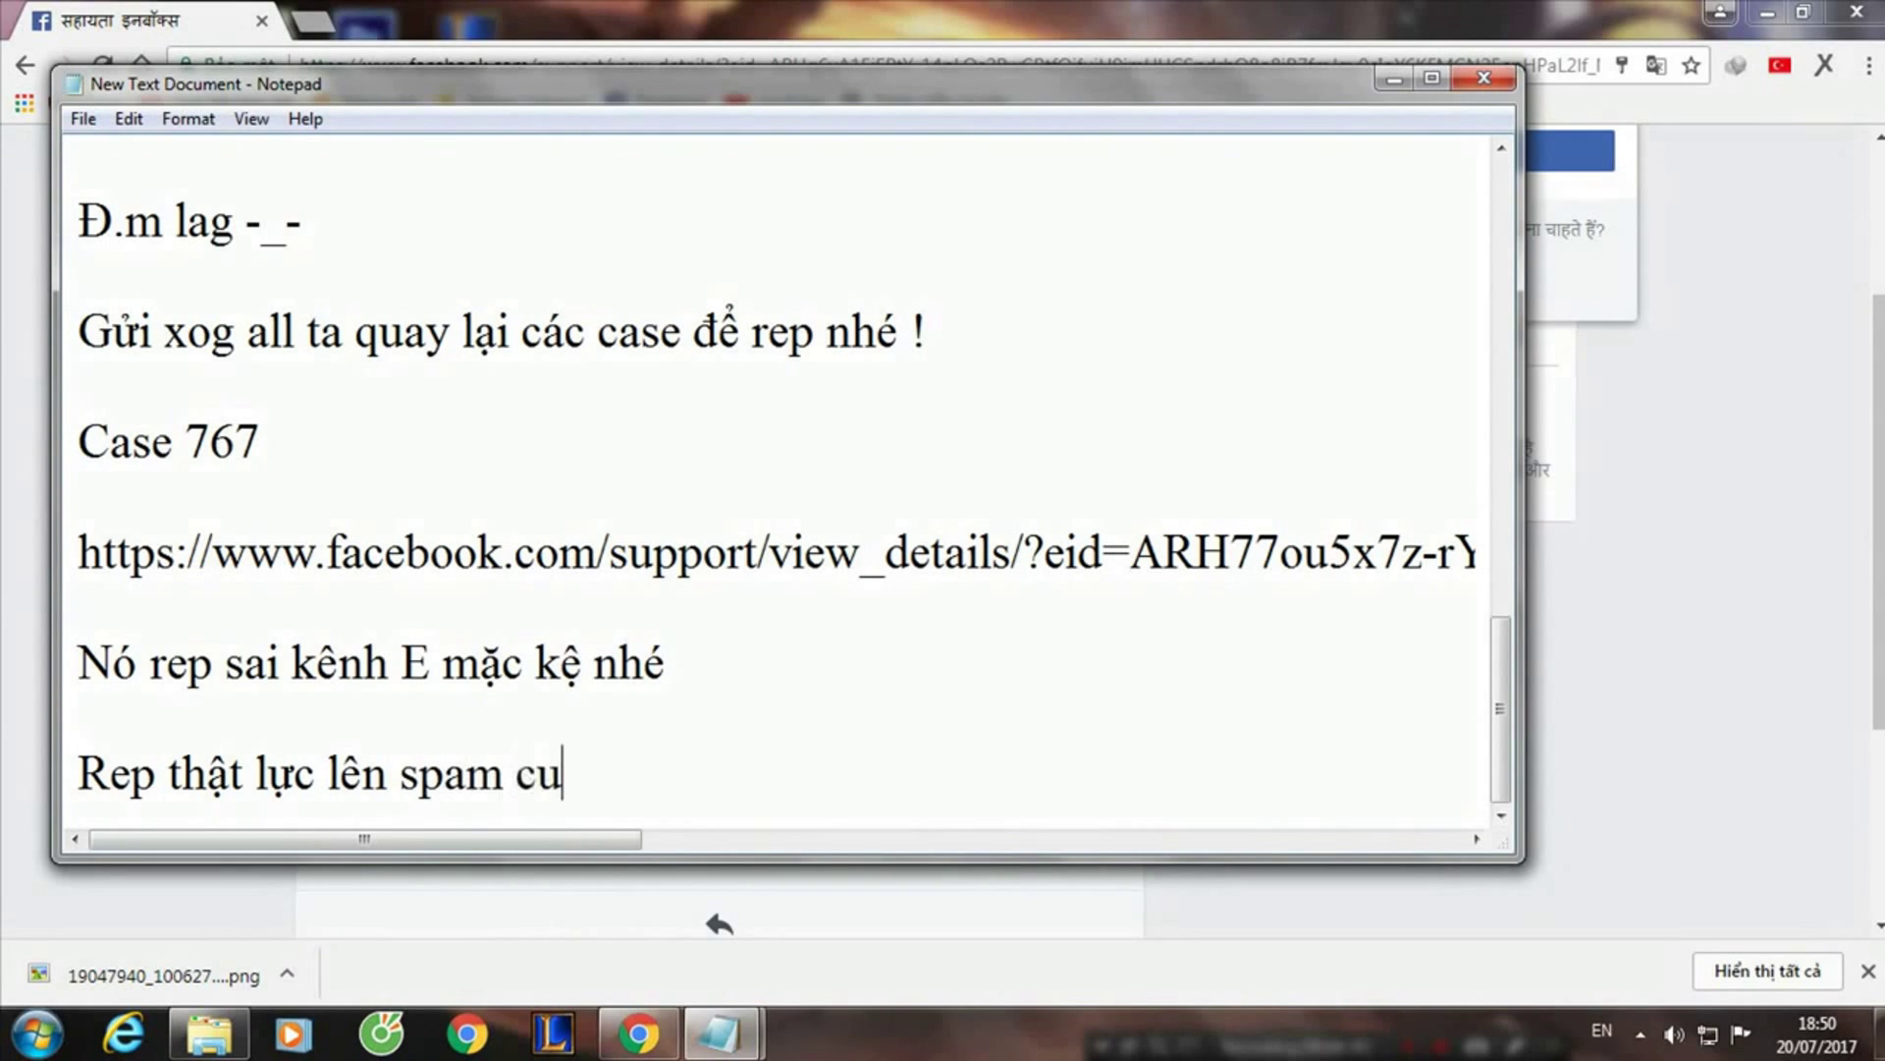
pyautogui.write('đươ')
pyautogui.click(720, 1033)
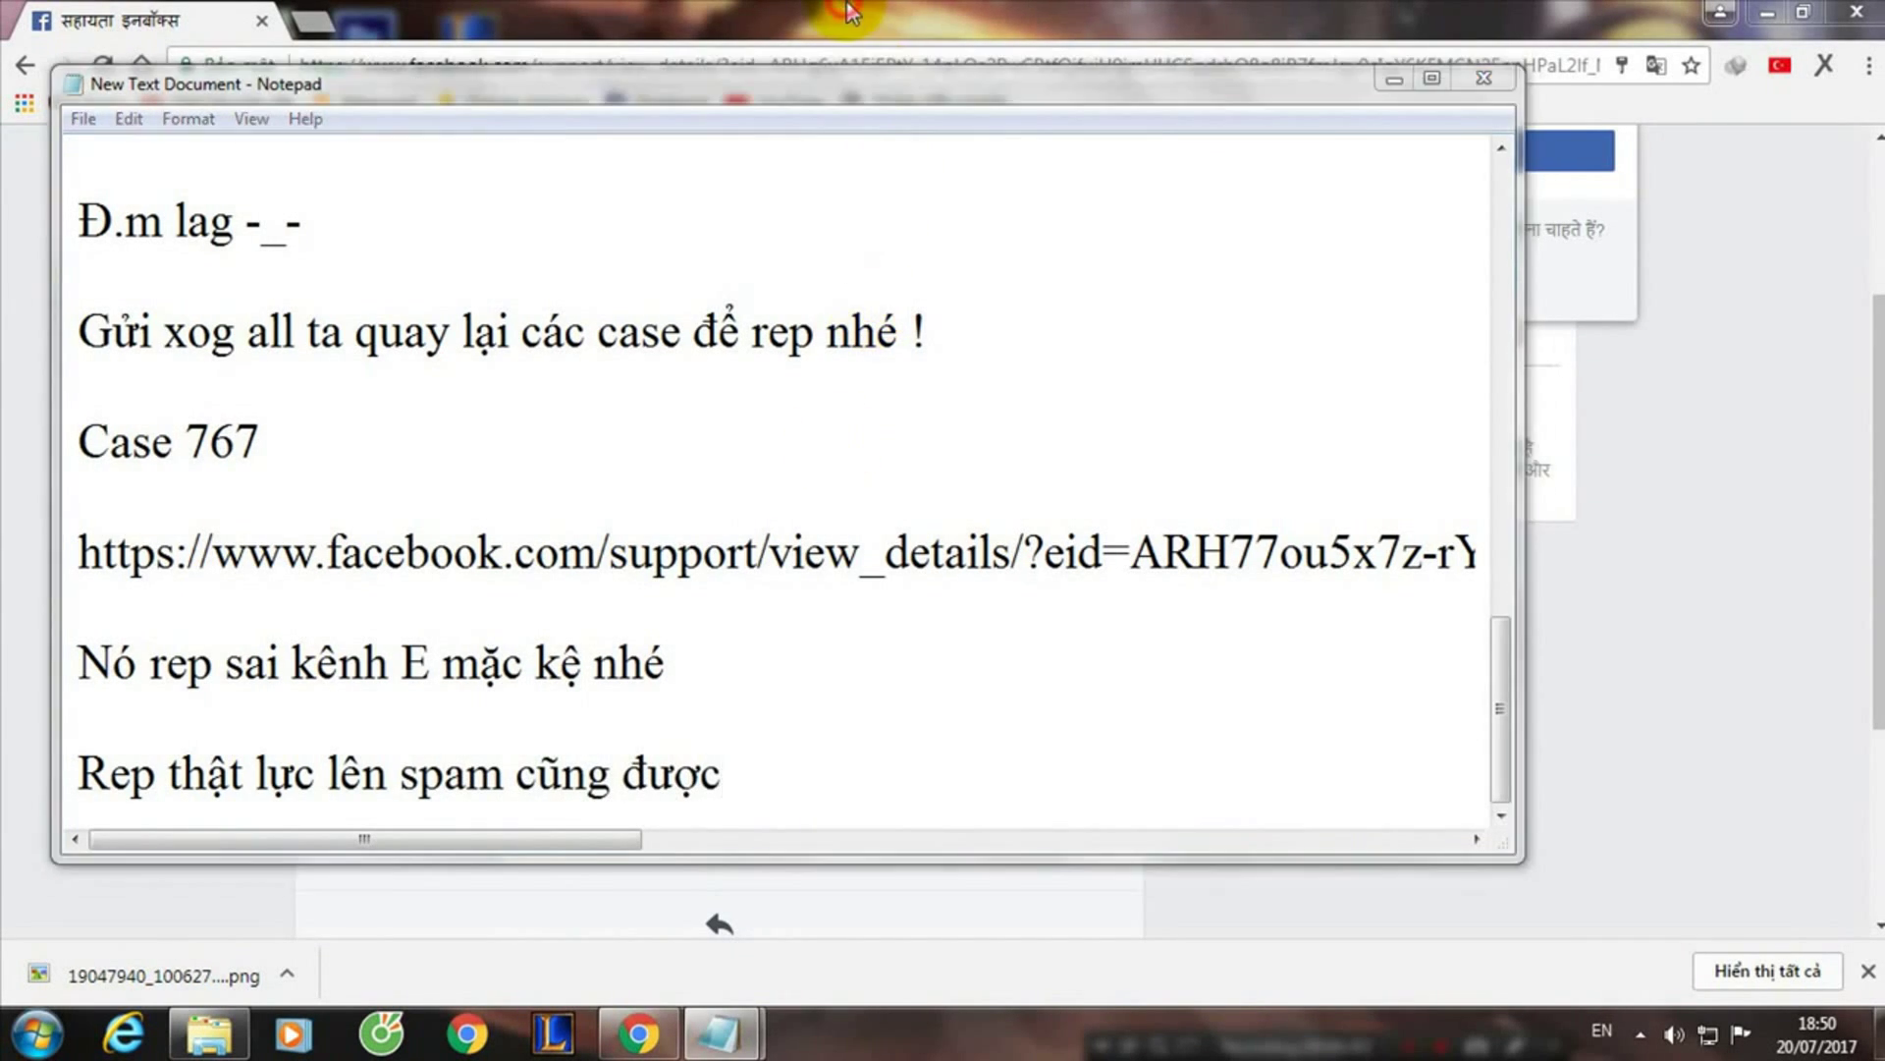
pyautogui.scroll(-3, 676, 762)
# Open a reply box on Case 690 and copy the Tamil message from the FAQ notes
pyautogui.click(720, 663)
pyautogui.click(581, 594)
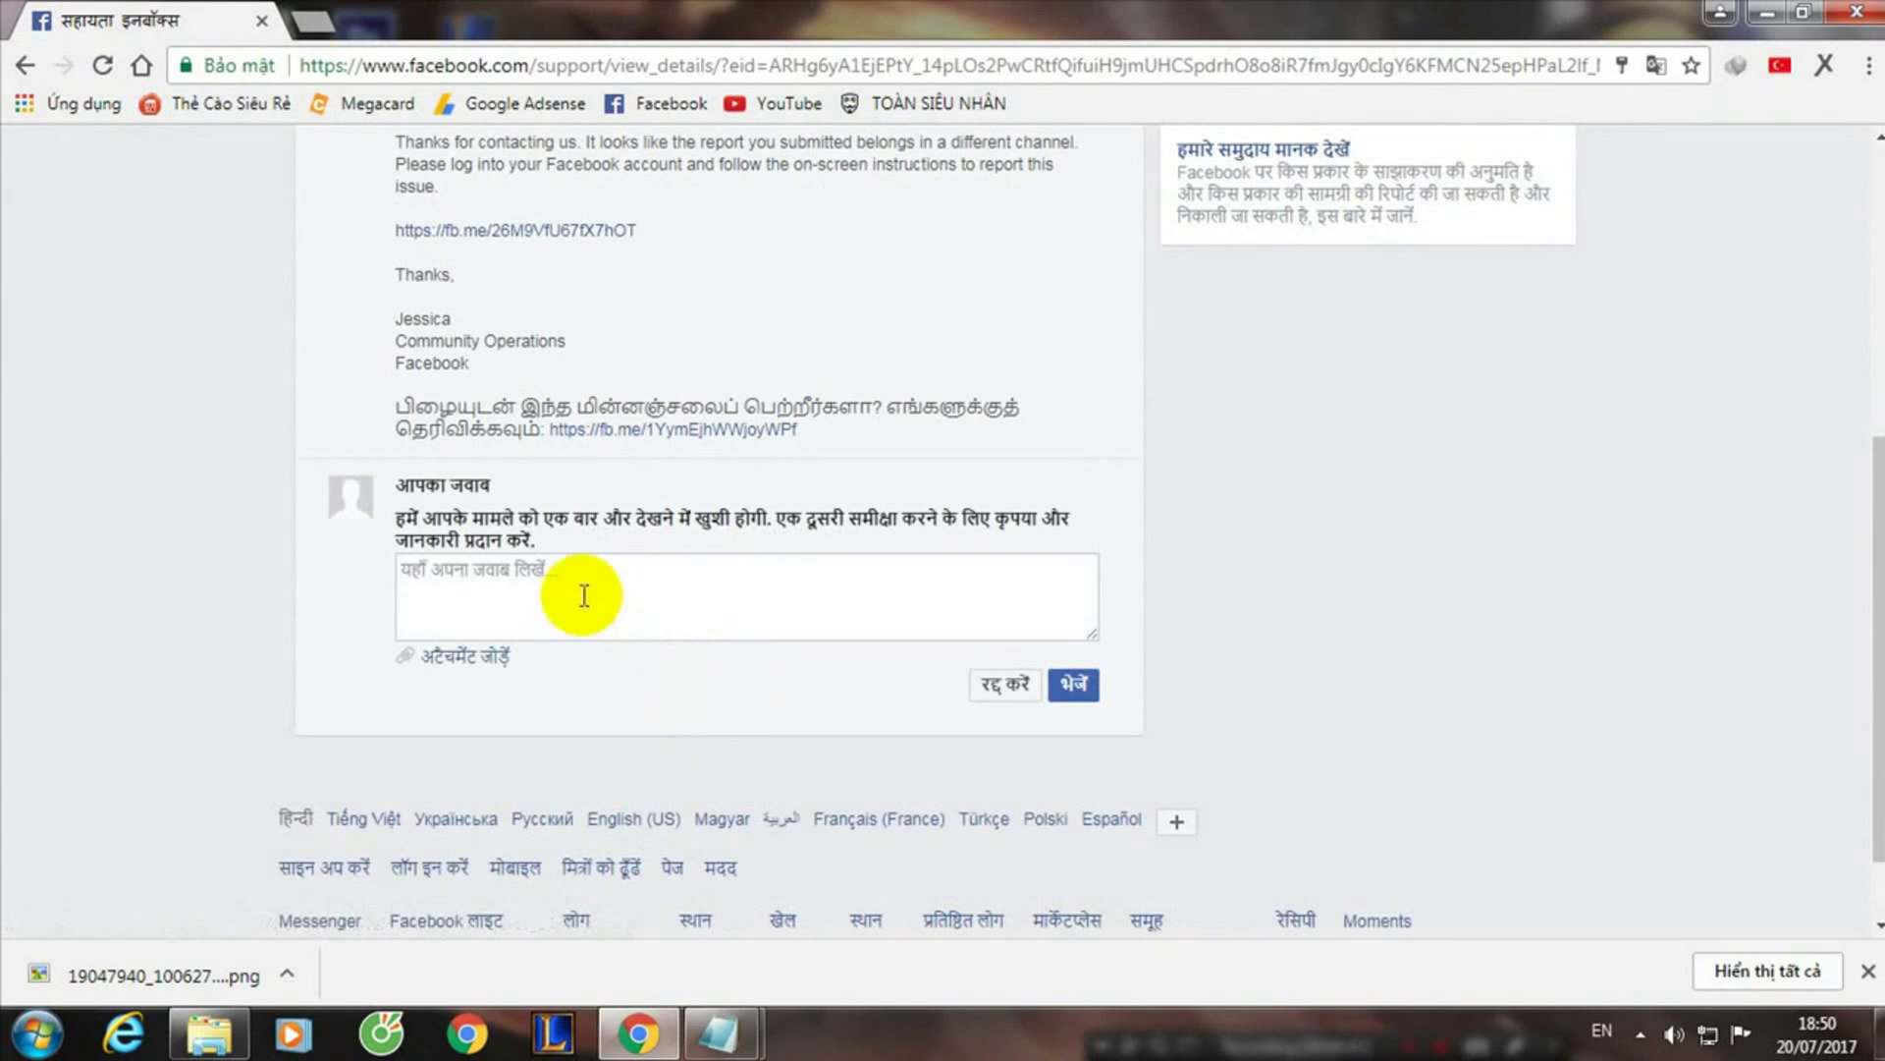
pyautogui.click(903, 909)
pyautogui.click(235, 453)
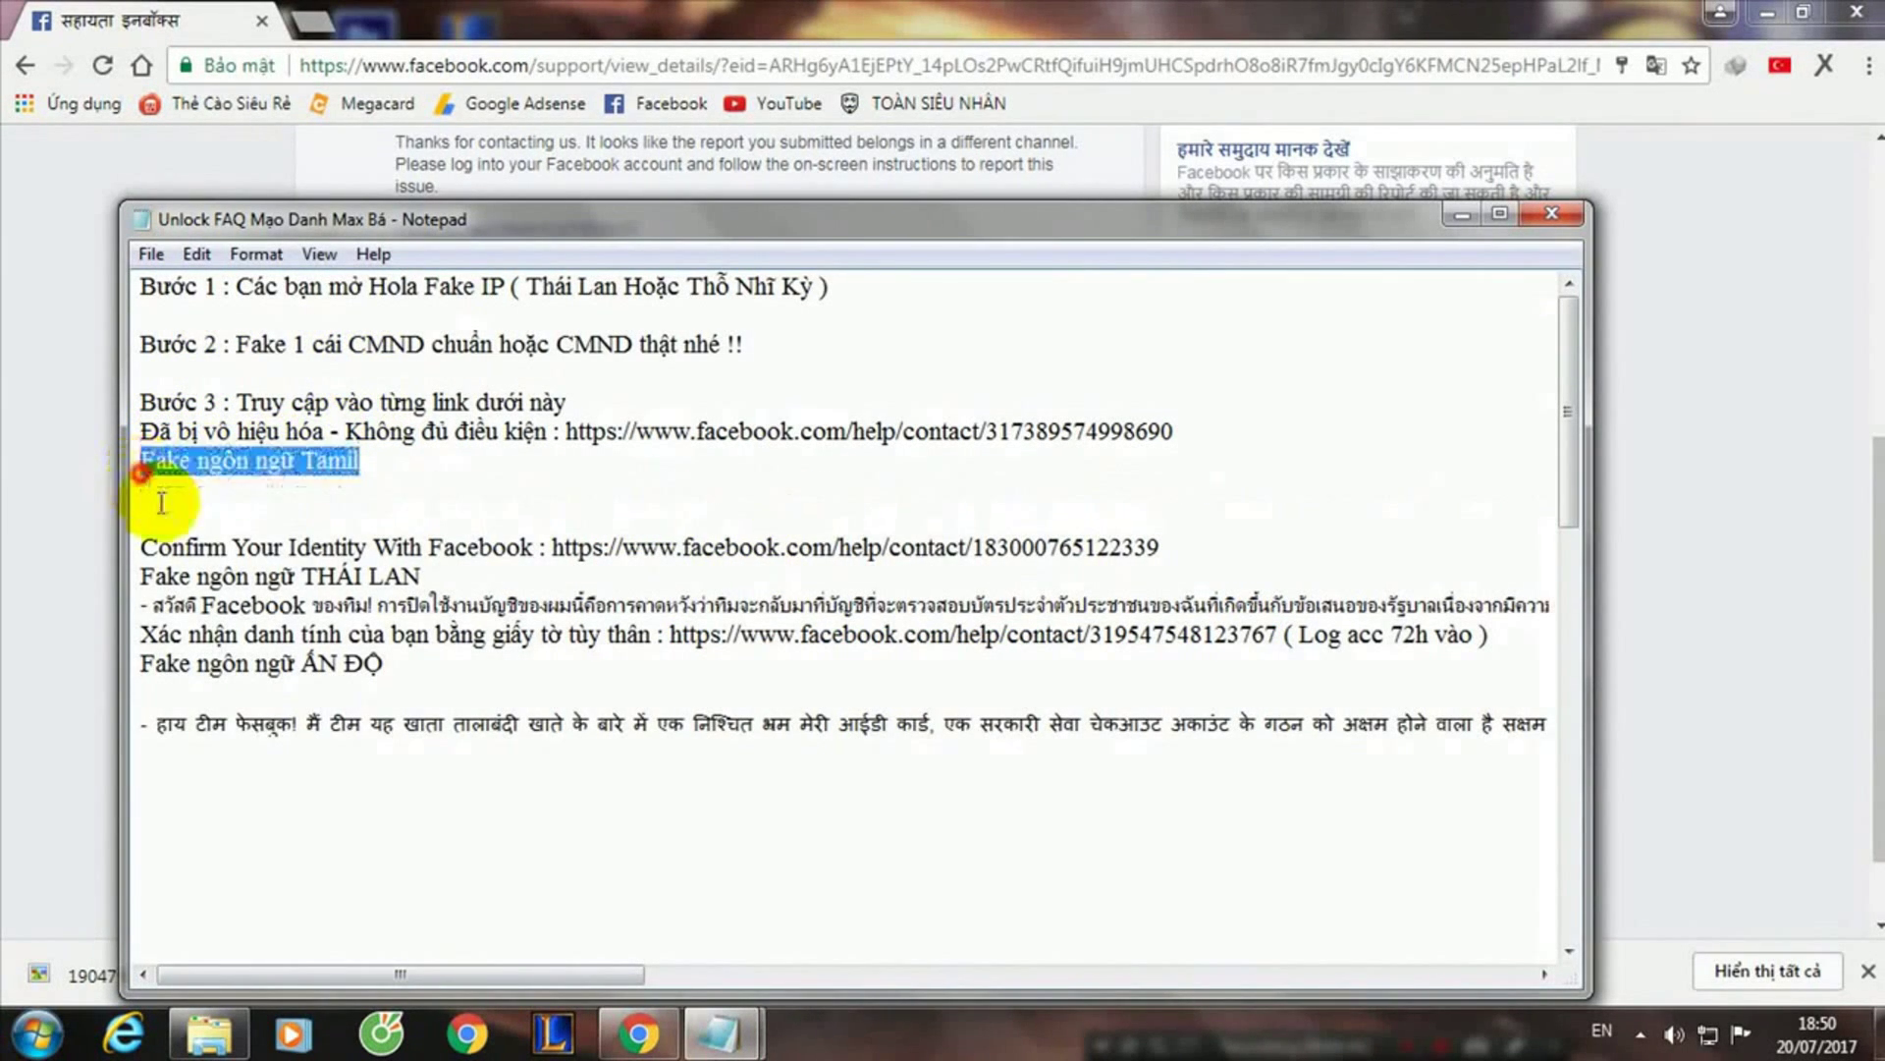
pyautogui.moveTo(140, 462)
pyautogui.mouseDown()
pyautogui.moveTo(148, 511)
pyautogui.moveTo(167, 512)
pyautogui.mouseUp()
pyautogui.click(147, 491)
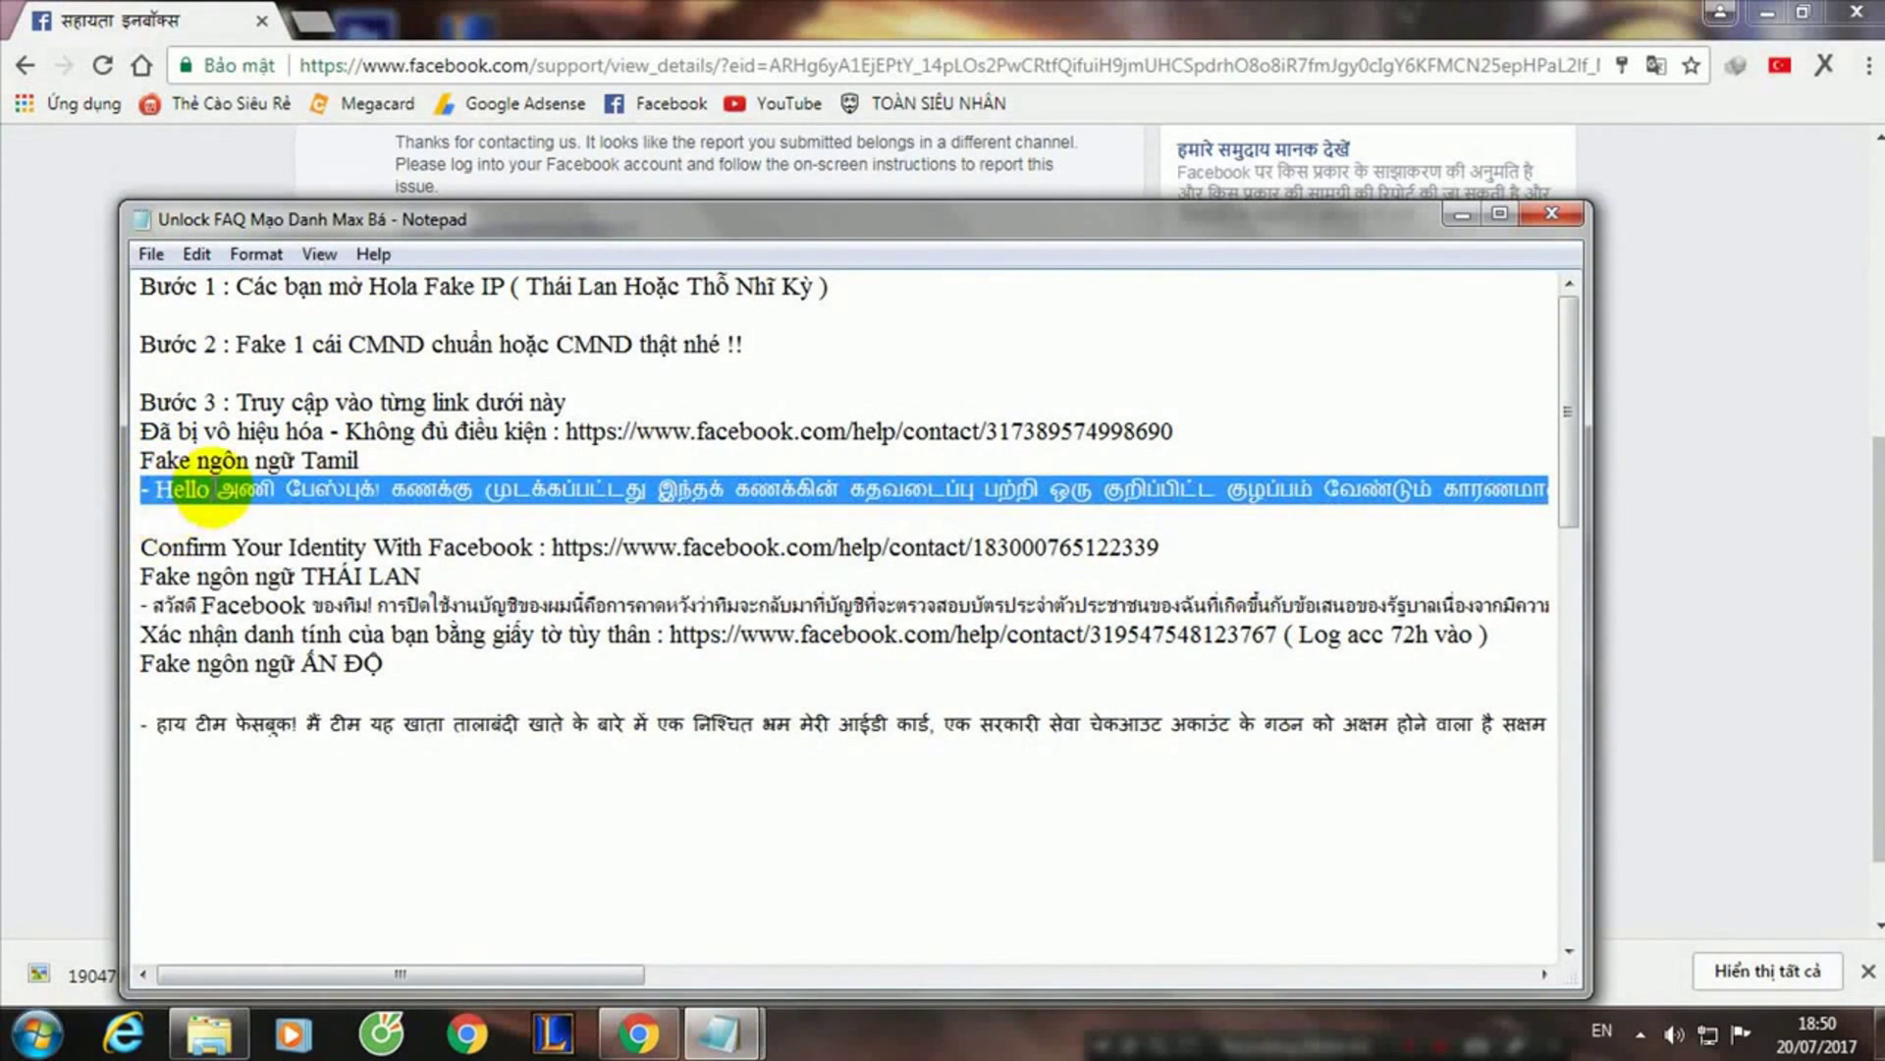
pyautogui.rightClick(212, 486)
pyautogui.click(292, 559)
# Paste the Tamil message into the reply, attach the ID card picture and send it
pyautogui.hotkey('alt', 'Tab')
pyautogui.rightClick(478, 574)
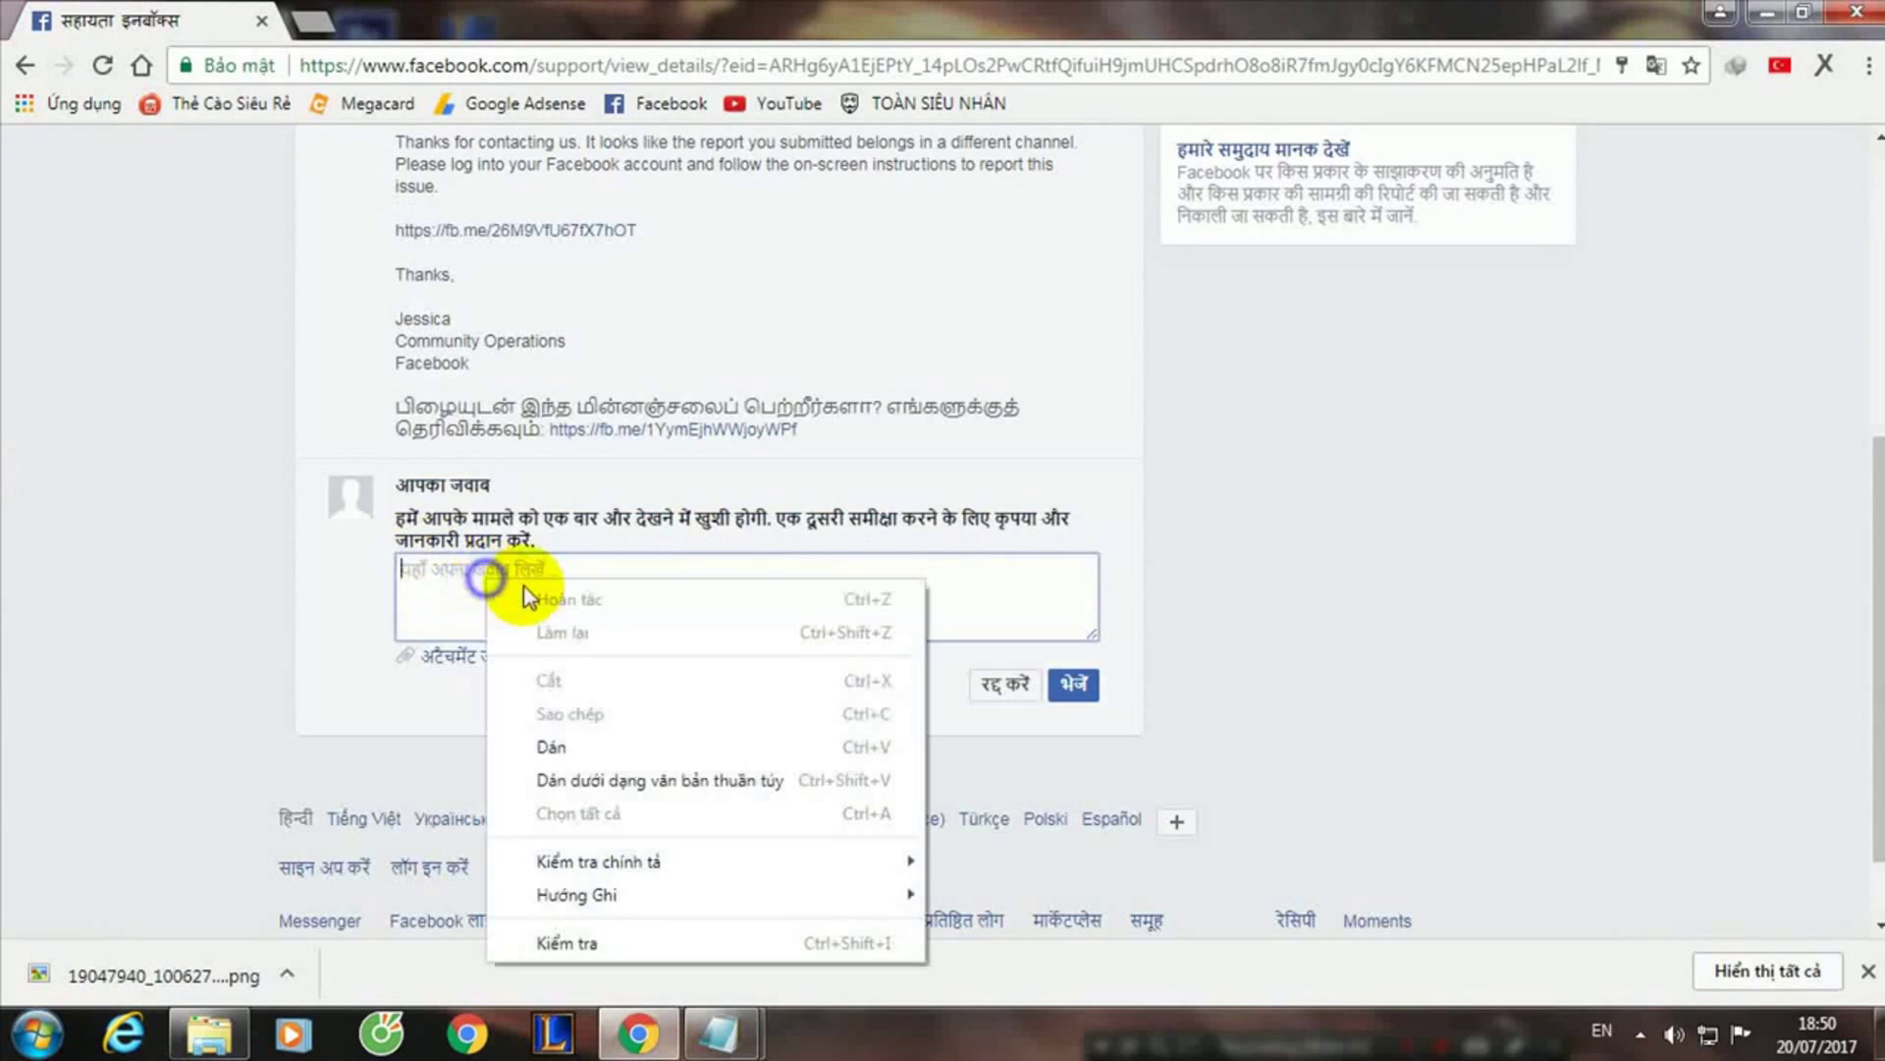
pyautogui.click(590, 749)
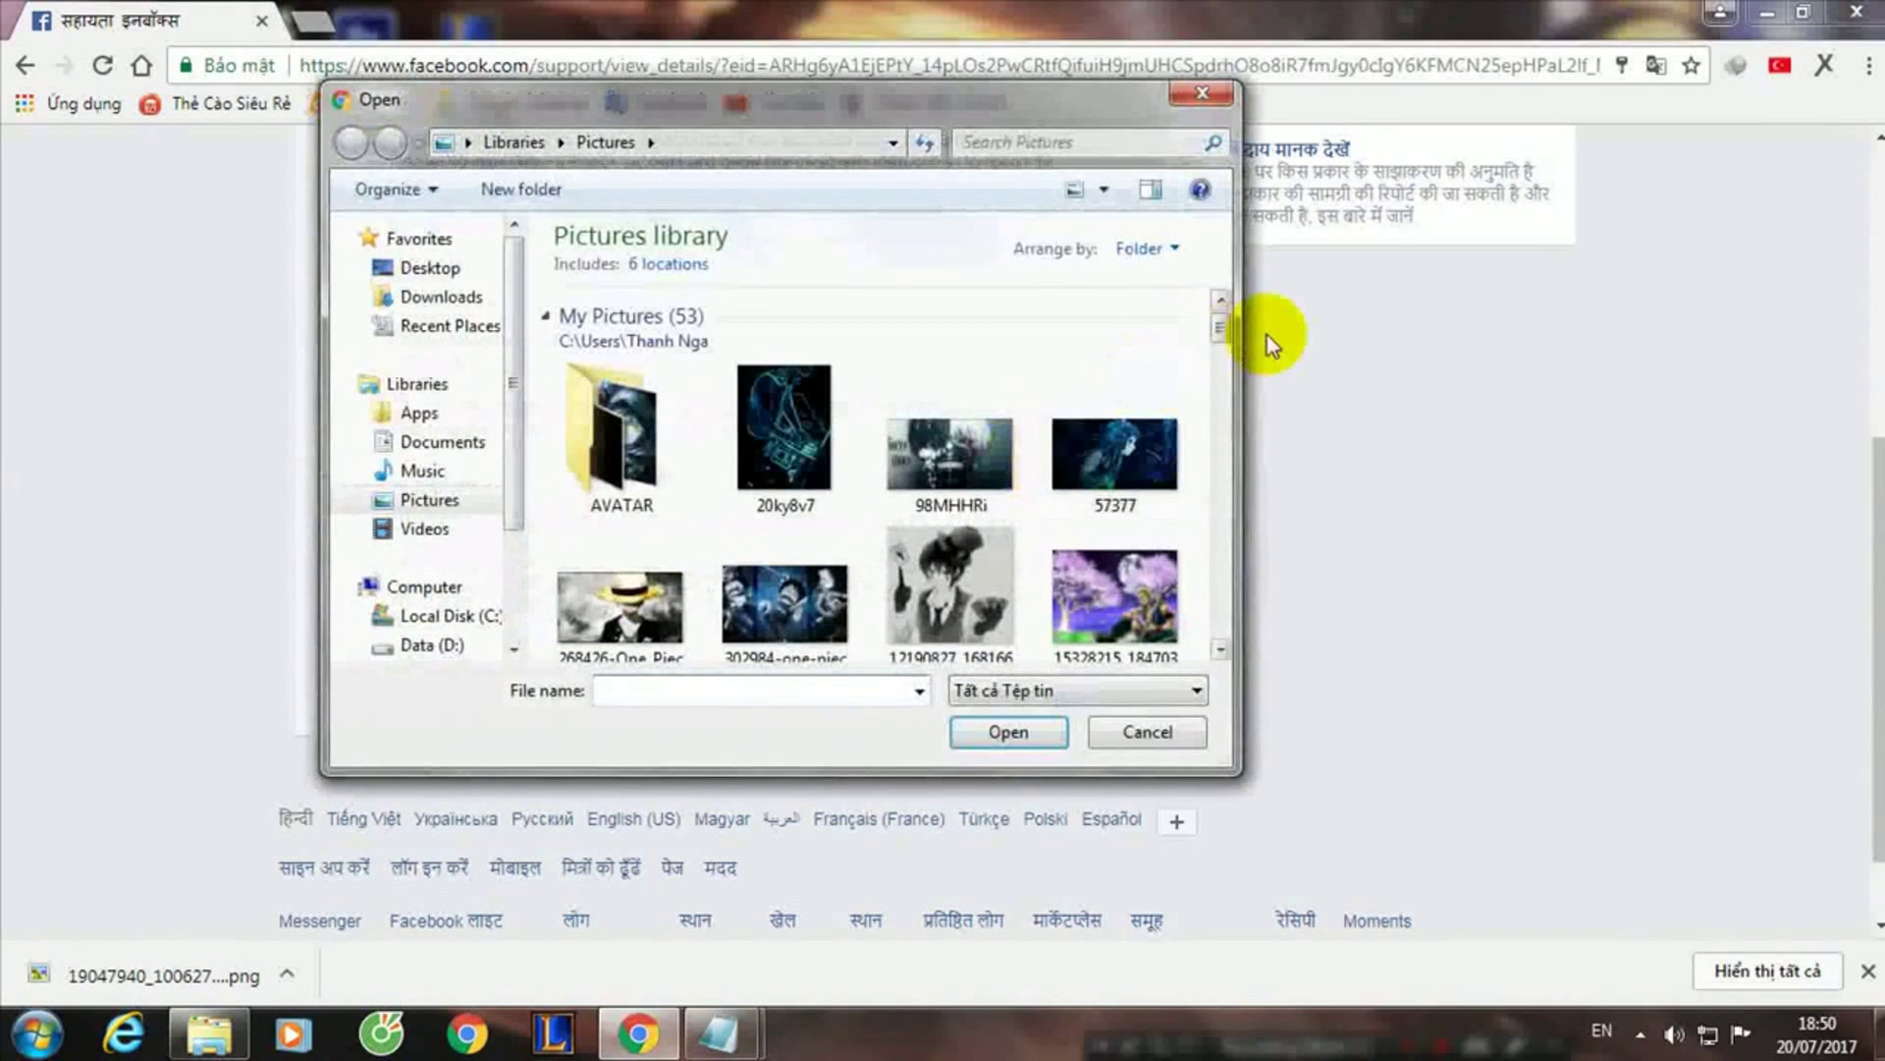
pyautogui.moveTo(1215, 328); pyautogui.dragTo(1217, 403)
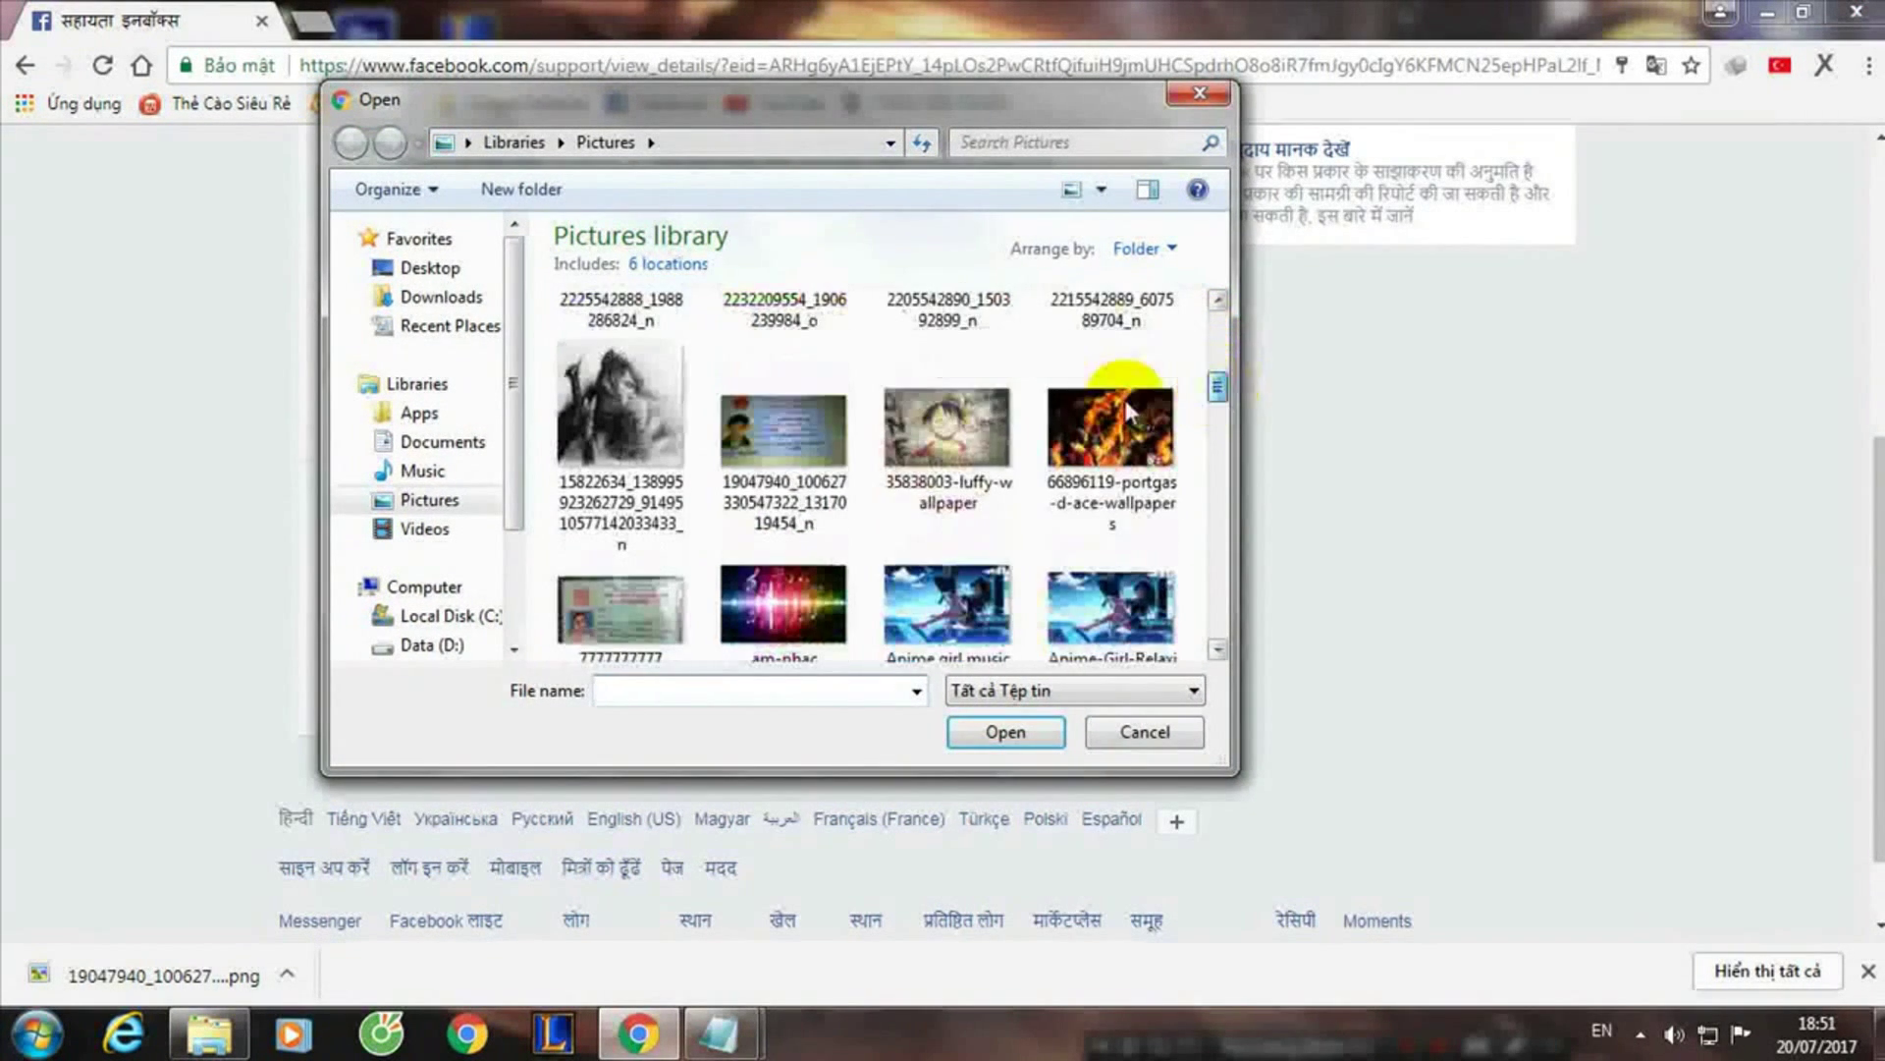
pyautogui.click(799, 422)
pyautogui.click(1006, 731)
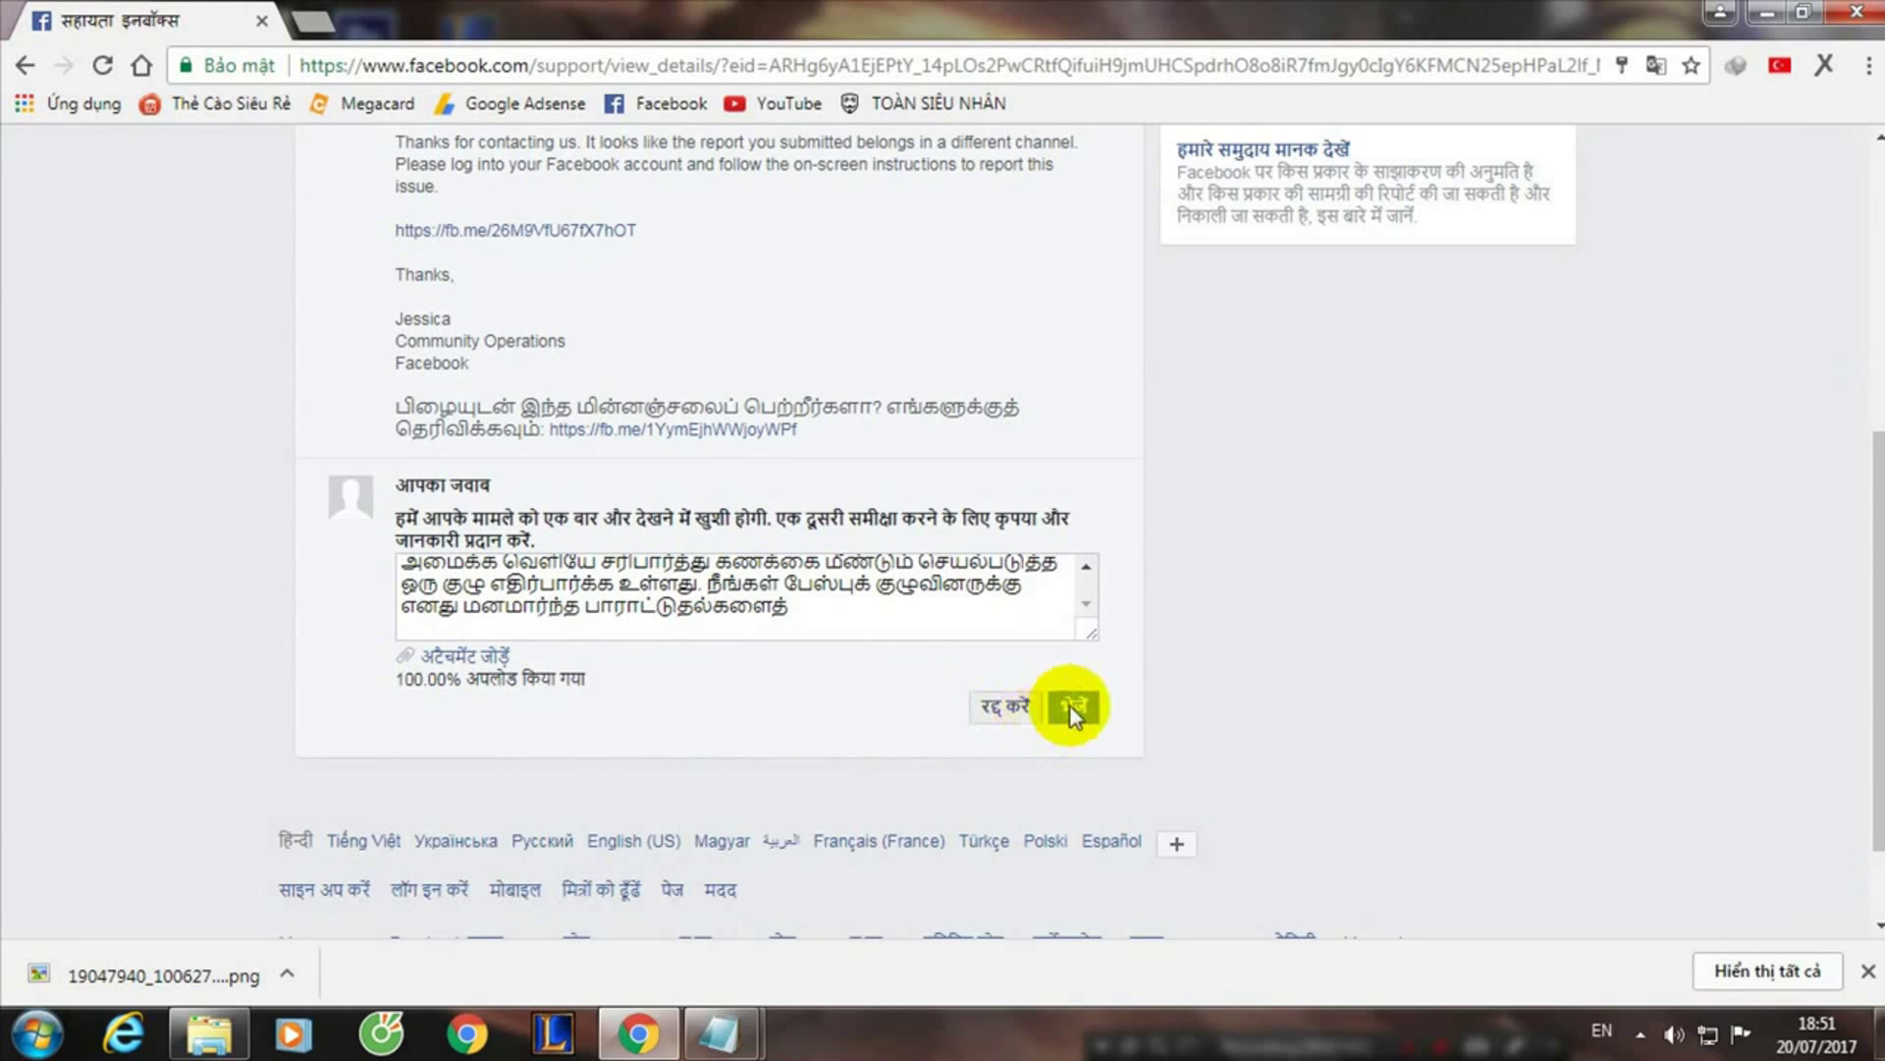
pyautogui.click(1078, 722)
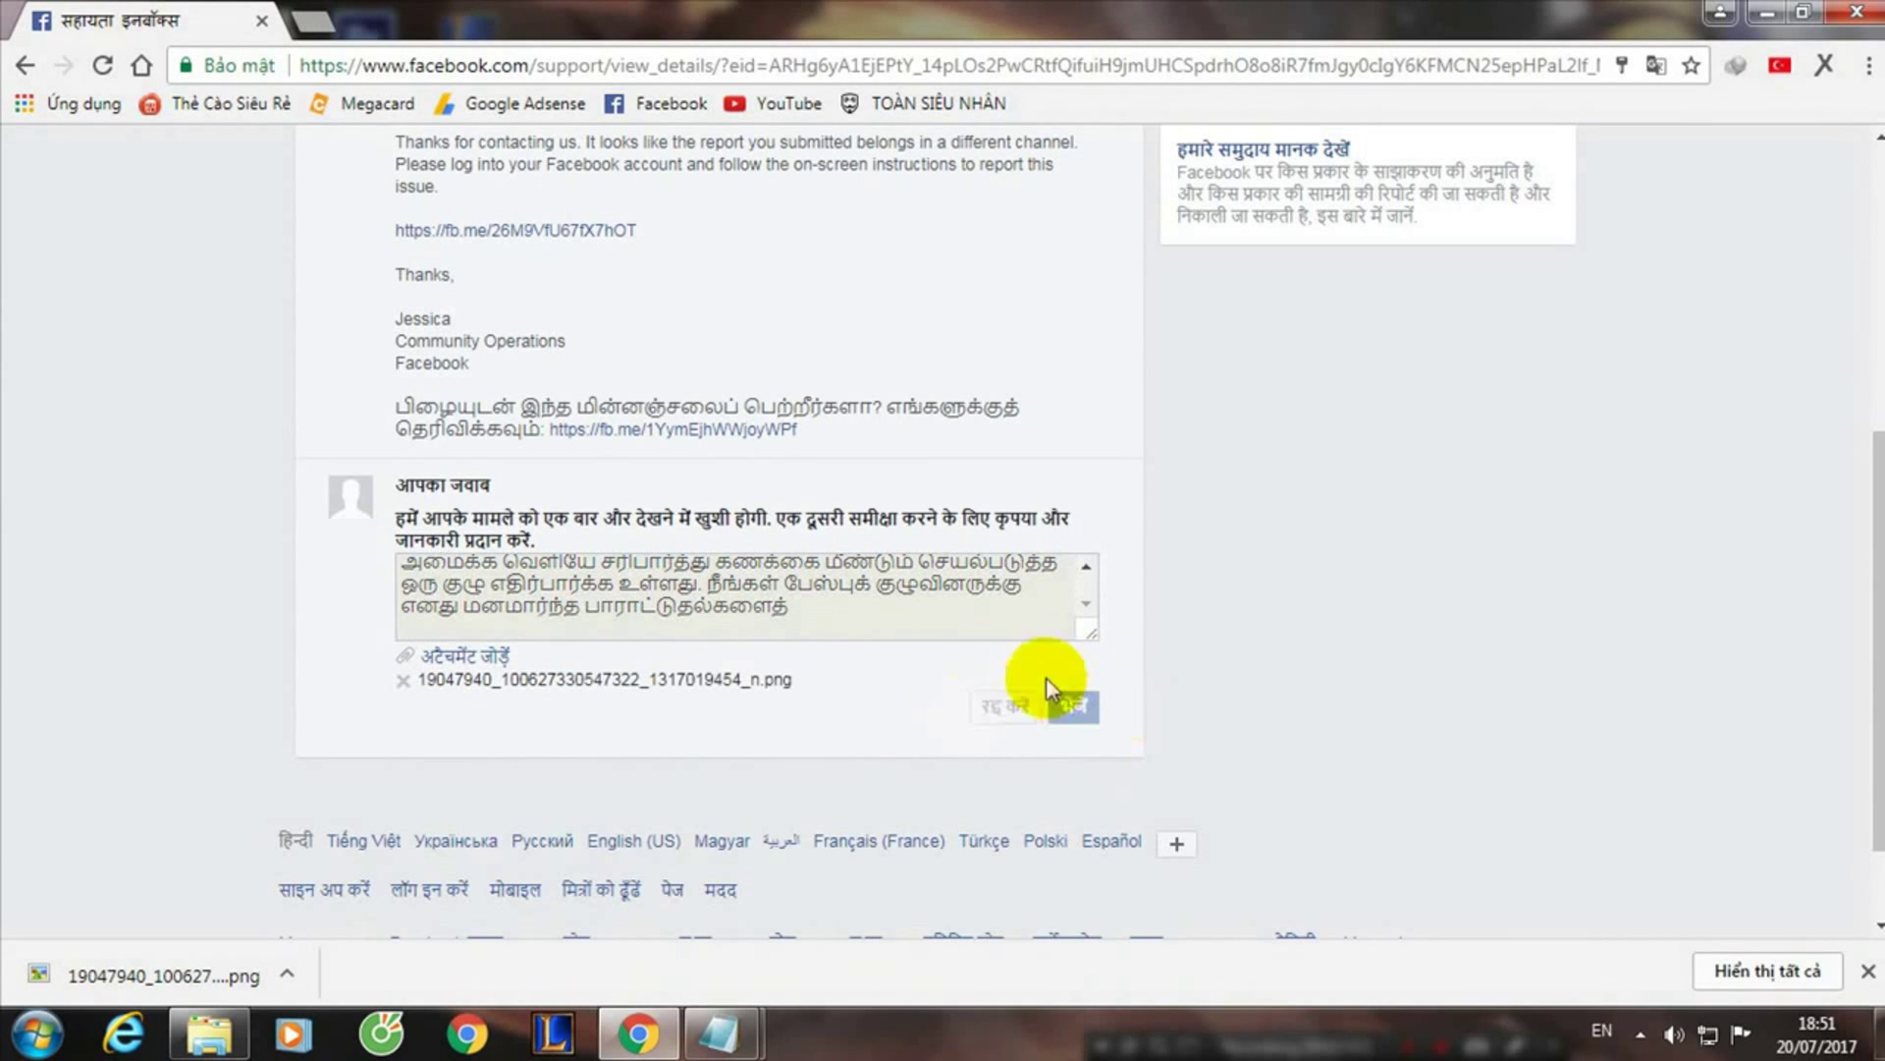
# Add a new 'Tiếp link 3' line at the end of the notes
pyautogui.moveTo(717, 1034)
pyautogui.click(527, 827)
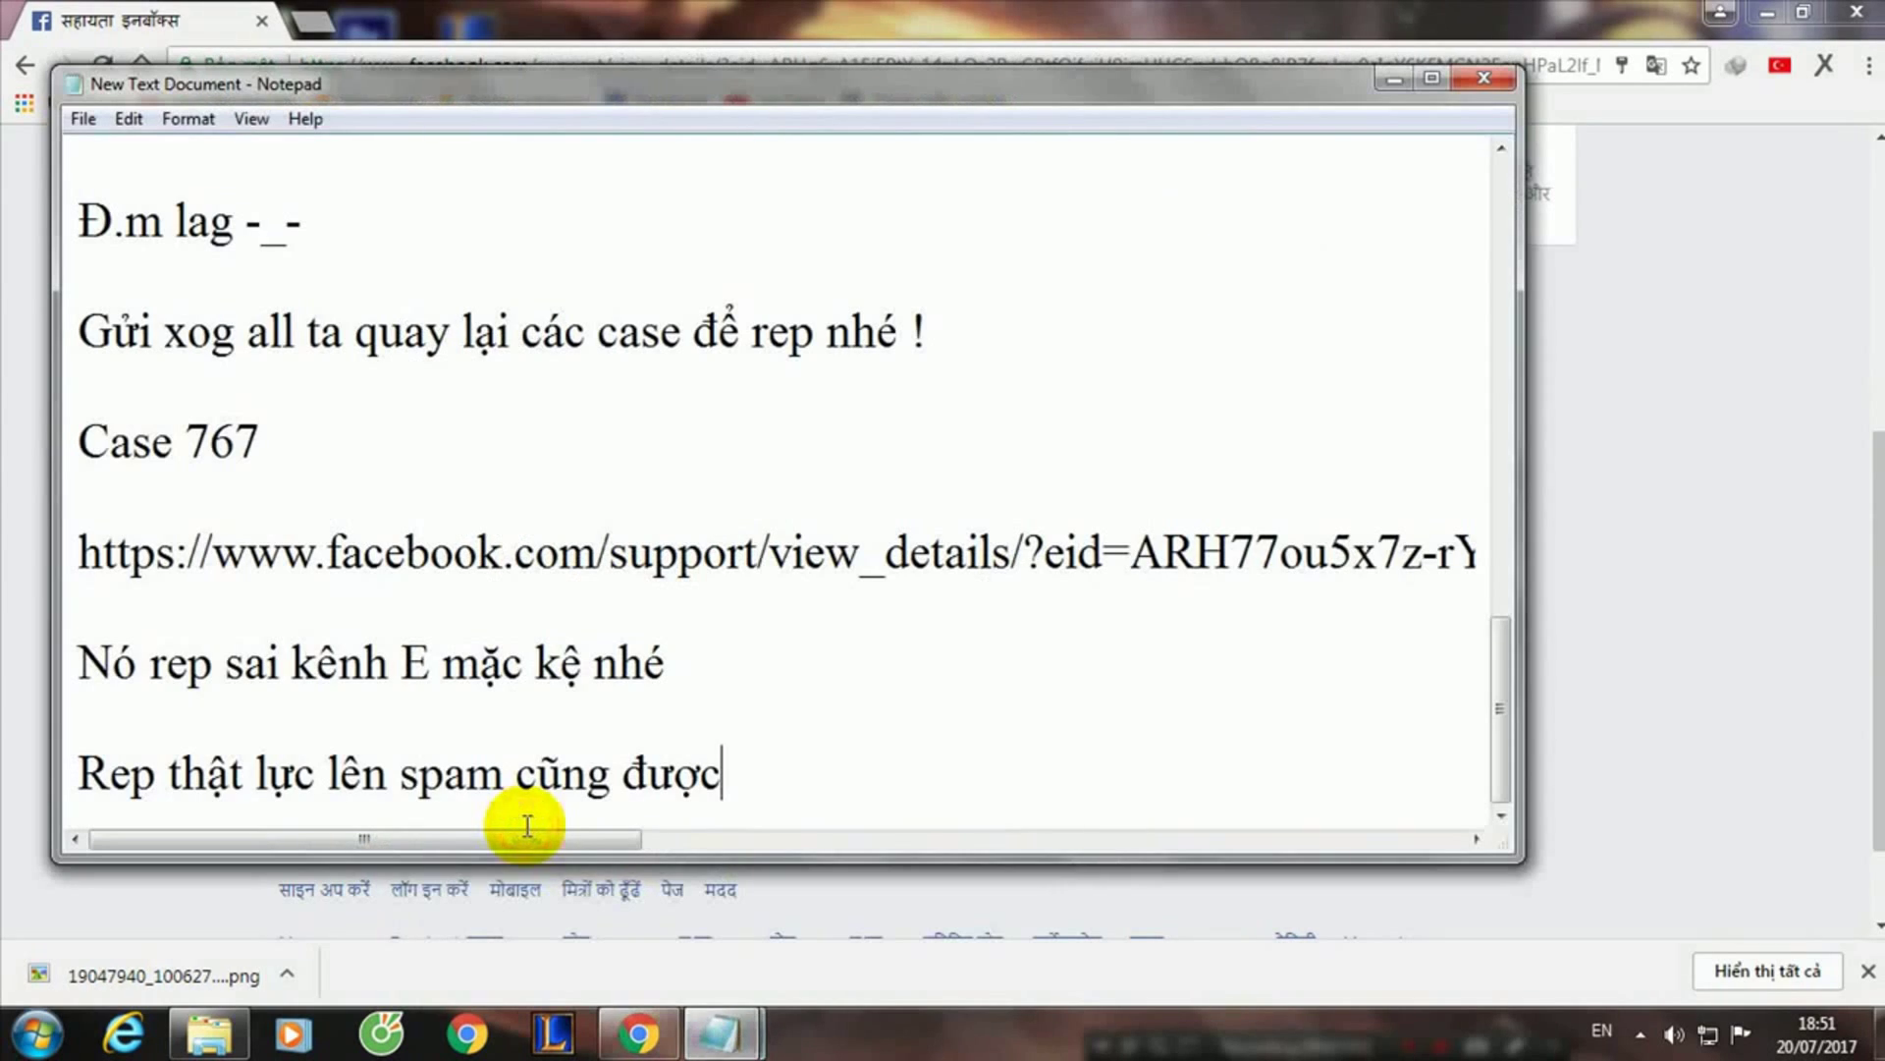
pyautogui.press('Return')
pyautogui.press('Return')
pyautogui.write('Tiep lin')
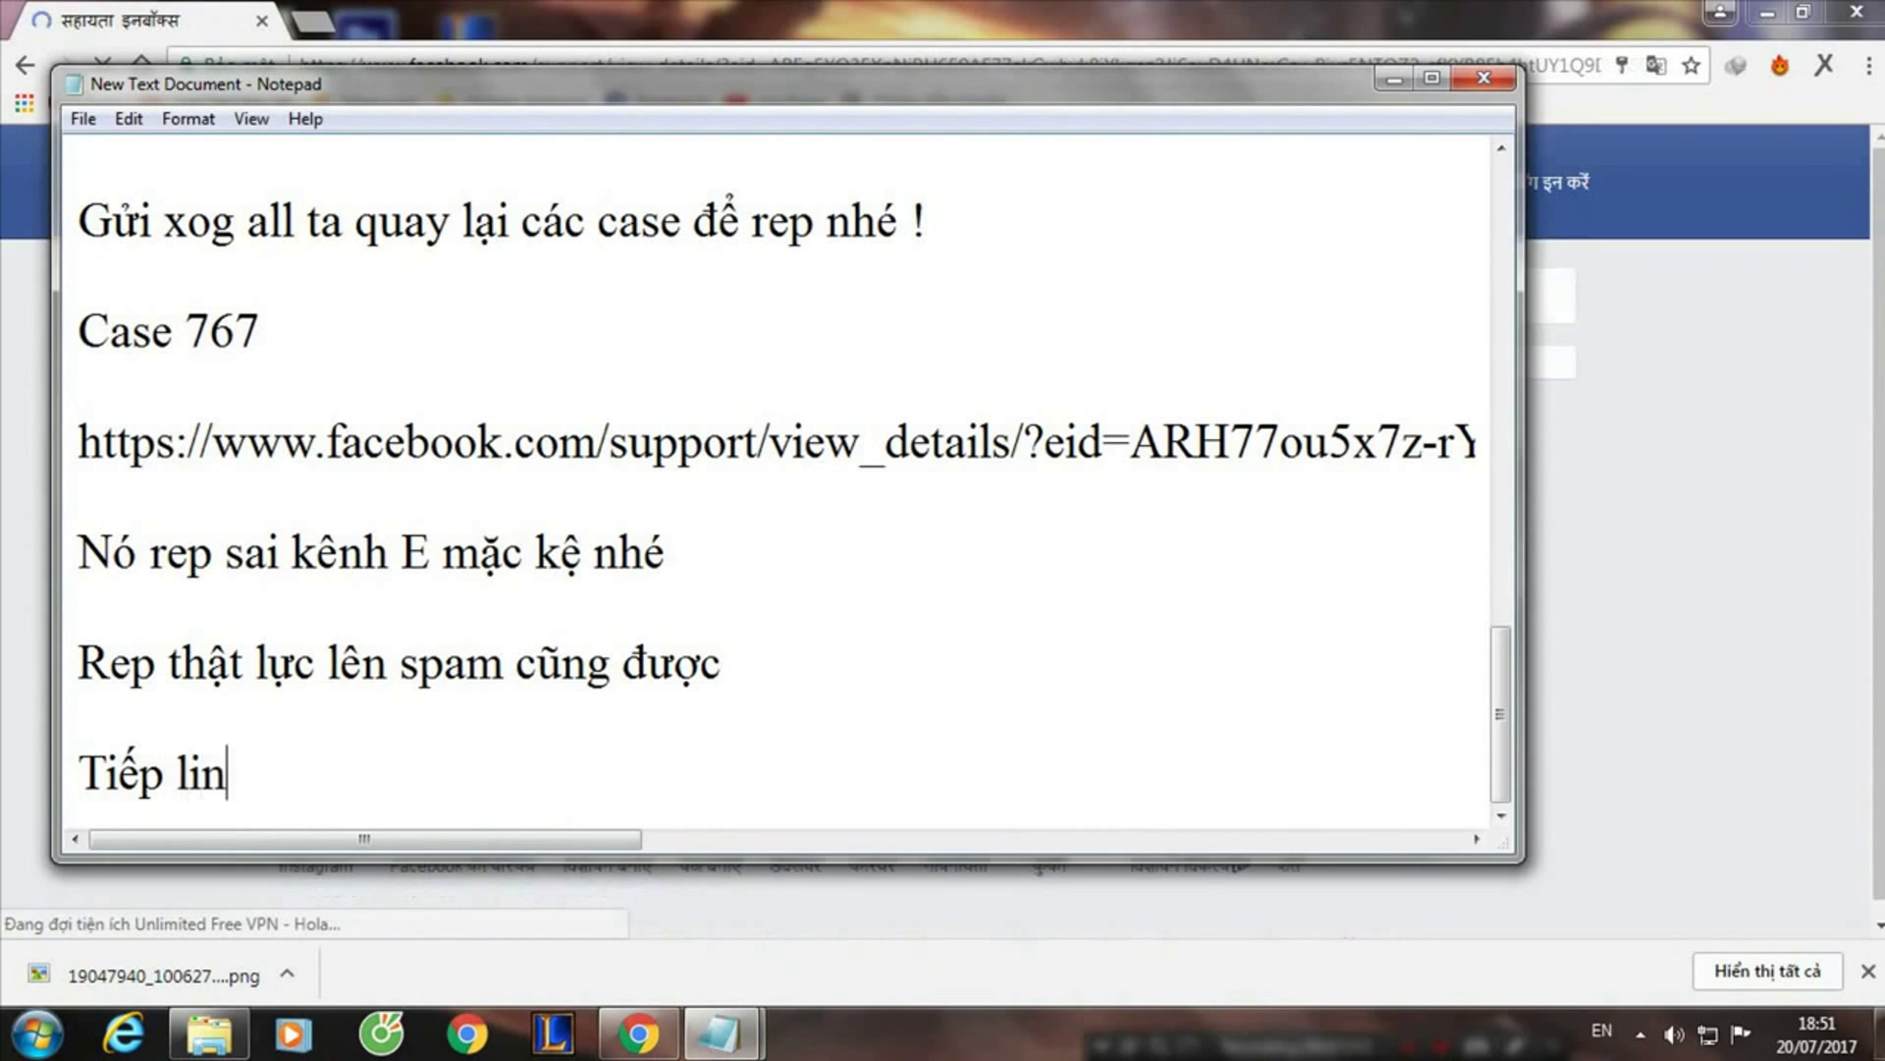
pyautogui.write('229')
pyautogui.press('BackSpace')
pyautogui.press('BackSpace')
pyautogui.press('BackSpace')
pyautogui.write('339')
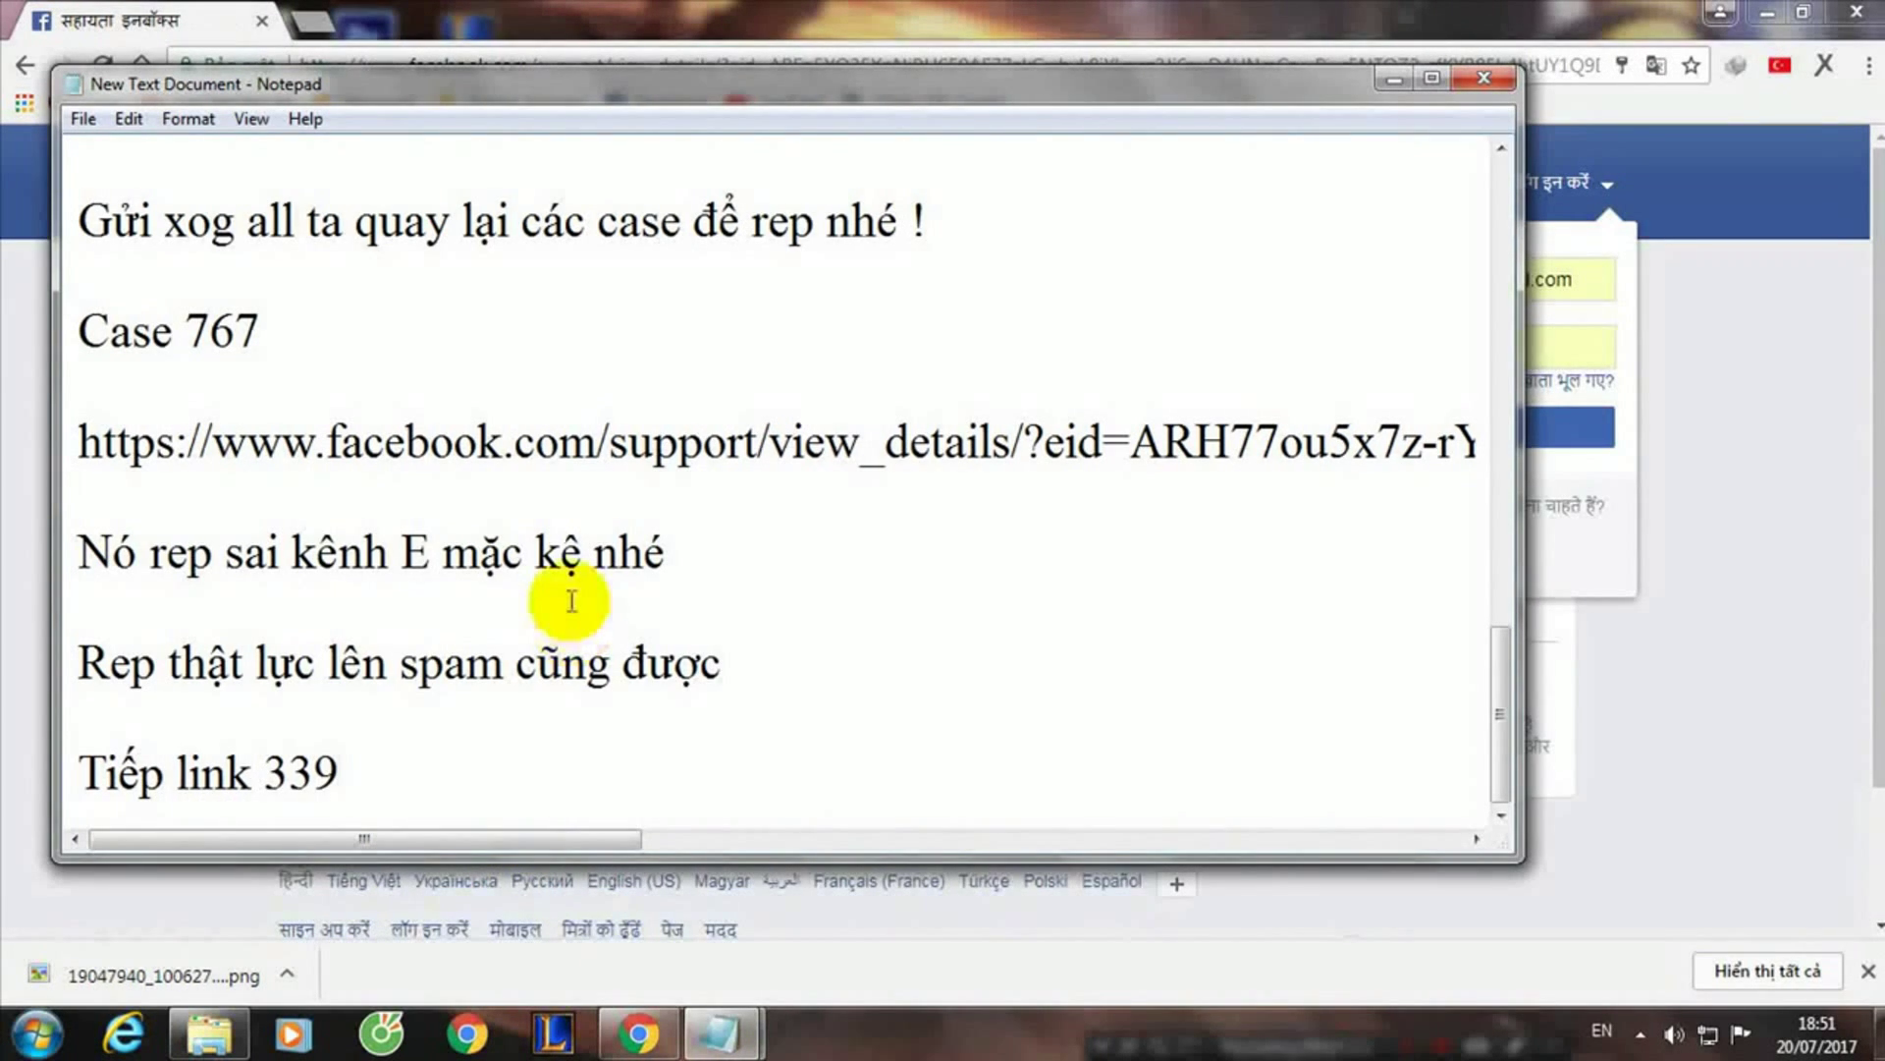
# Copy the Case 339 support link from higher up in the notes
pyautogui.scroll(1, 573, 580)
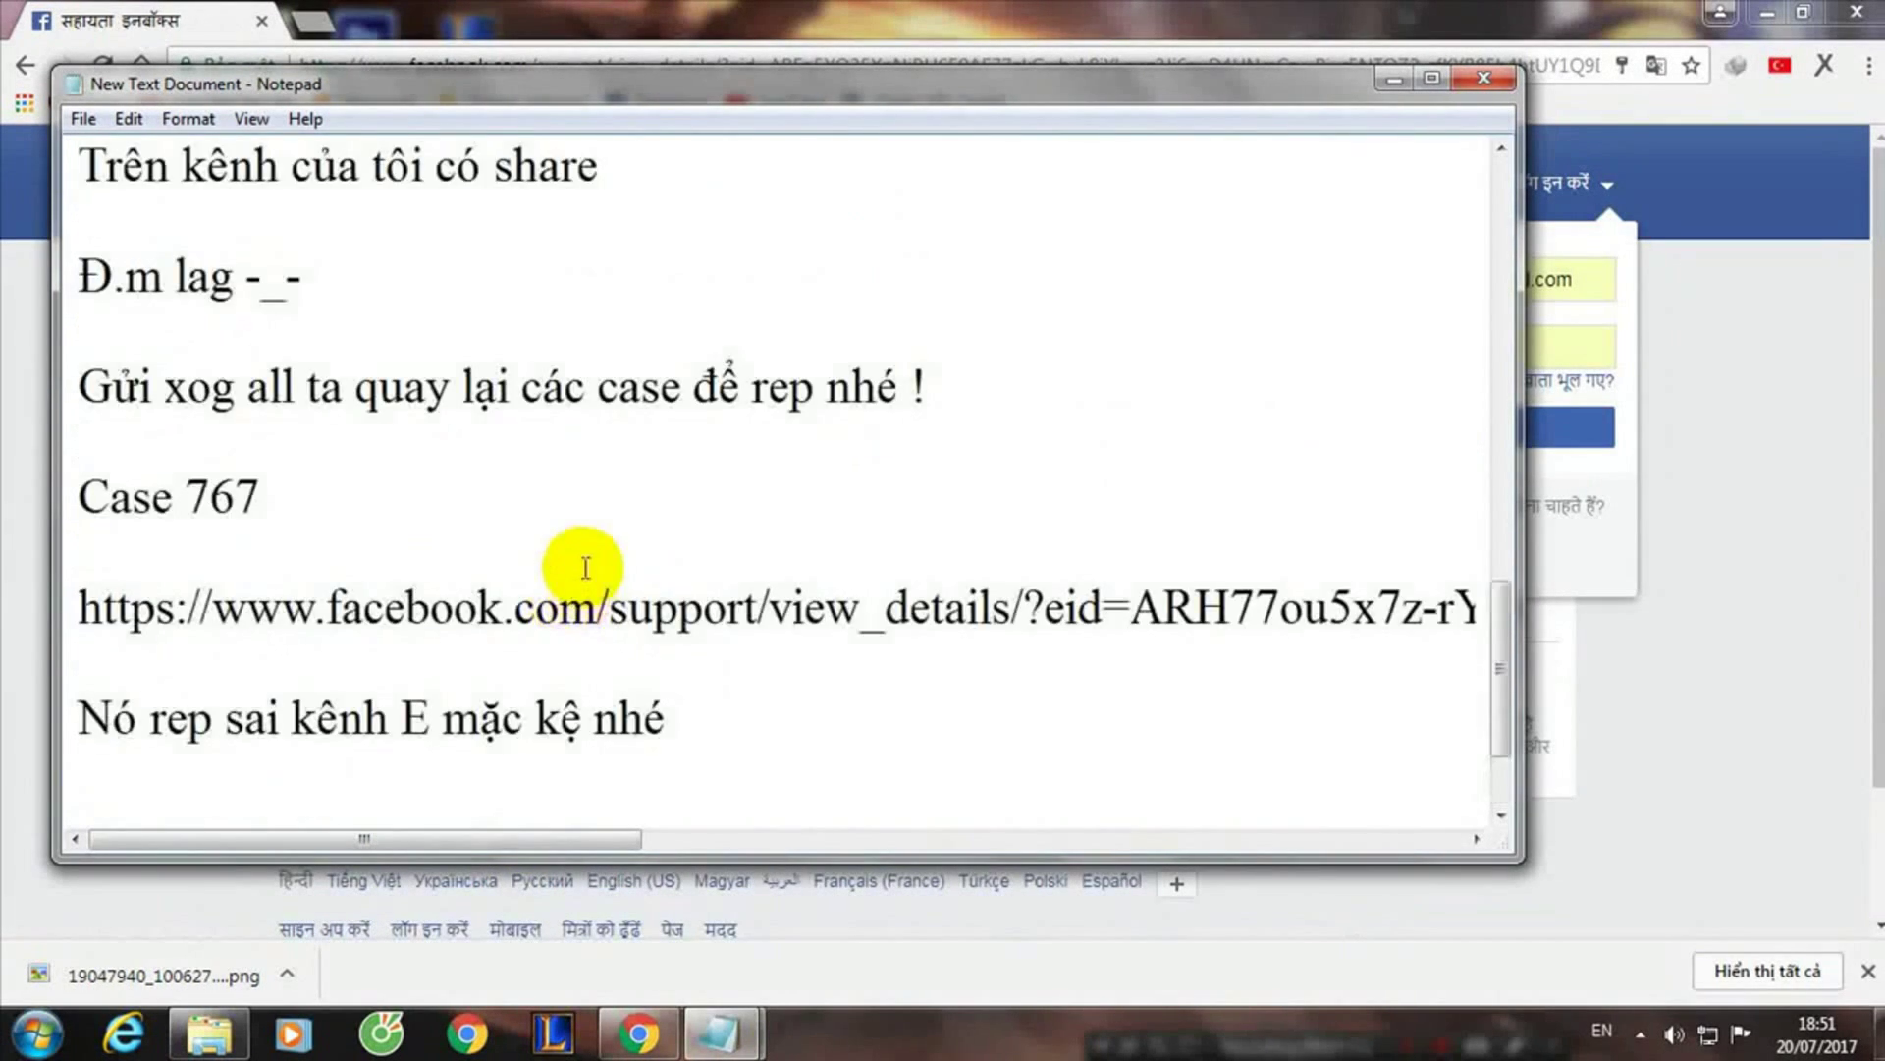
pyautogui.scroll(2, 589, 558)
pyautogui.scroll(1, 594, 547)
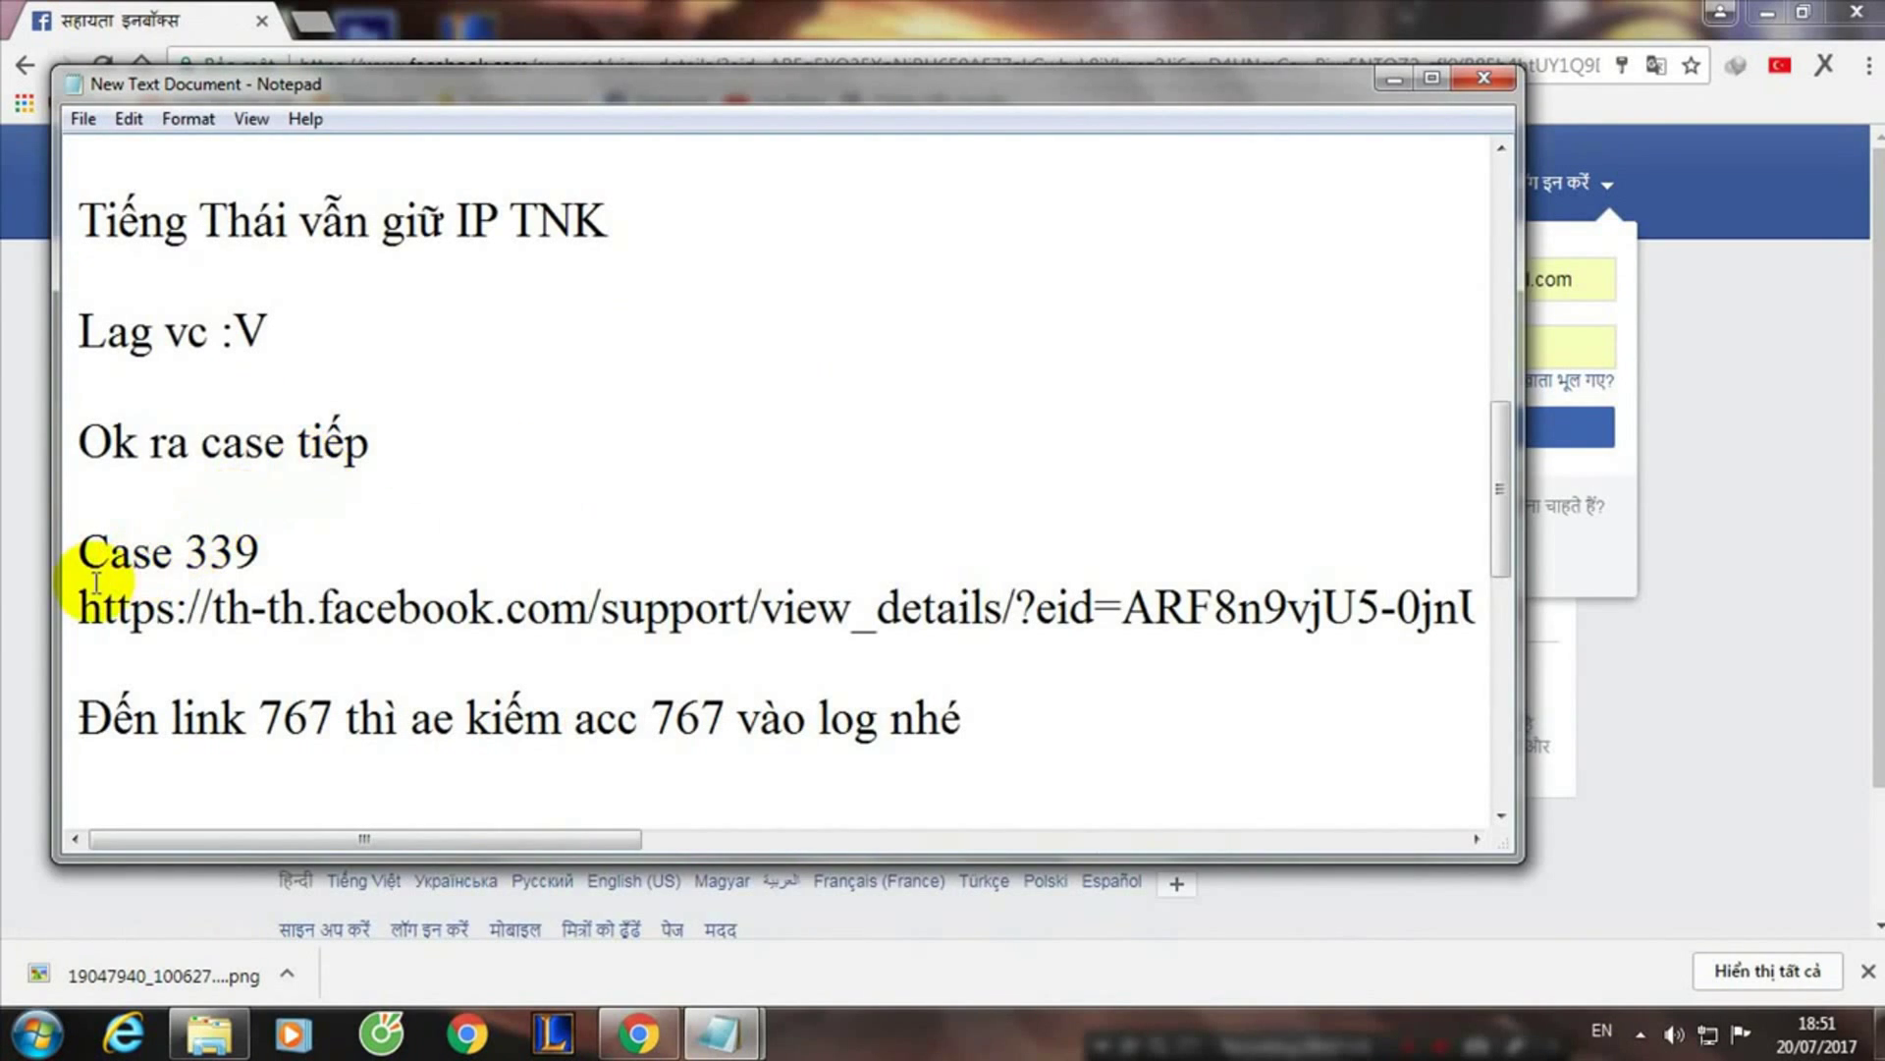
pyautogui.moveTo(78, 589); pyautogui.dragTo(127, 640)
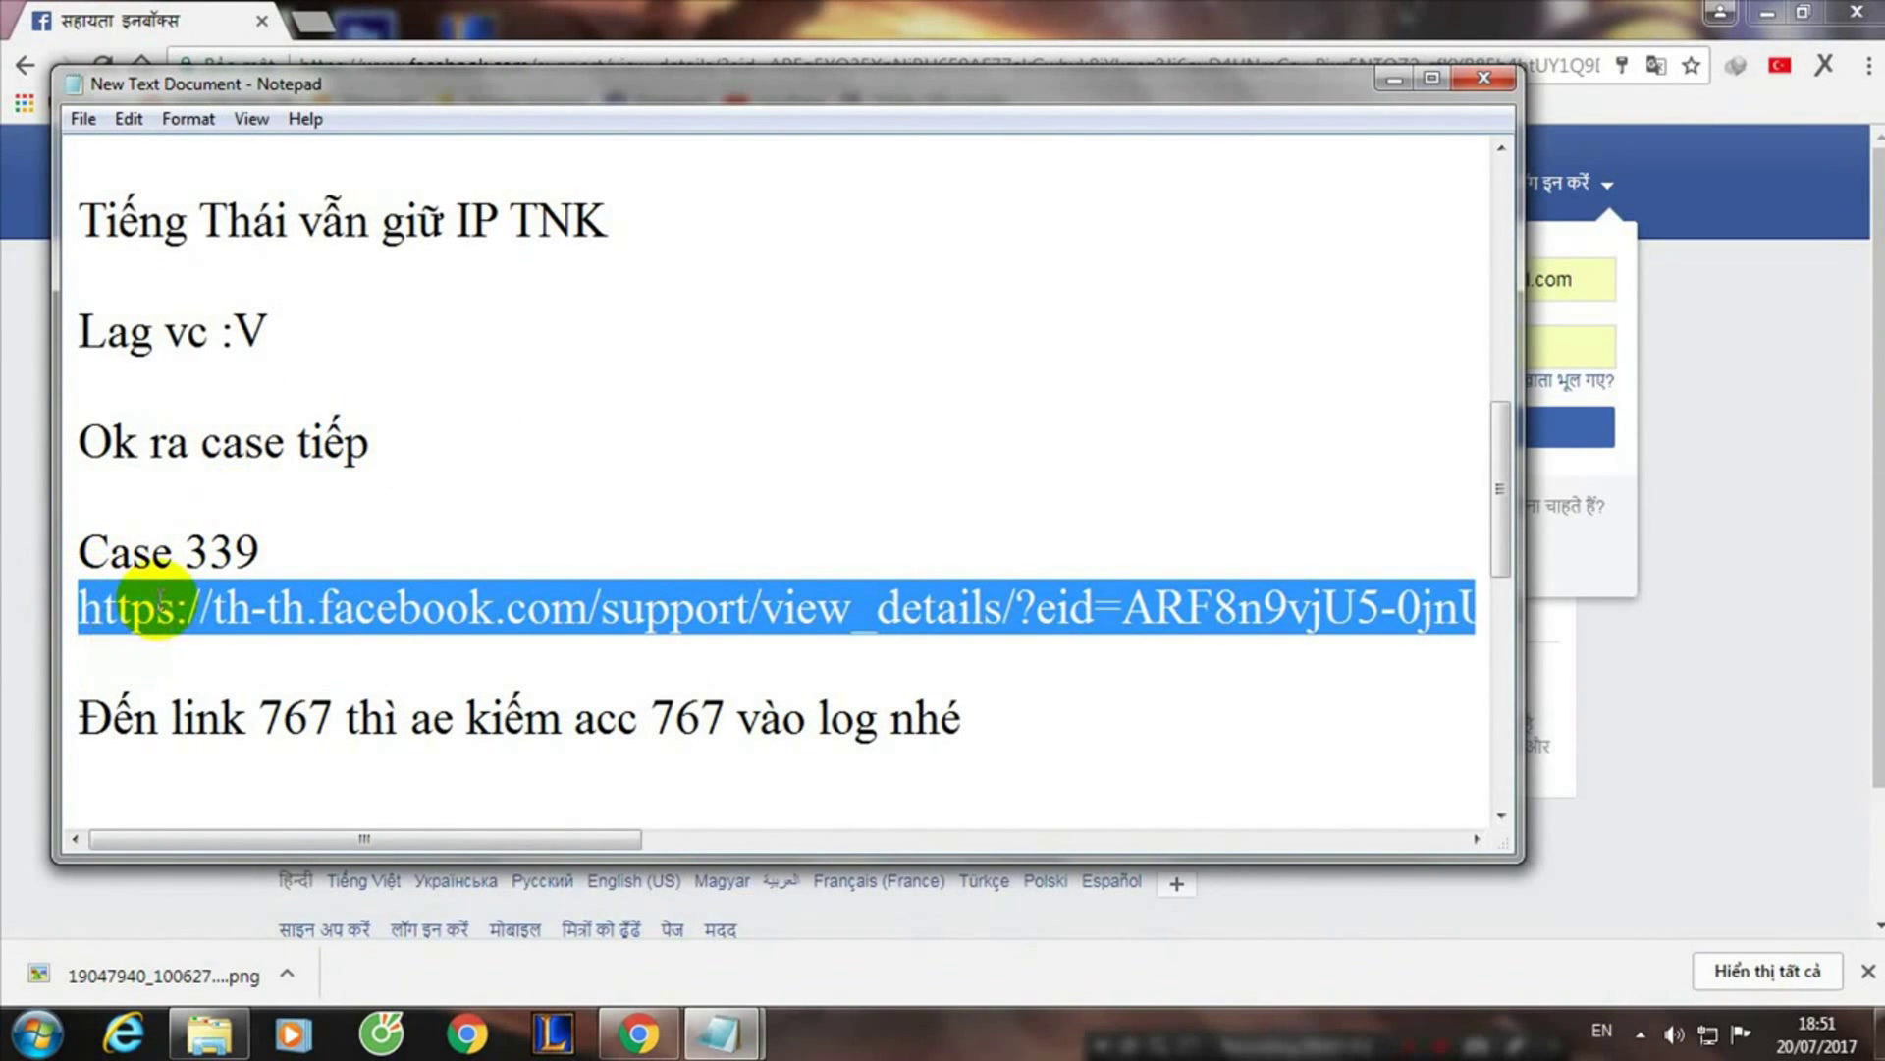
pyautogui.rightClick(157, 601)
pyautogui.click(222, 688)
# Load the Case 339 support page in the browser from the copied link
pyautogui.click(797, 13)
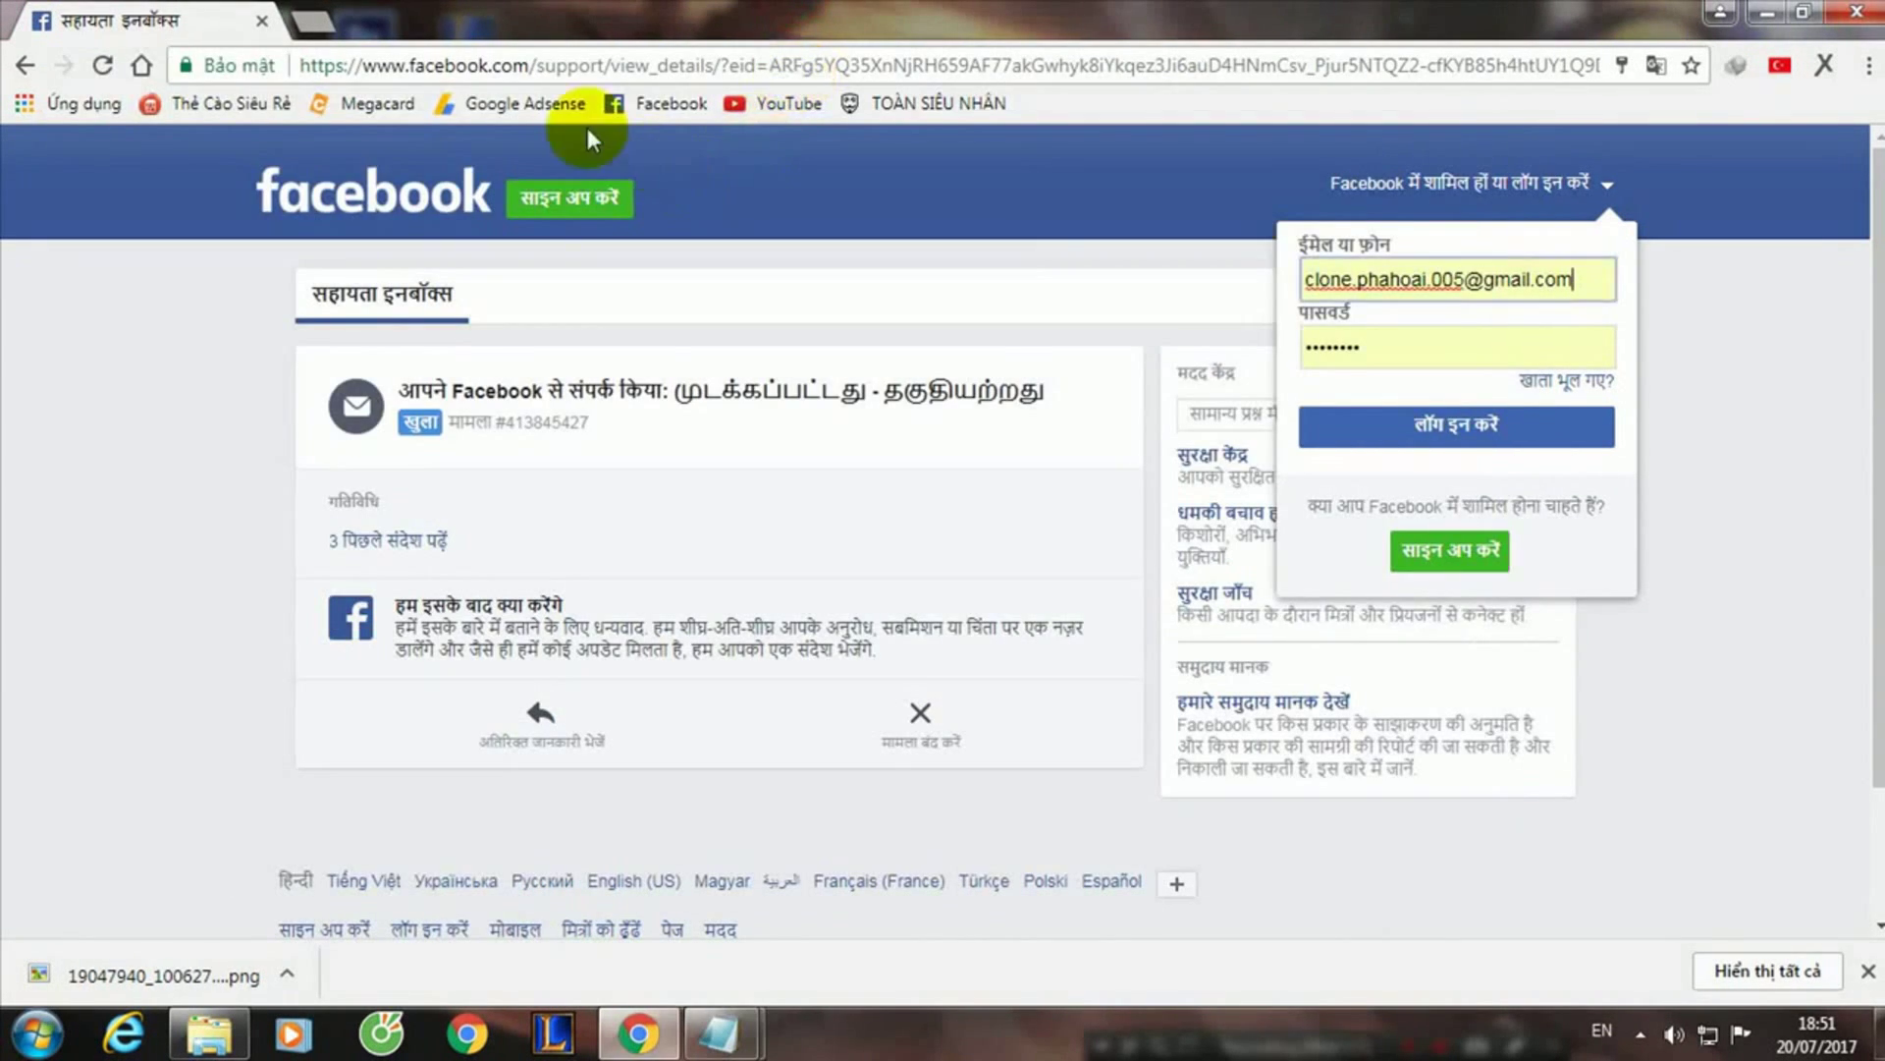
pyautogui.rightClick(577, 67)
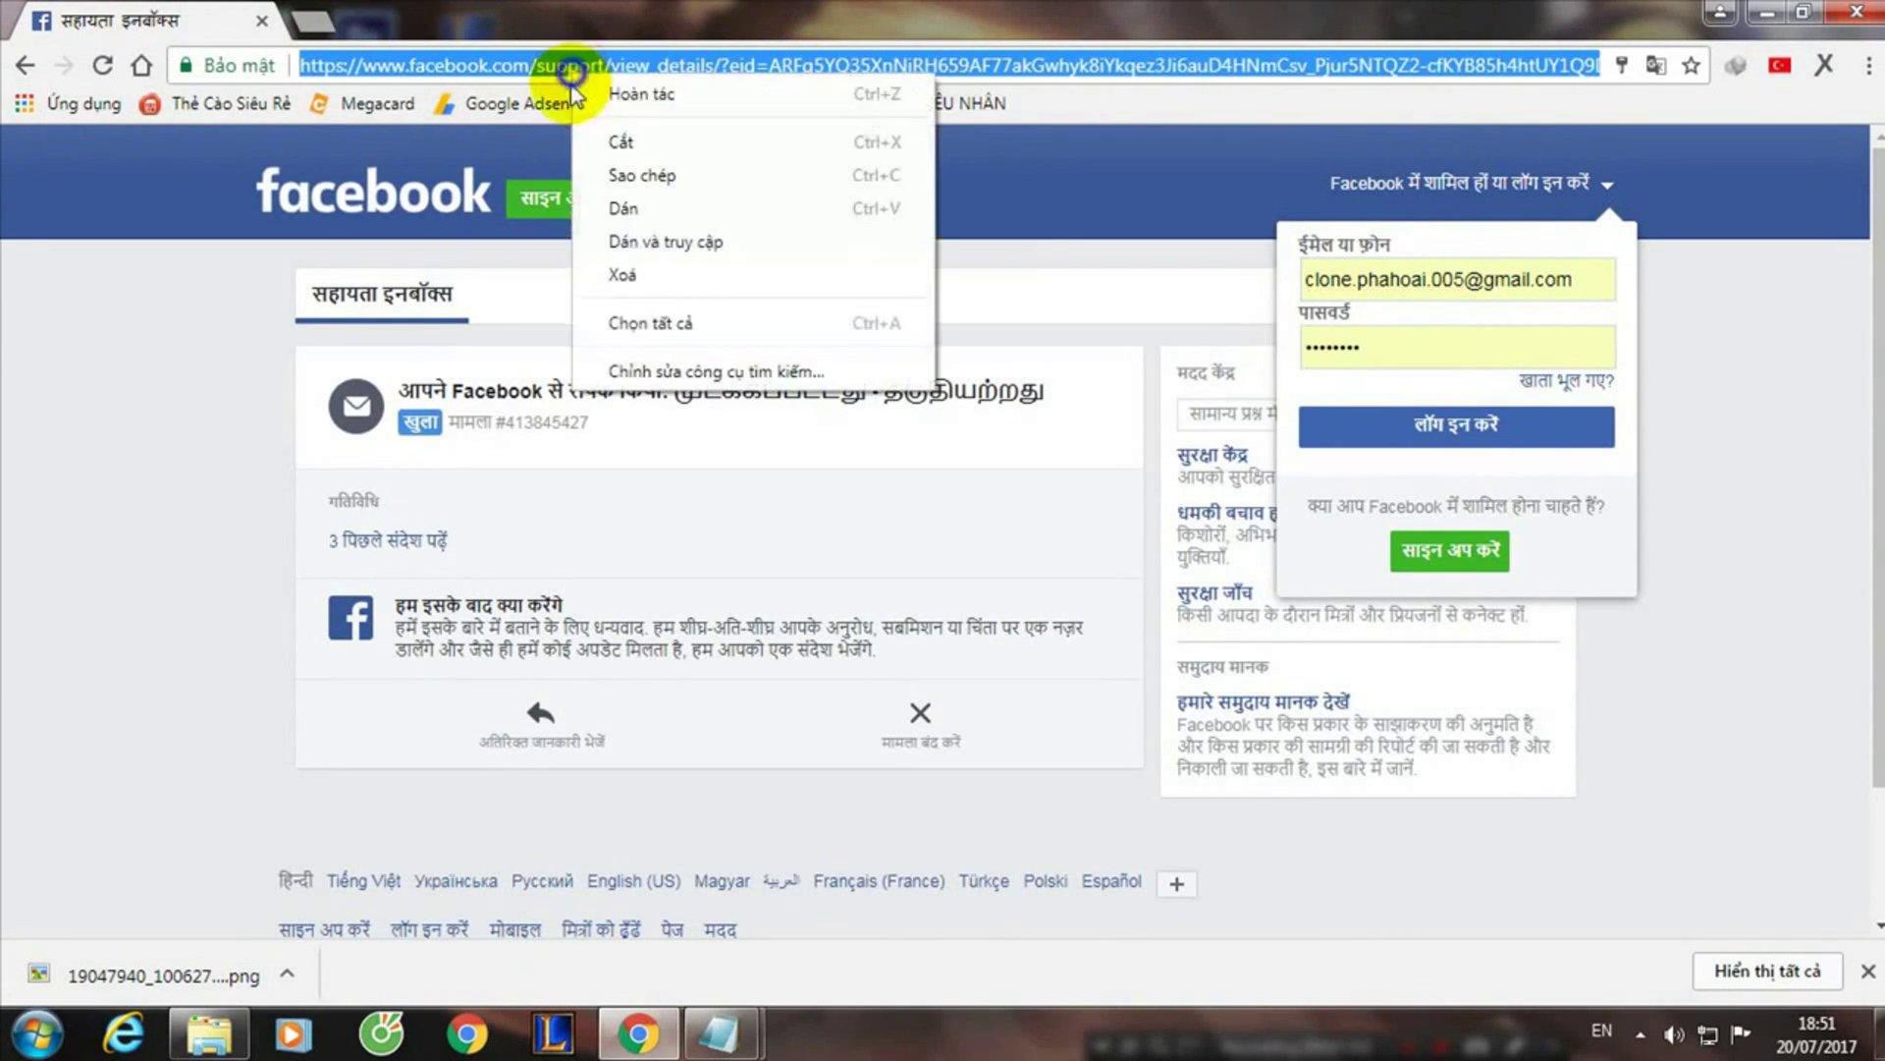
pyautogui.click(658, 242)
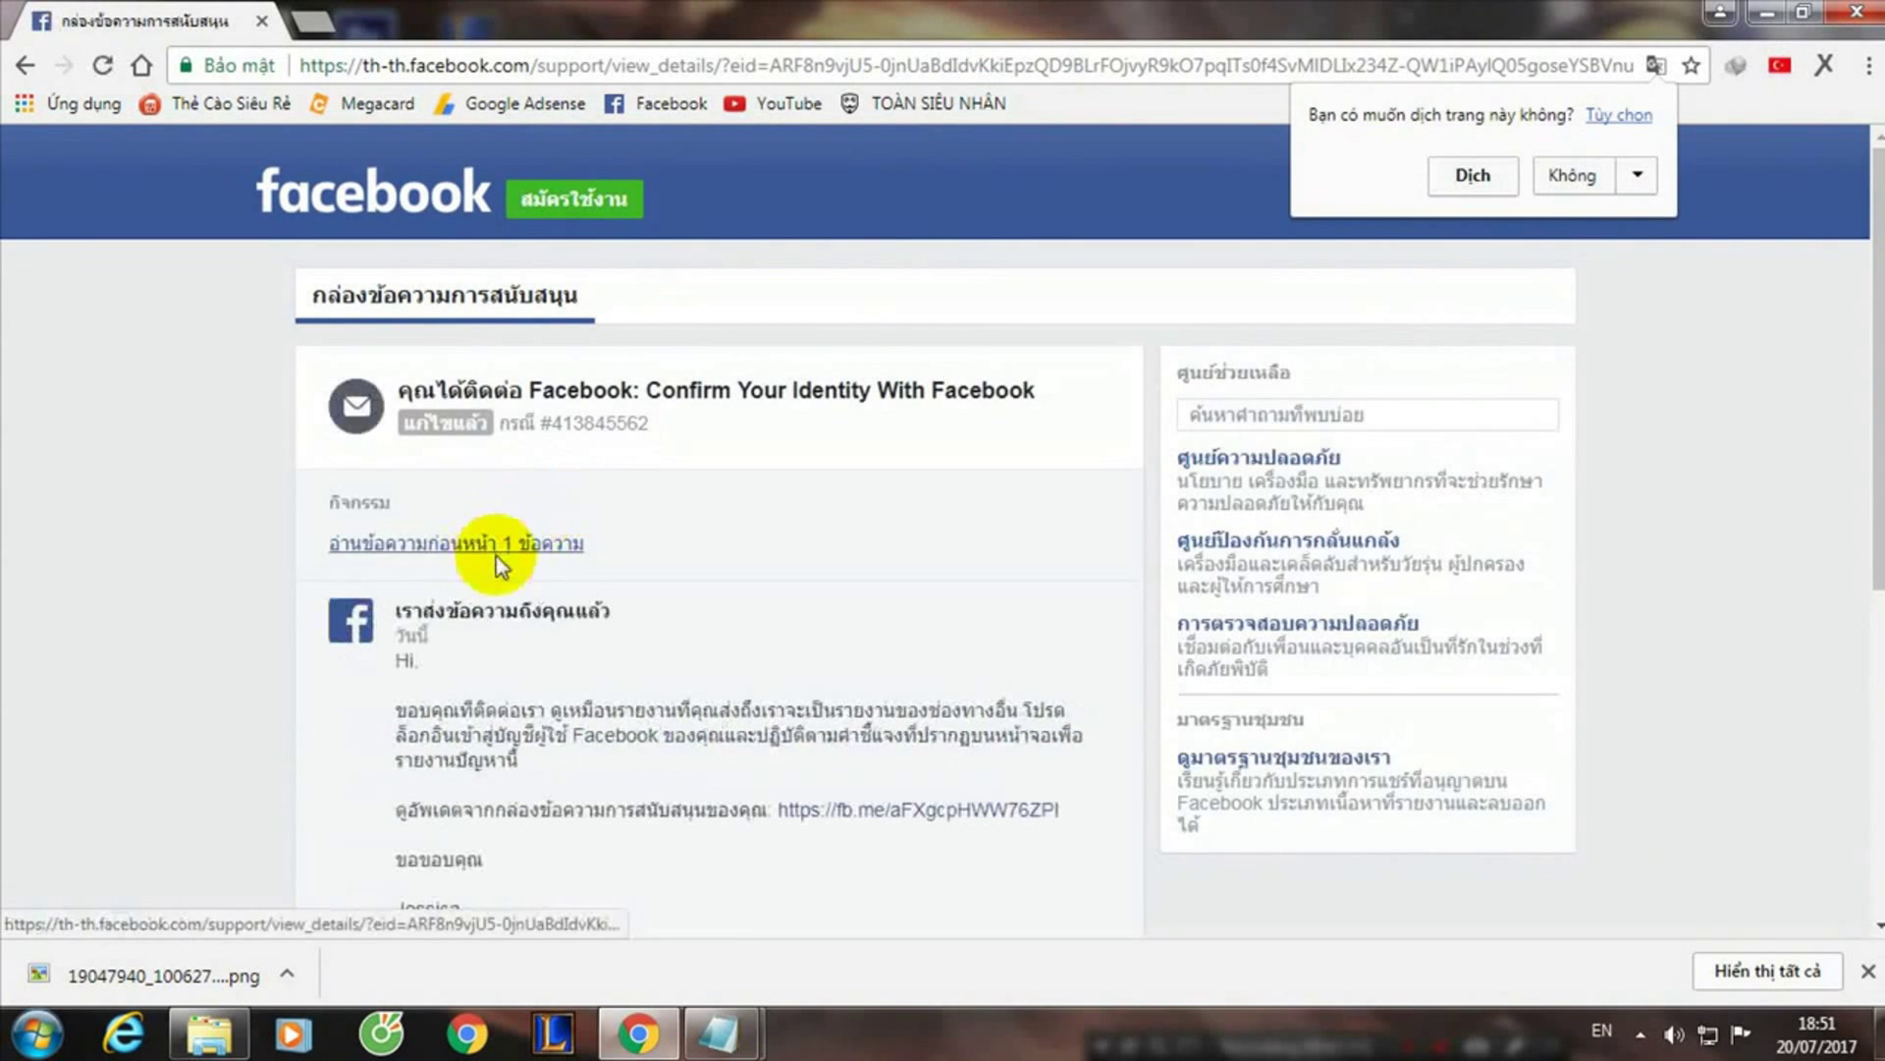
# Open a reply box on the Thai case and bring the FAQ notes back up
pyautogui.scroll(-3, 497, 556)
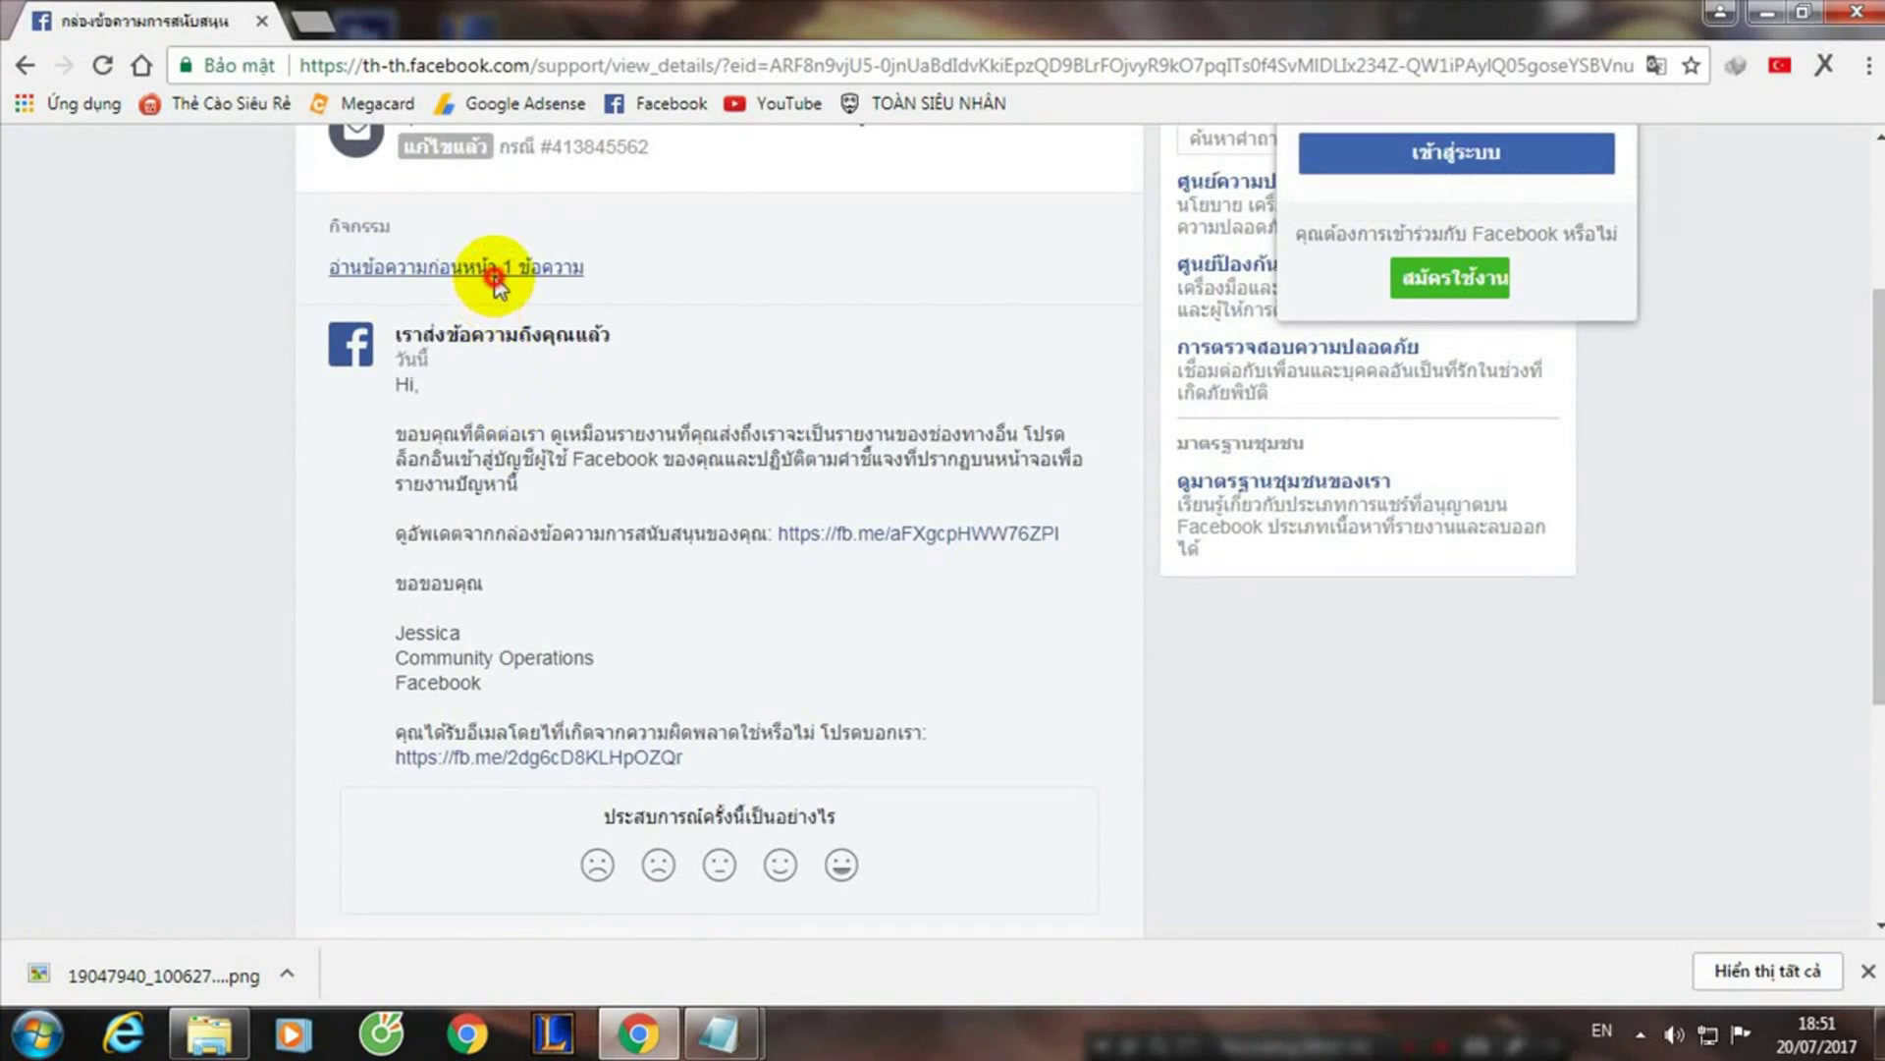
pyautogui.scroll(-4, 550, 462)
pyautogui.click(744, 605)
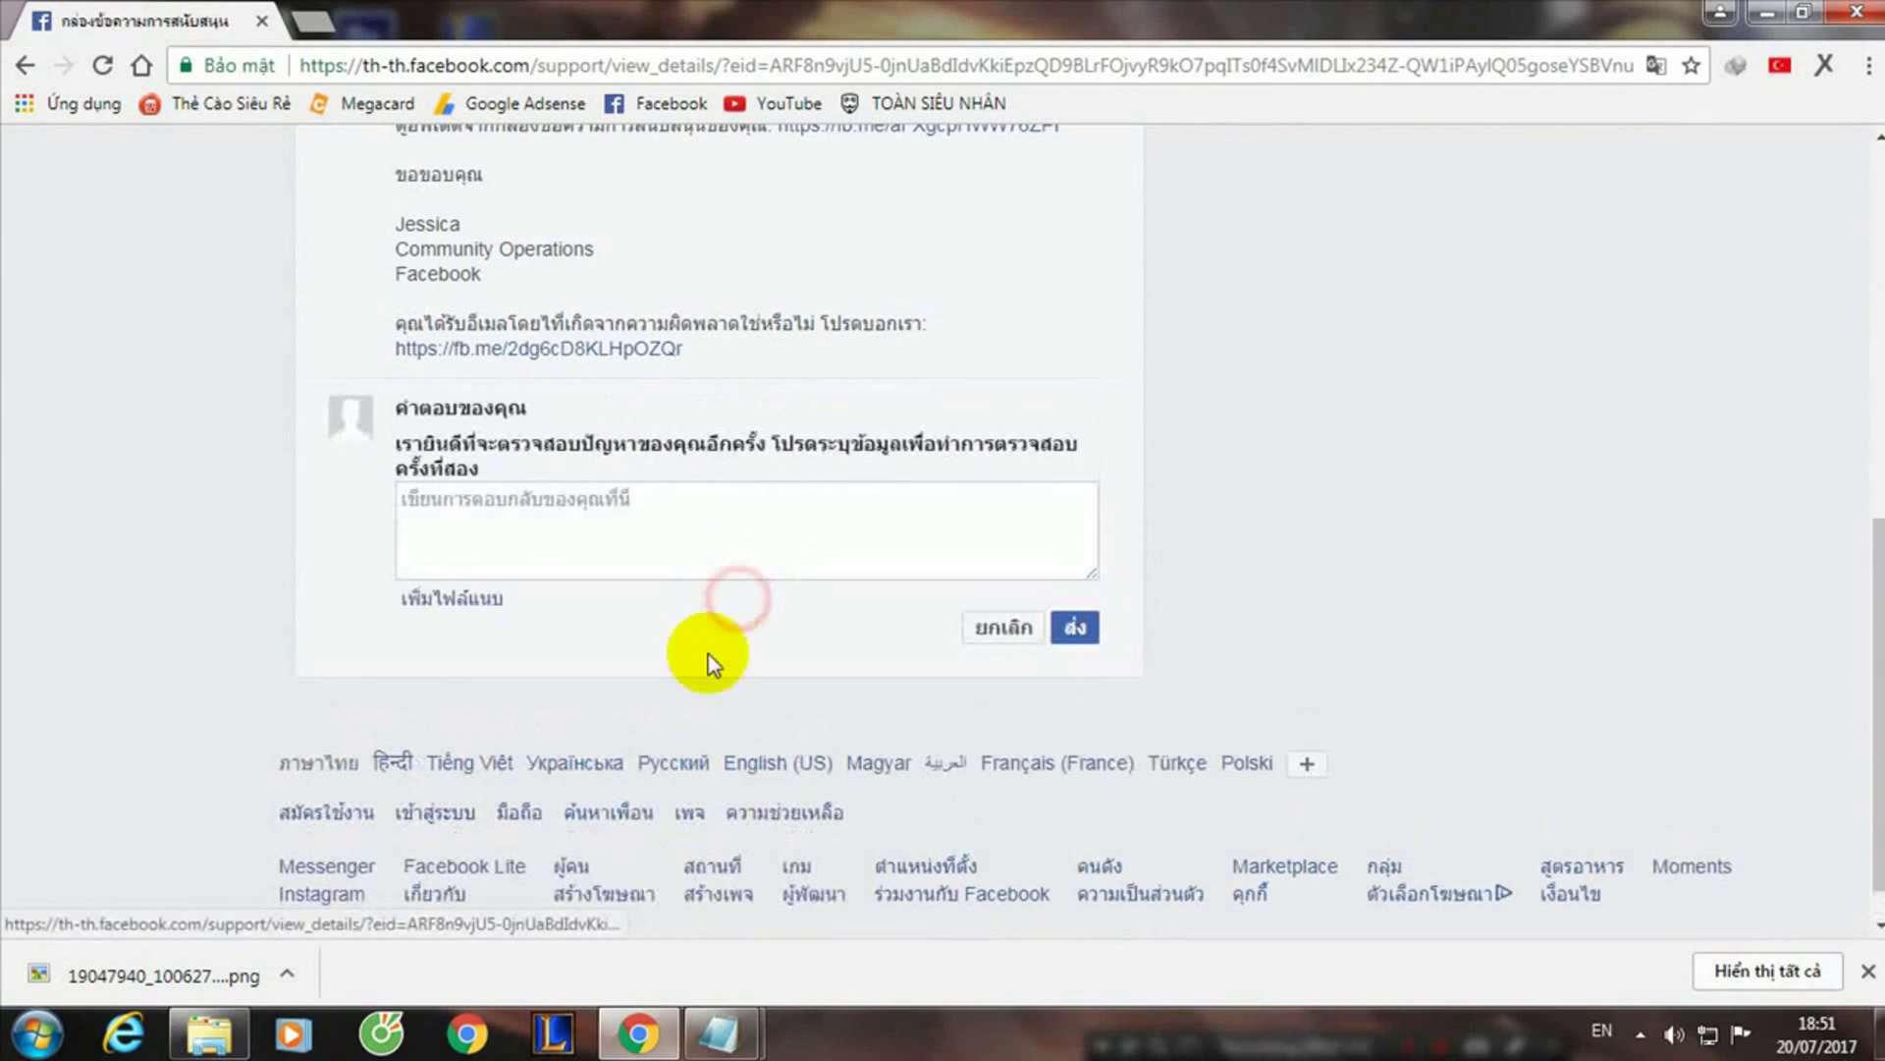
pyautogui.click(619, 510)
pyautogui.click(719, 1033)
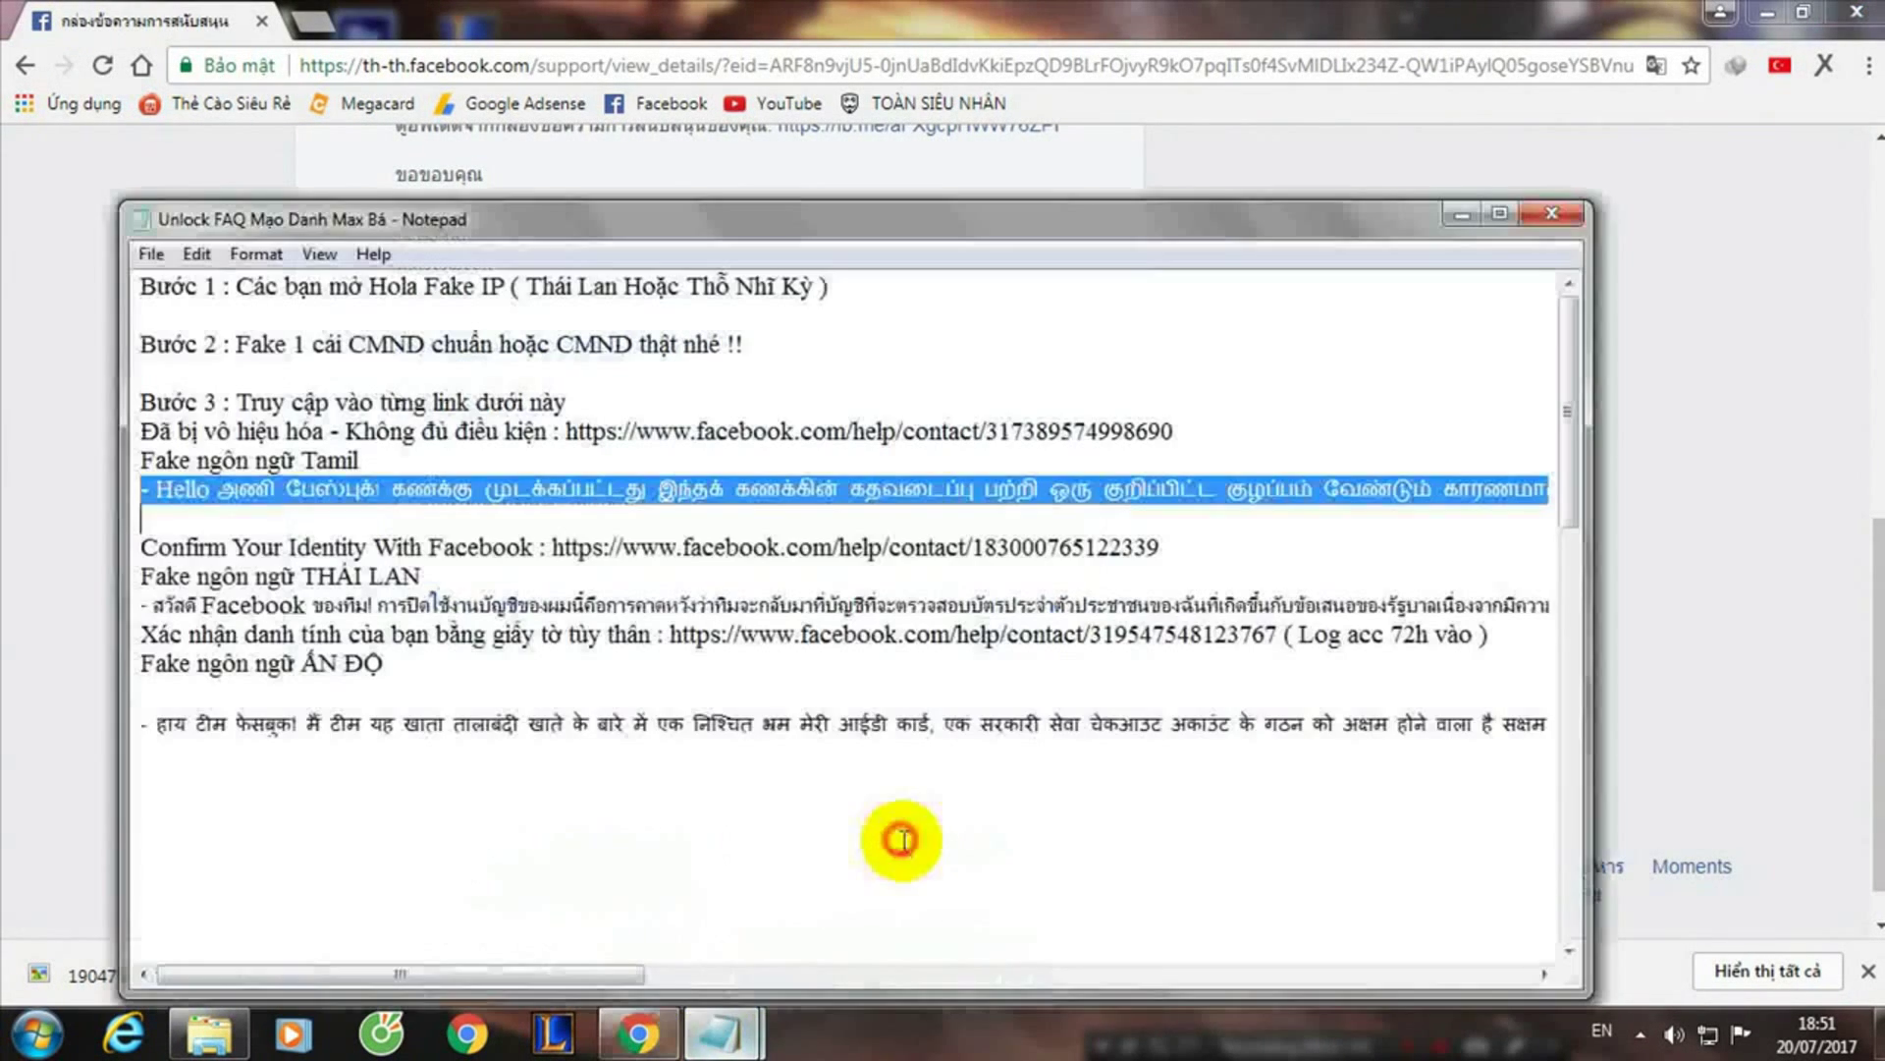
pyautogui.click(350, 525)
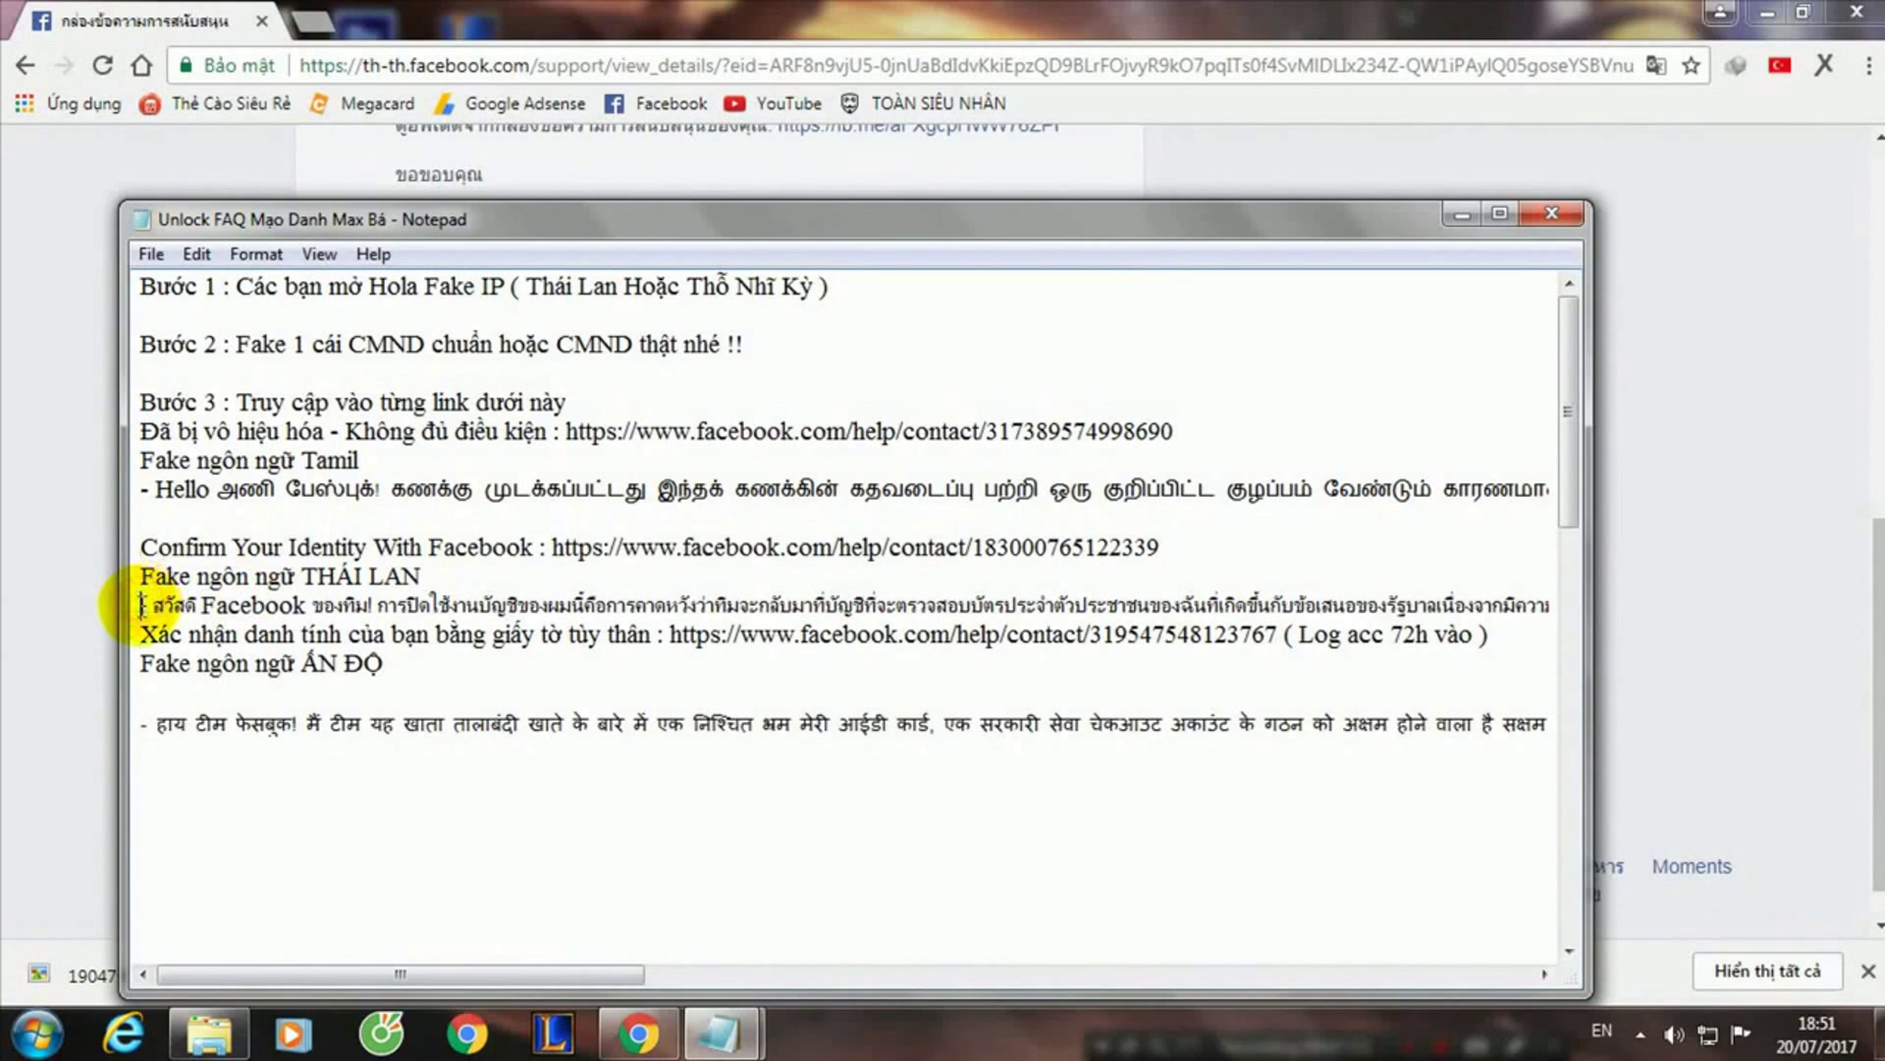
# Copy the Thai message line from the notes and paste it into the Case 339 reply
pyautogui.moveTo(142, 601); pyautogui.dragTo(141, 644)
pyautogui.rightClick(225, 608)
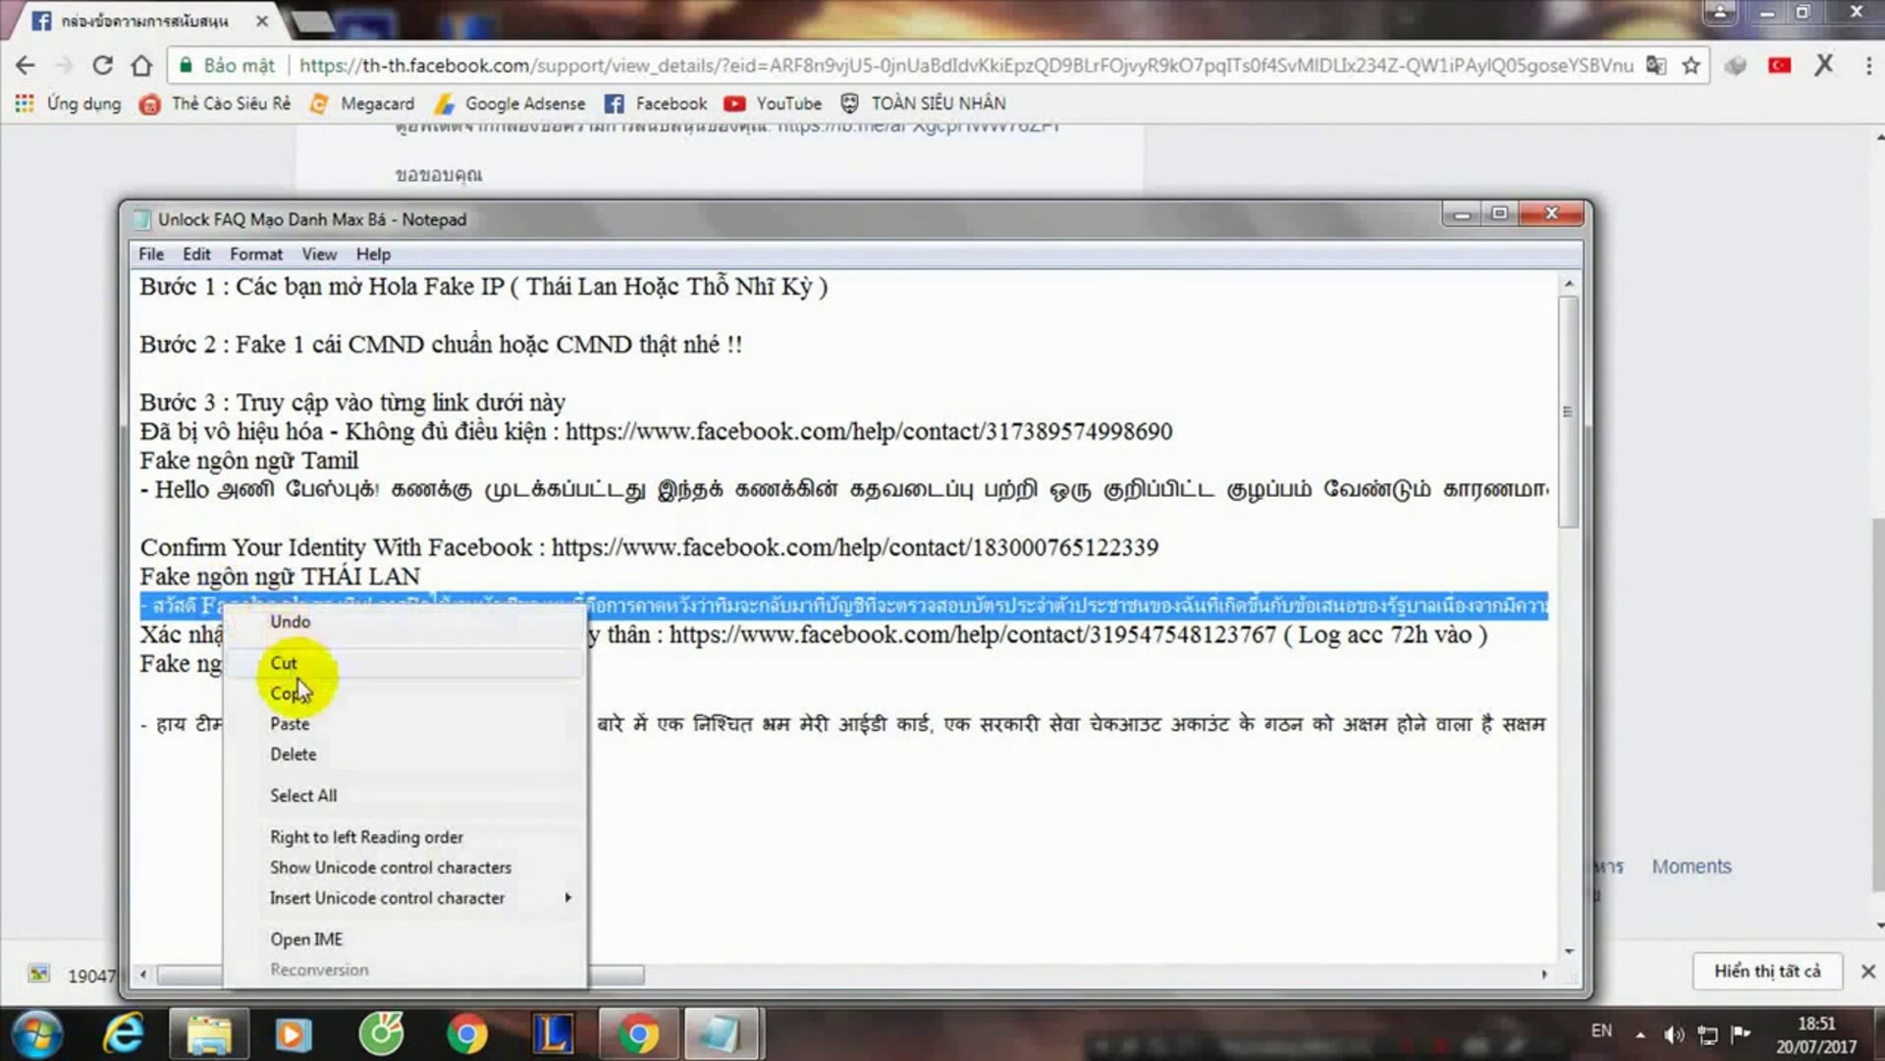
pyautogui.click(287, 693)
pyautogui.hotkey('alt', 'Tab')
pyautogui.click(579, 533)
pyautogui.rightClick(580, 534)
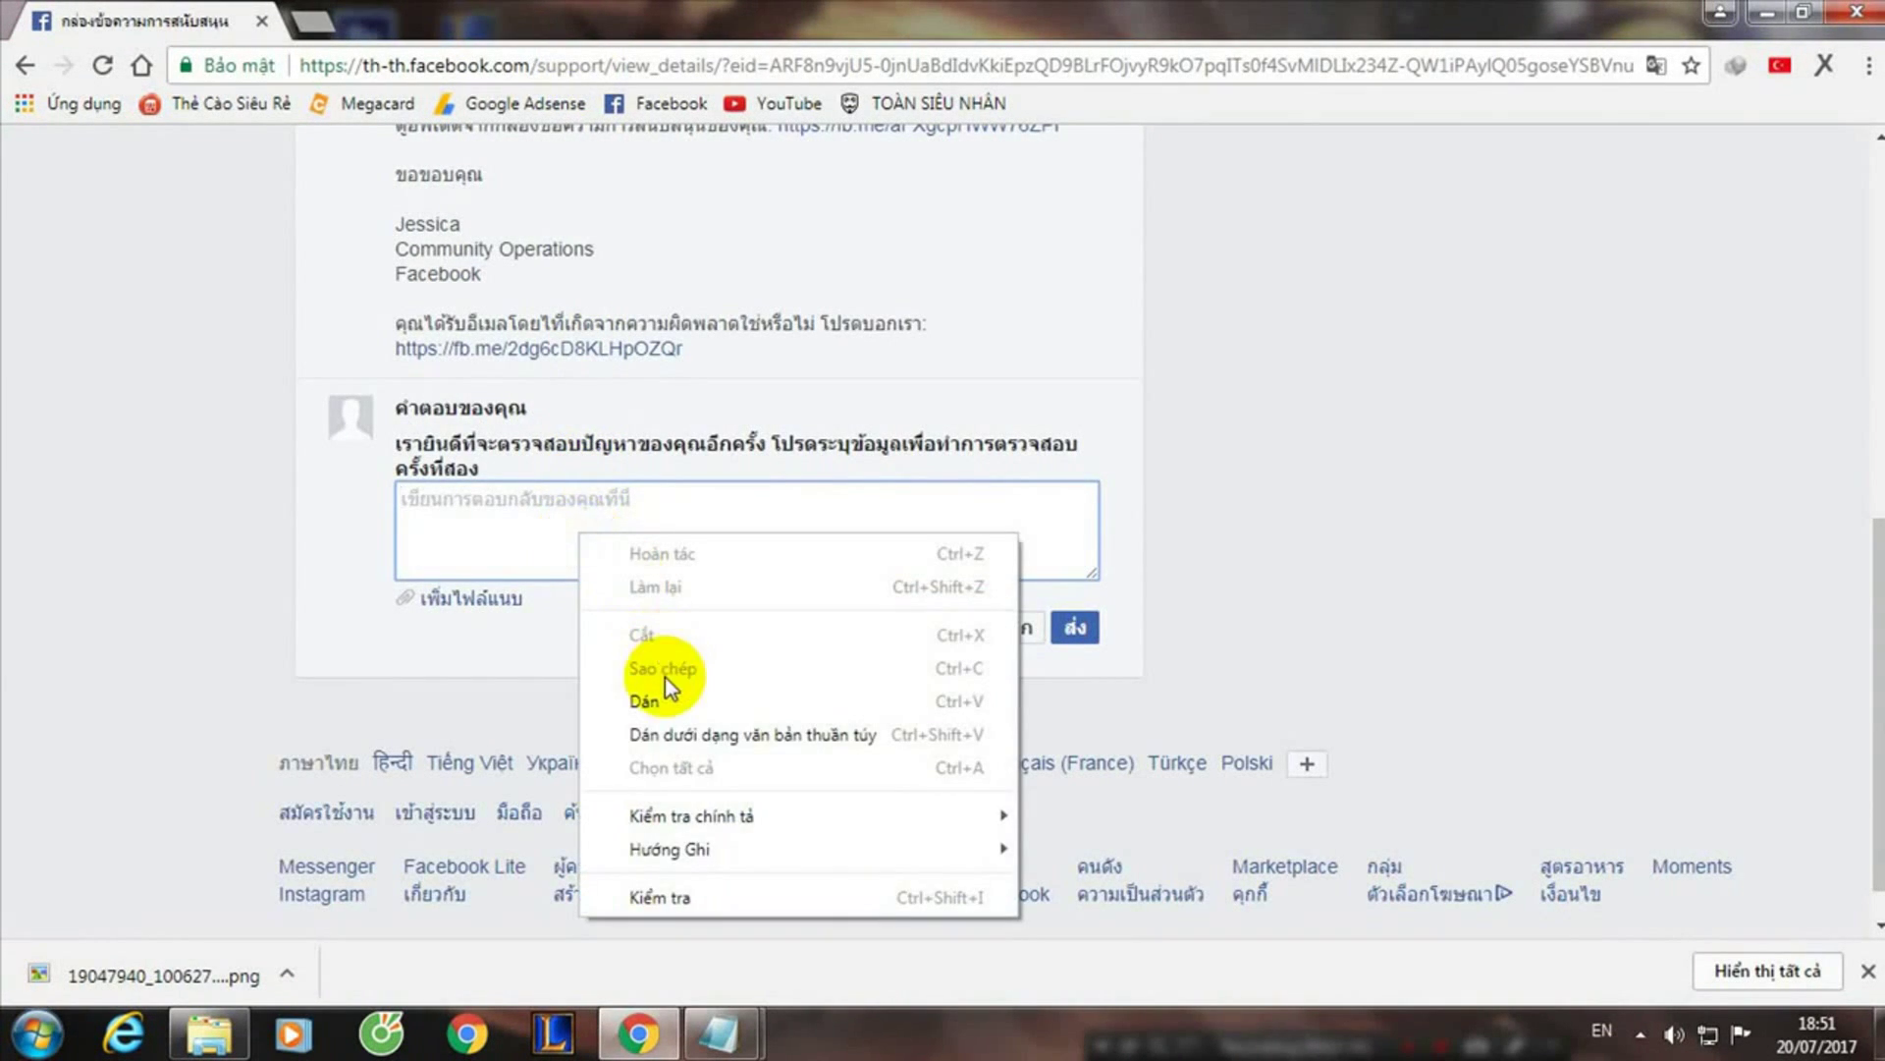
pyautogui.click(660, 676)
pyautogui.click(495, 597)
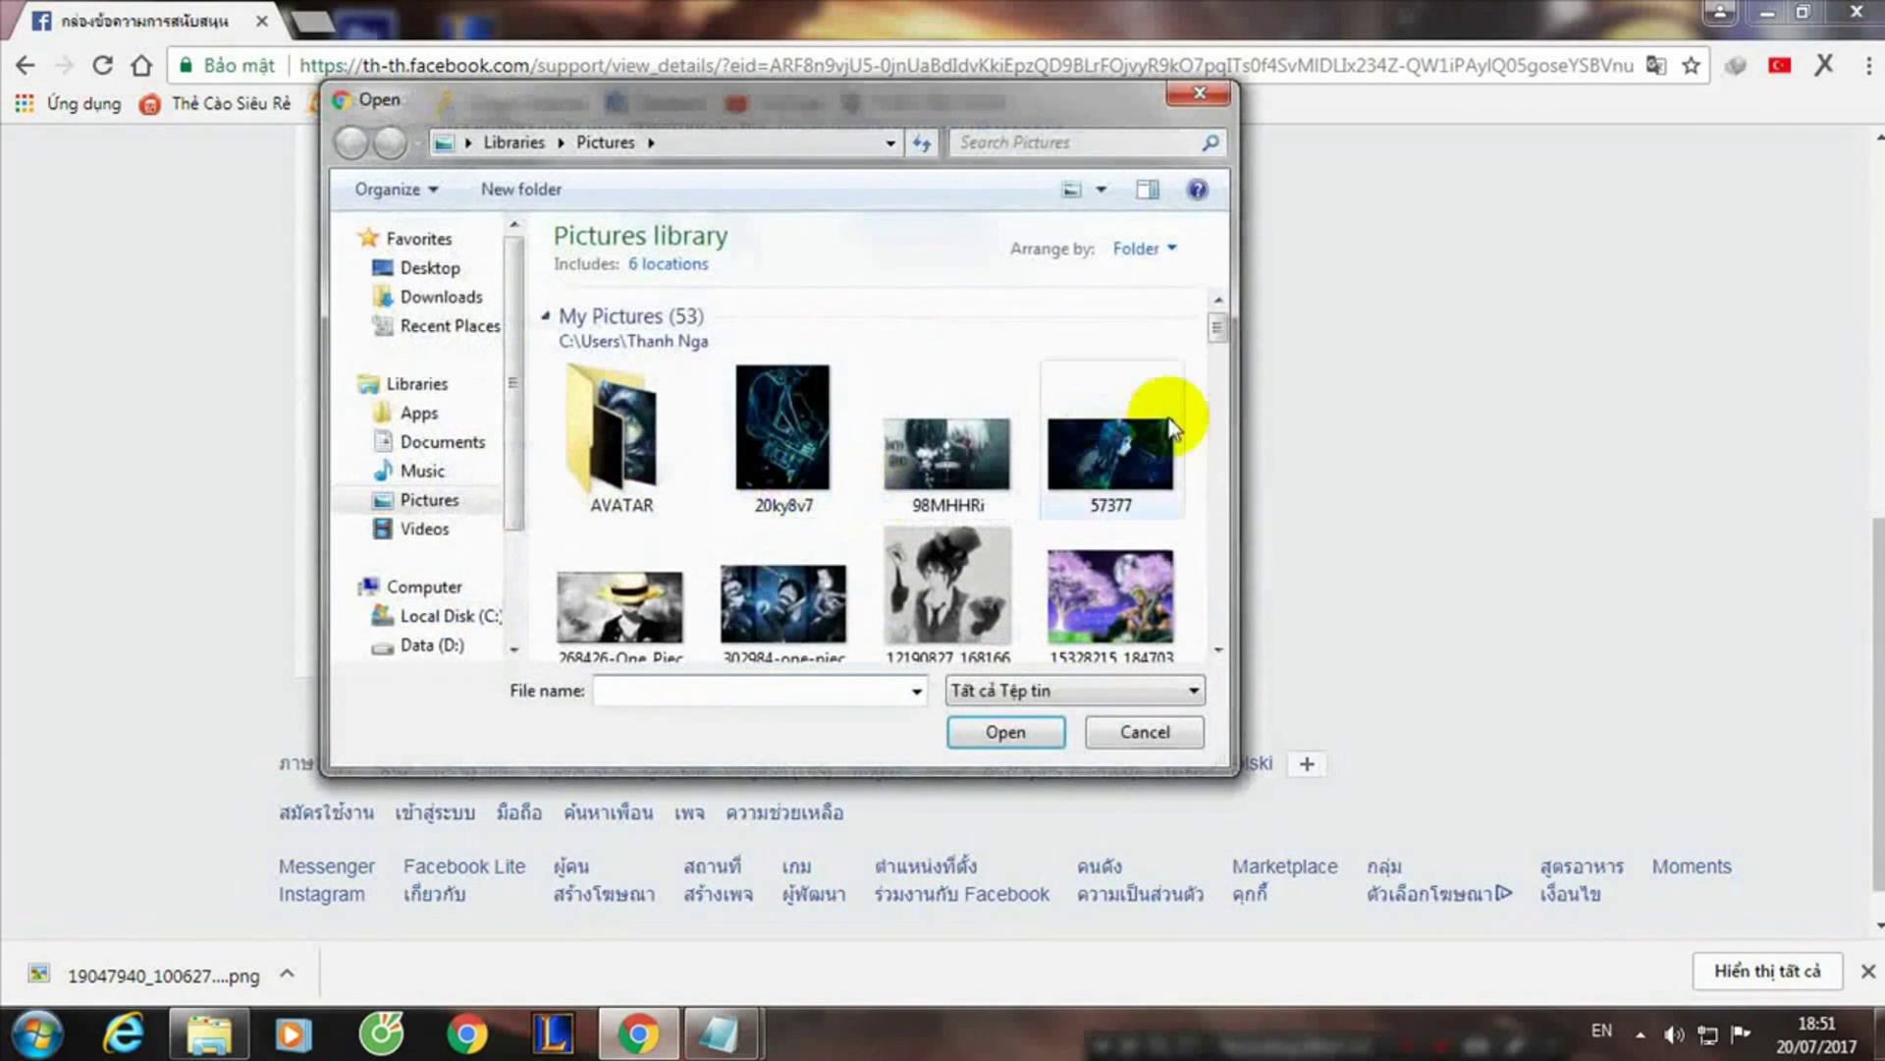
pyautogui.moveTo(1222, 332); pyautogui.dragTo(1217, 413)
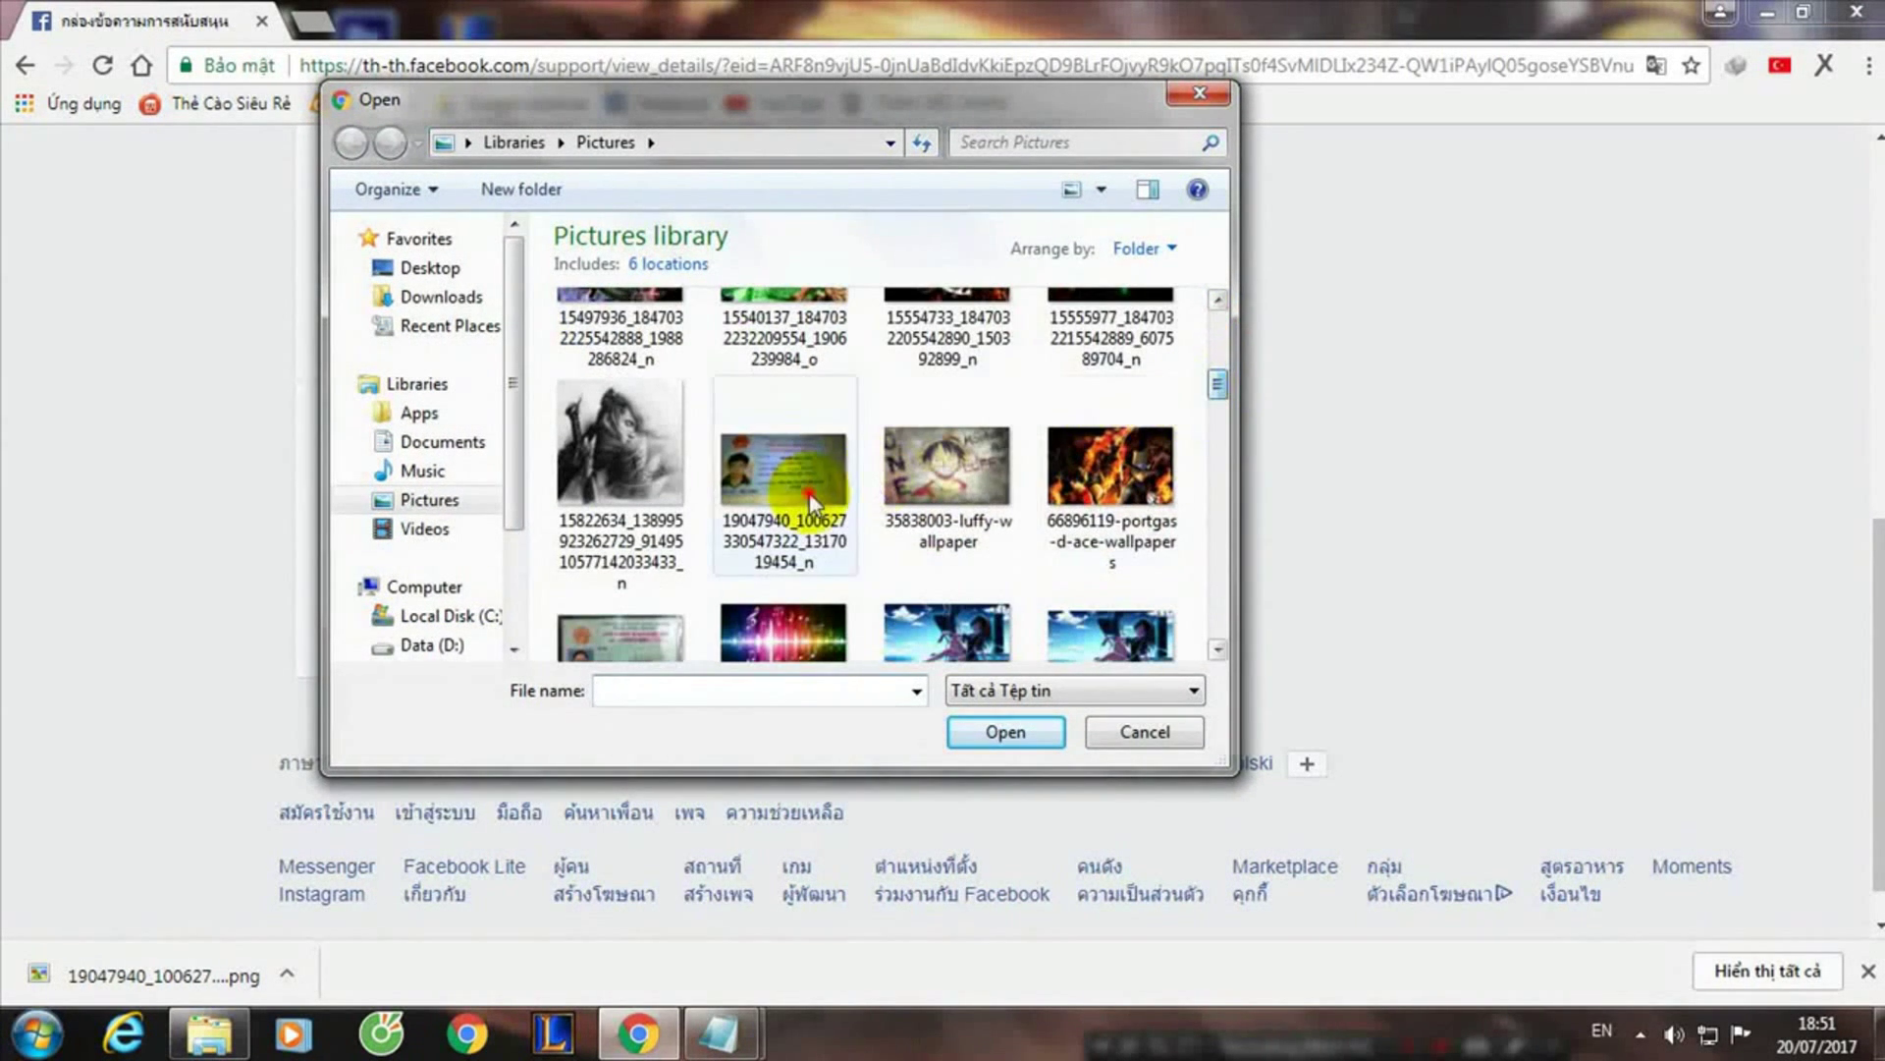
pyautogui.click(783, 469)
pyautogui.click(992, 732)
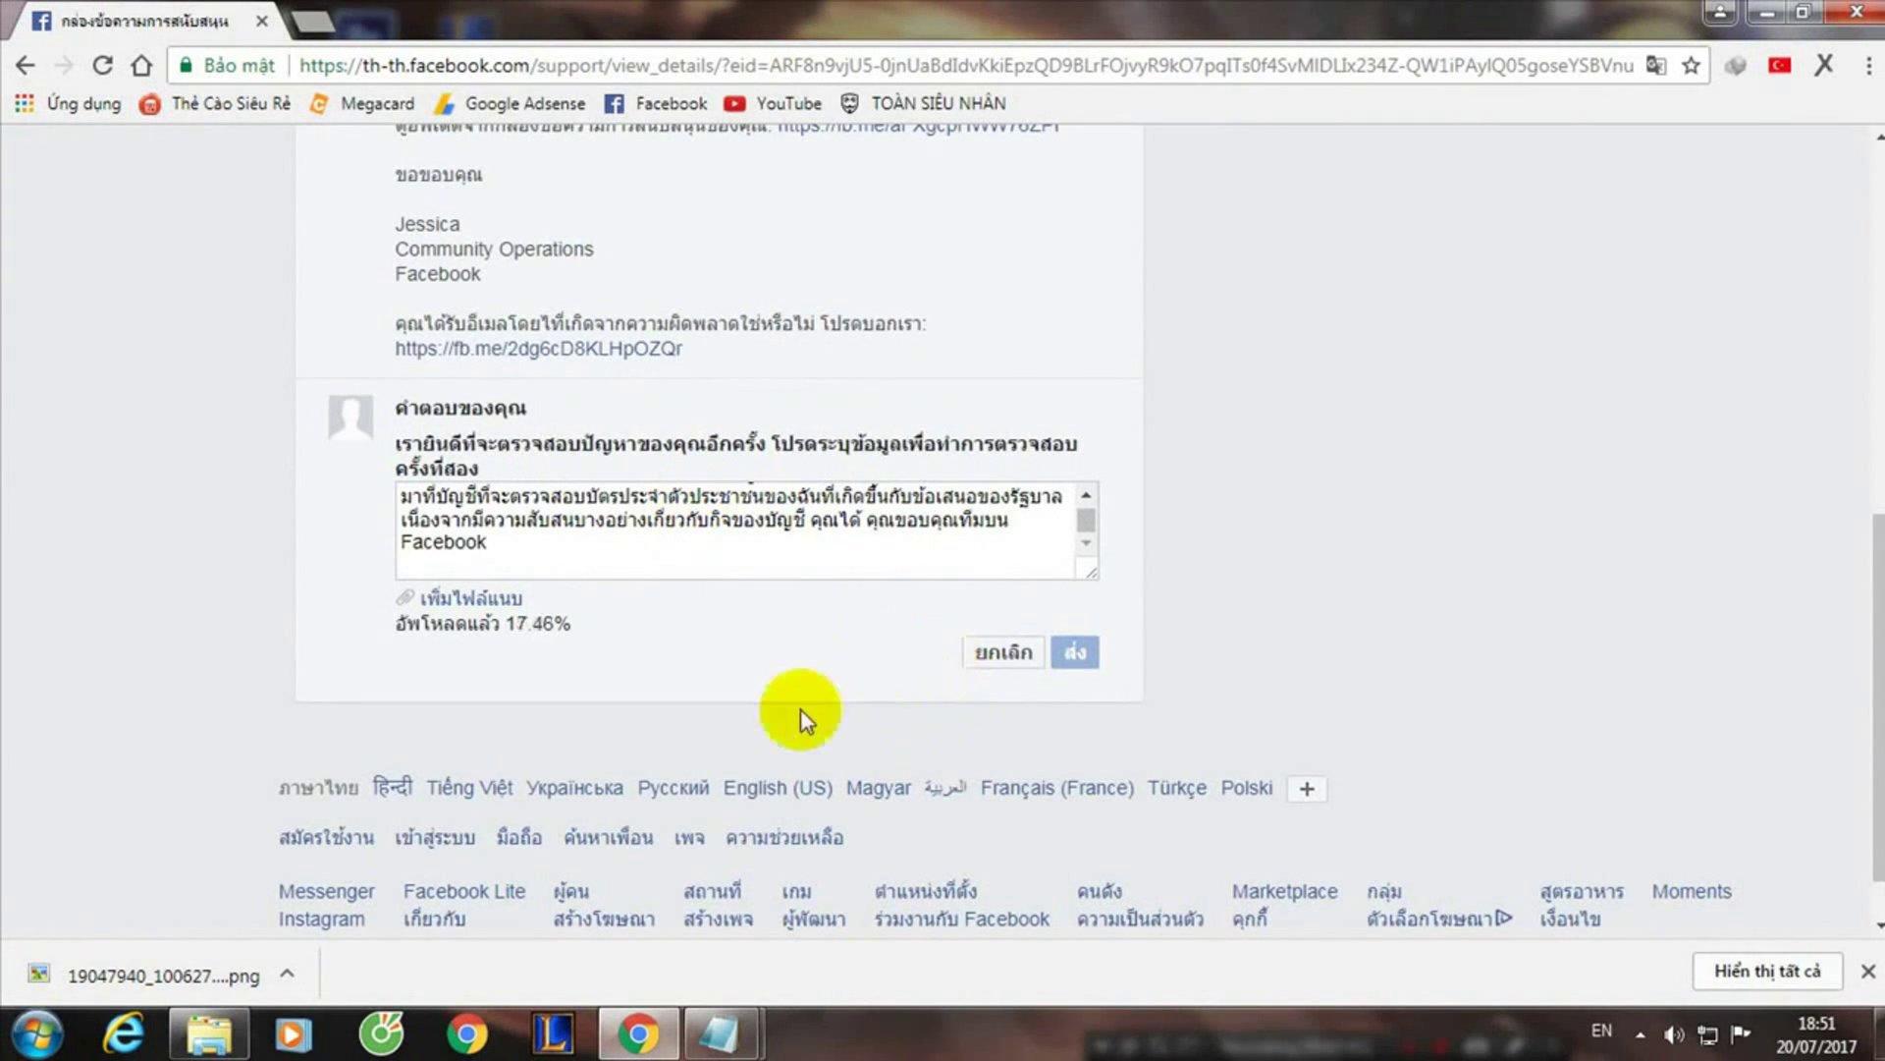
pyautogui.click(1058, 678)
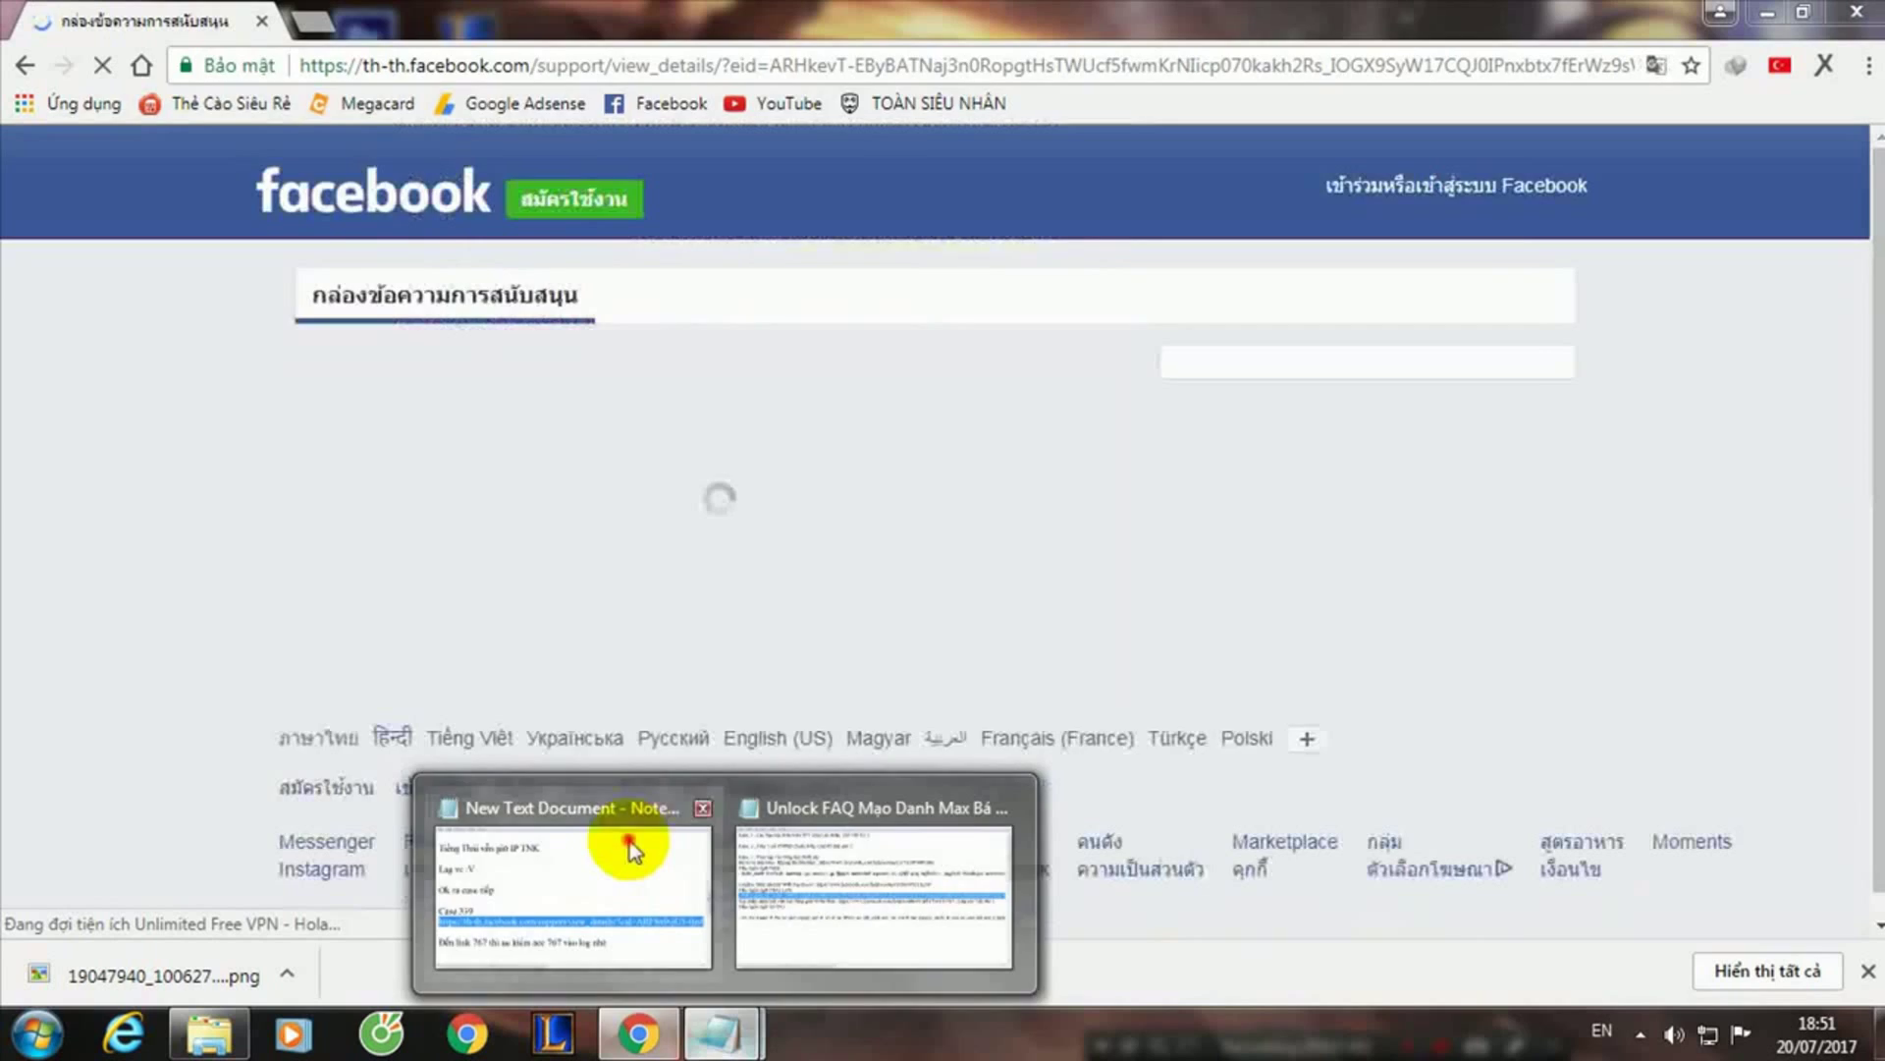
# Copy the Case 767 support link from the notes
pyautogui.moveTo(717, 1033)
pyautogui.click(629, 747)
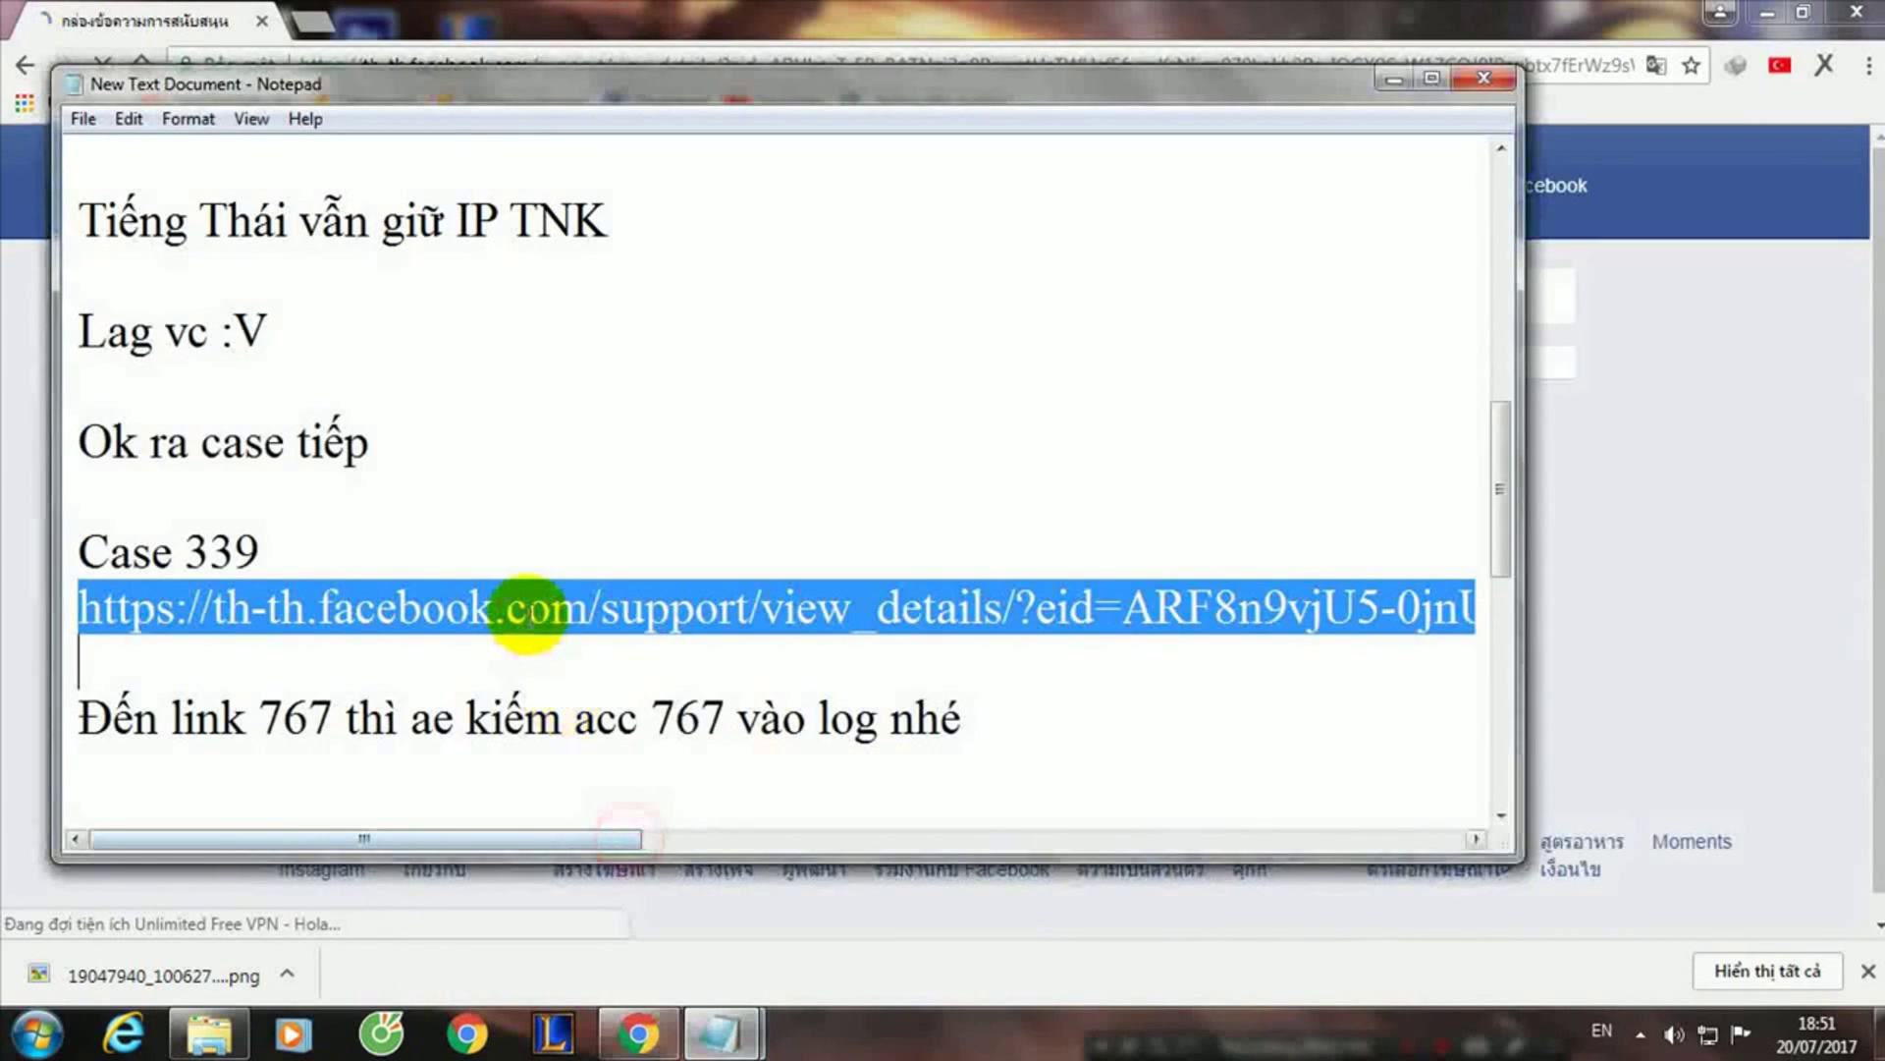
pyautogui.scroll(-1, 521, 604)
pyautogui.scroll(-1, 518, 579)
pyautogui.scroll(-1, 393, 540)
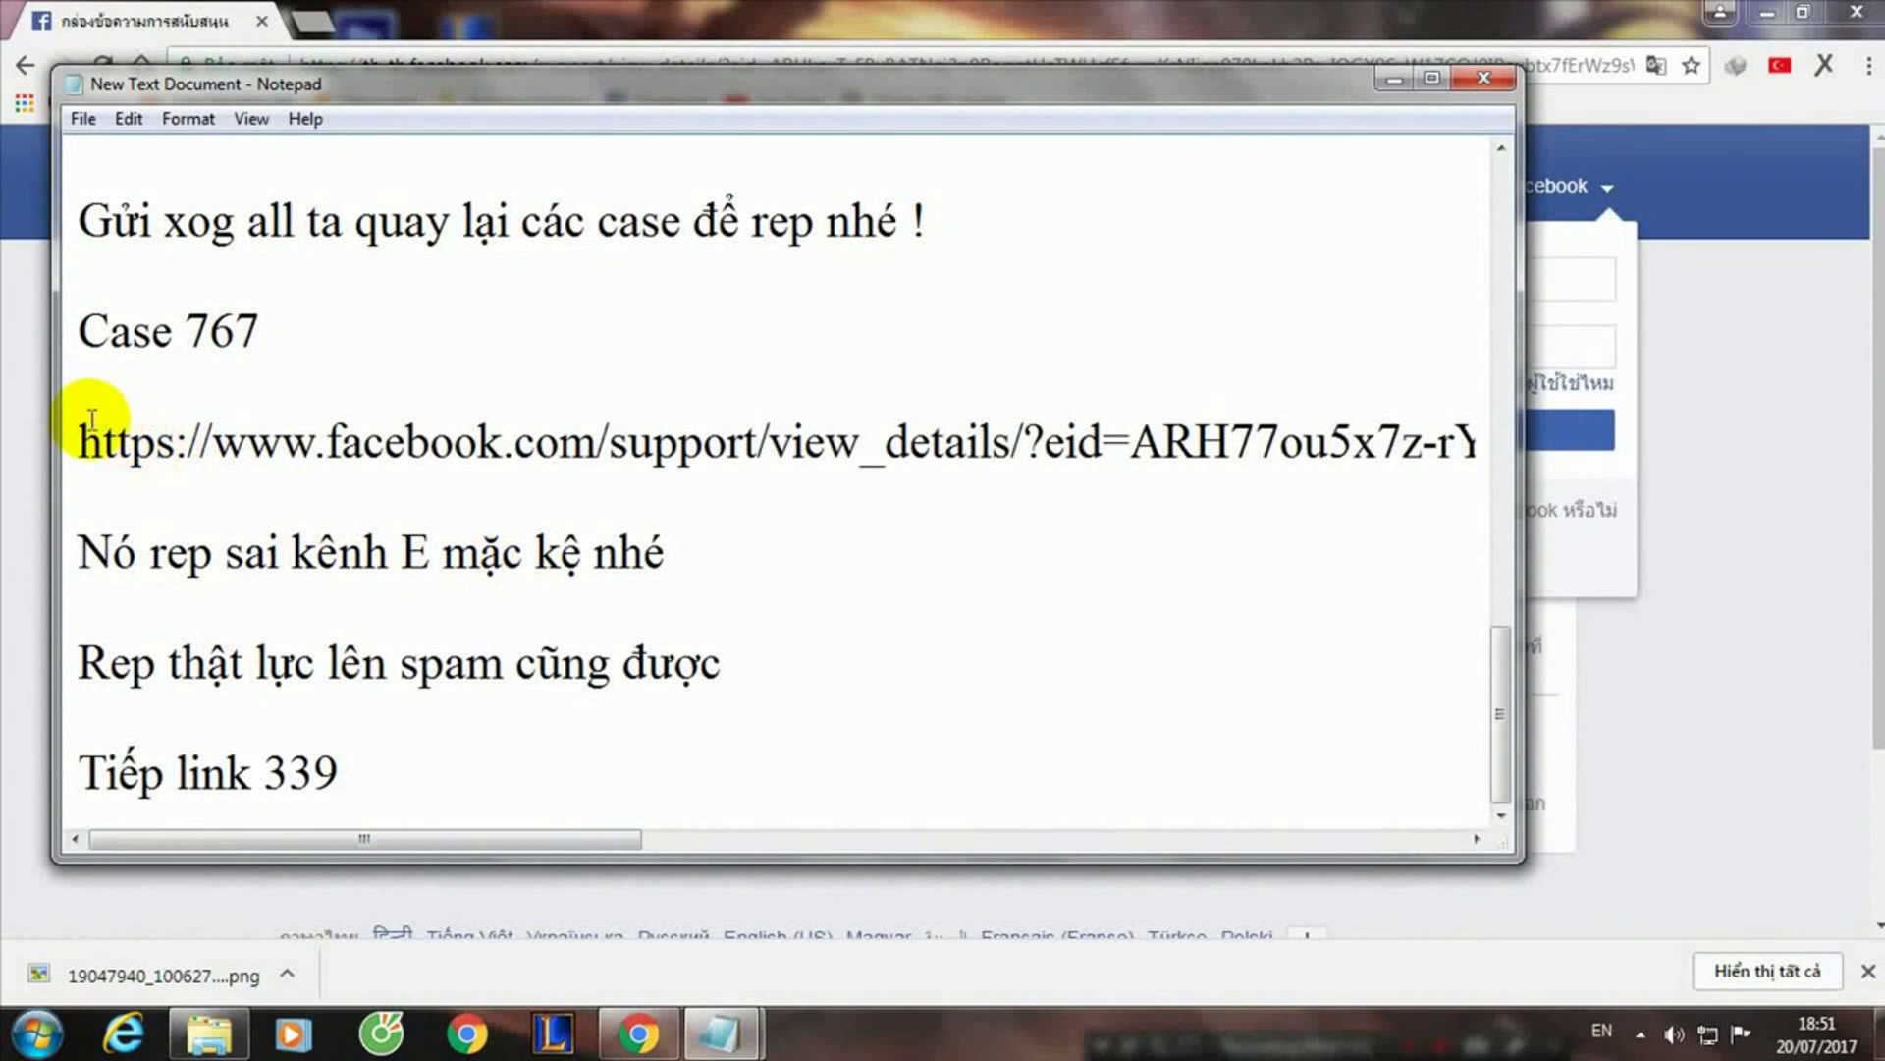
pyautogui.moveTo(77, 444); pyautogui.dragTo(72, 497)
pyautogui.rightClick(180, 430)
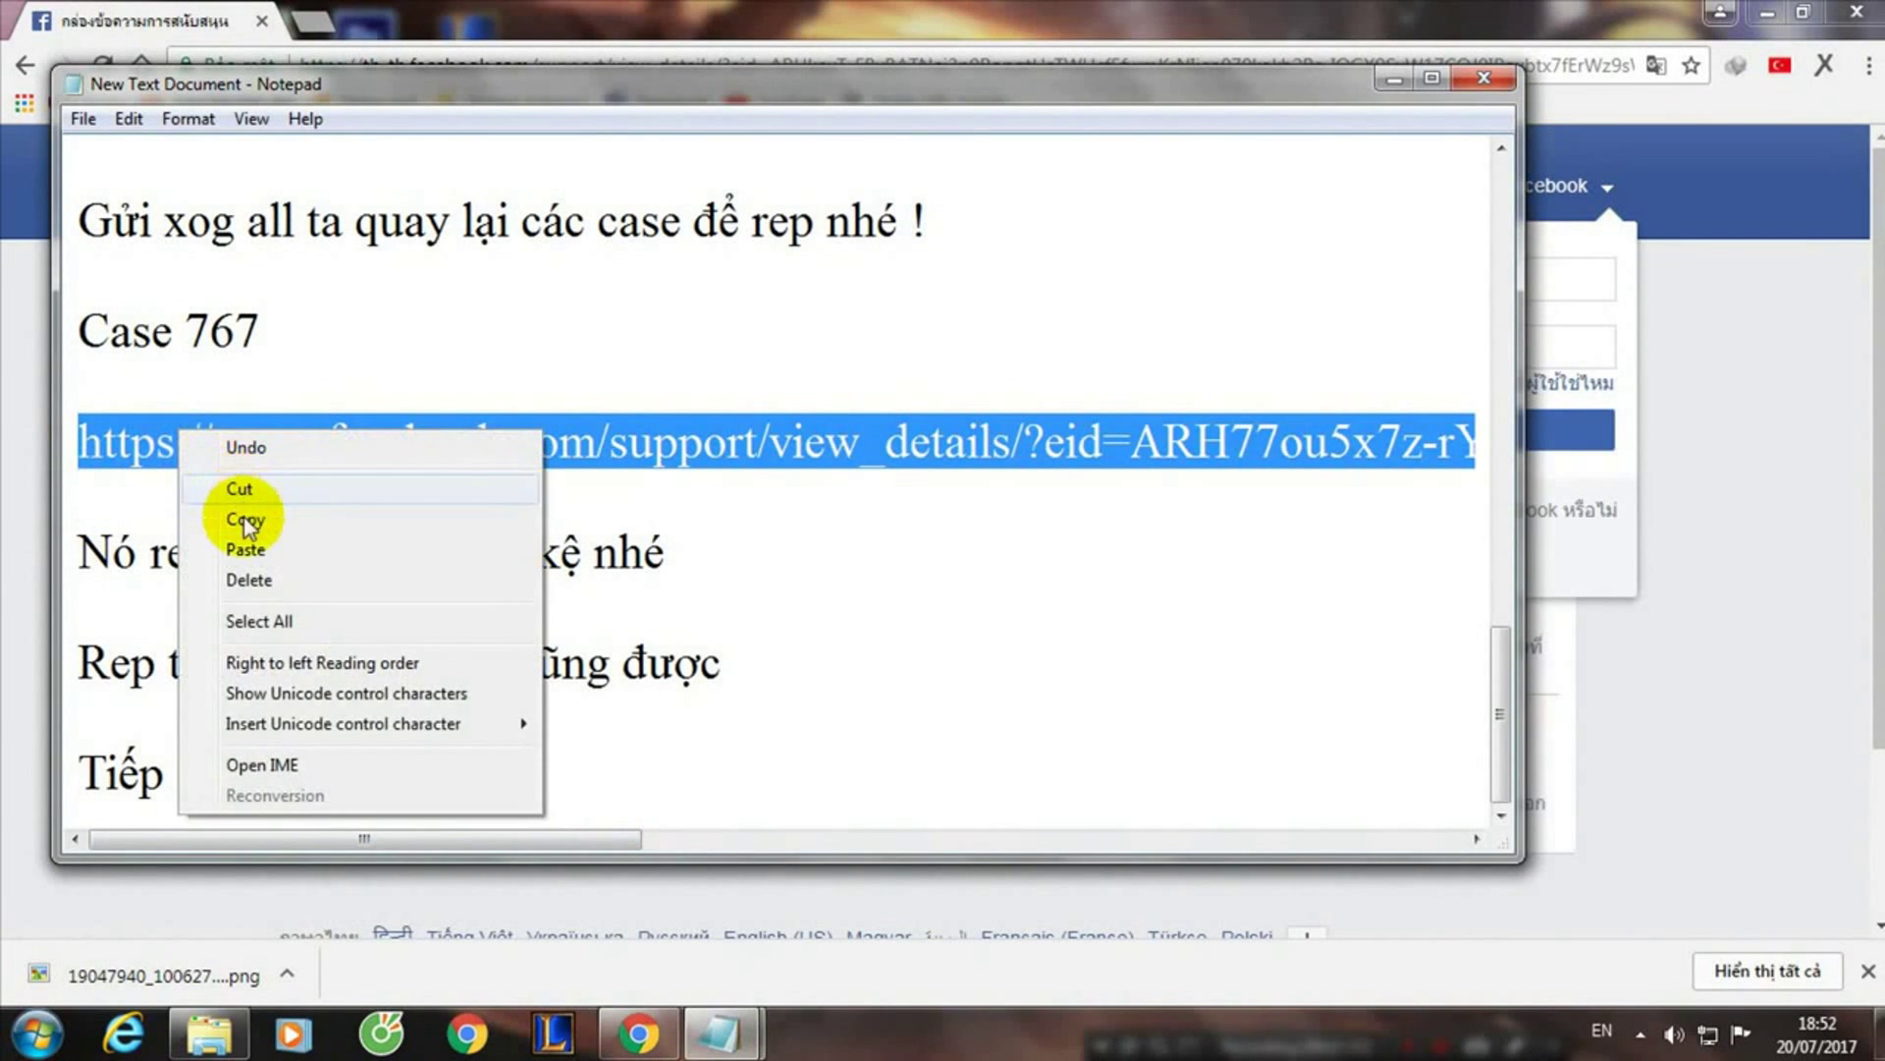
pyautogui.click(247, 520)
# Open the Case 767 support page by pasting its link into the address bar
pyautogui.click(589, 59)
pyautogui.click(609, 67)
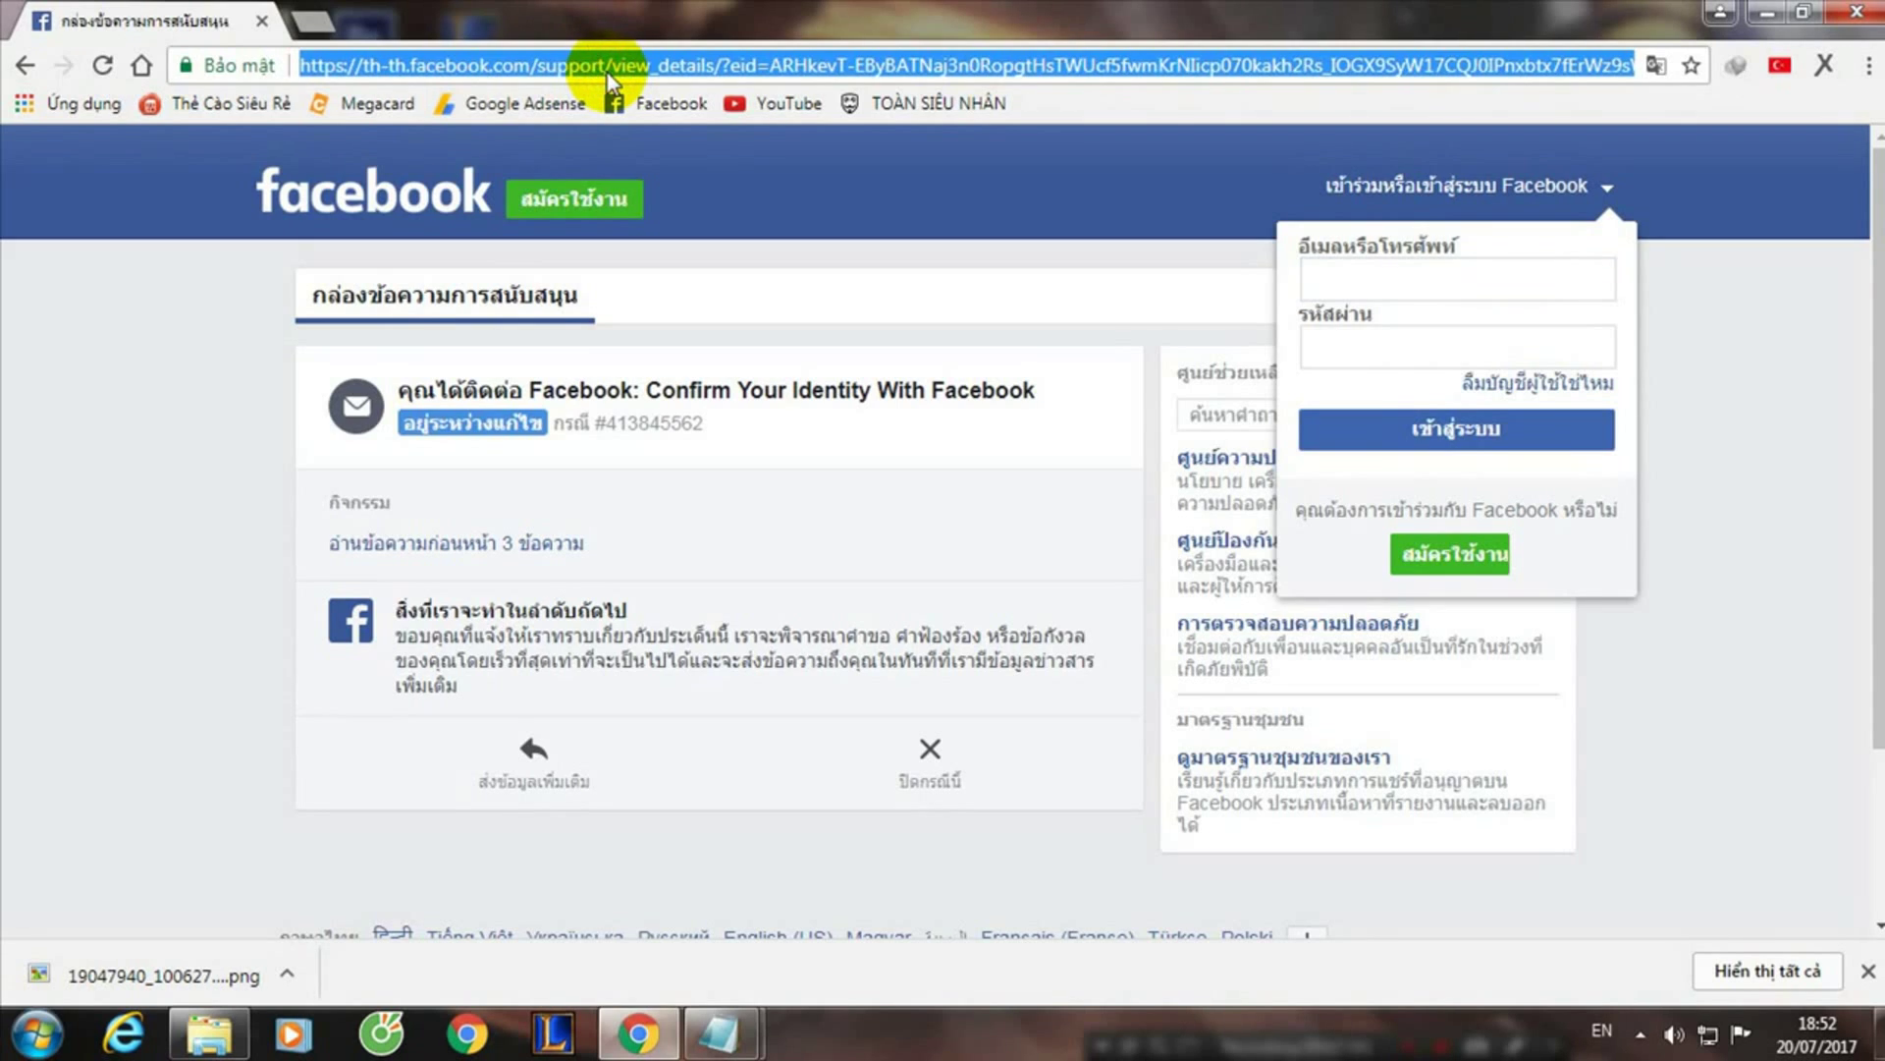
pyautogui.hotkey('ctrl', 'v')
pyautogui.press('Return')
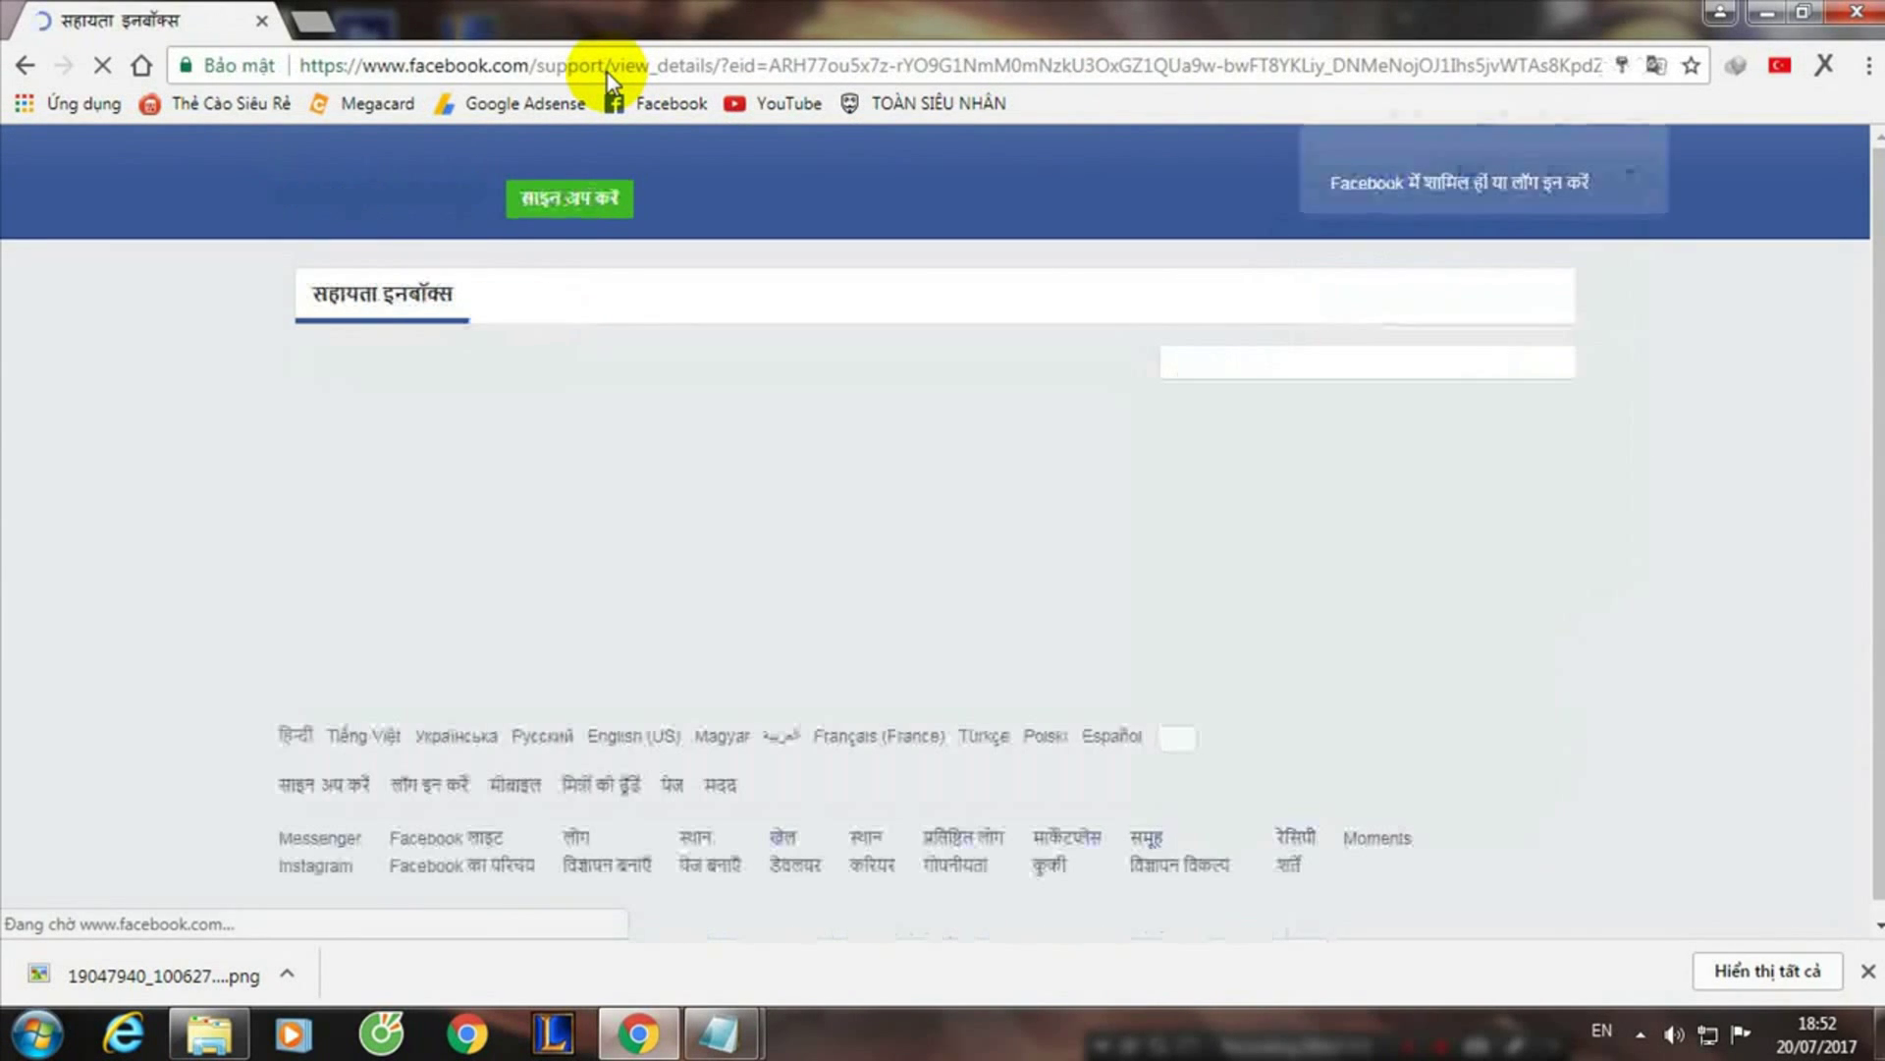
# Start a reply to the Hindi message and bring the FAQ notes forward
pyautogui.scroll(-3, 535, 534)
pyautogui.scroll(2, 726, 688)
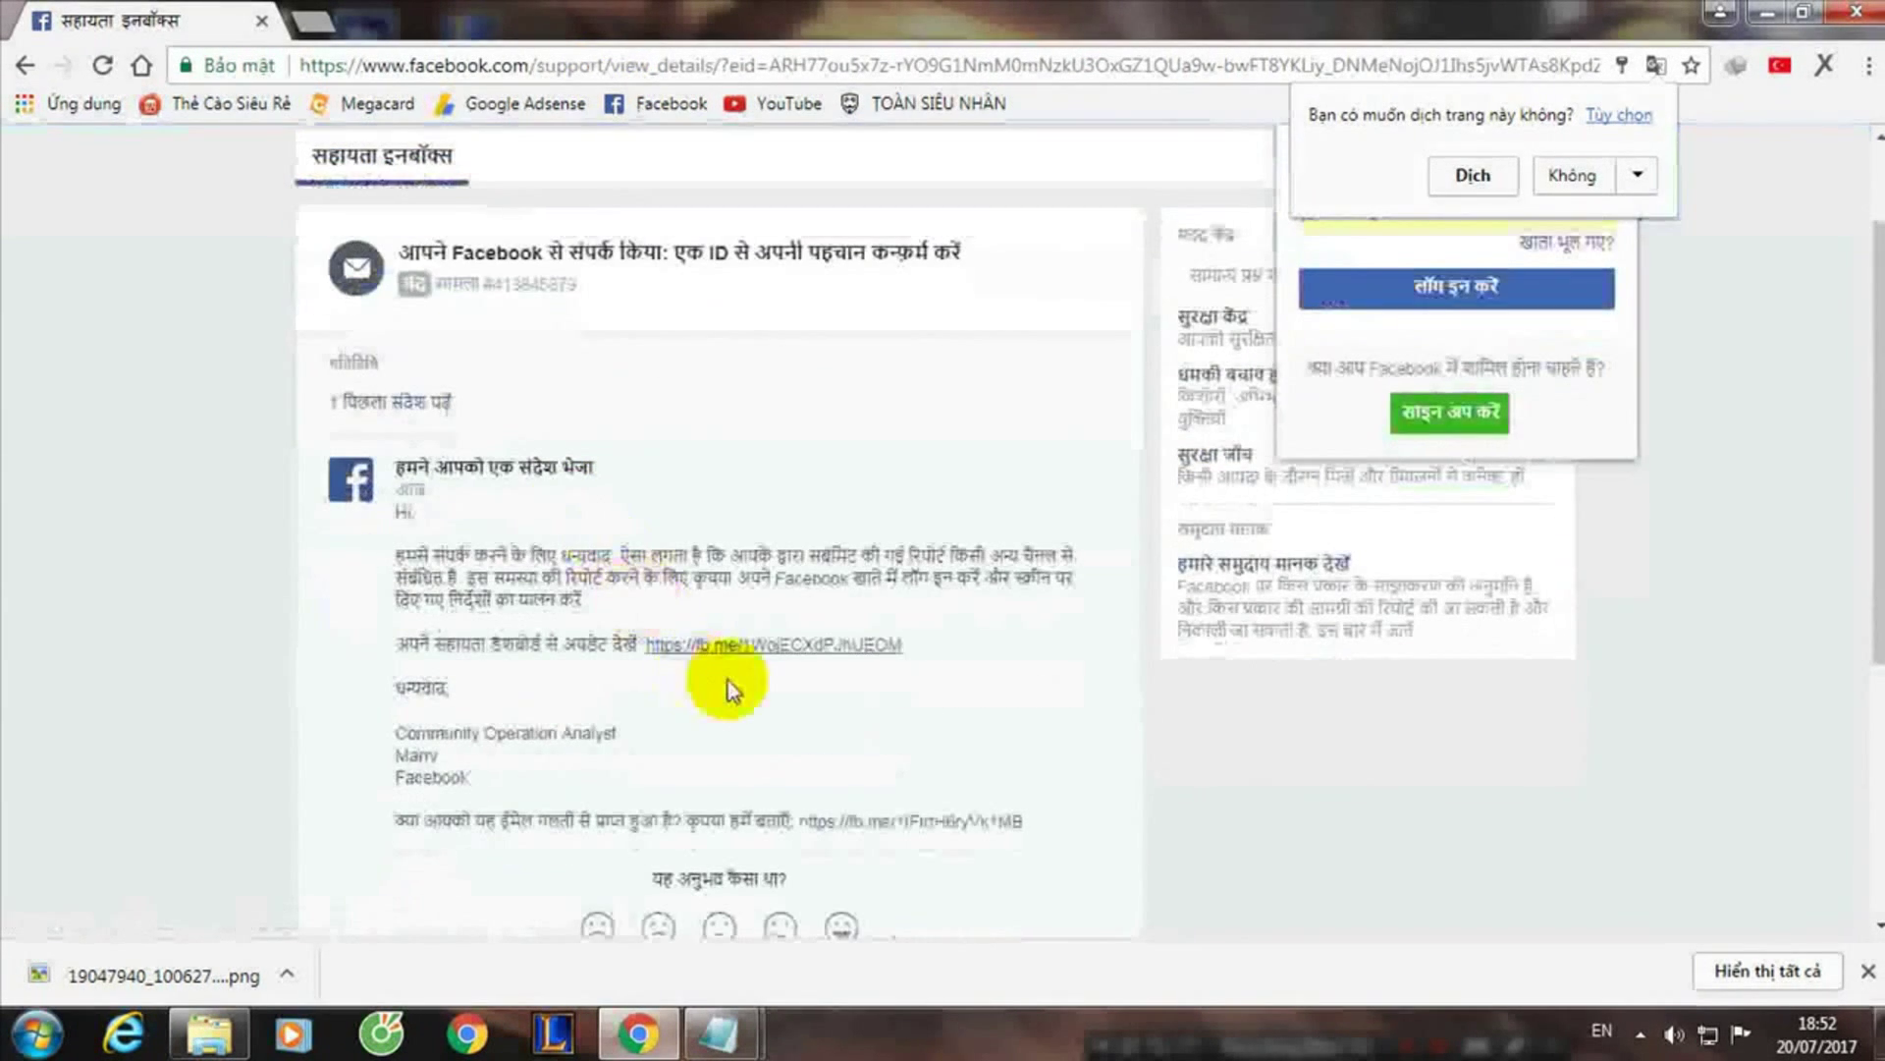
pyautogui.scroll(-2, 724, 679)
pyautogui.click(723, 928)
pyautogui.moveTo(717, 1033)
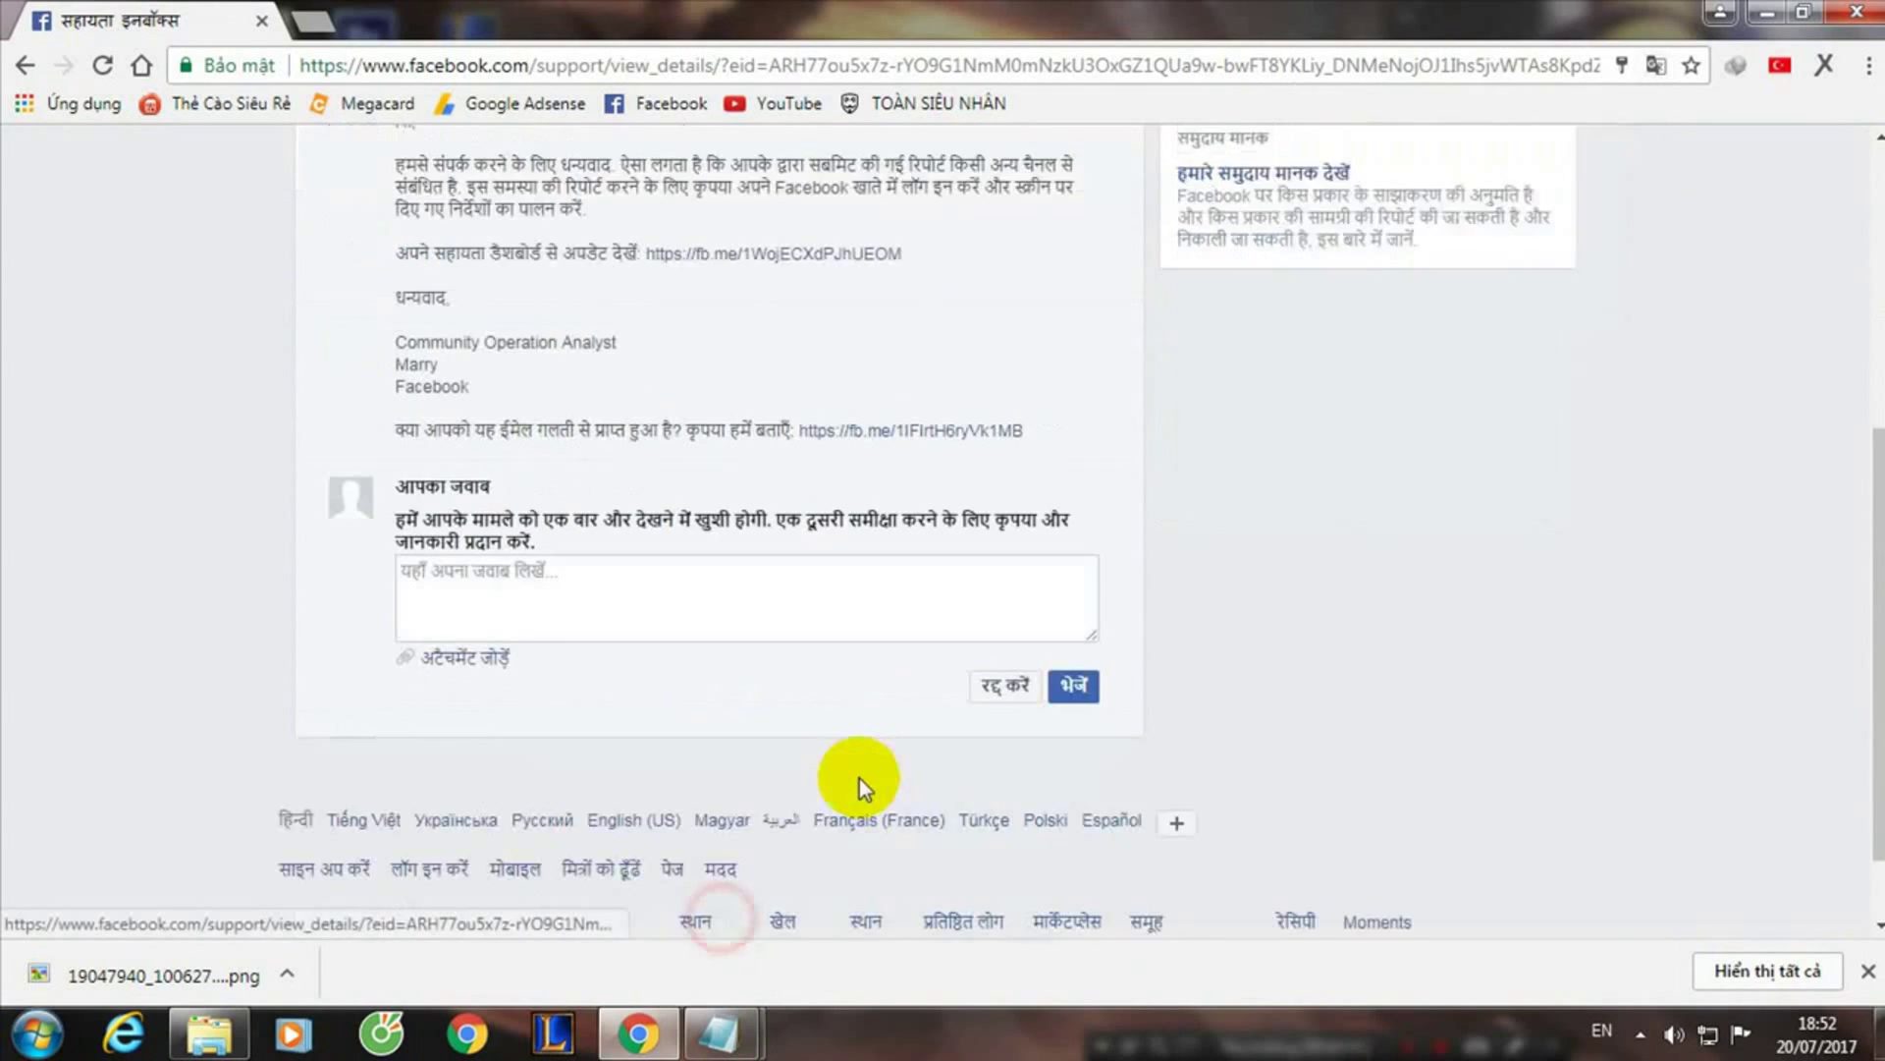
pyautogui.click(621, 506)
pyautogui.click(902, 907)
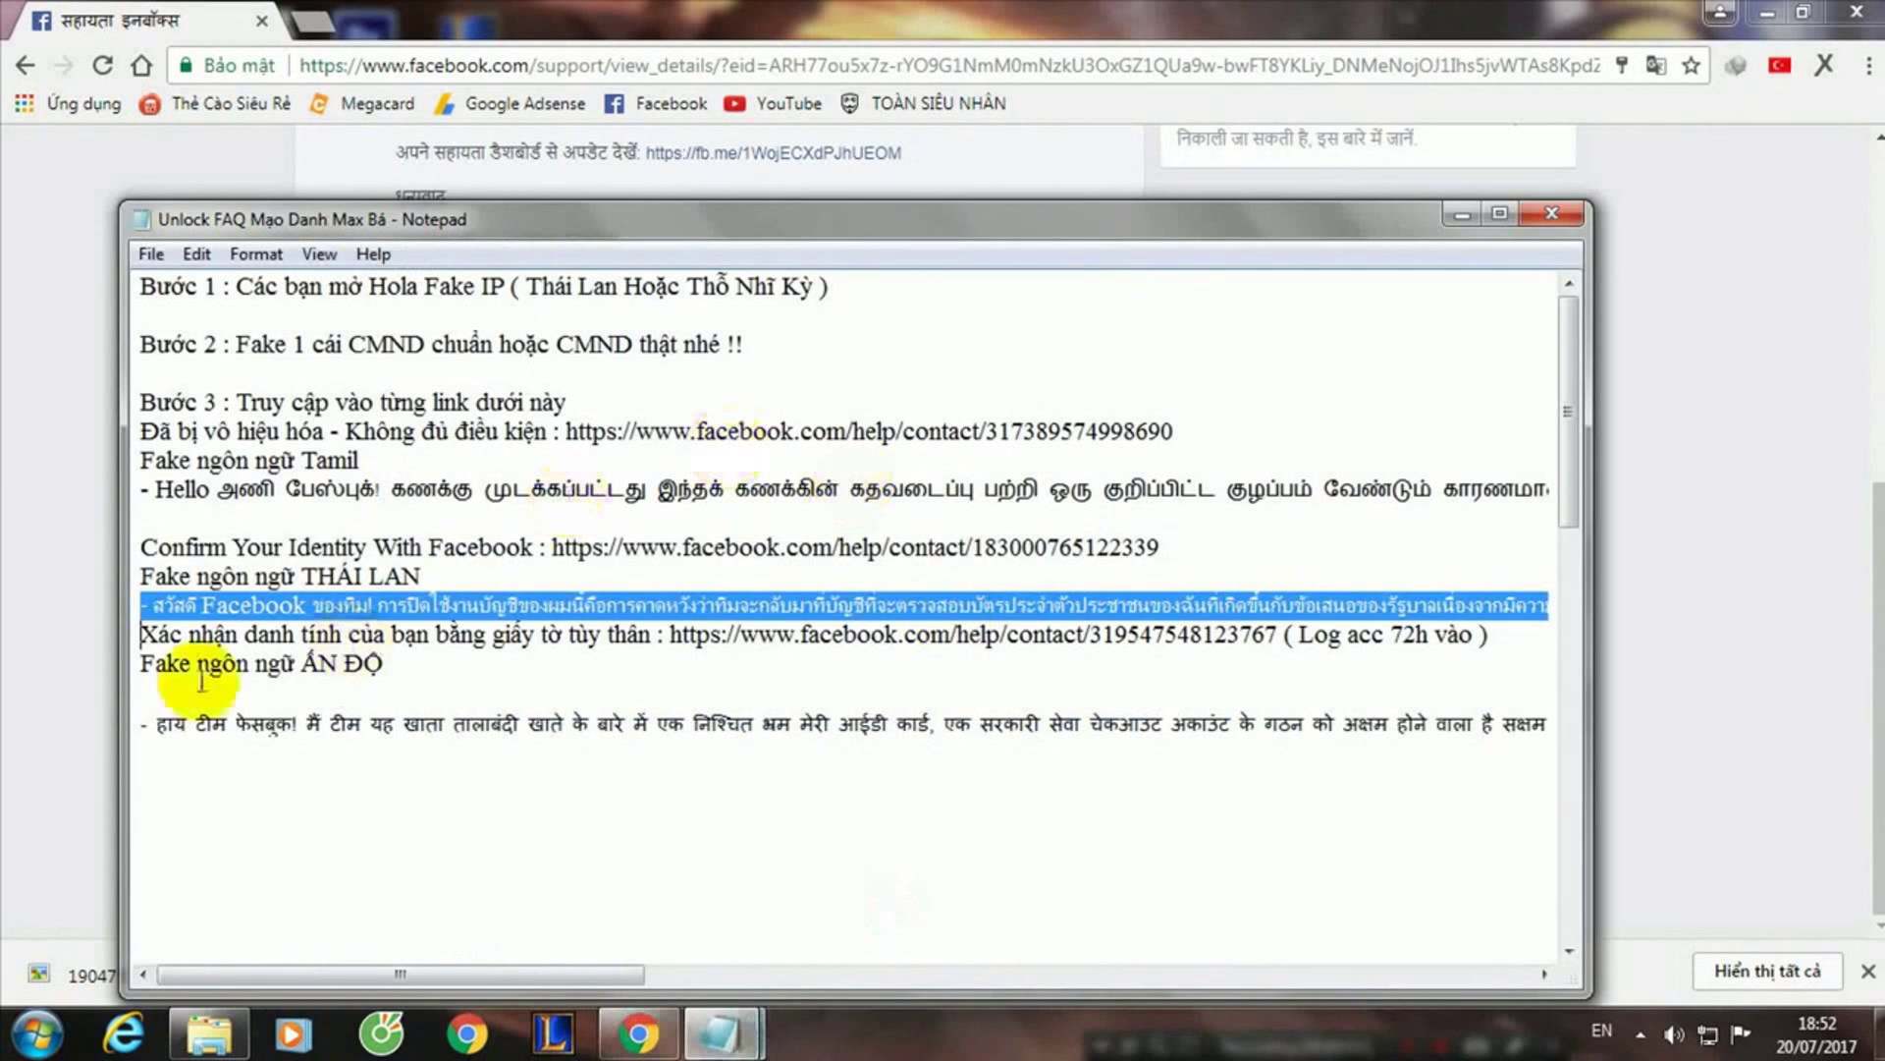
# Copy the Hindi appeal line from the notes and paste it into the Case 767 reply
pyautogui.click(143, 722)
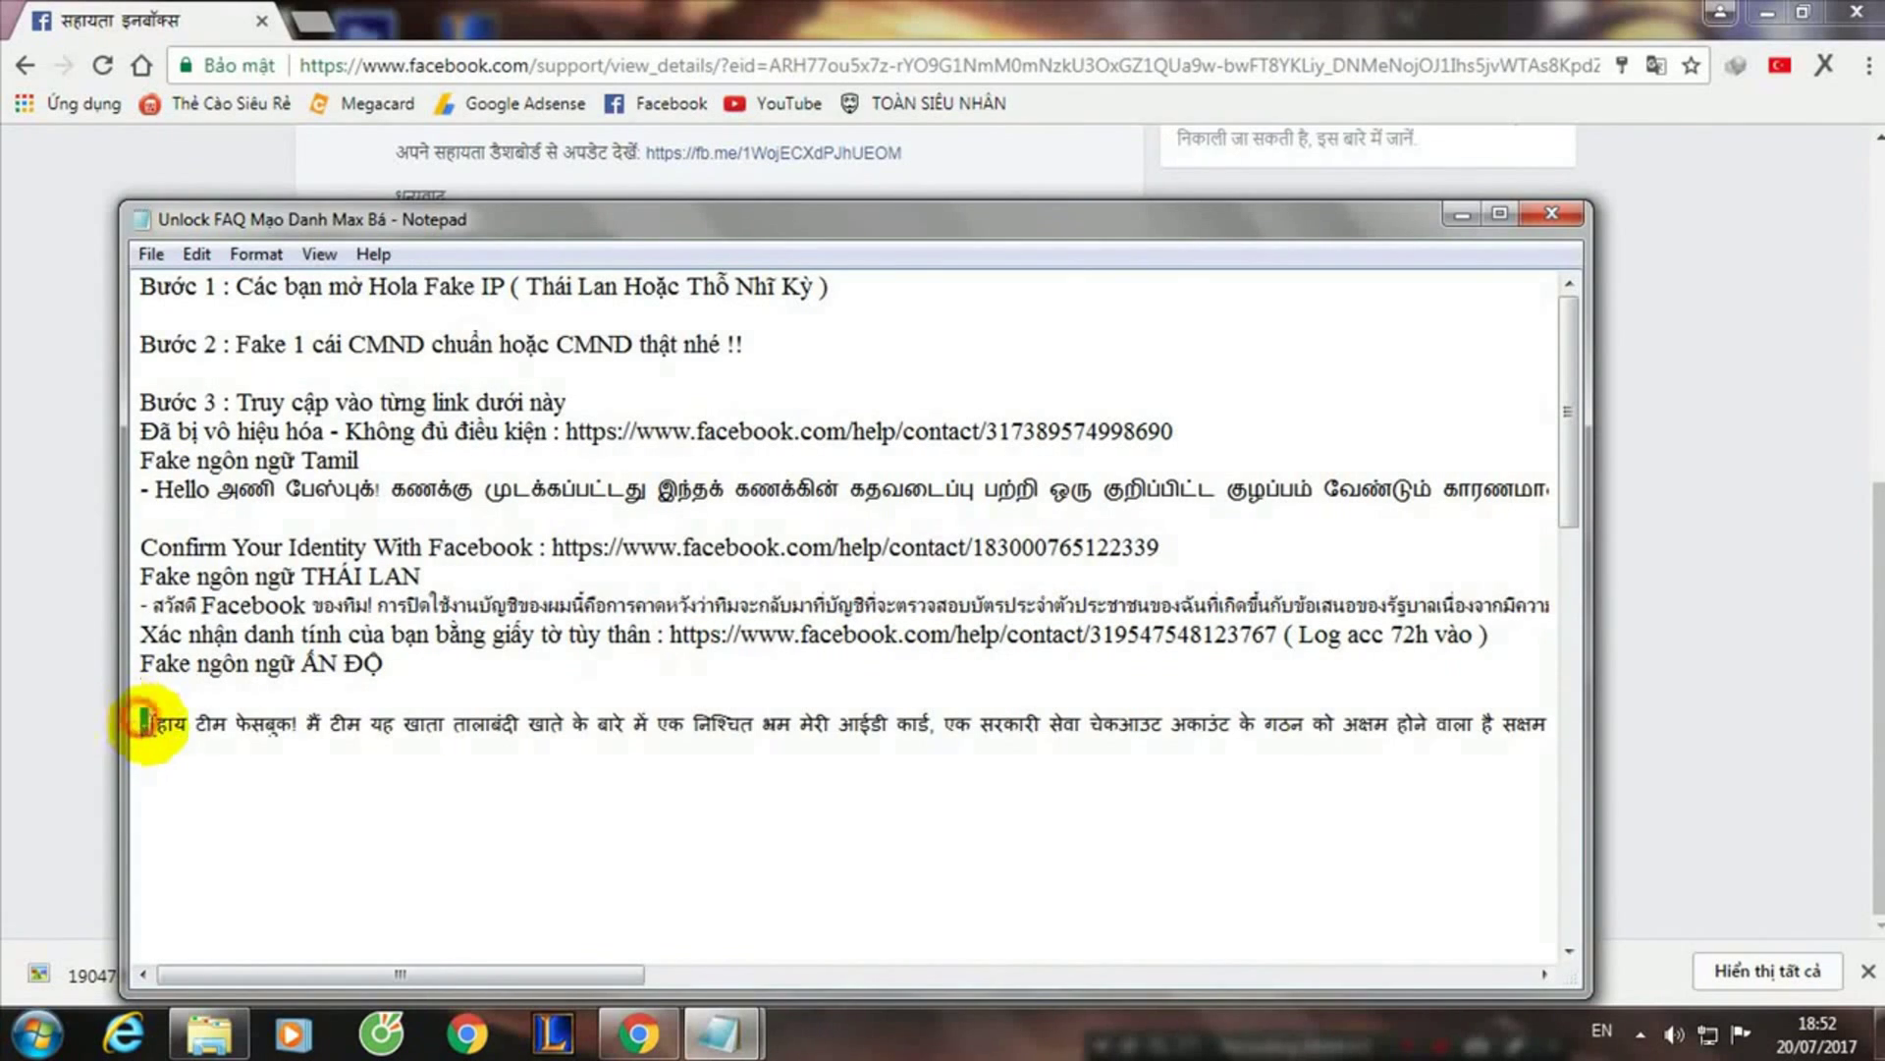
pyautogui.hotkey('shift', 'End')
pyautogui.rightClick(157, 724)
pyautogui.click(226, 429)
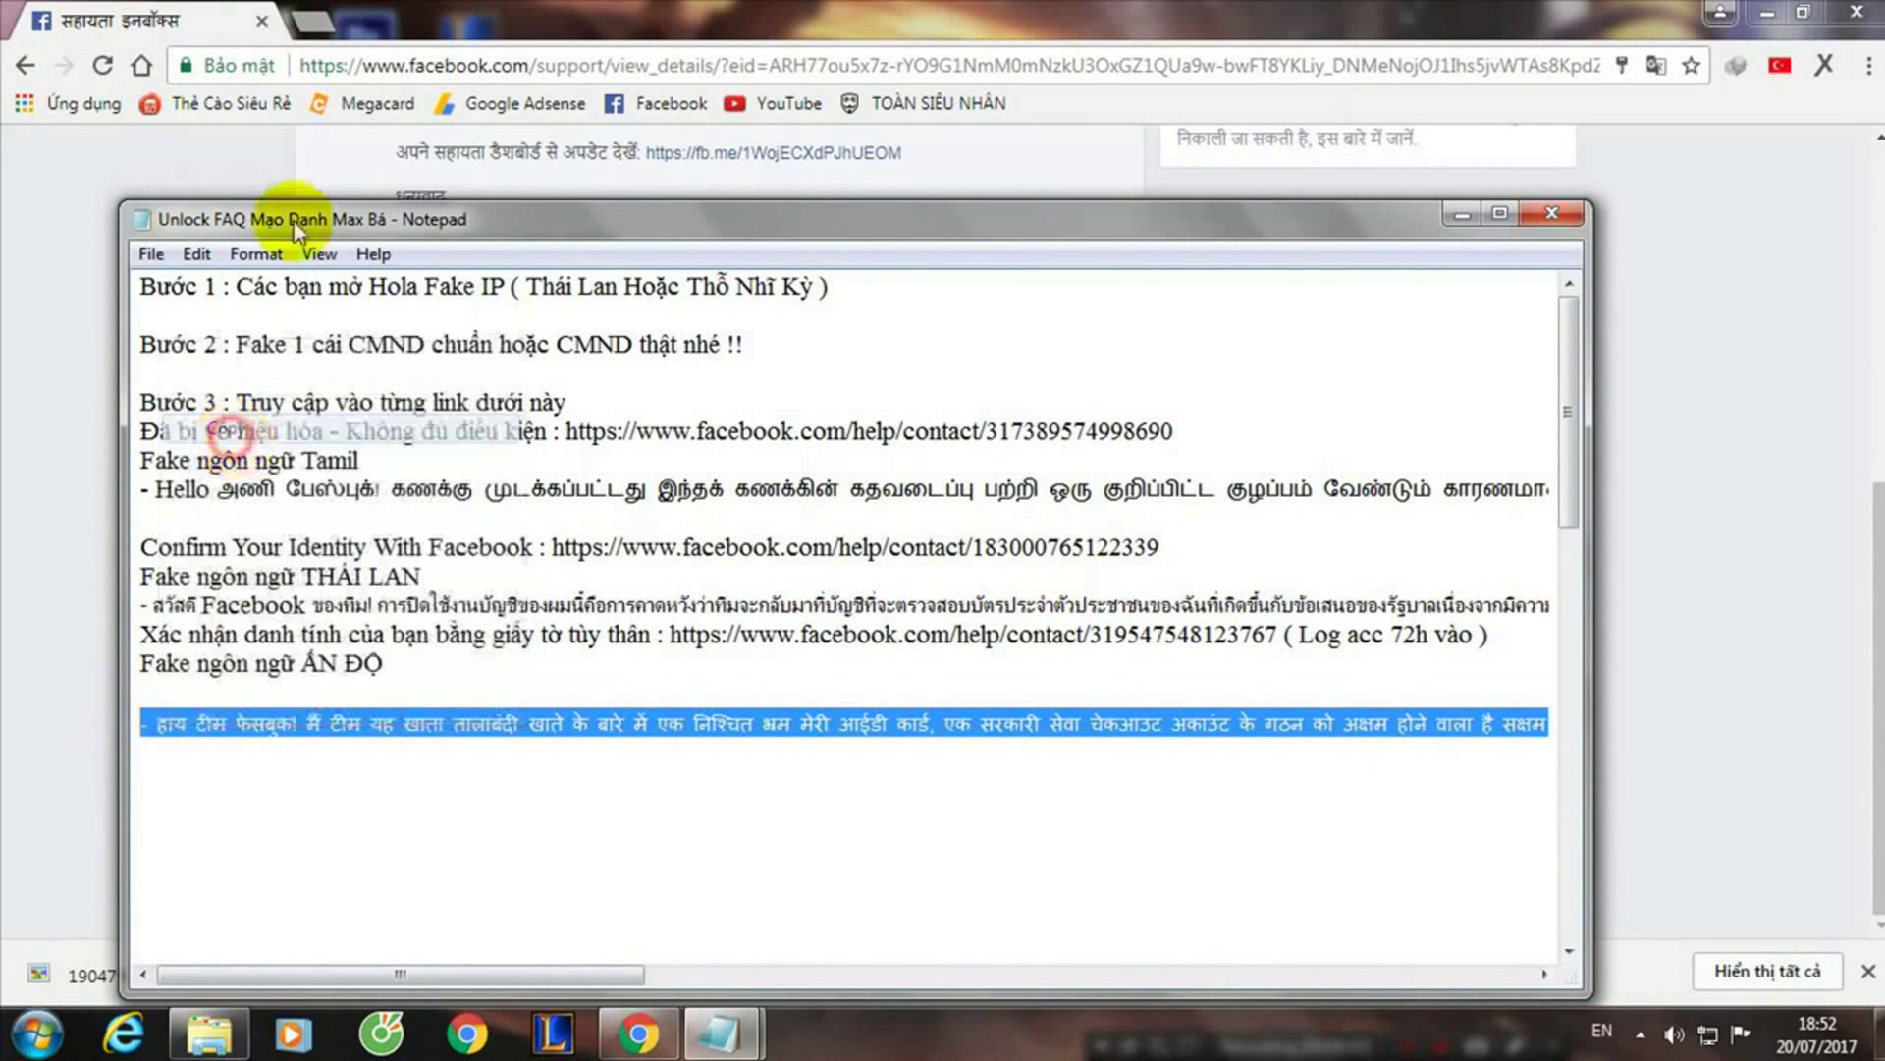
pyautogui.hotkey('alt', 'Tab')
pyautogui.click(504, 473)
pyautogui.hotkey('ctrl', 'v')
# Attach the ID photo to the Hindi reply and send it
pyautogui.click(496, 558)
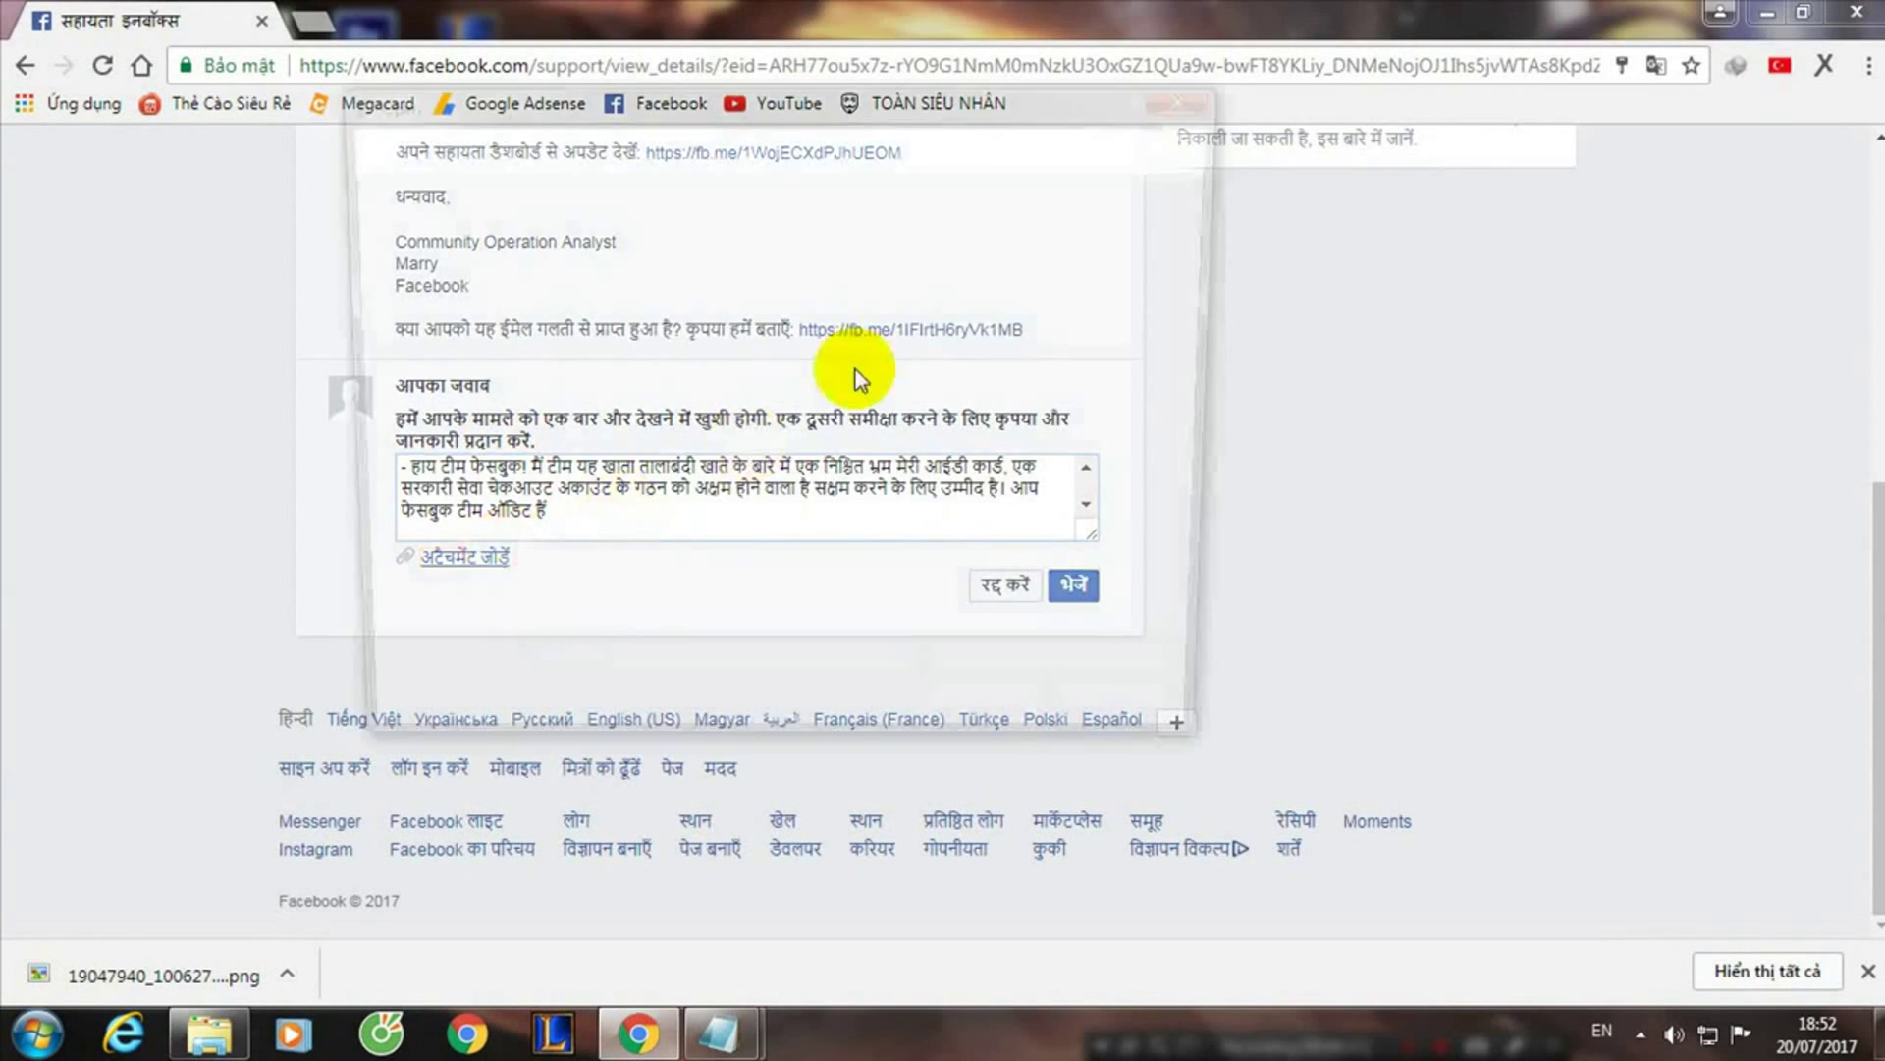
pyautogui.moveTo(1216, 332); pyautogui.dragTo(1216, 412)
pyautogui.click(792, 482)
pyautogui.click(1002, 732)
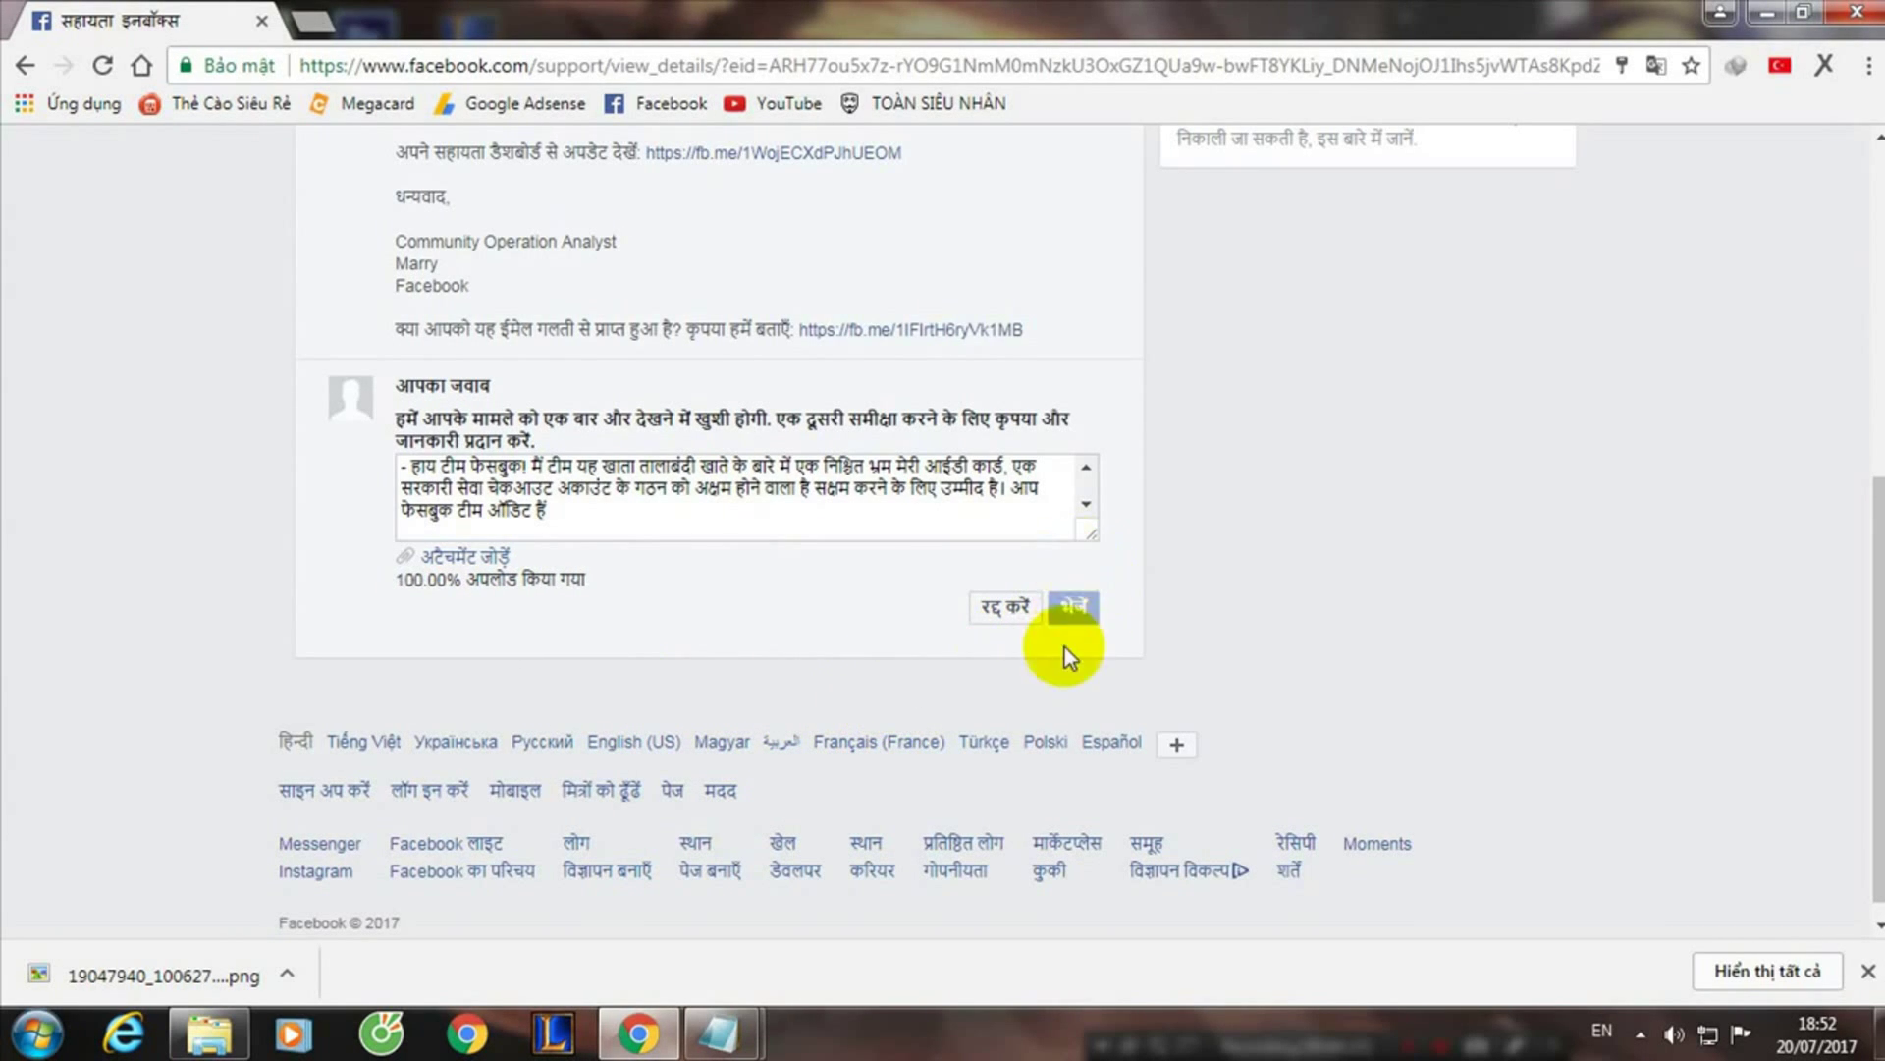
pyautogui.click(1075, 610)
# Below 'Tiếp link 339', add lines saying everything is done and to wait 15p
pyautogui.moveTo(719, 1033)
pyautogui.click(536, 864)
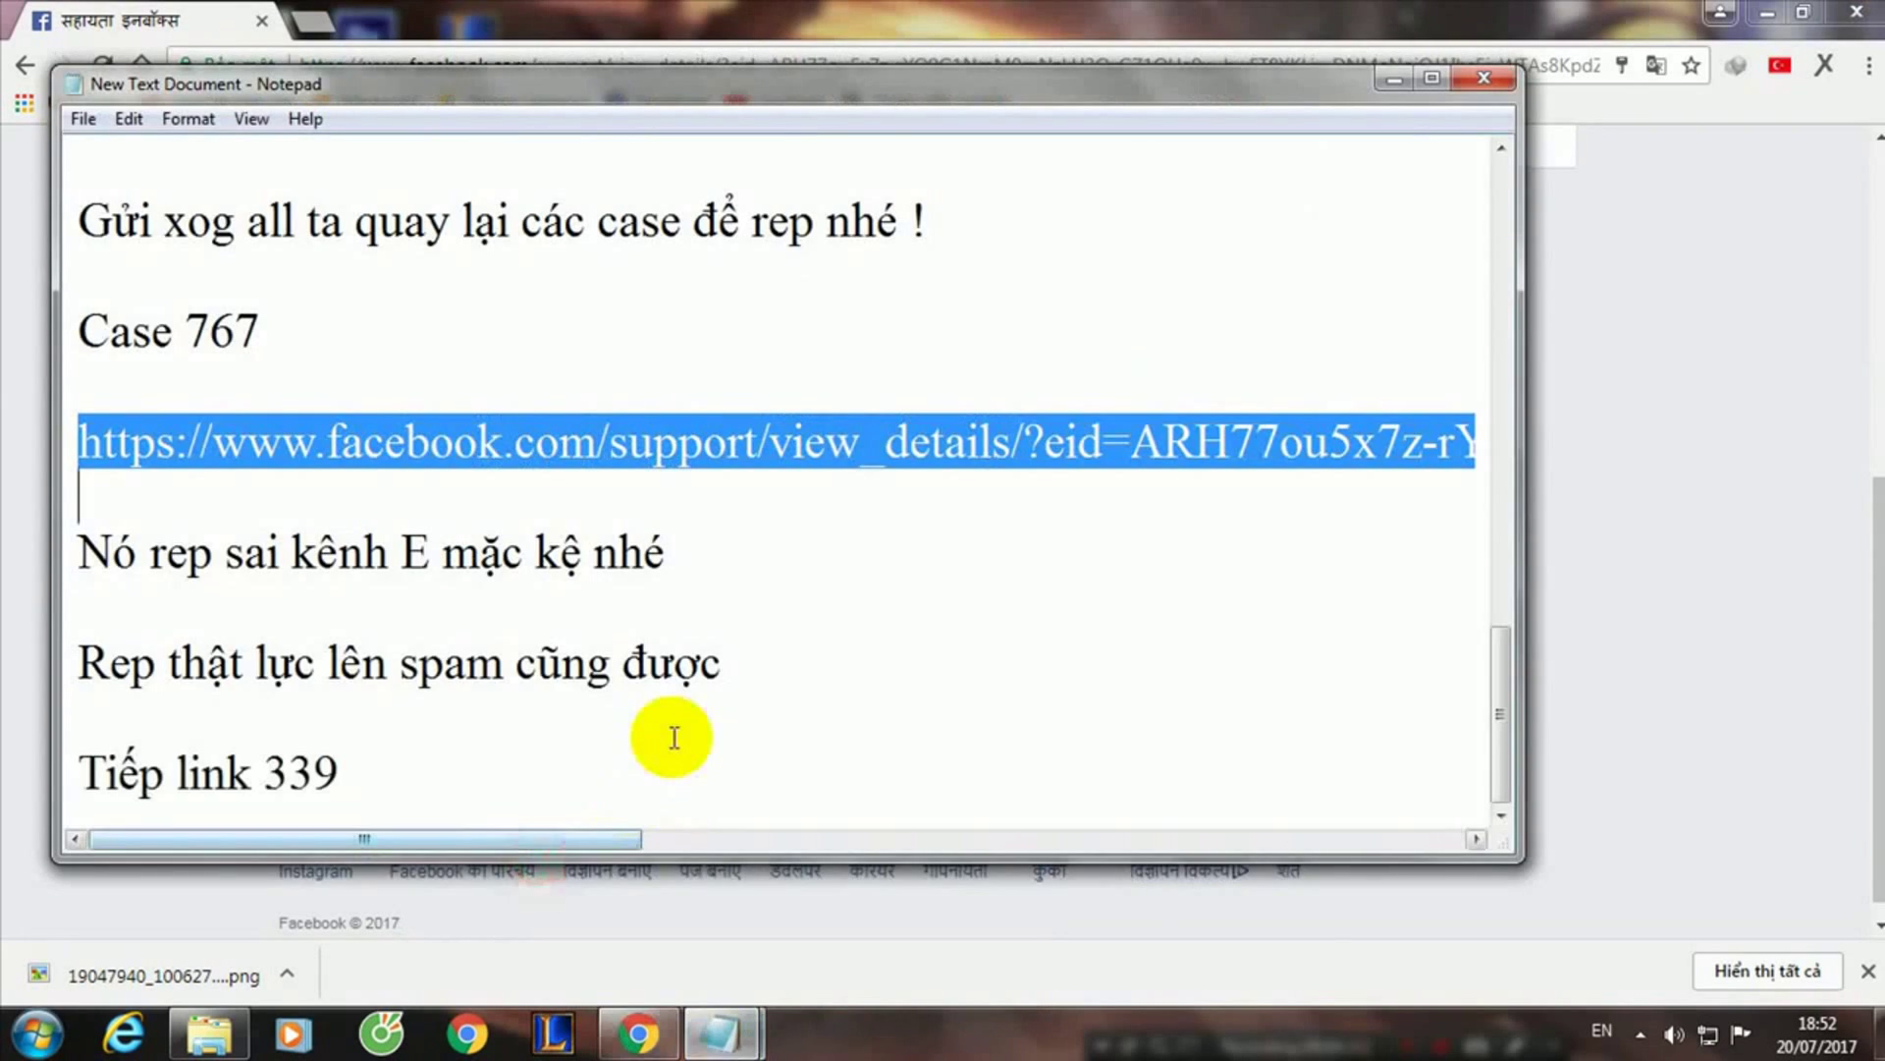
pyautogui.click(660, 730)
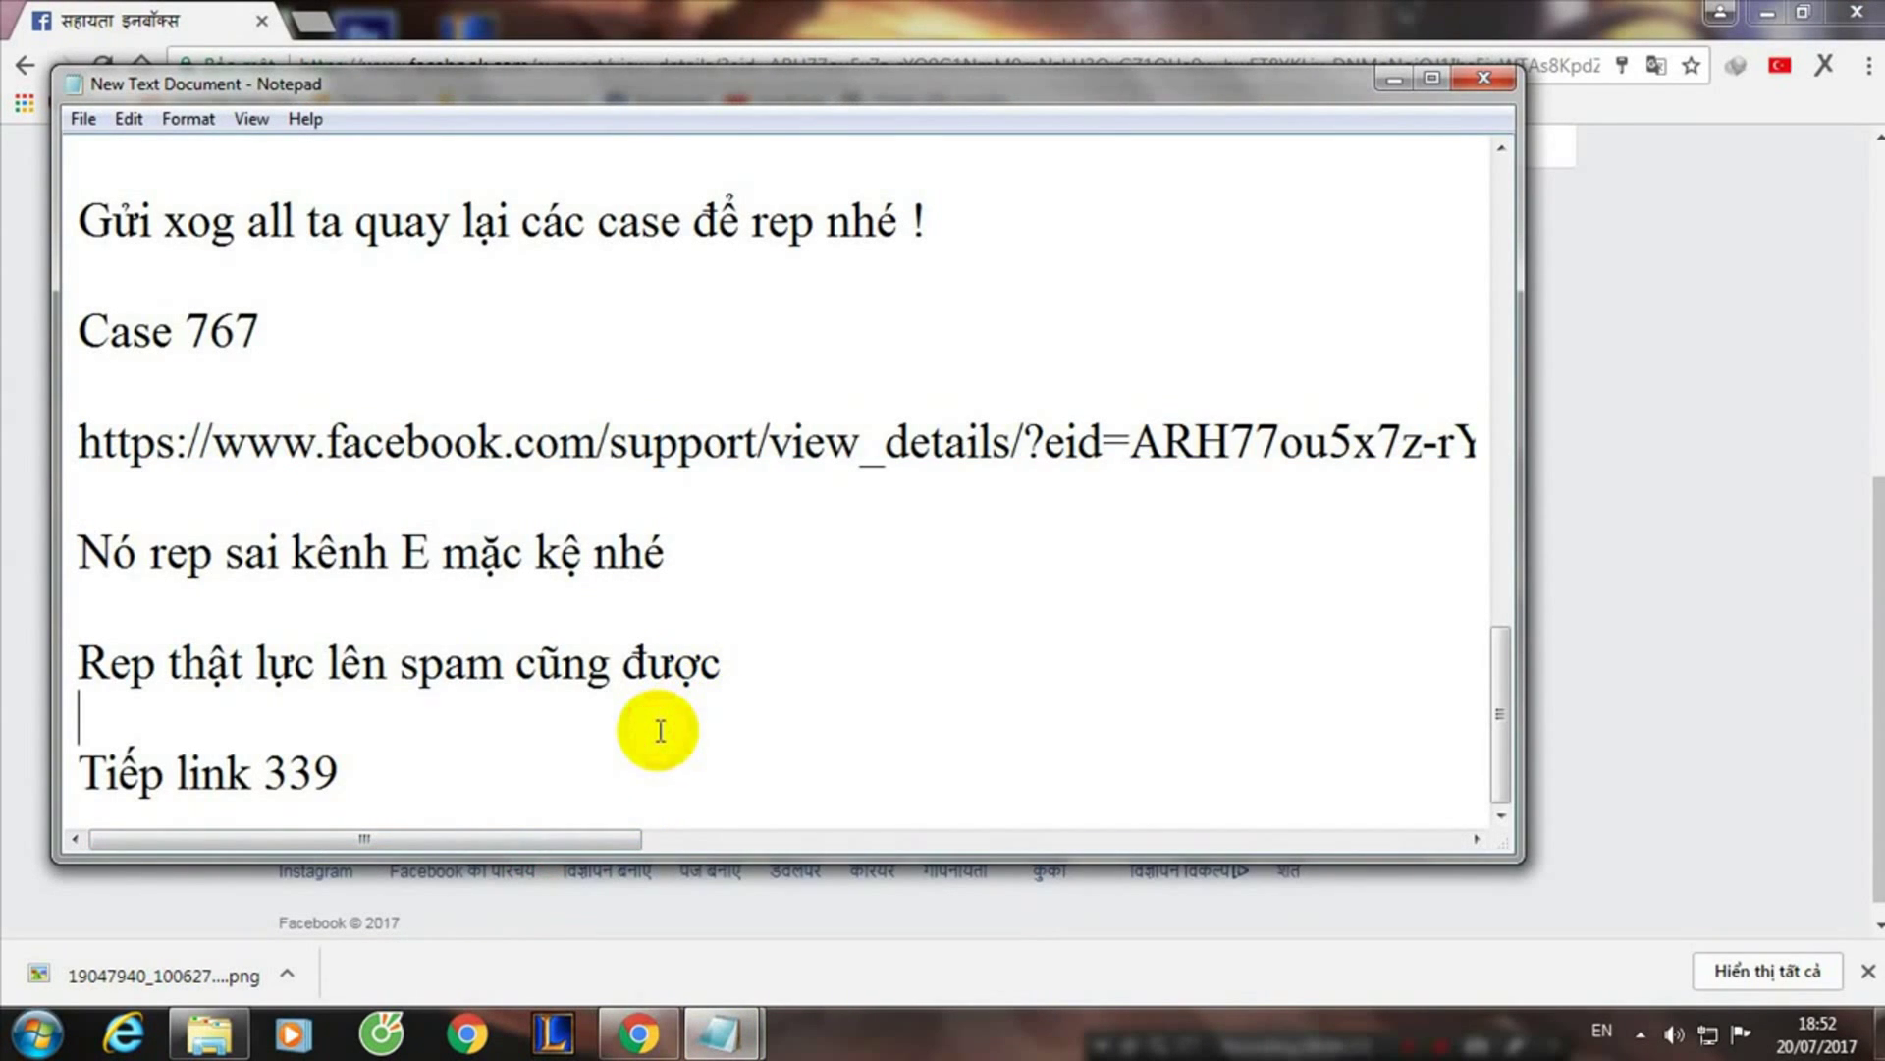
pyautogui.click(660, 785)
pyautogui.press('Return')
pyautogui.press('Return')
pyautogui.write('Đó !')
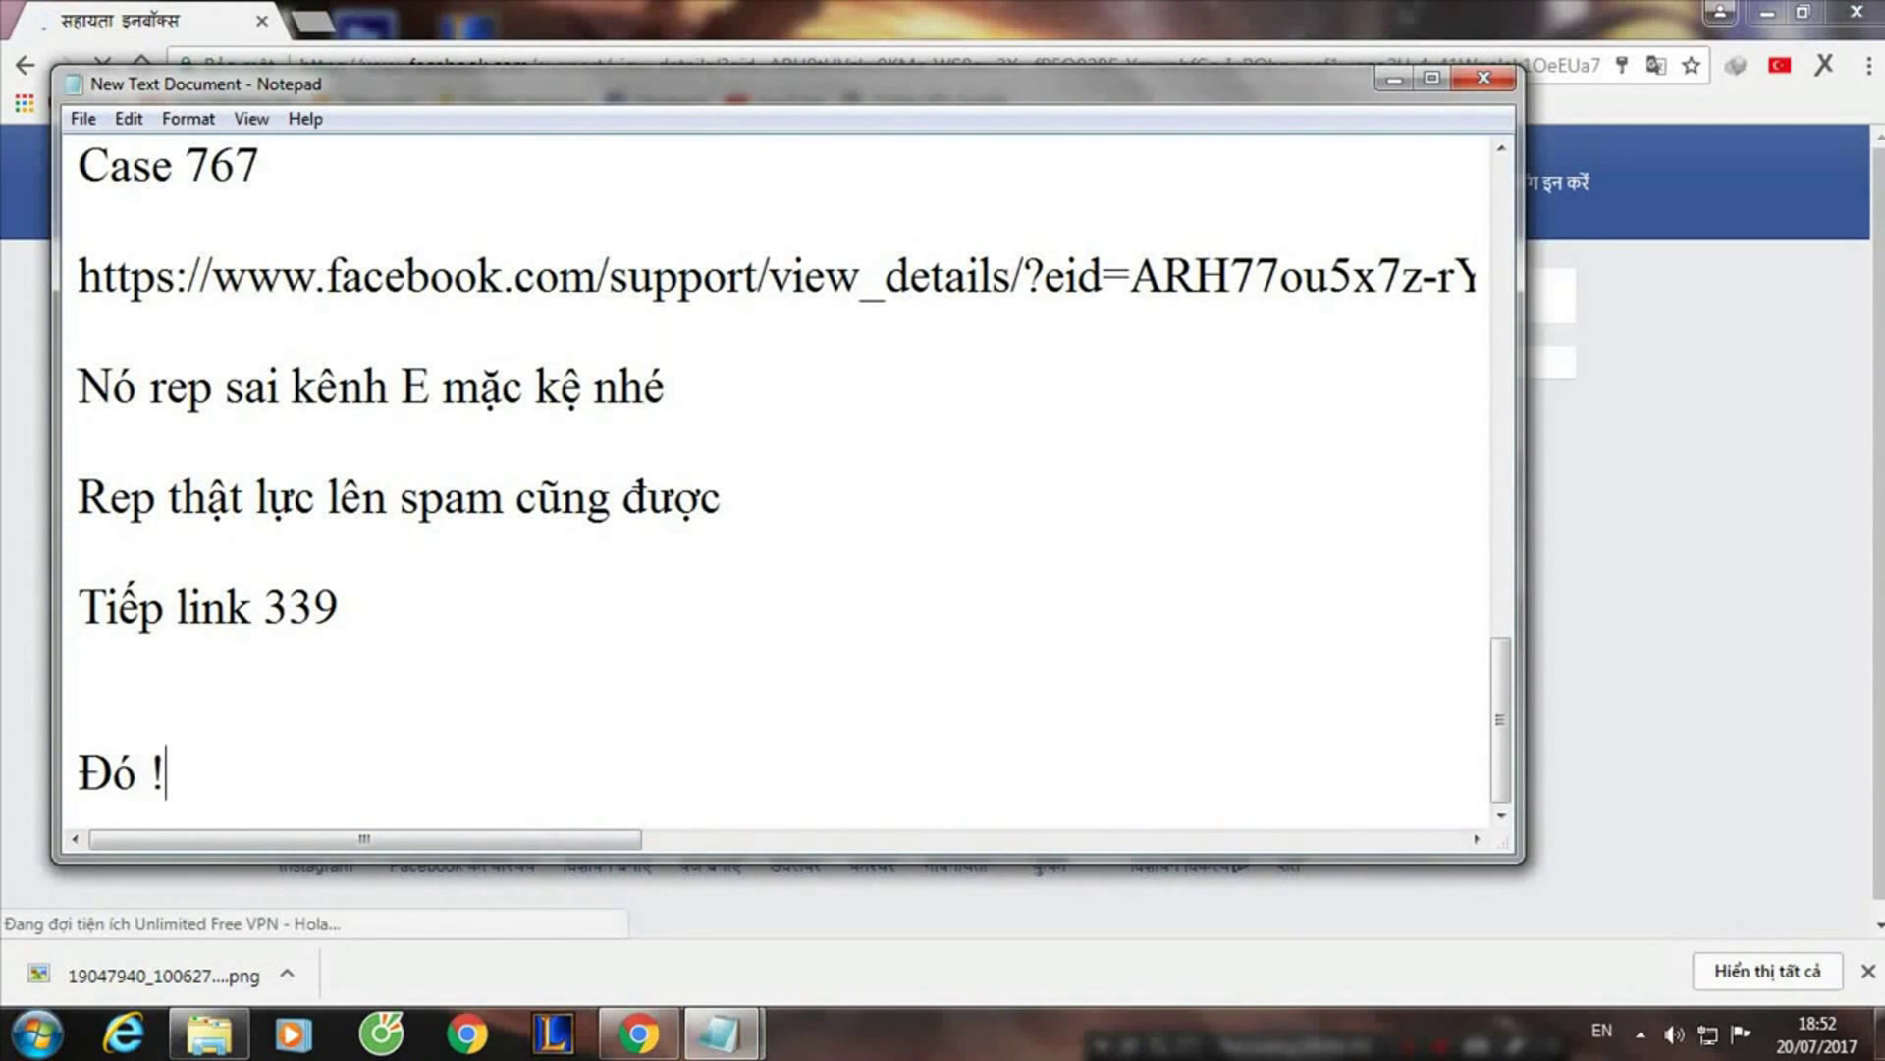
pyautogui.write(' Xong All')
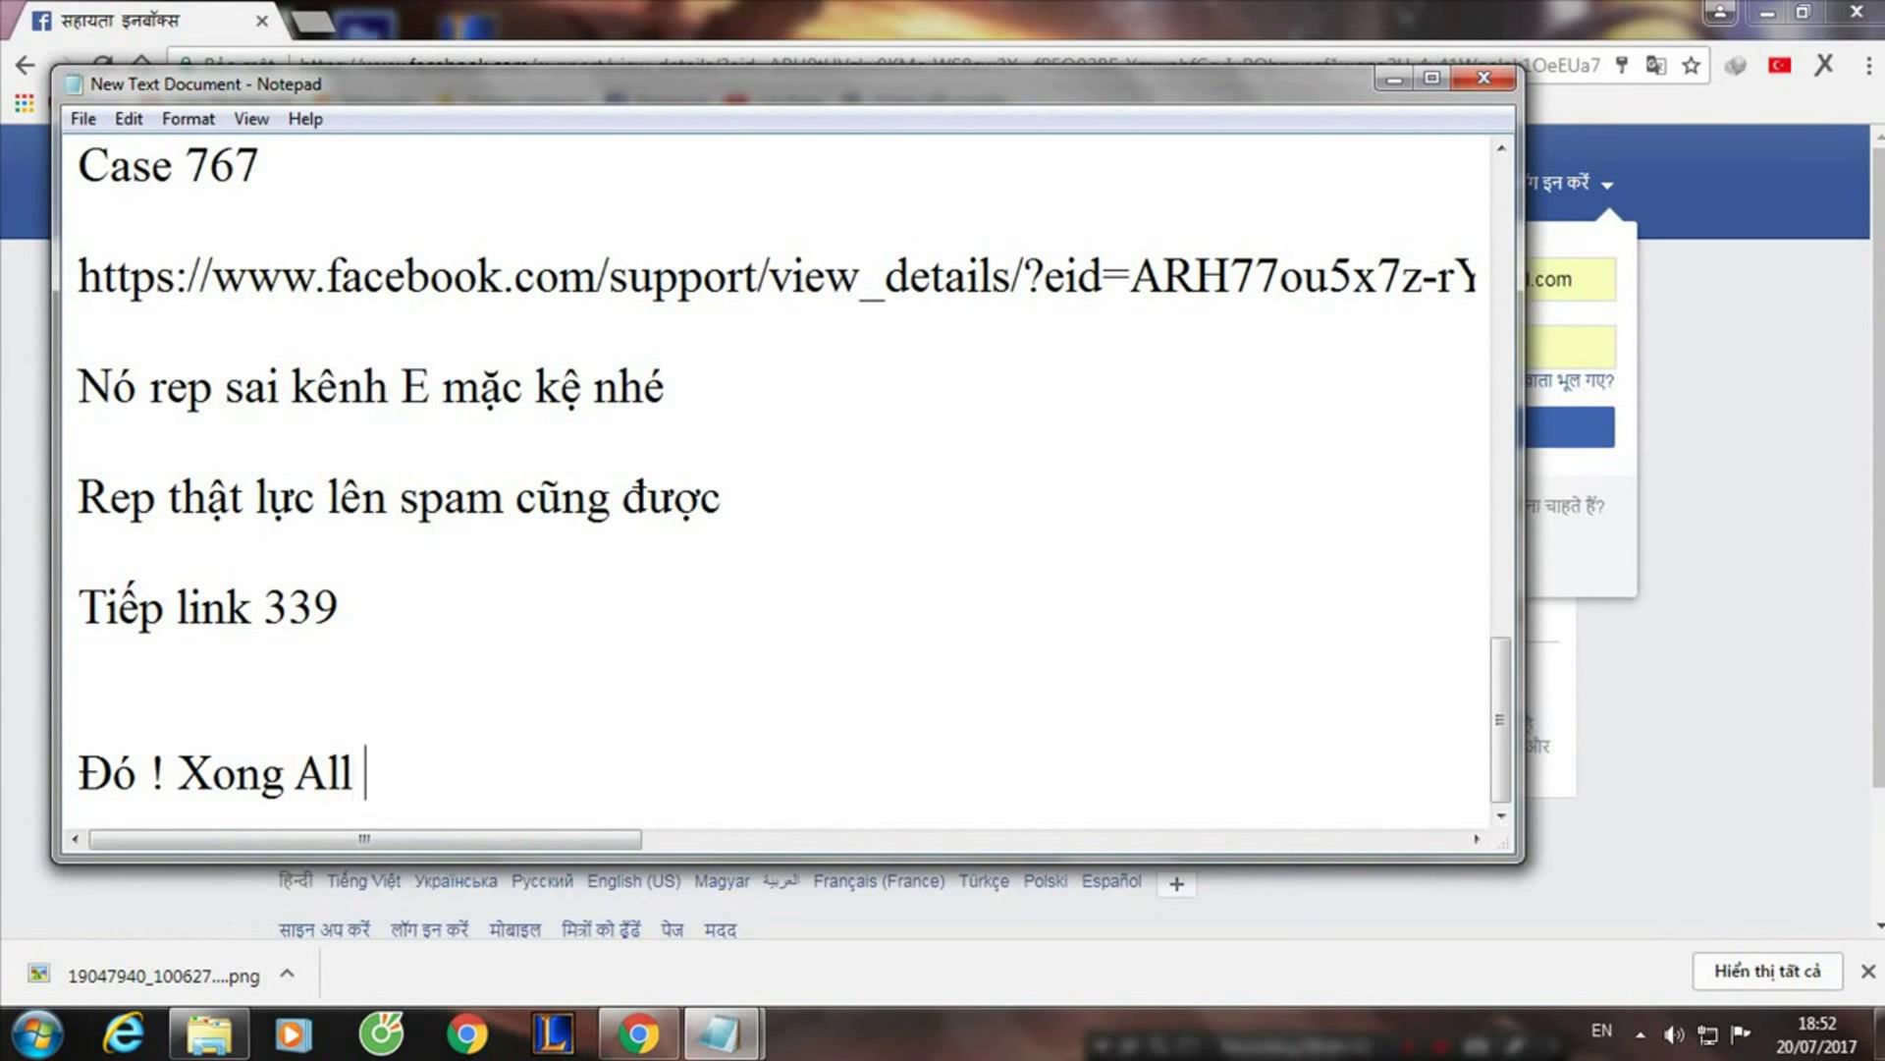
pyautogui.write('ắt hh')
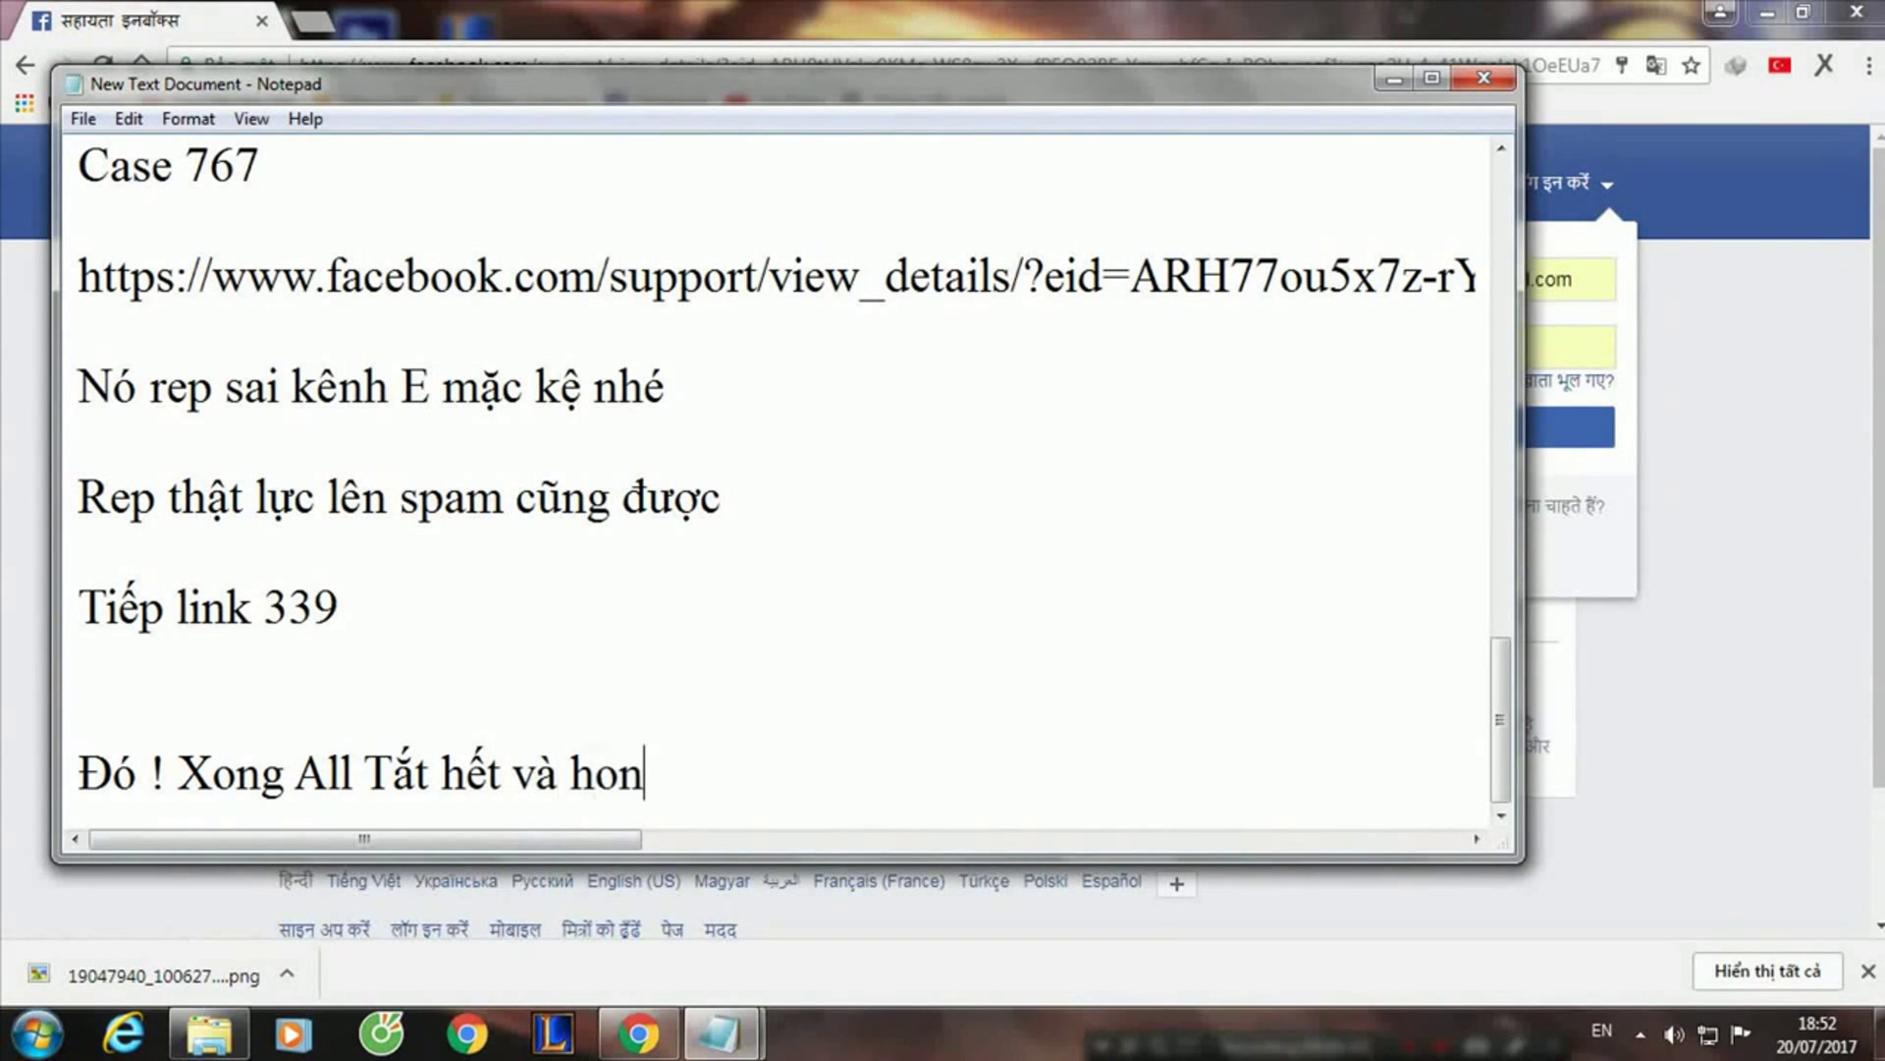
pyautogui.write('gs ')
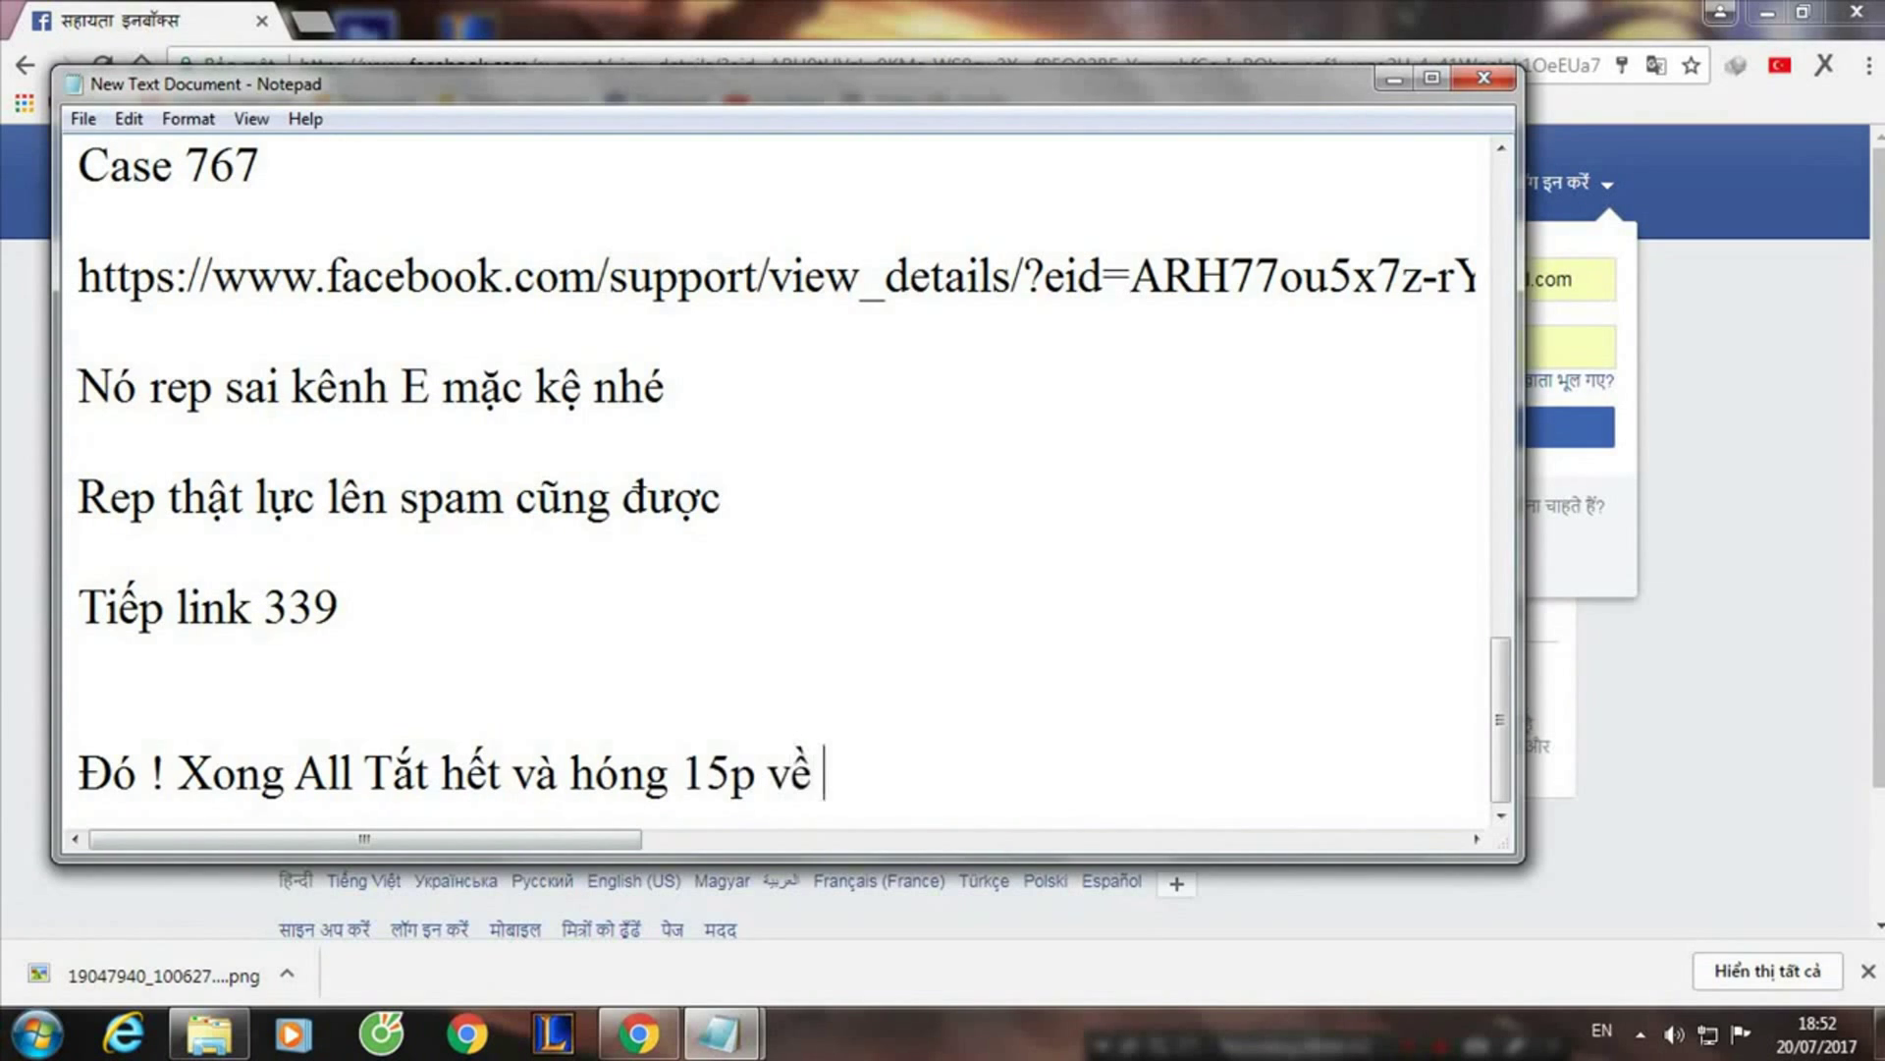
pyautogui.write('D')
pyautogui.press('Return')
pyautogui.press('Return')
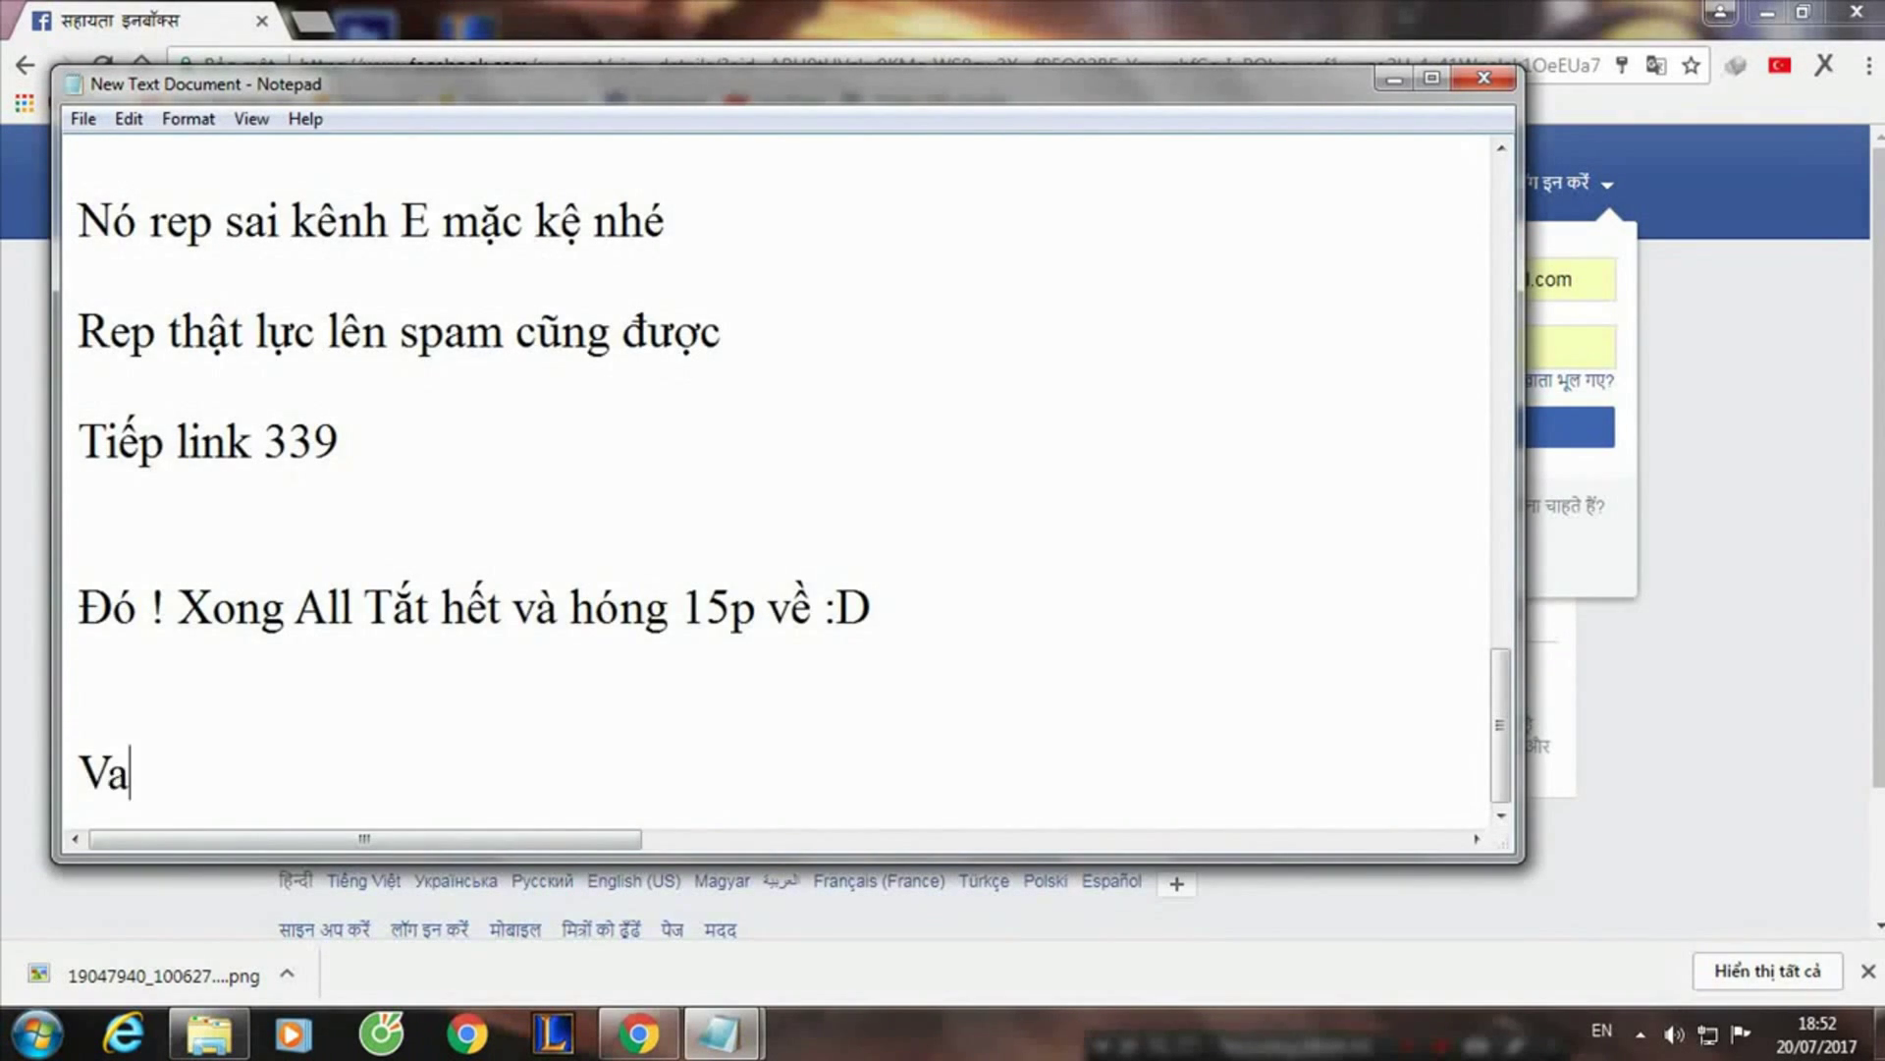
pyautogui.write('u không về thì')
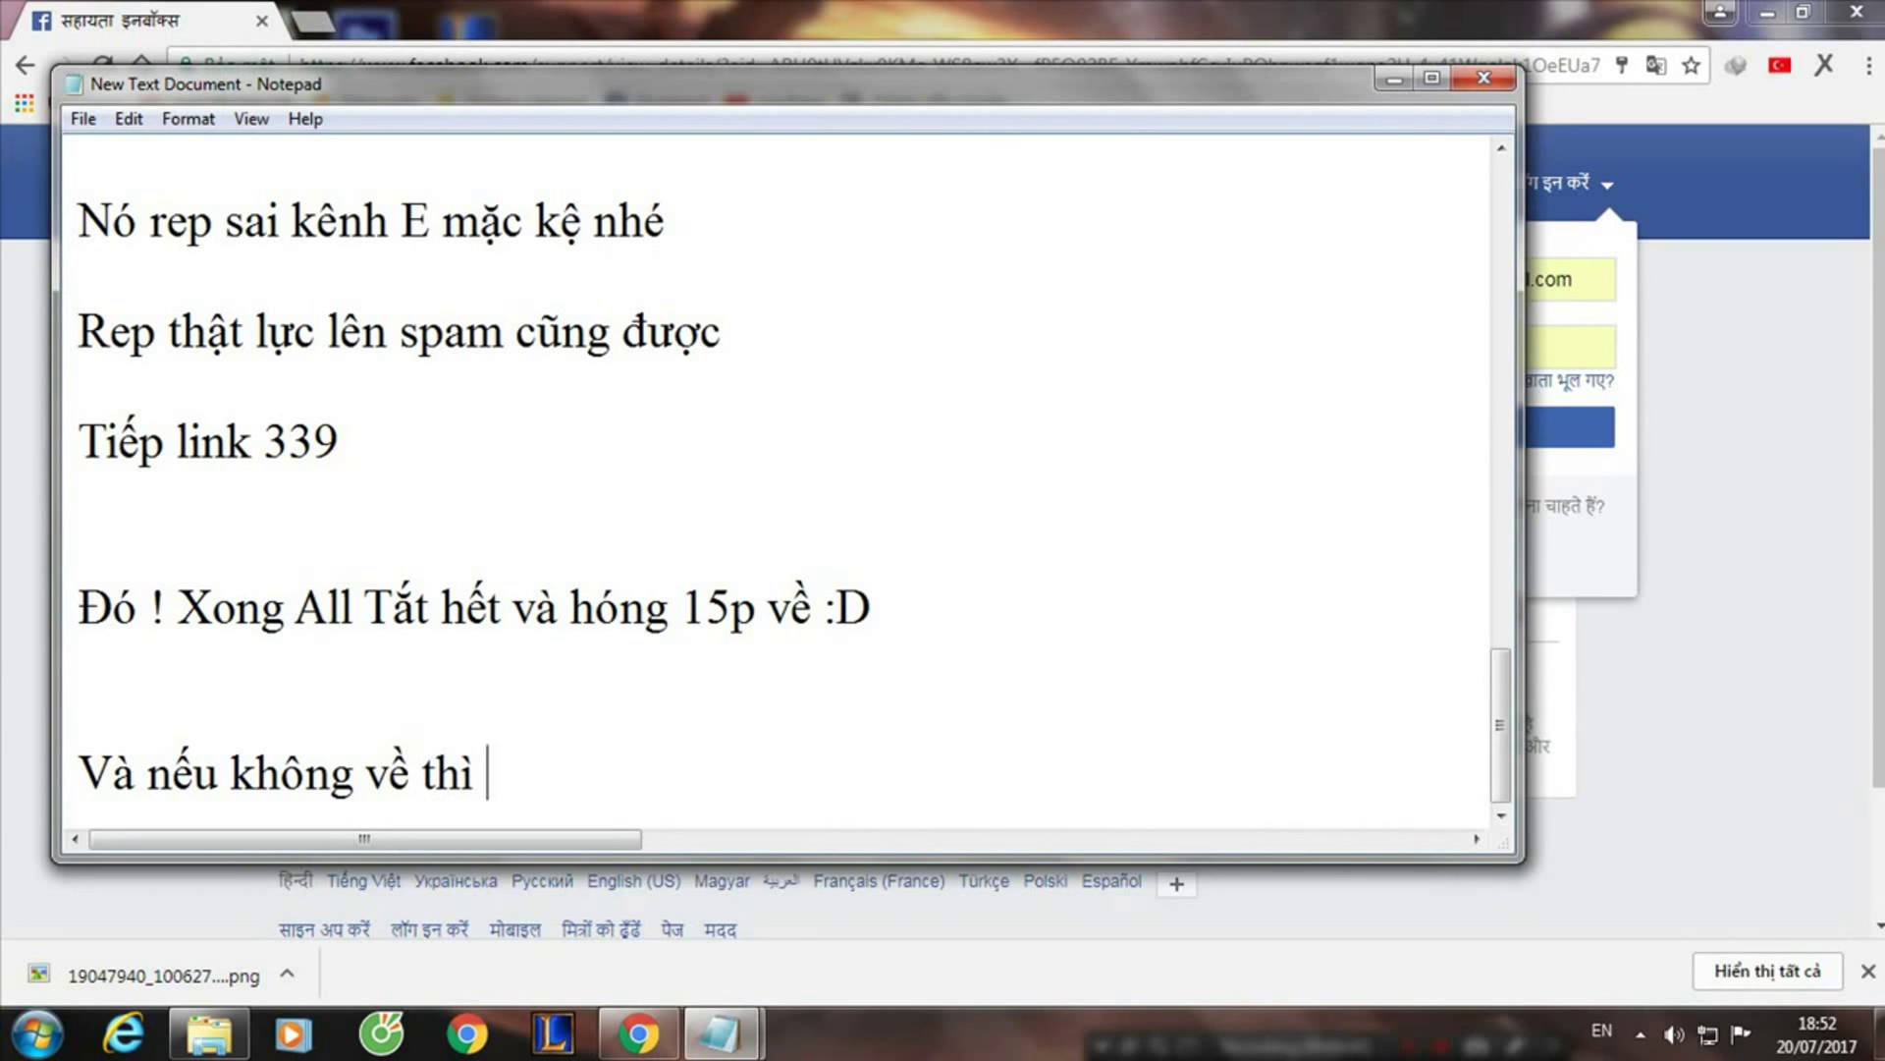
pyautogui.write('AE cu')
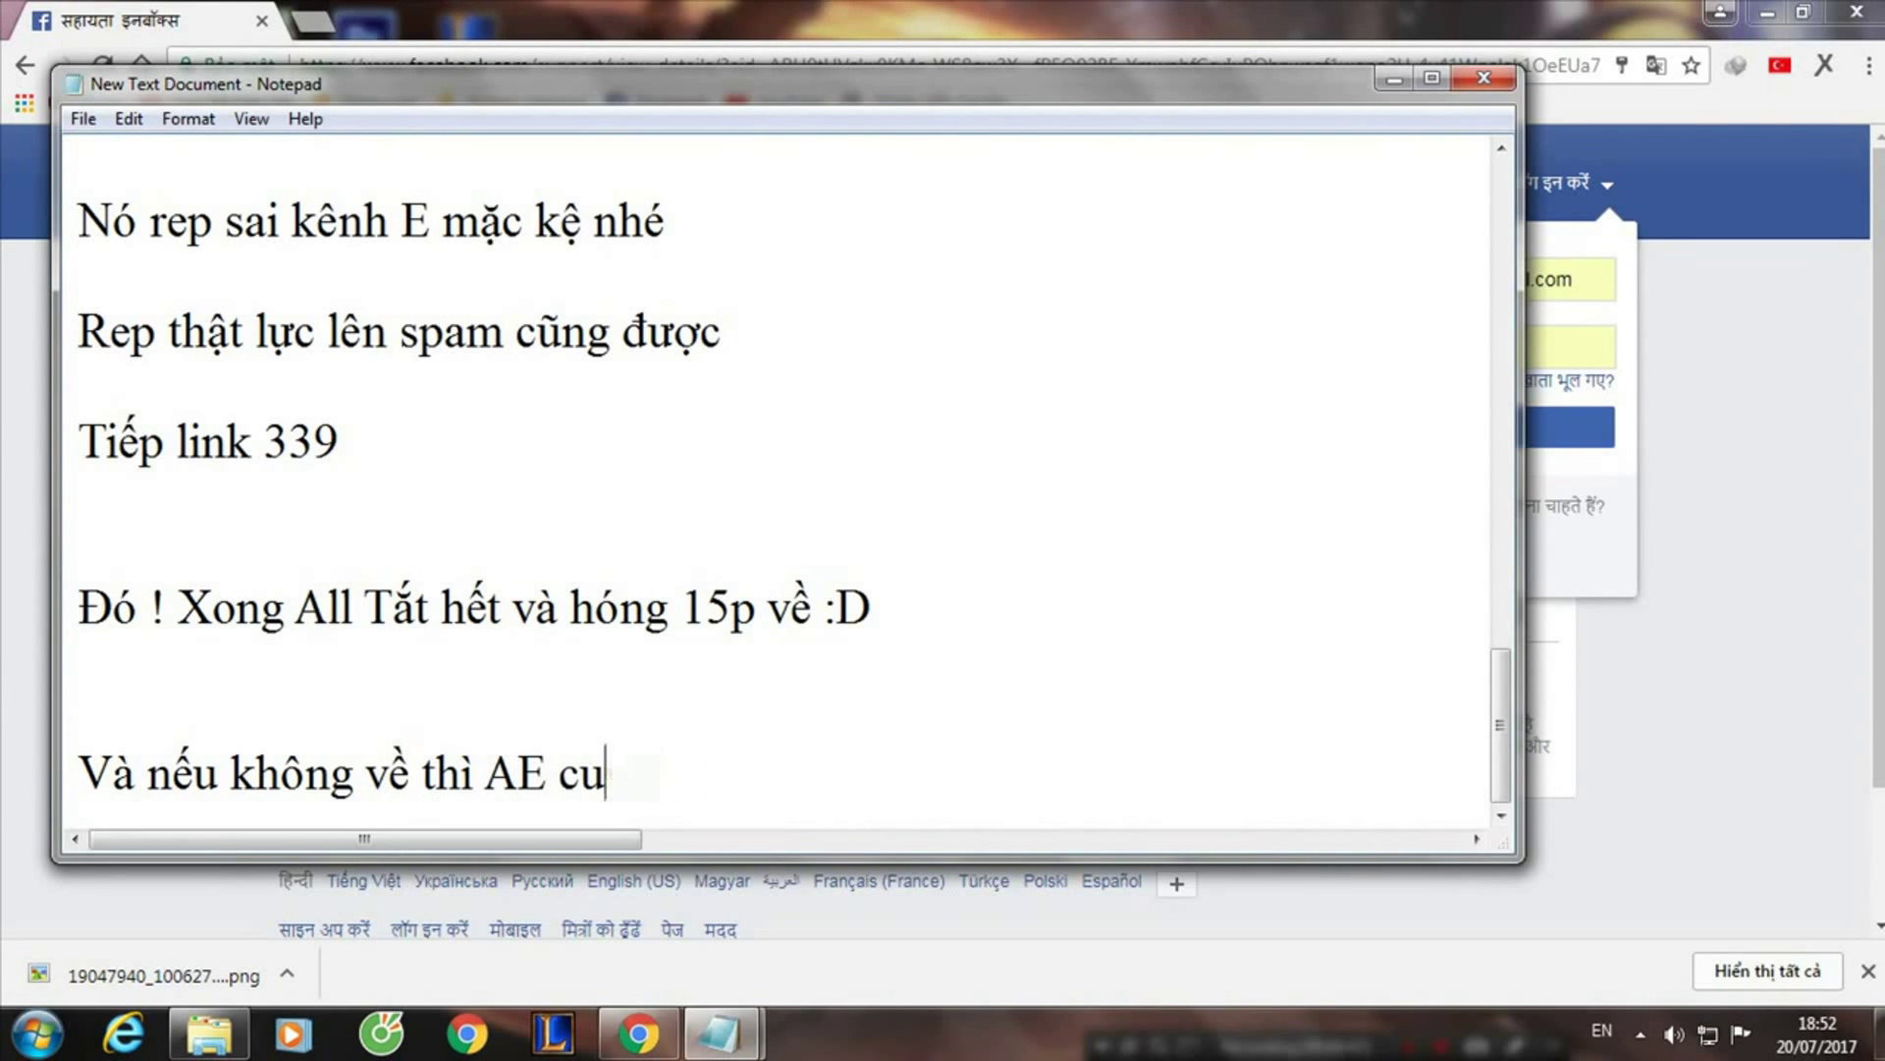
pyautogui.write(' spam lại nó')
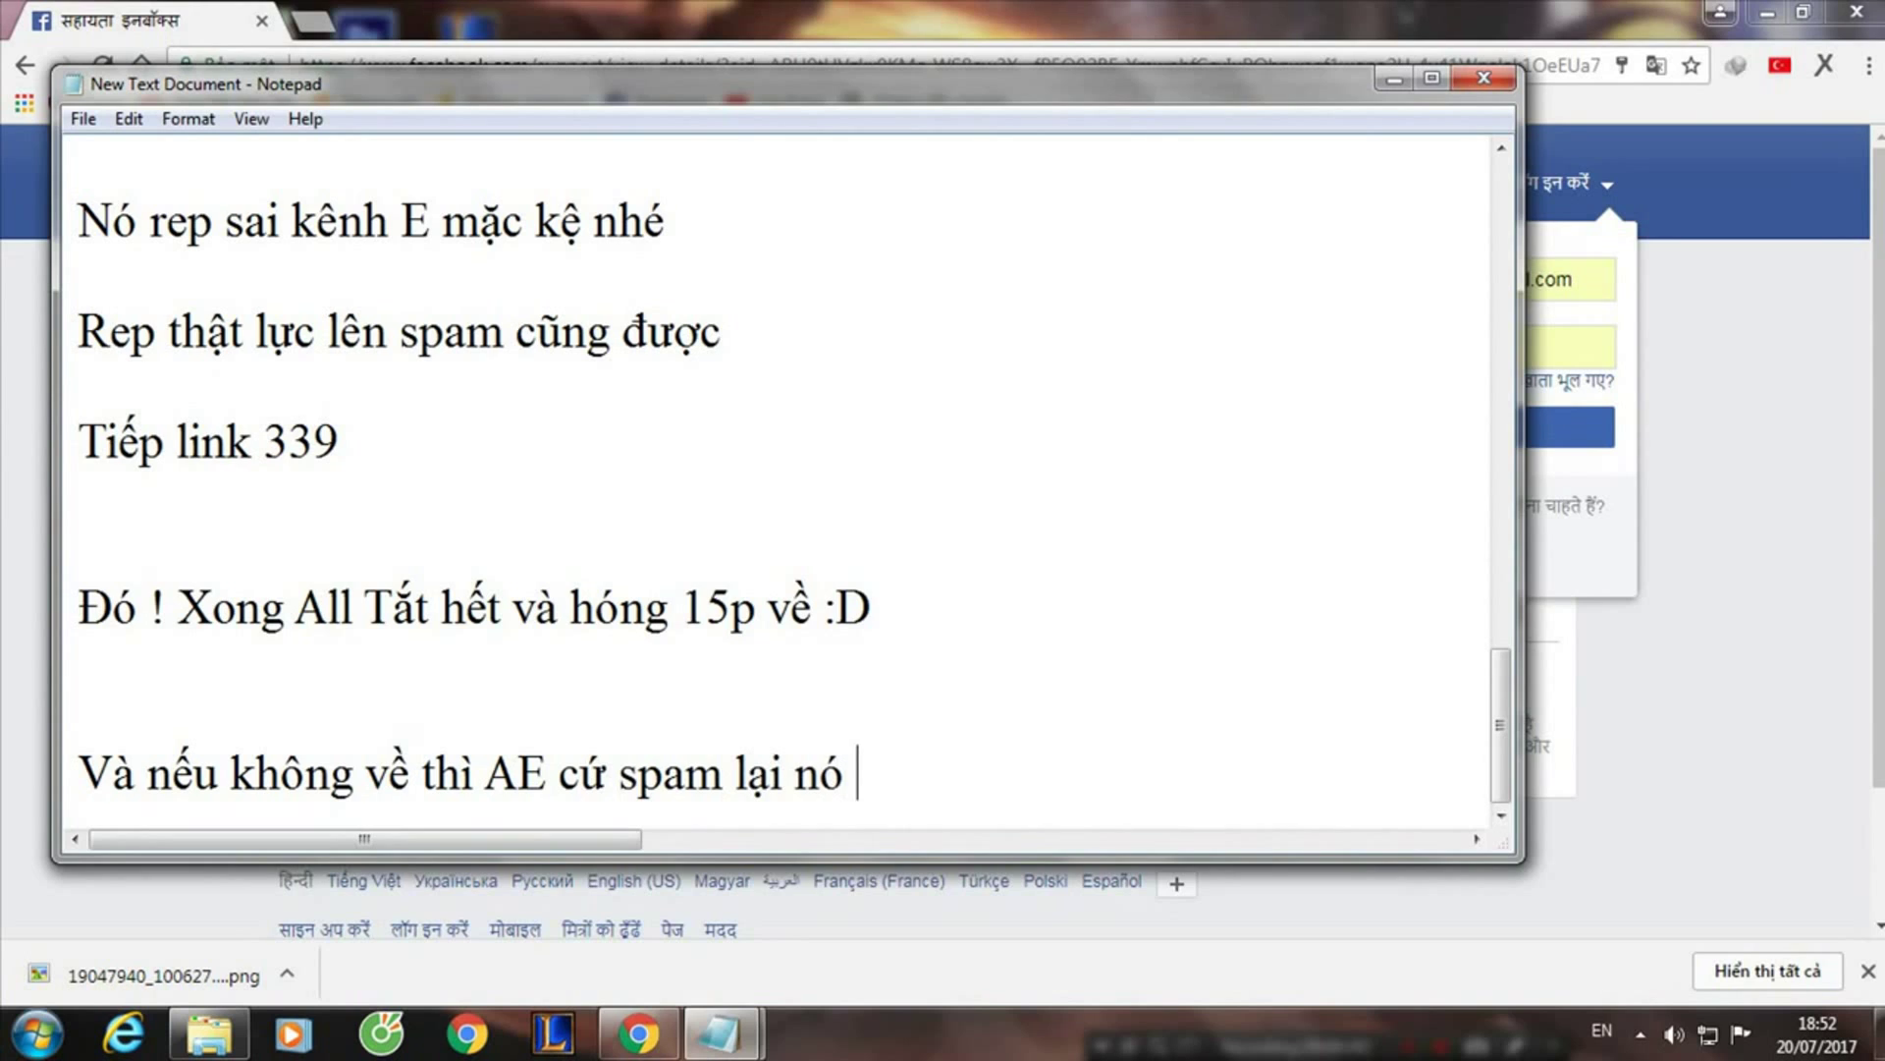
pyautogui.write('pam nát')
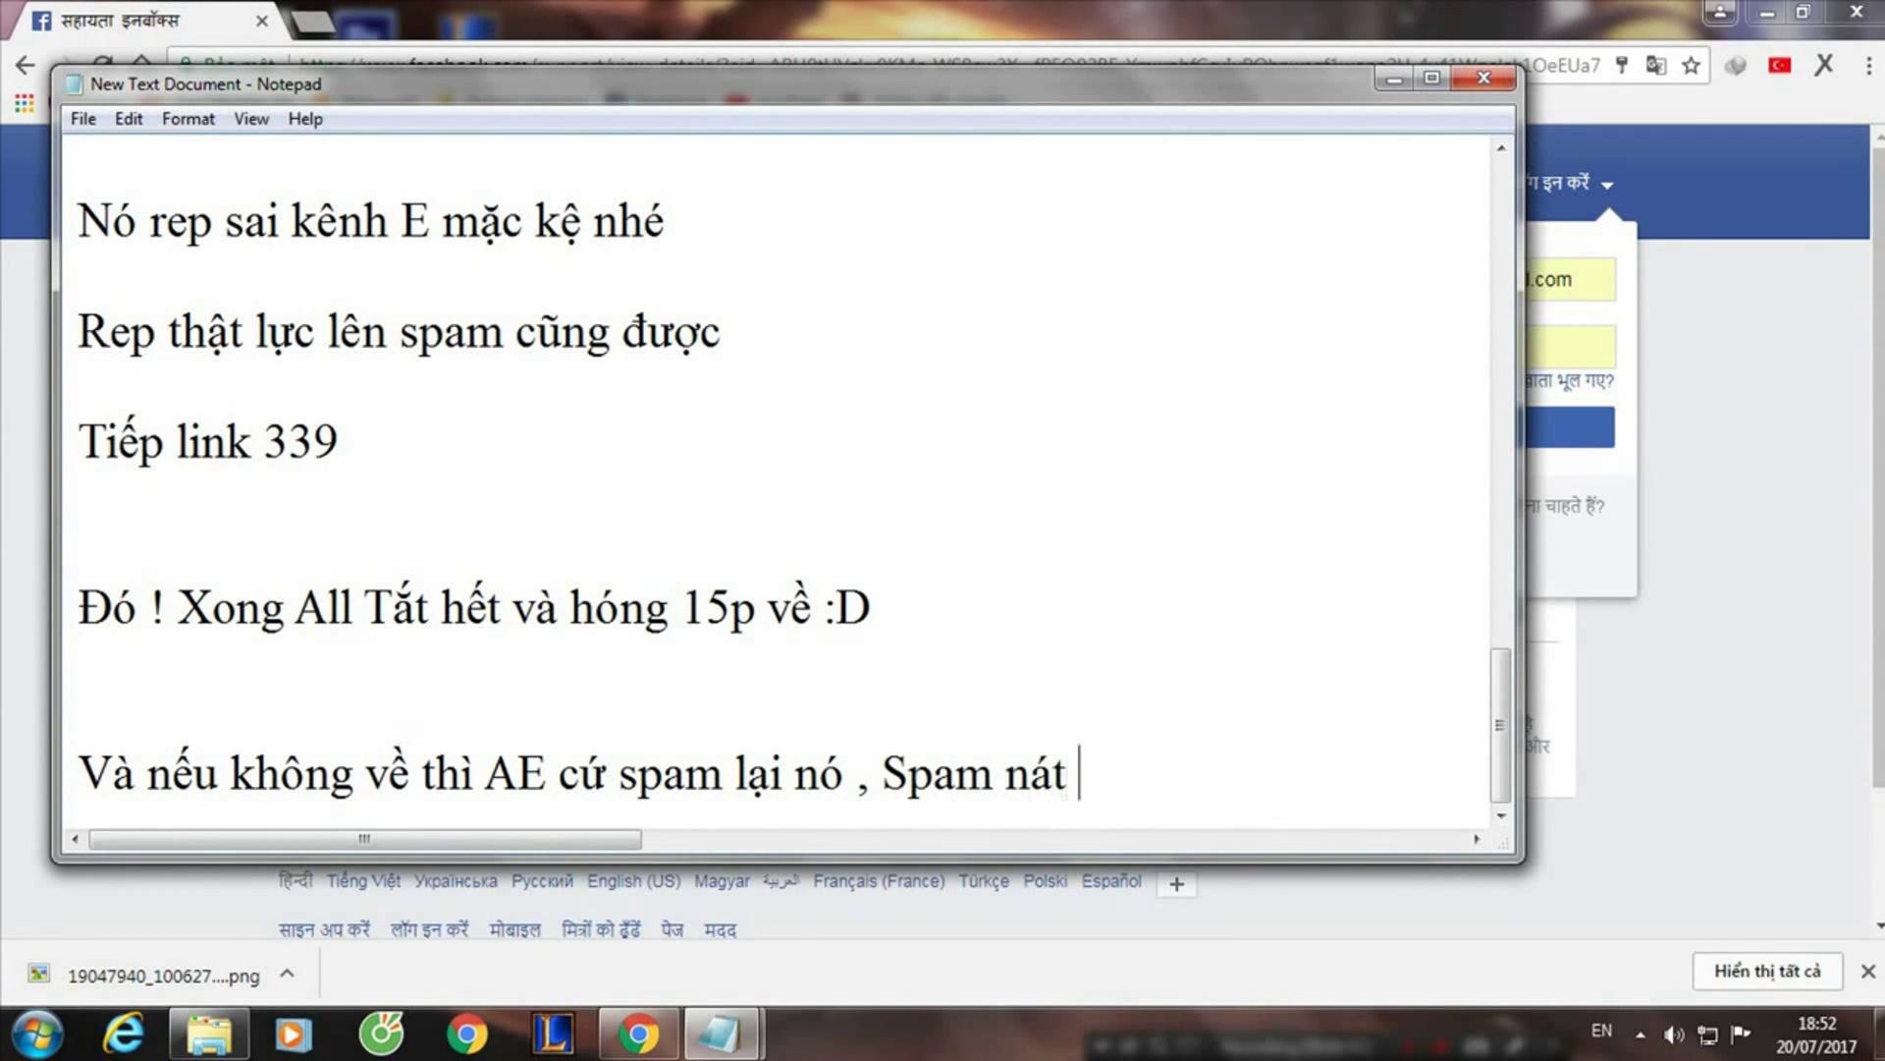
pyautogui.write('ng đ')
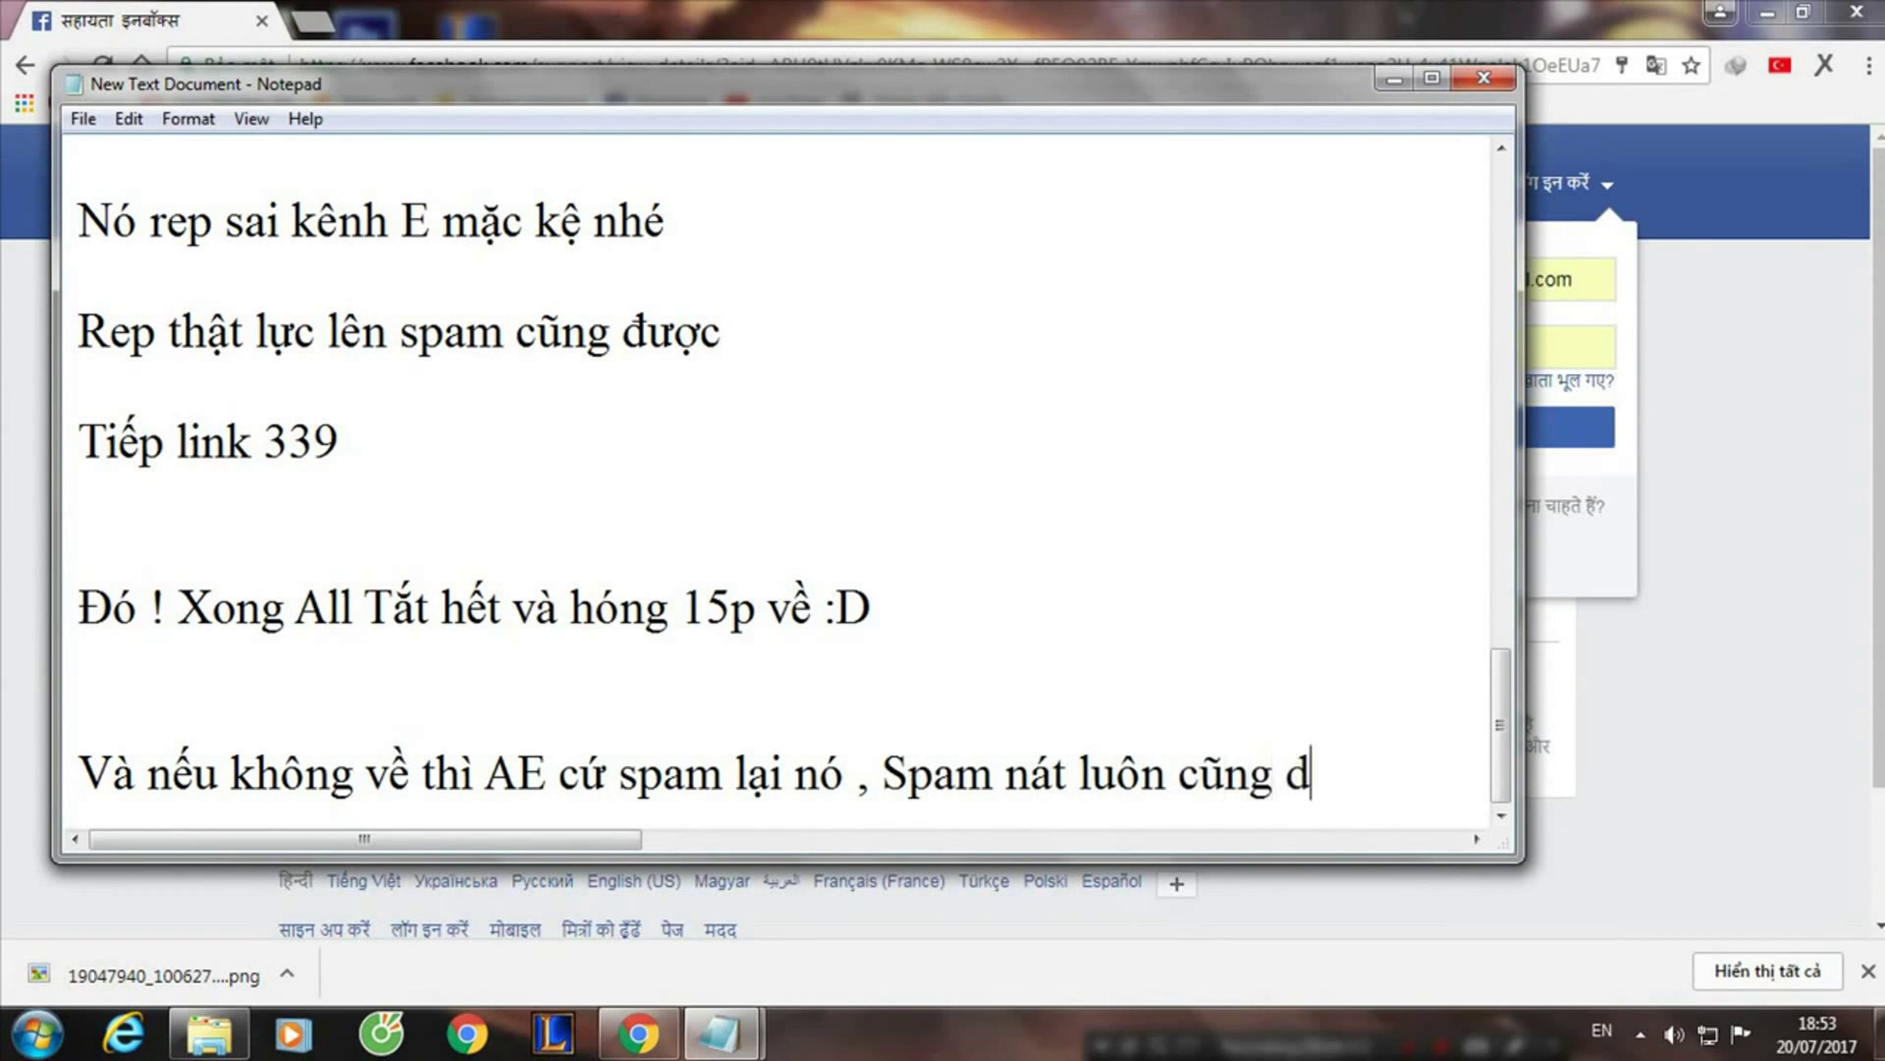
pyautogui.write('ược')
pyautogui.press('Return')
pyautogui.press('Return')
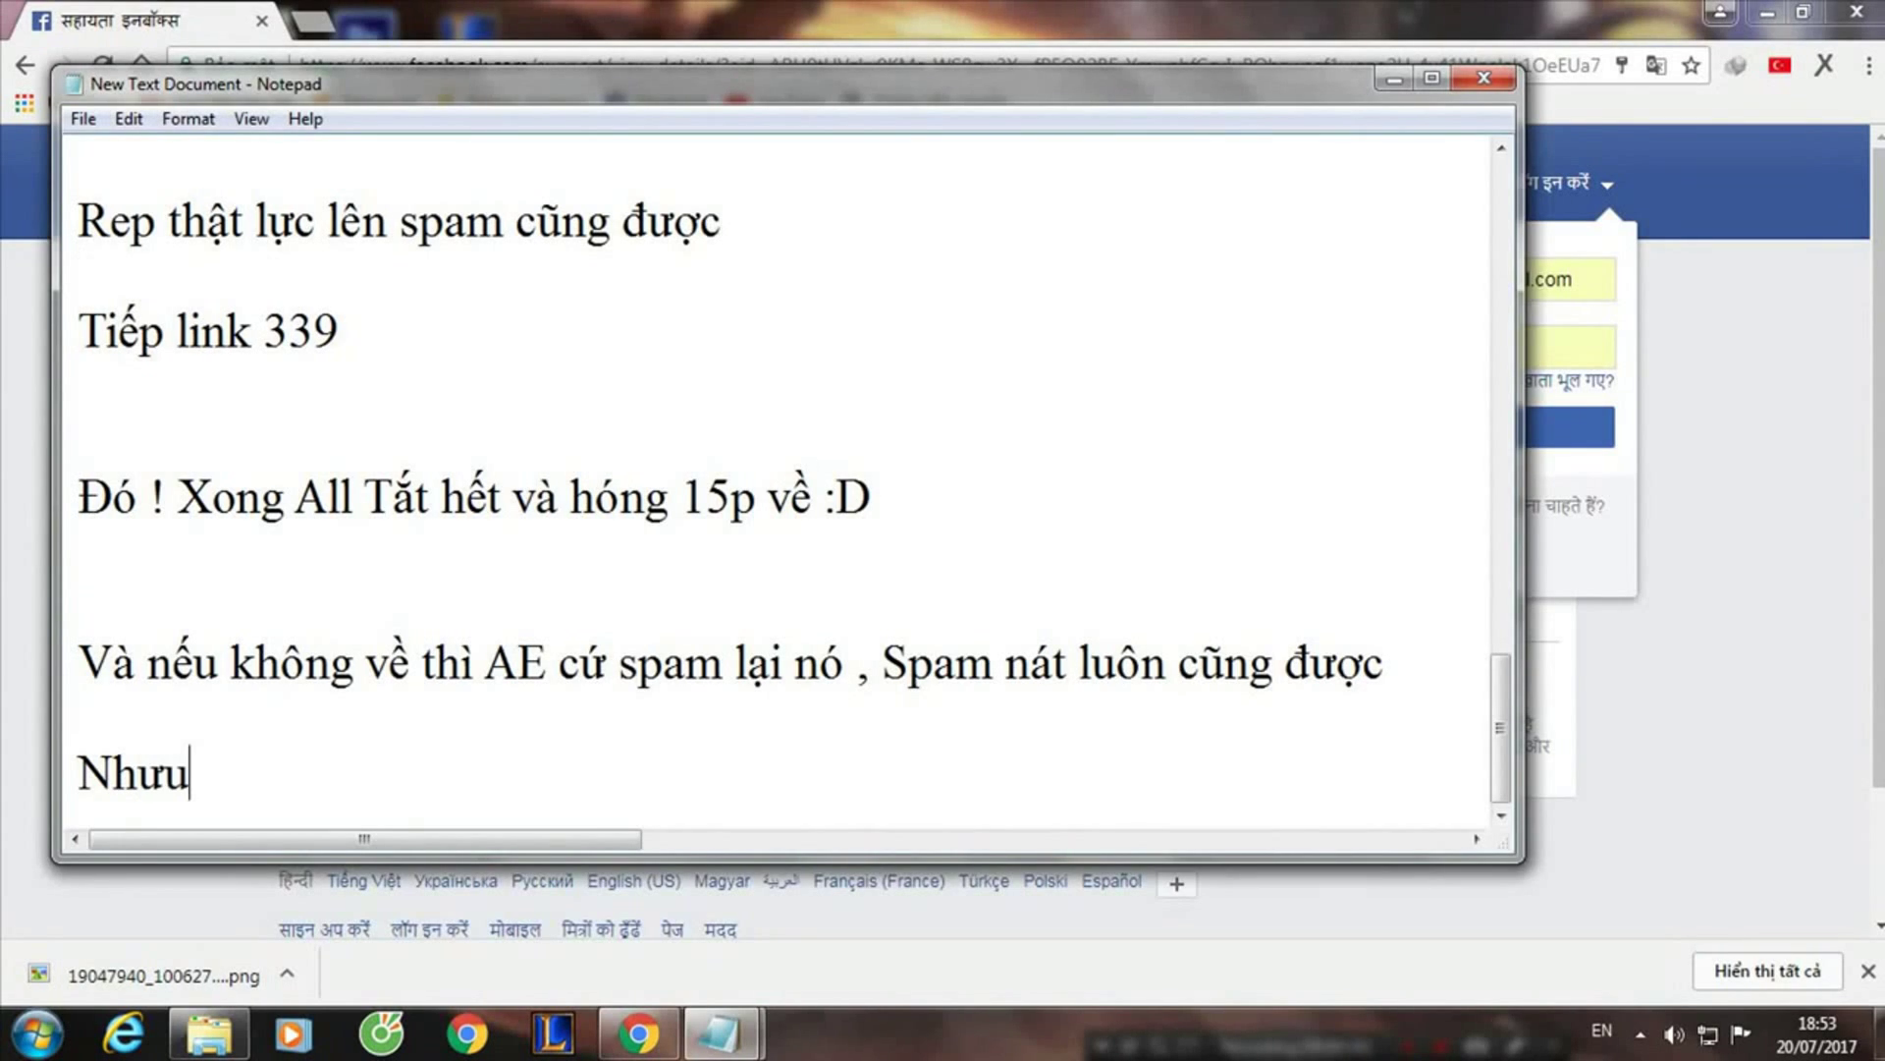
# Add lines advising to re-spam appeals only with a real or convincing CMND
pyautogui.write('ng phải là M')
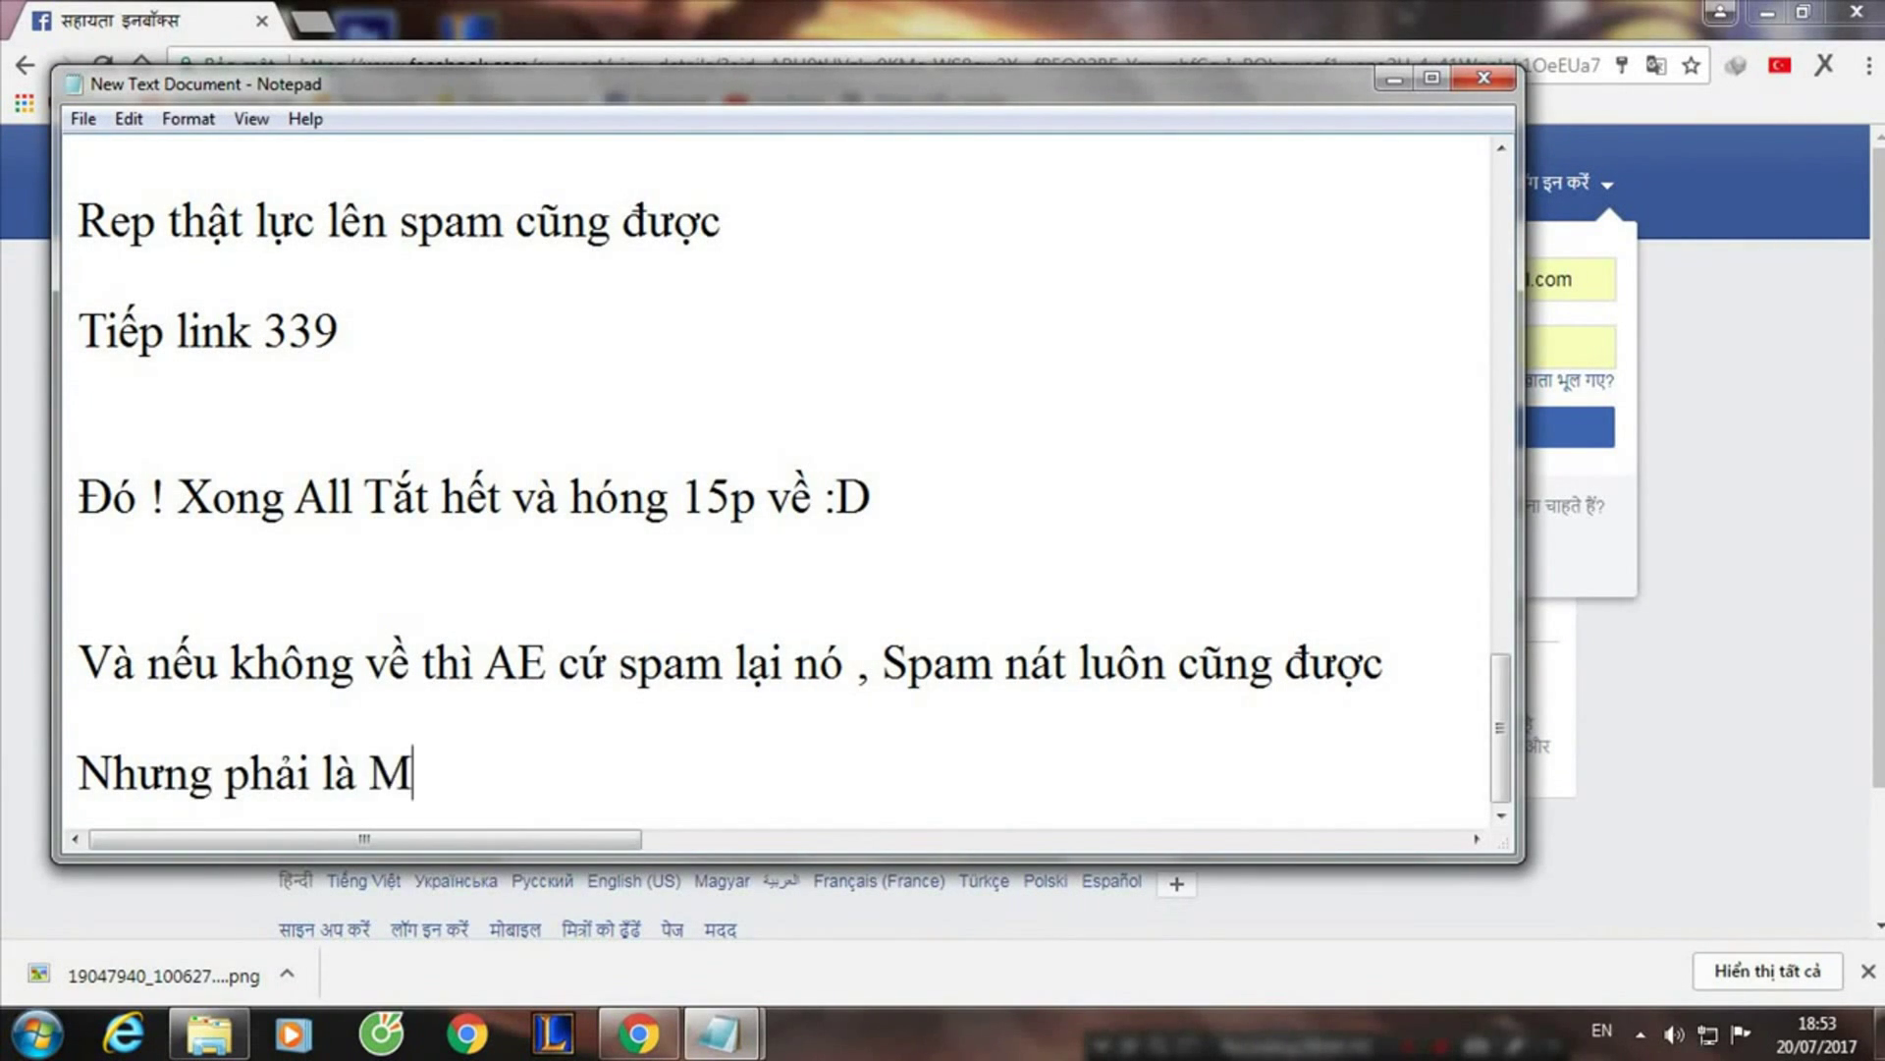
pyautogui.press('BackSpace')
pyautogui.write('CMND thật hoặc Fake')
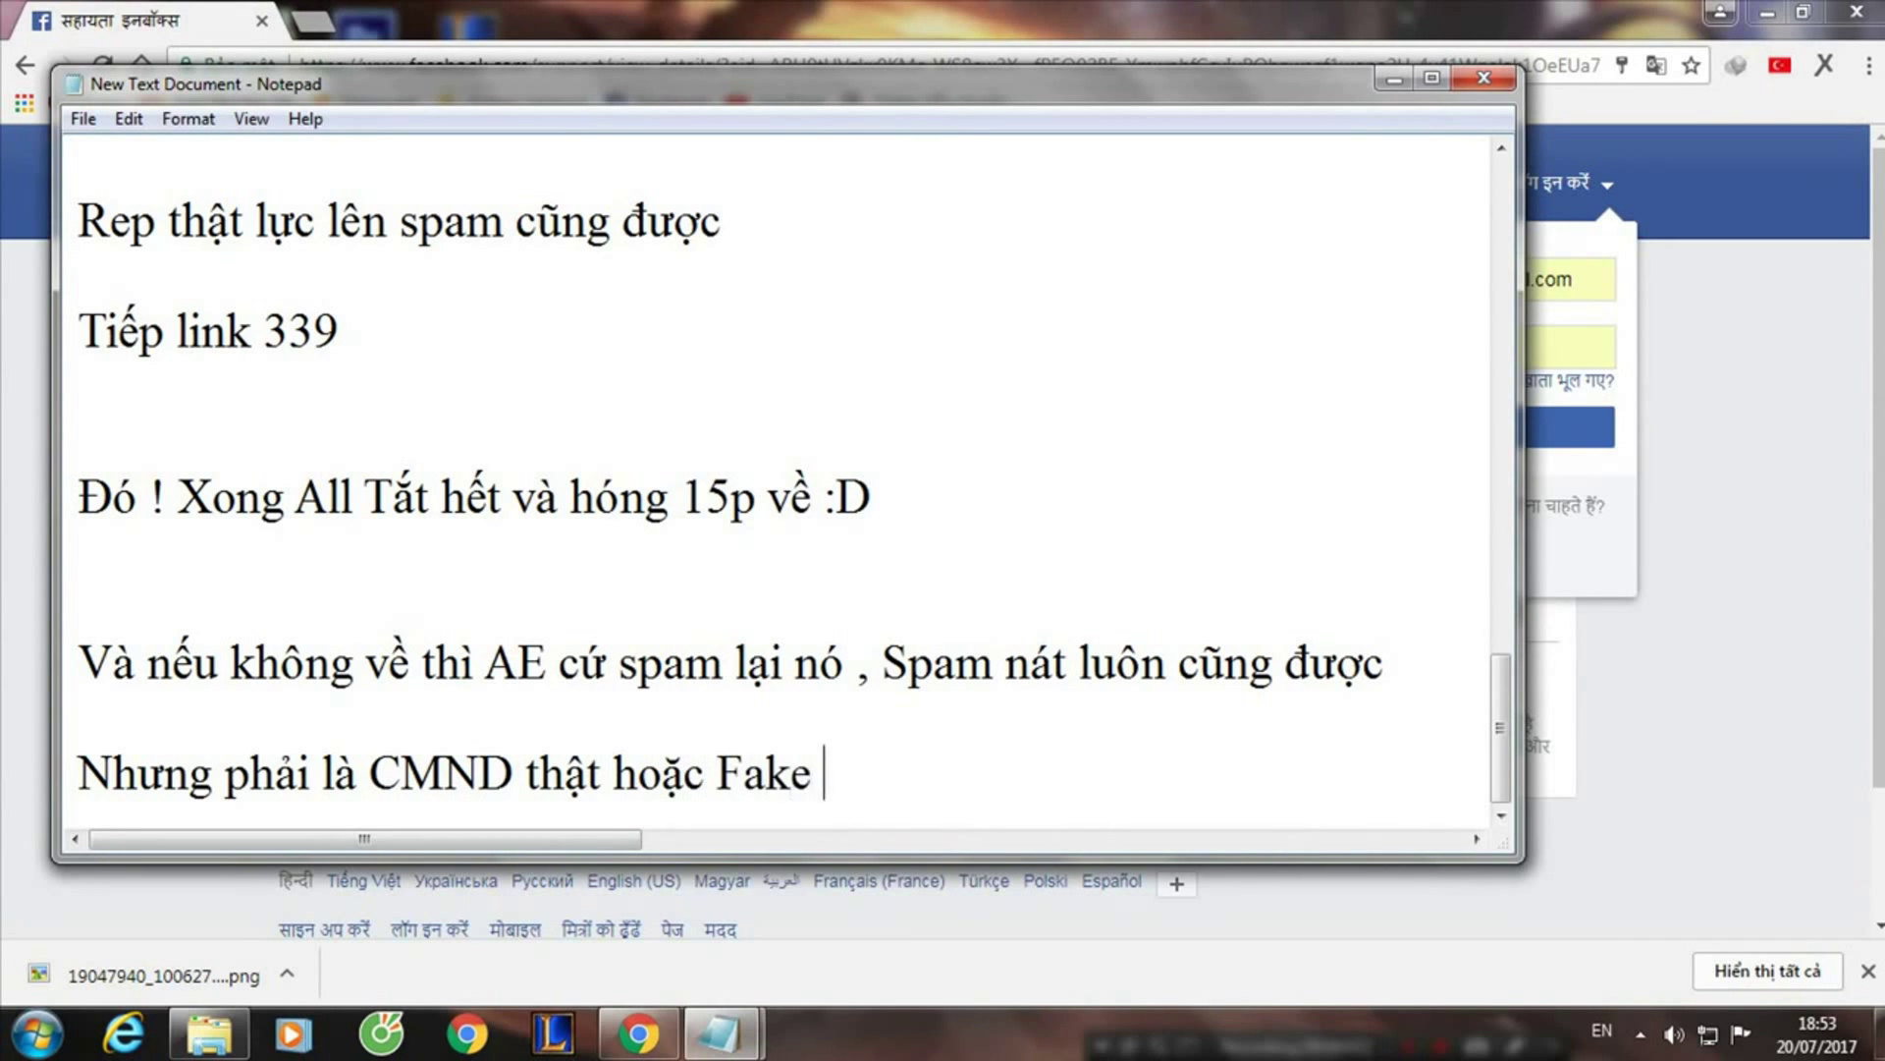
pyautogui.write('chua')
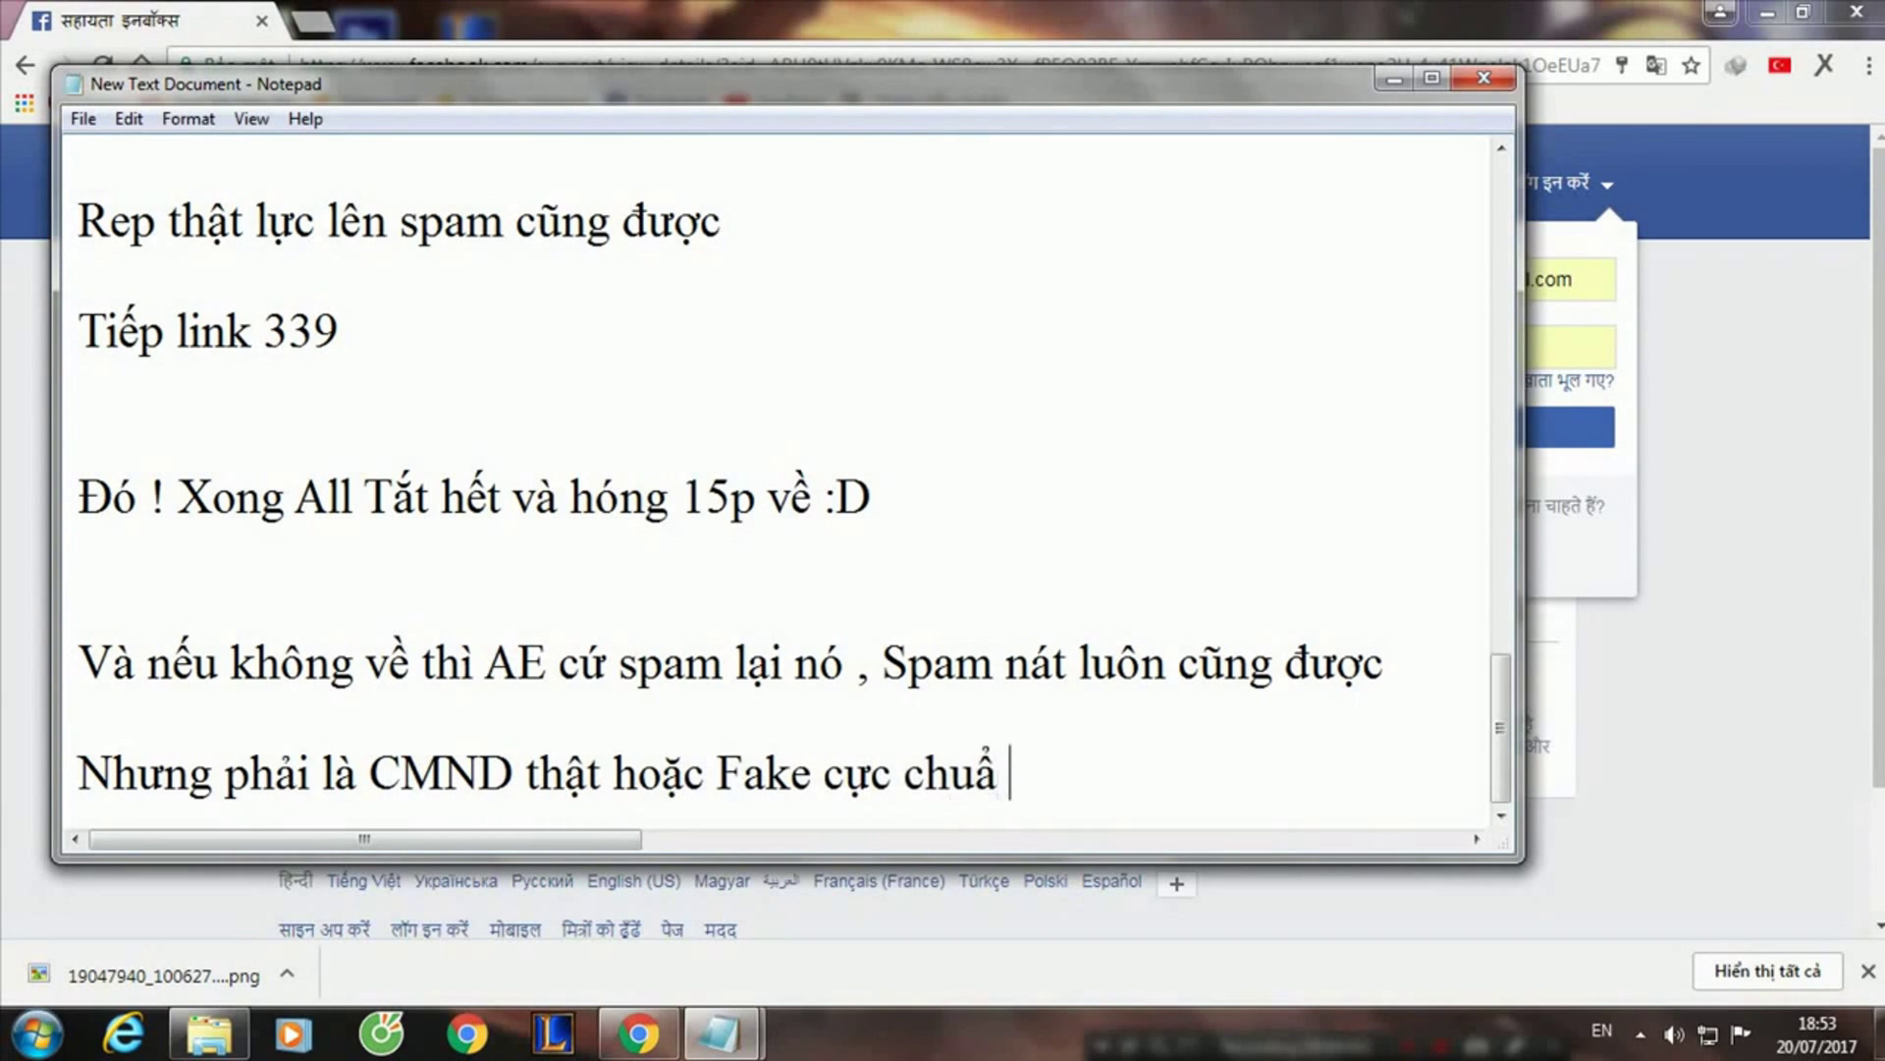
pyautogui.write('spam')
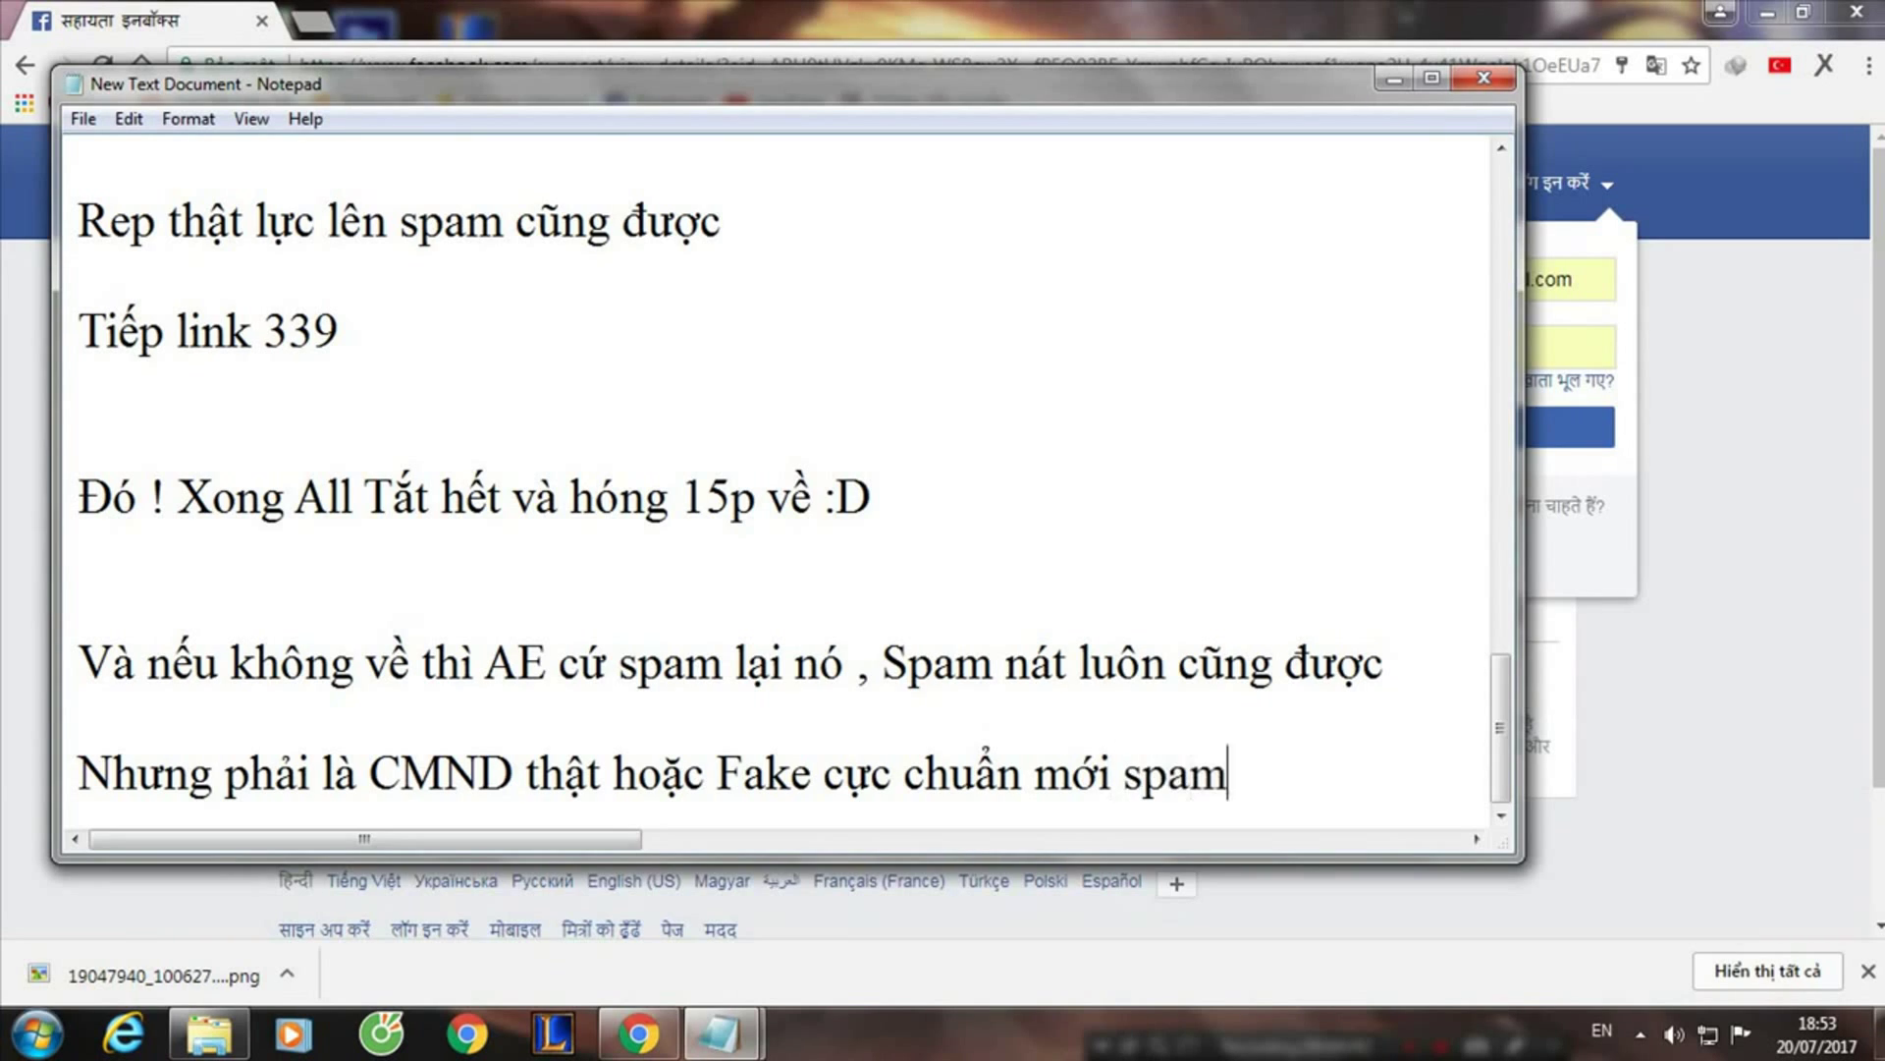
pyautogui.write('hé')
pyautogui.press('Return')
pyautogui.press('Return')
pyautogui.write('Nêu')
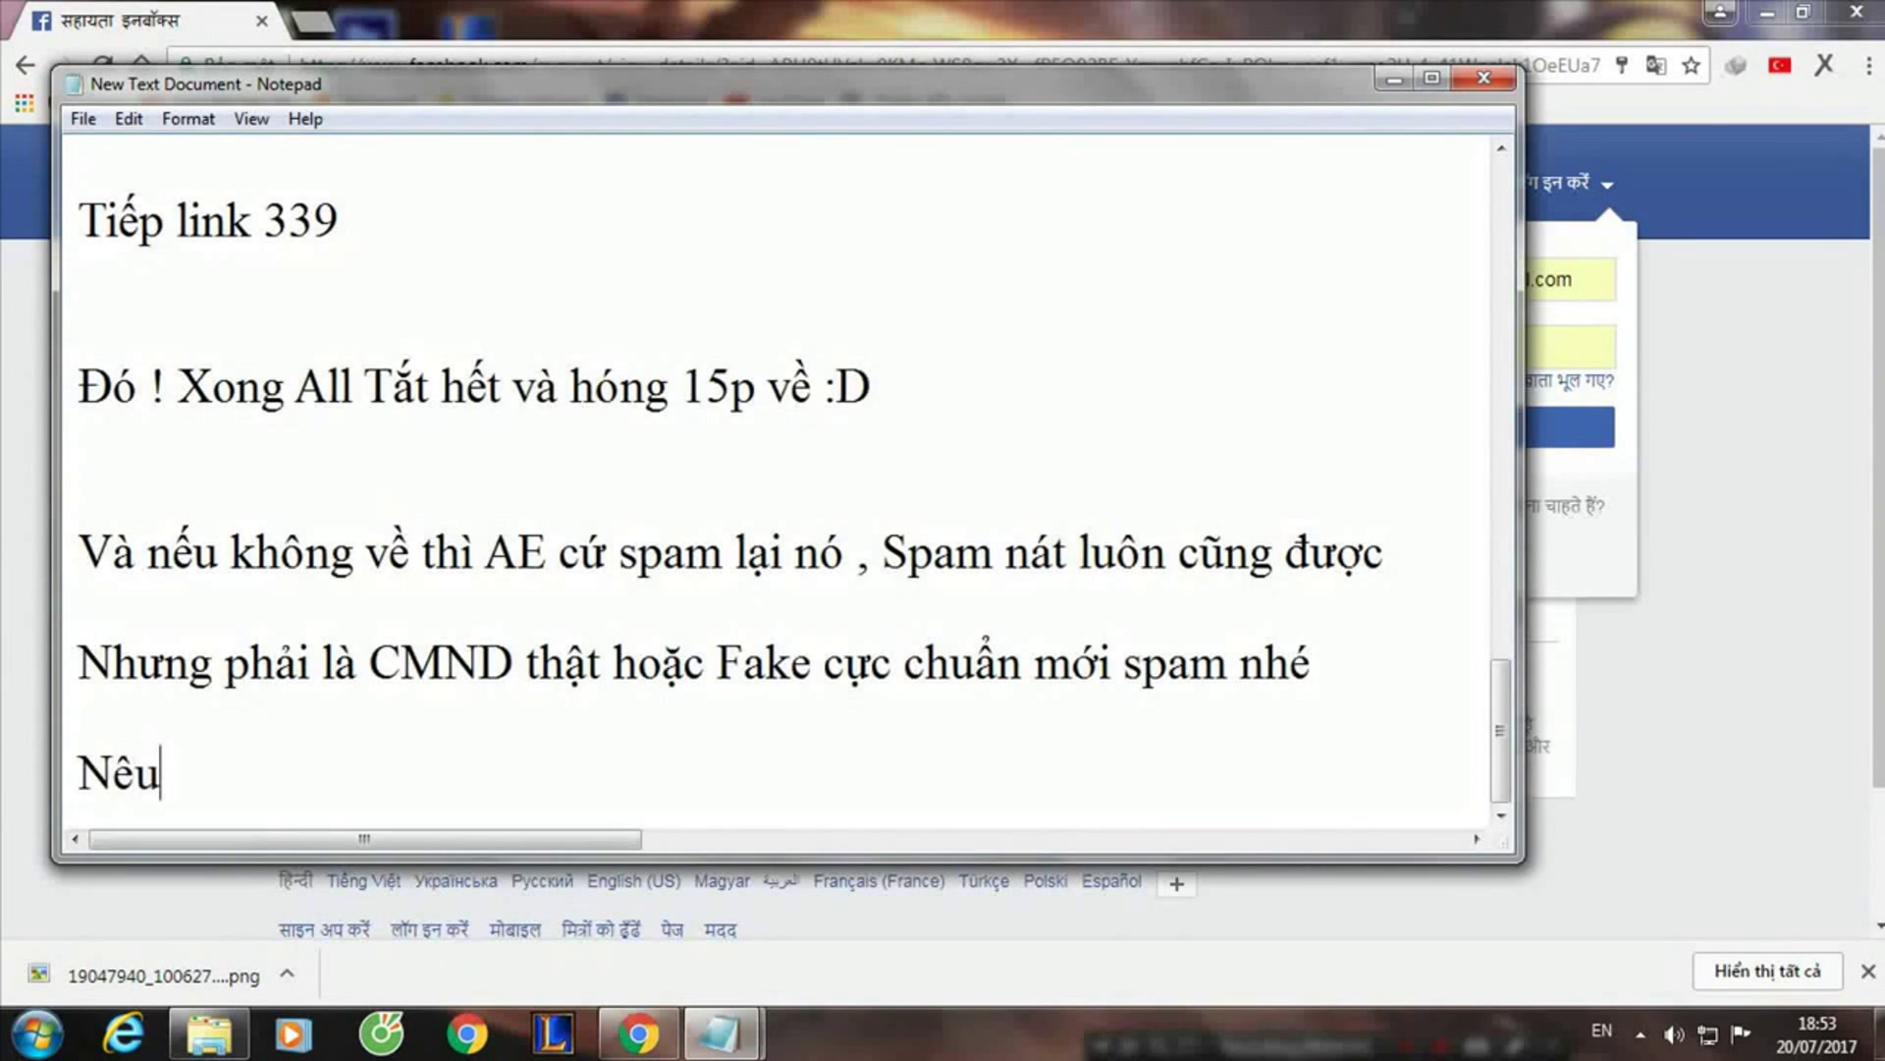
pyautogui.write('MND tàu ')
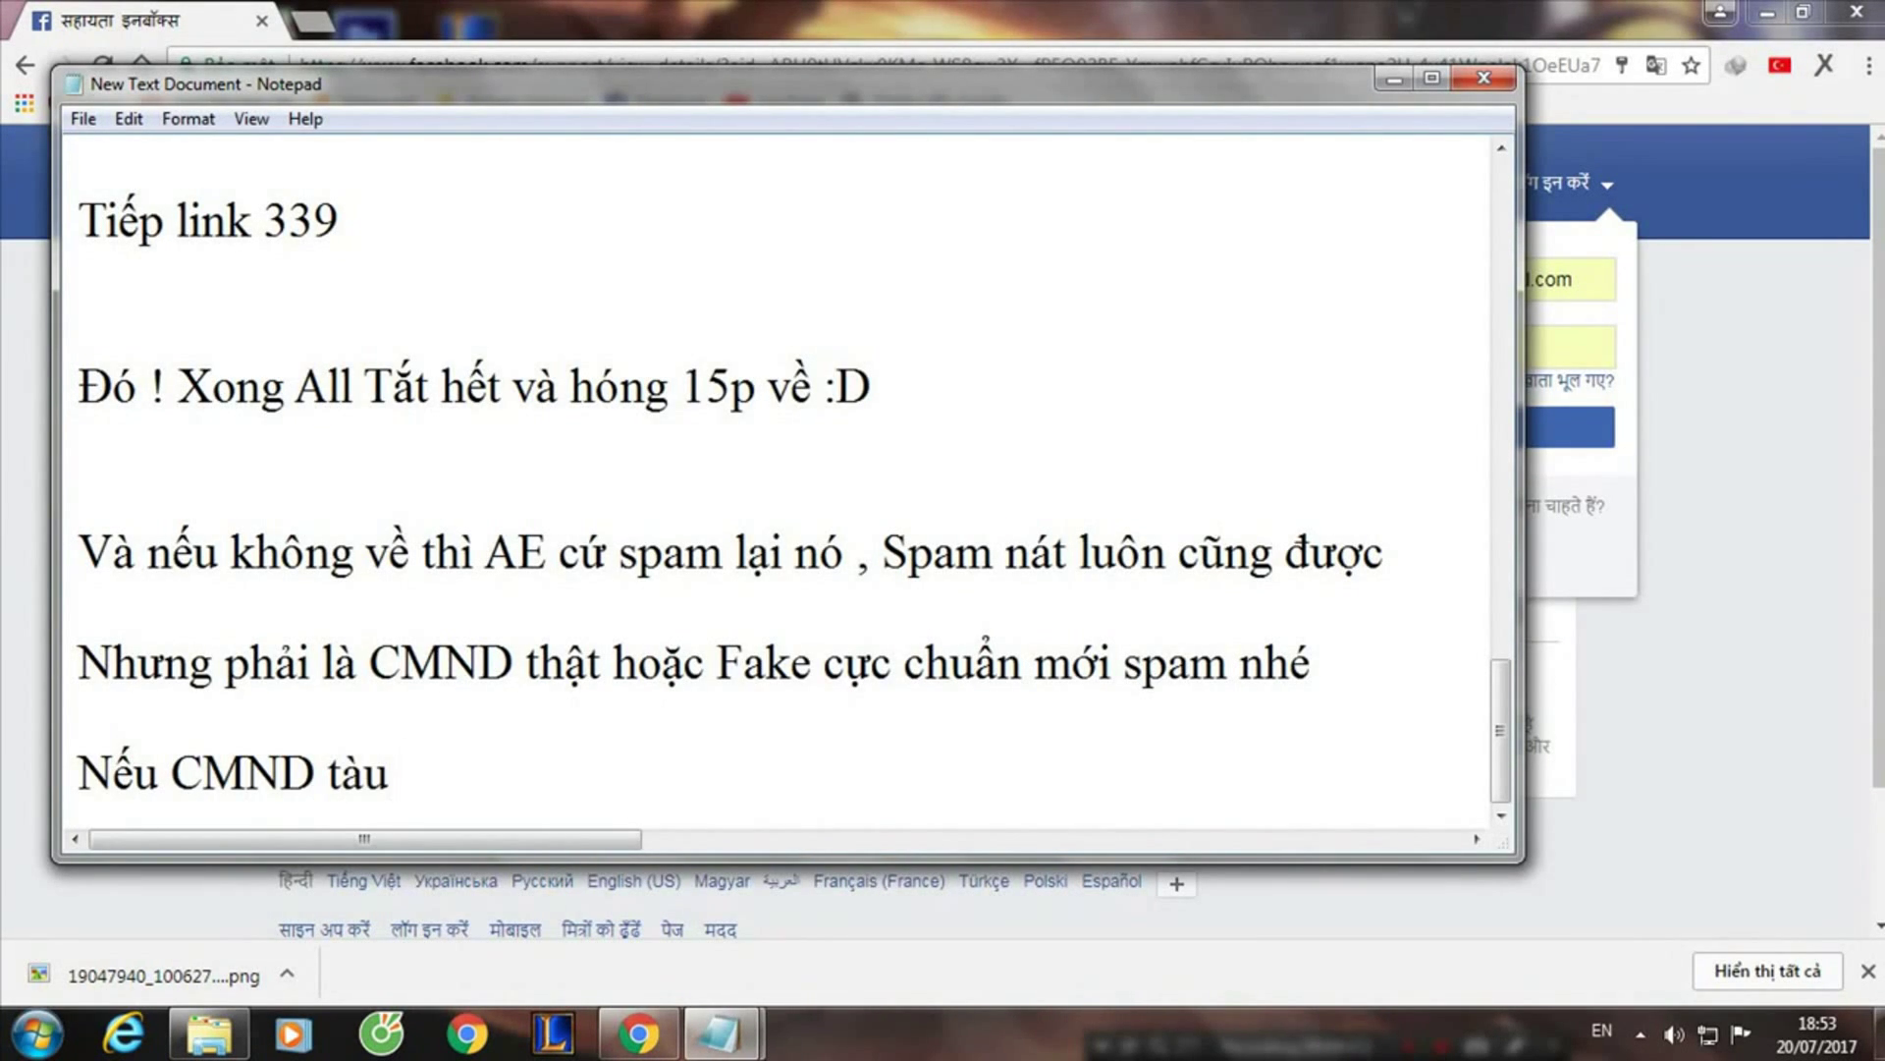
pyautogui.write('hựa là nó đá qua a')
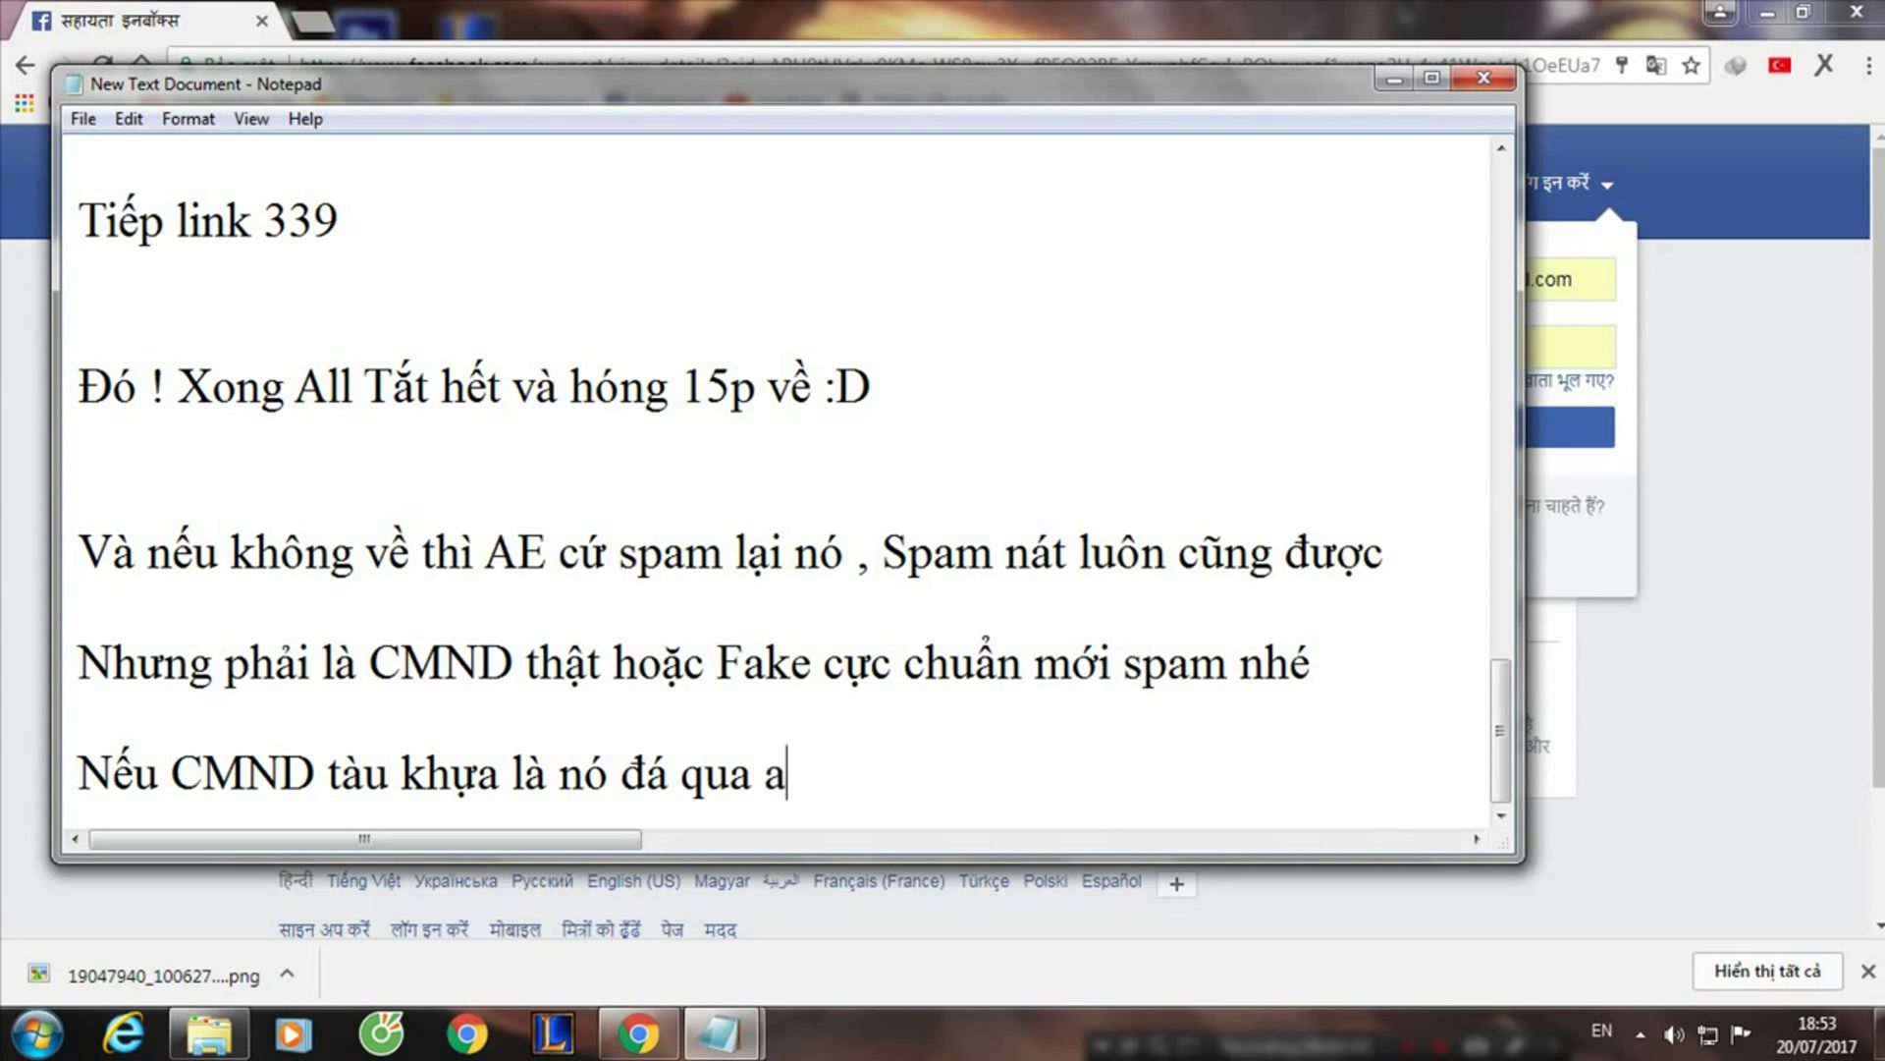
pyautogui.write('pps NT hoặc')
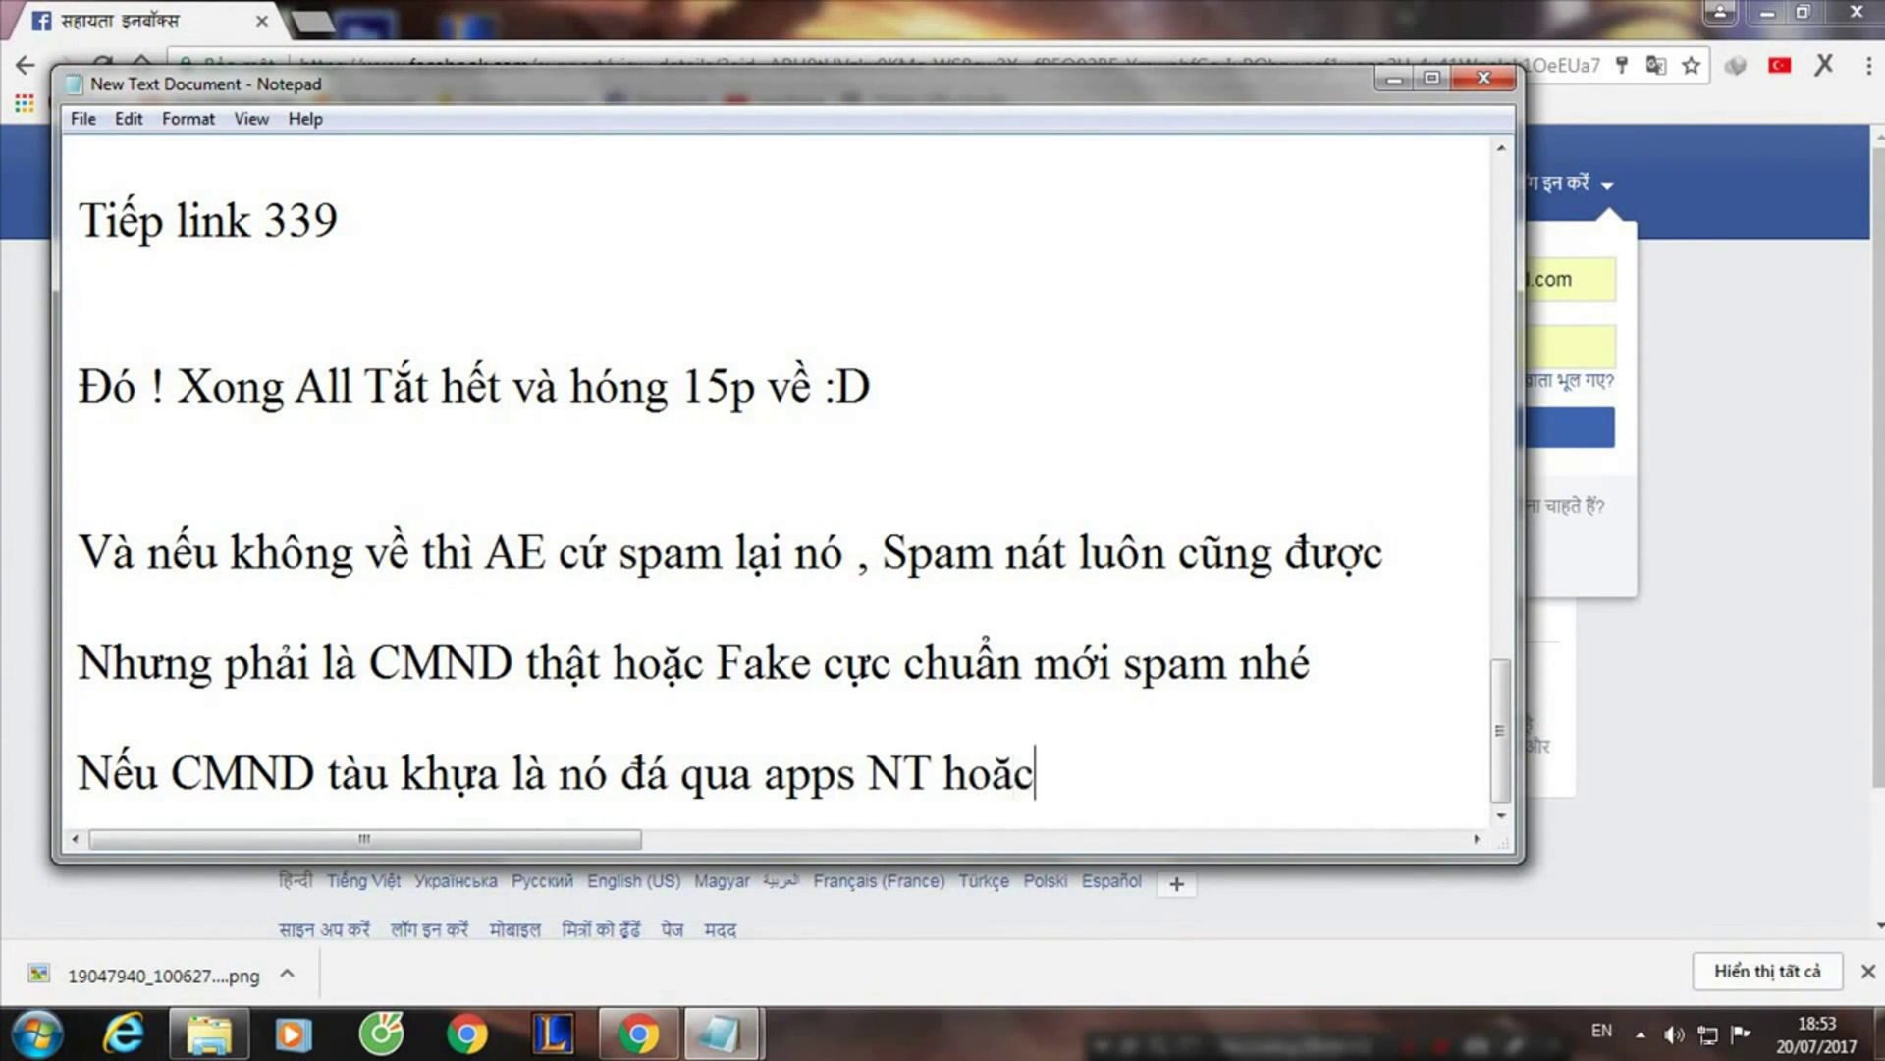
pyautogui.write(' cho')
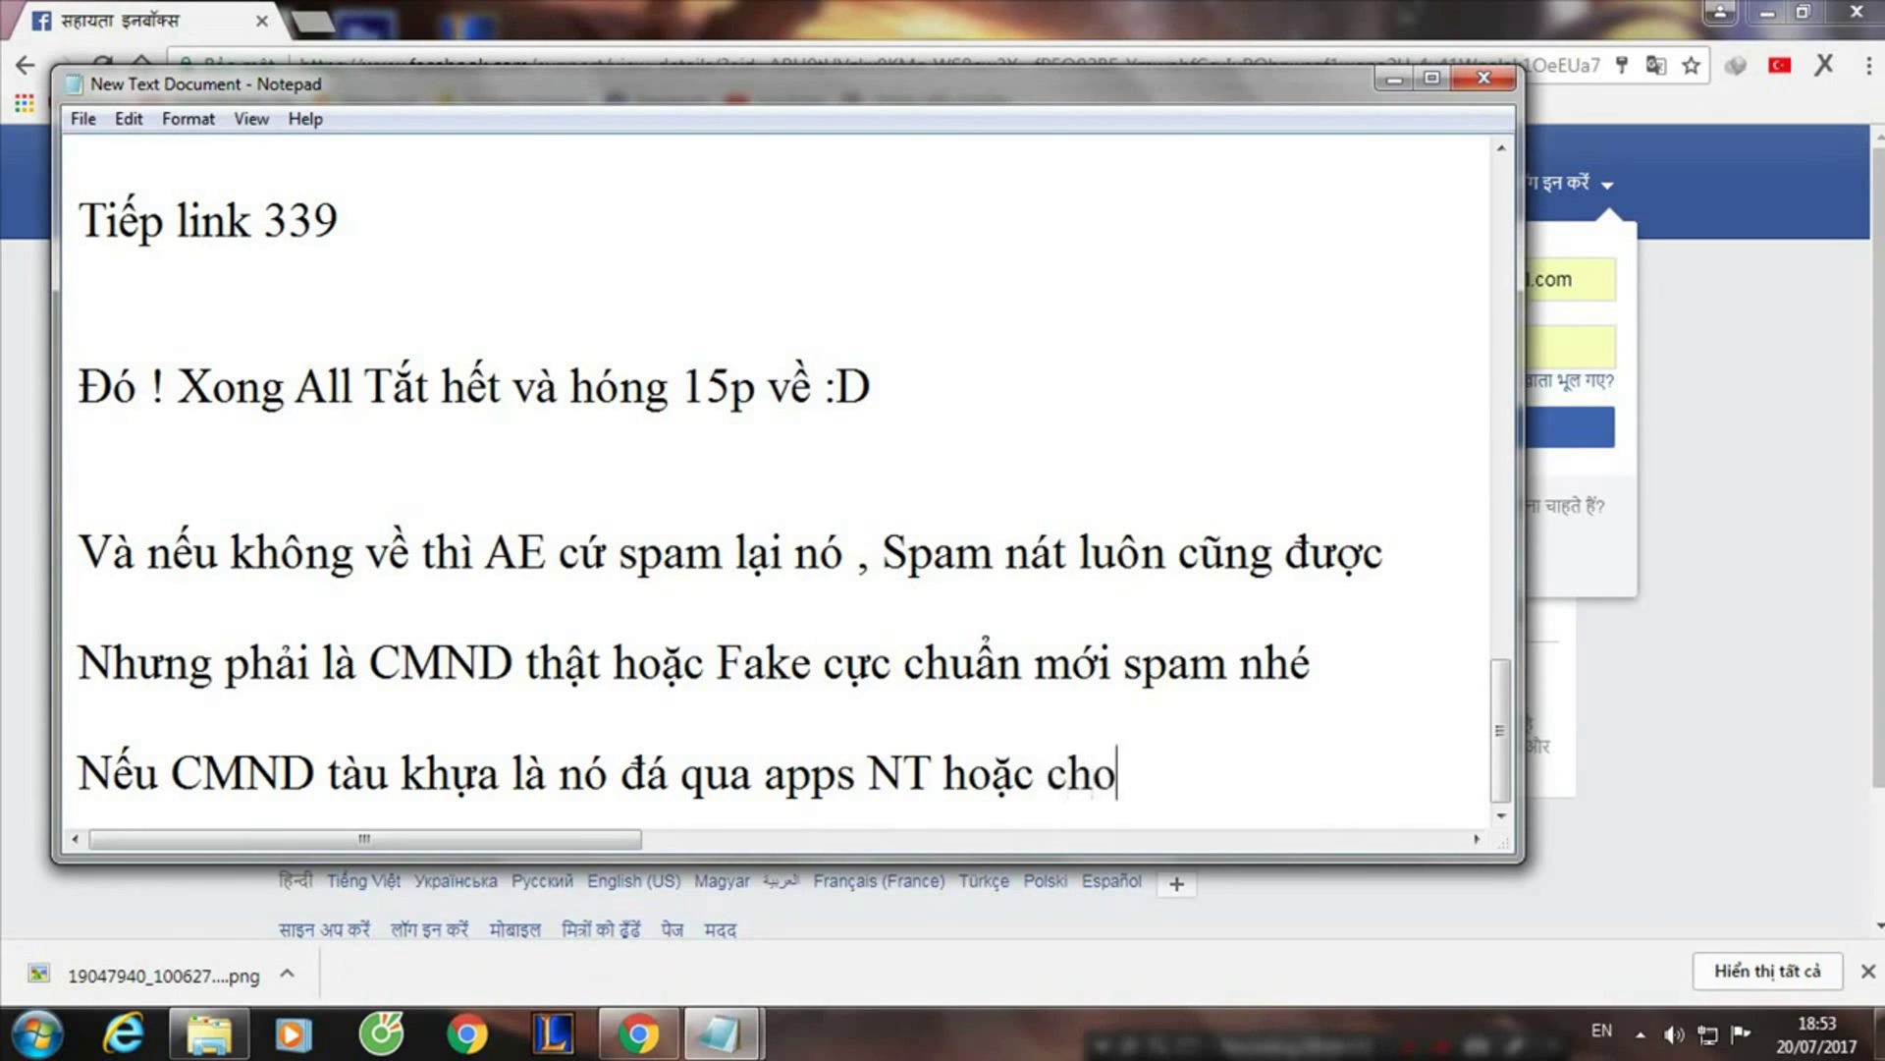
pyautogui.write(' vao')
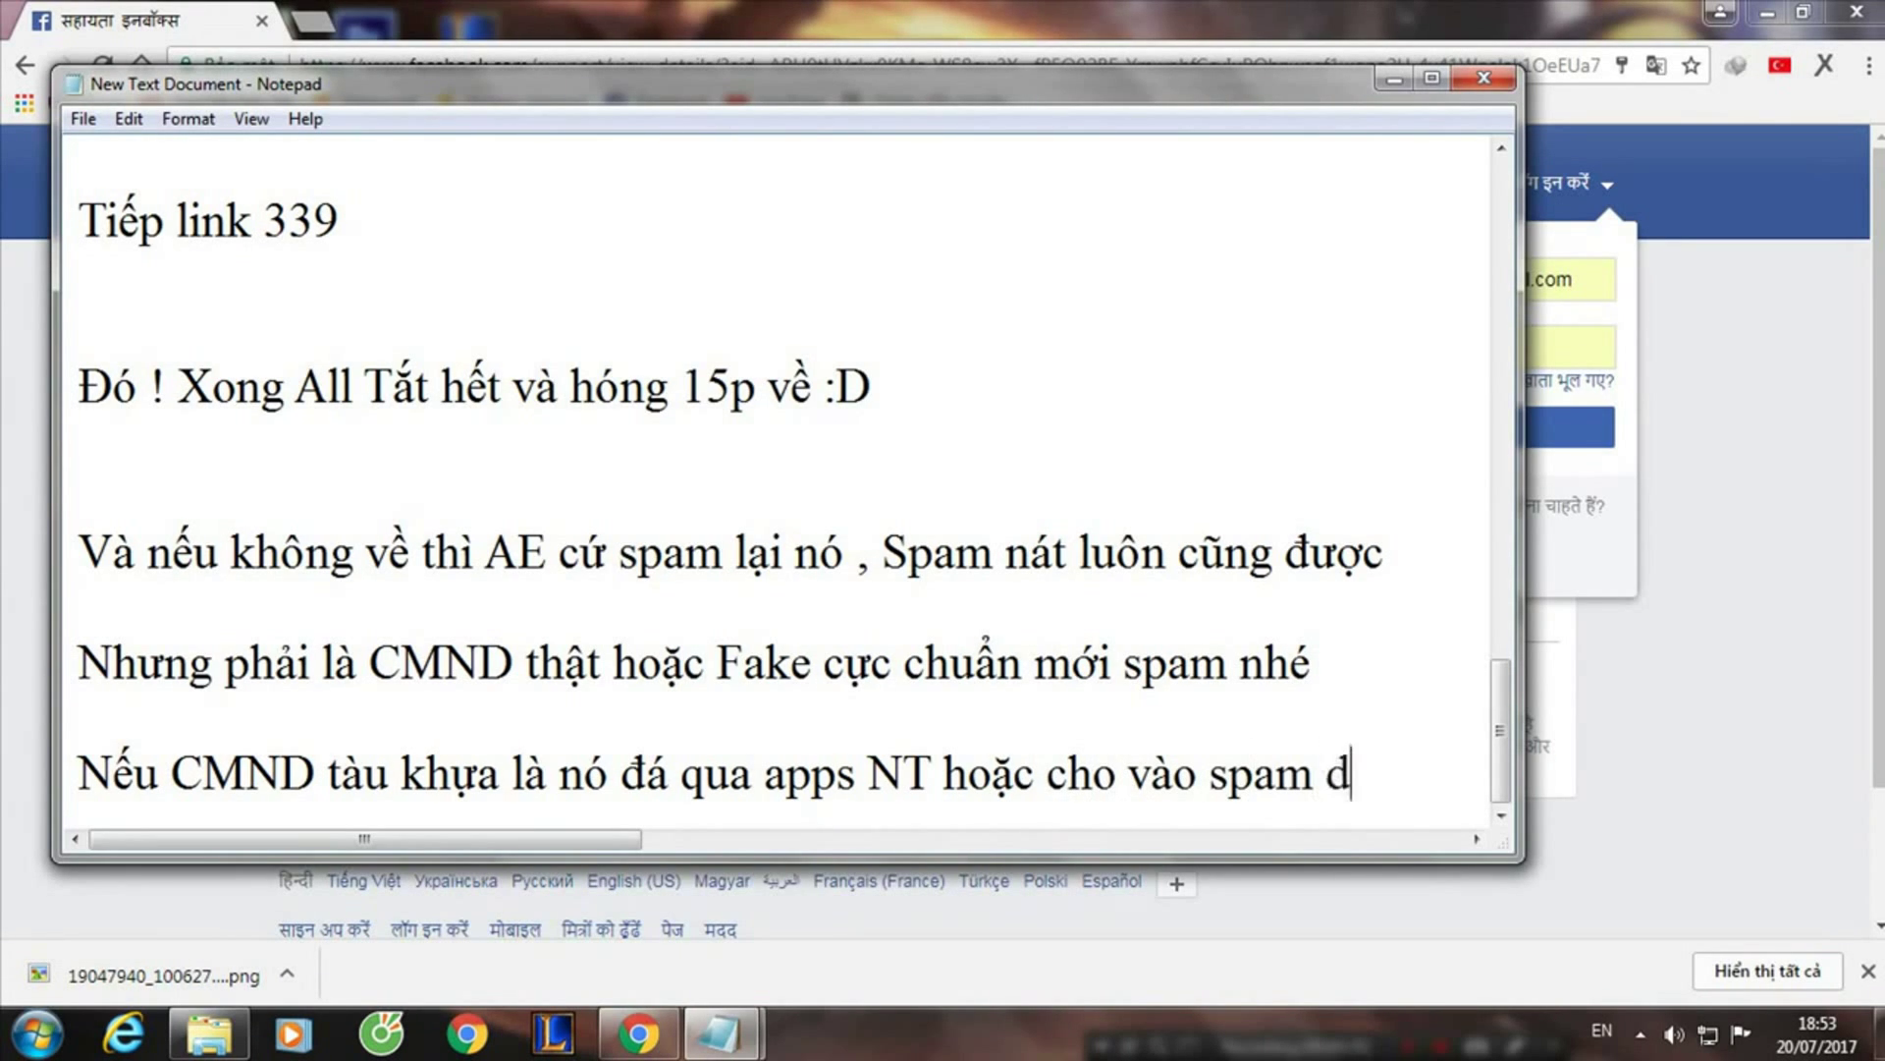